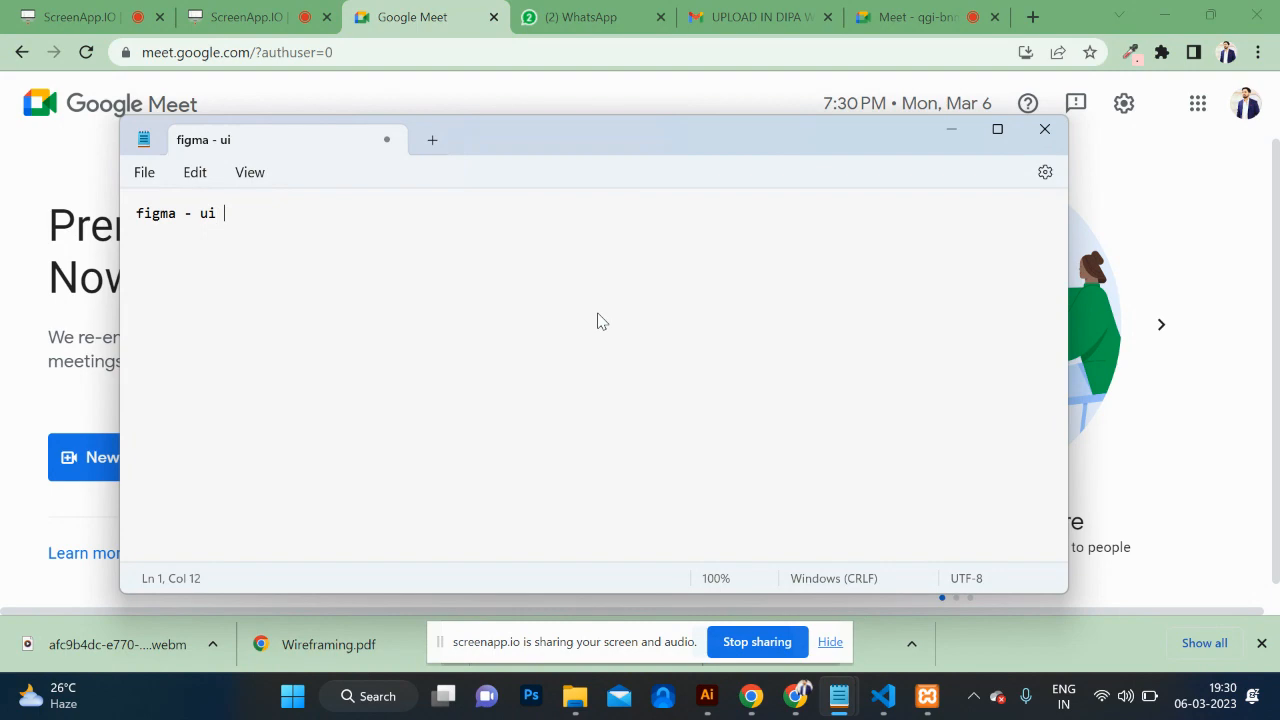
# Step: Finish the '/ ux' note heading and admit the waiting participant into the Meet call
pyautogui.write('/ ux')
pyautogui.press('Return')
pyautogui.click(951, 128)
pyautogui.click(927, 16)
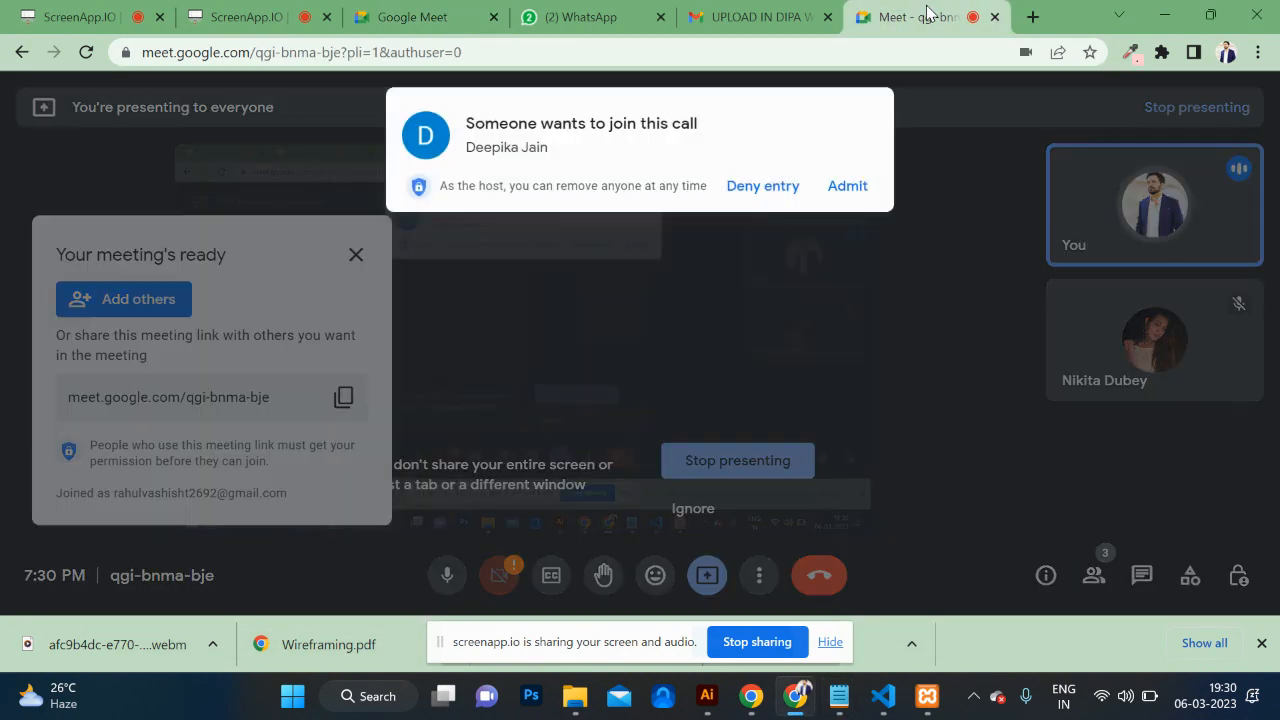
pyautogui.click(847, 187)
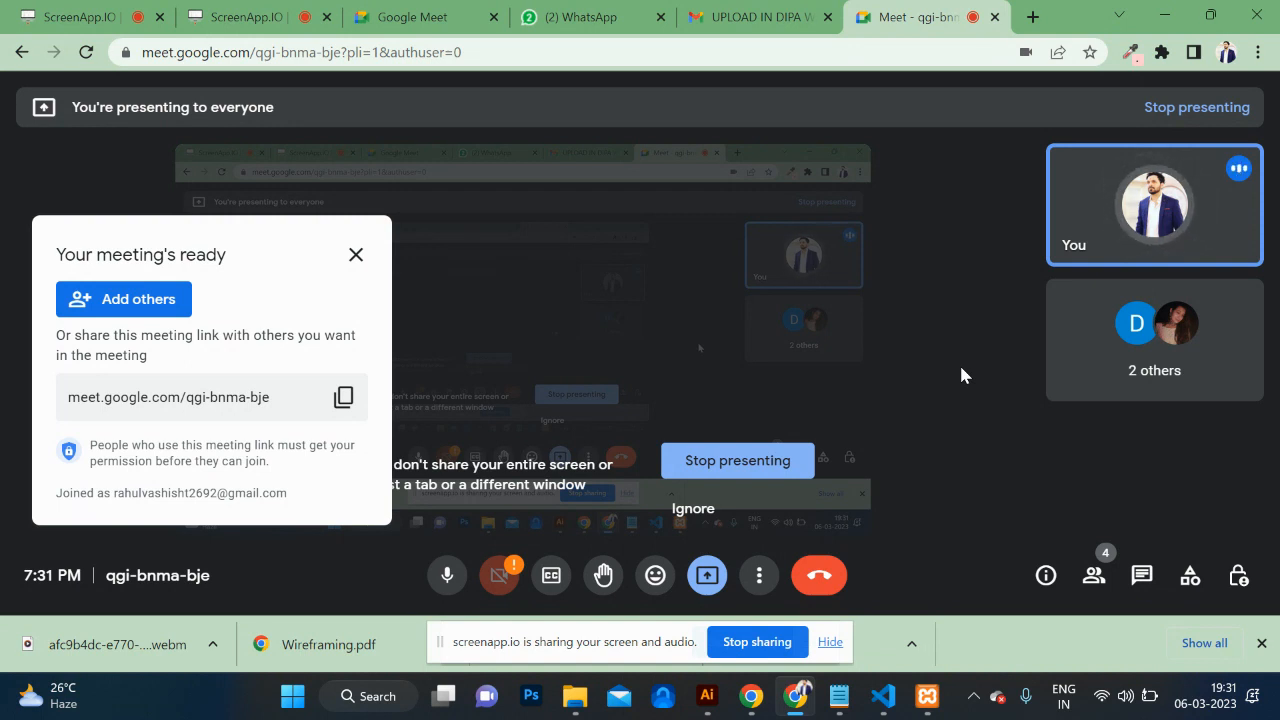
# Step: Open a new Chrome tab and load figma.com from the address bar
pyautogui.click(1033, 18)
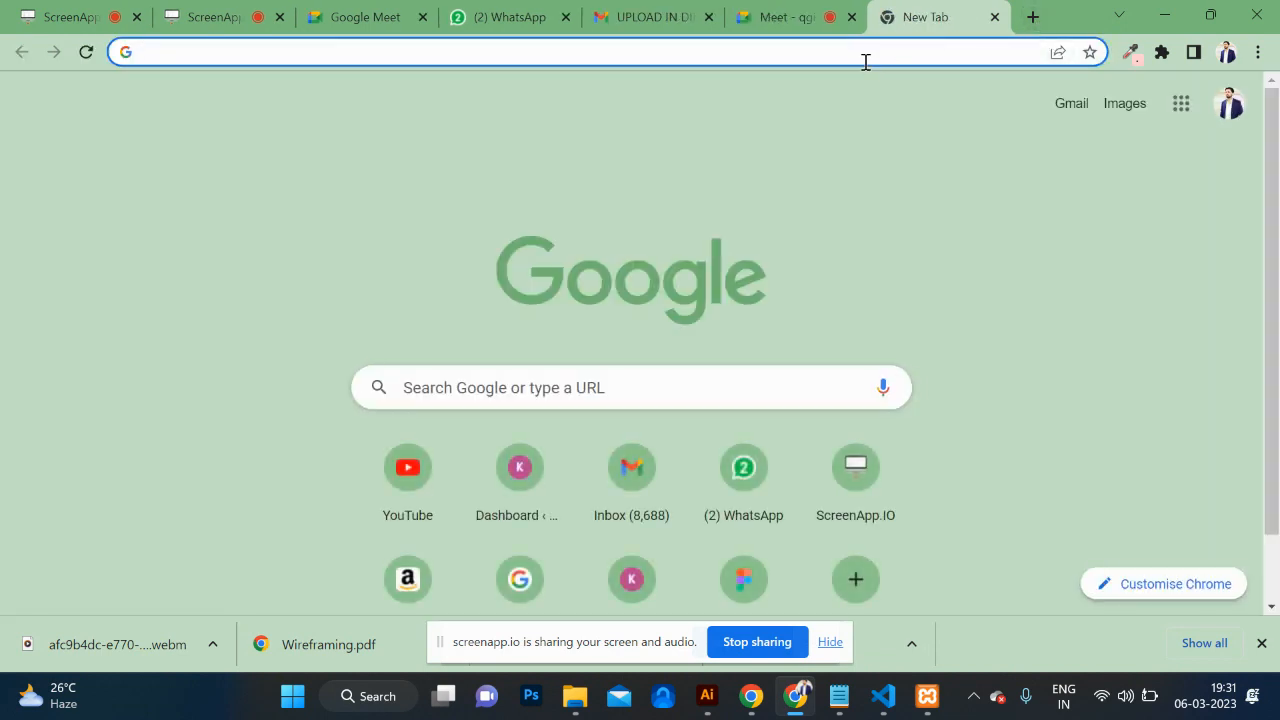
pyautogui.click(865, 60)
pyautogui.write('figma.com')
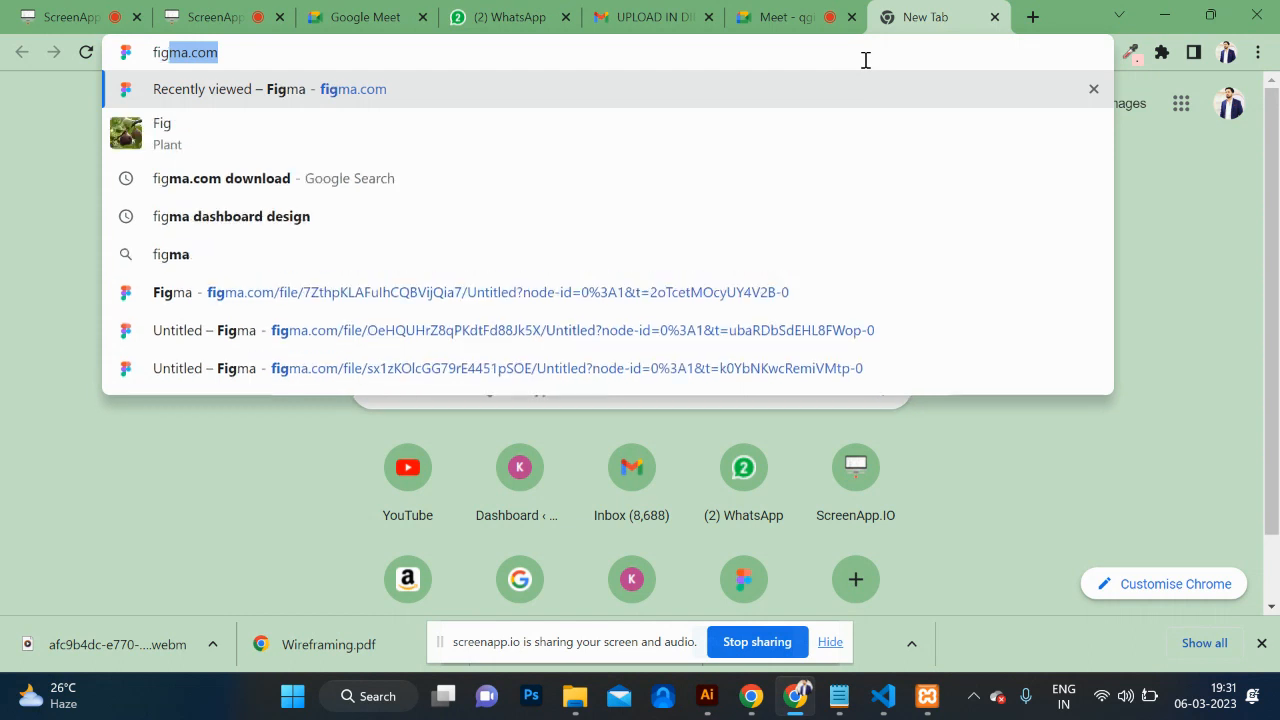
pyautogui.press('Return')
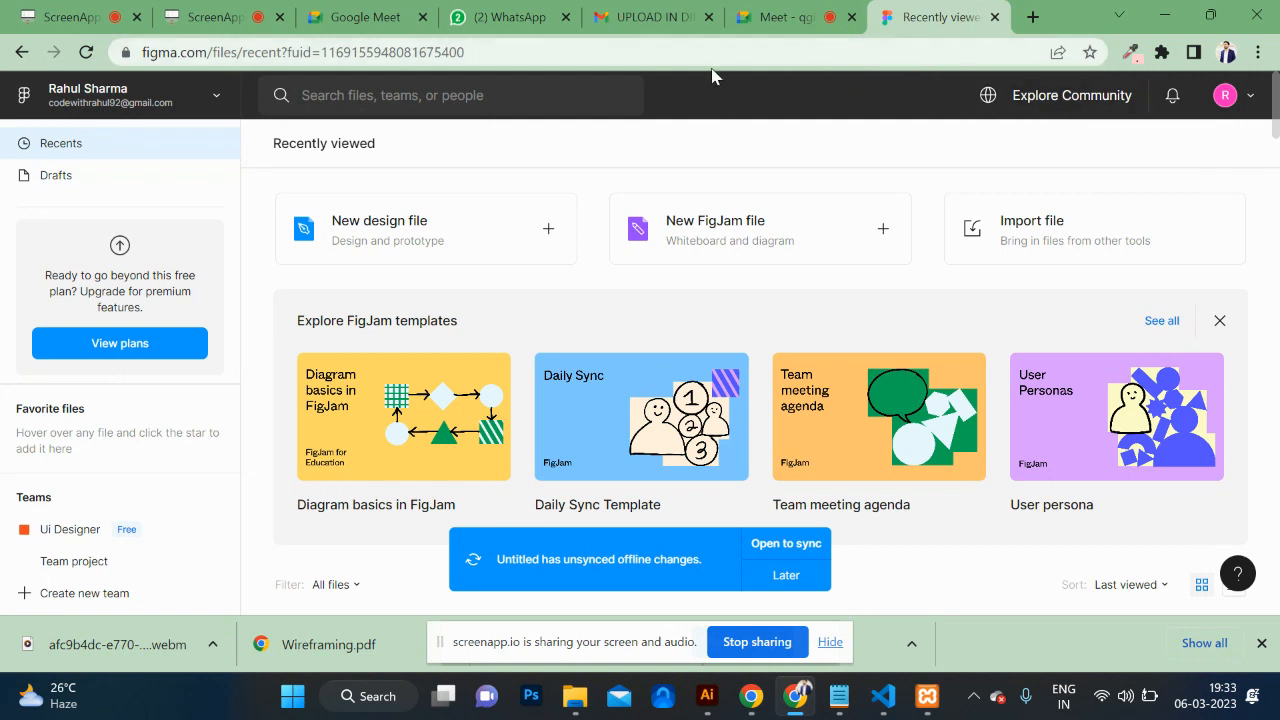
# Step: Create a new blank design file from the Figma files page
pyautogui.moveTo(491, 57); pyautogui.dragTo(262, 54)
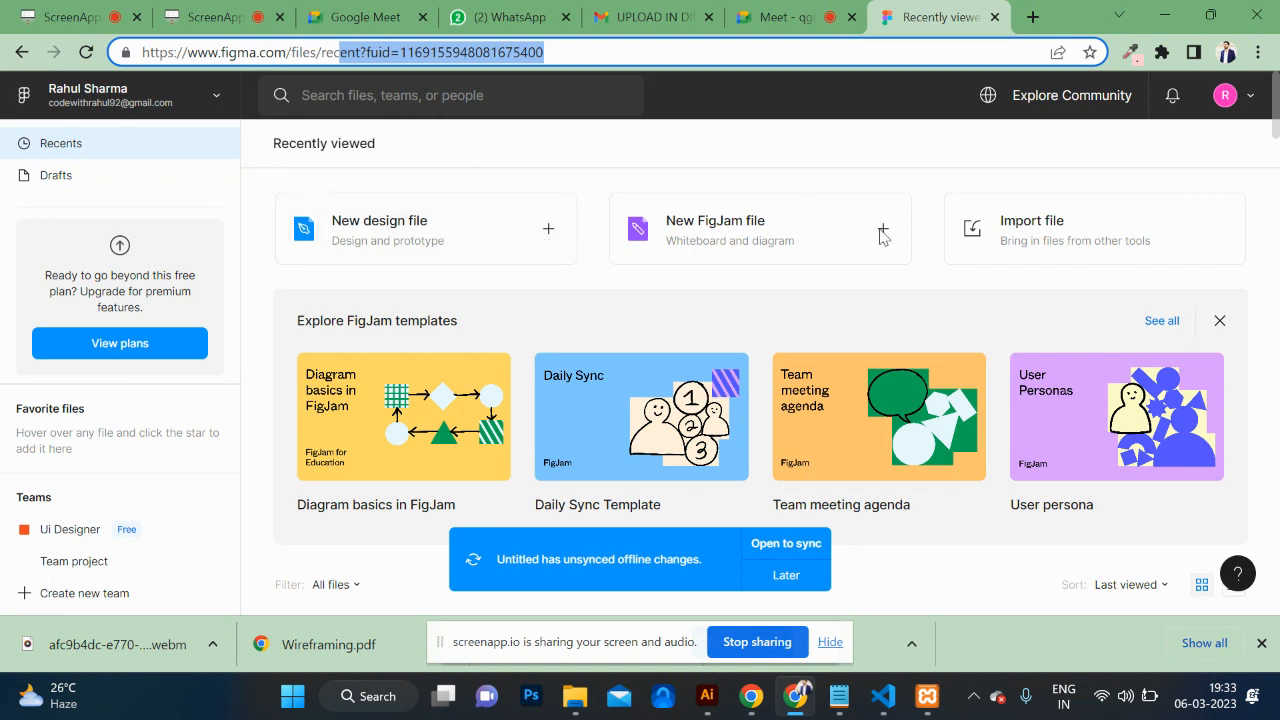
pyautogui.moveTo(865, 388)
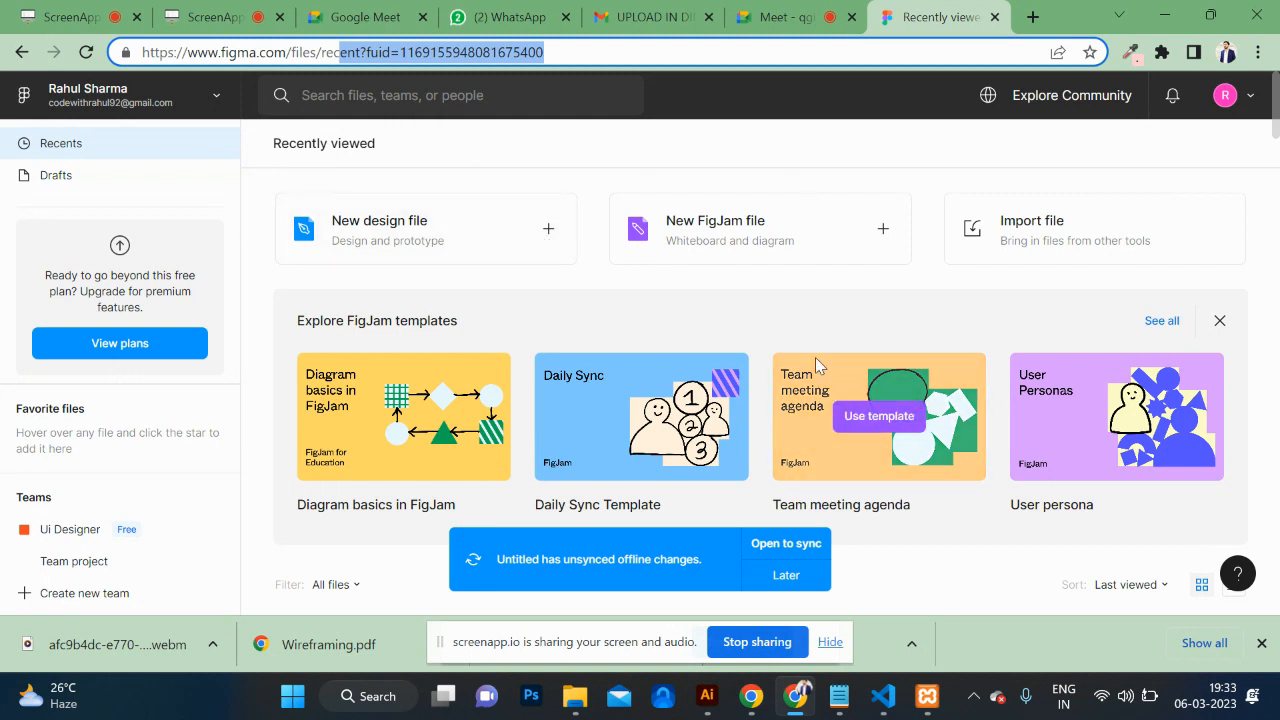
pyautogui.click(205, 17)
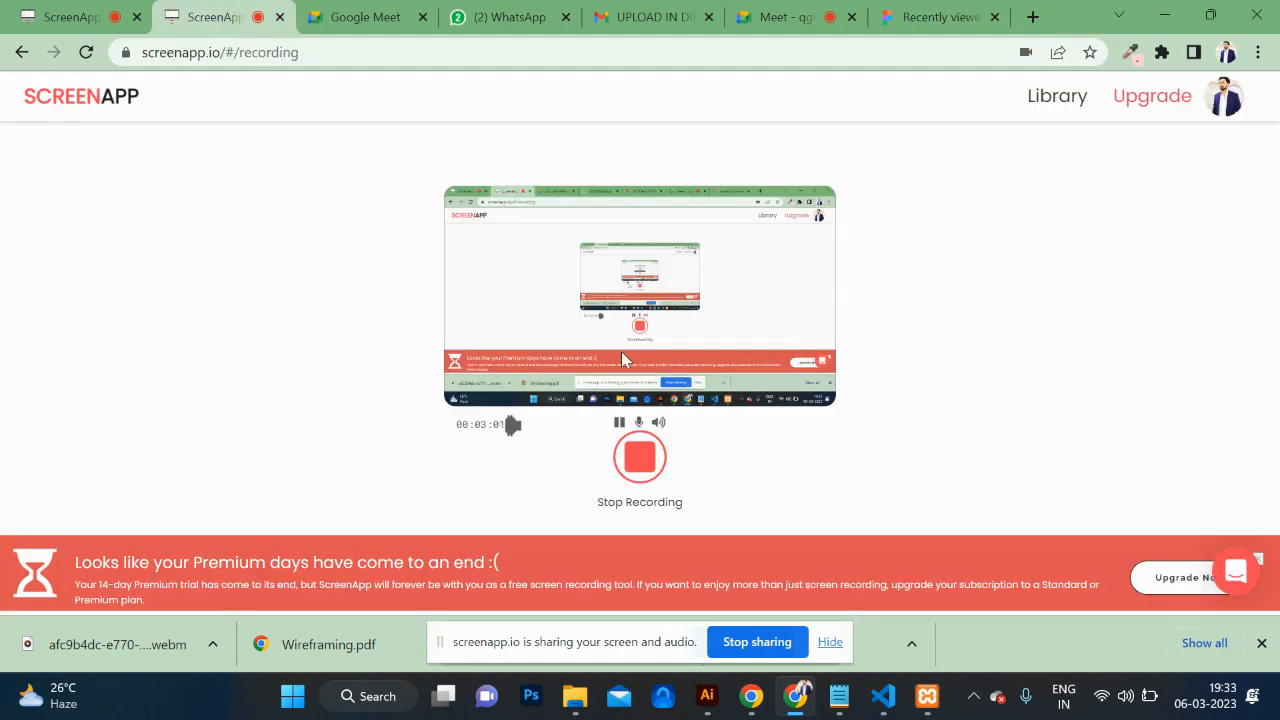
pyautogui.click(915, 17)
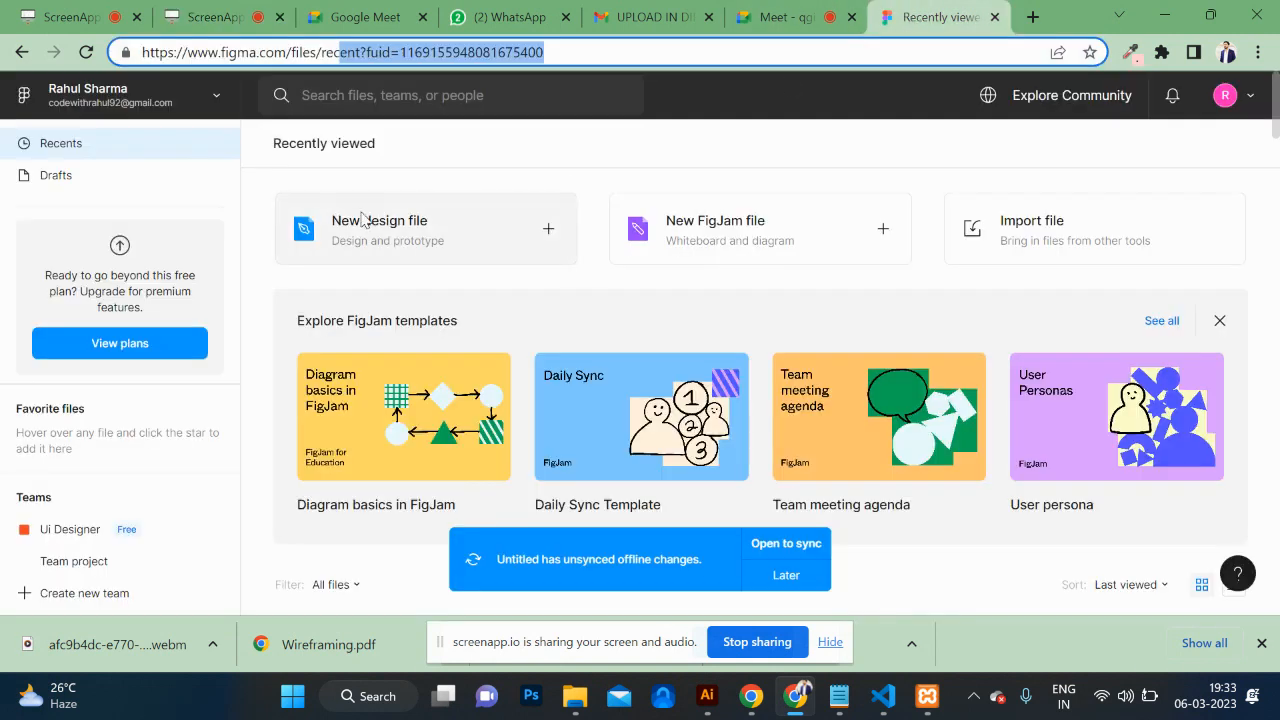
pyautogui.click(421, 235)
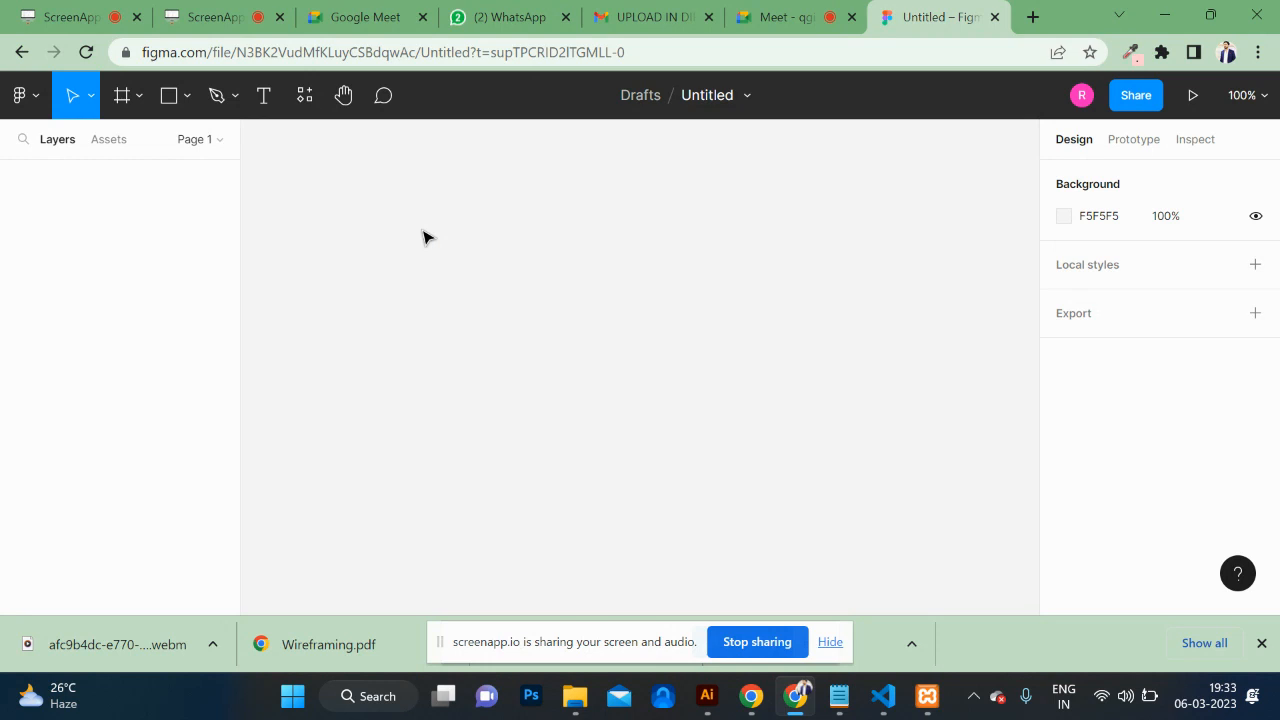
# Step: Add a 1440×1024 Desktop preset frame and zoom so the whole frame is visible
pyautogui.press('f')
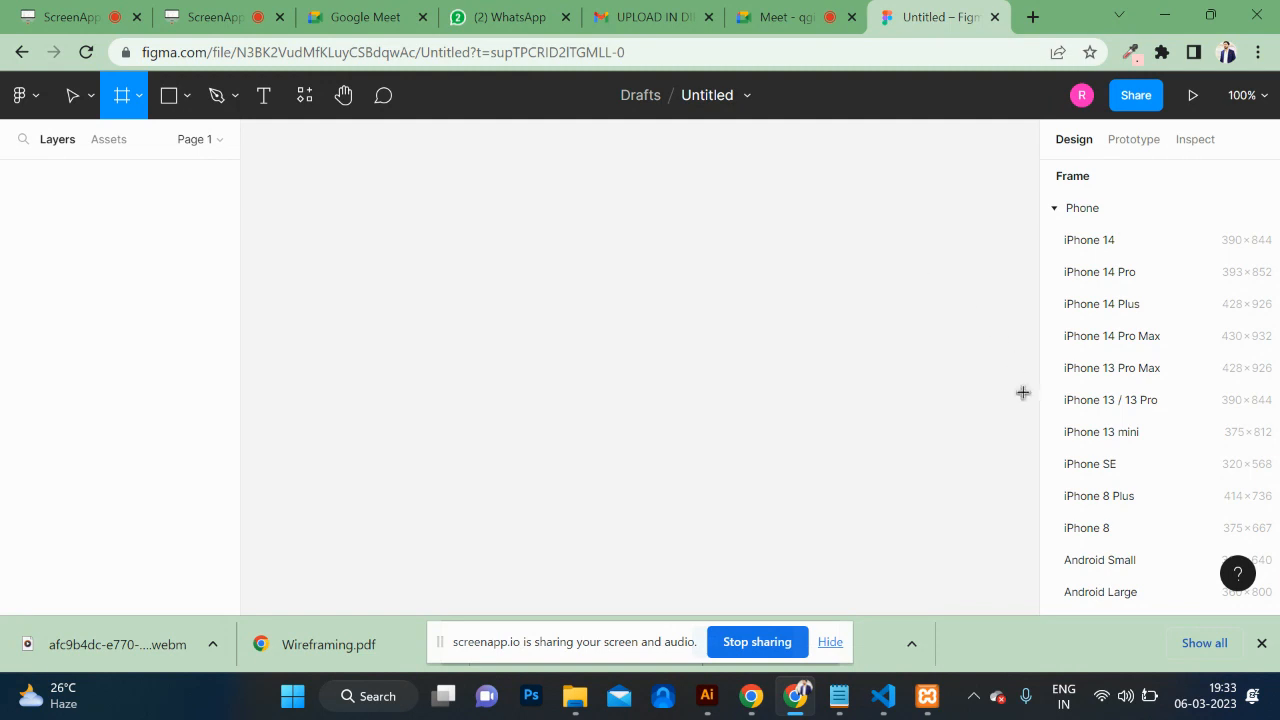
pyautogui.scroll(-3, 1140, 443)
pyautogui.scroll(-1, 1140, 446)
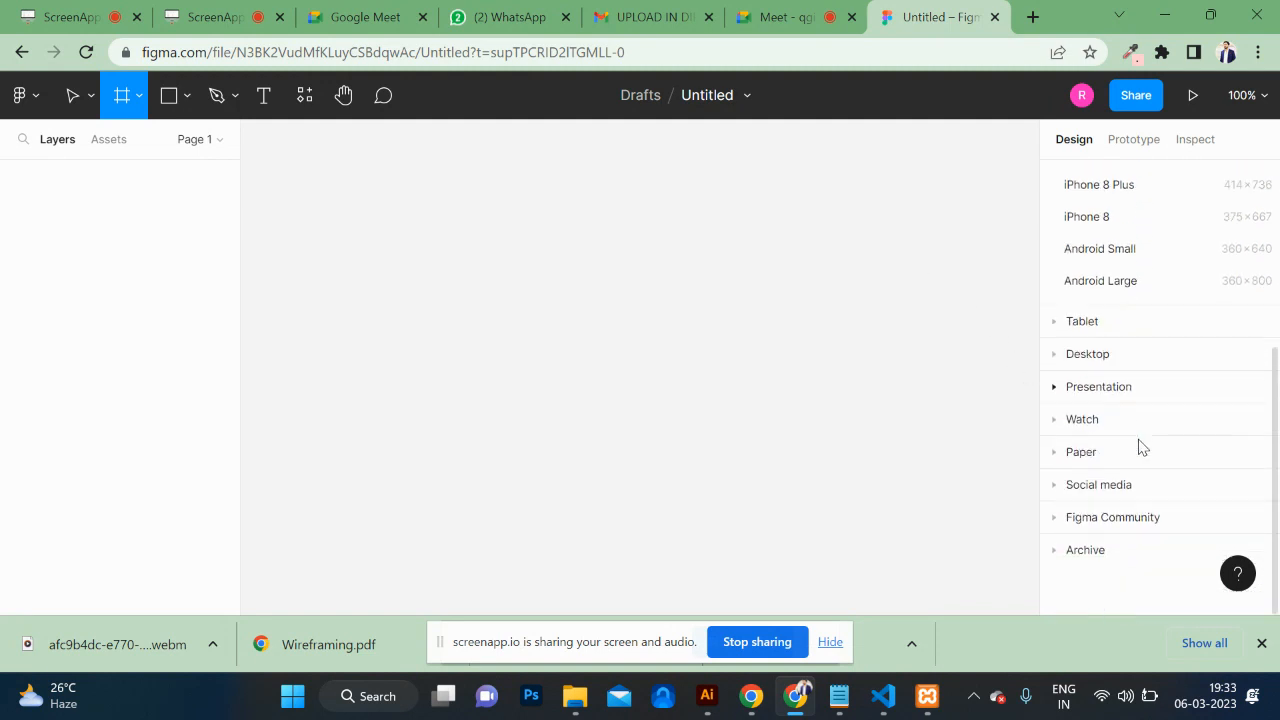
pyautogui.click(1055, 357)
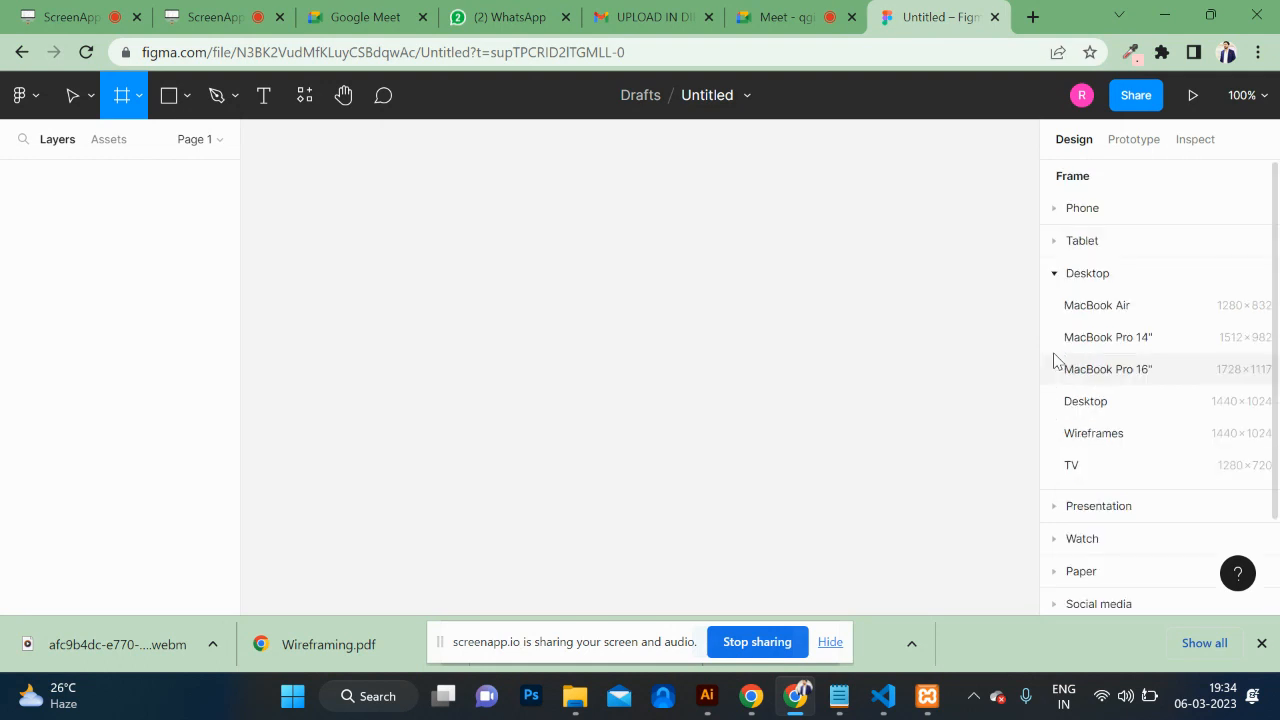
pyautogui.click(1086, 403)
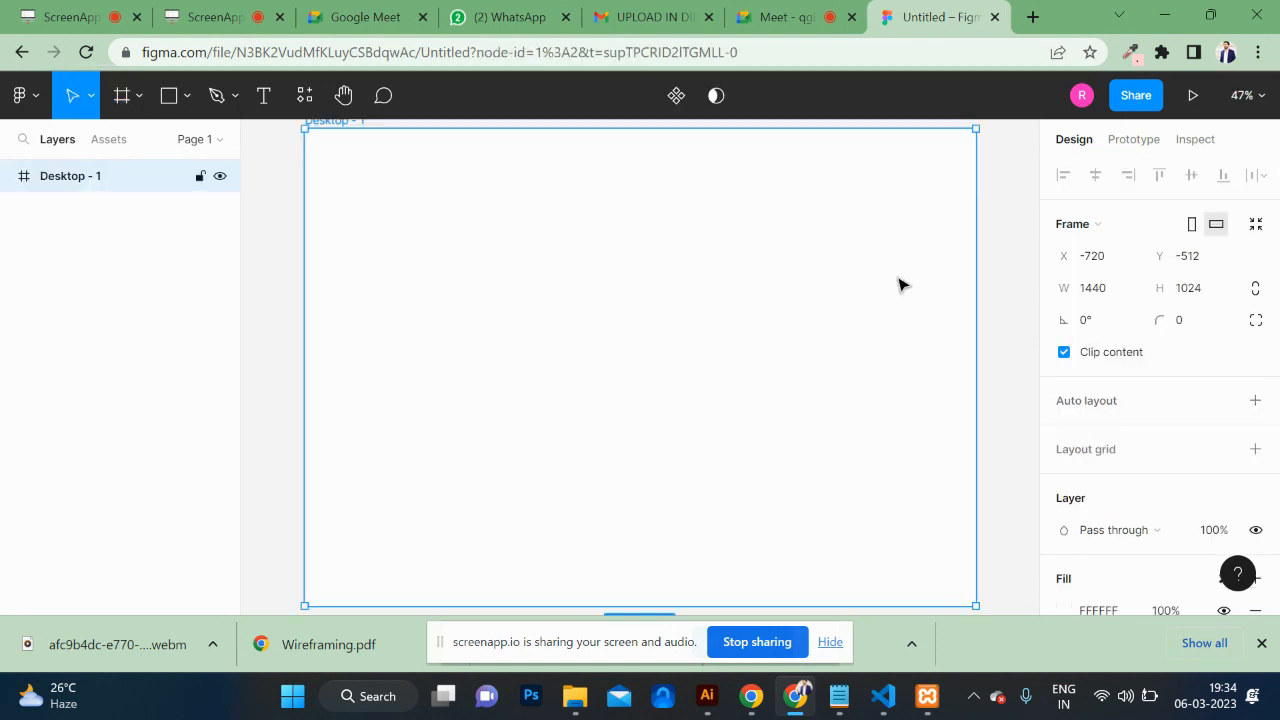
pyautogui.hotkey('shift', '2')
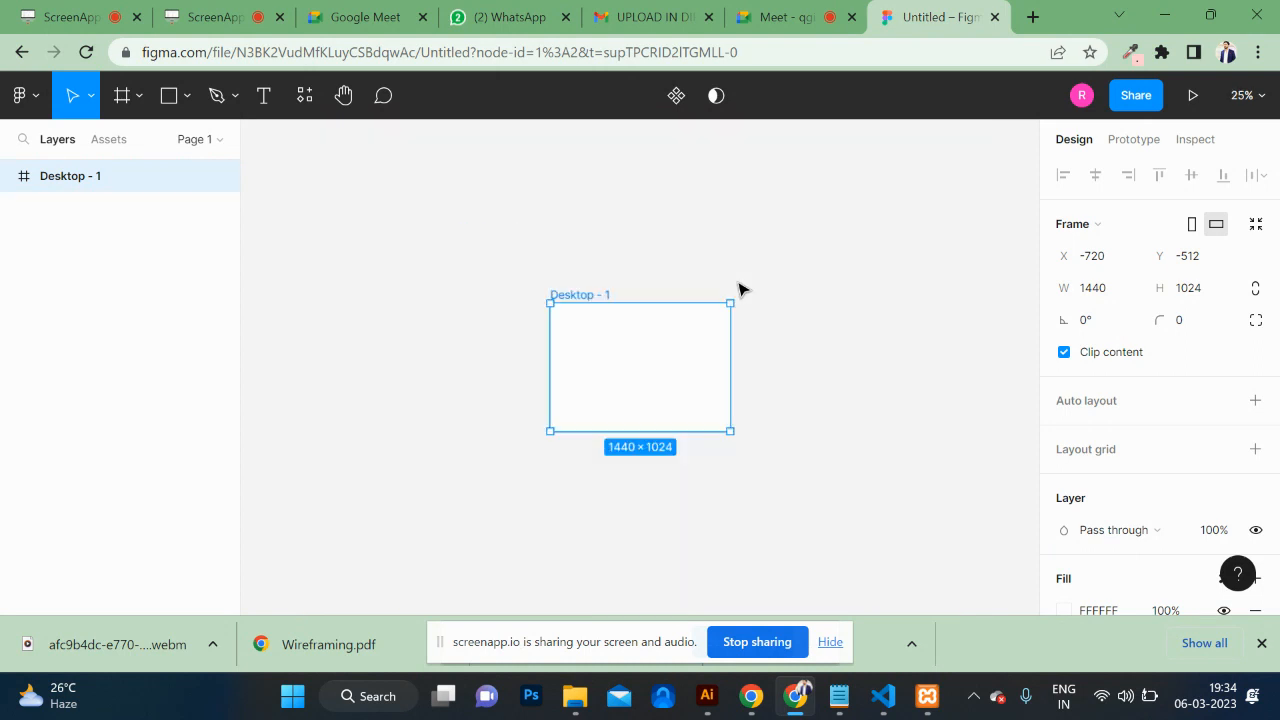
pyautogui.hotkey('ctrl', '-')
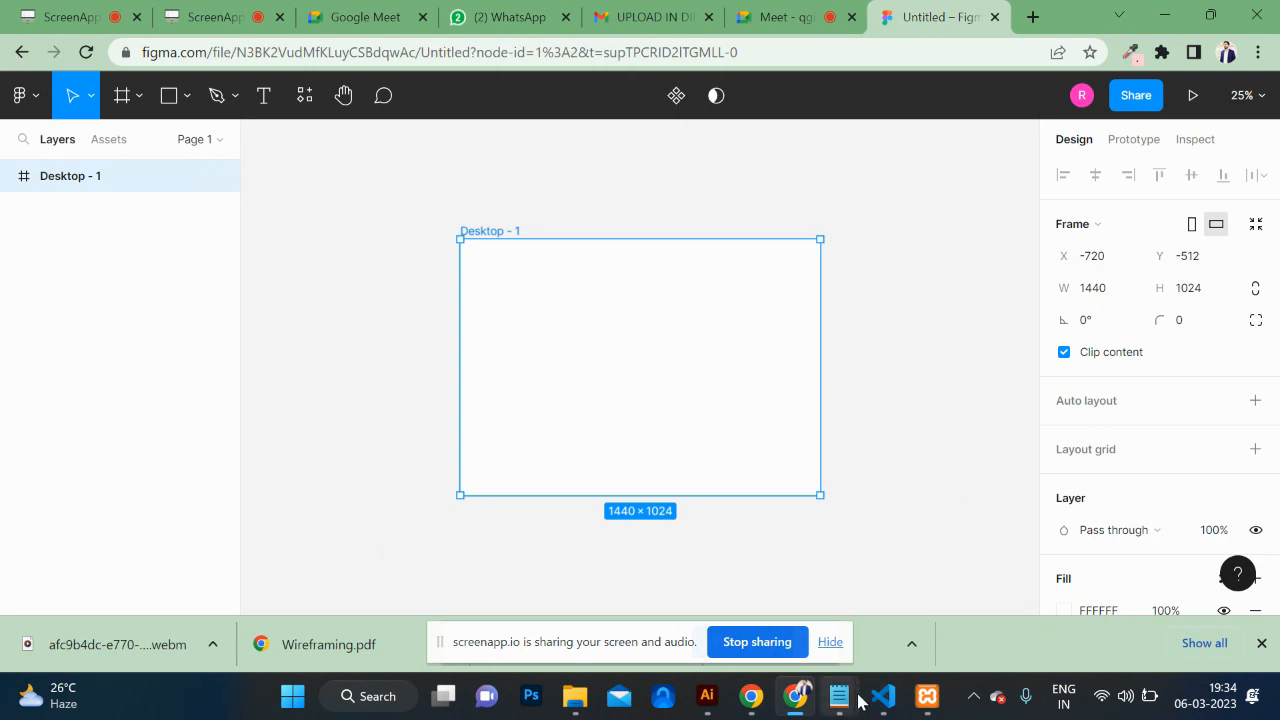
# Step: Type '1' into the notes window and return to the browser
pyautogui.moveTo(850, 700)
pyautogui.click(1131, 583)
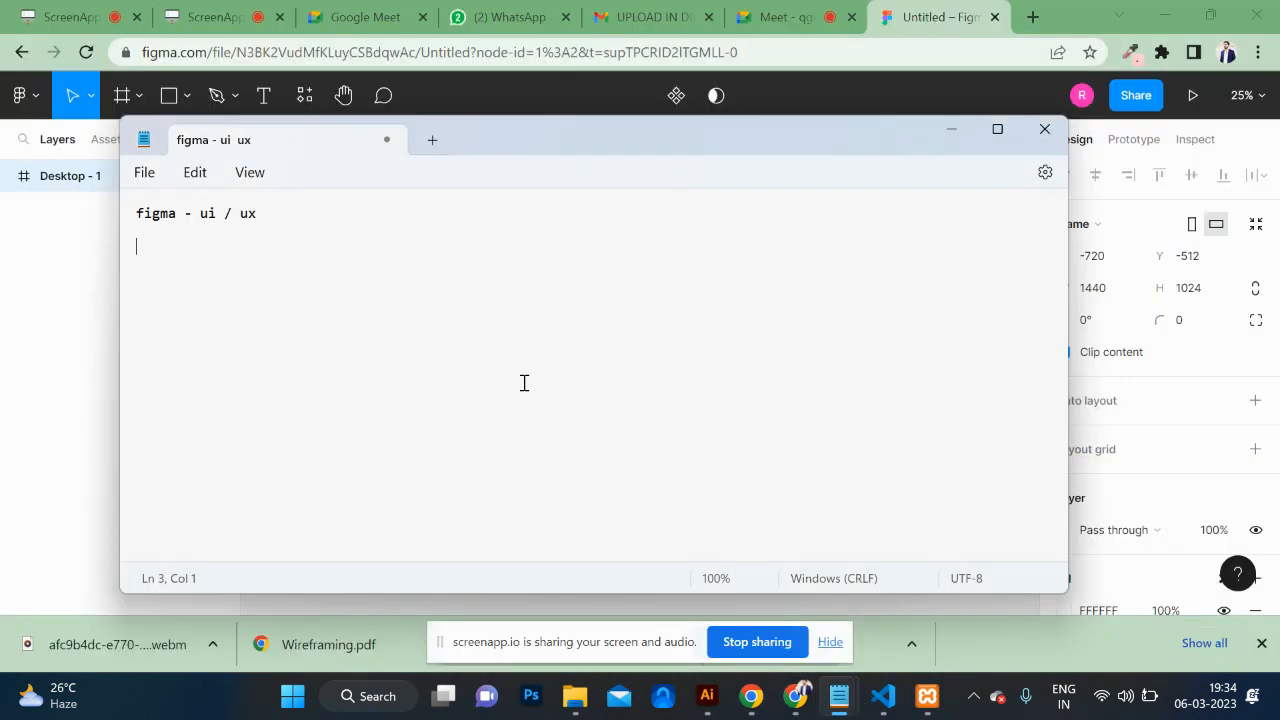
pyautogui.write('1row = 12 columns')
pyautogui.hotkey('alt', 'Tab')
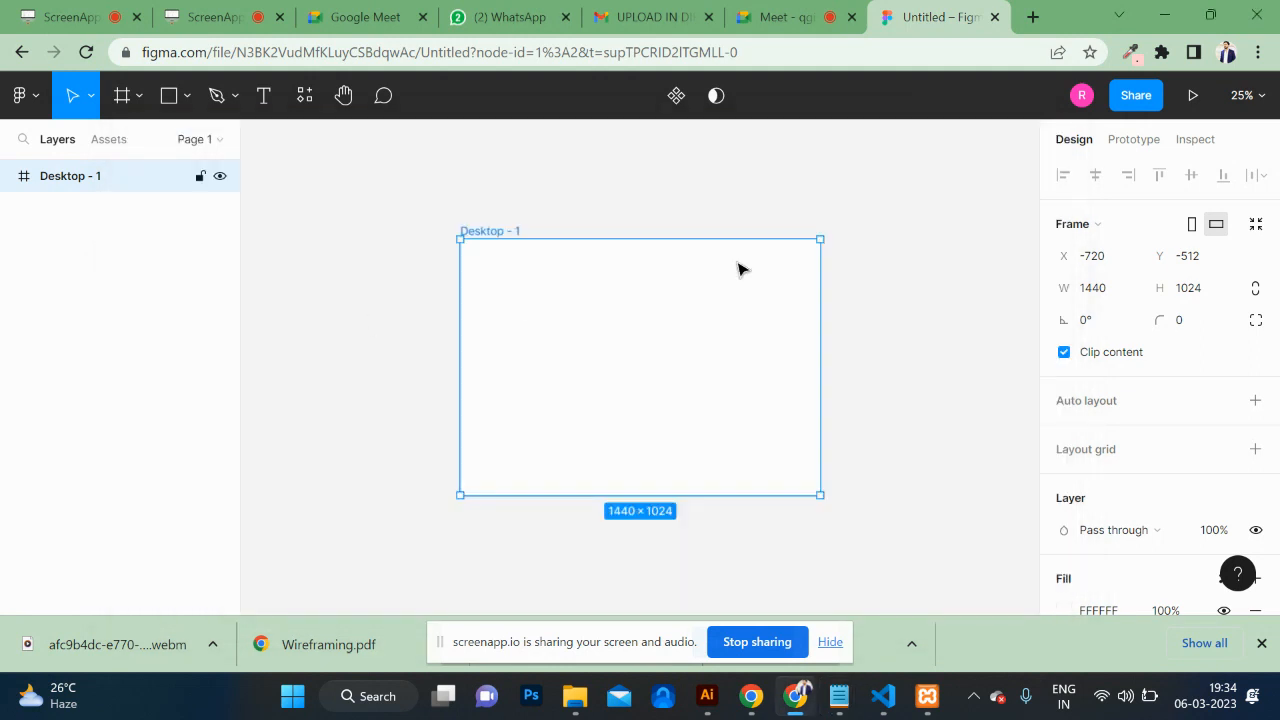
# Step: Search Google Images for 'bootstrap grid system' and preview a Bootstrap 4 grid result
pyautogui.click(1032, 17)
pyautogui.click(734, 54)
pyautogui.write('bo')
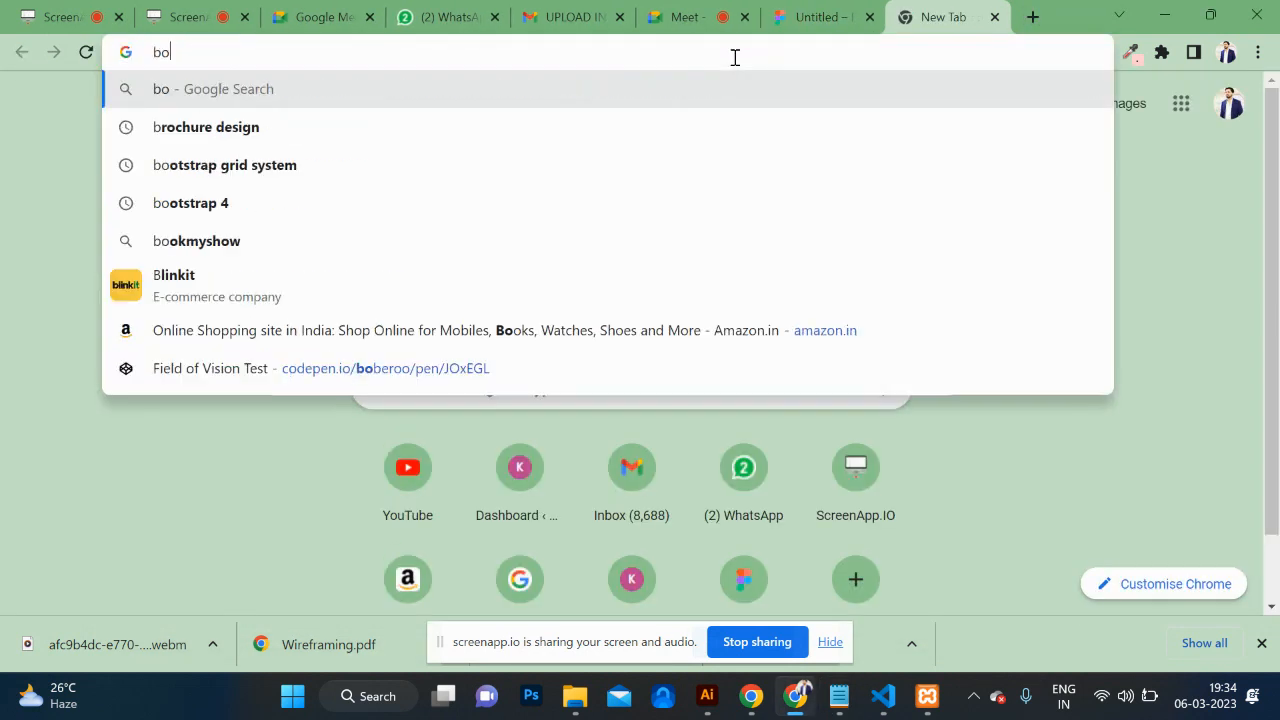
pyautogui.write('otstra')
pyautogui.press('Down')
pyautogui.press('Return')
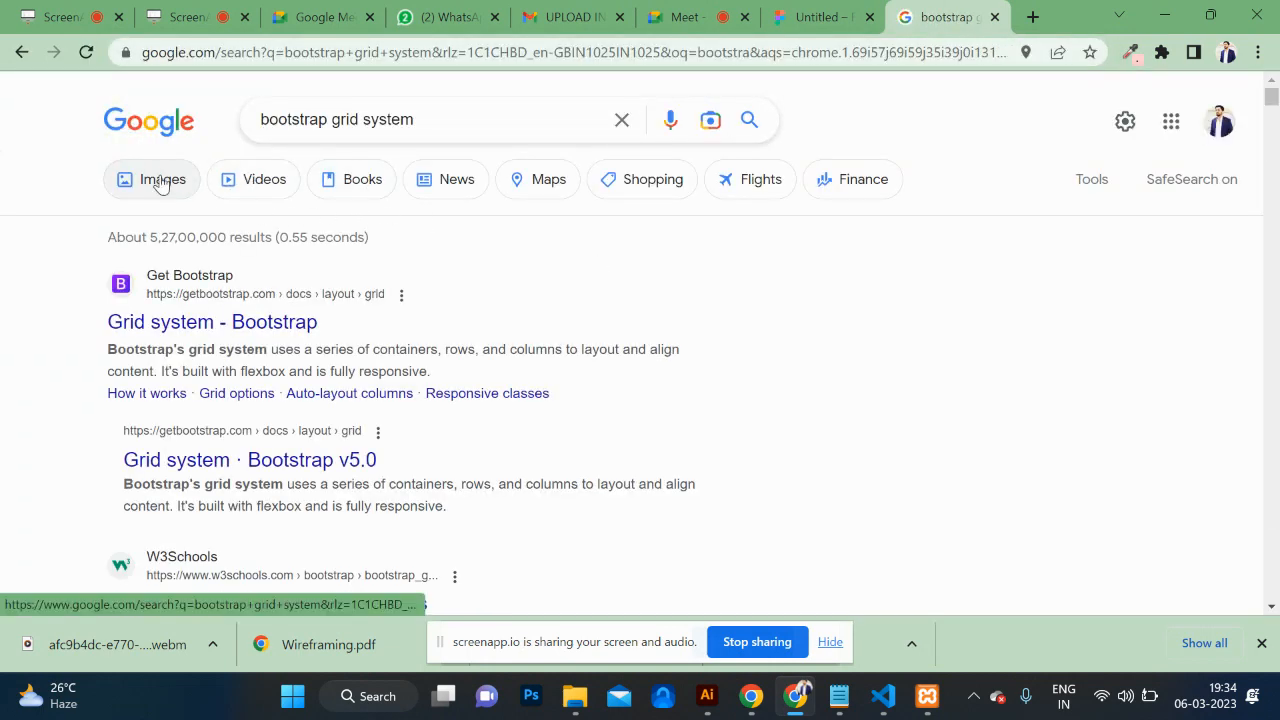
pyautogui.click(162, 181)
pyautogui.scroll(-6, 617, 409)
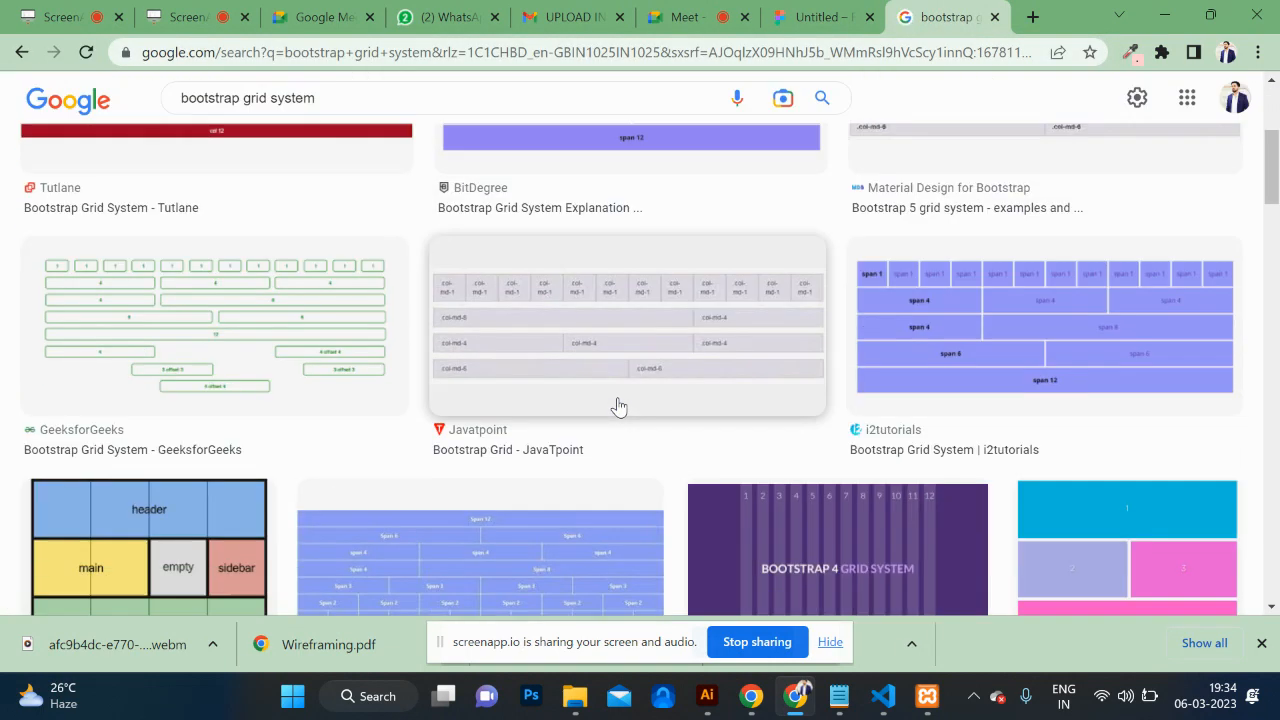
pyautogui.click(800, 405)
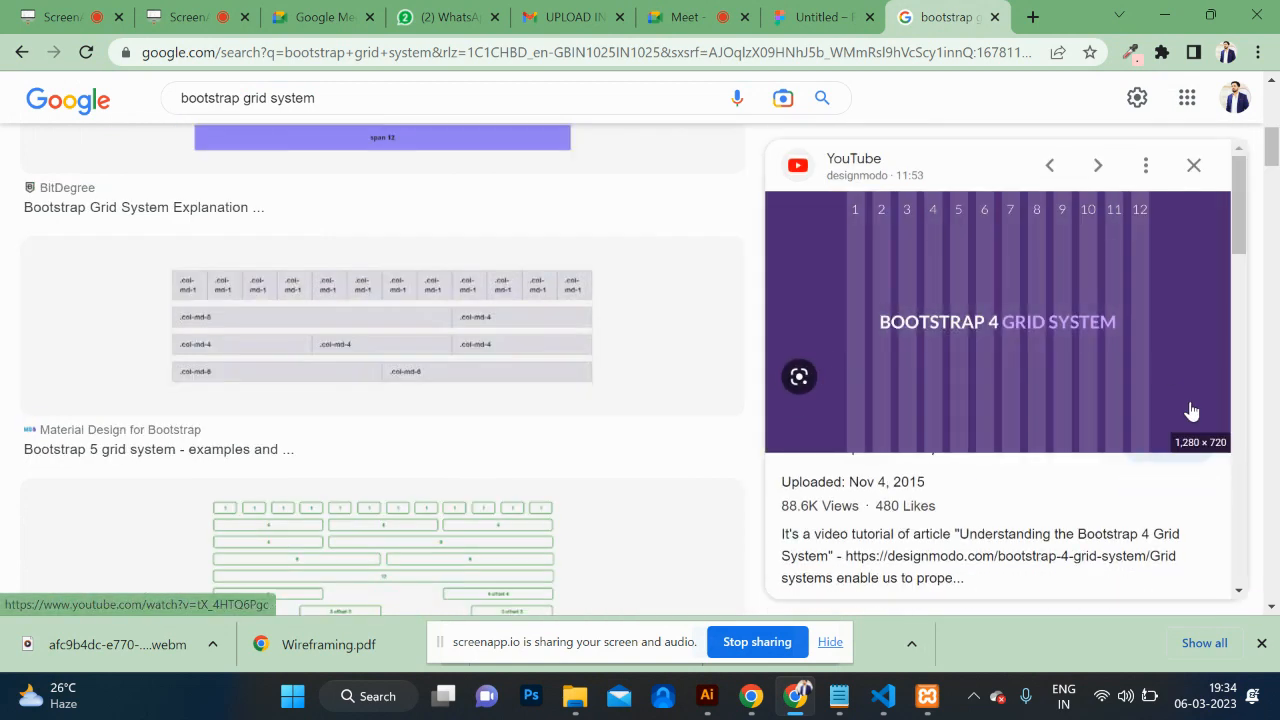
pyautogui.click(815, 17)
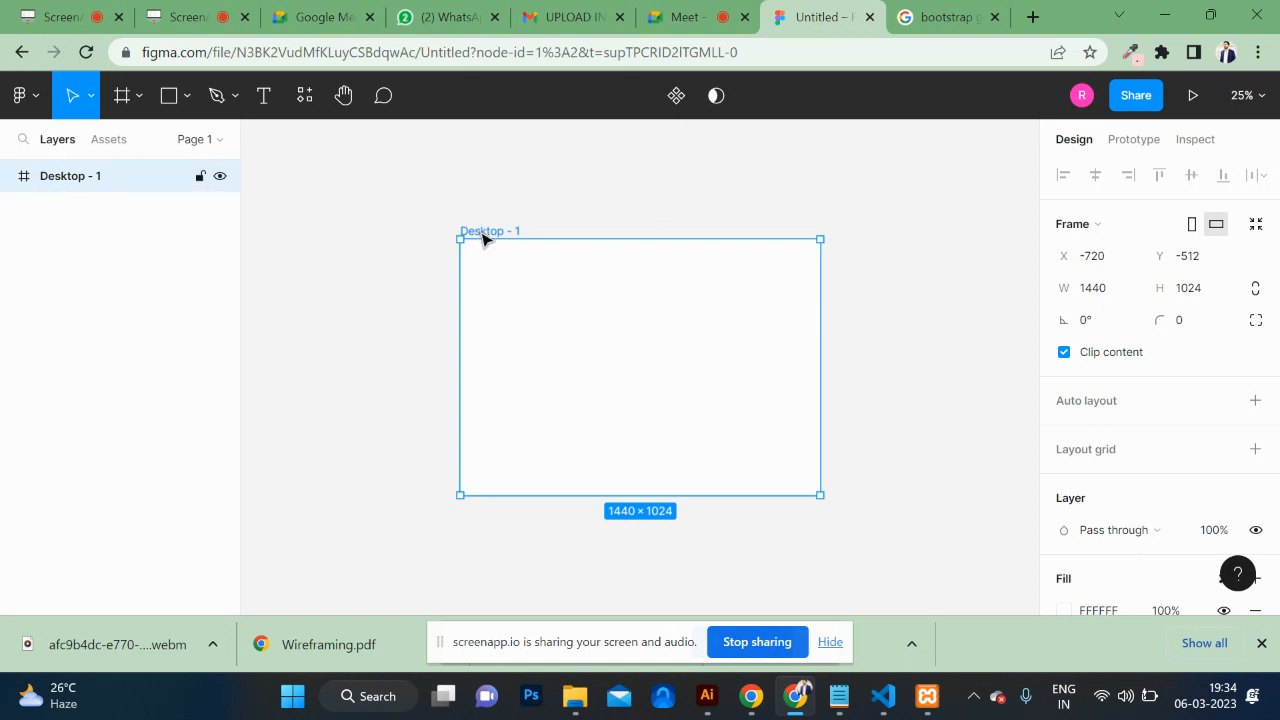
# Step: Add a layout grid to Desktop - 1 and switch its type to columns
pyautogui.scroll(-3, 1128, 490)
pyautogui.scroll(1, 1128, 490)
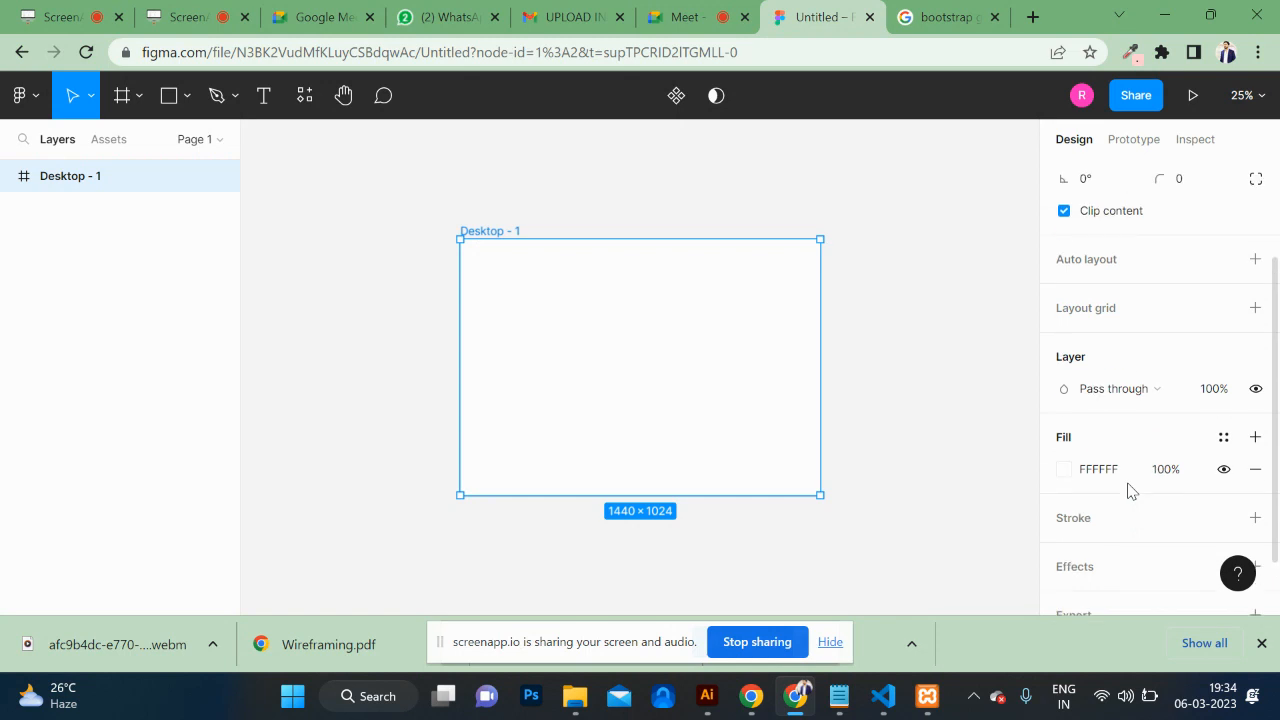
pyautogui.click(1256, 308)
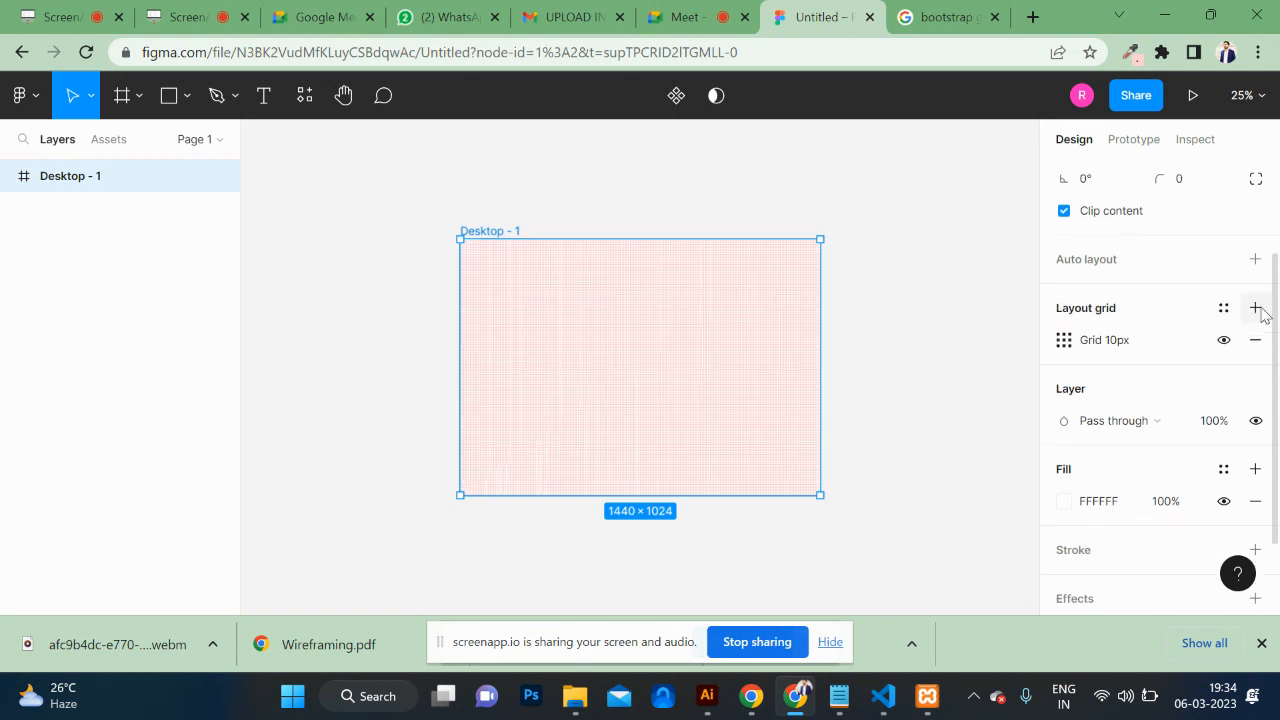
pyautogui.click(1066, 344)
pyautogui.click(874, 352)
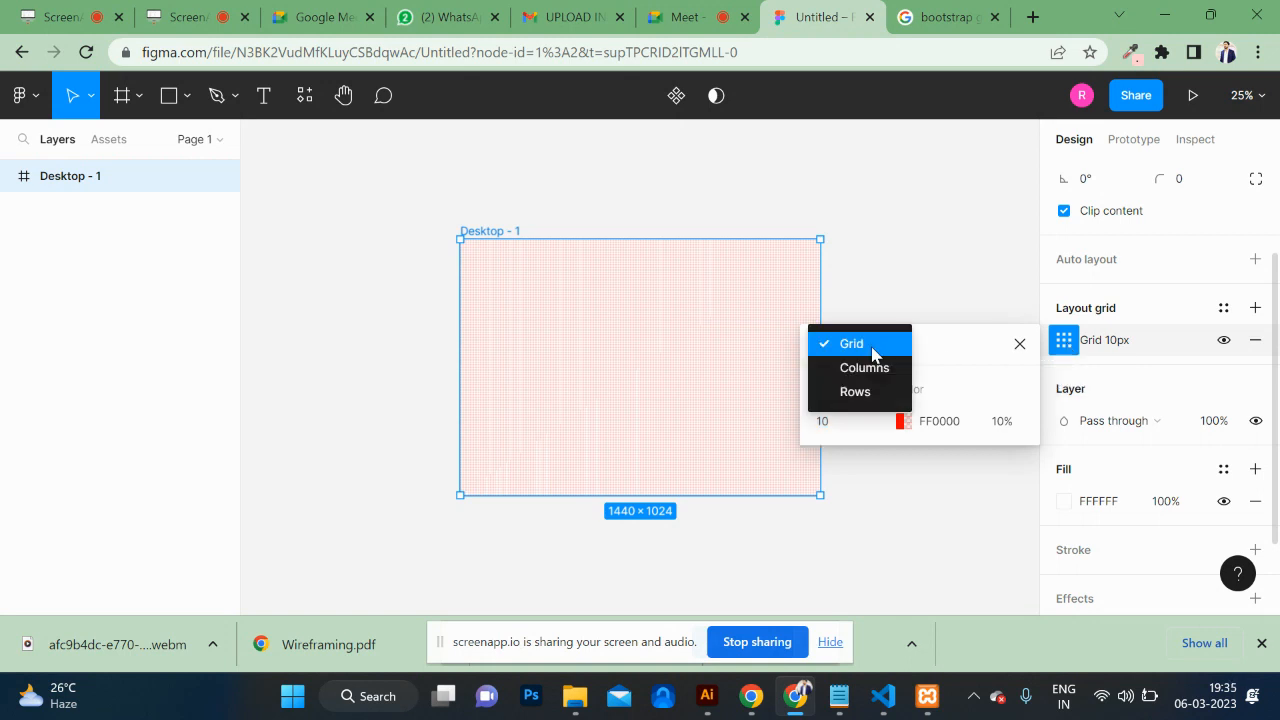
pyautogui.click(872, 374)
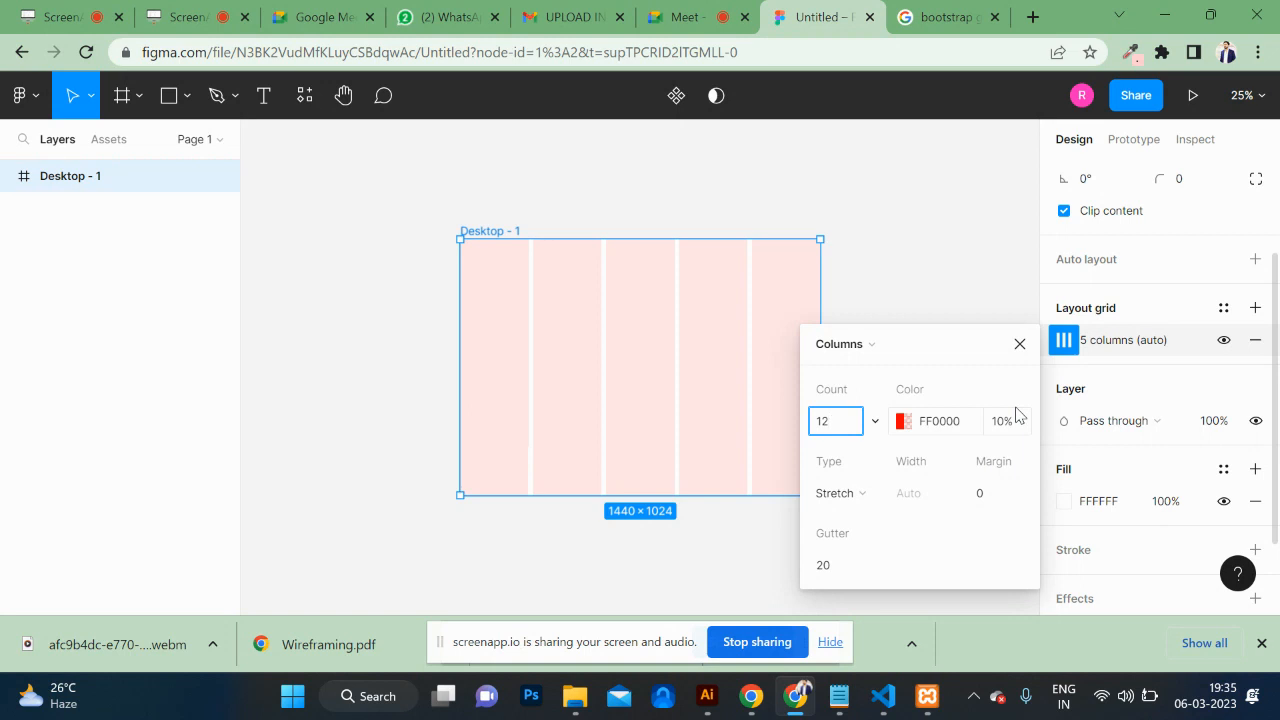
# Step: Set the column grid to 12 stretch columns with margin 100 and gutter 20
pyautogui.hotkey('alt', 'Tab')
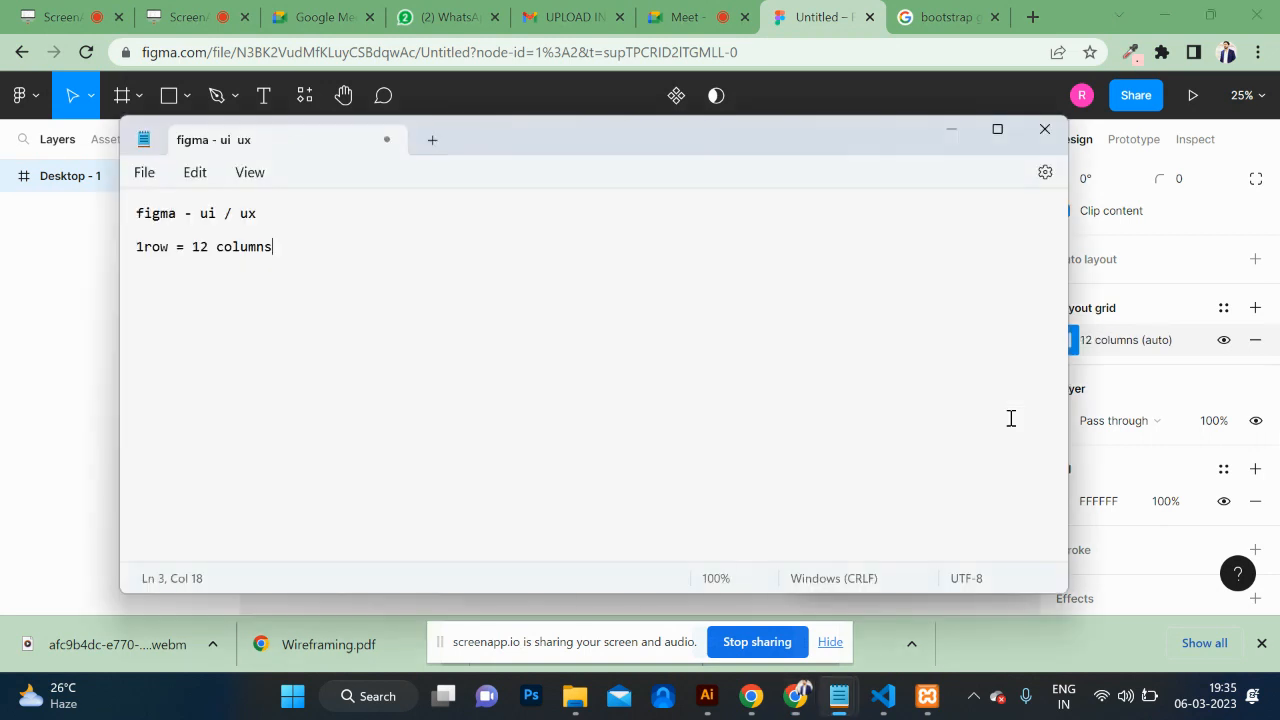
pyautogui.hotkey('alt', 'Tab')
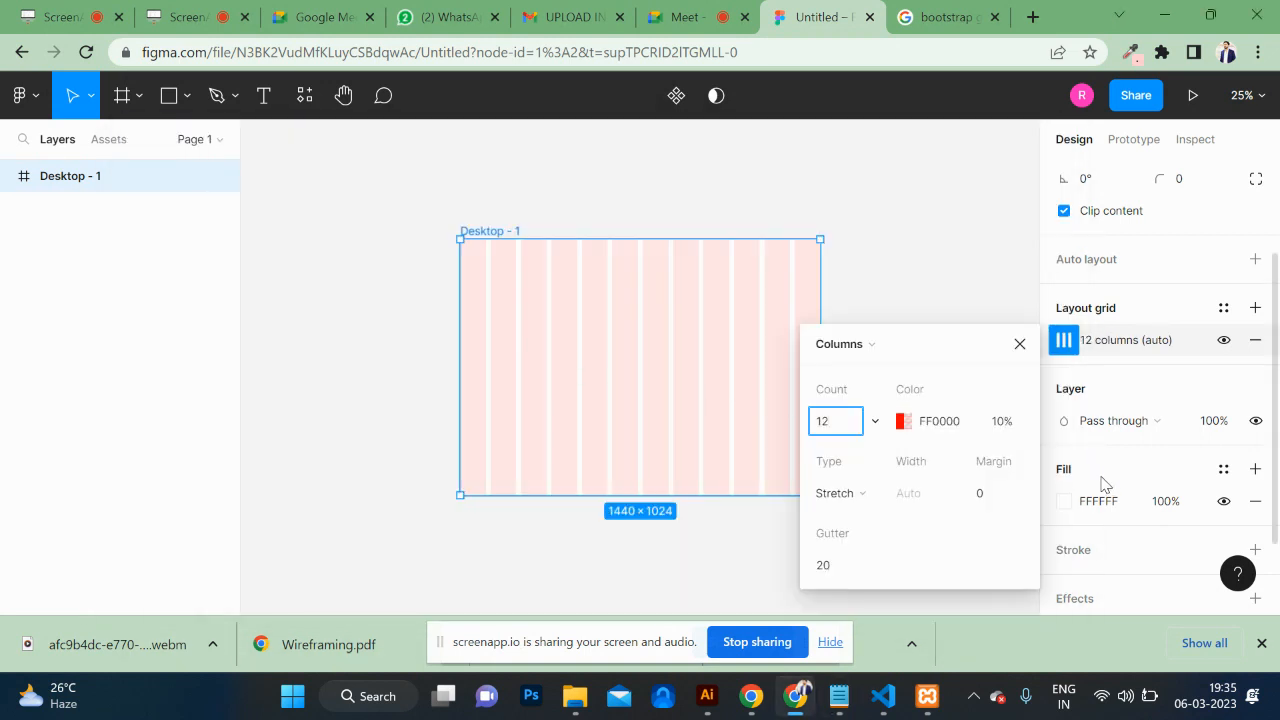
pyautogui.click(975, 497)
pyautogui.press('Return')
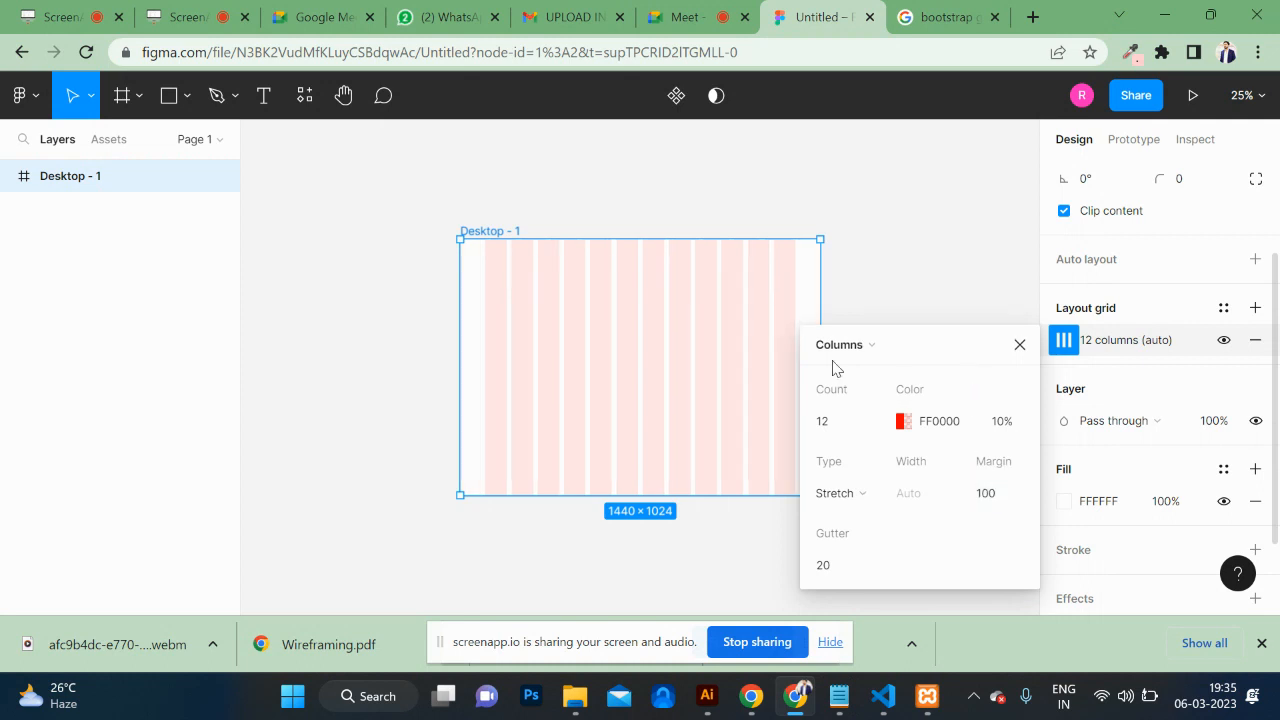
pyautogui.click(938, 14)
pyautogui.click(812, 12)
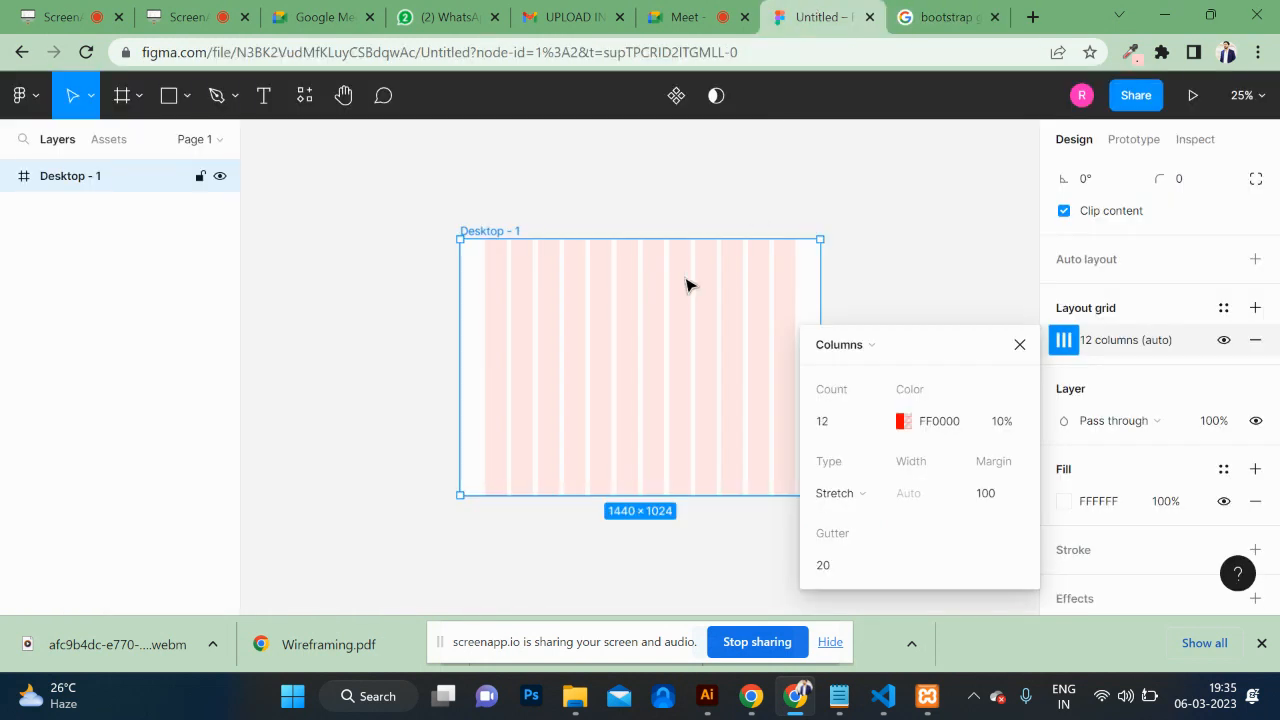
pyautogui.click(715, 184)
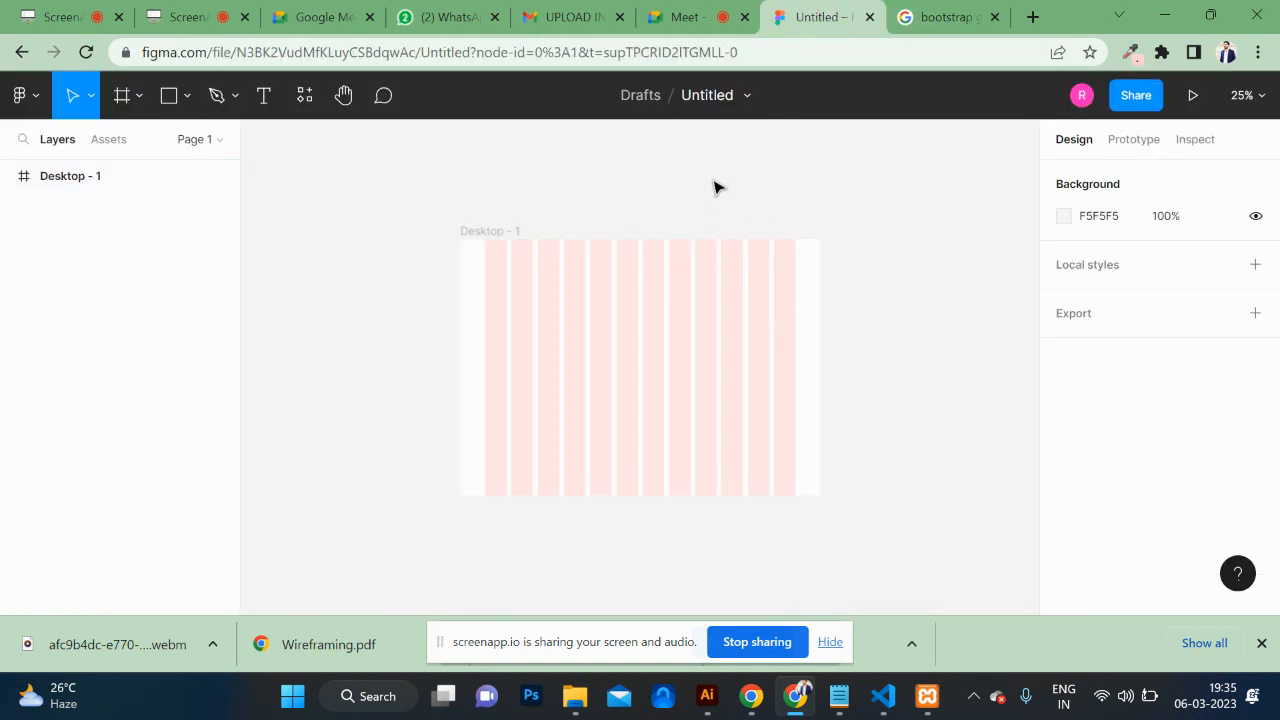
# Step: Draw a rectangle spanning the full width of the frame's top edge
pyautogui.click(651, 337)
pyautogui.press('+')
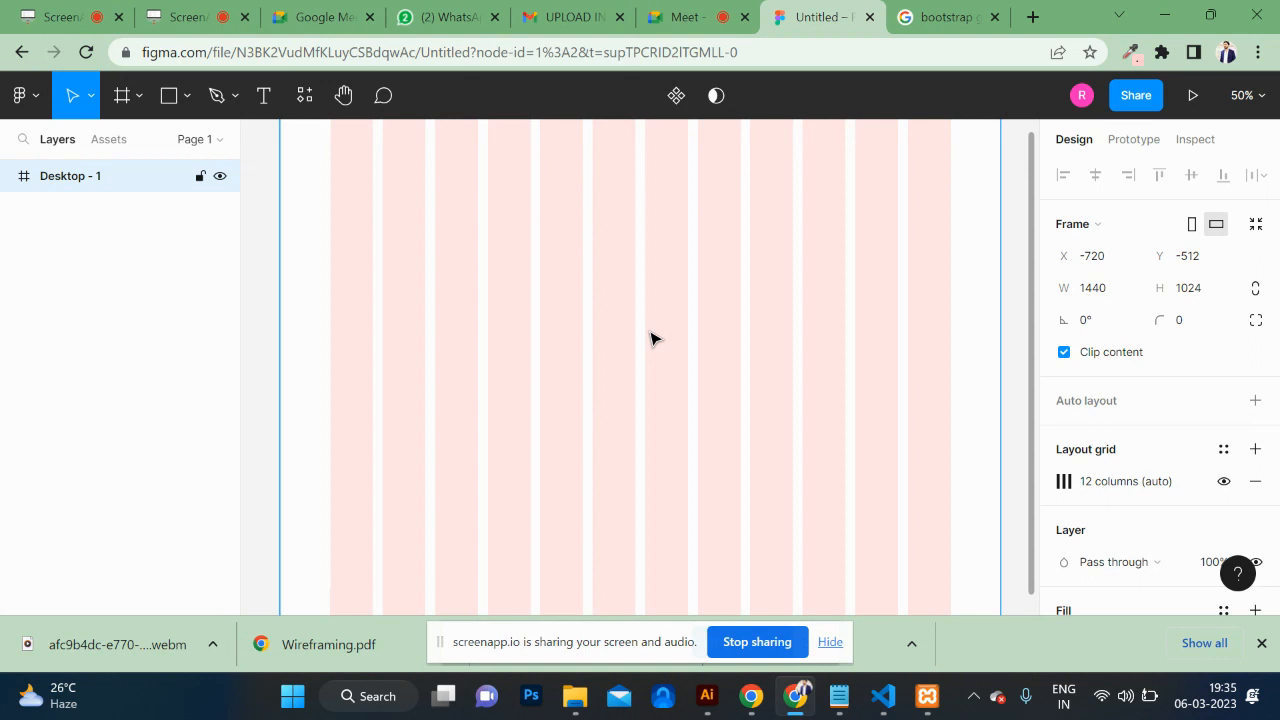
pyautogui.scroll(3, 652, 338)
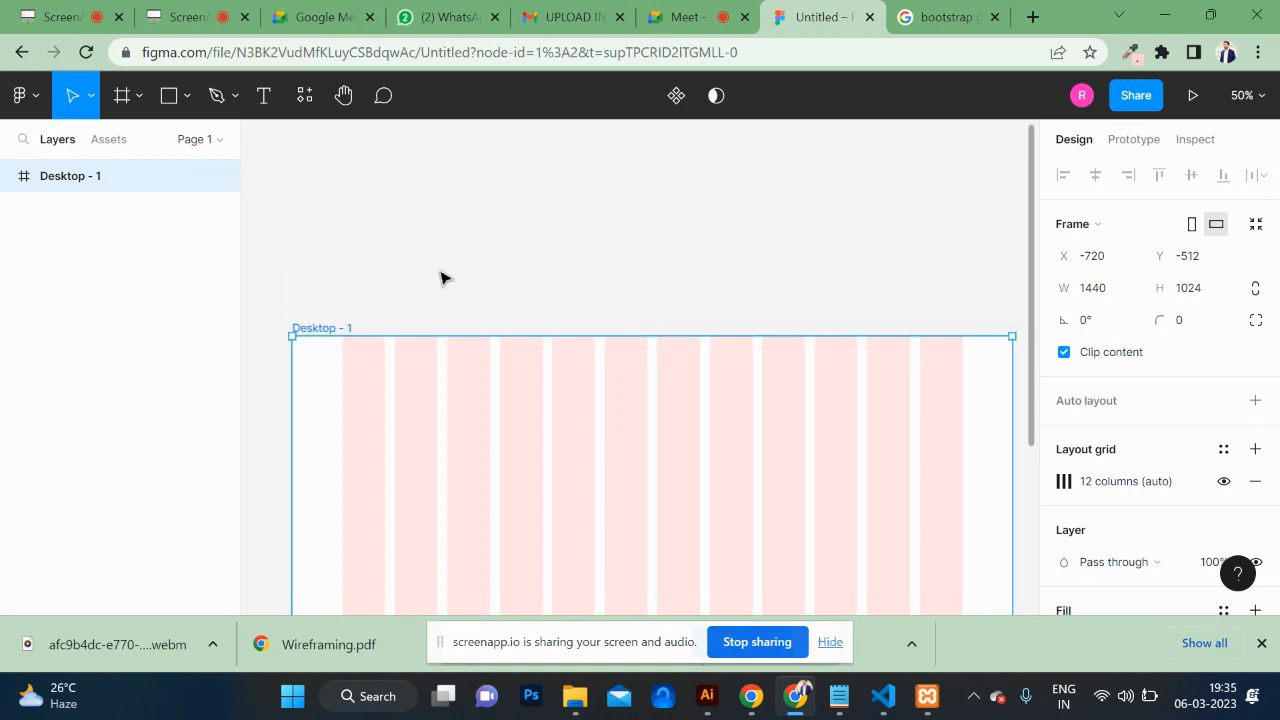
pyautogui.press('r')
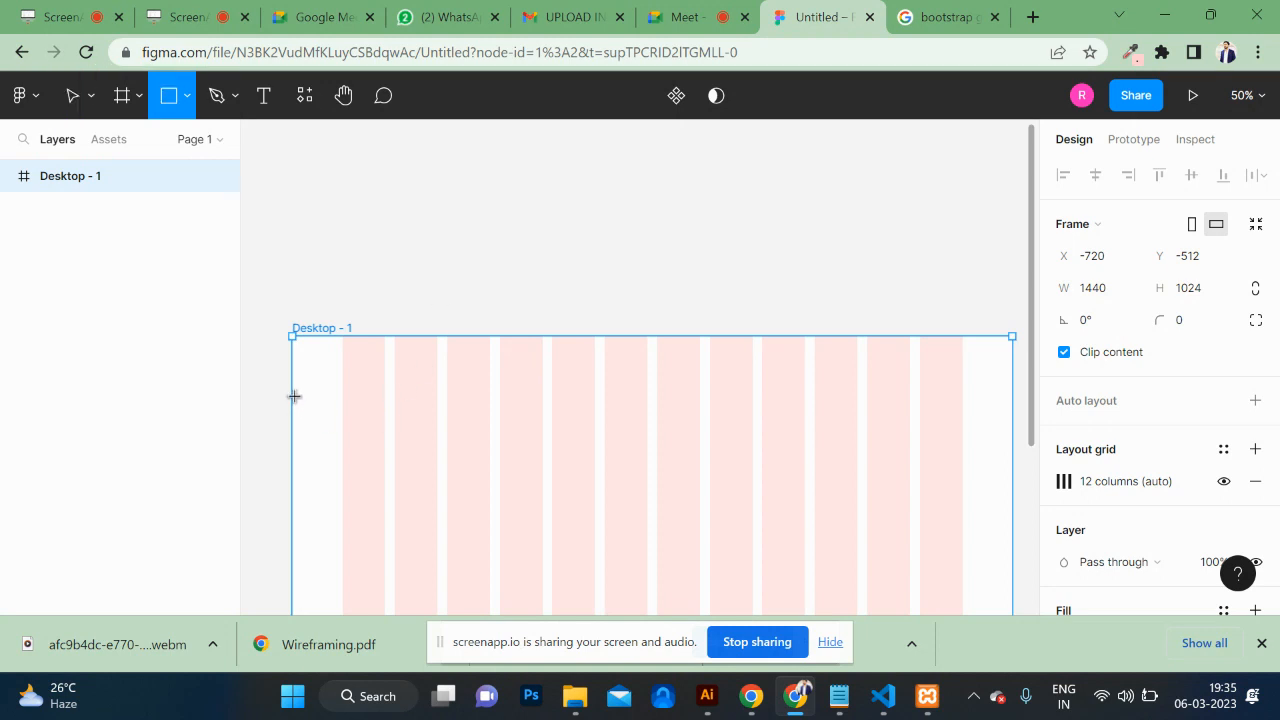
pyautogui.moveTo(293, 396); pyautogui.dragTo(885, 342)
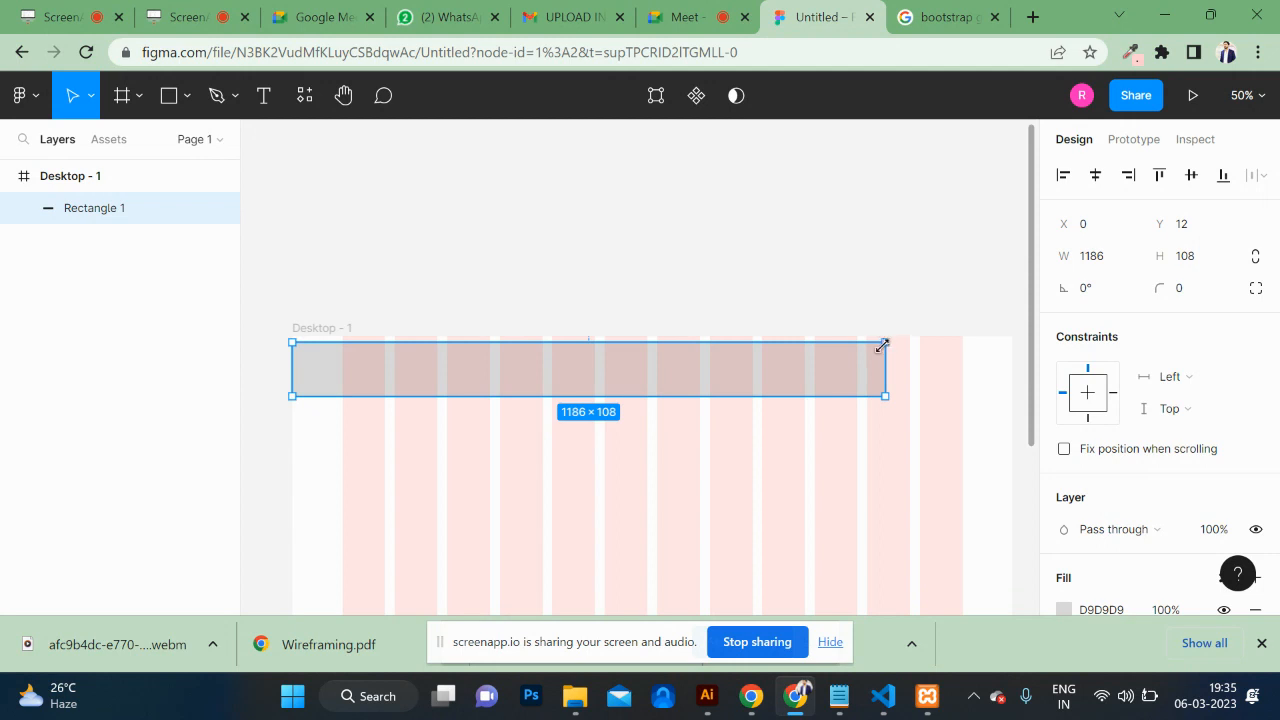
pyautogui.moveTo(882, 345); pyautogui.dragTo(1013, 338)
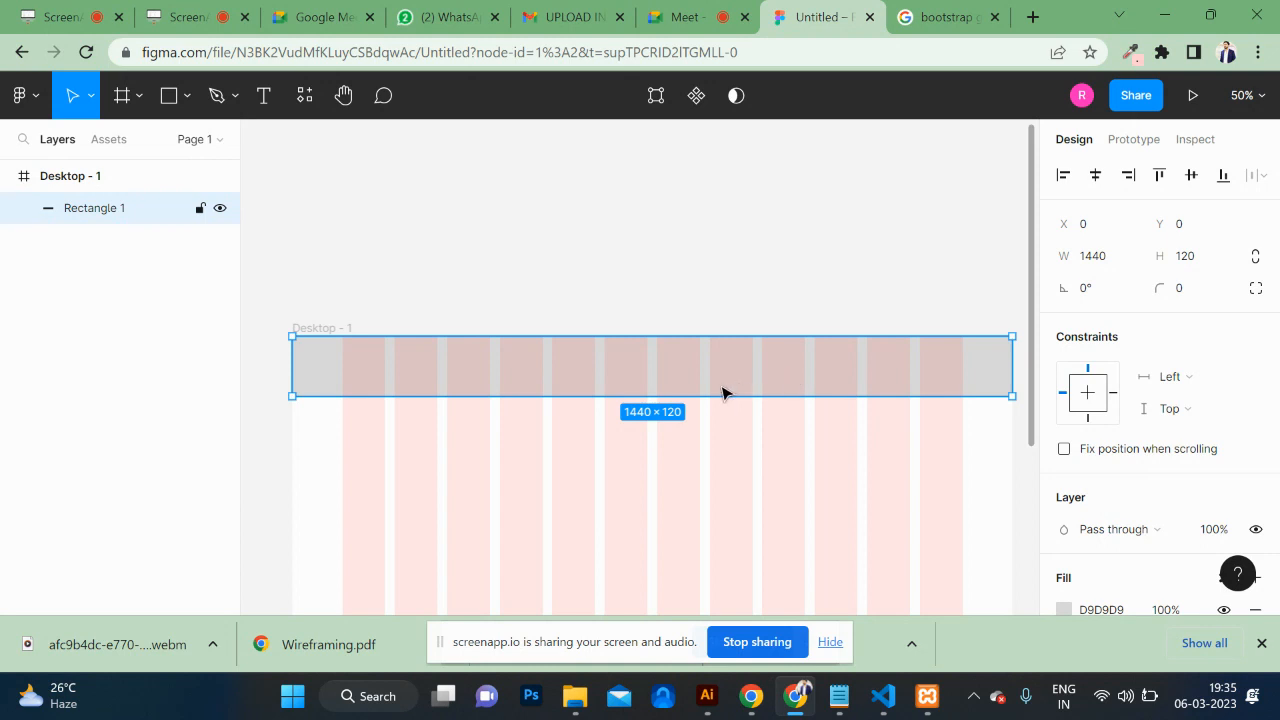
# Step: Set the top bar's height to 60
pyautogui.click(1192, 258)
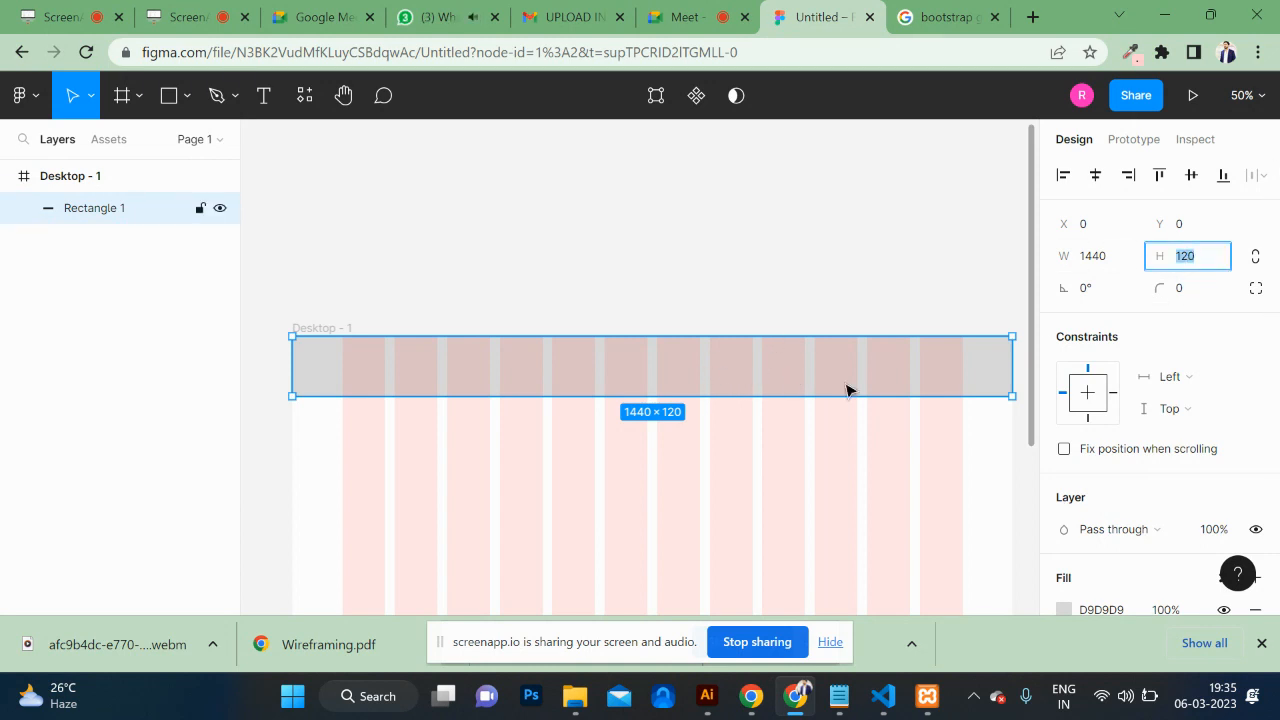
pyautogui.write('55')
pyautogui.press('Return')
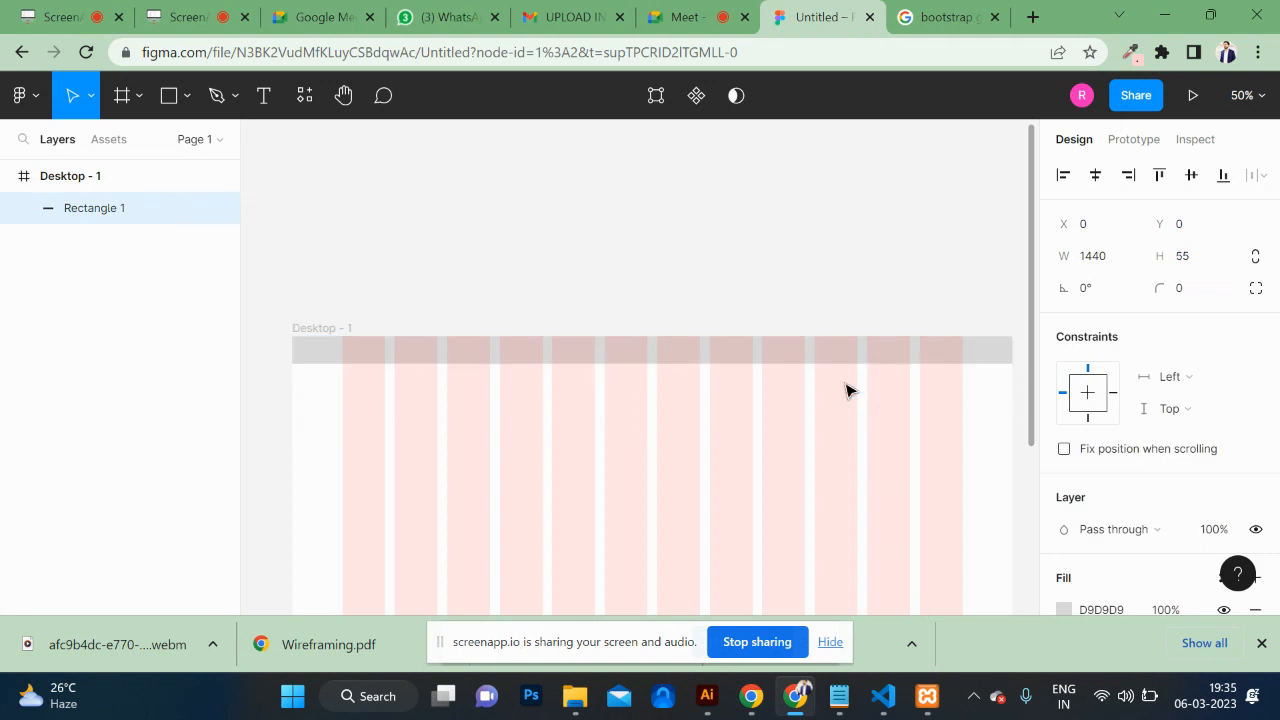
pyautogui.click(997, 340)
pyautogui.click(1200, 256)
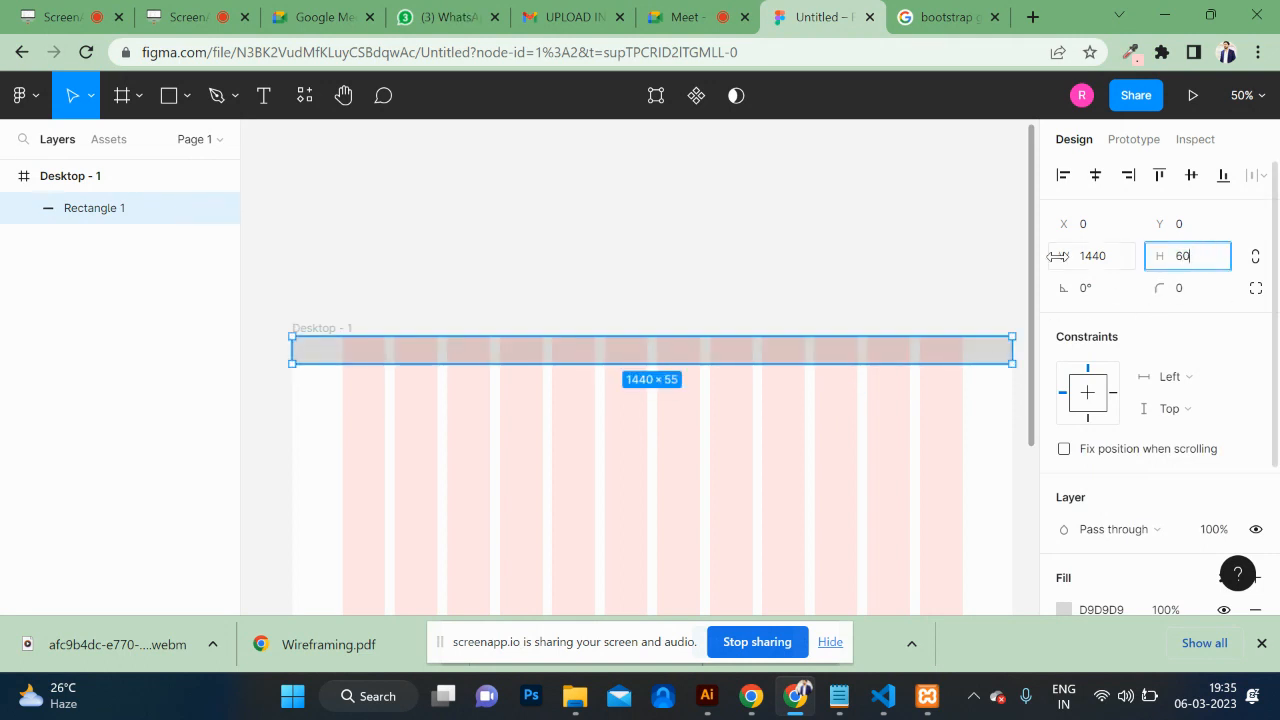
pyautogui.press('Return')
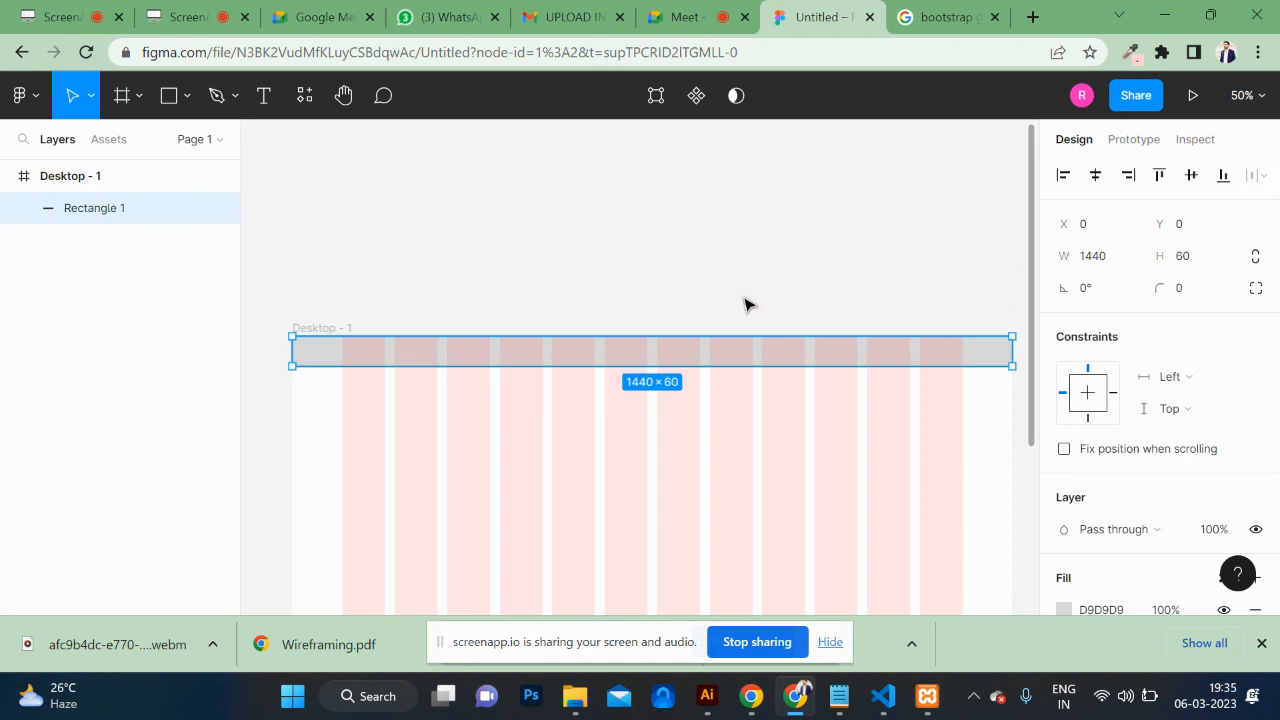
pyautogui.click(745, 304)
pyautogui.click(738, 354)
# Step: Fill the top bar with dark purple 630F96
pyautogui.scroll(-3, 1088, 438)
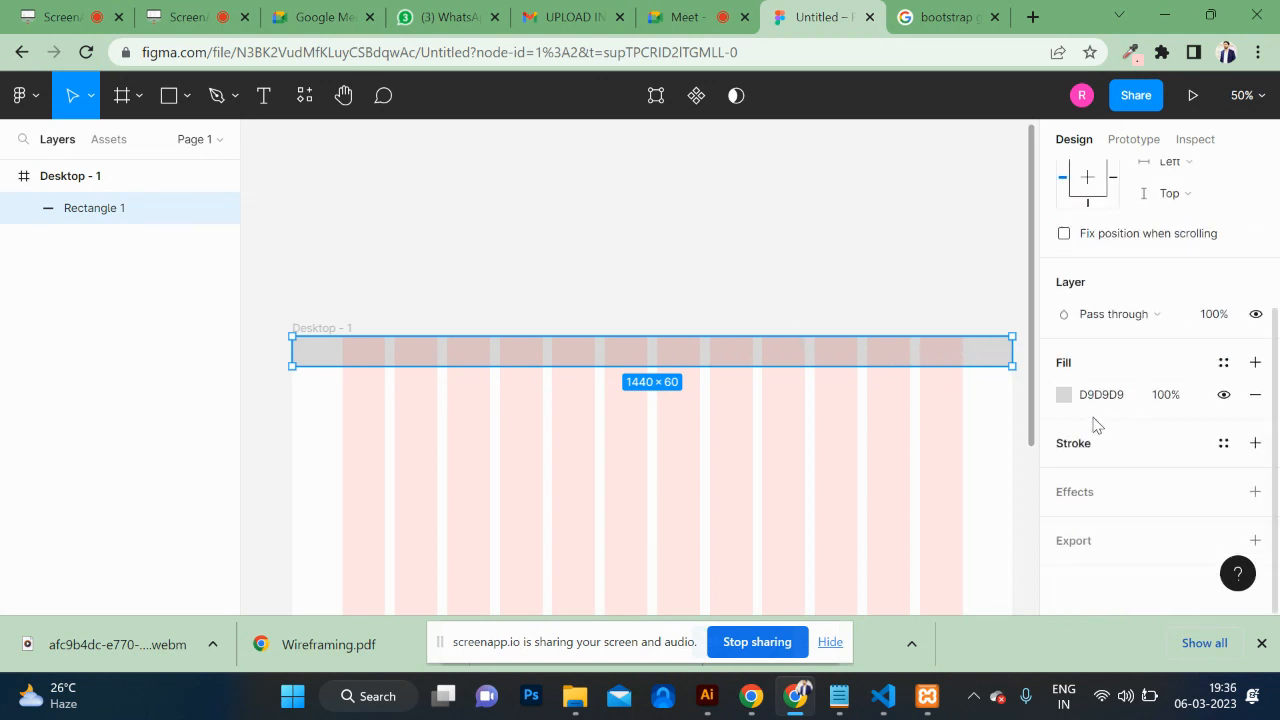
pyautogui.click(1063, 396)
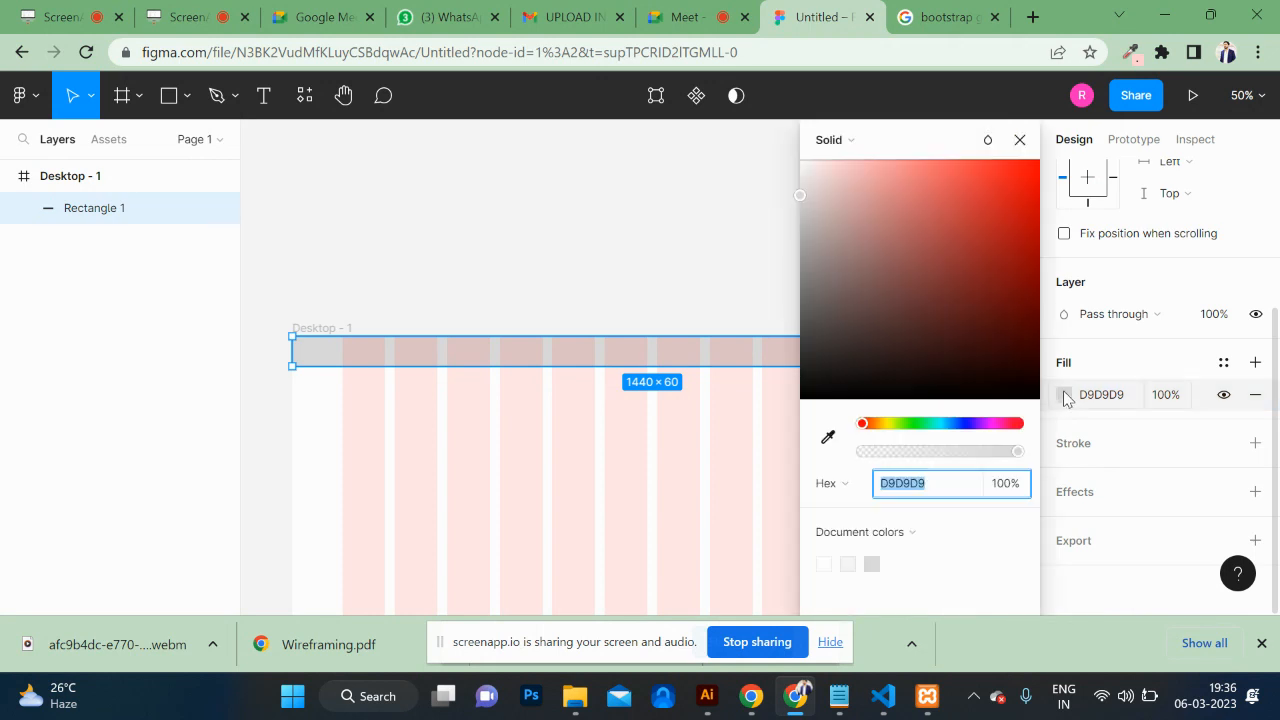
pyautogui.moveTo(1000, 360); pyautogui.dragTo(977, 252)
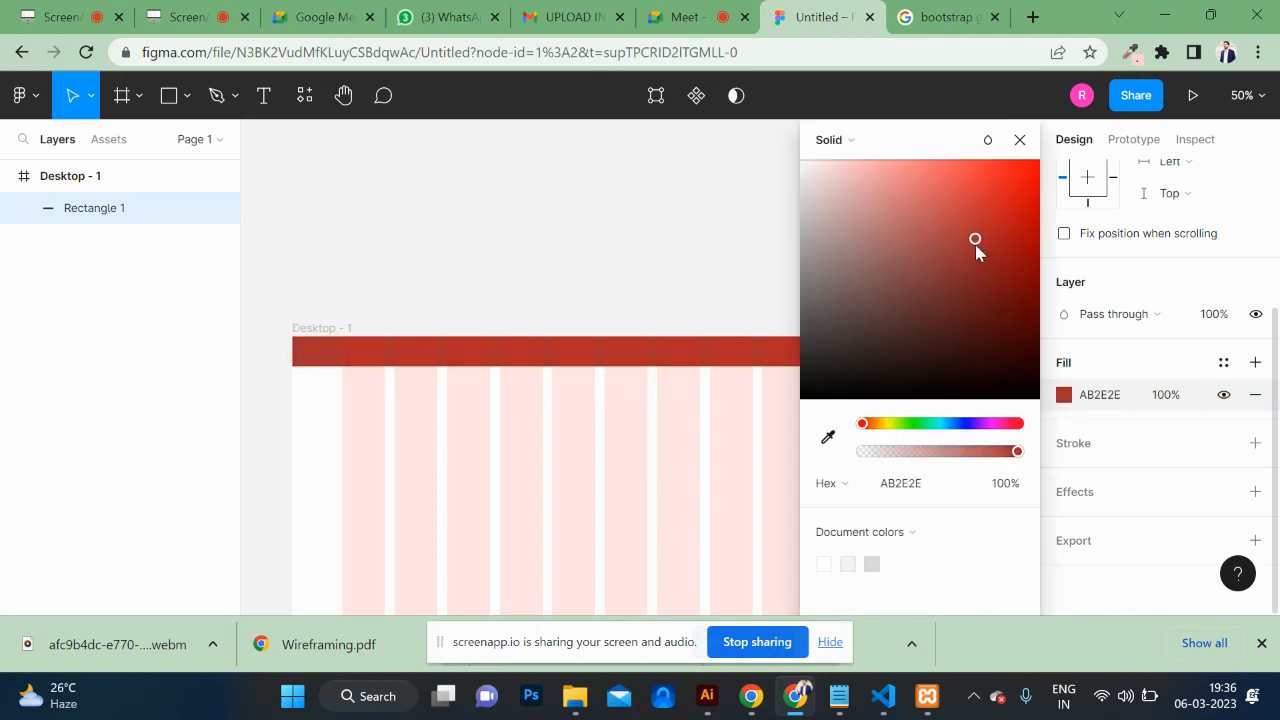
pyautogui.moveTo(1005, 425); pyautogui.dragTo(985, 425)
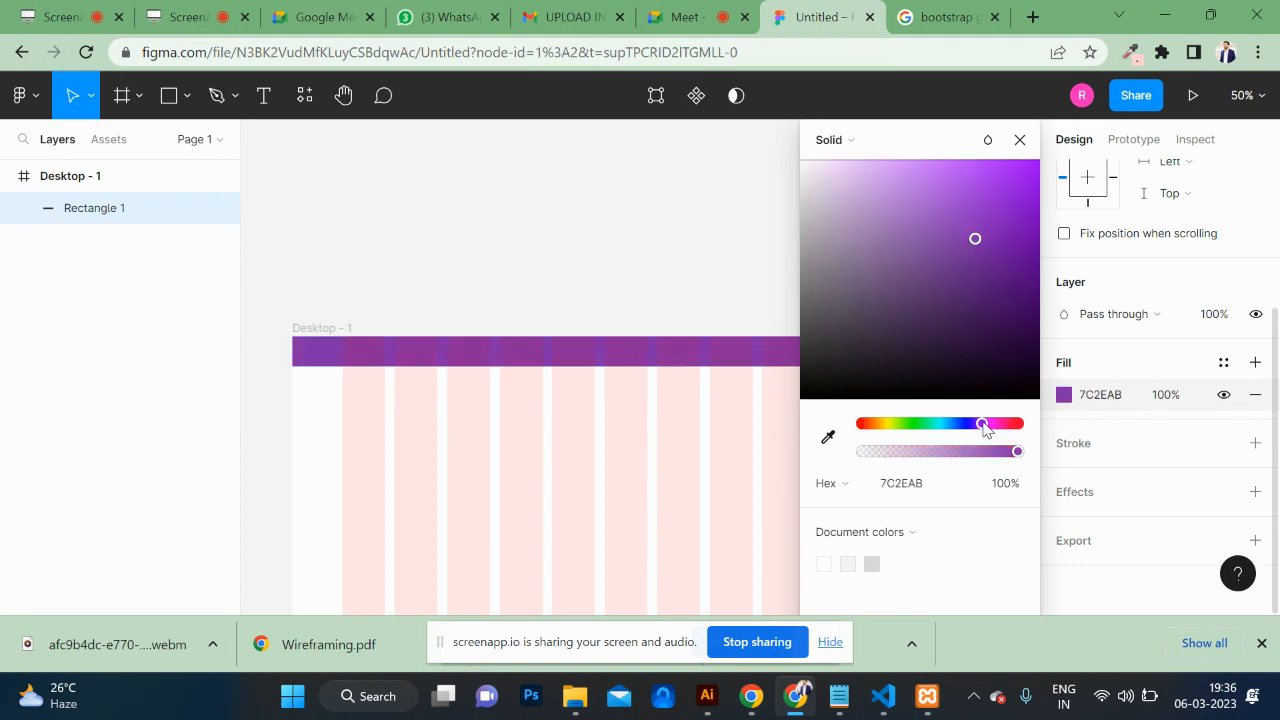
pyautogui.moveTo(1016, 252); pyautogui.dragTo(1017, 271)
# Step: Duplicate the purple bar to Y 60 below it and fill the copy pale lavender F4EDF8
pyautogui.click(680, 254)
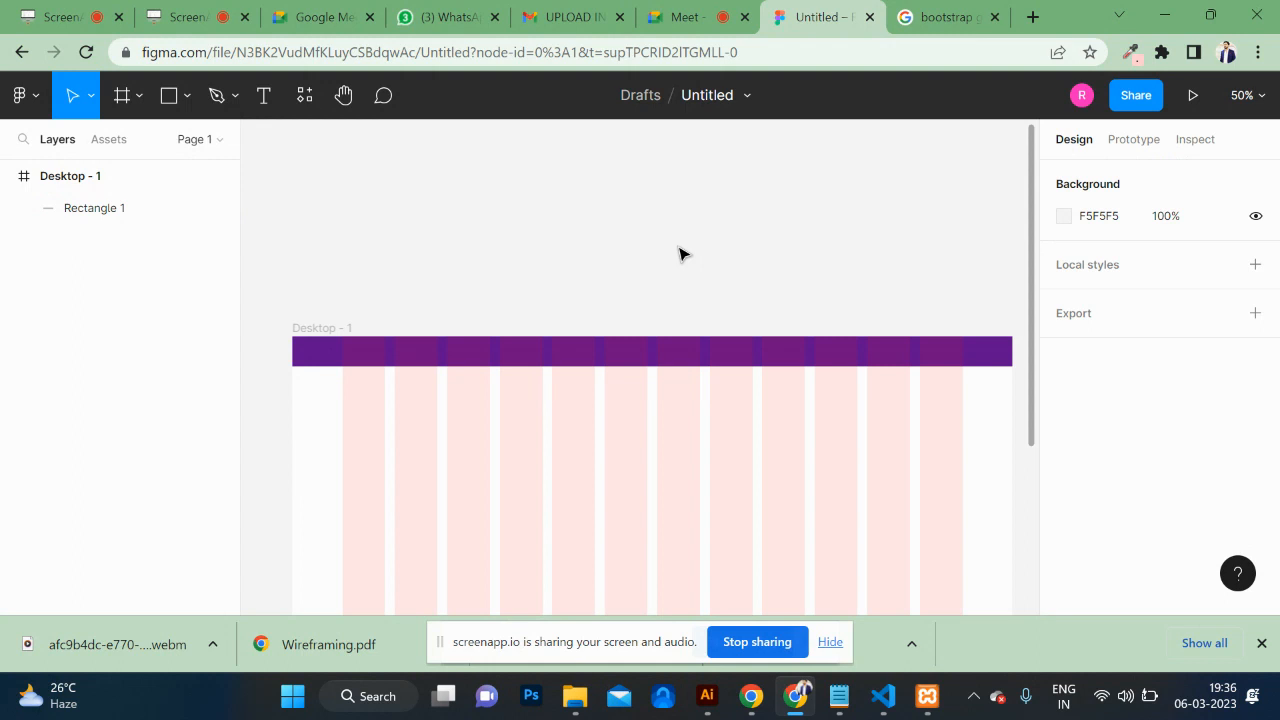
pyautogui.click(716, 355)
pyautogui.hotkey('ctrl', 'd')
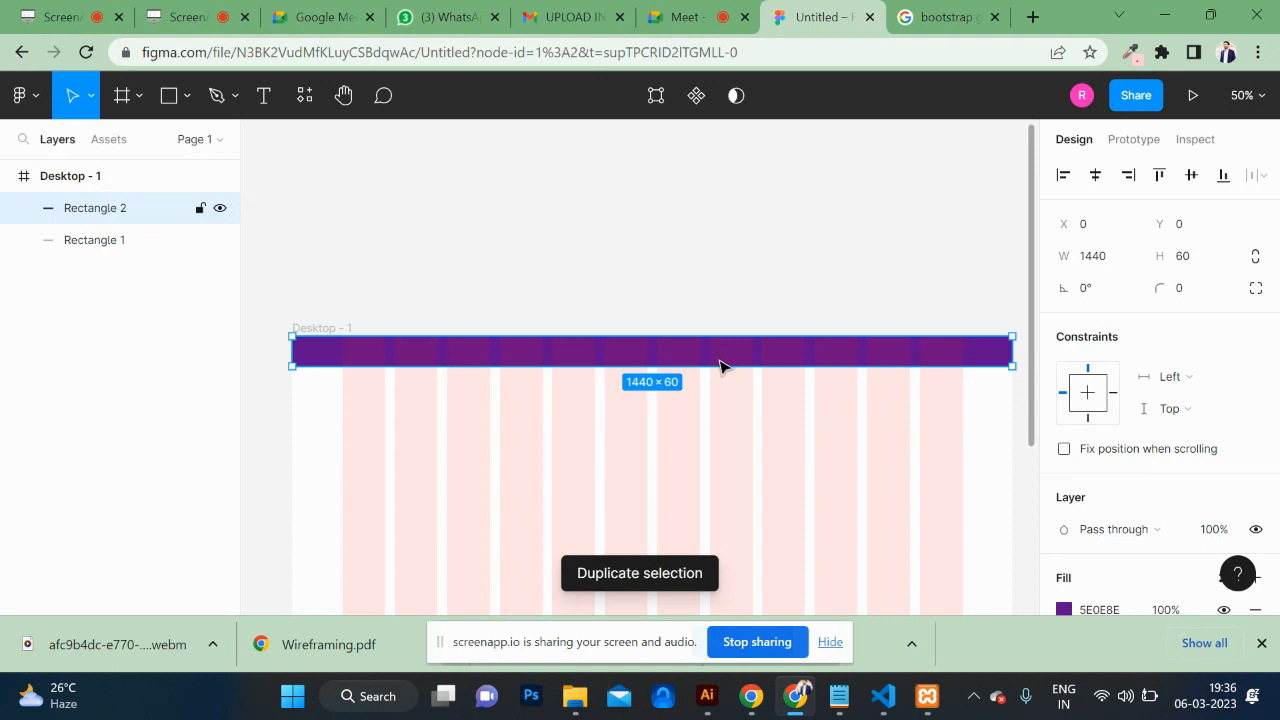
pyautogui.moveTo(720, 366); pyautogui.dragTo(648, 427)
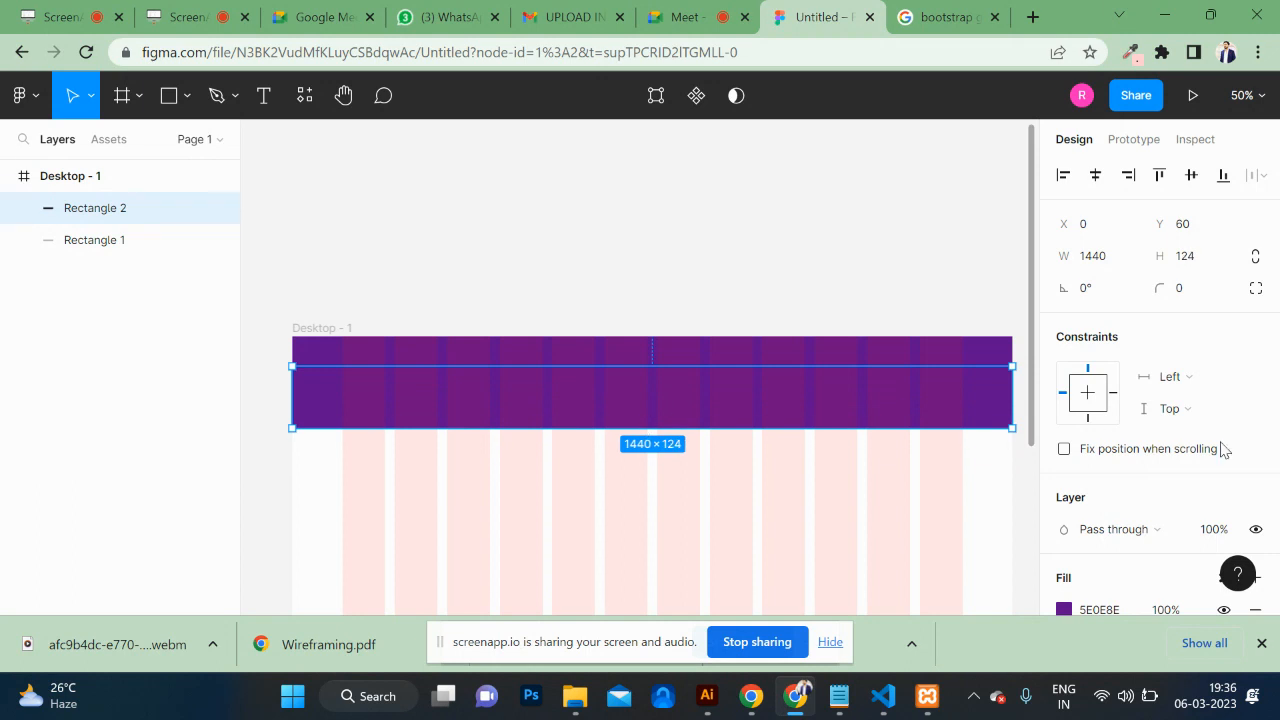
pyautogui.click(1064, 609)
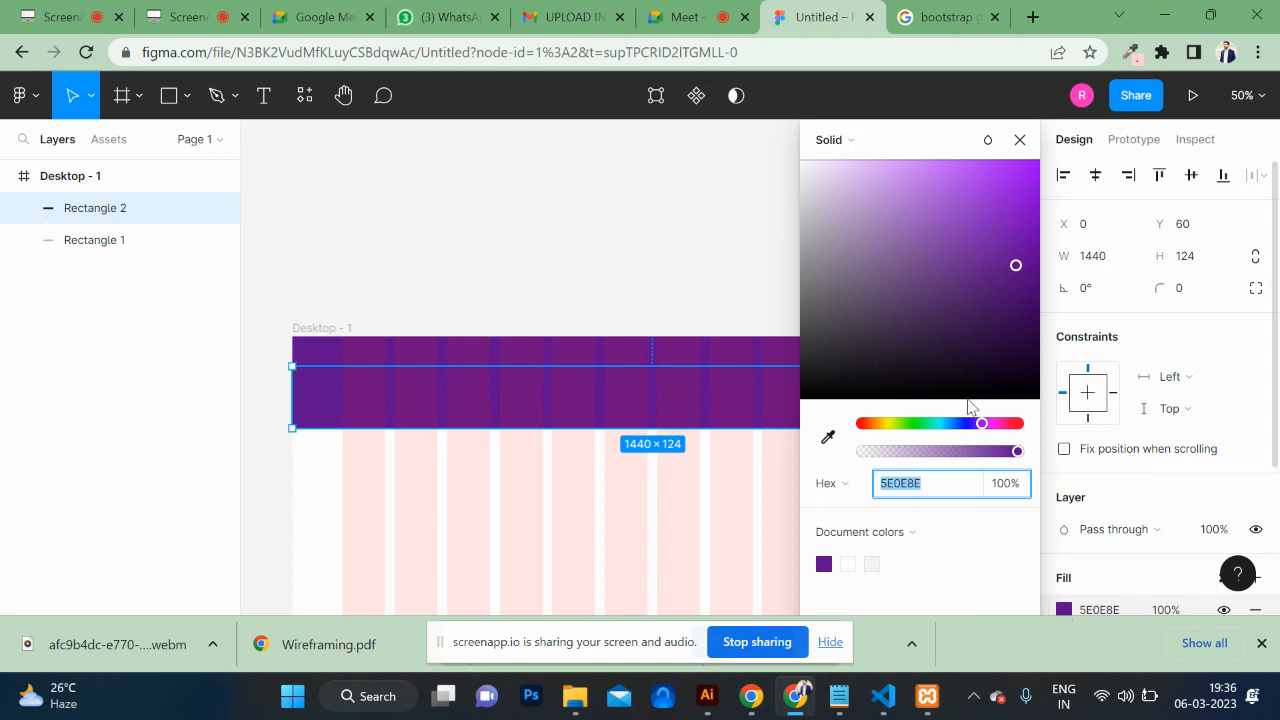
pyautogui.moveTo(908, 286); pyautogui.dragTo(811, 178)
pyautogui.click(675, 244)
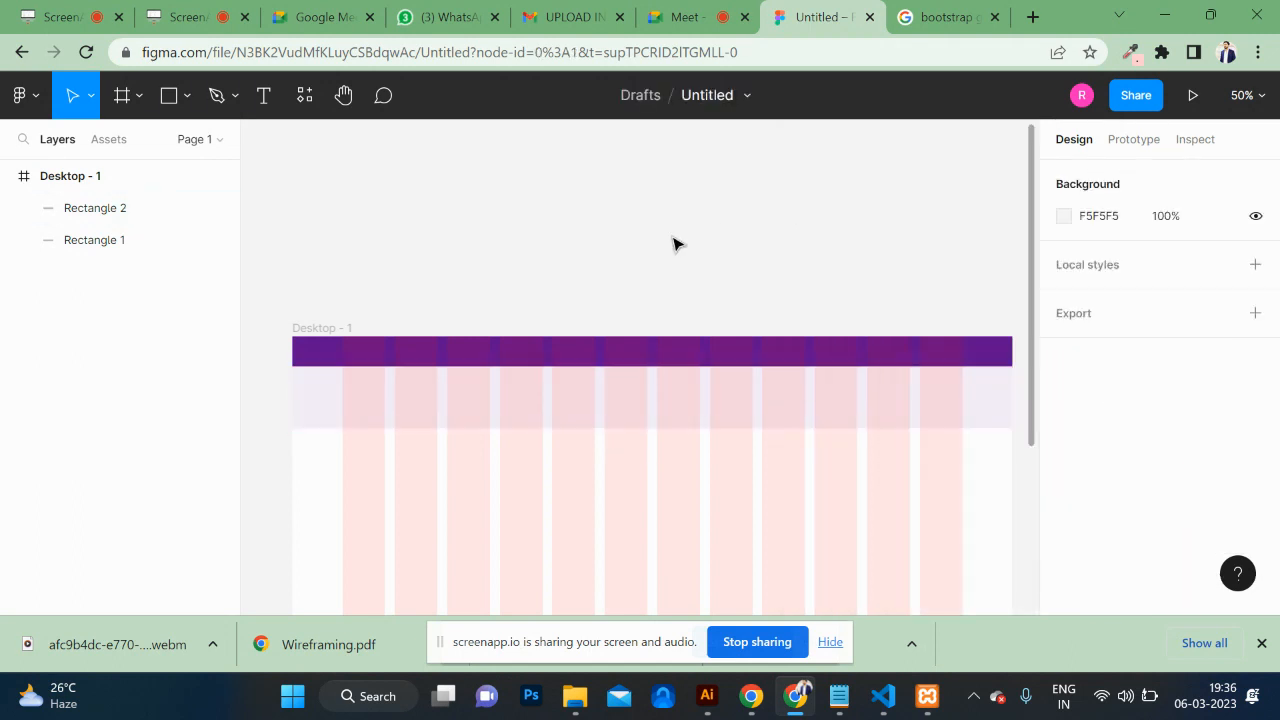
# Step: Set the lavender band's height to 120
pyautogui.moveTo(711, 398)
pyautogui.mouseDown()
pyautogui.moveTo(709, 421)
pyautogui.moveTo(709, 400)
pyautogui.mouseUp()
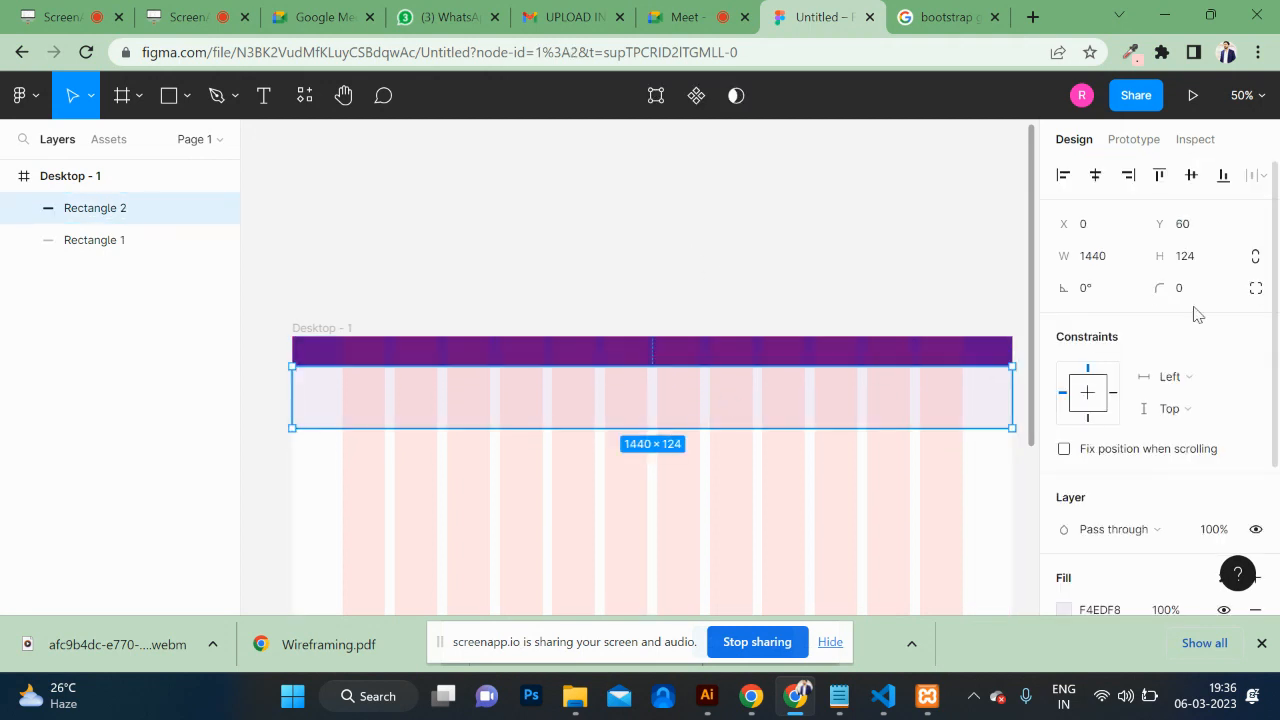
pyautogui.click(1202, 257)
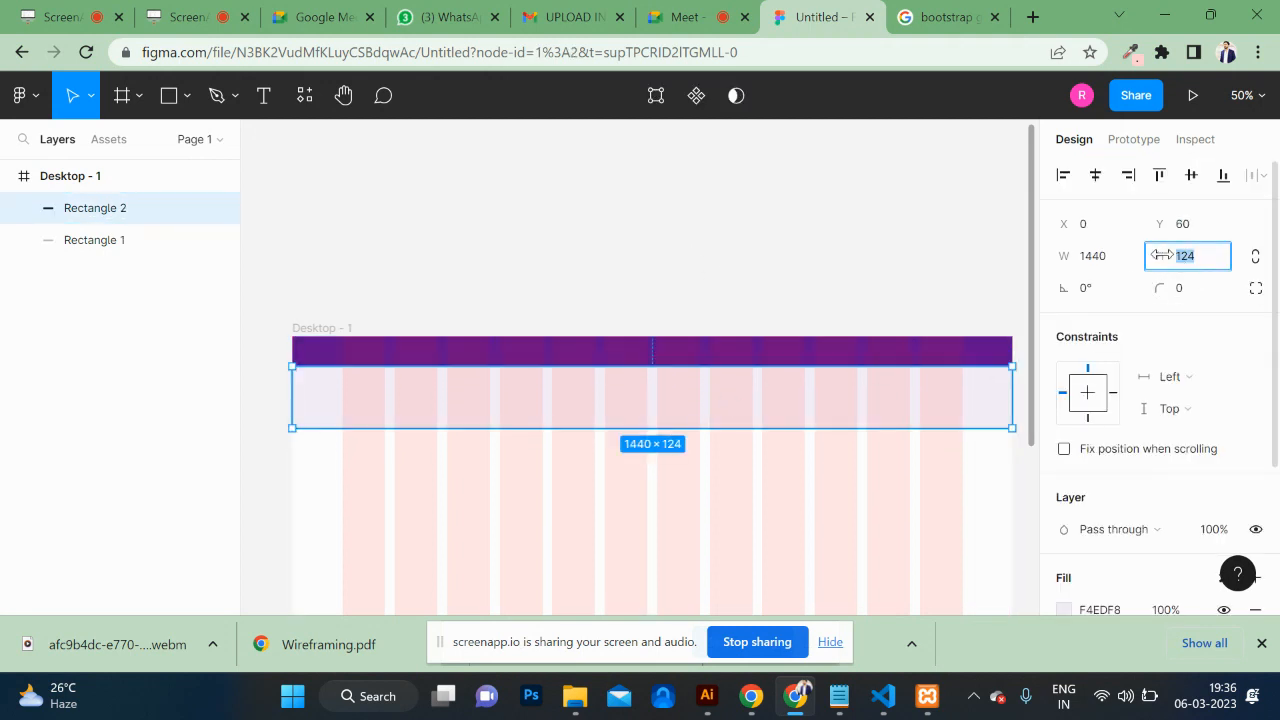
pyautogui.write('12')
pyautogui.press('Return')
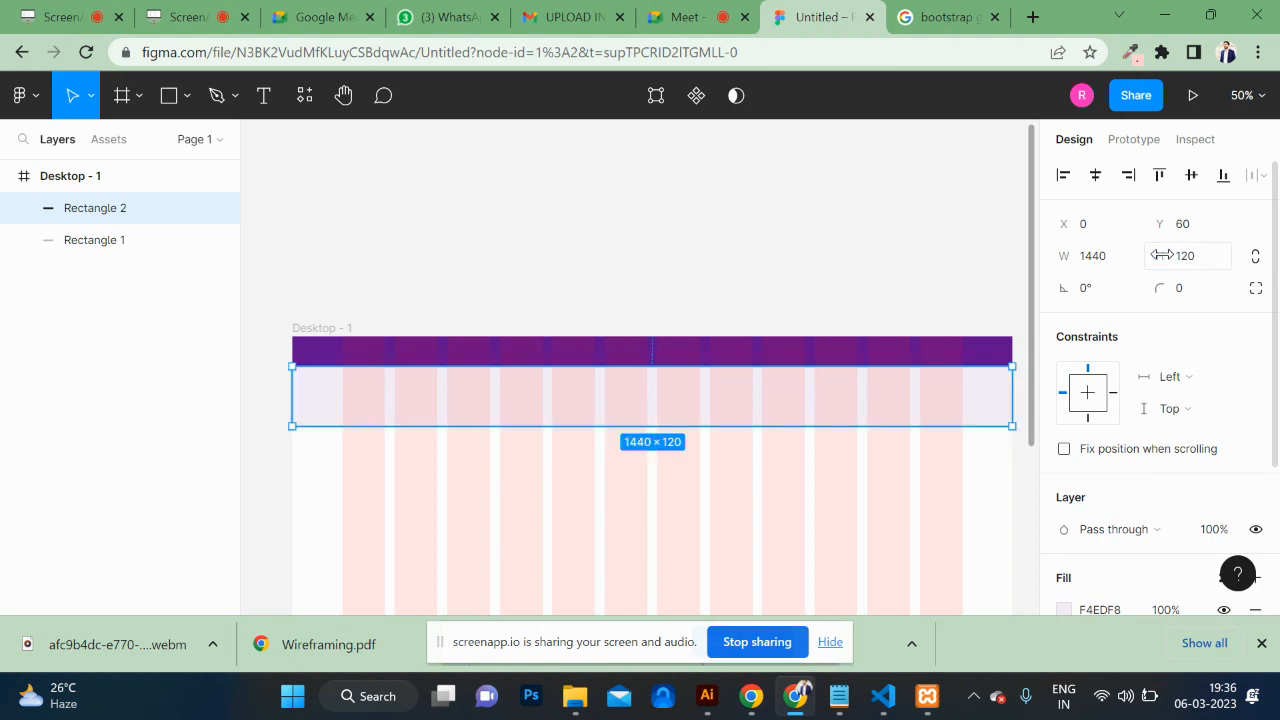
pyautogui.click(900, 243)
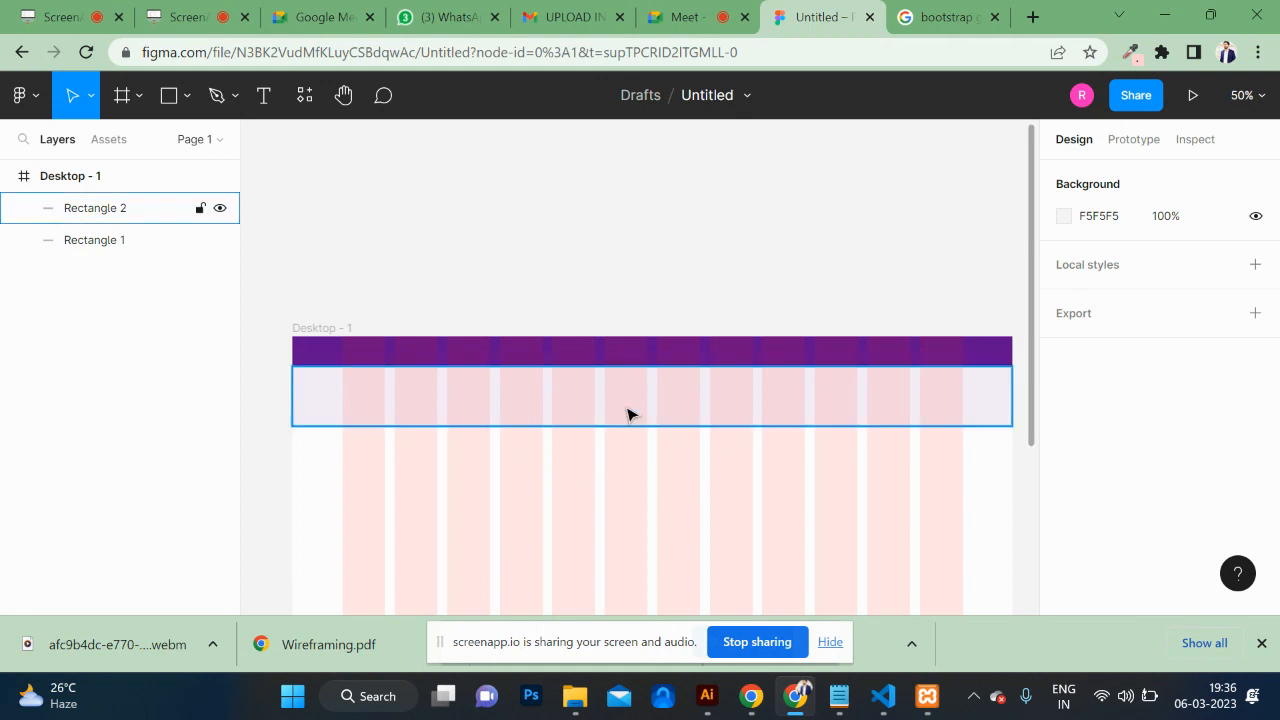
pyautogui.click(720, 420)
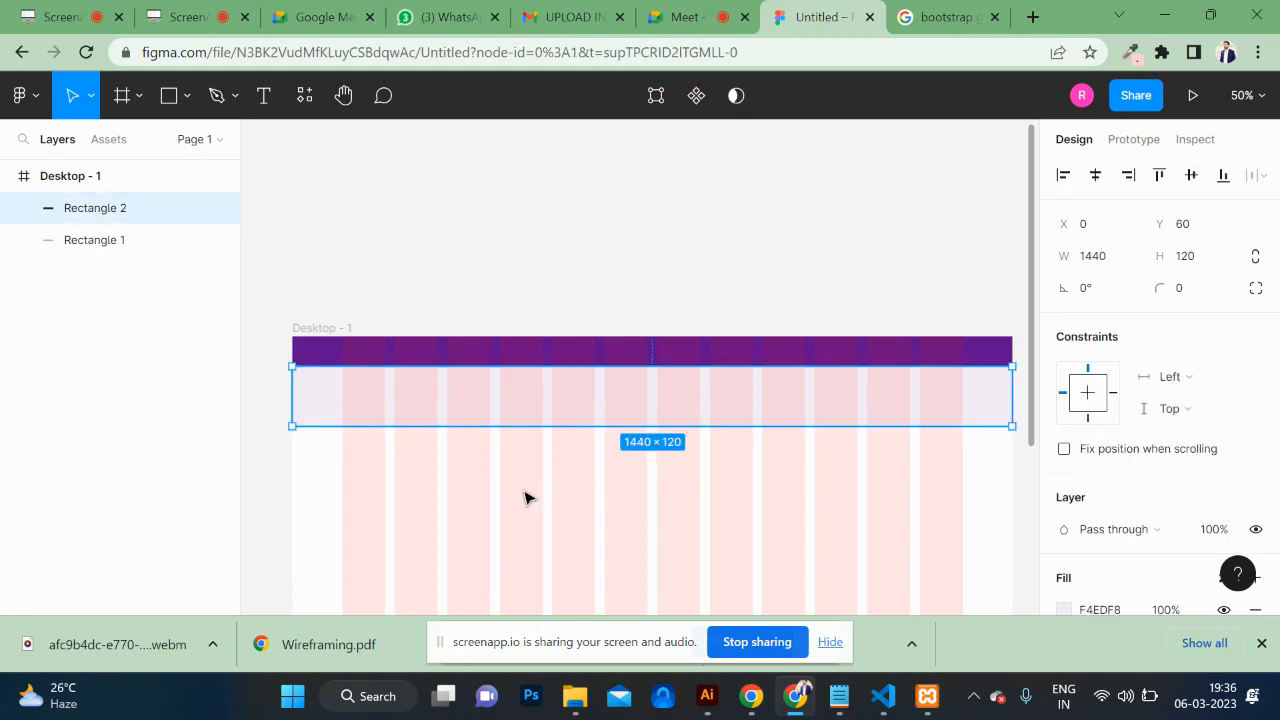
pyautogui.click(527, 497)
pyautogui.scroll(-3, 527, 497)
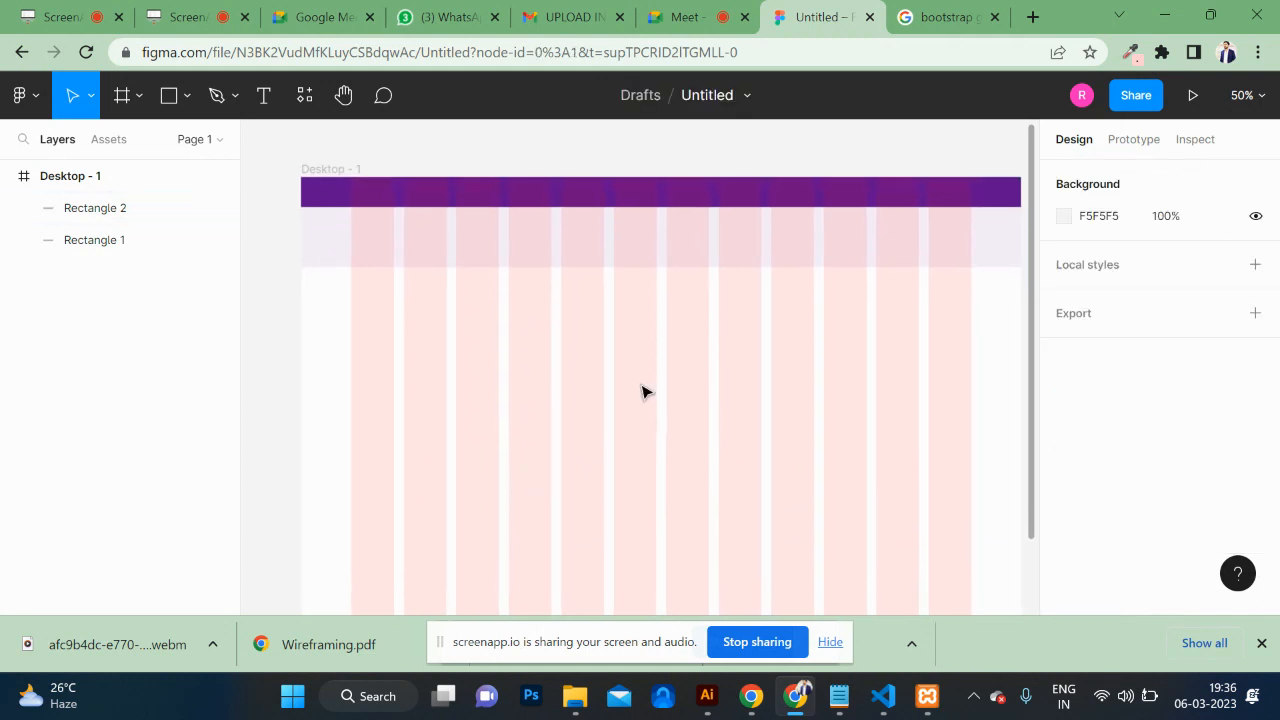
pyautogui.click(577, 249)
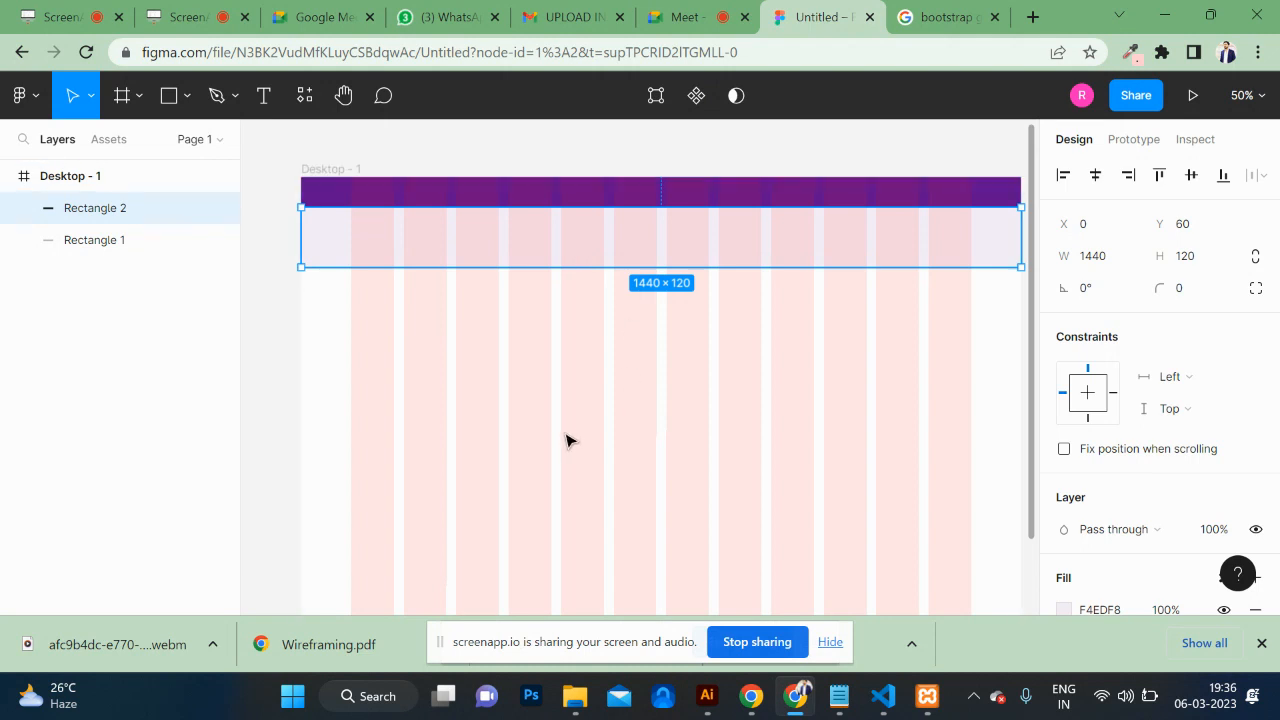
# Step: Duplicate the lavender band below itself and set the copy's height to 60
pyautogui.hotkey('ctrl', 'd')
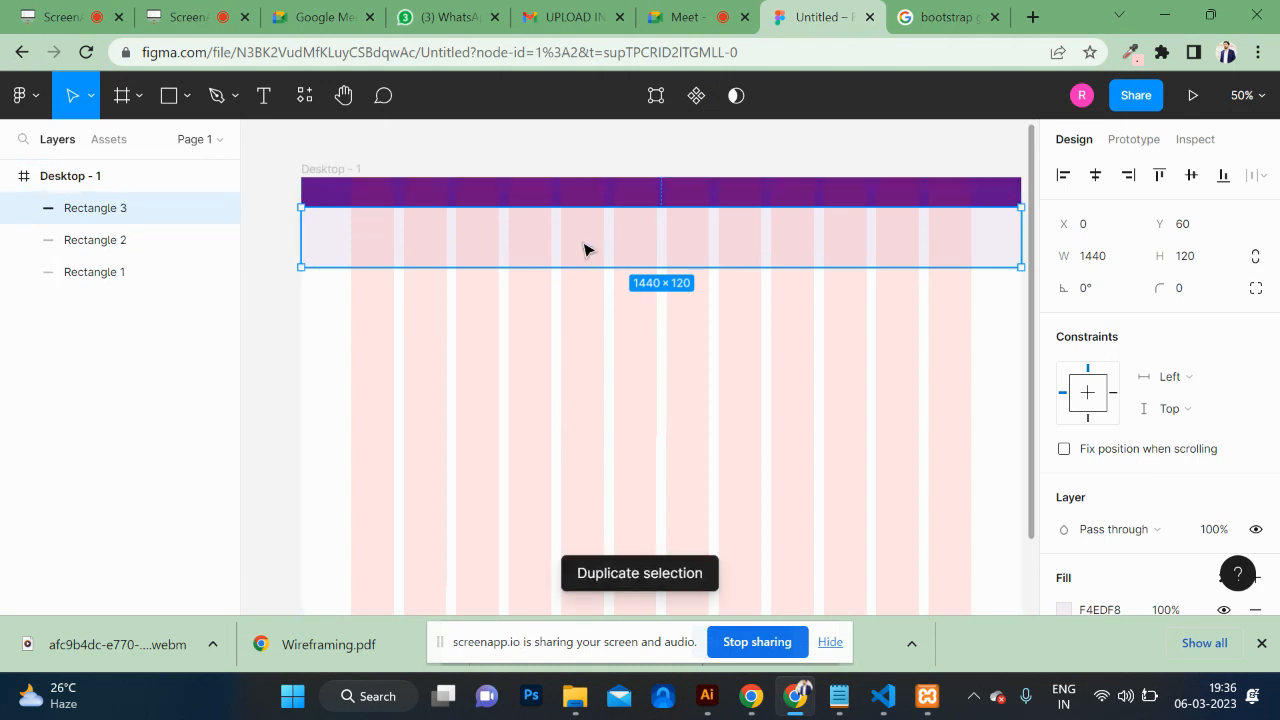
pyautogui.moveTo(583, 237); pyautogui.dragTo(600, 317)
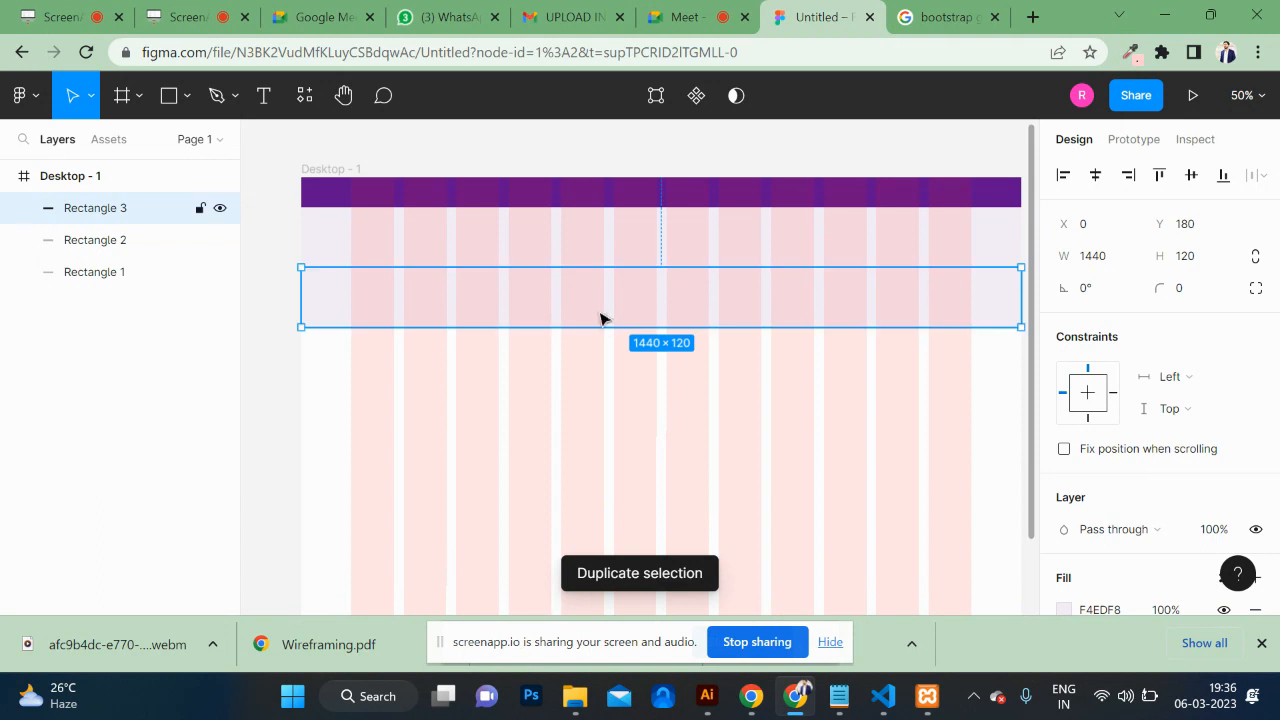
pyautogui.click(1198, 257)
pyautogui.write('60')
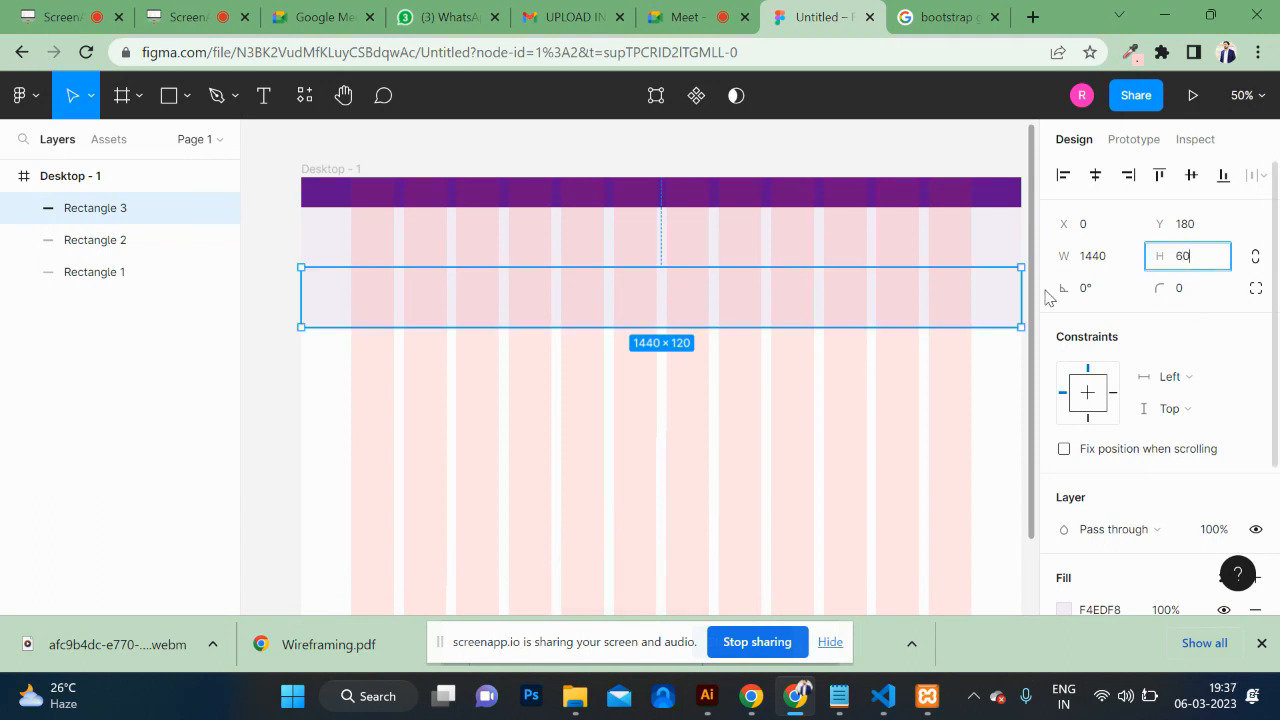
pyautogui.press('Return')
pyautogui.click(632, 312)
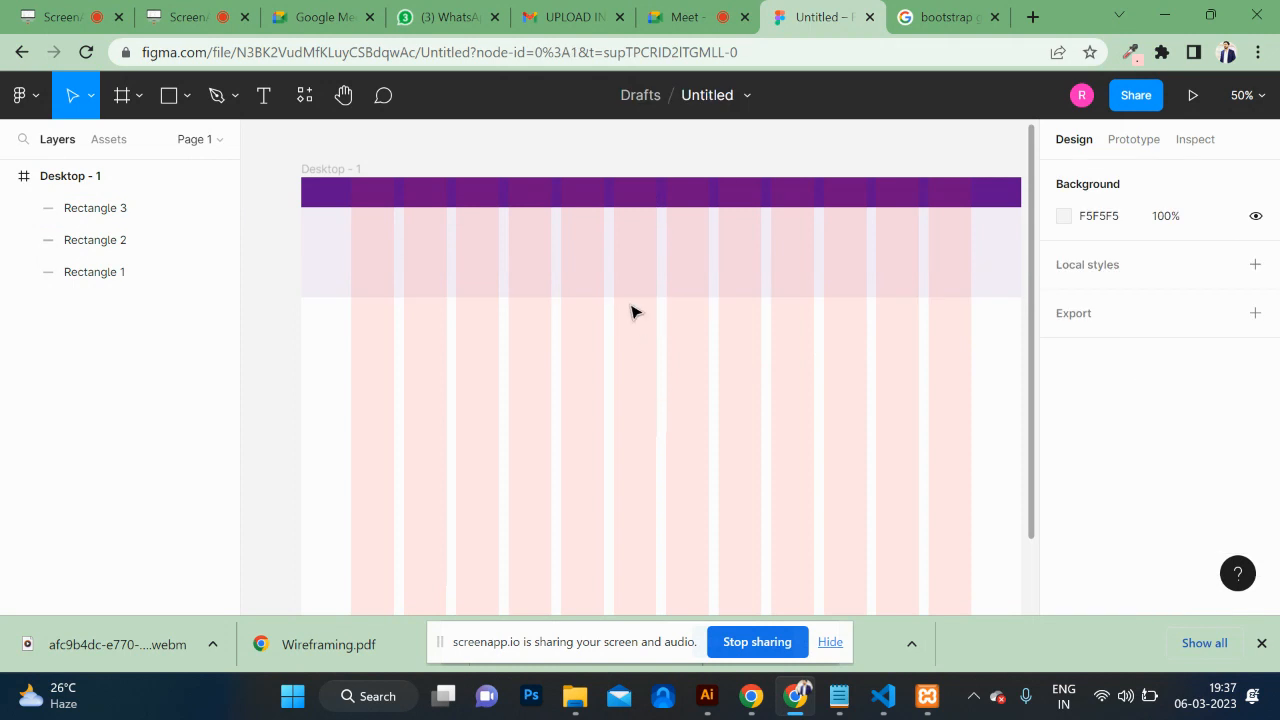
pyautogui.click(620, 289)
# Step: Fill the new 60-high band light grey E1DCE4
pyautogui.scroll(-1, 1116, 470)
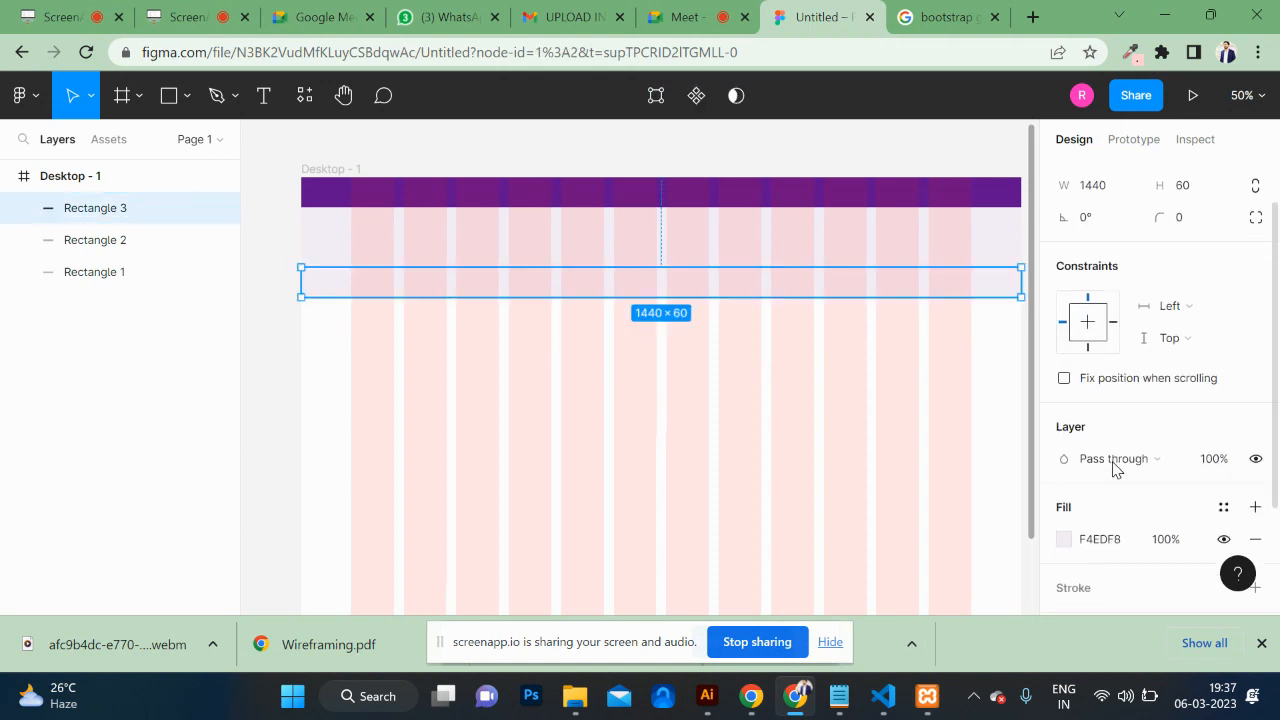
pyautogui.scroll(-1, 1116, 470)
pyautogui.click(1064, 444)
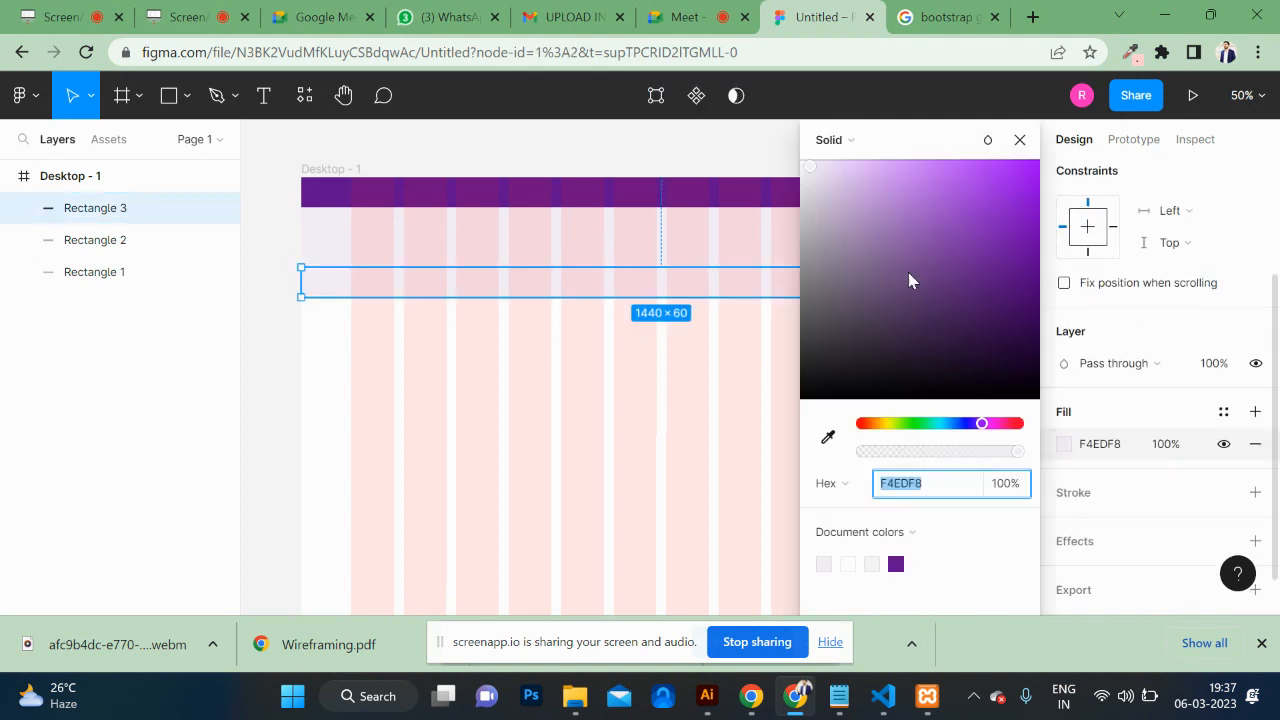
pyautogui.click(809, 190)
pyautogui.click(539, 416)
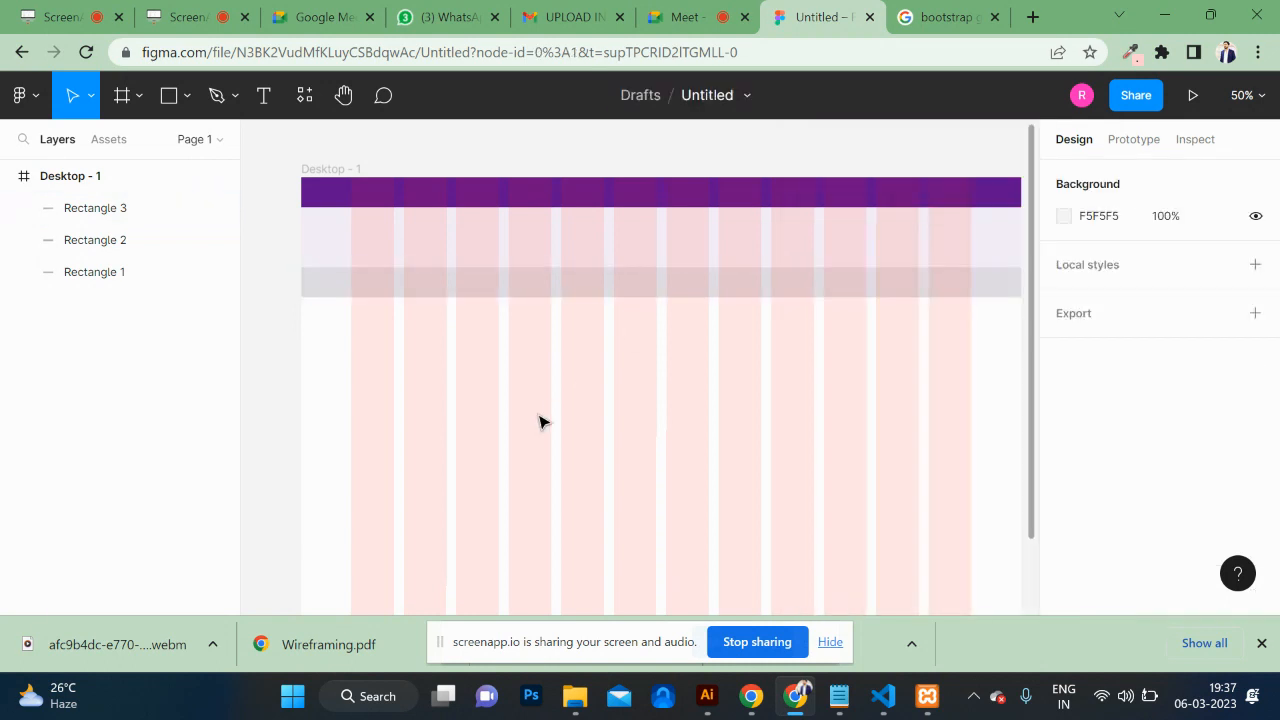
# Step: Duplicate the grey bar and place the copy directly below it at Y 240
pyautogui.hscroll(2, 540, 420)
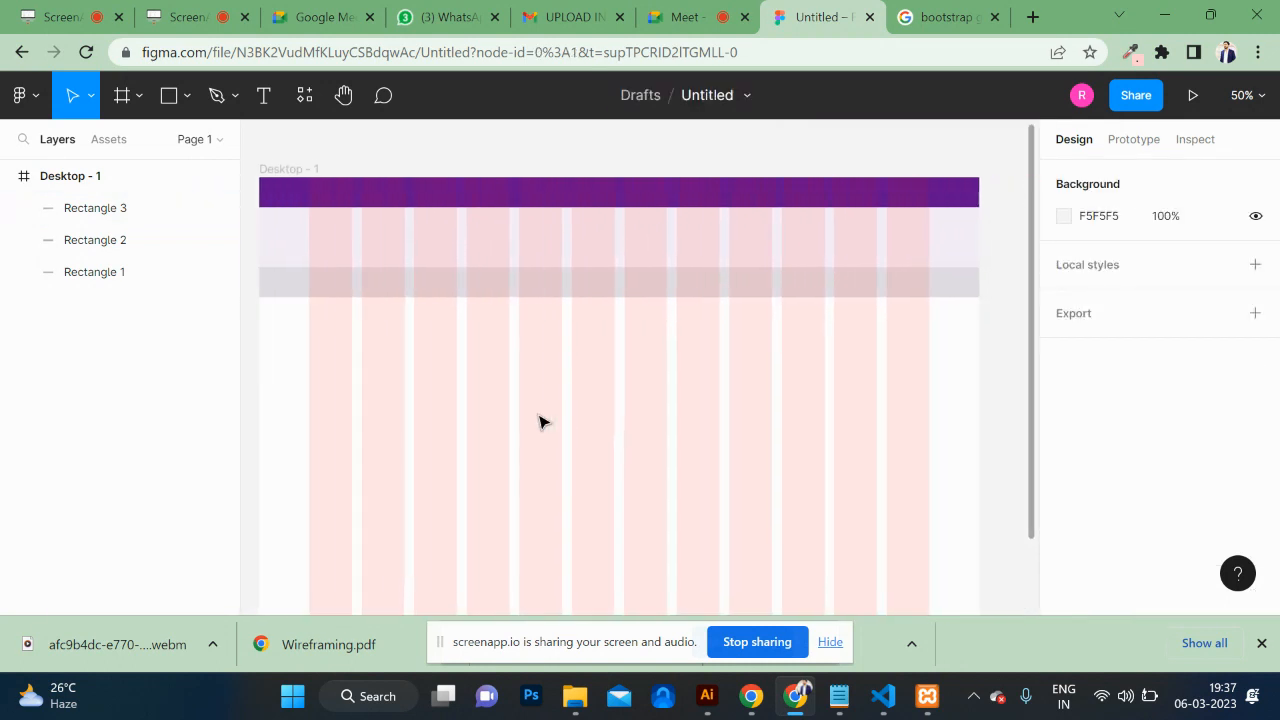
pyautogui.click(553, 297)
pyautogui.hotkey('ctrl', 'd')
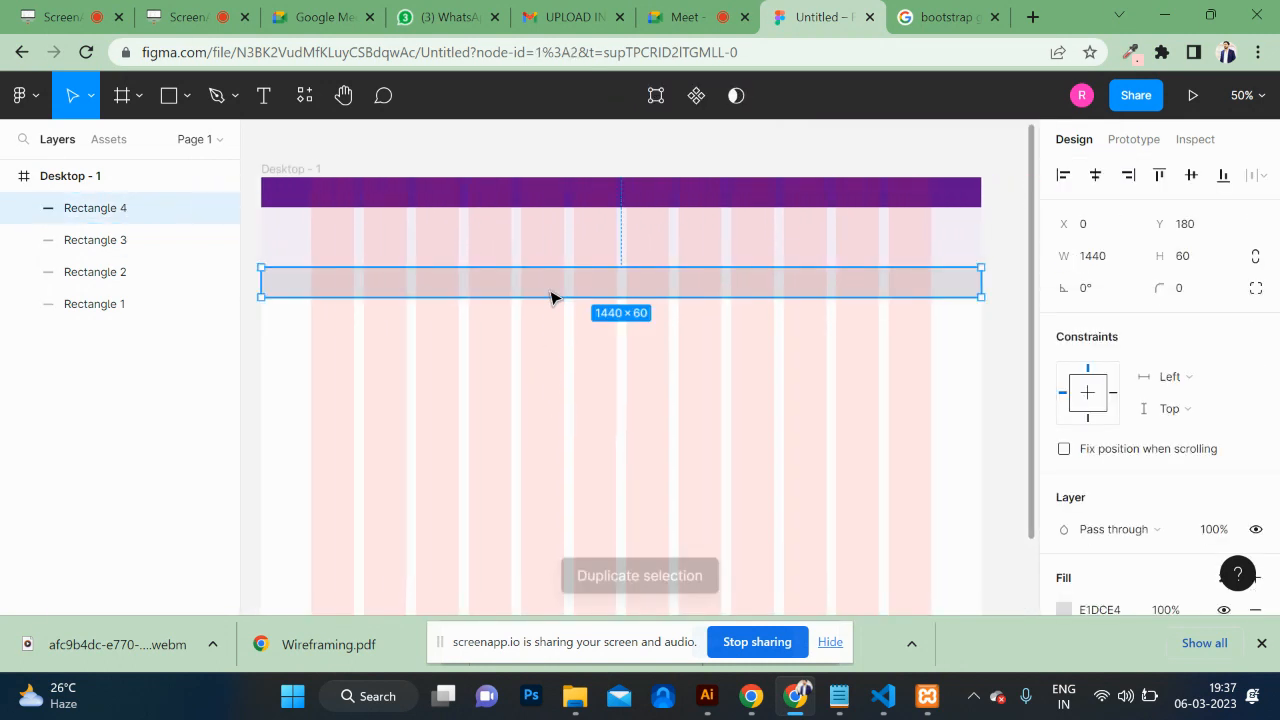
pyautogui.moveTo(553, 297); pyautogui.dragTo(601, 540)
pyautogui.moveTo(598, 583); pyautogui.dragTo(603, 320)
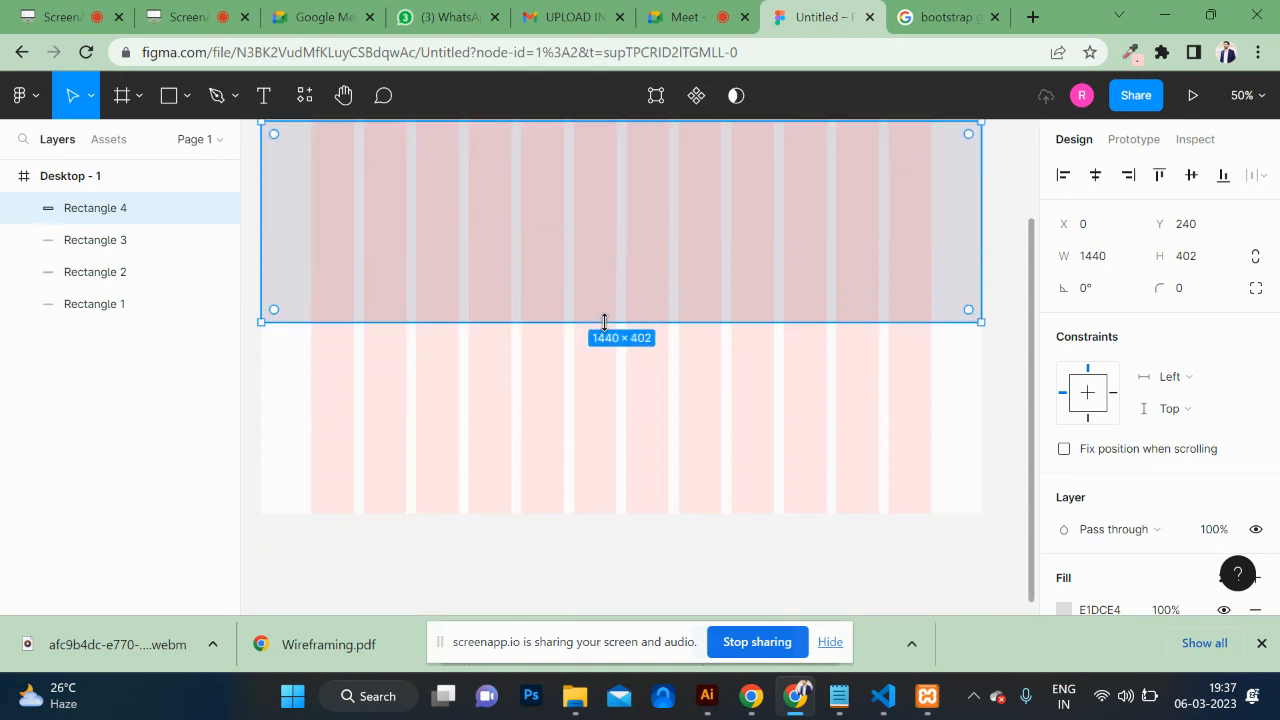
pyautogui.click(645, 492)
pyautogui.click(831, 645)
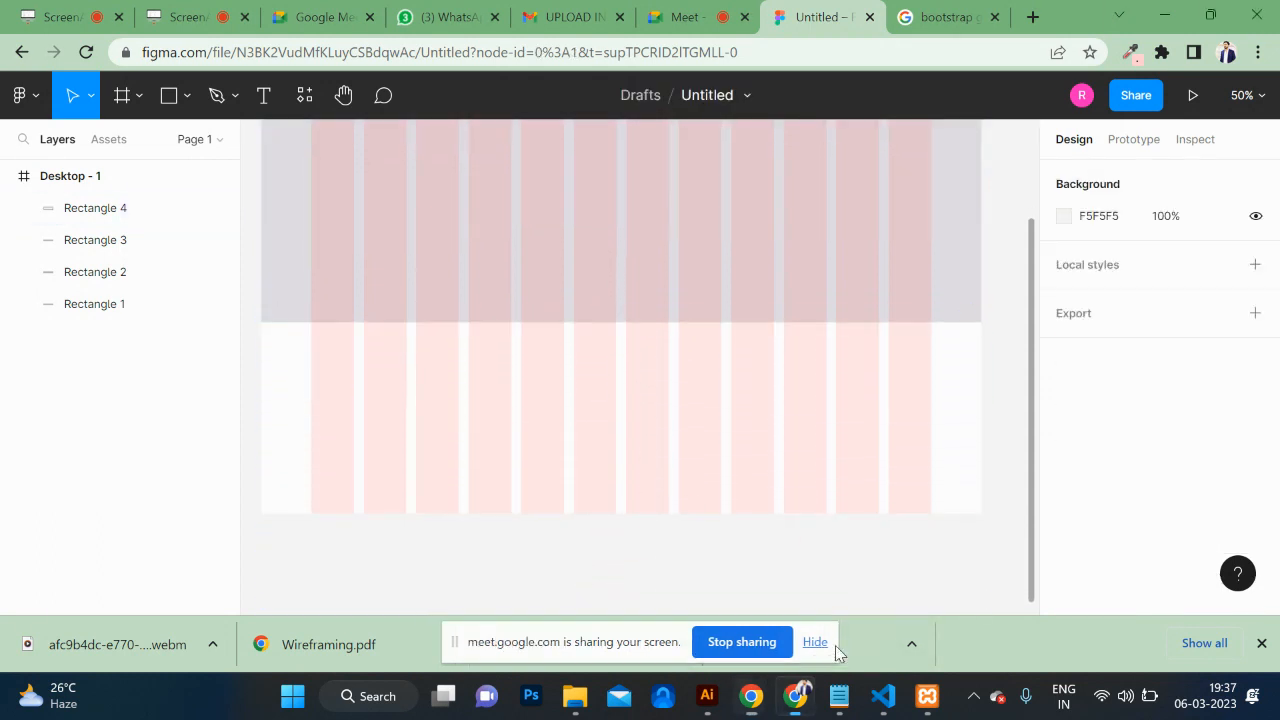
pyautogui.click(815, 642)
# Step: Resize the copied block to a height of 472
pyautogui.scroll(4, 780, 463)
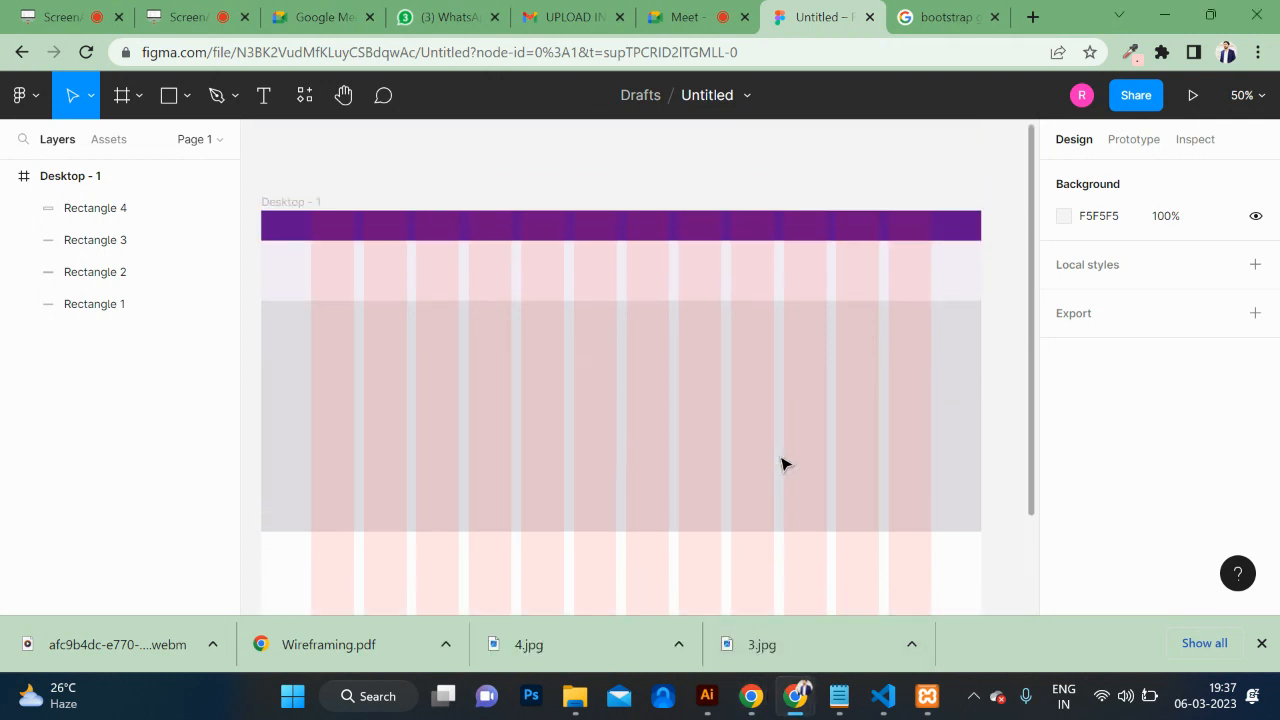
pyautogui.click(591, 434)
pyautogui.scroll(-3, 637, 508)
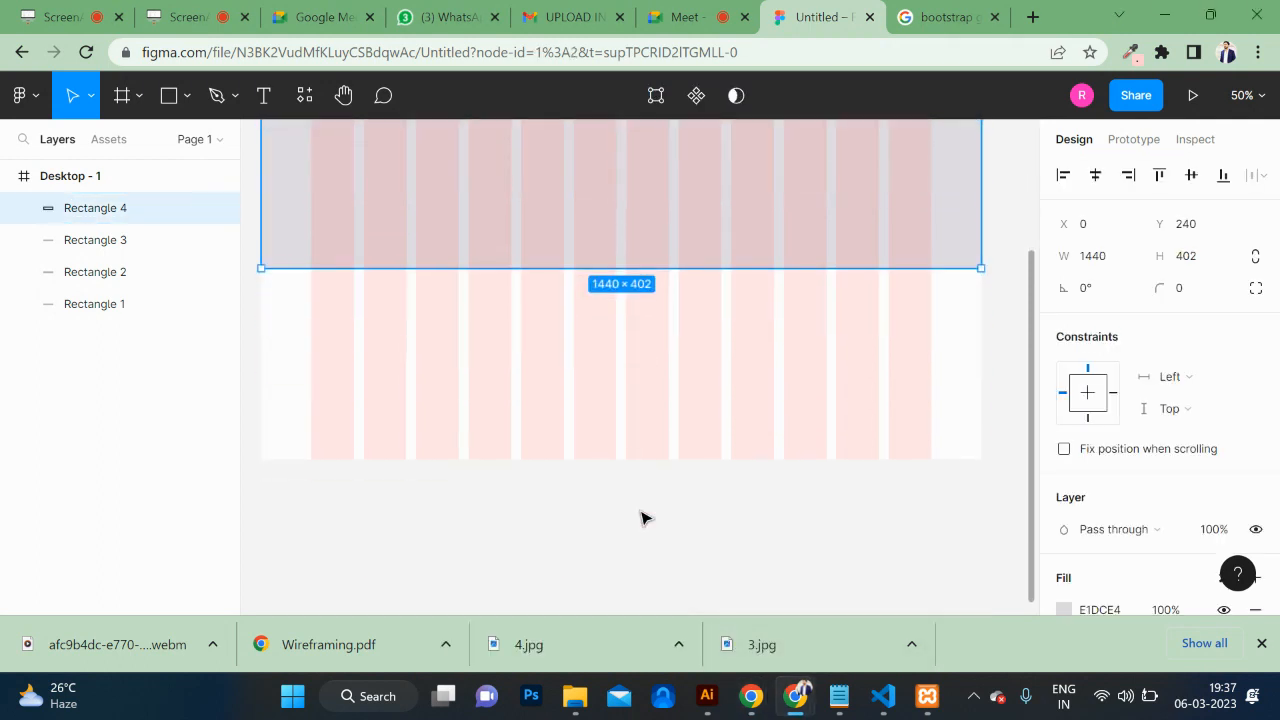
pyautogui.moveTo(628, 262); pyautogui.dragTo(628, 282)
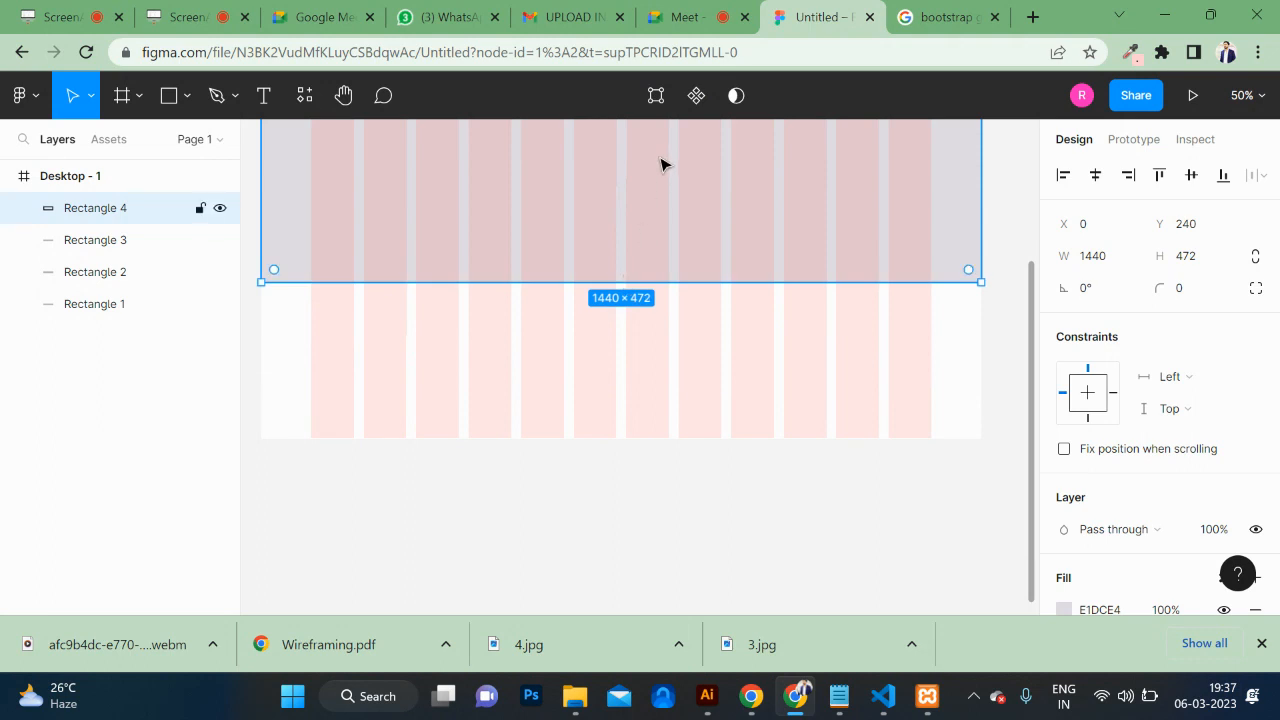
pyautogui.scroll(2, 660, 164)
# Step: Undo an accidental component creation and bring up the image file picker (Ctrl+Shift+K)
pyautogui.hotkey('ctrl', 'alt', 'k')
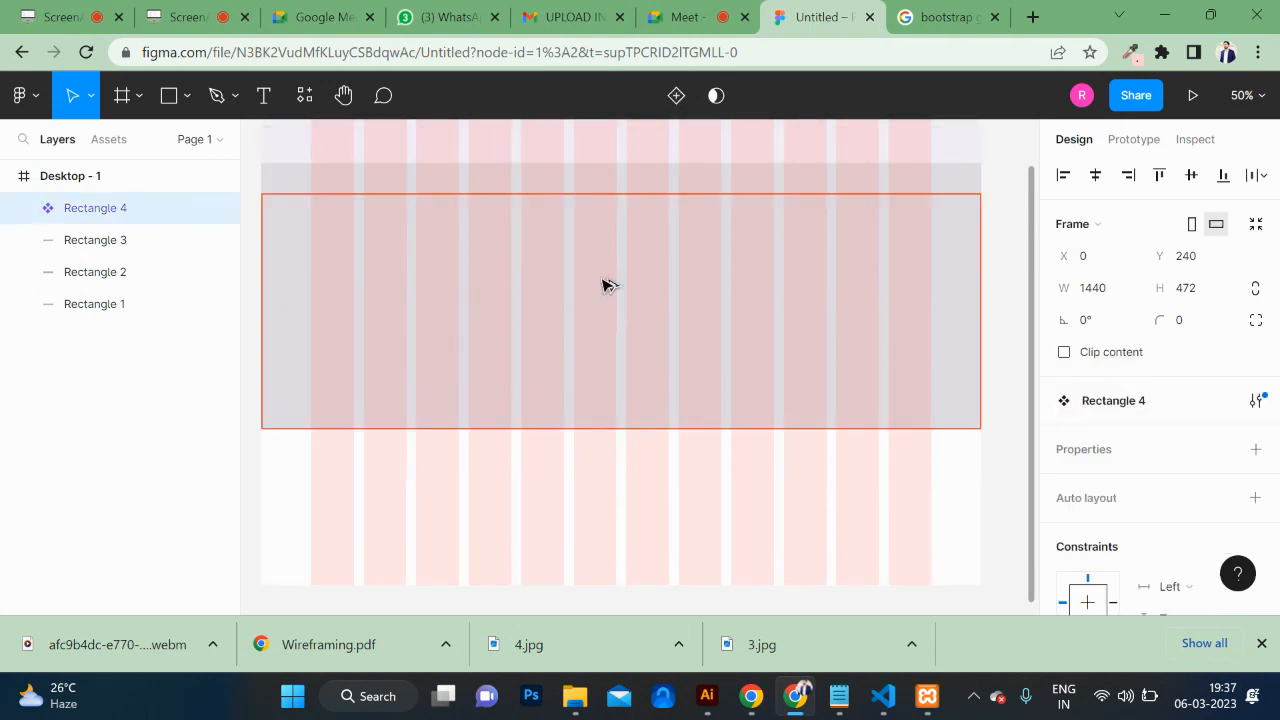
pyautogui.hotkey('ctrl', 'z')
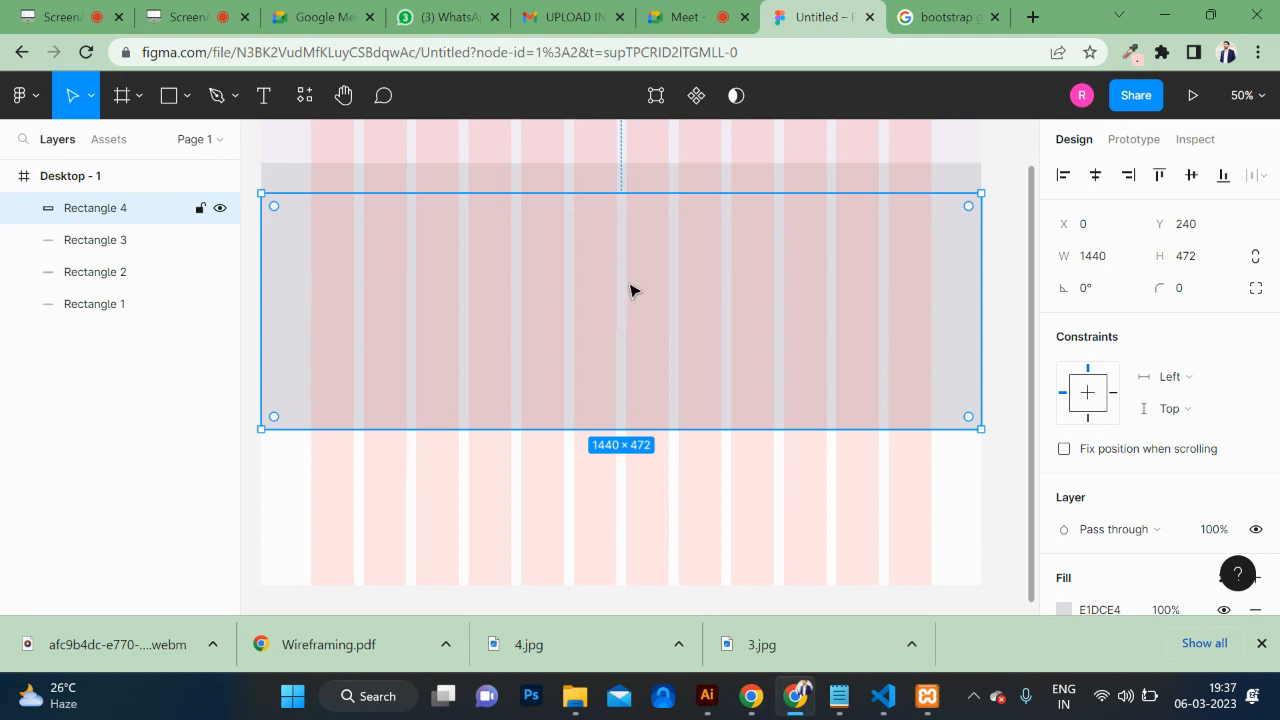
pyautogui.hotkey('ctrl', 'shift', 'k')
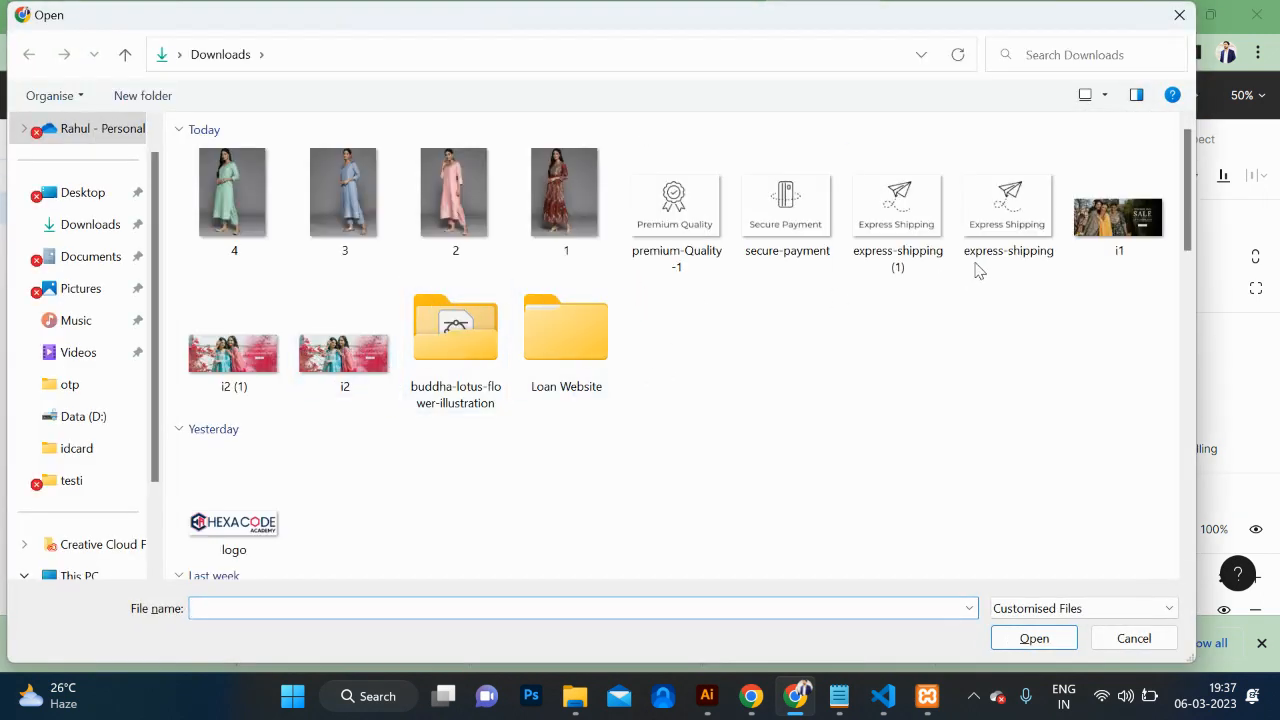
# Step: Place the i1 Women's Day Sale image as the fill of the 1440×472 block
pyautogui.click(1117, 215)
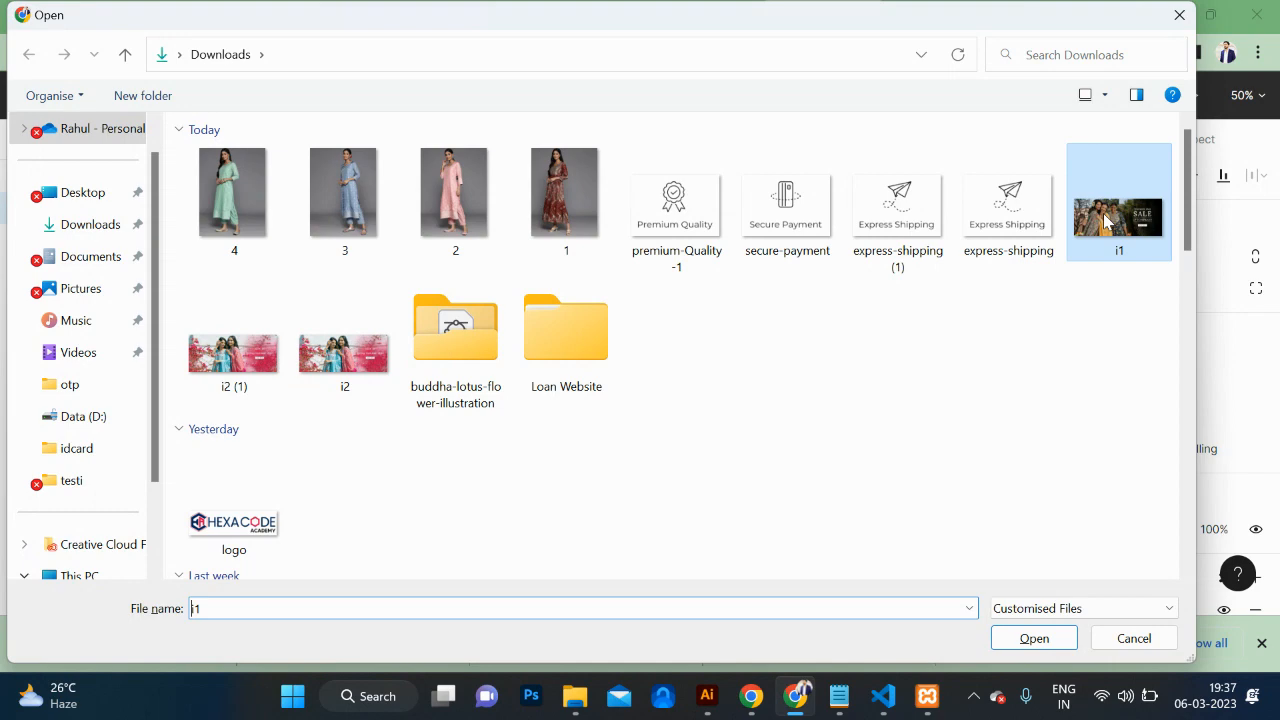
pyautogui.click(1060, 642)
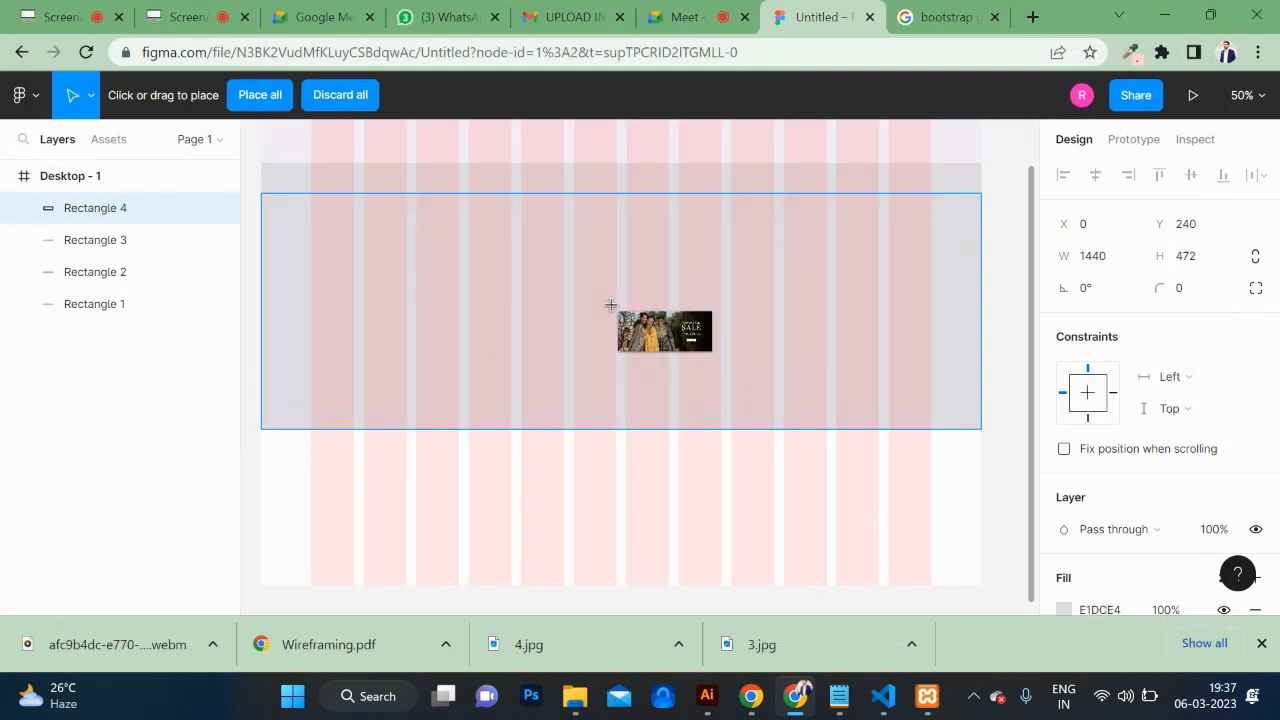
pyautogui.click(611, 304)
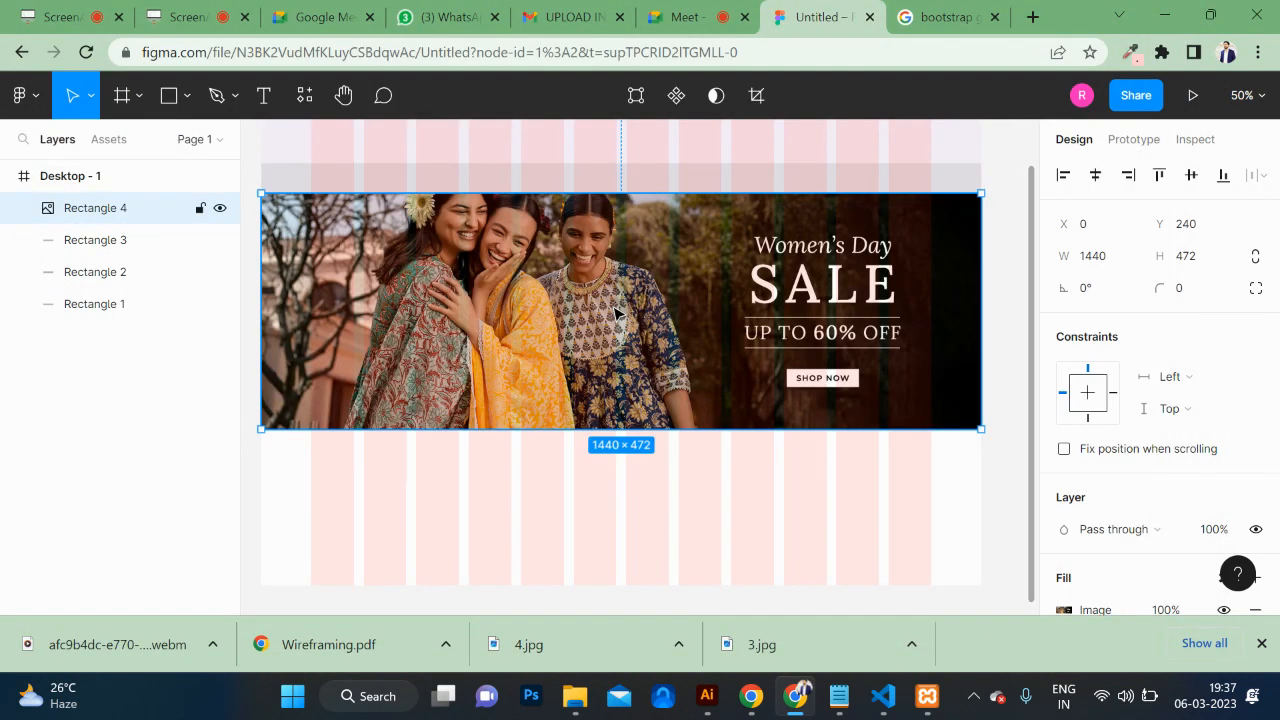
pyautogui.click(666, 182)
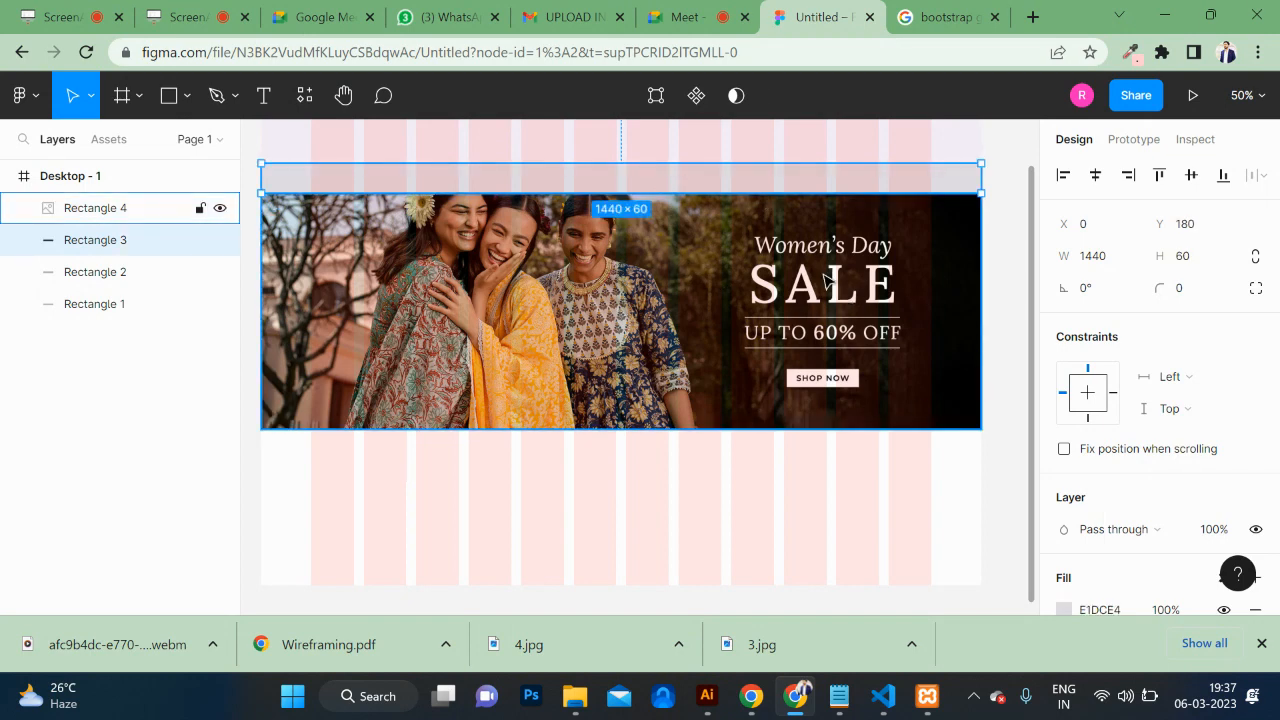
# Step: Eyedrop the header's purple 5E0E8E into Rectangle 3, the strip above the banner
pyautogui.press('i')
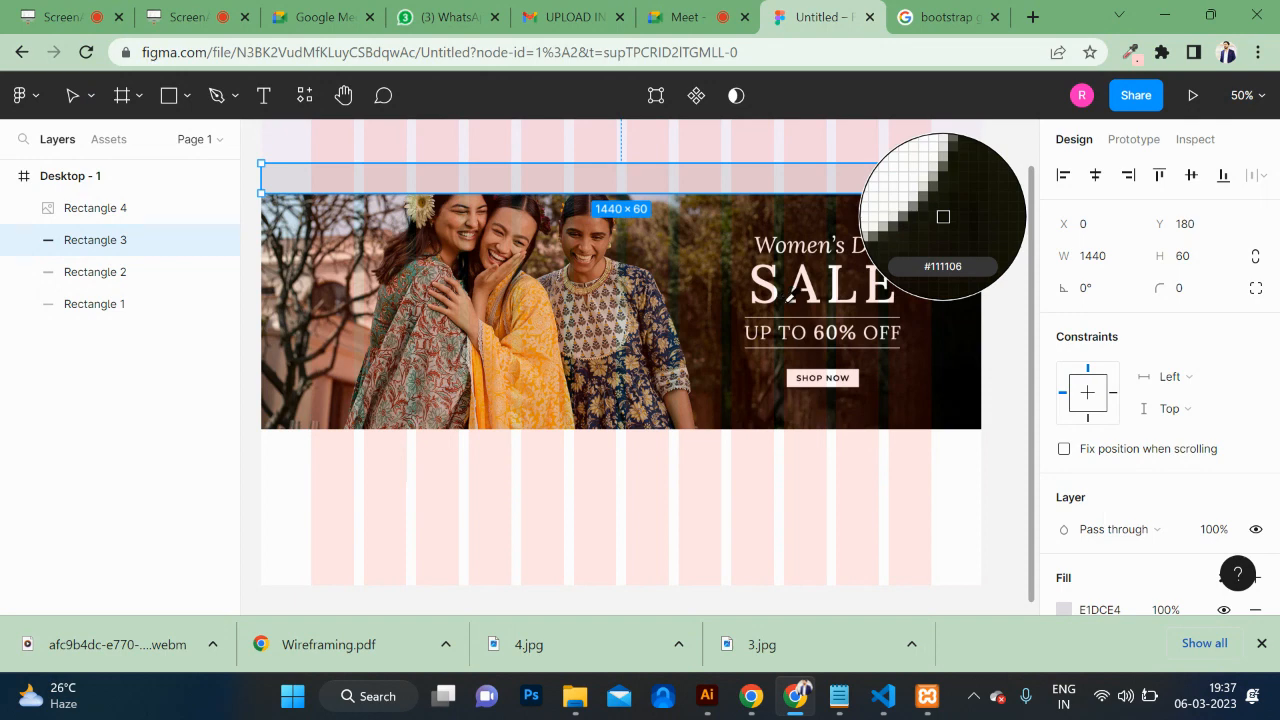
pyautogui.click(540, 344)
pyautogui.scroll(2, 805, 380)
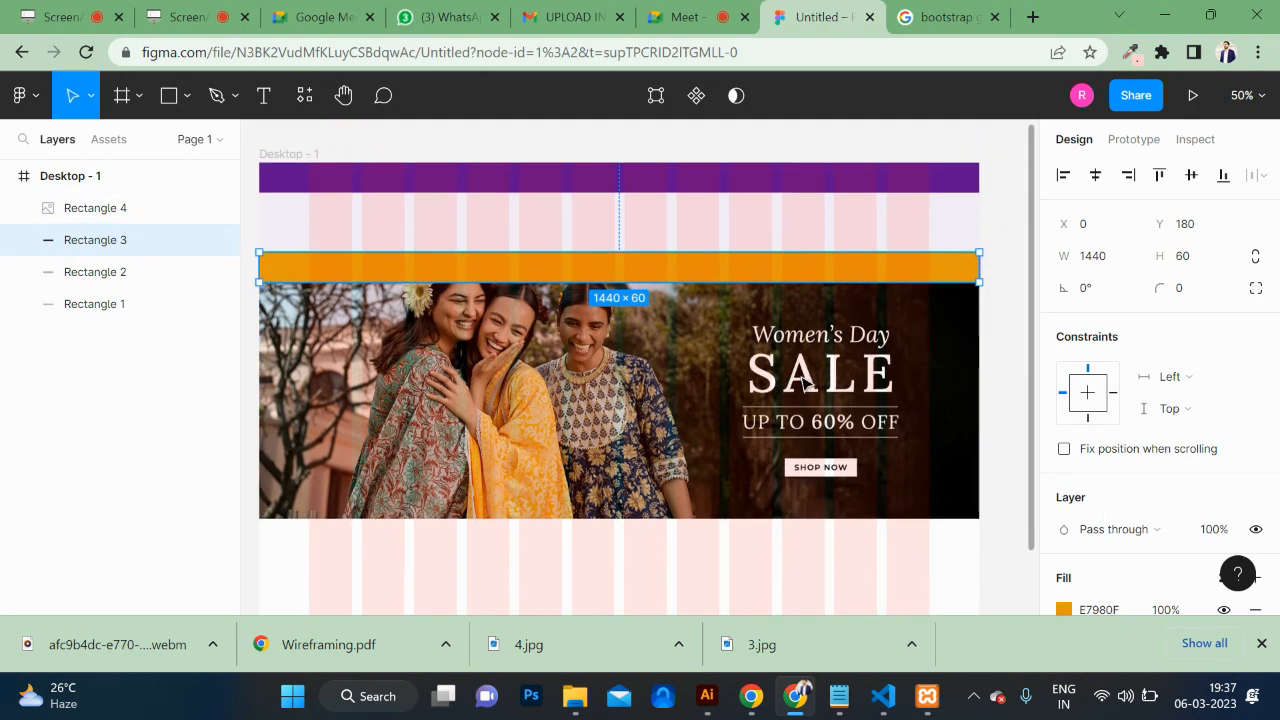
pyautogui.scroll(-1, 805, 380)
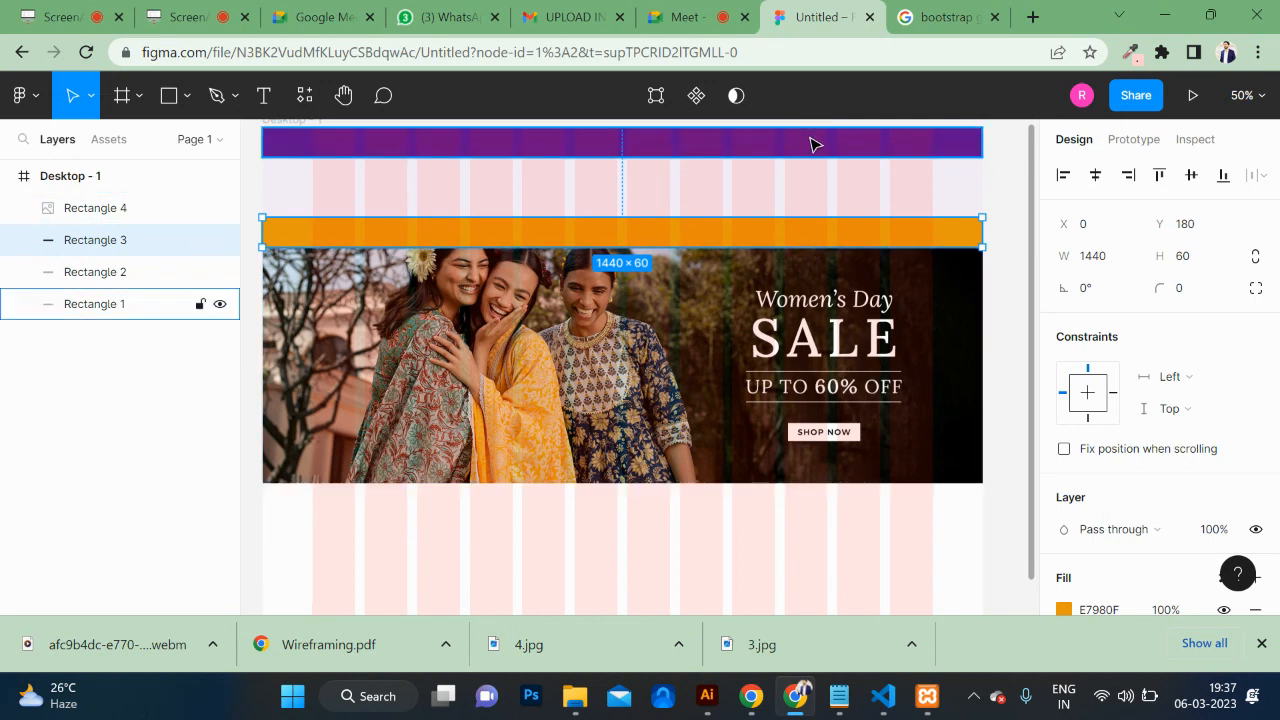
pyautogui.press('i')
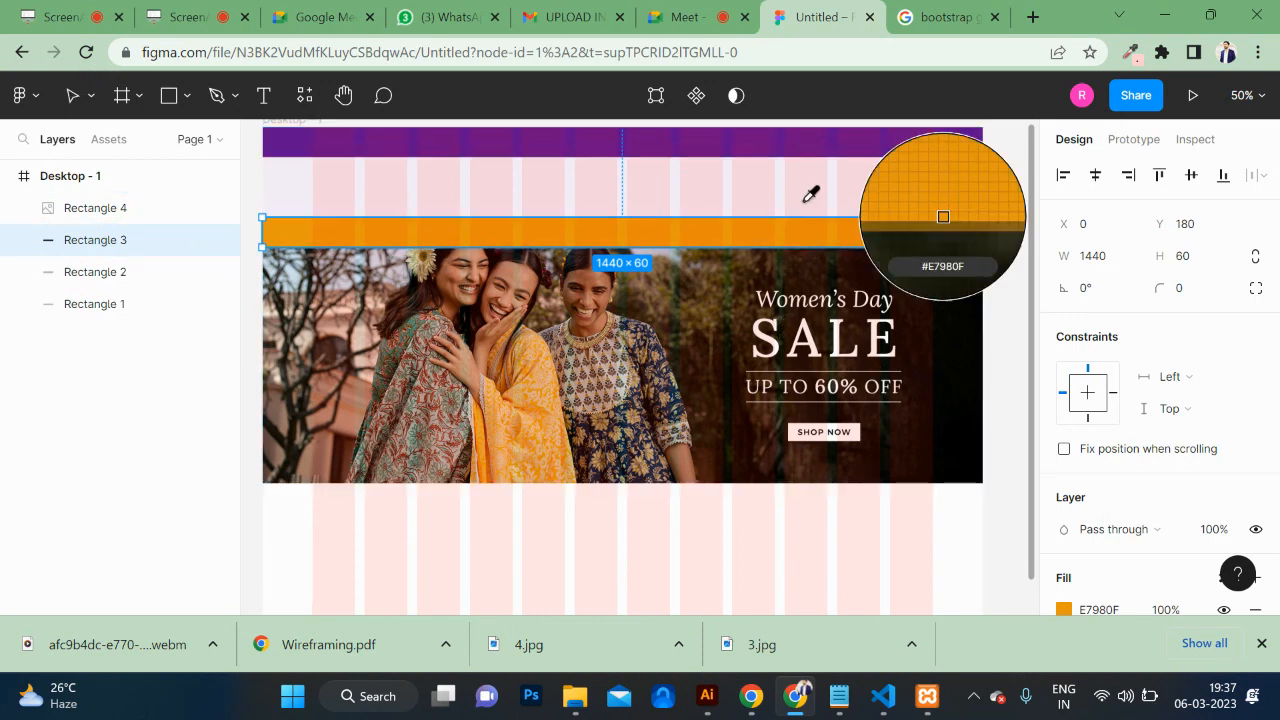
pyautogui.click(781, 137)
pyautogui.click(700, 390)
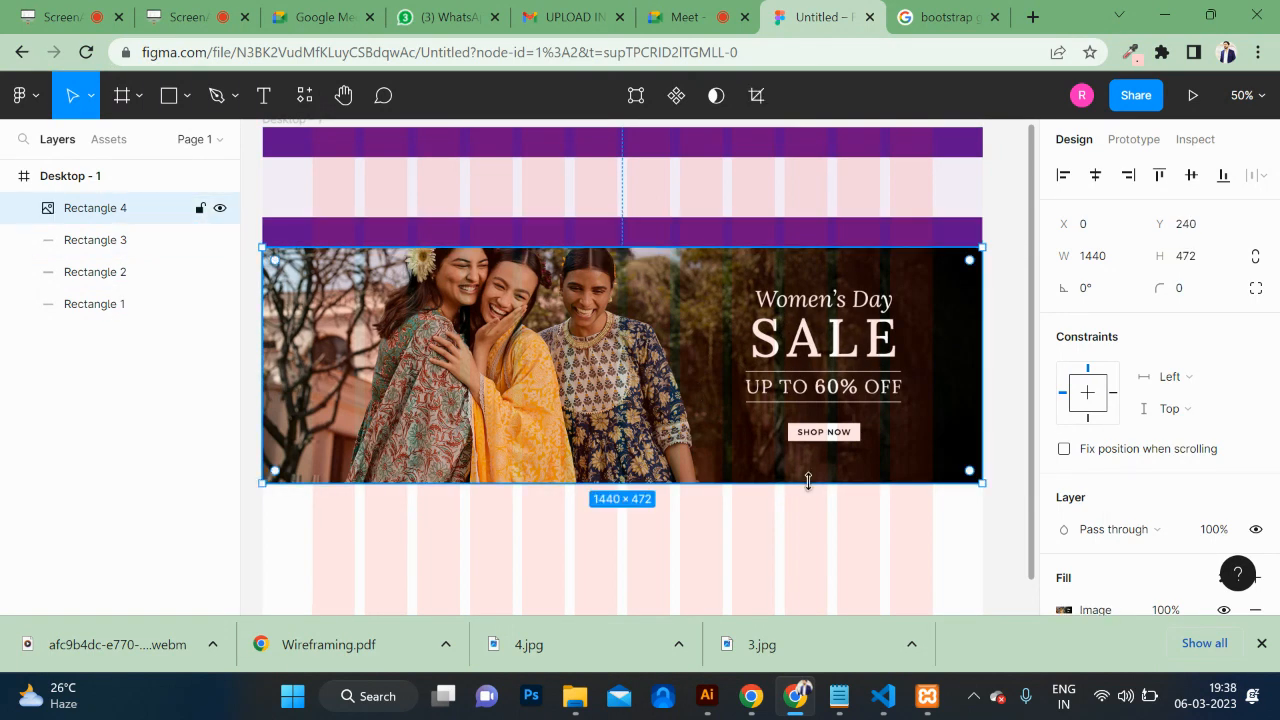
pyautogui.click(820, 571)
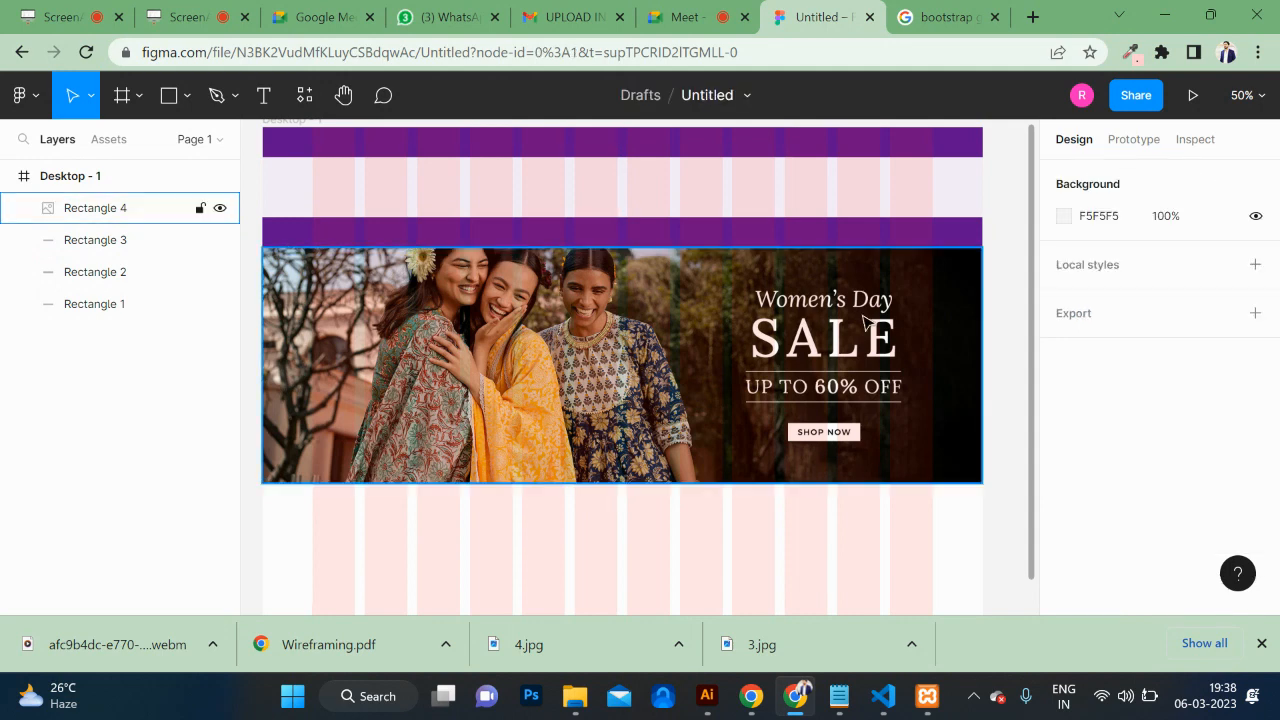
# Step: Open the design in the prototype presentation view
pyautogui.click(1191, 97)
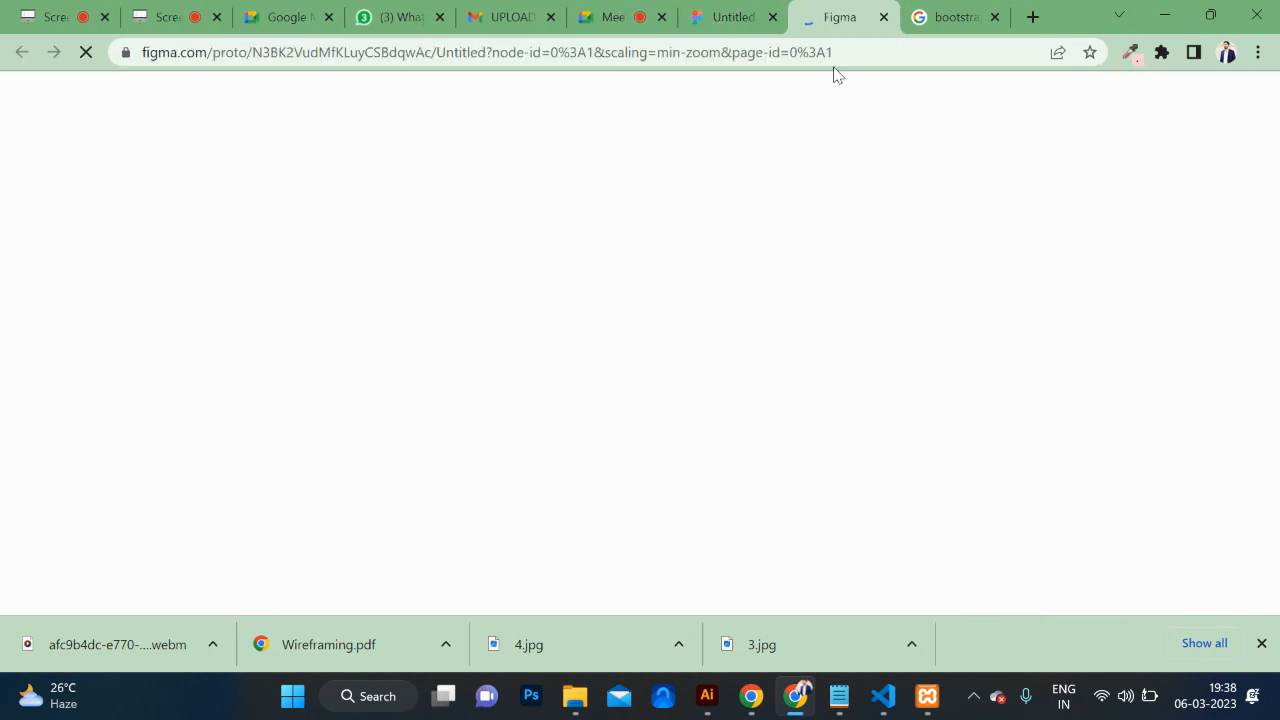
pyautogui.click(725, 17)
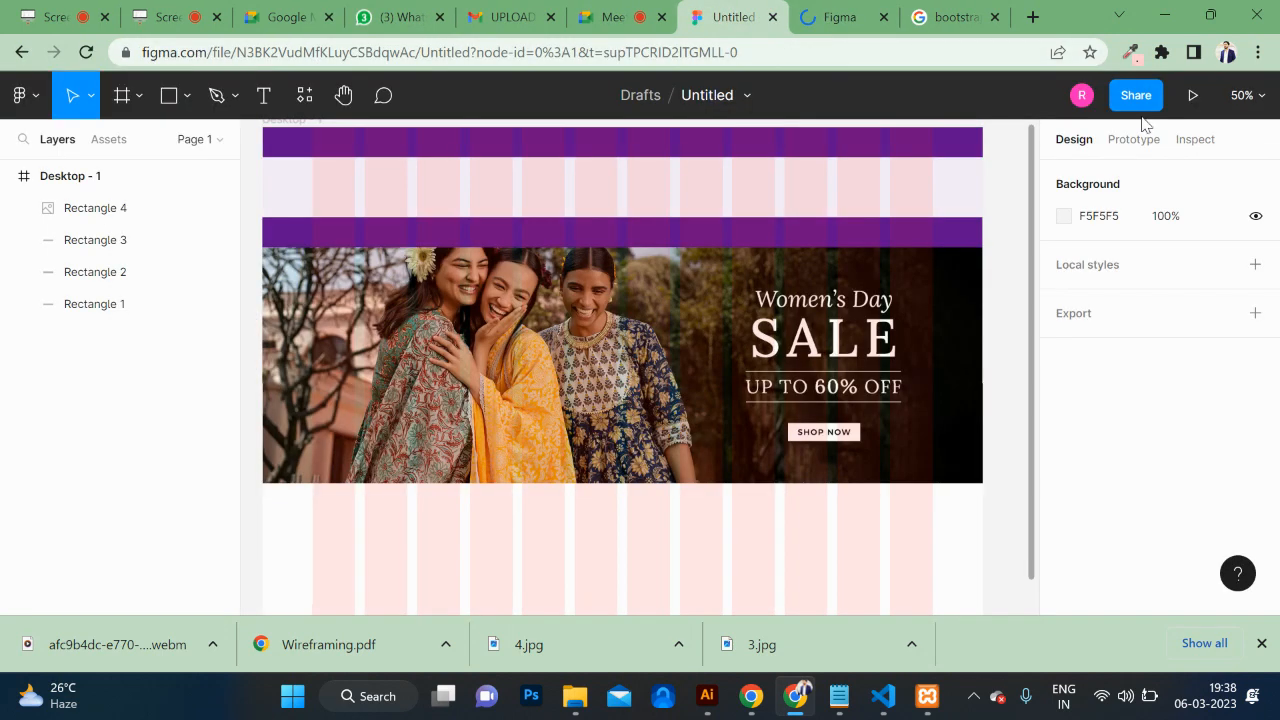
pyautogui.click(1193, 97)
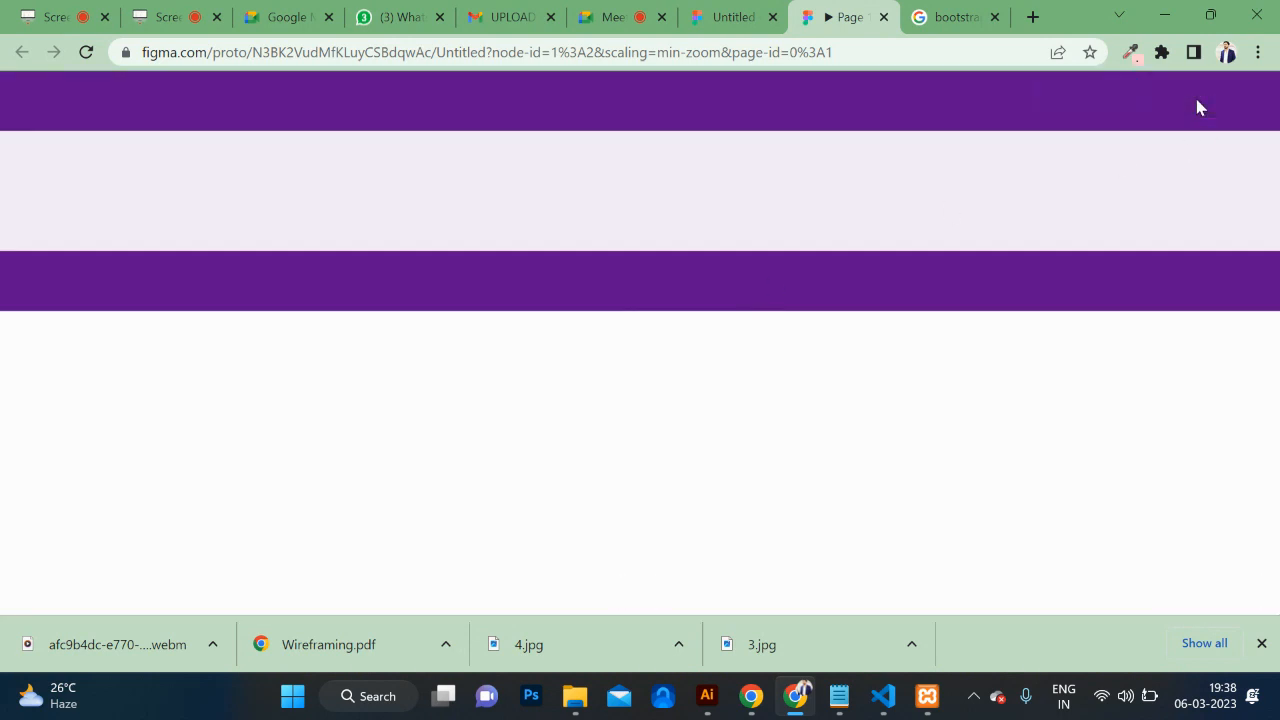
# Step: Scale the prototype preview to fit width and scroll over the header and SALE banner
pyautogui.click(1188, 95)
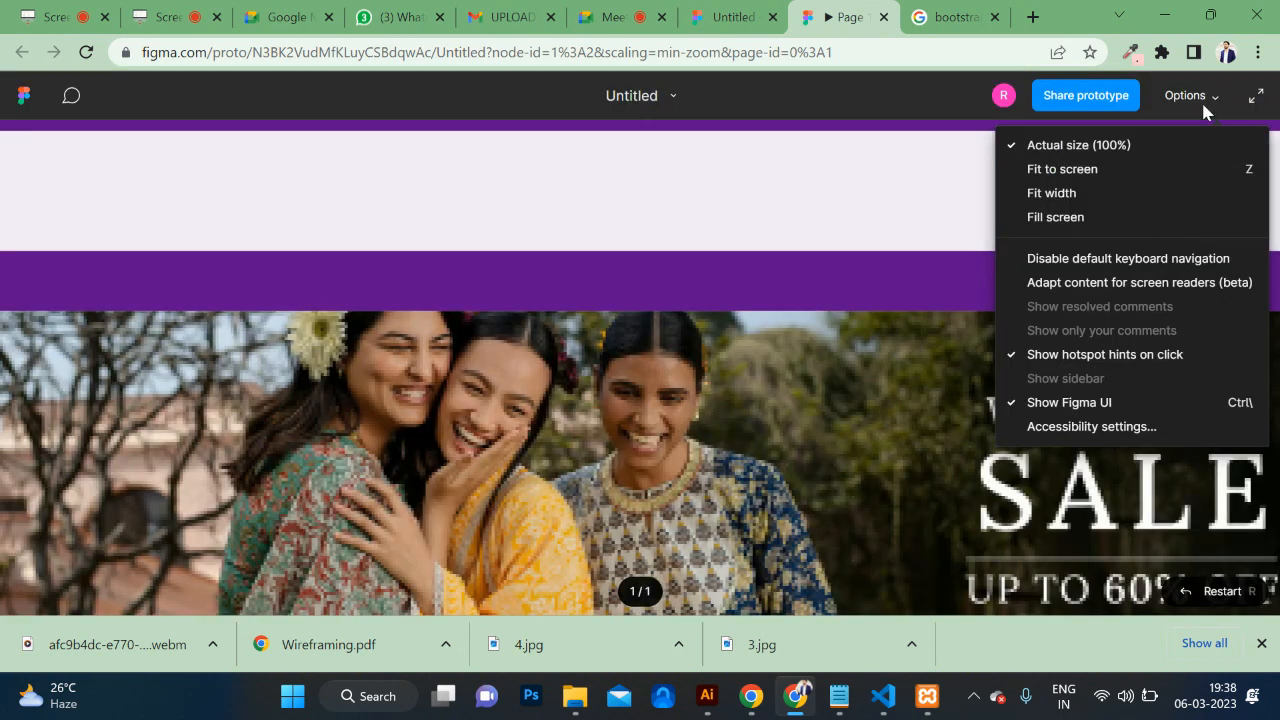
pyautogui.click(1157, 193)
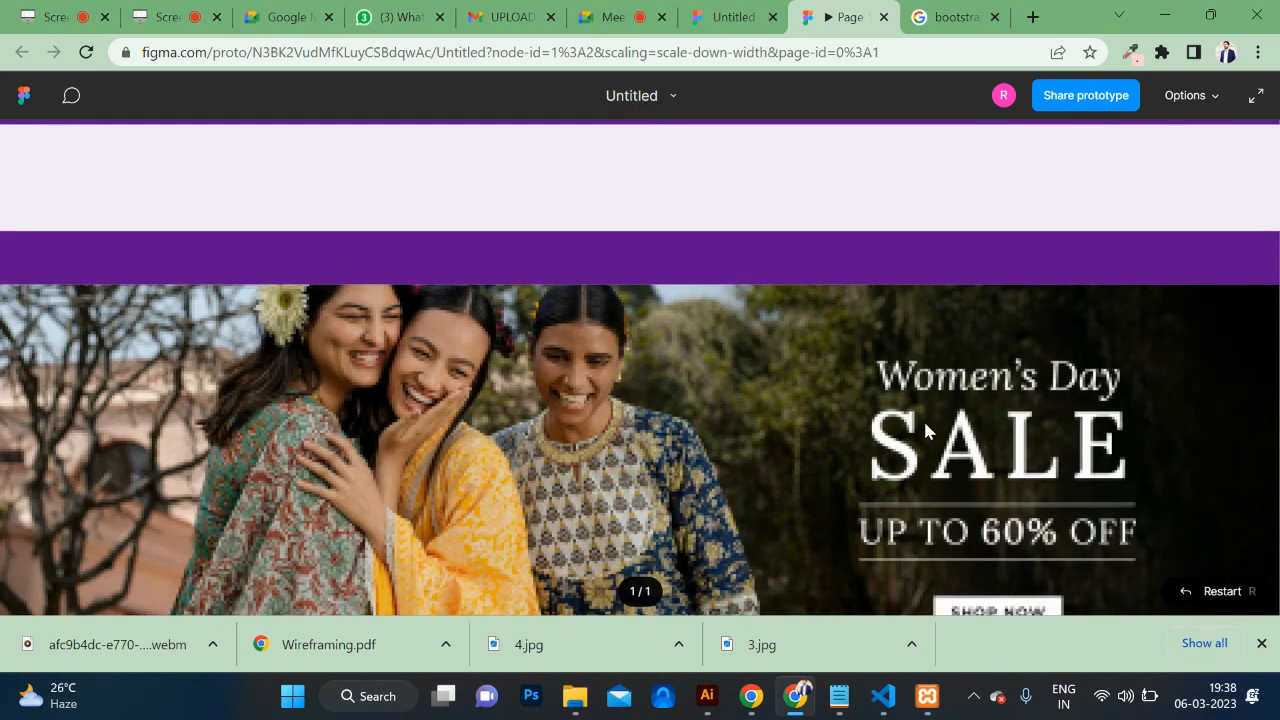
pyautogui.scroll(-4, 923, 420)
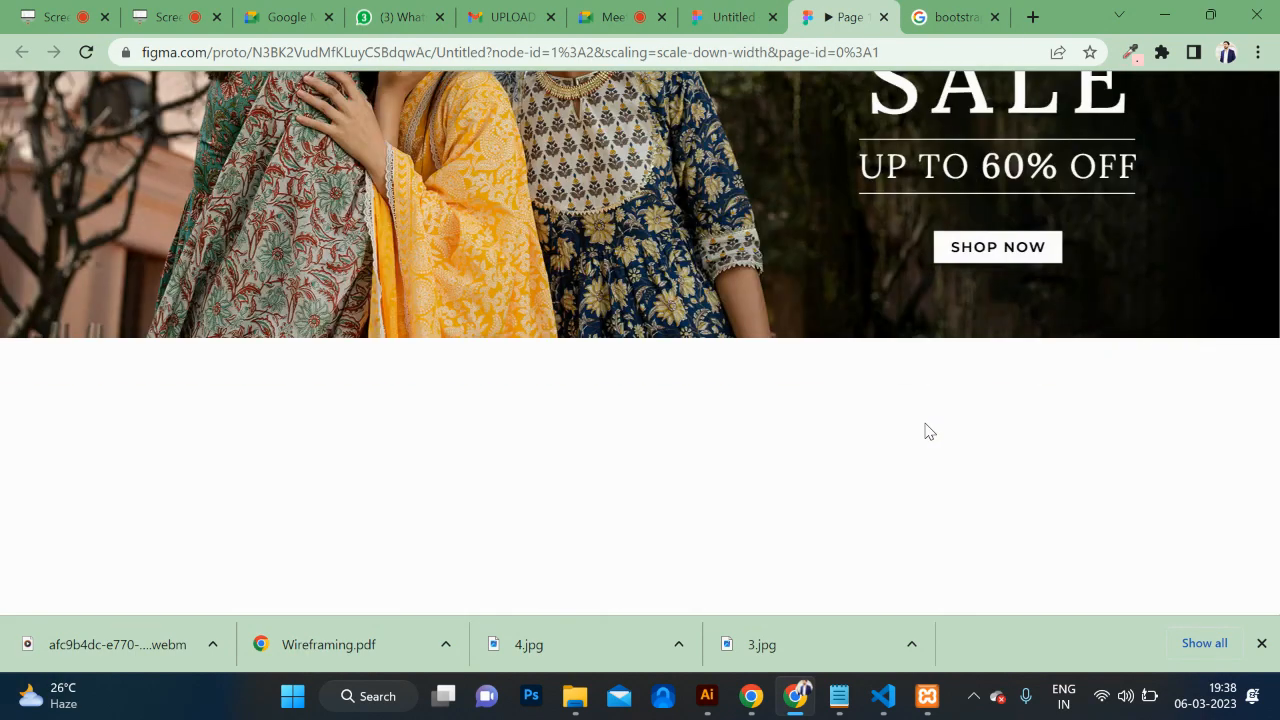
pyautogui.scroll(4, 923, 429)
pyautogui.scroll(-2, 923, 418)
pyautogui.scroll(2, 917, 451)
pyautogui.scroll(-3, 917, 451)
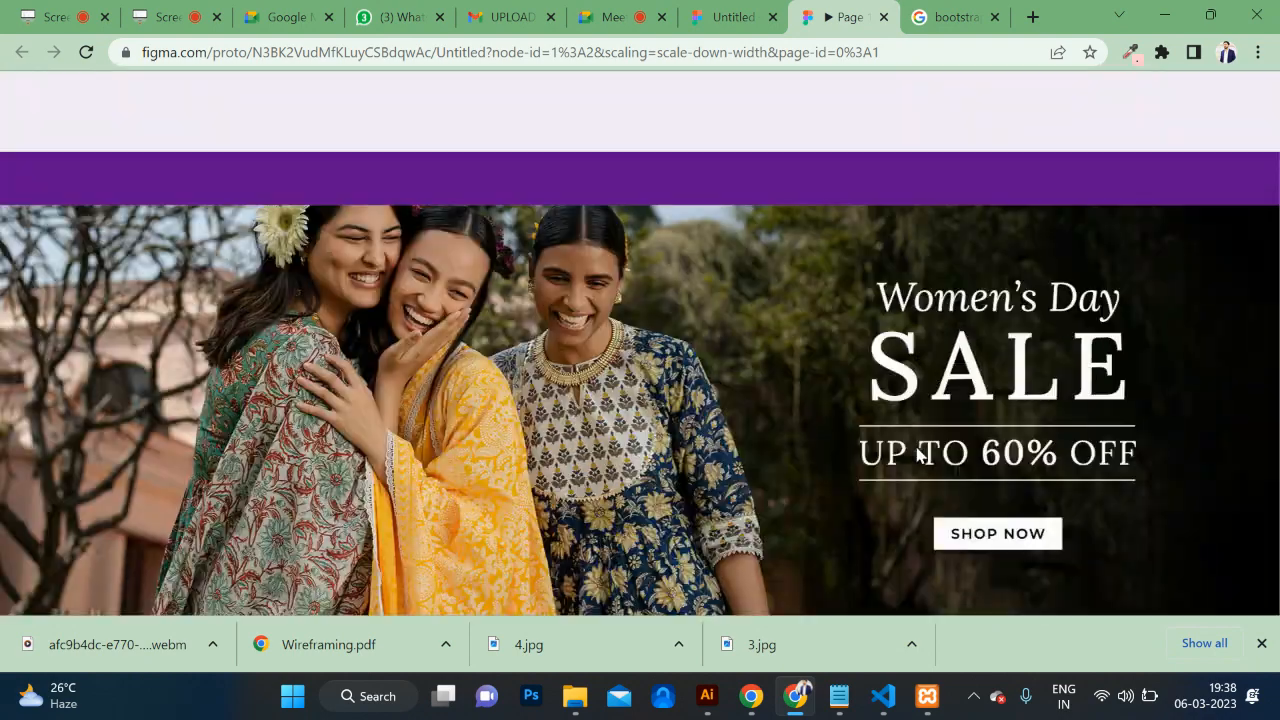
pyautogui.scroll(2, 917, 451)
pyautogui.scroll(2, 917, 451)
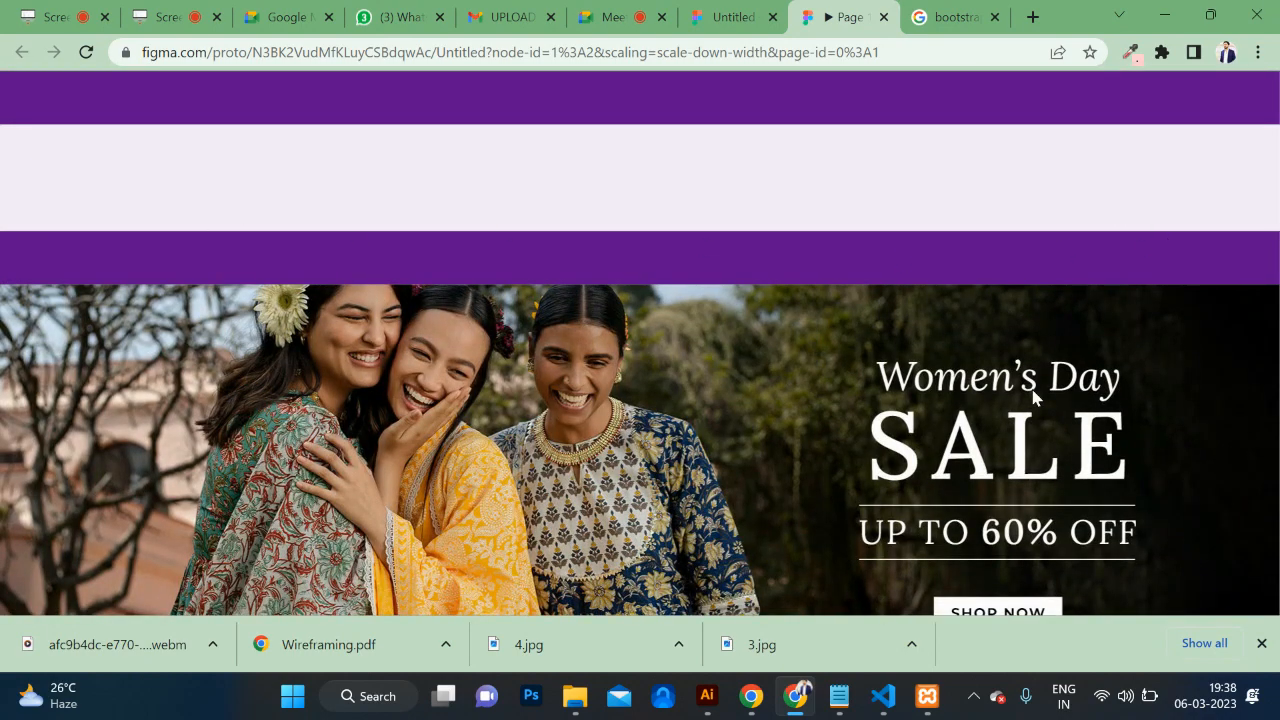
pyautogui.scroll(-3, 1034, 397)
pyautogui.scroll(2, 1034, 397)
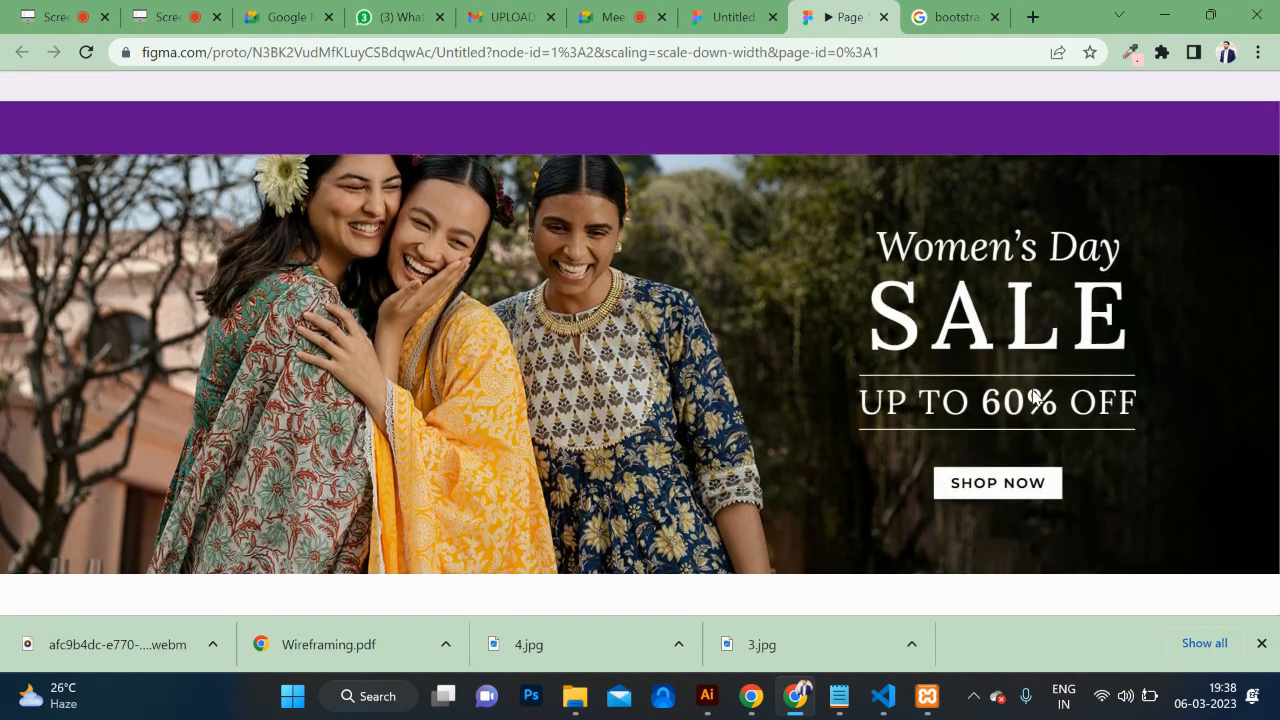
# Step: Back in the editor, undo the Women's Day SALE image fill on the banner rectangle
pyautogui.click(730, 18)
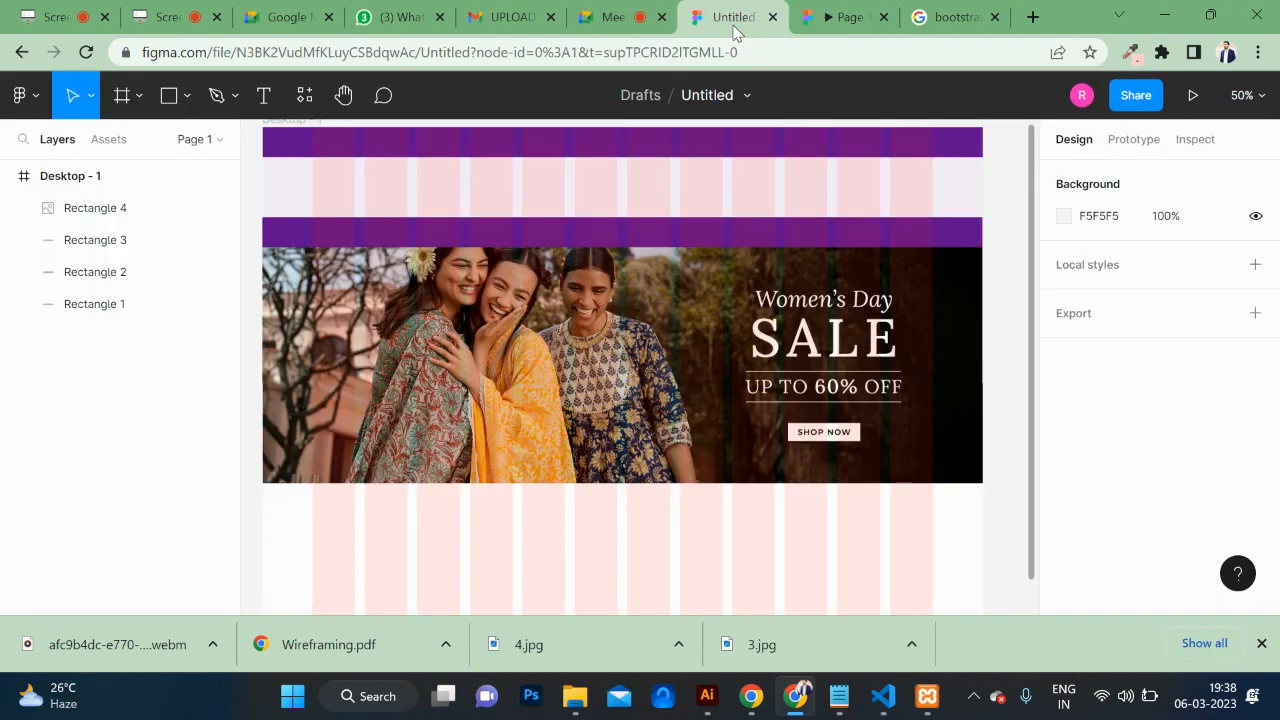
pyautogui.click(741, 350)
pyautogui.hotkey('ctrl', 'z')
pyautogui.hotkey('ctrl', 'z')
pyautogui.hotkey('ctrl', 'z')
pyautogui.hotkey('ctrl', 'z')
pyautogui.hotkey('ctrl', 'z')
pyautogui.hotkey('ctrl', 'z')
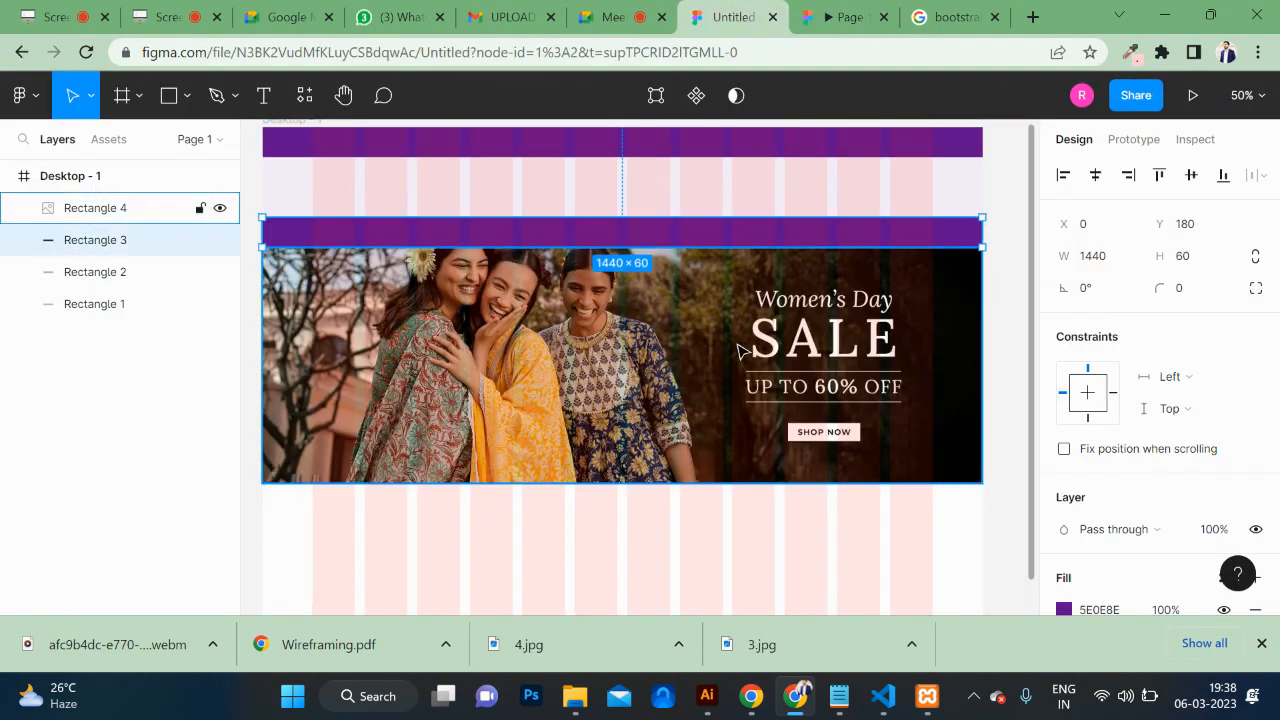
pyautogui.hotkey('ctrl', 'z')
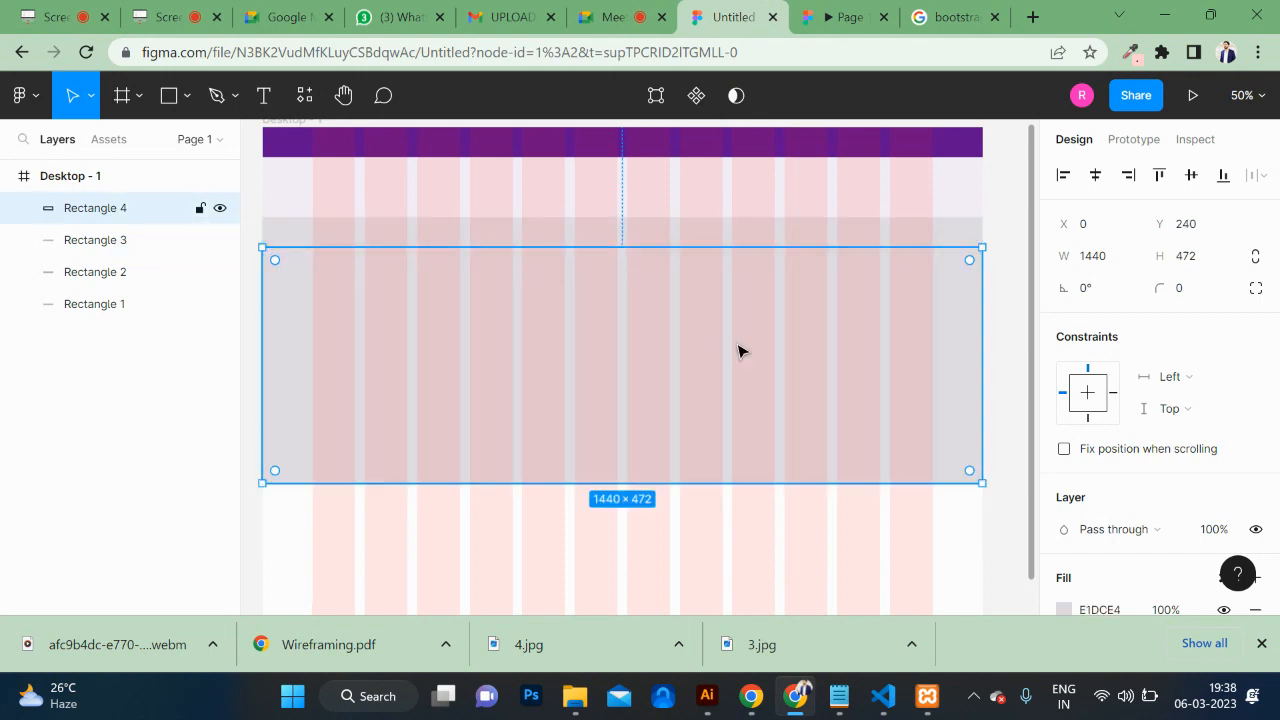
# Step: Place the i2 Spring Summer 2023 image into the banner rectangle via Place image/video
pyautogui.hotkey('ctrl', 'shift', 'k')
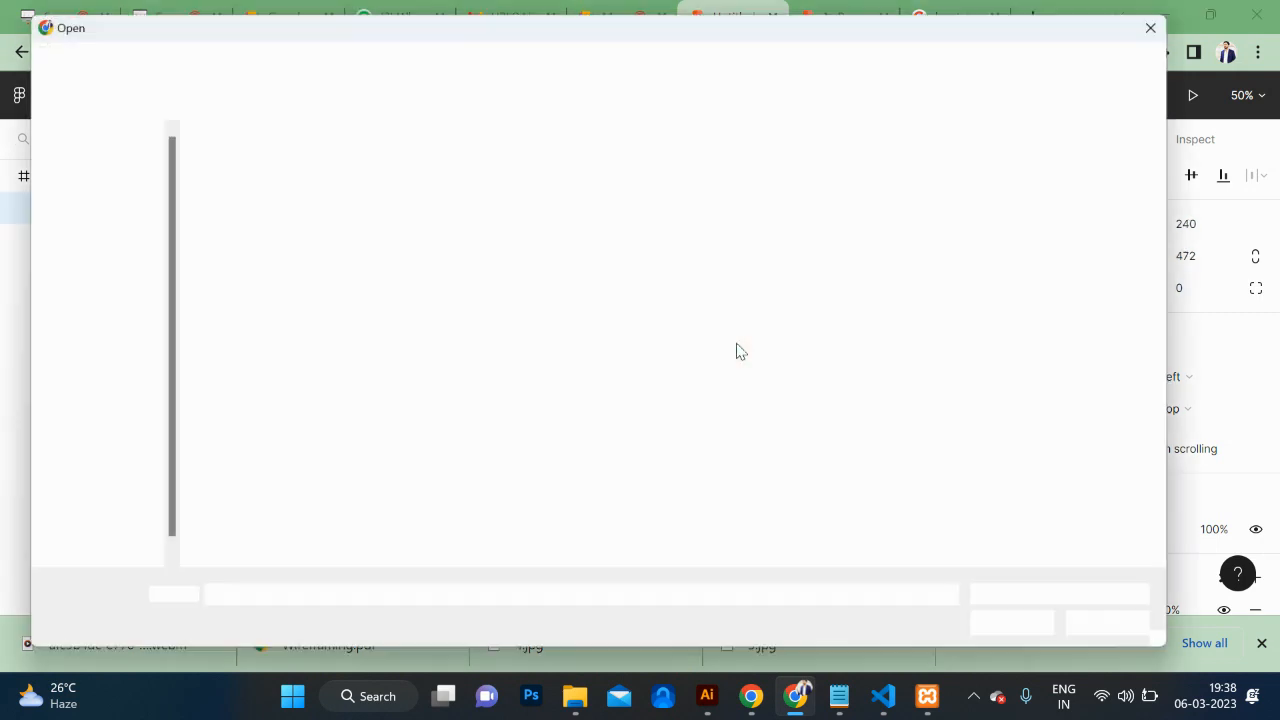
pyautogui.click(370, 358)
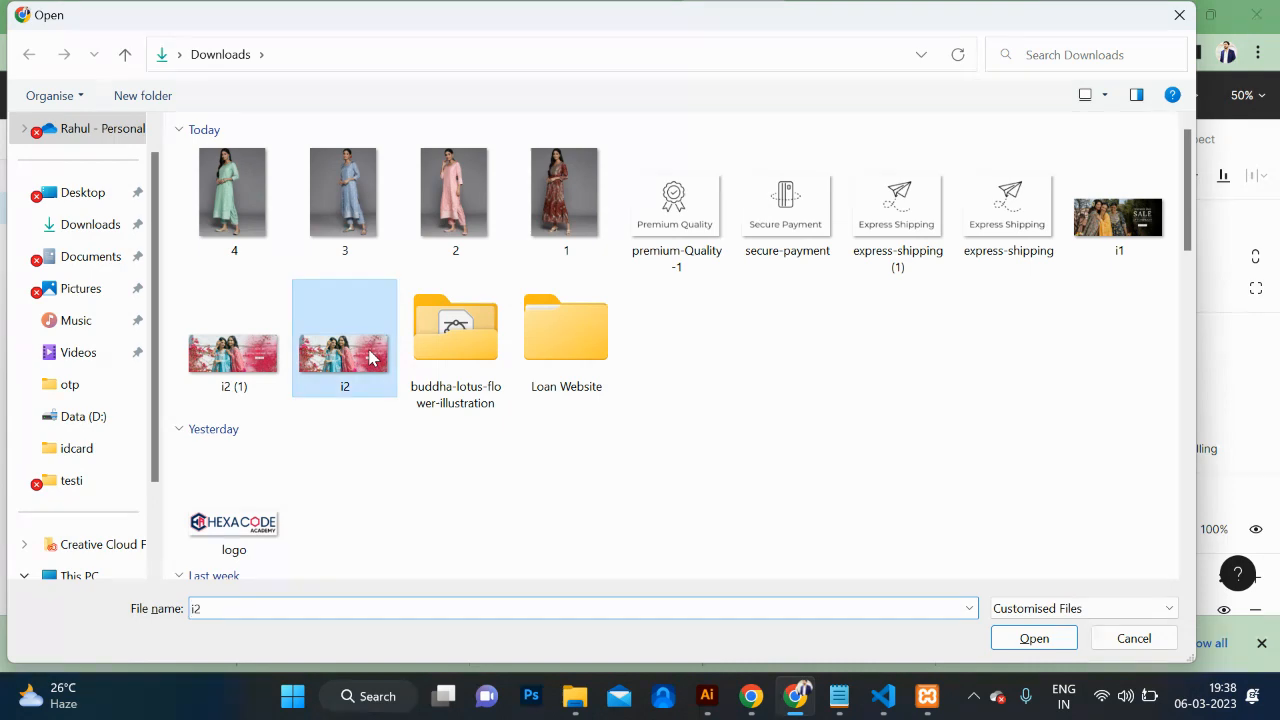
pyautogui.click(1034, 645)
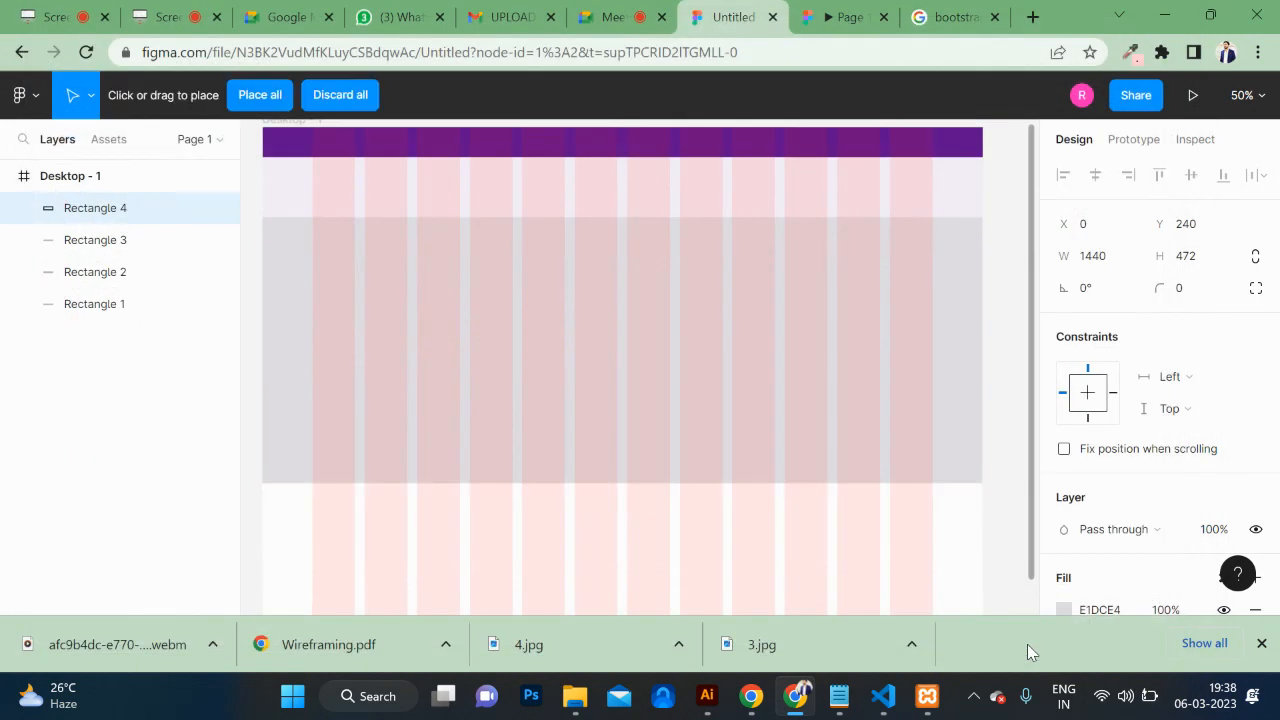
pyautogui.click(573, 408)
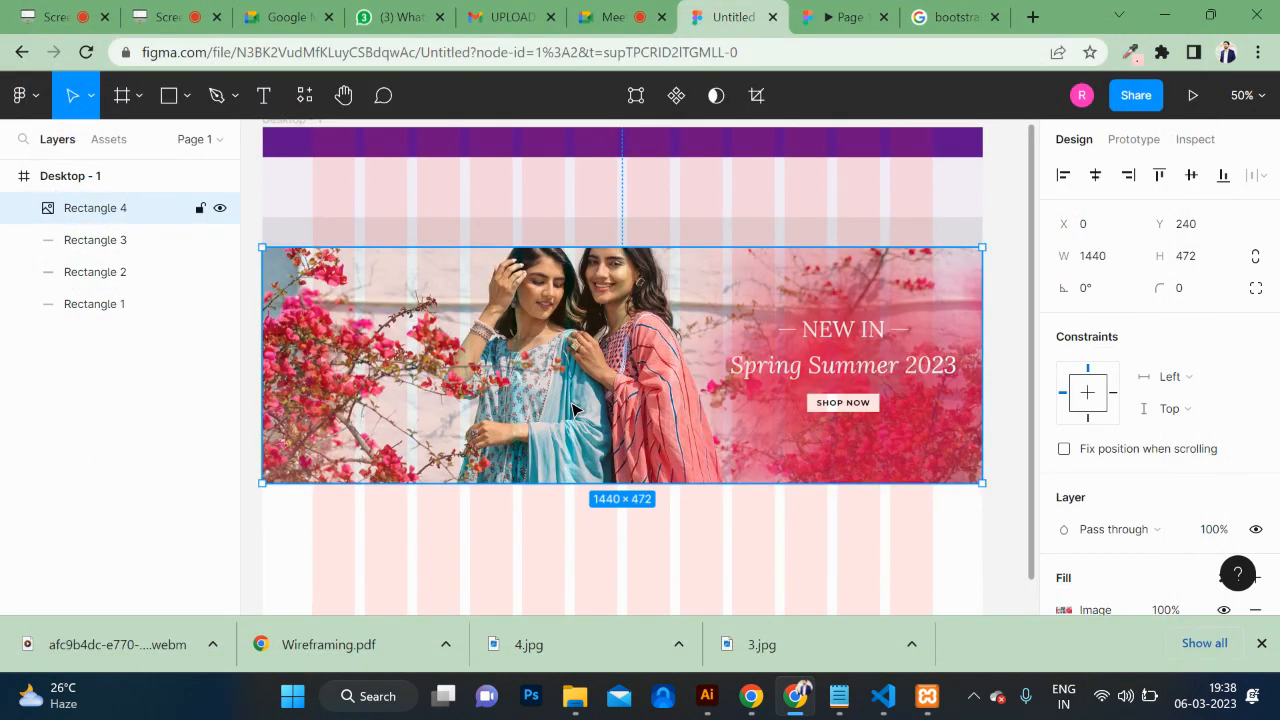
pyautogui.hotkey('ctrl', 'z')
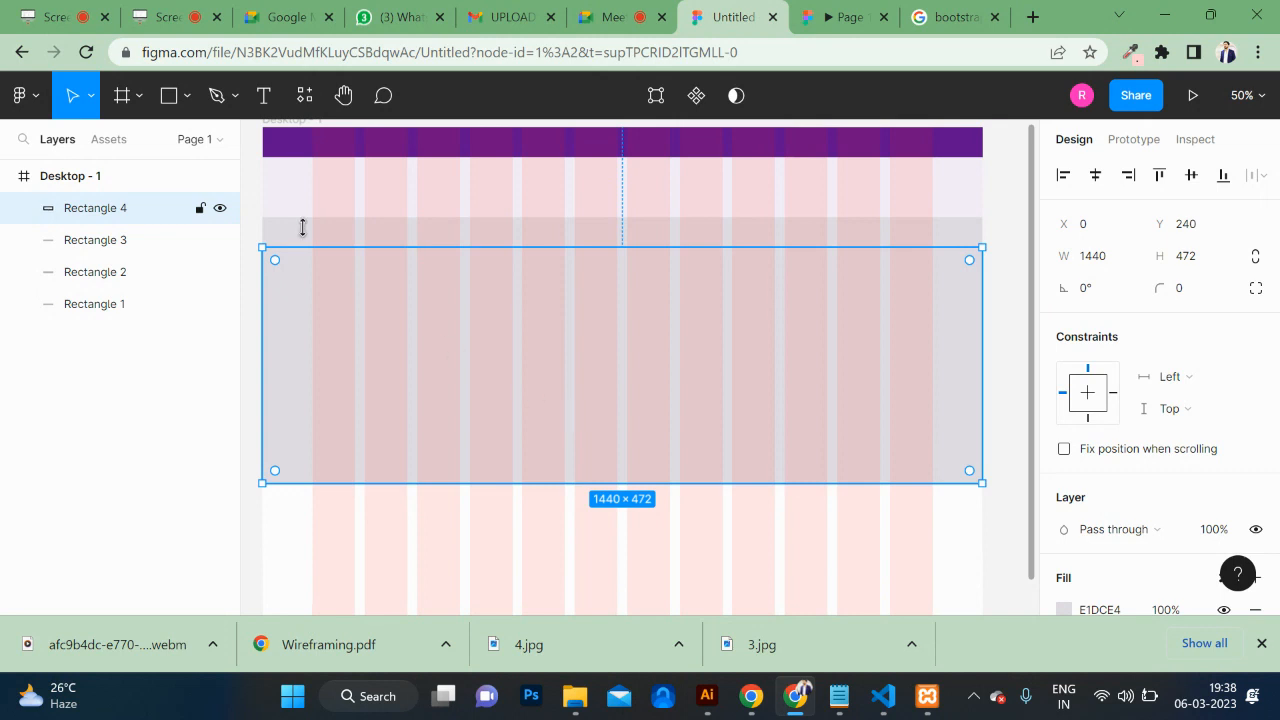
pyautogui.click(187, 100)
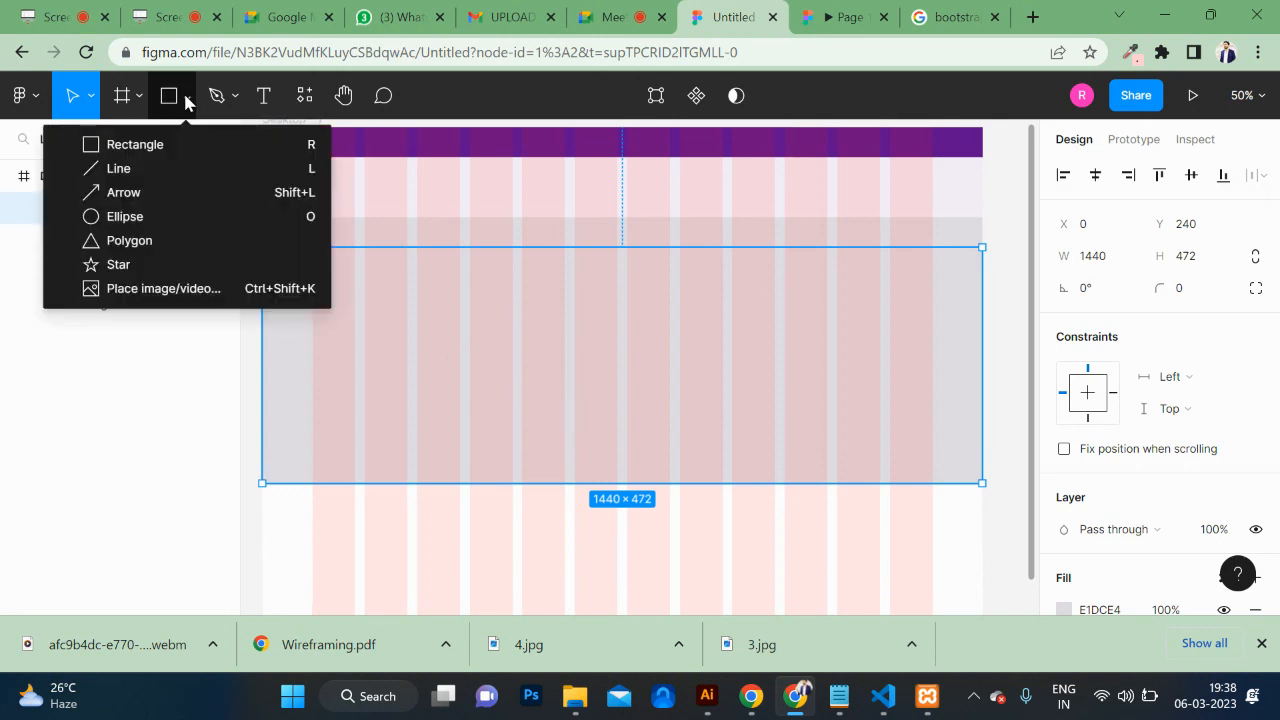
pyautogui.click(172, 292)
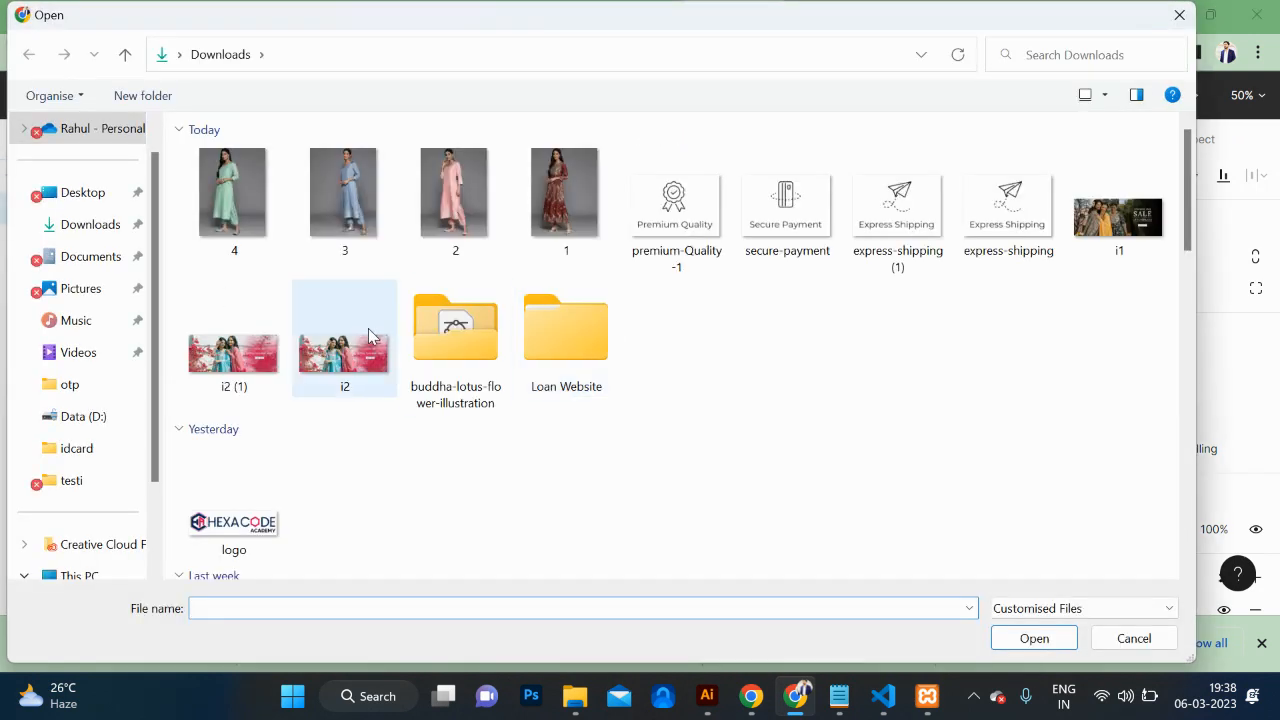
pyautogui.click(322, 365)
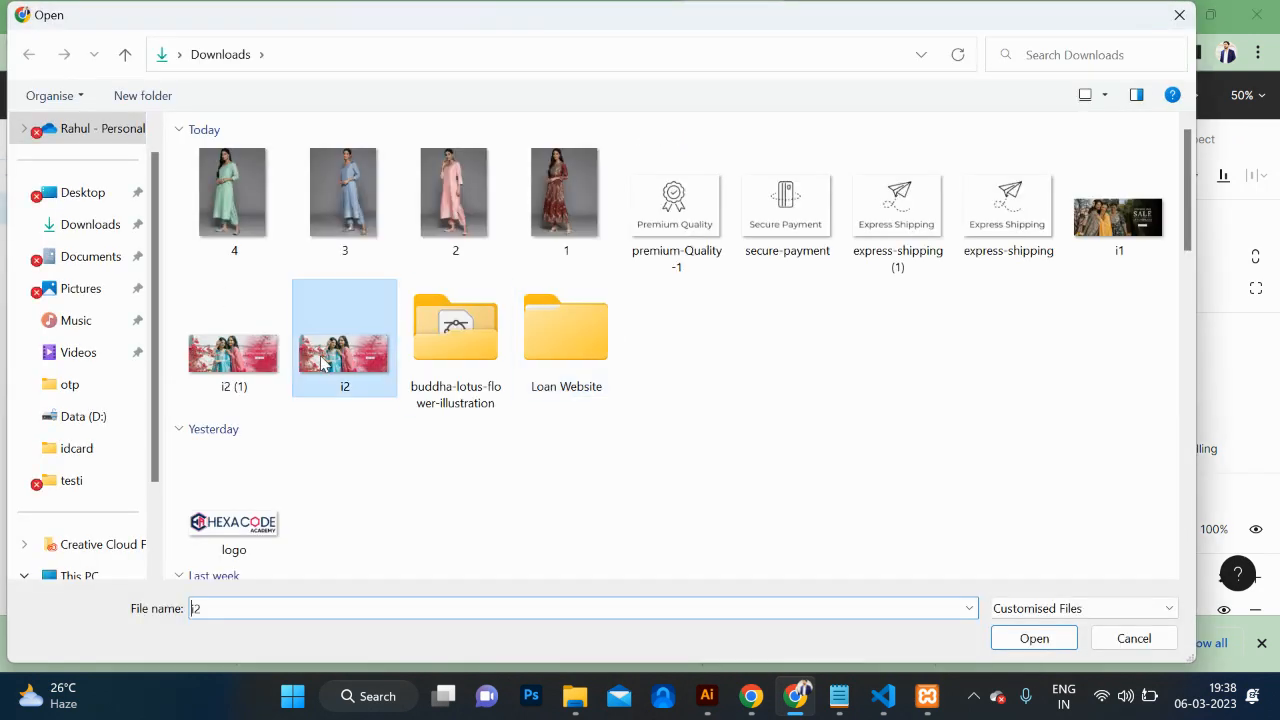
pyautogui.click(1030, 638)
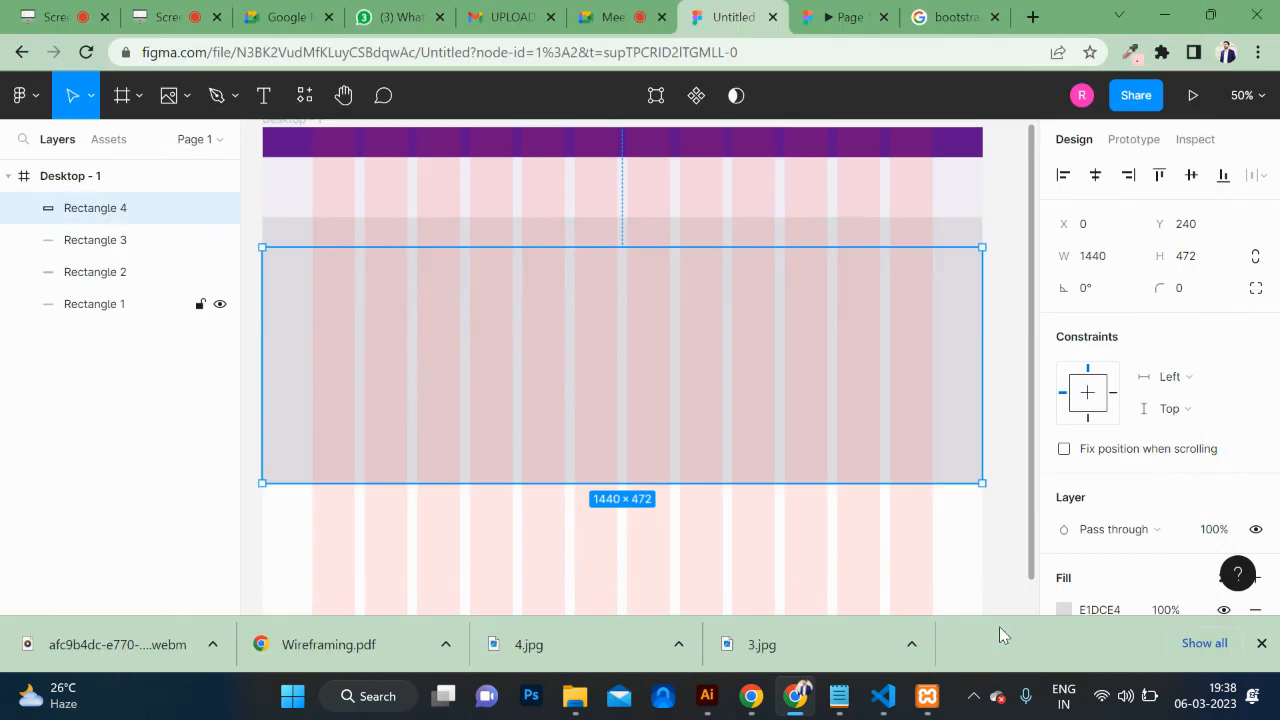
pyautogui.click(586, 370)
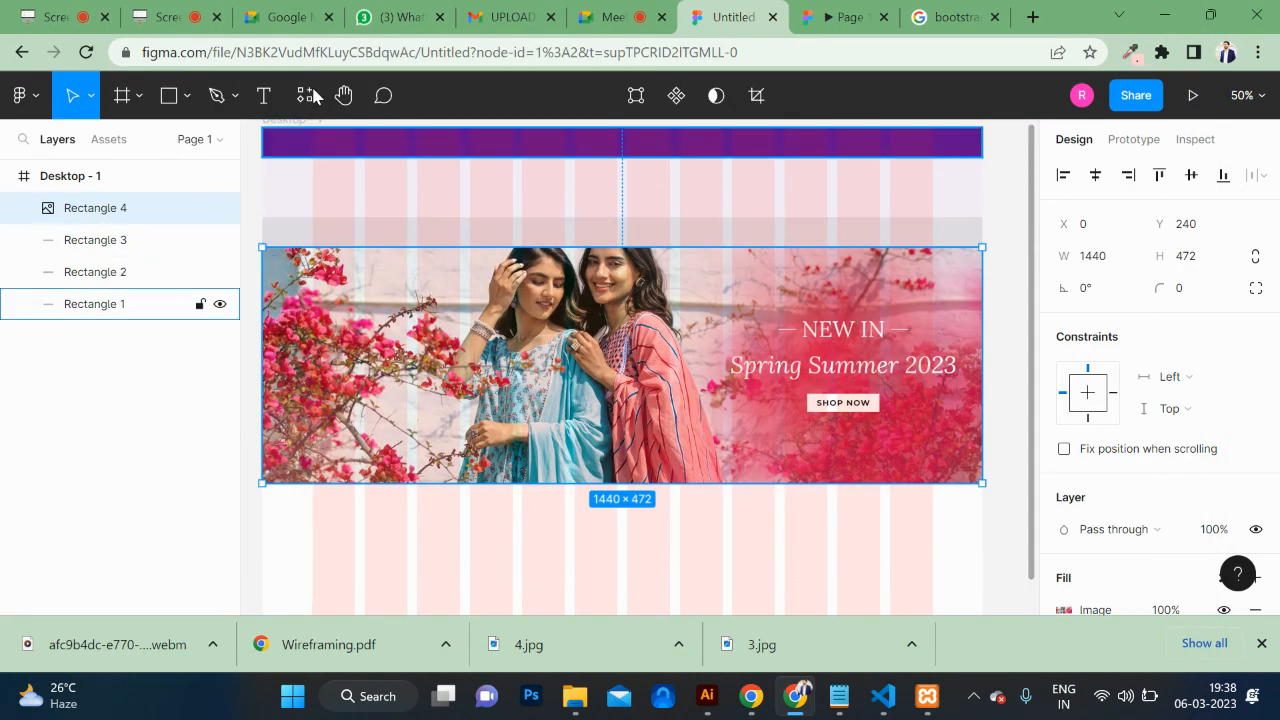
# Step: Recolour the top bar and the strip above the banner with crimson sampled from the banner
pyautogui.click(613, 148)
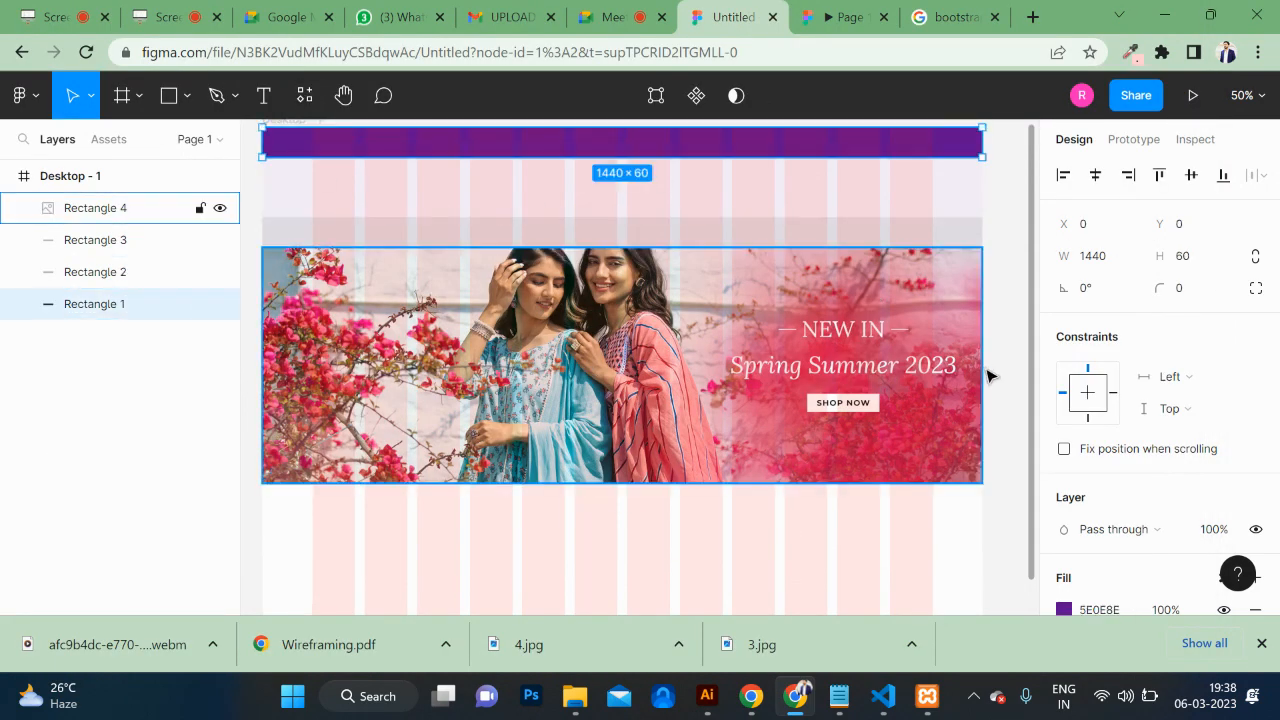
pyautogui.press('i')
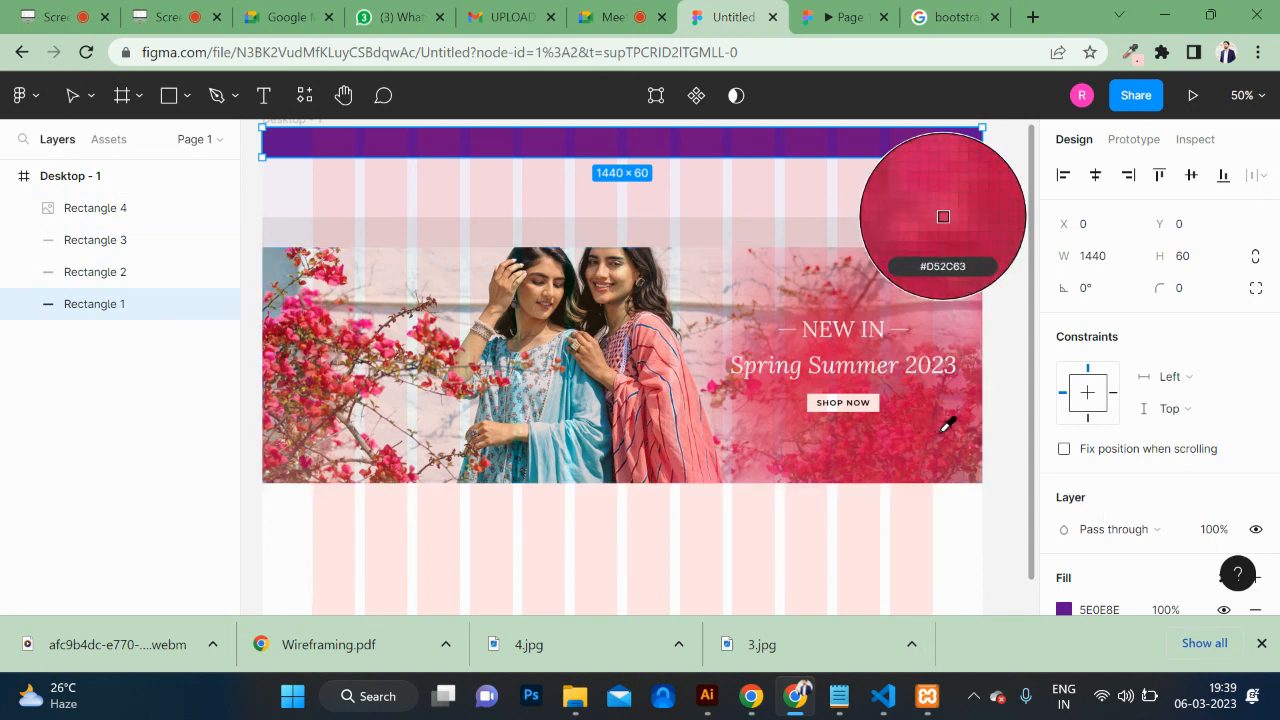
pyautogui.click(945, 426)
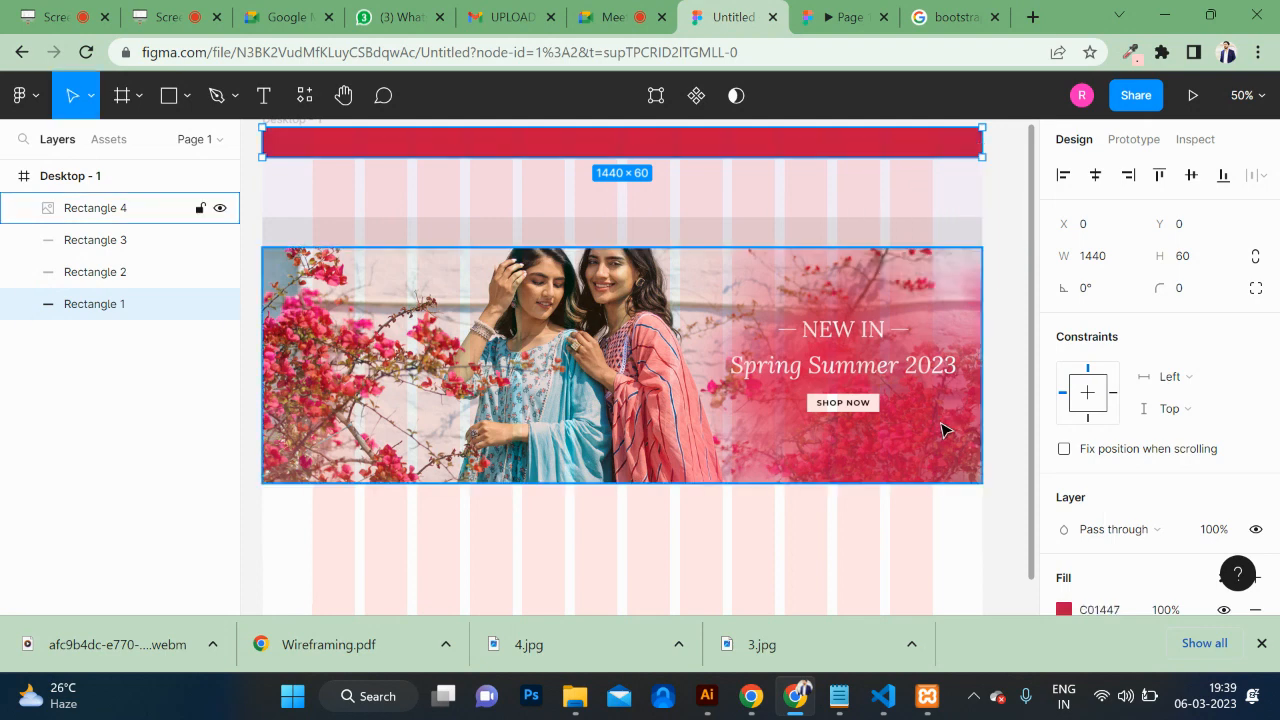
pyautogui.click(1004, 394)
pyautogui.click(867, 238)
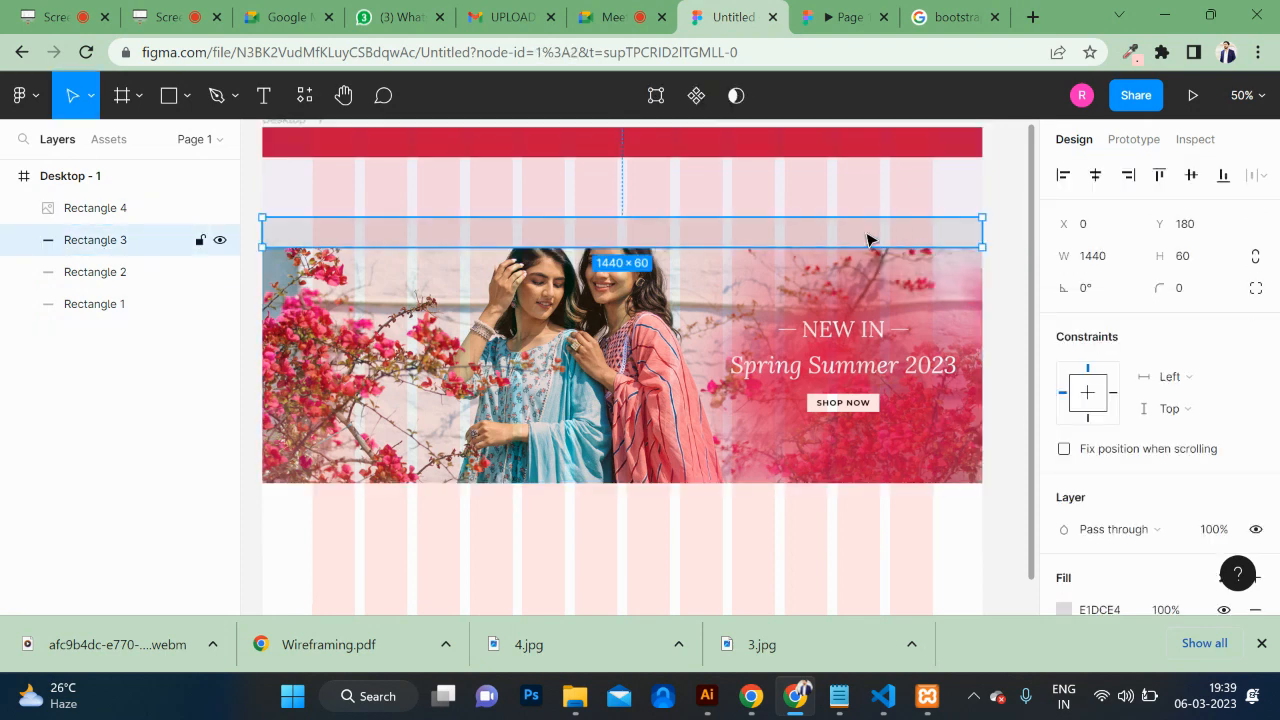
pyautogui.press('i')
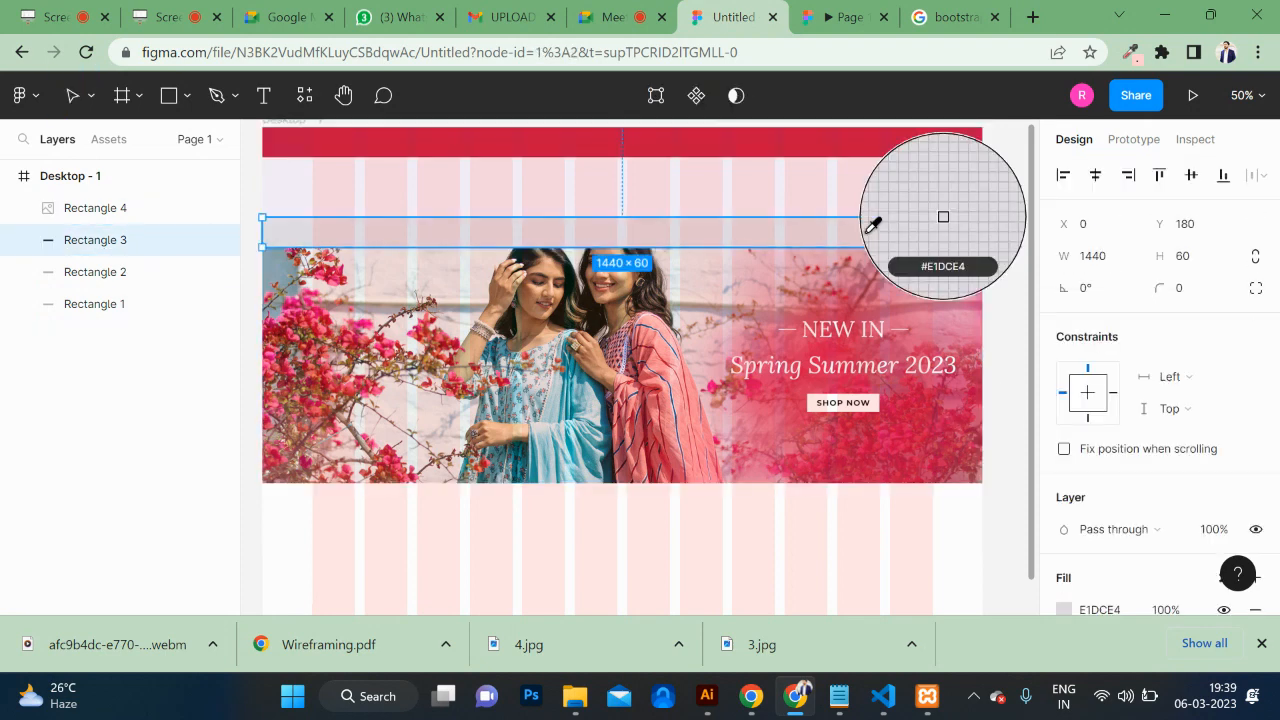
pyautogui.click(936, 423)
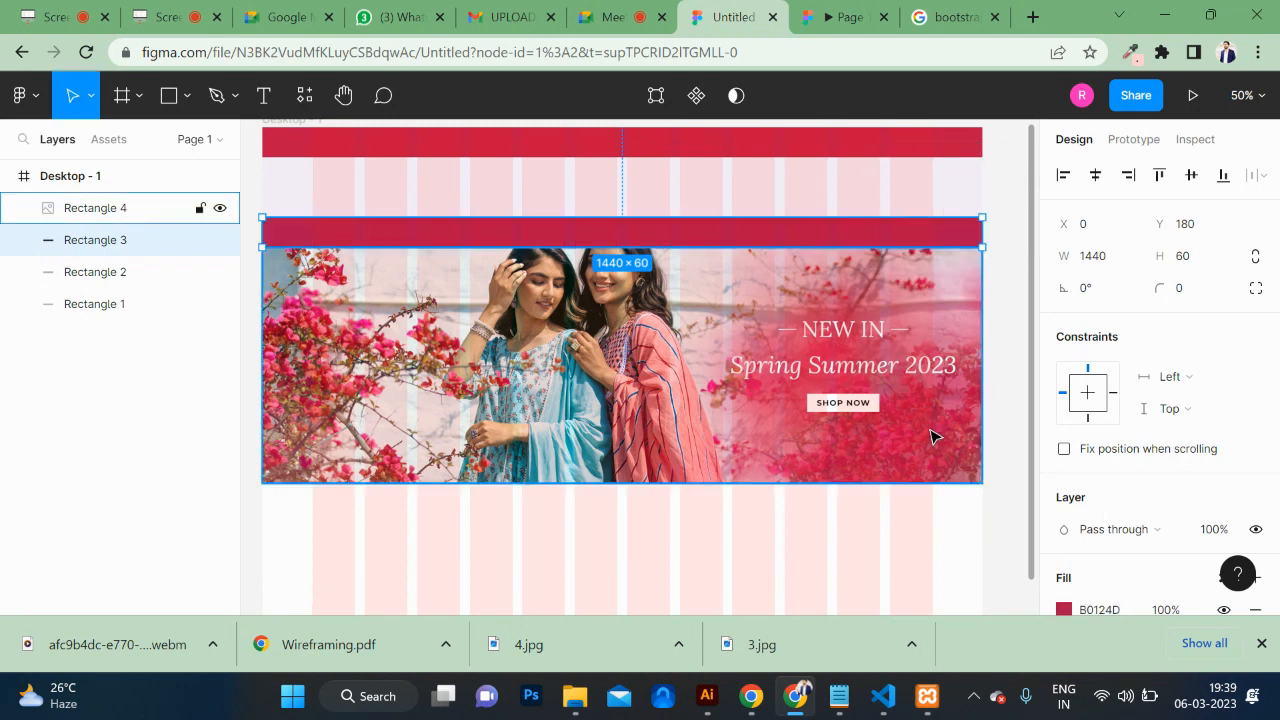
pyautogui.click(1000, 431)
# Step: Check the crimson bars and Spring Summer banner in the prototype preview tab
pyautogui.click(653, 397)
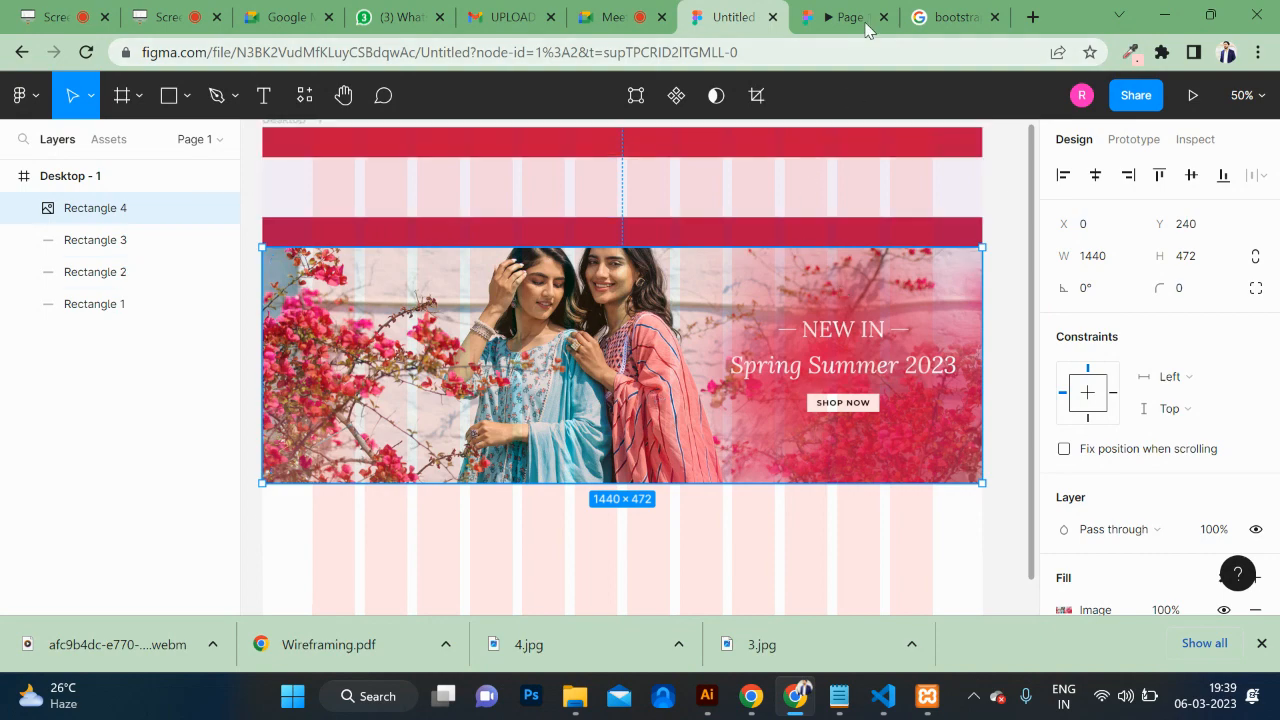
pyautogui.click(826, 12)
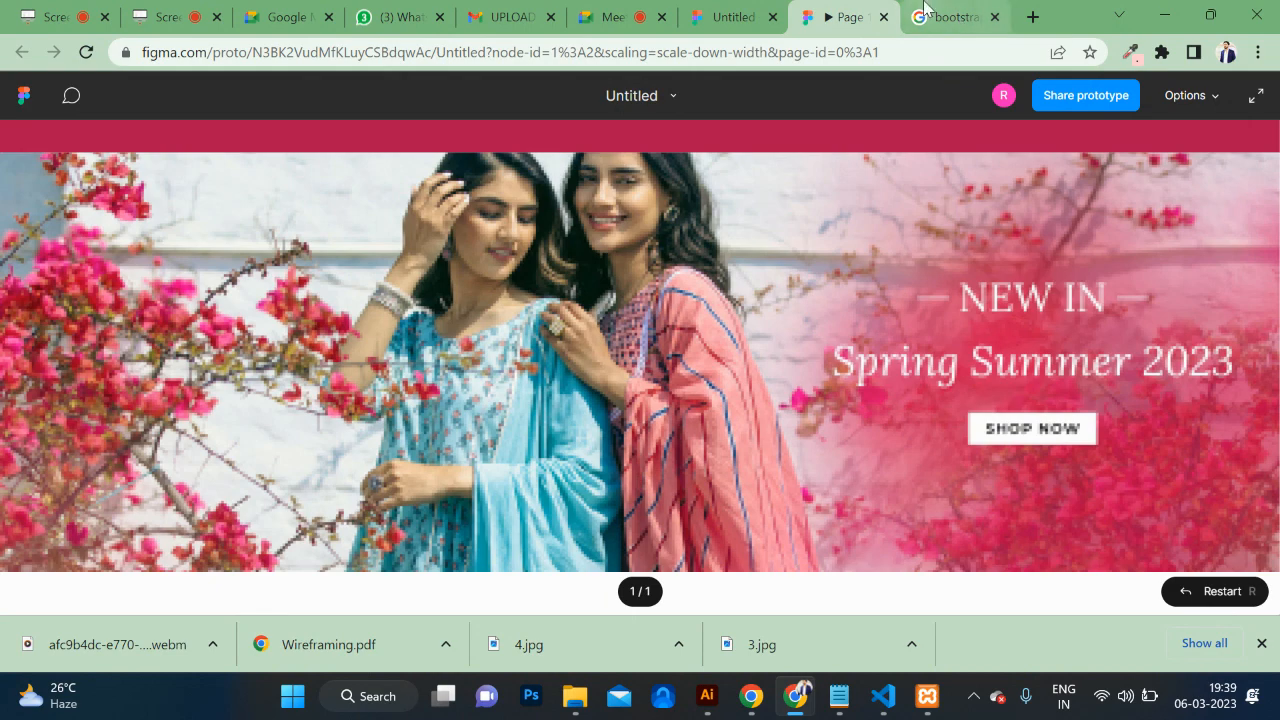
pyautogui.click(955, 22)
pyautogui.click(826, 24)
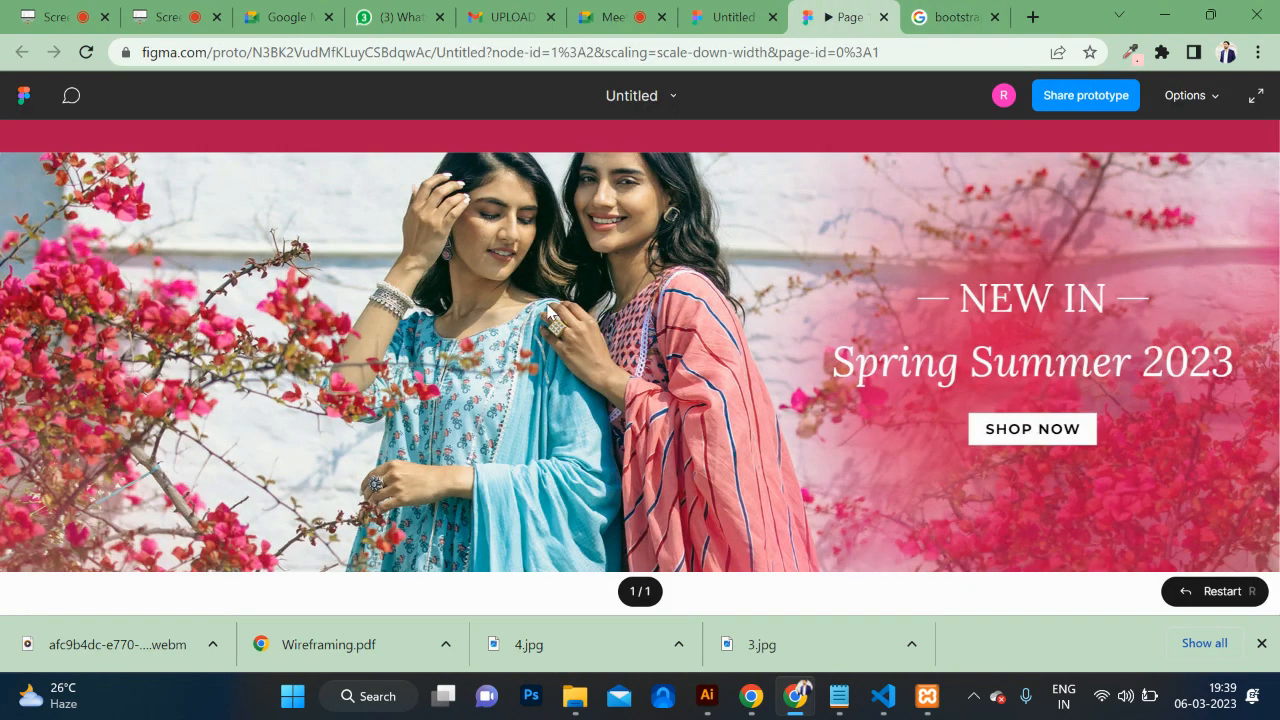
pyautogui.scroll(2, 548, 313)
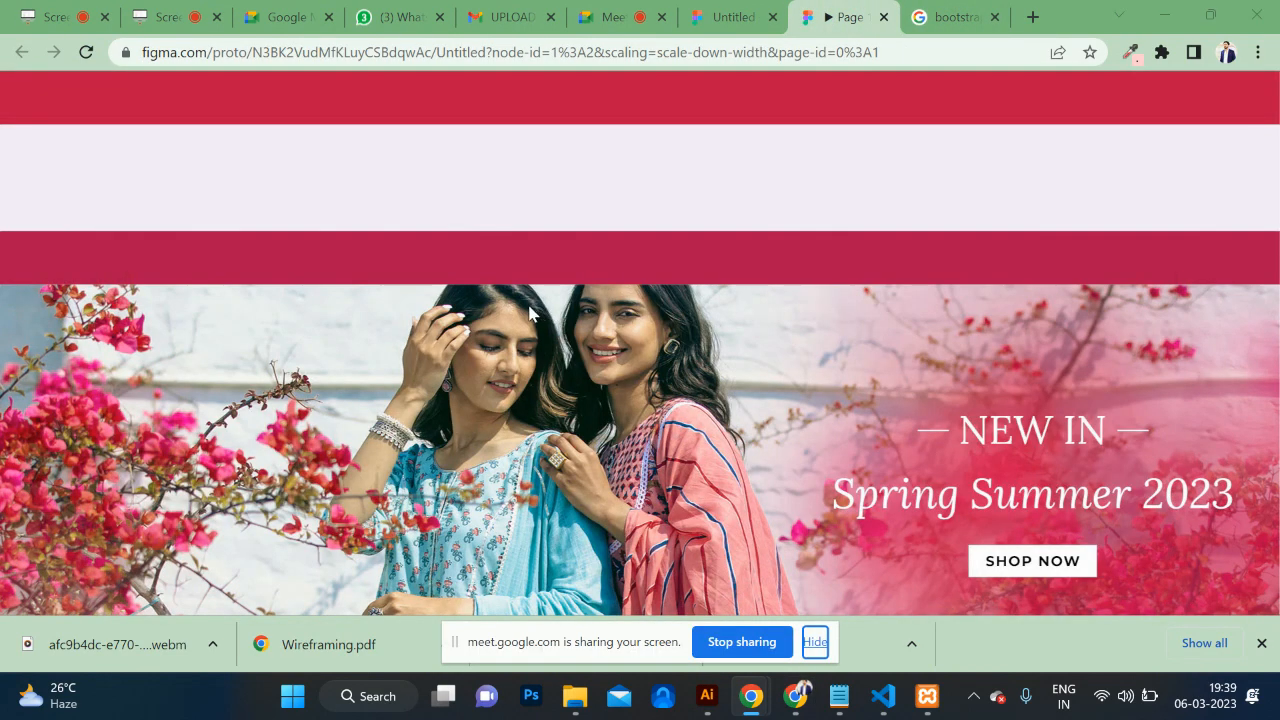
# Step: Open File Explorer and browse the Documents folder for the logo file
pyautogui.press('super+e')
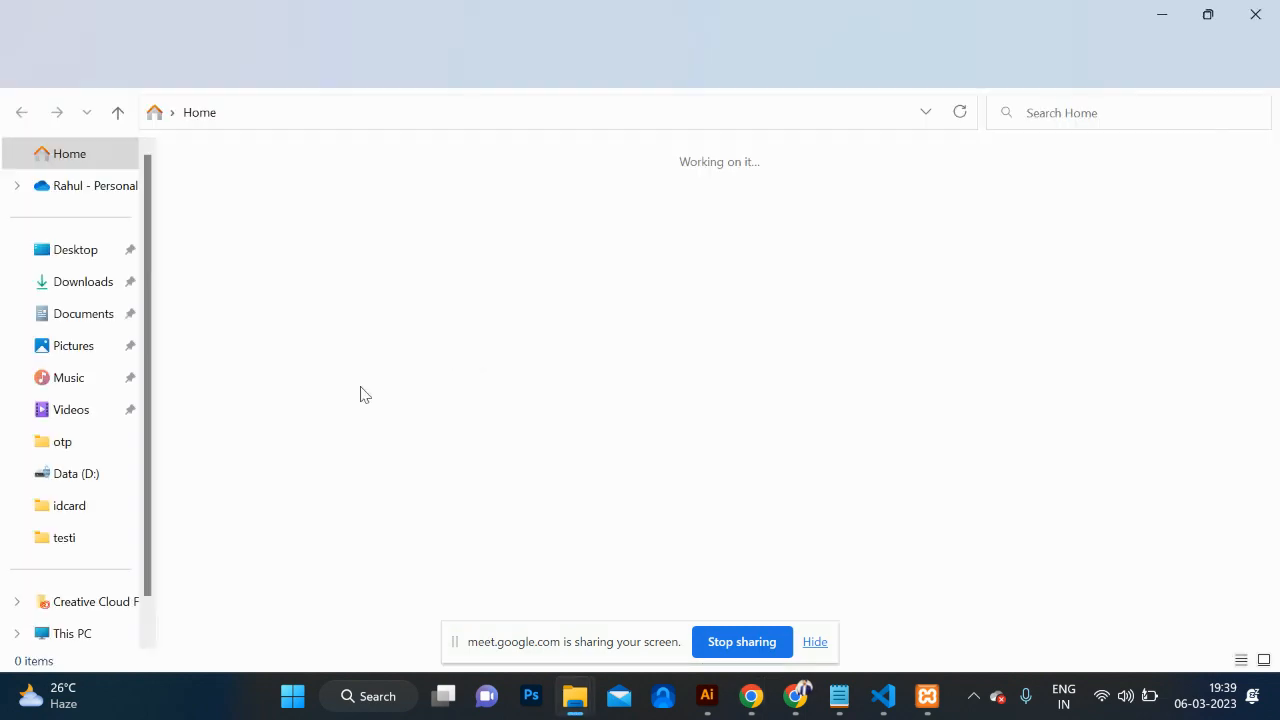
pyautogui.click(80, 316)
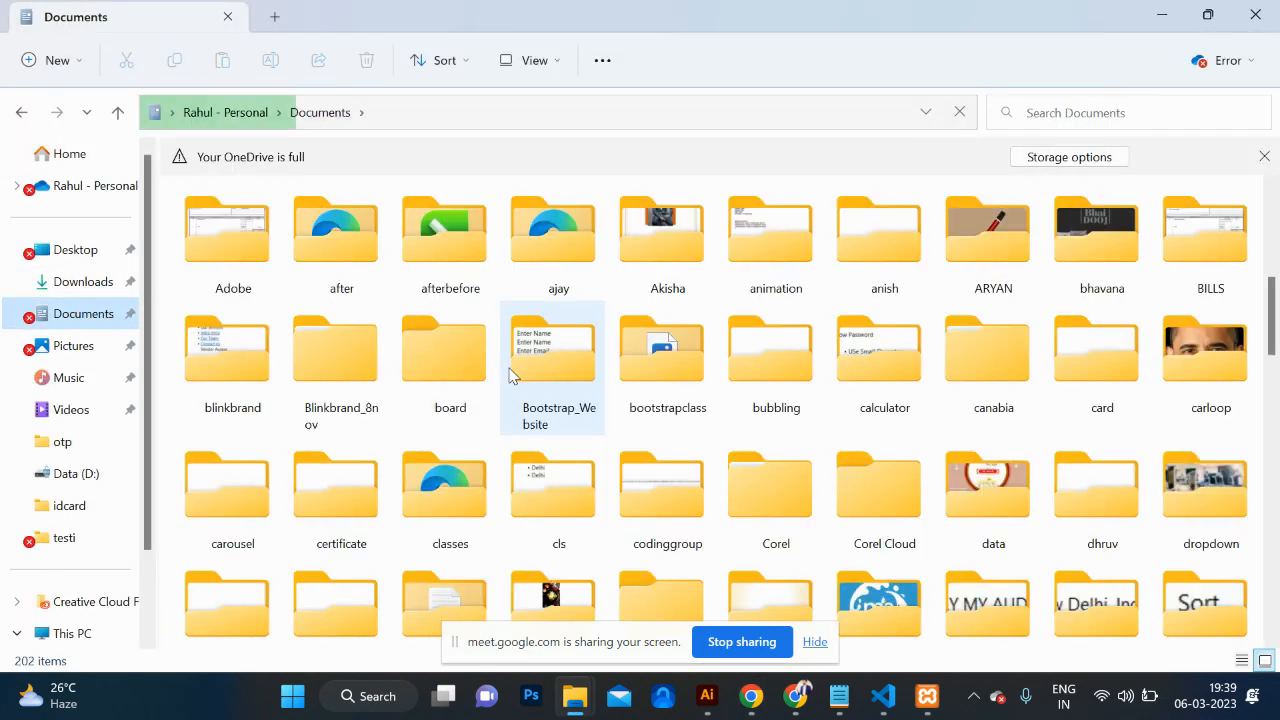
pyautogui.scroll(-5, 510, 375)
pyautogui.scroll(-6, 687, 418)
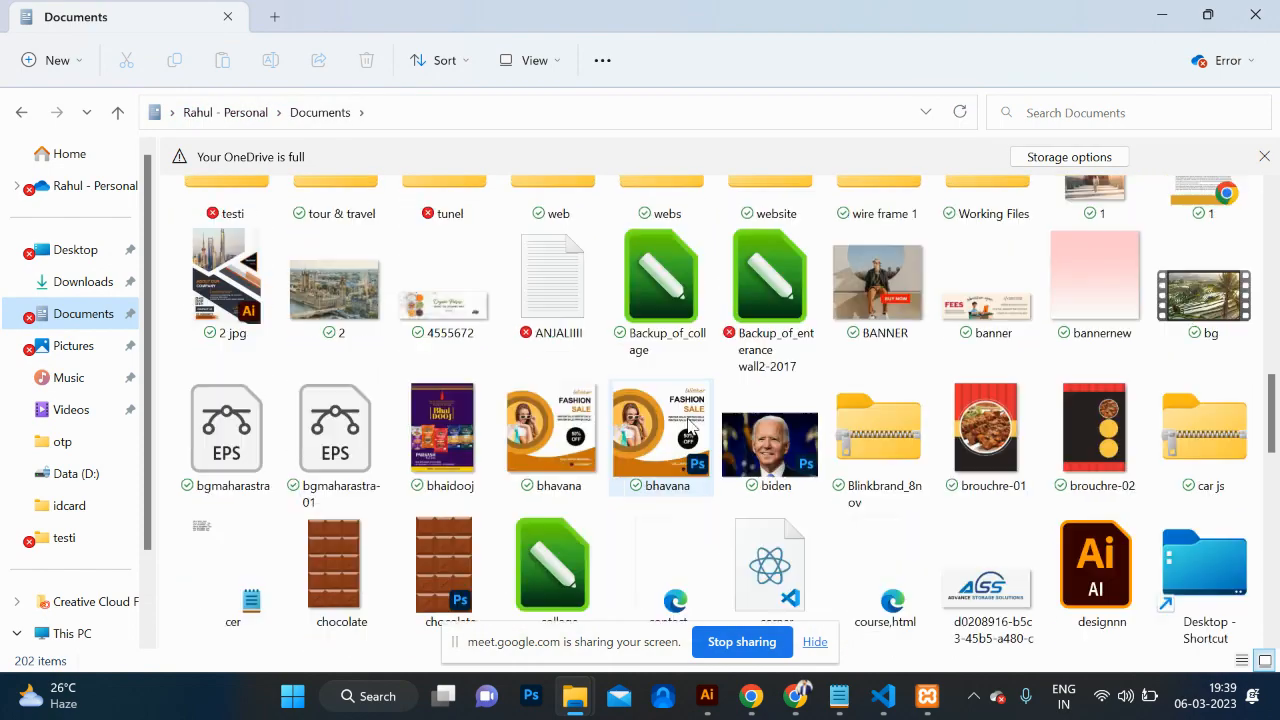
pyautogui.scroll(-6, 687, 425)
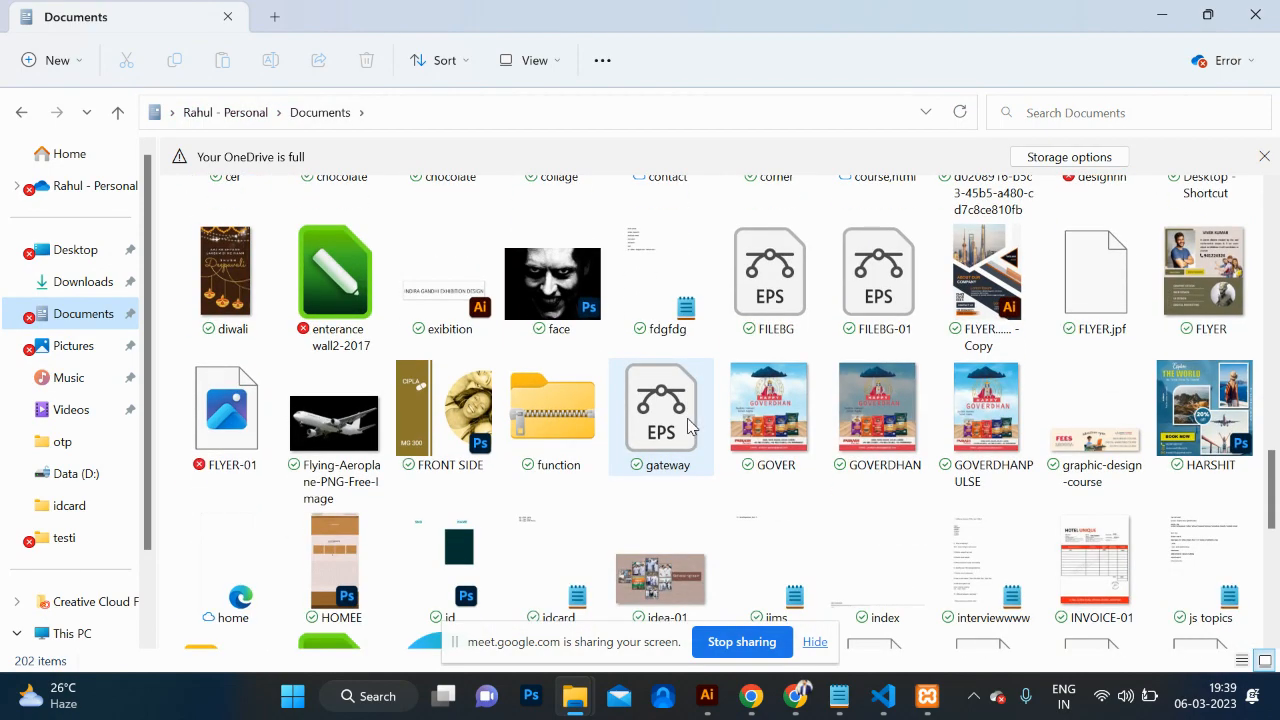
pyautogui.scroll(-6, 687, 425)
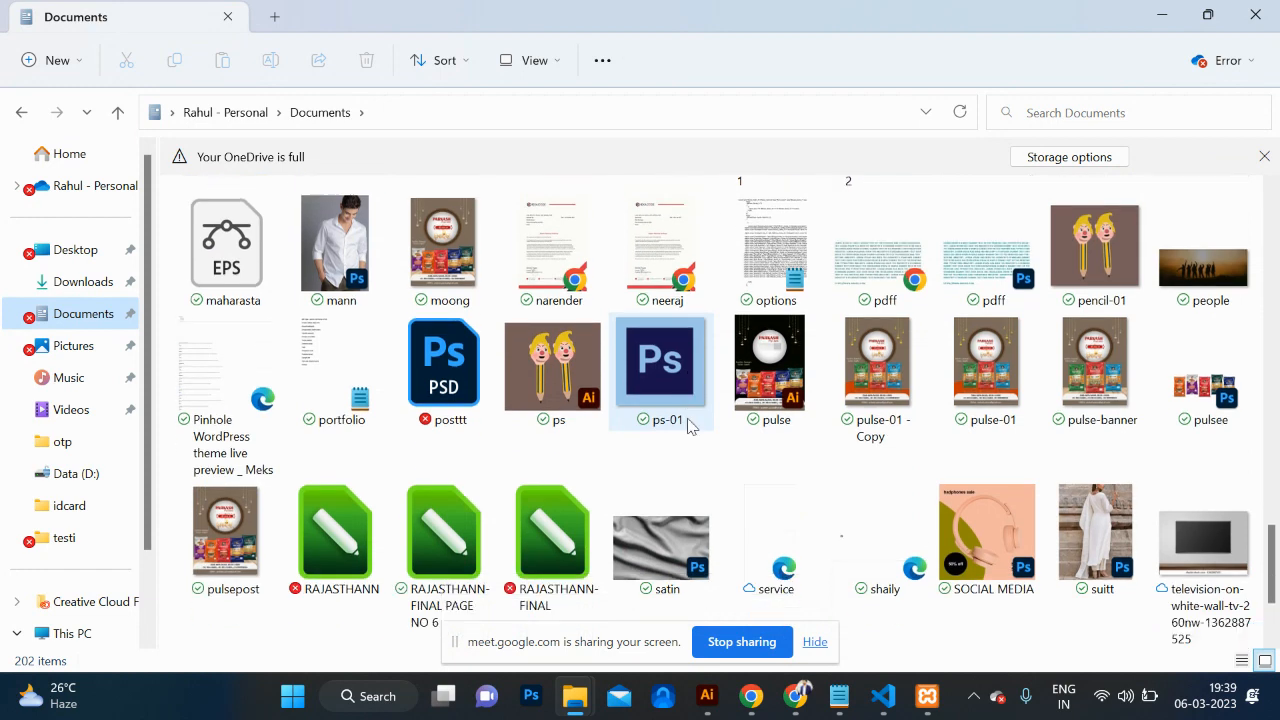
pyautogui.scroll(-3, 687, 425)
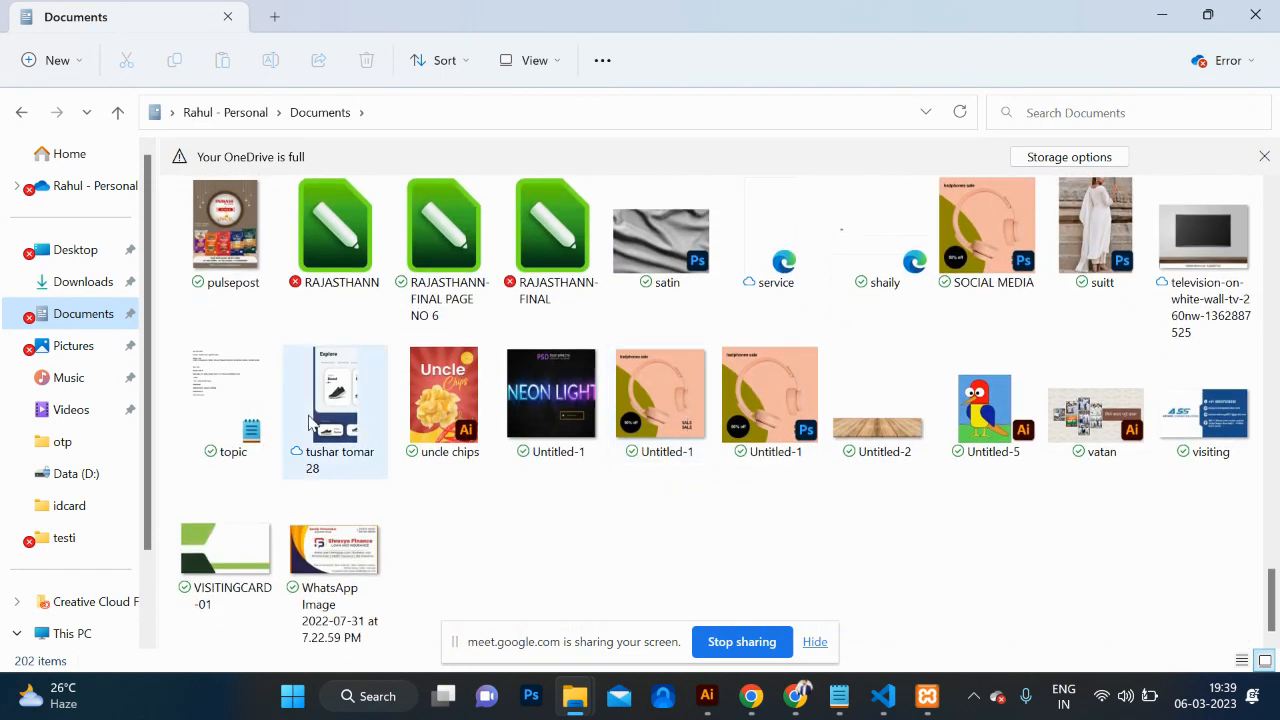
# Step: In Data (D:), select Cadbury.svg and start dragging it toward Figma
pyautogui.click(76, 476)
pyautogui.scroll(-10, 743, 520)
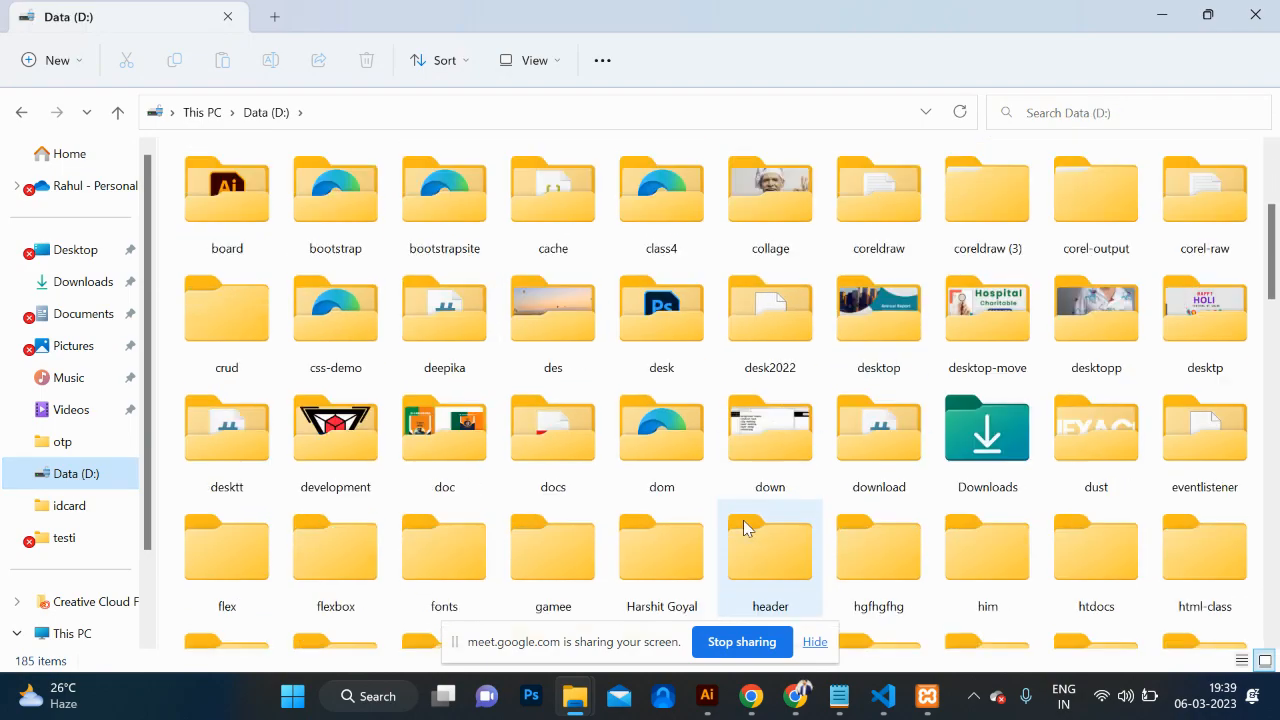
pyautogui.scroll(-10, 743, 528)
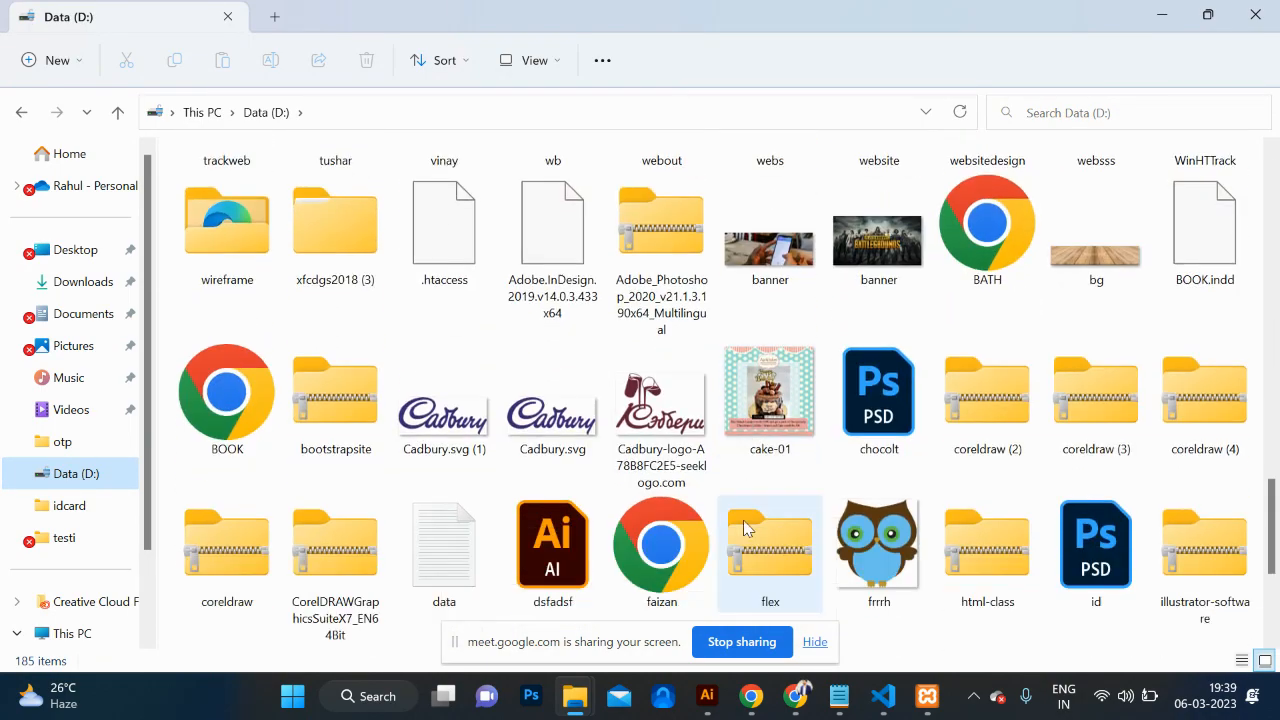
pyautogui.scroll(-3, 743, 528)
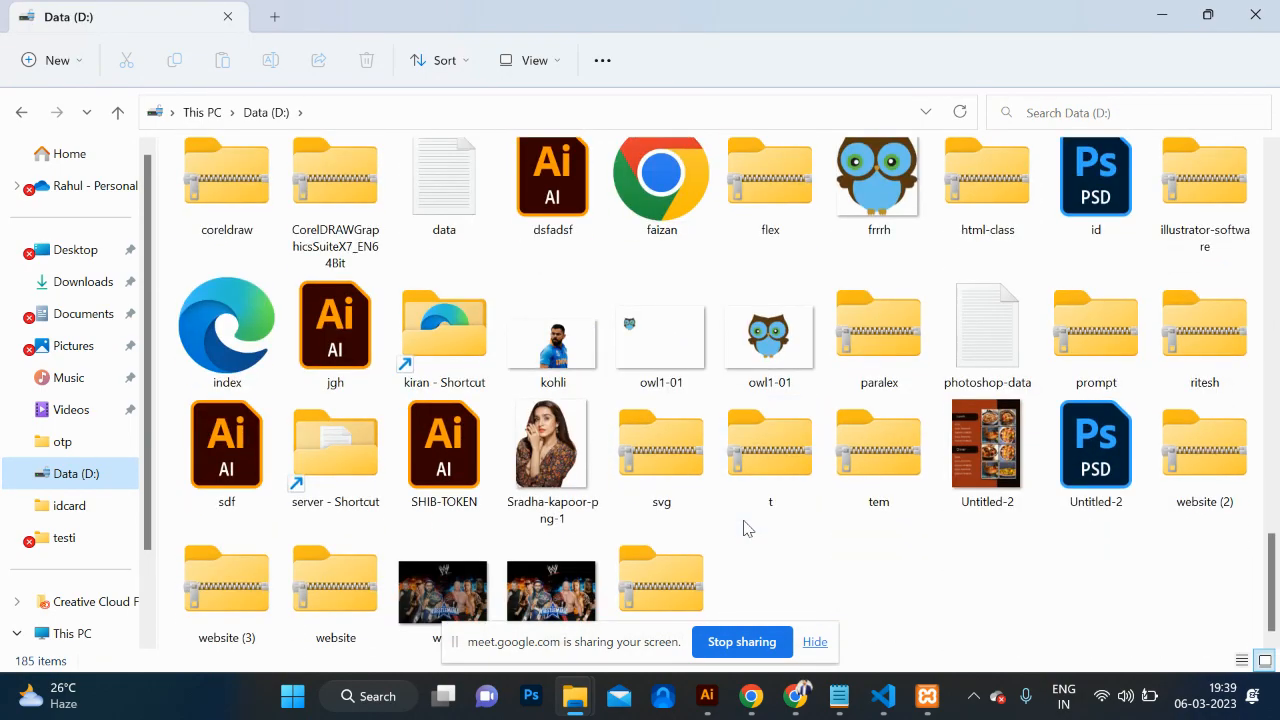
pyautogui.scroll(3, 743, 528)
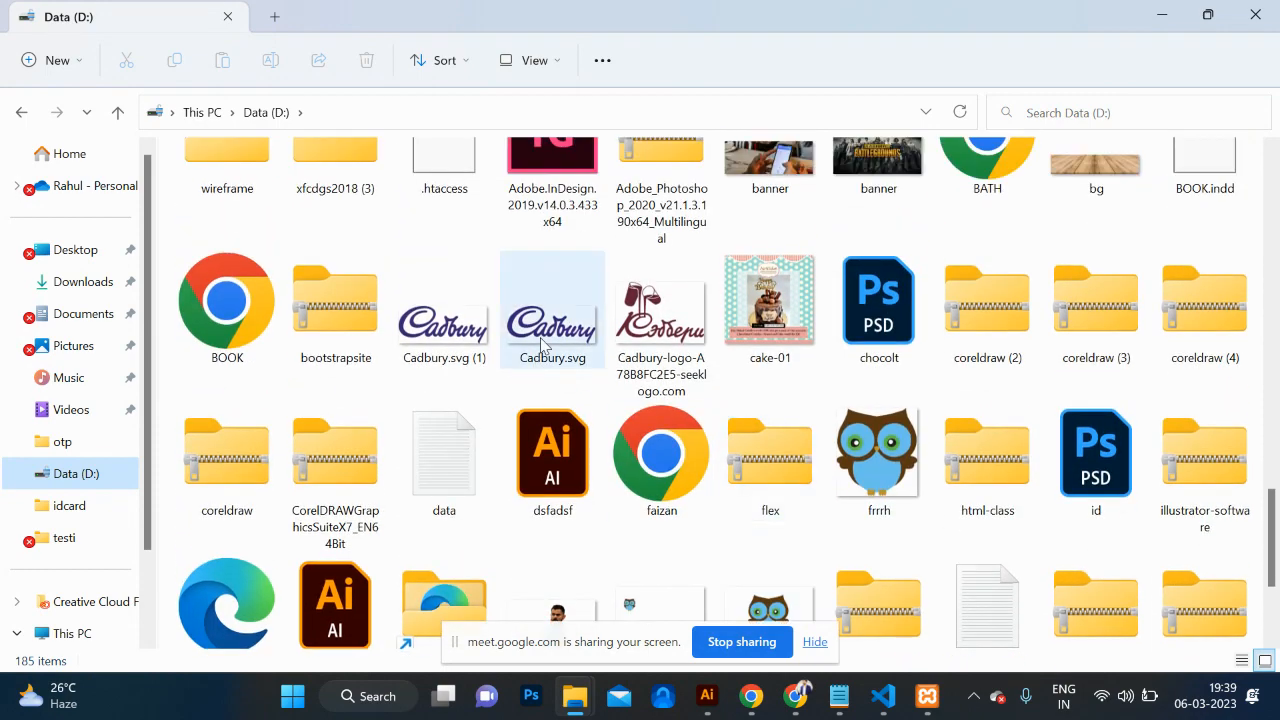
pyautogui.click(543, 345)
pyautogui.moveTo(524, 318); pyautogui.dragTo(680, 334)
# Step: Drop Cadbury.svg into the frame, shrink it to 150 × 64, and zoom in on the header
pyautogui.hotkey('alt', 'Tab')
pyautogui.hotkey('alt', 'Tab')
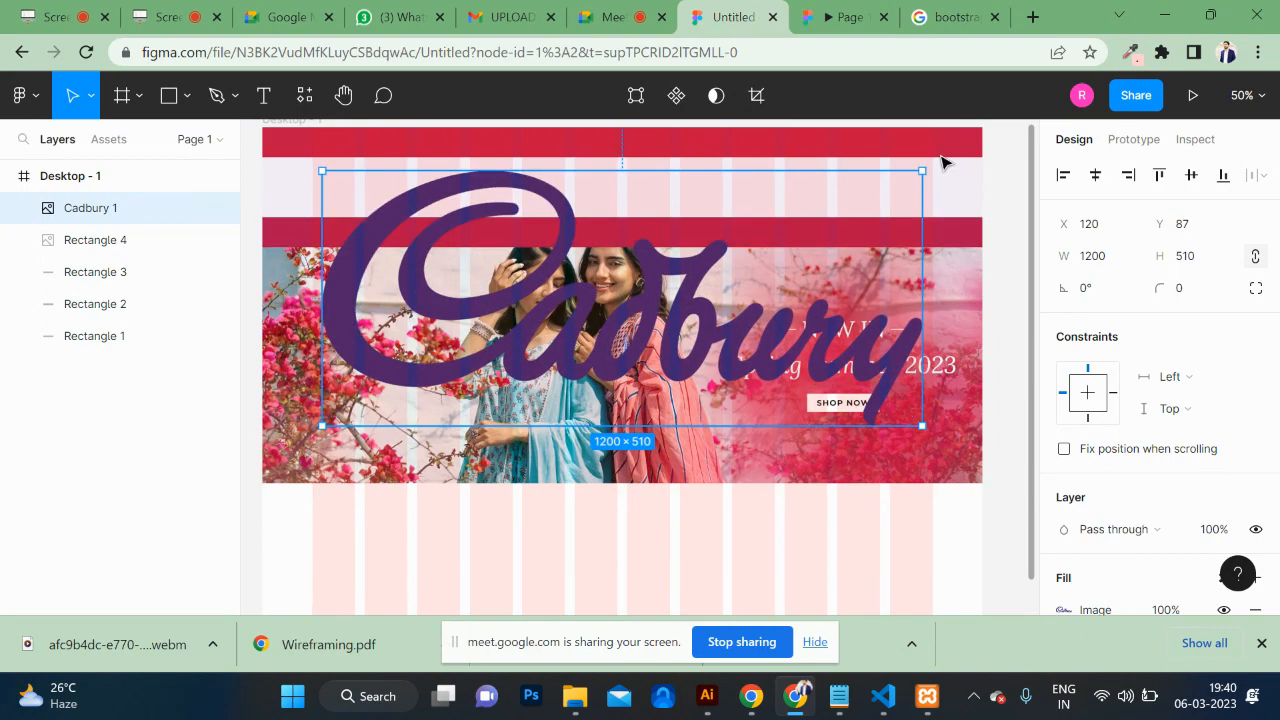
pyautogui.moveTo(922, 170); pyautogui.dragTo(401, 199)
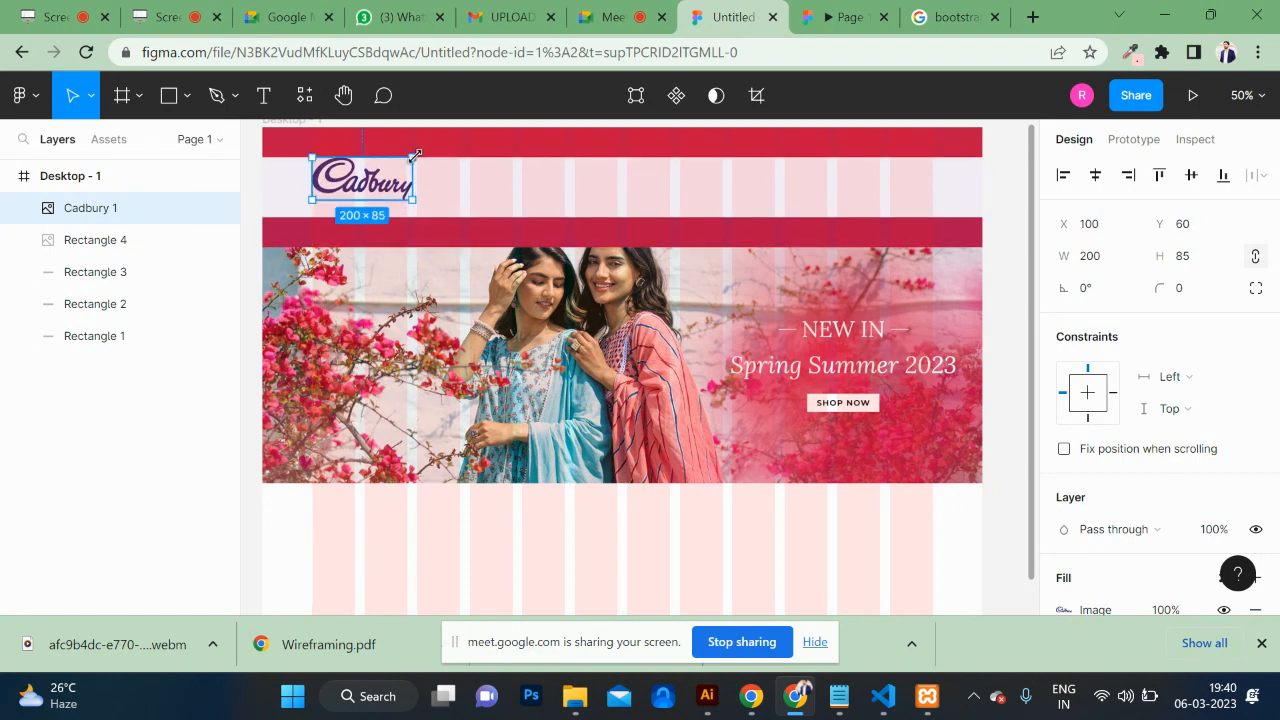
pyautogui.moveTo(415, 155); pyautogui.dragTo(358, 196)
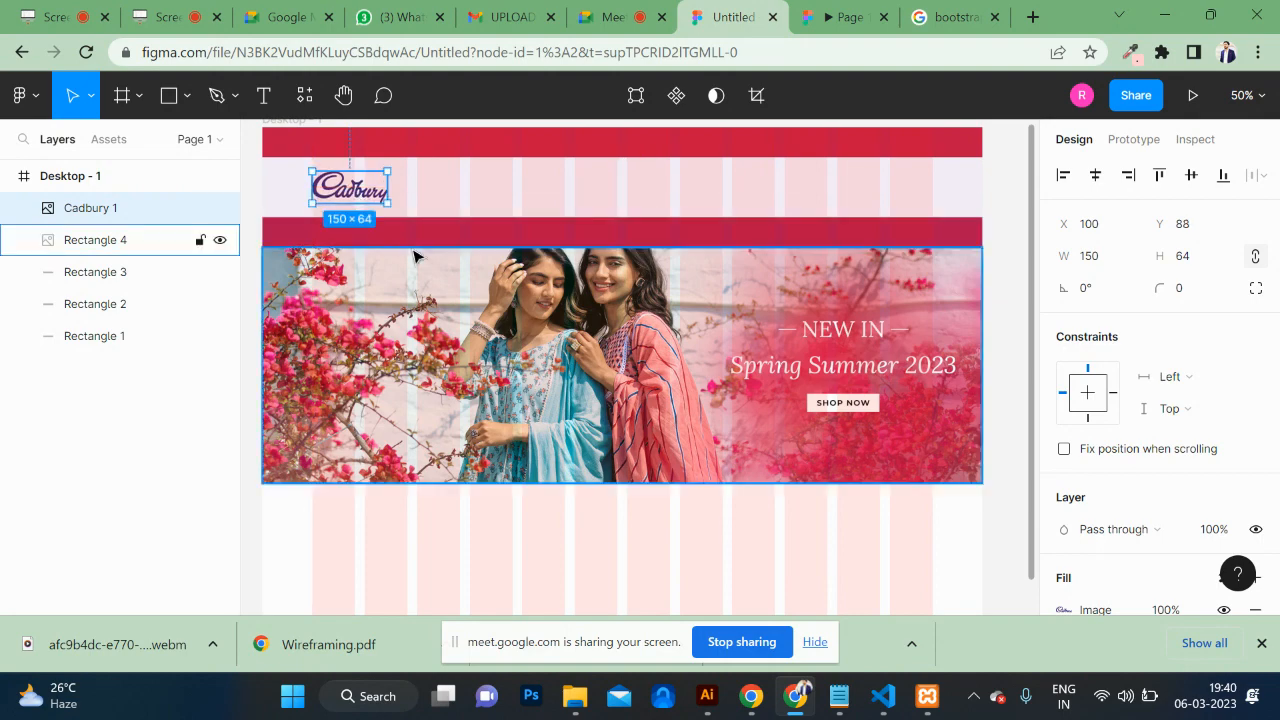
pyautogui.hotkey('ctrl', '+')
pyautogui.hotkey('ctrl', '+')
pyautogui.hscroll(-10, 416, 256)
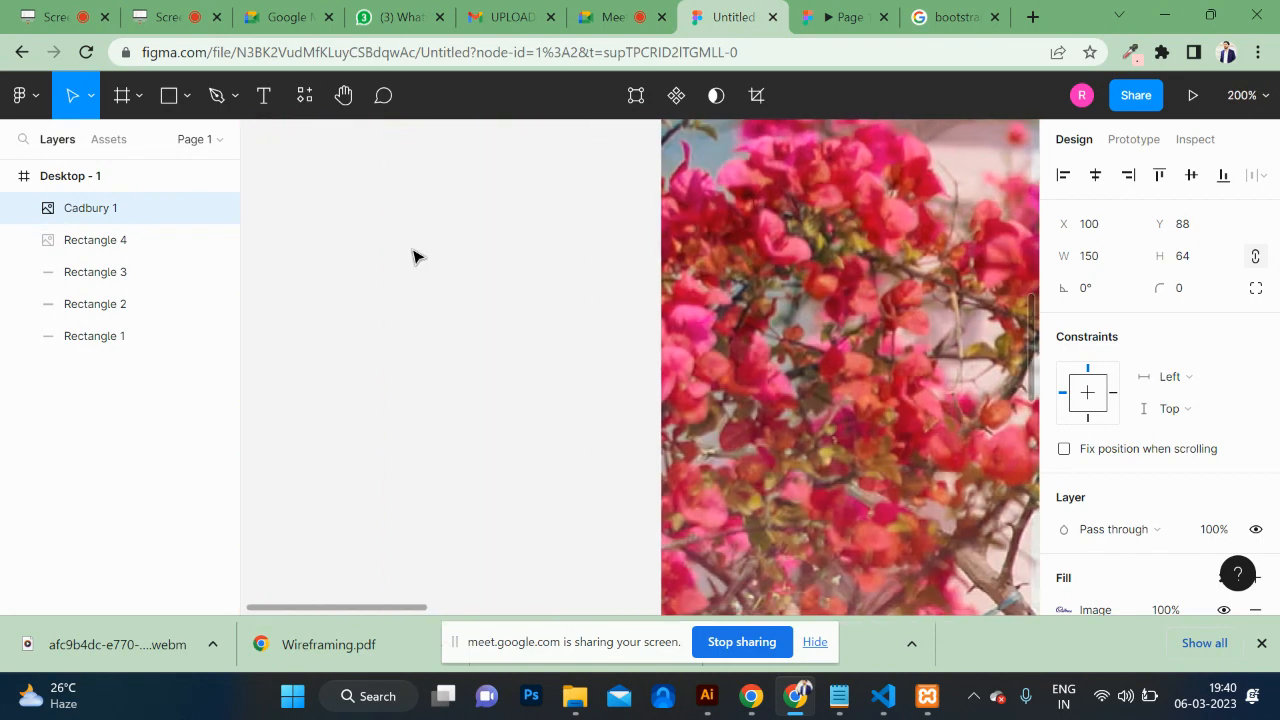
pyautogui.scroll(6, 416, 256)
pyautogui.hscroll(6, 416, 256)
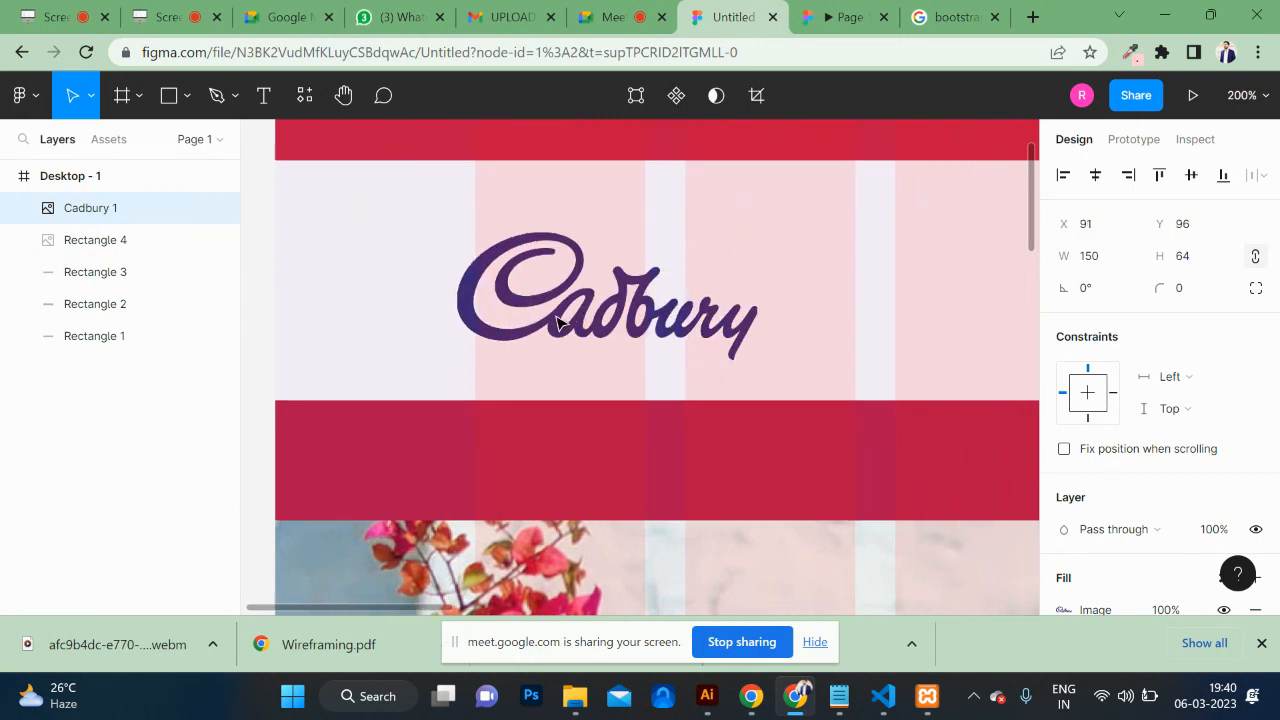
# Step: Draw a crimson #C01447 rectangle over the Cadbury logo and mask it with the logo
pyautogui.click(168, 100)
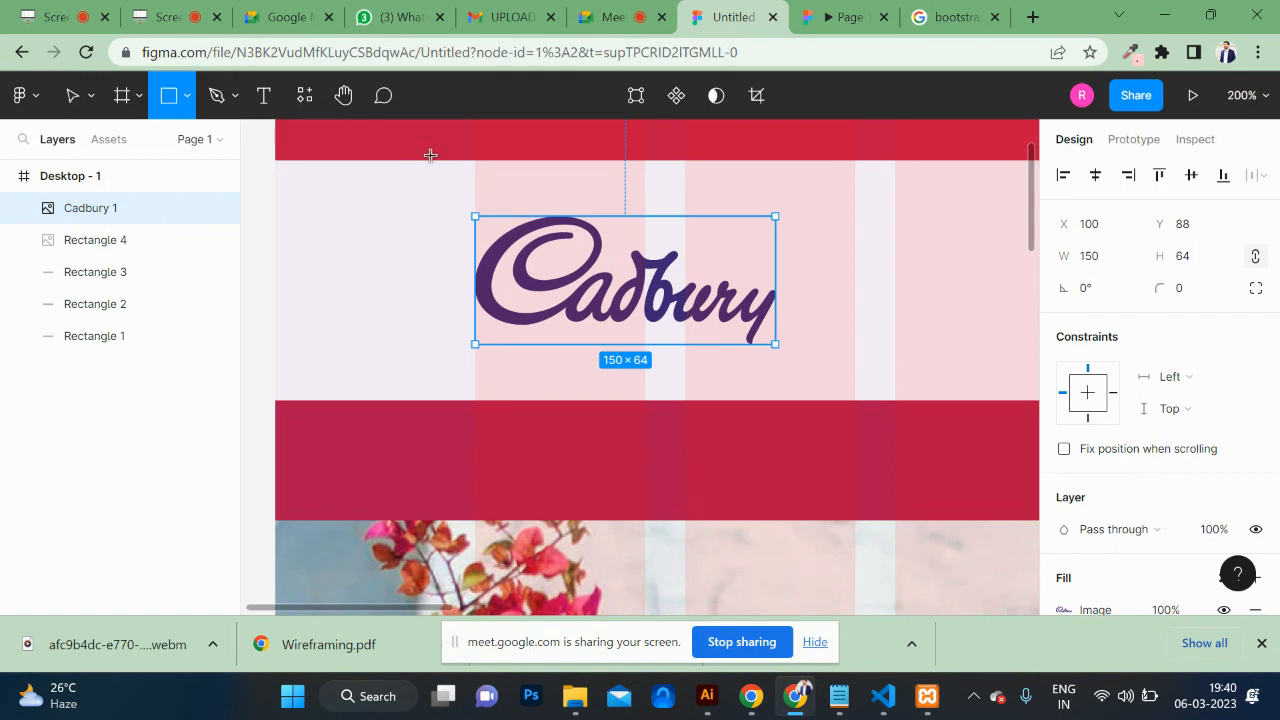
pyautogui.moveTo(437, 188)
pyautogui.mouseDown()
pyautogui.moveTo(849, 405)
pyautogui.moveTo(839, 364)
pyautogui.mouseUp()
pyautogui.press('i')
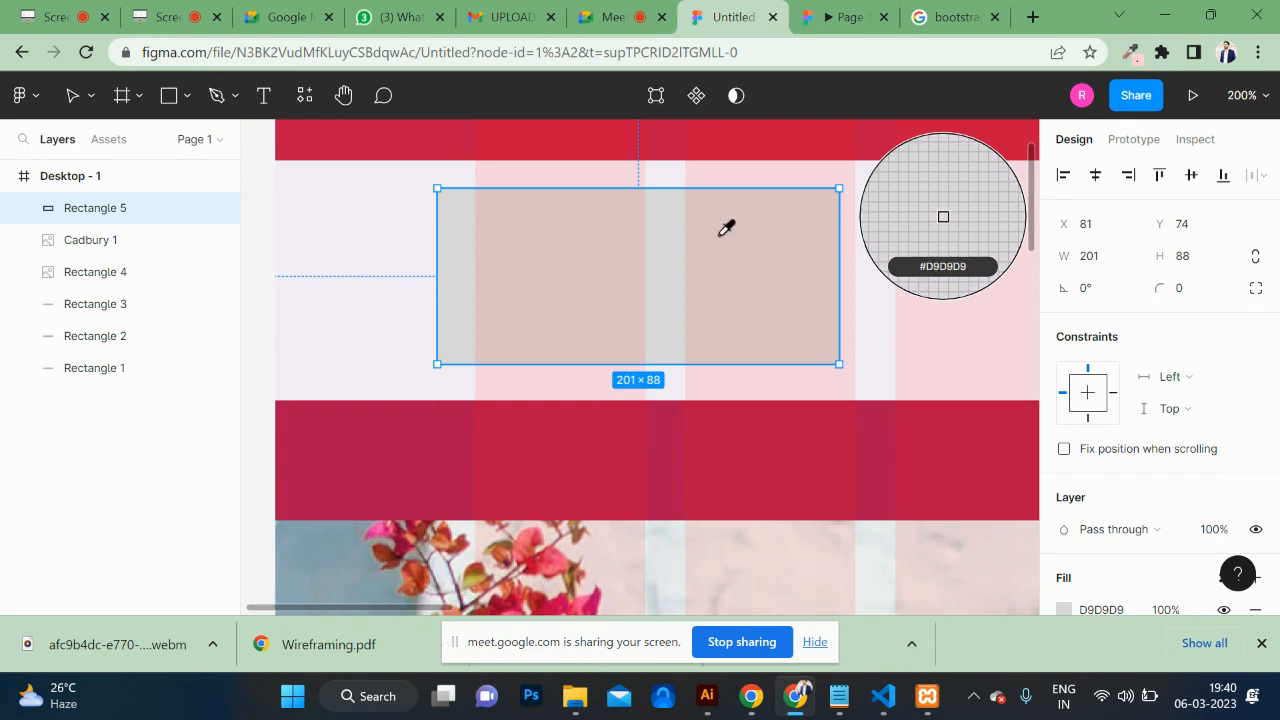
pyautogui.click(650, 140)
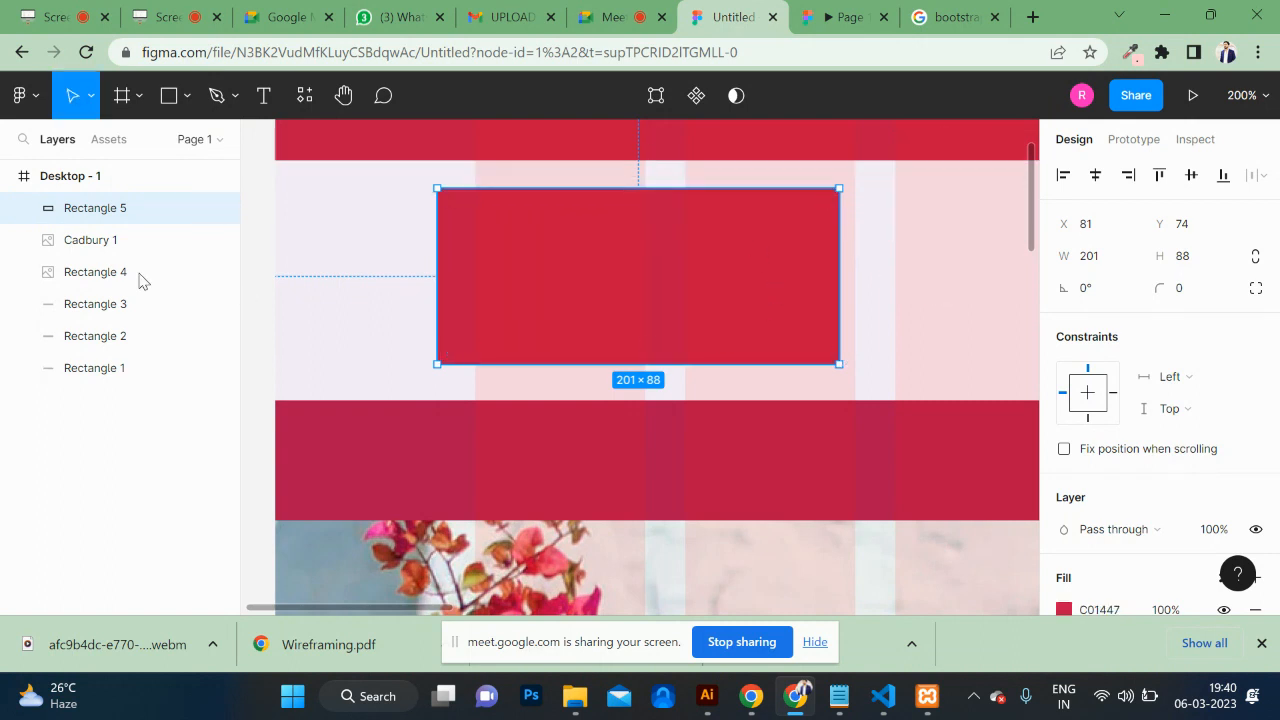
pyautogui.keyDown('shift'); pyautogui.click(100, 252); pyautogui.keyUp('shift')
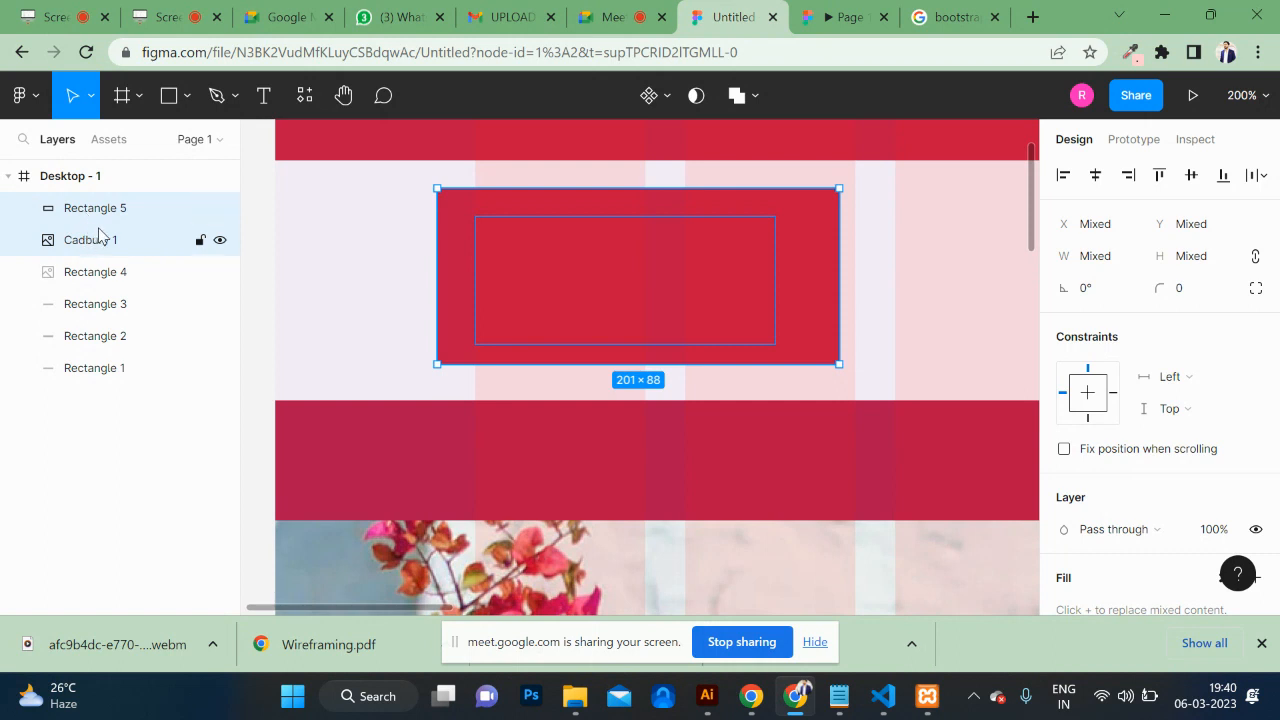
pyautogui.rightClick(725, 310)
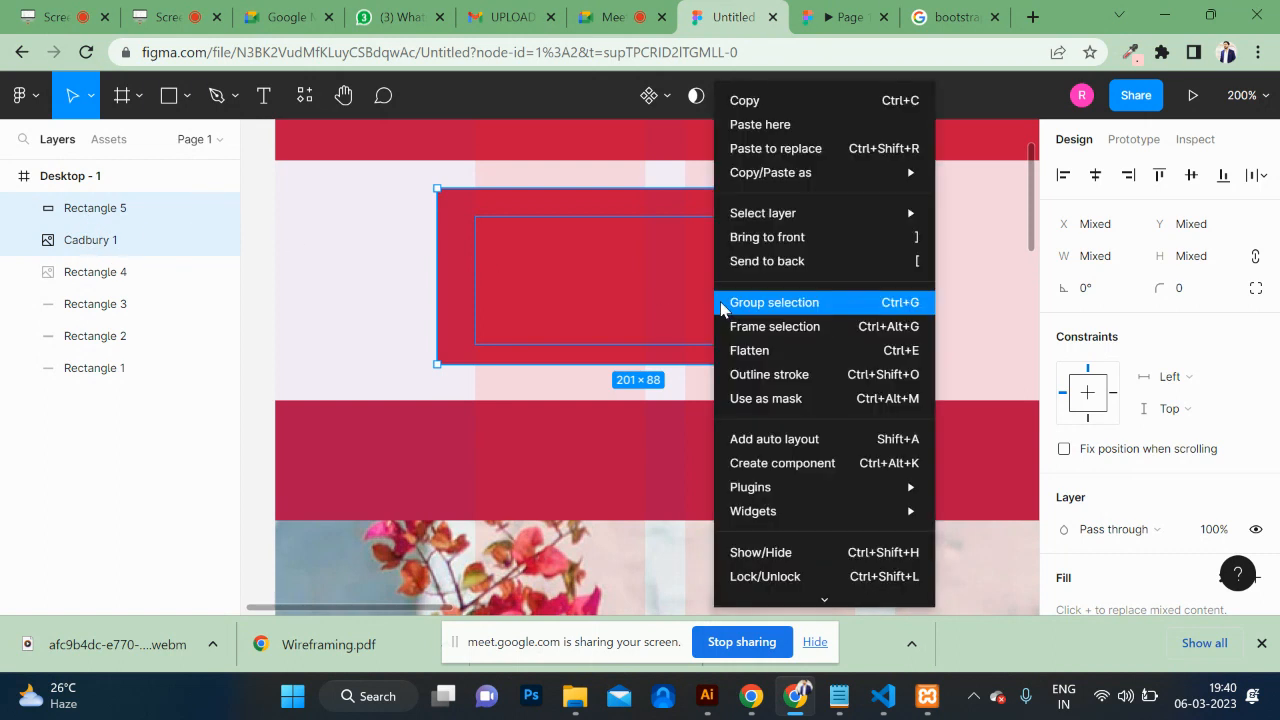
pyautogui.click(779, 399)
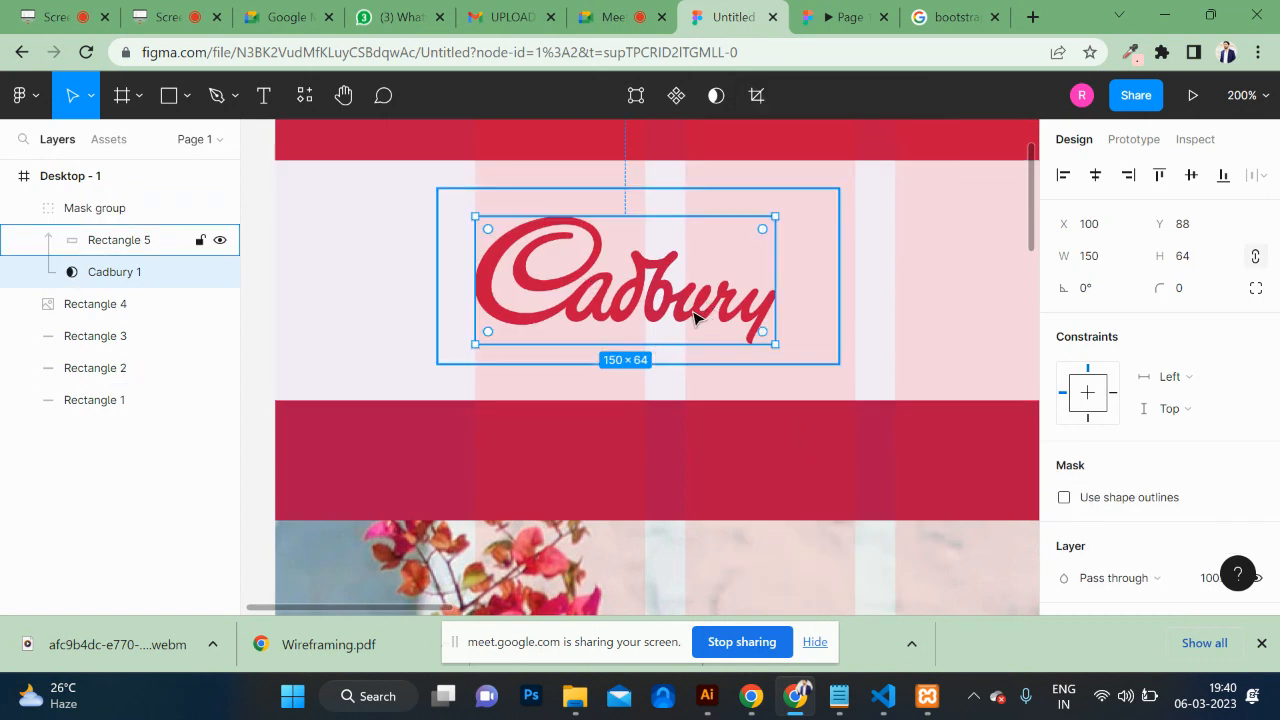
pyautogui.click(695, 316)
# Step: Select the pale header band and view the design at actual size
pyautogui.click(291, 303)
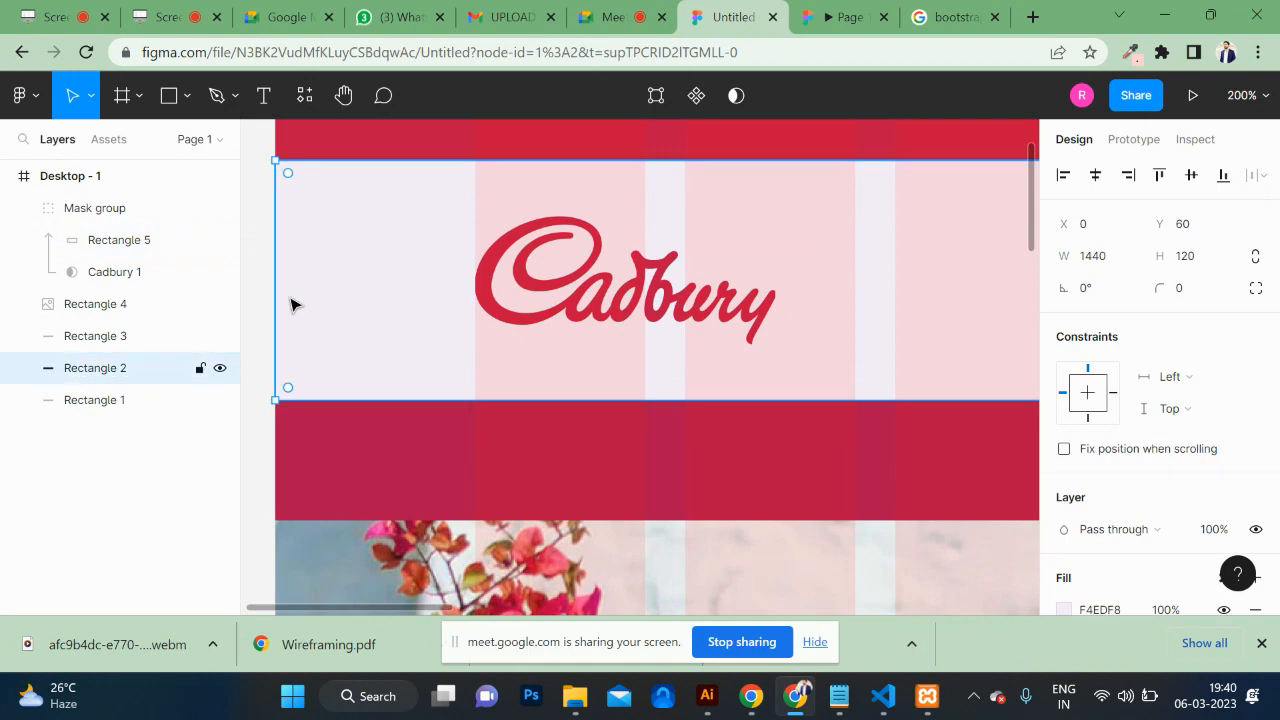
pyautogui.scroll(-5, 663, 297)
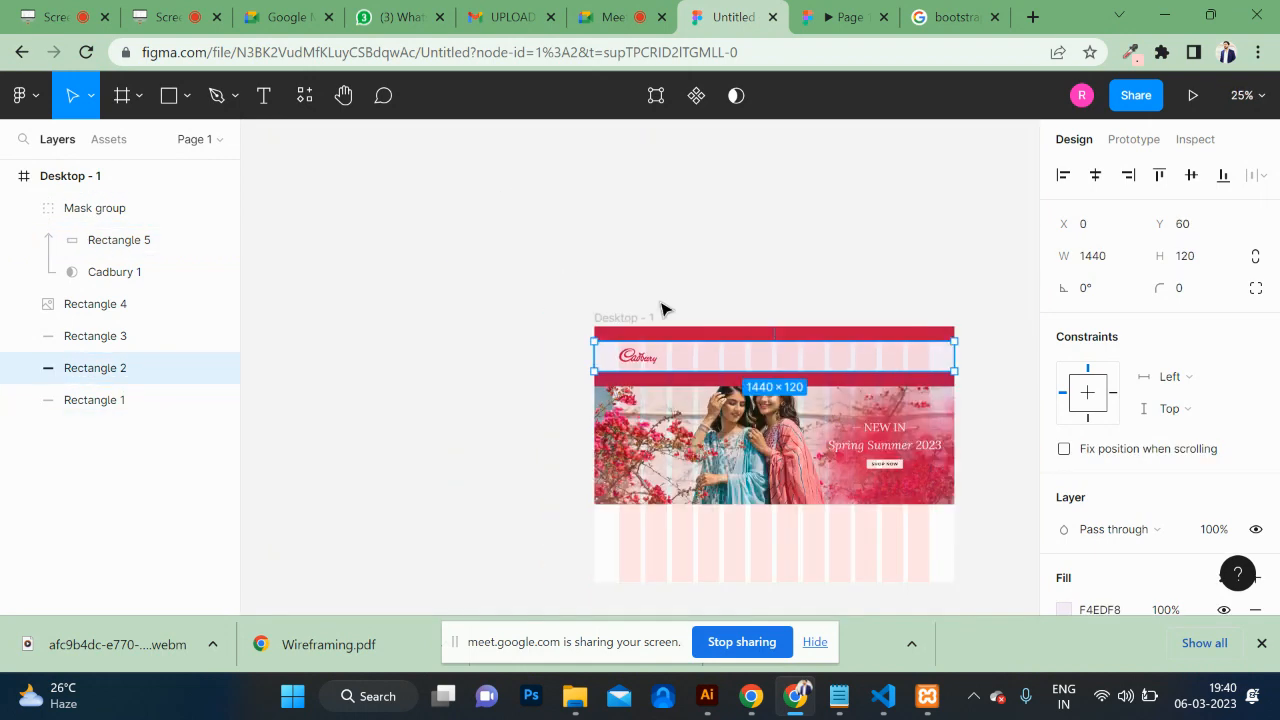
pyautogui.scroll(-3, 766, 406)
pyautogui.hscroll(2, 766, 406)
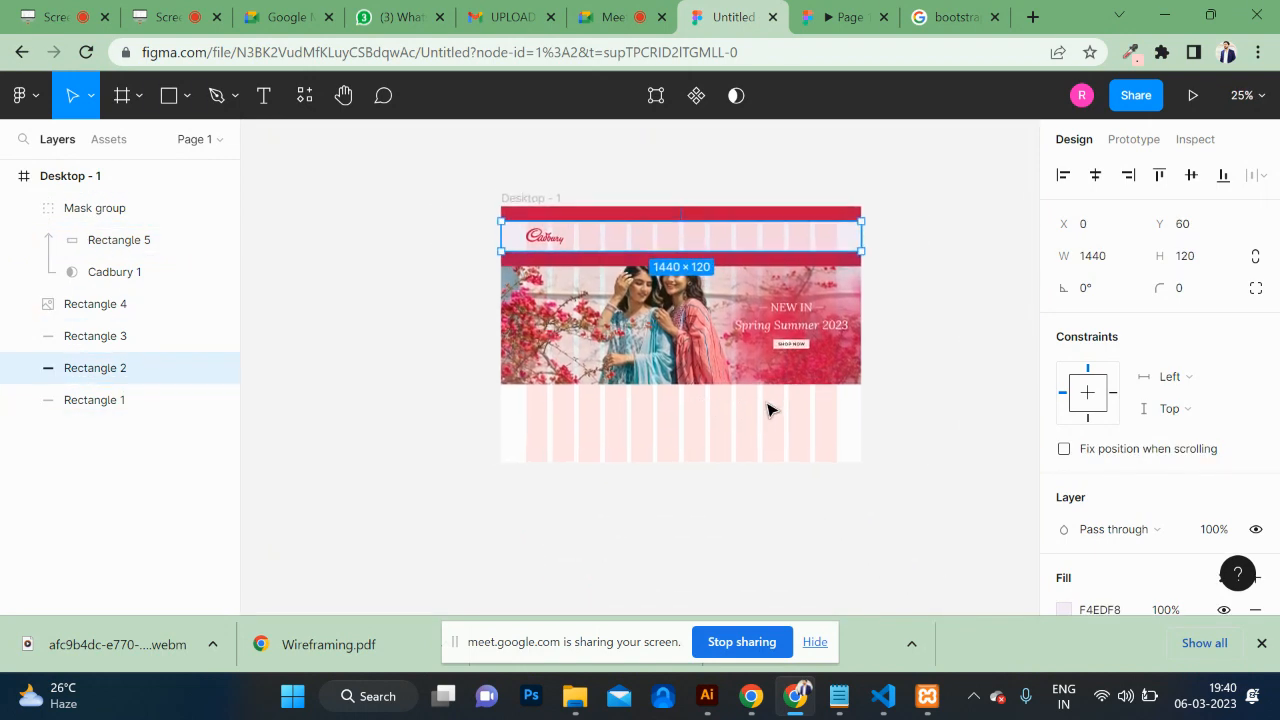
pyautogui.hotkey('shift', '0')
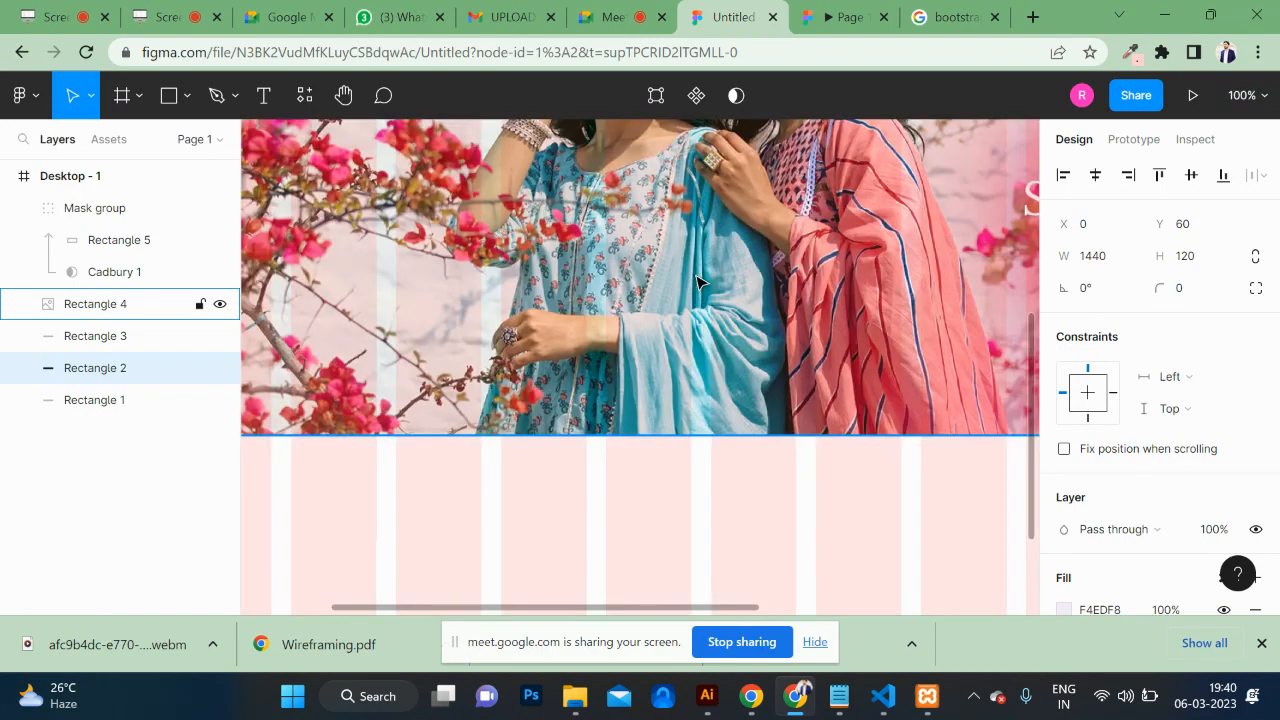
pyautogui.scroll(5, 698, 283)
pyautogui.scroll(-8, 698, 283)
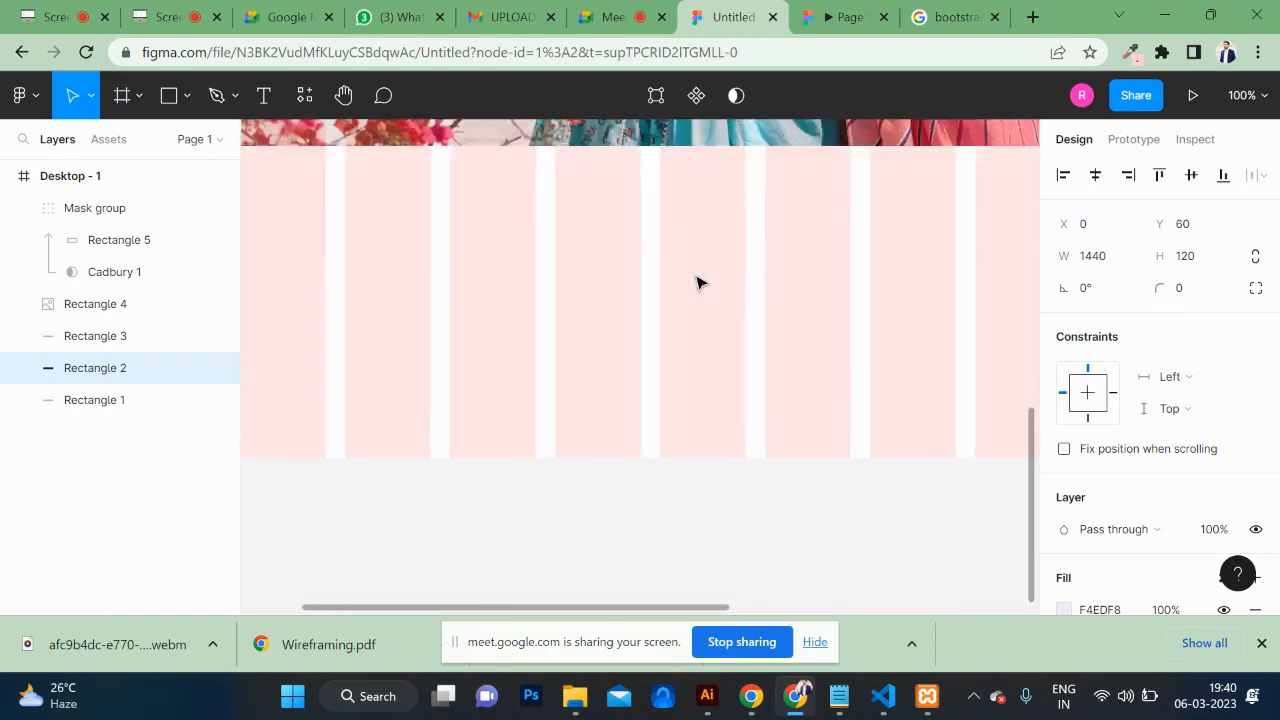
pyautogui.scroll(1, 698, 283)
pyautogui.scroll(-5, 697, 280)
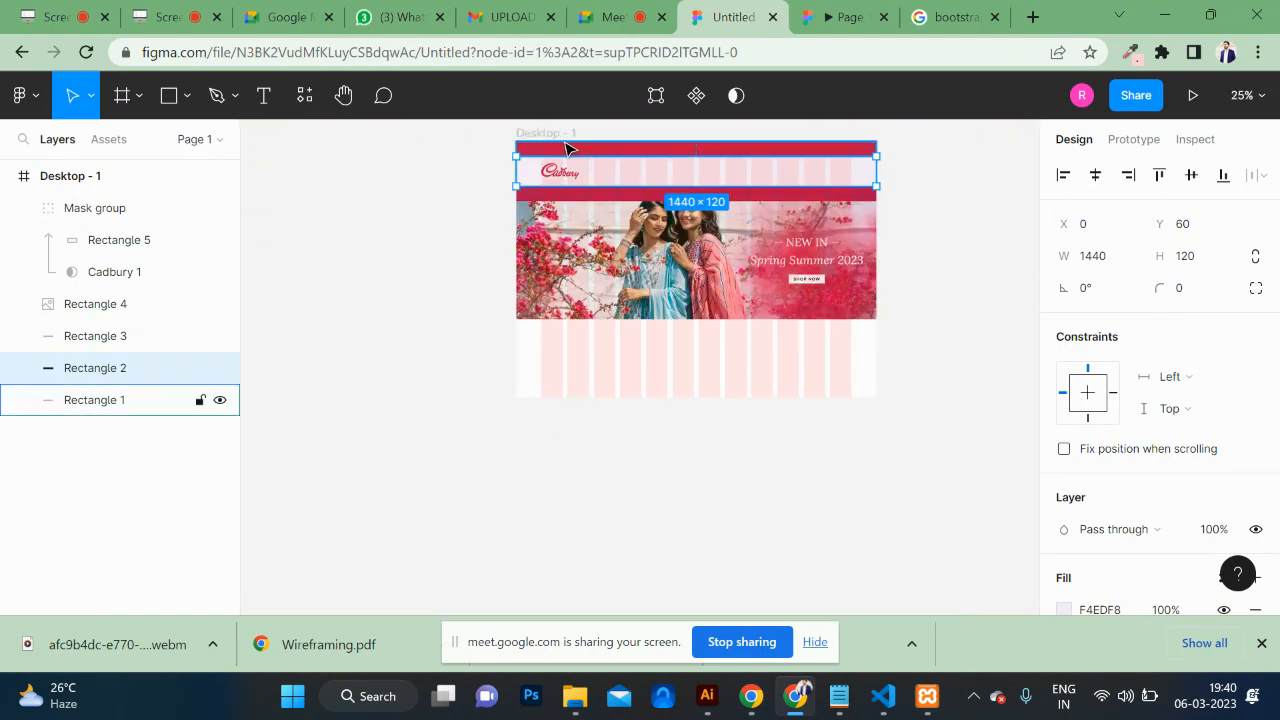
# Step: Increase the Desktop - 1 frame height from 1024 to 2384
pyautogui.click(557, 132)
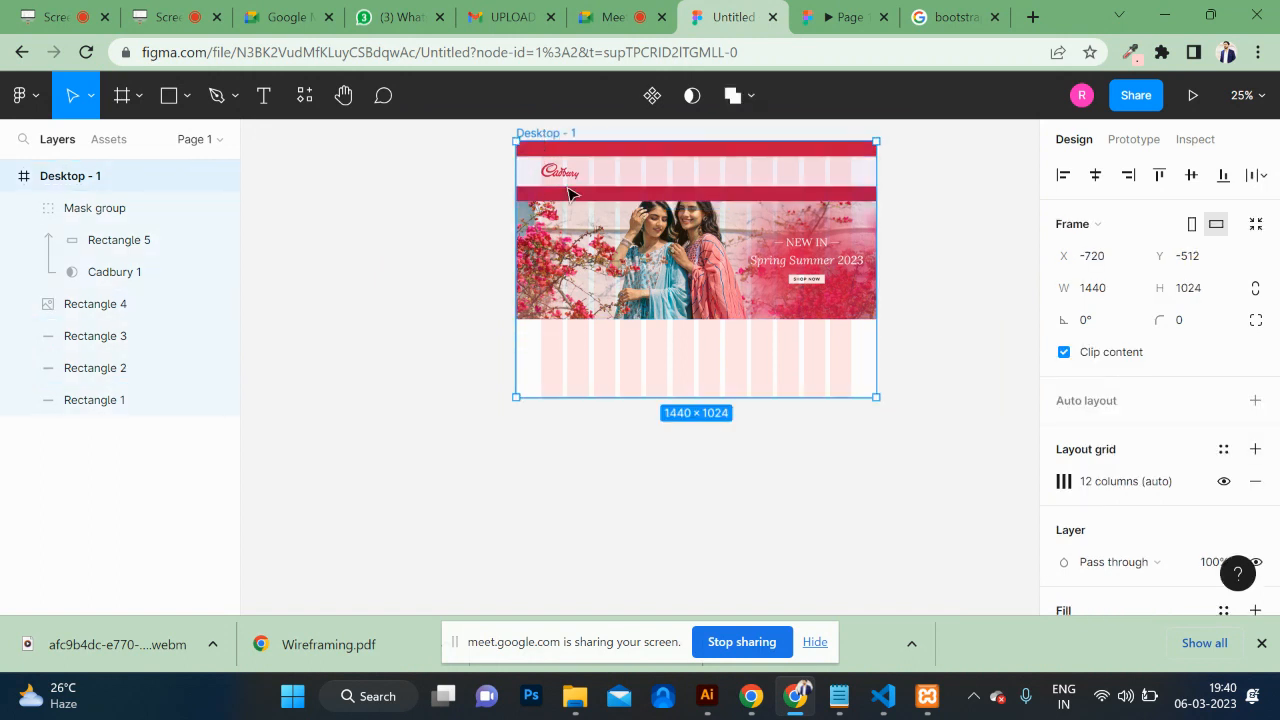
pyautogui.click(1212, 288)
pyautogui.hotkey('shift', 'Up')
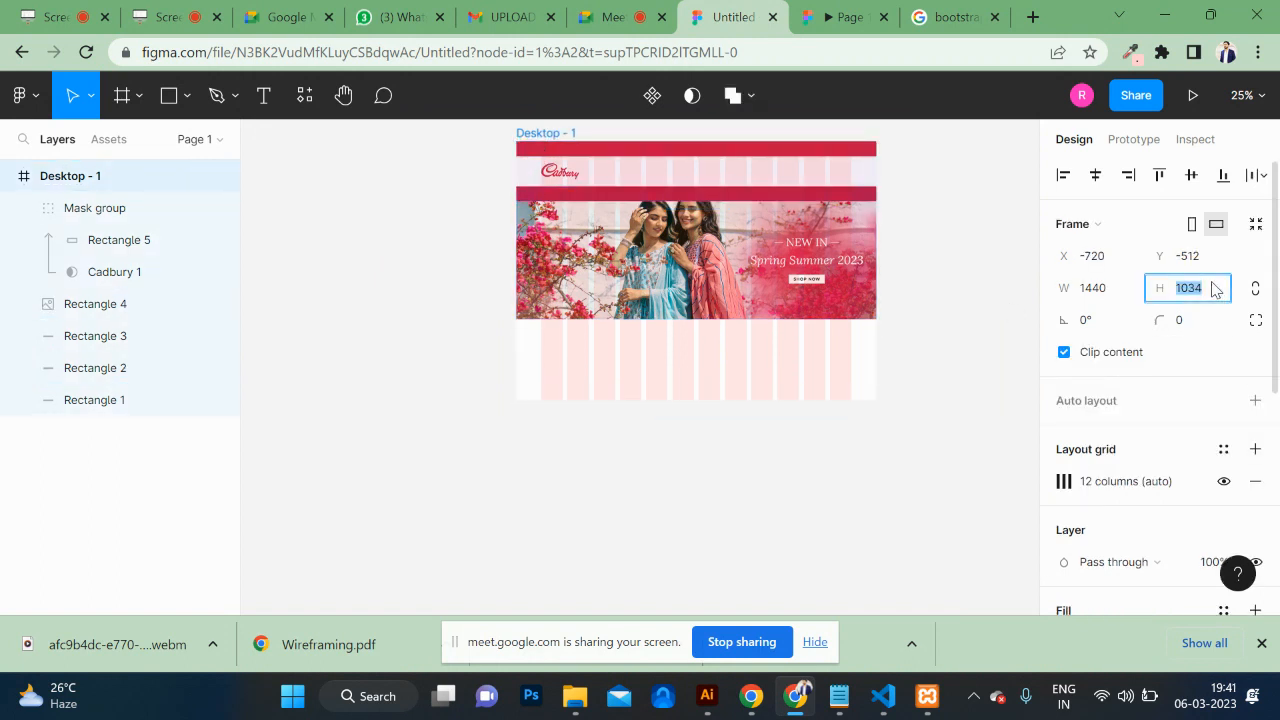
pyautogui.hotkey('shift', 'Up')
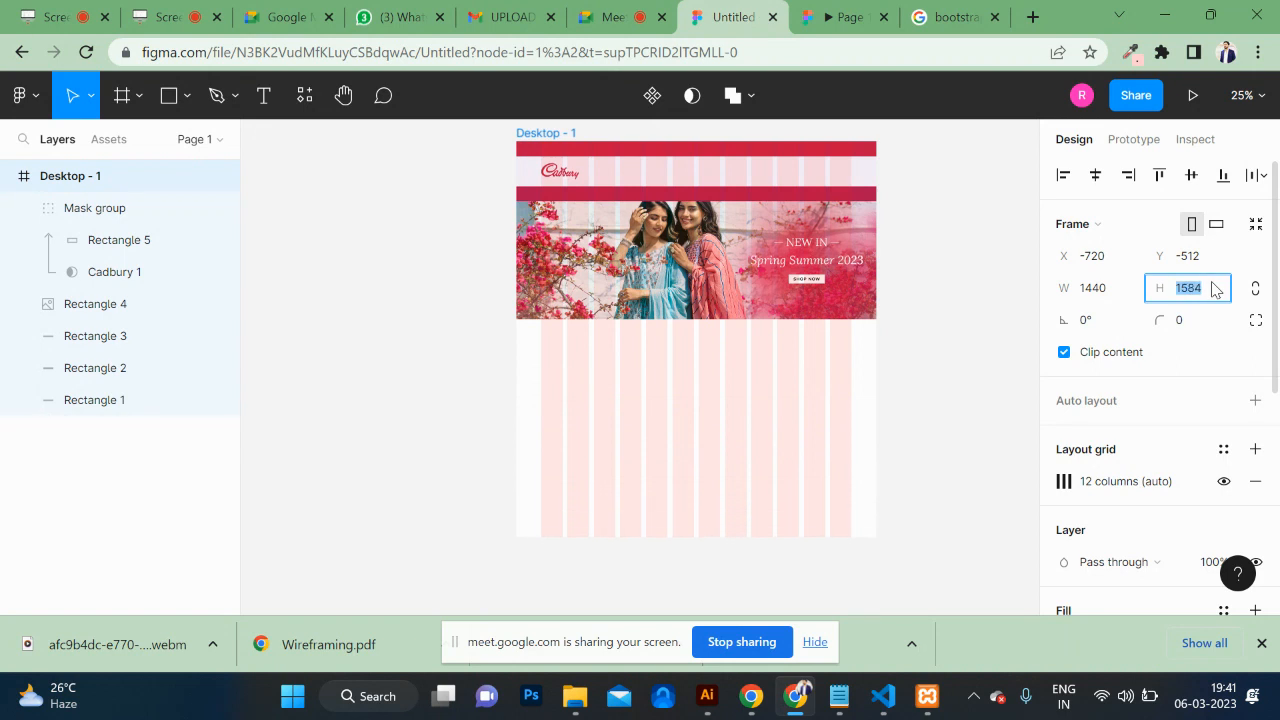
pyautogui.hotkey('shift', 'Up')
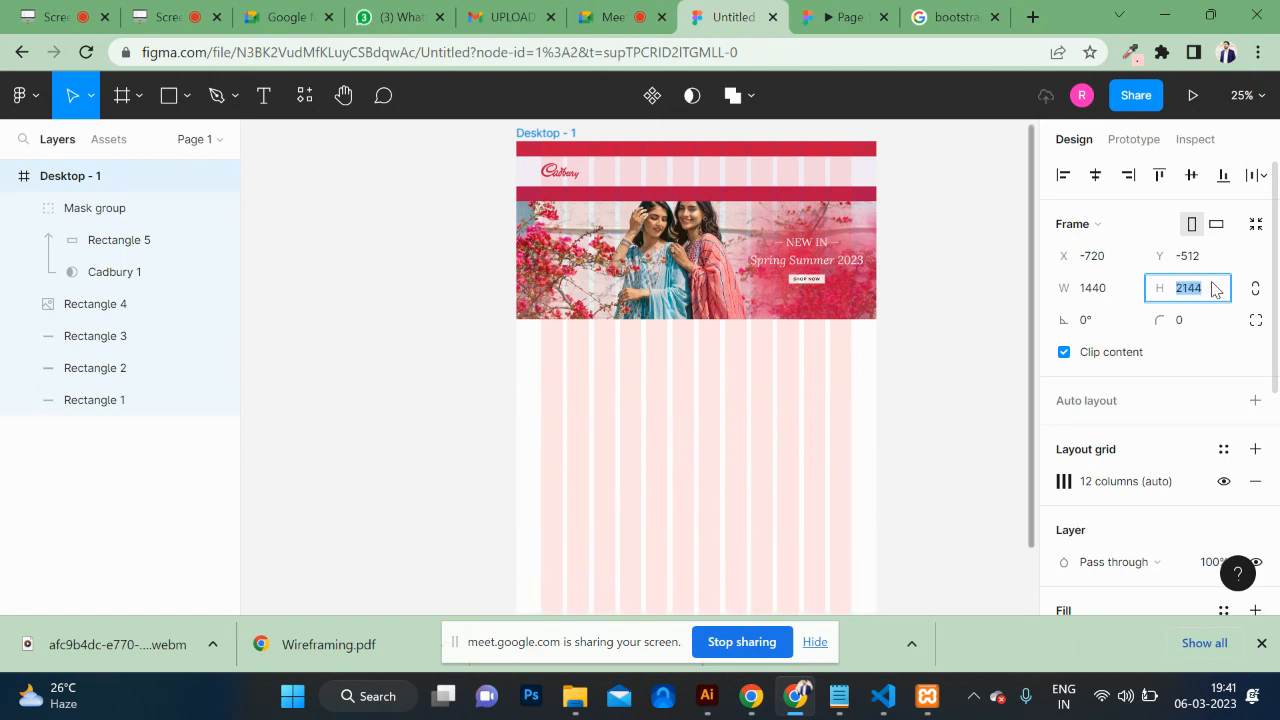
pyautogui.hscroll(3, 737, 323)
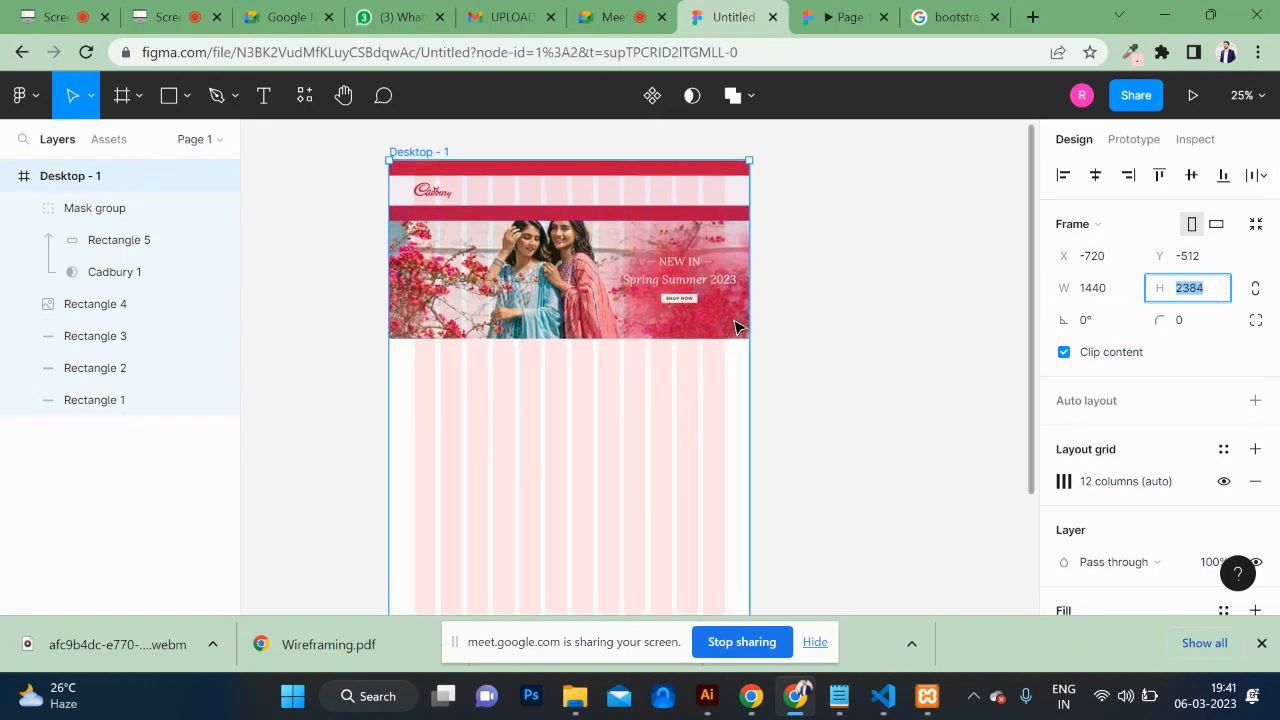
pyautogui.scroll(6, 497, 233)
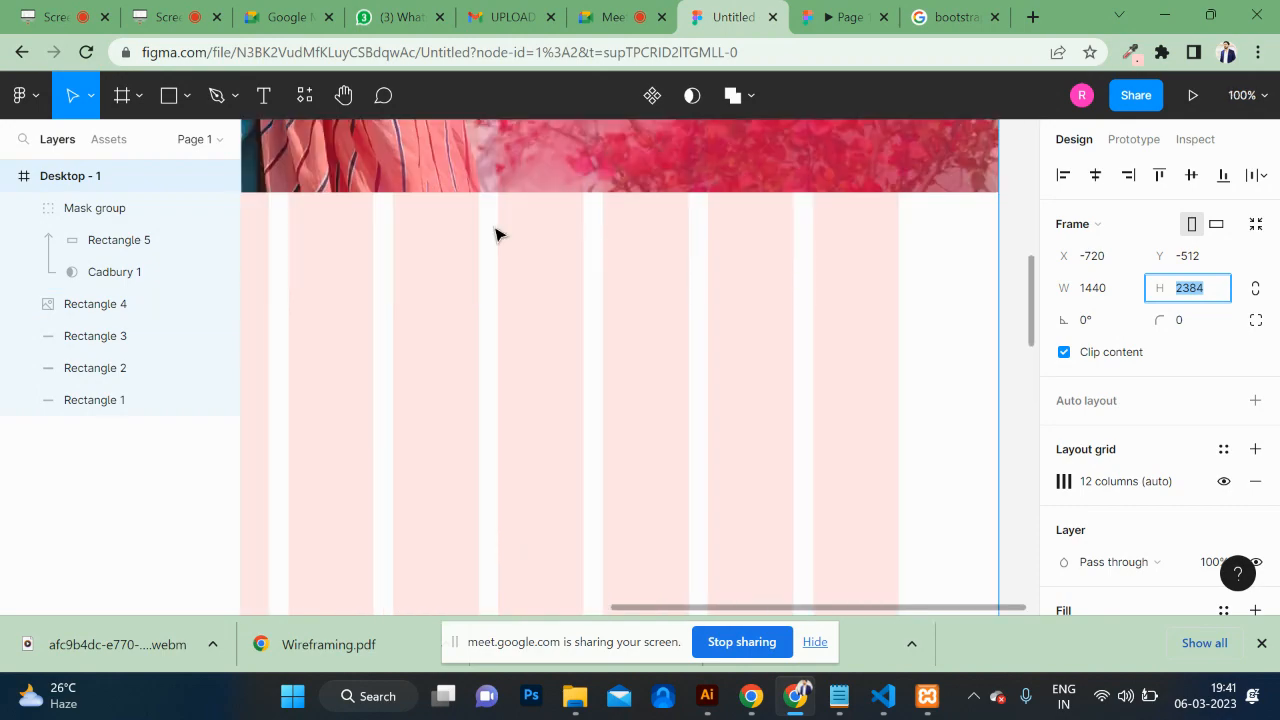
pyautogui.hscroll(-4, 497, 233)
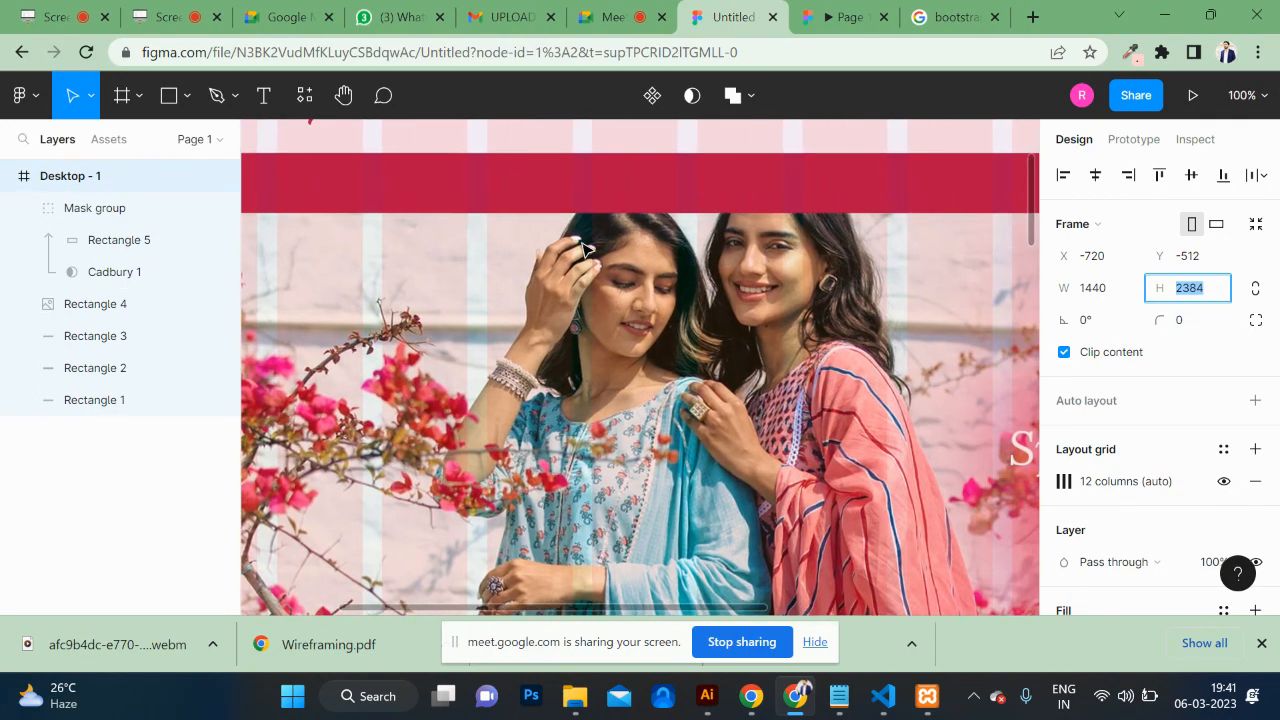
# Step: Add a text layer on the crimson band repeating HOME eight times
pyautogui.click(263, 95)
pyautogui.click(462, 190)
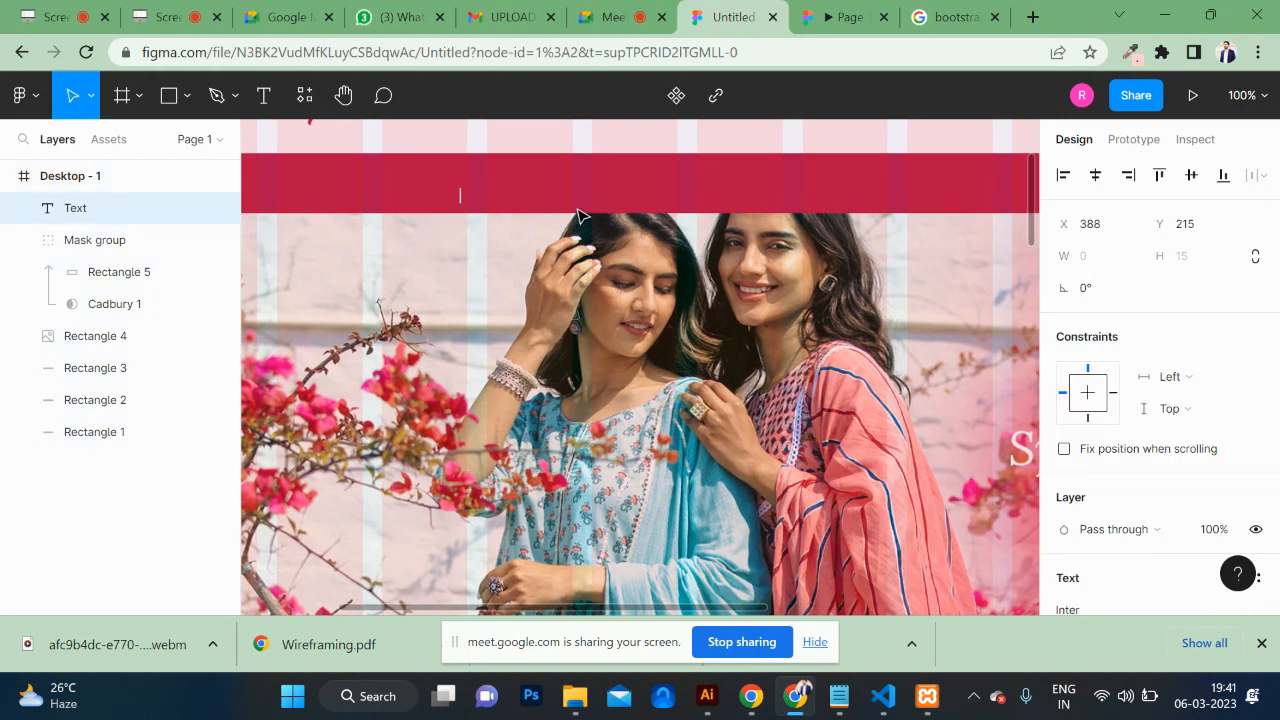
pyautogui.press('capslock')
pyautogui.write('HOME')
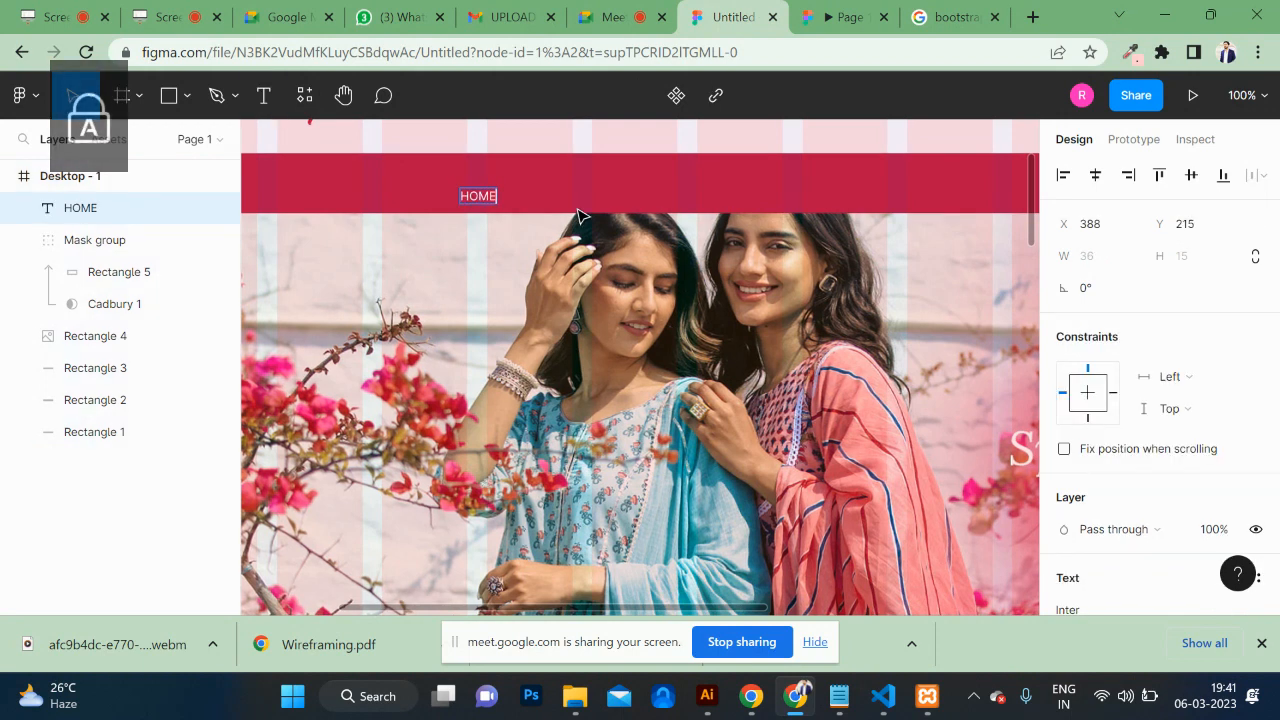
pyautogui.press('Escape')
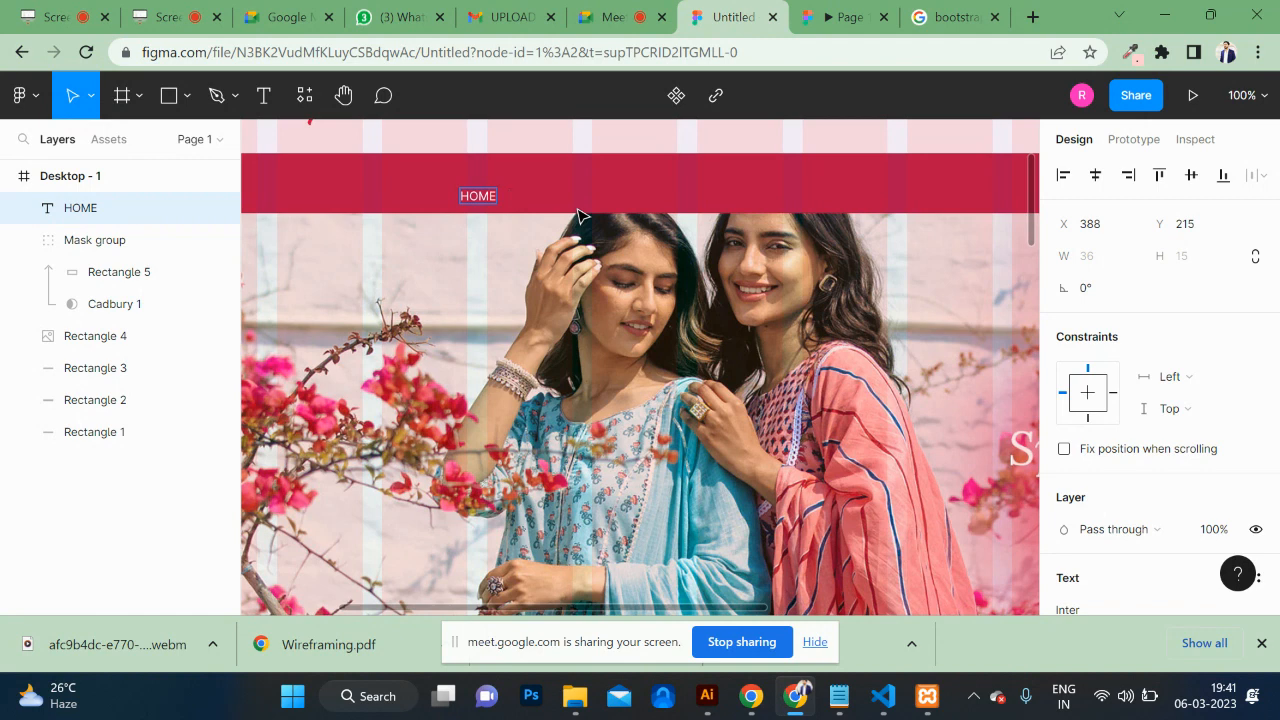
pyautogui.hotkey('ctrl', 'a')
pyautogui.hotkey('ctrl', 'c')
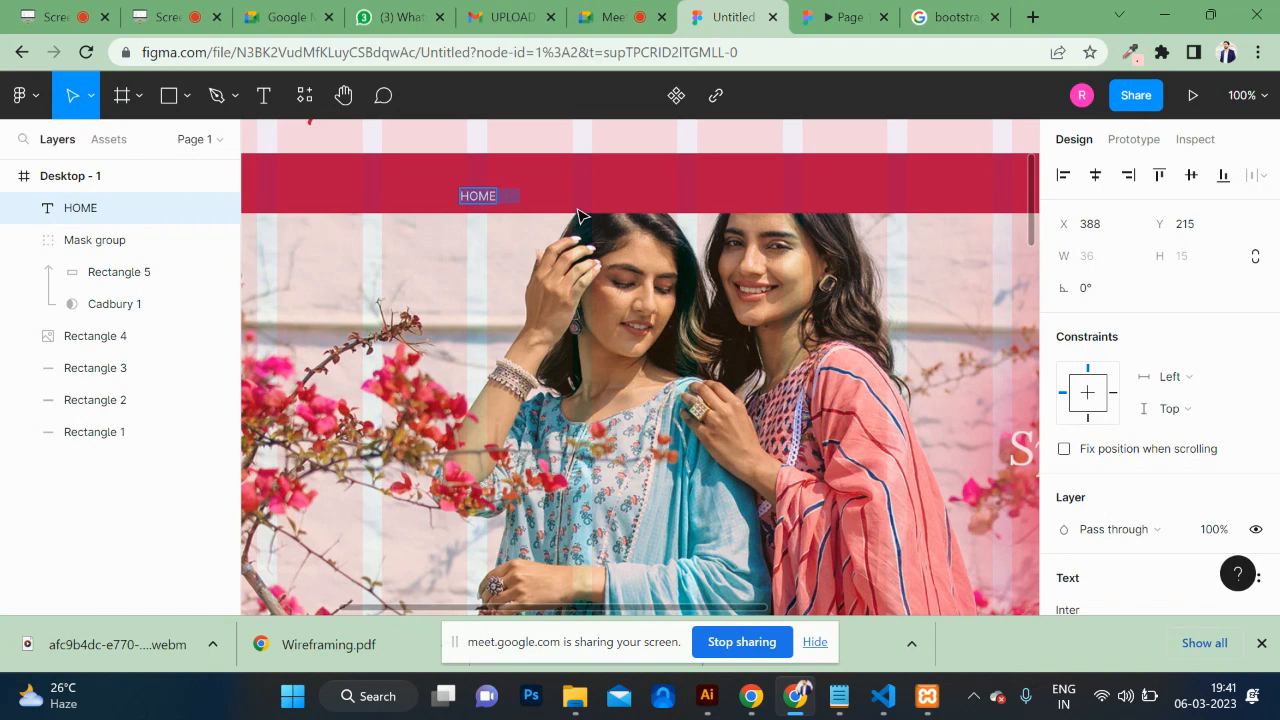
pyautogui.press('Right')
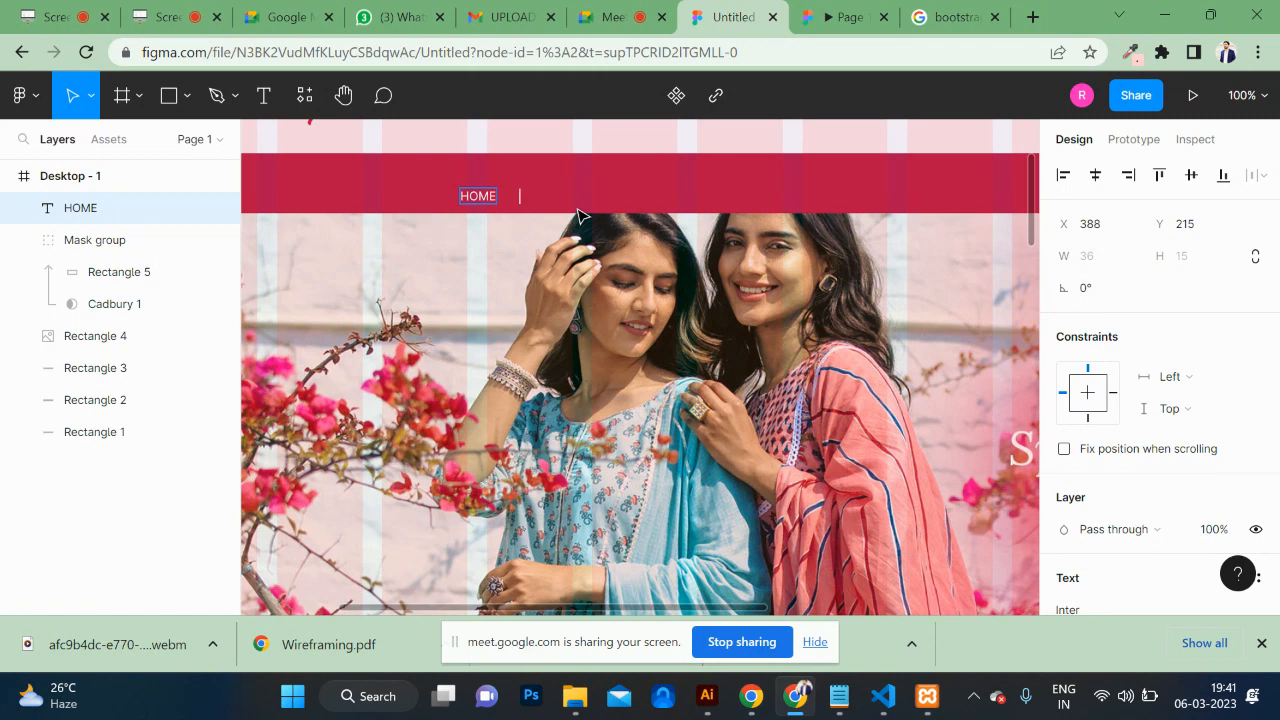
pyautogui.hotkey('ctrl', 'v')
pyautogui.hotkey('ctrl', 'v')
pyautogui.hotkey('ctrl', 'v')
pyautogui.hotkey('ctrl', 'v')
pyautogui.hotkey('ctrl', 'v')
pyautogui.hotkey('ctrl', 'v')
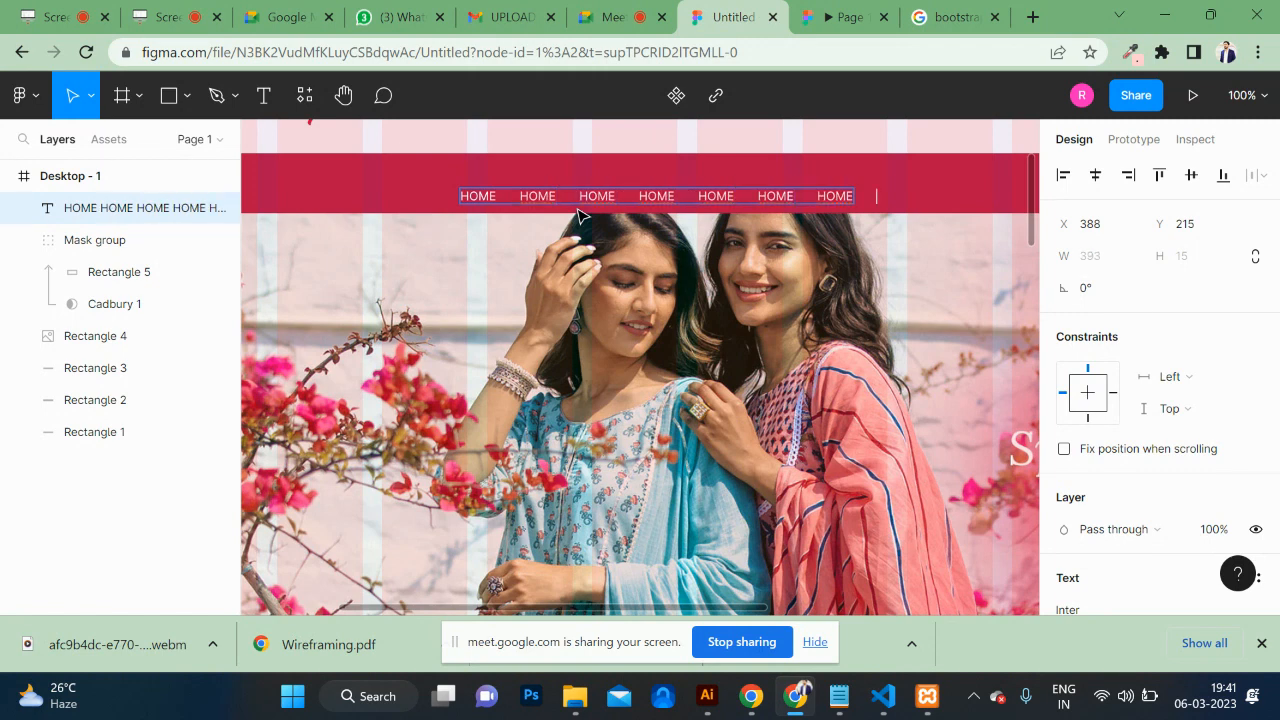
pyautogui.hotkey('ctrl', 'v')
# Step: Set the HOME row to font size 16 and centre it in the crimson nav bar
pyautogui.hotkey('ctrl', 'a')
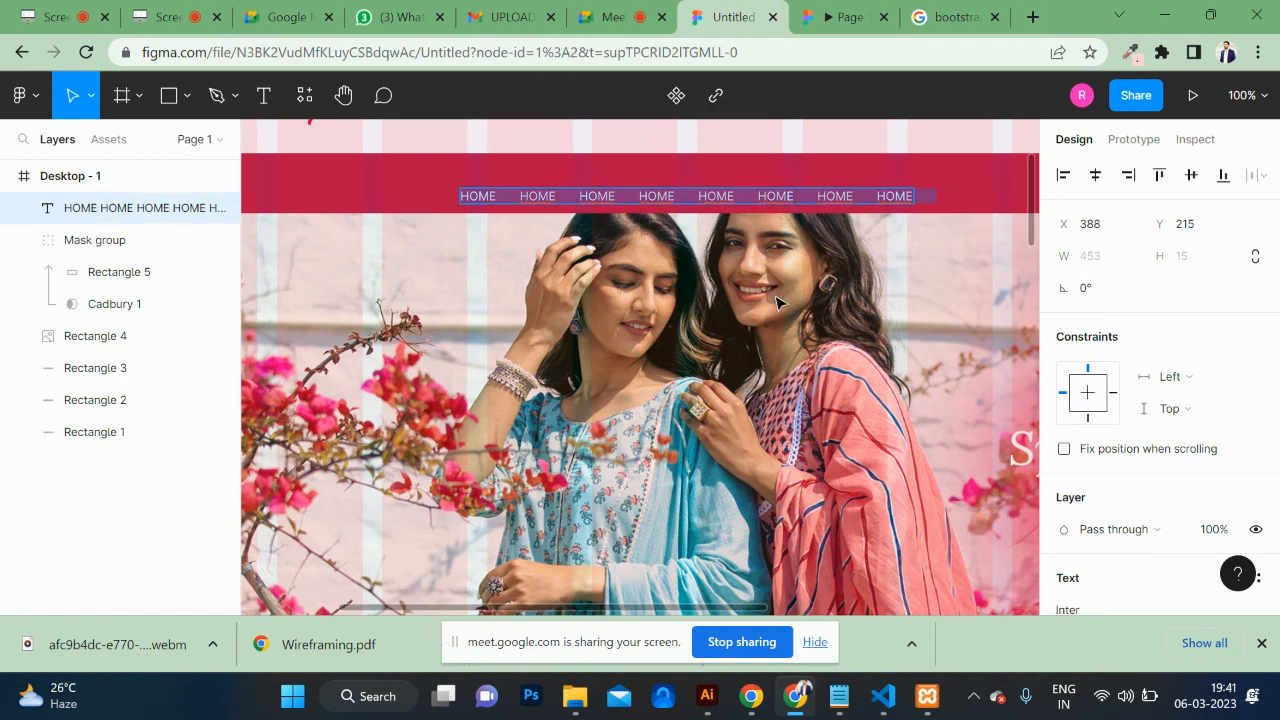
pyautogui.scroll(-5, 1143, 434)
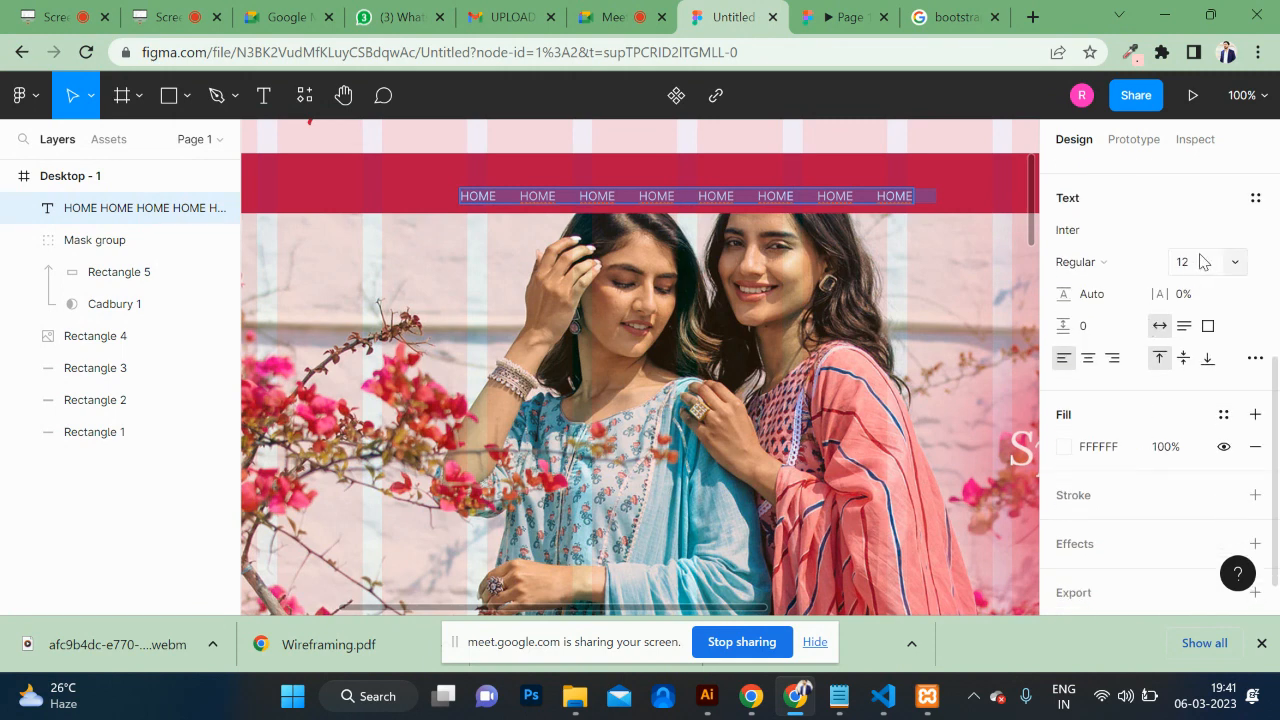
pyautogui.click(1210, 262)
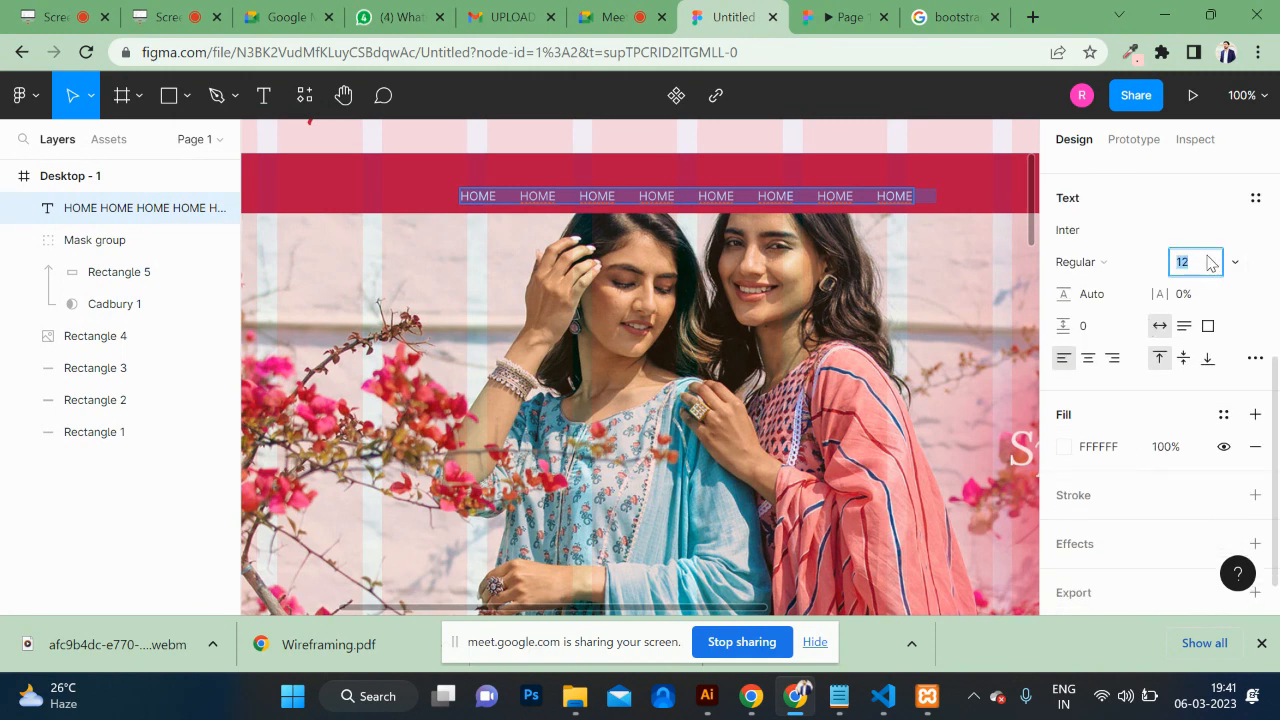
pyautogui.write('16')
pyautogui.press('Return')
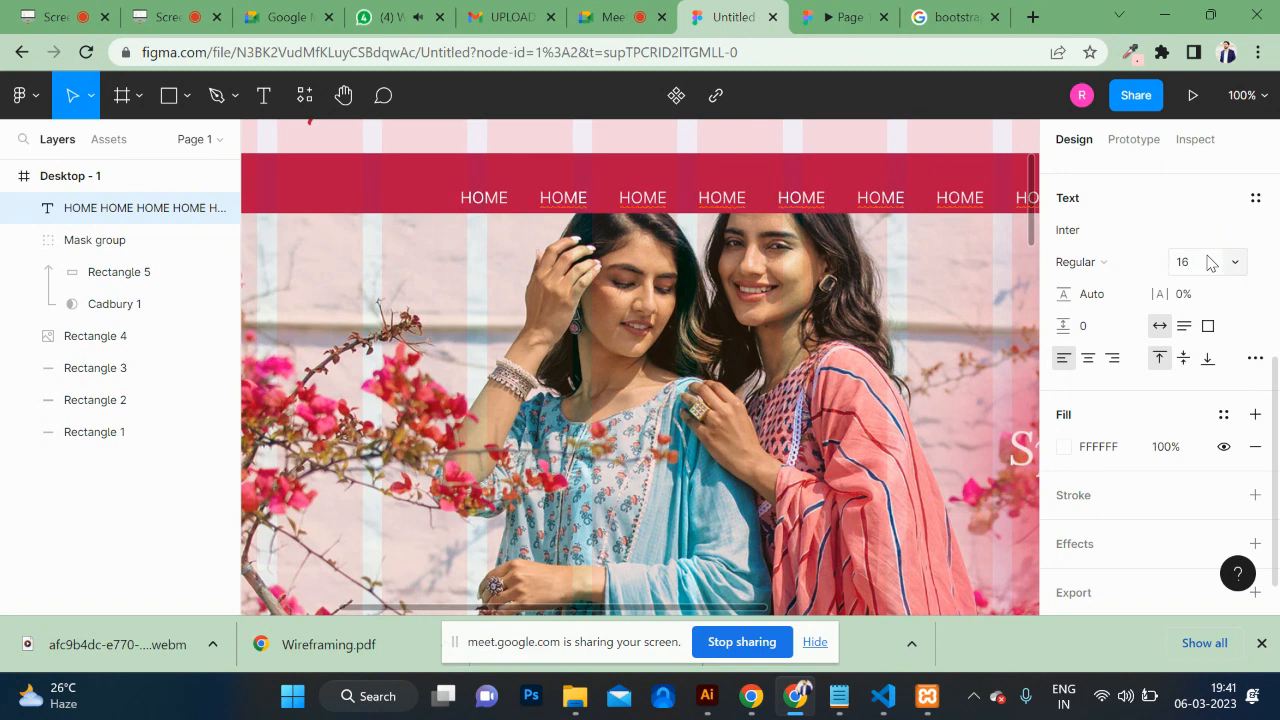
pyautogui.hscroll(5, 902, 377)
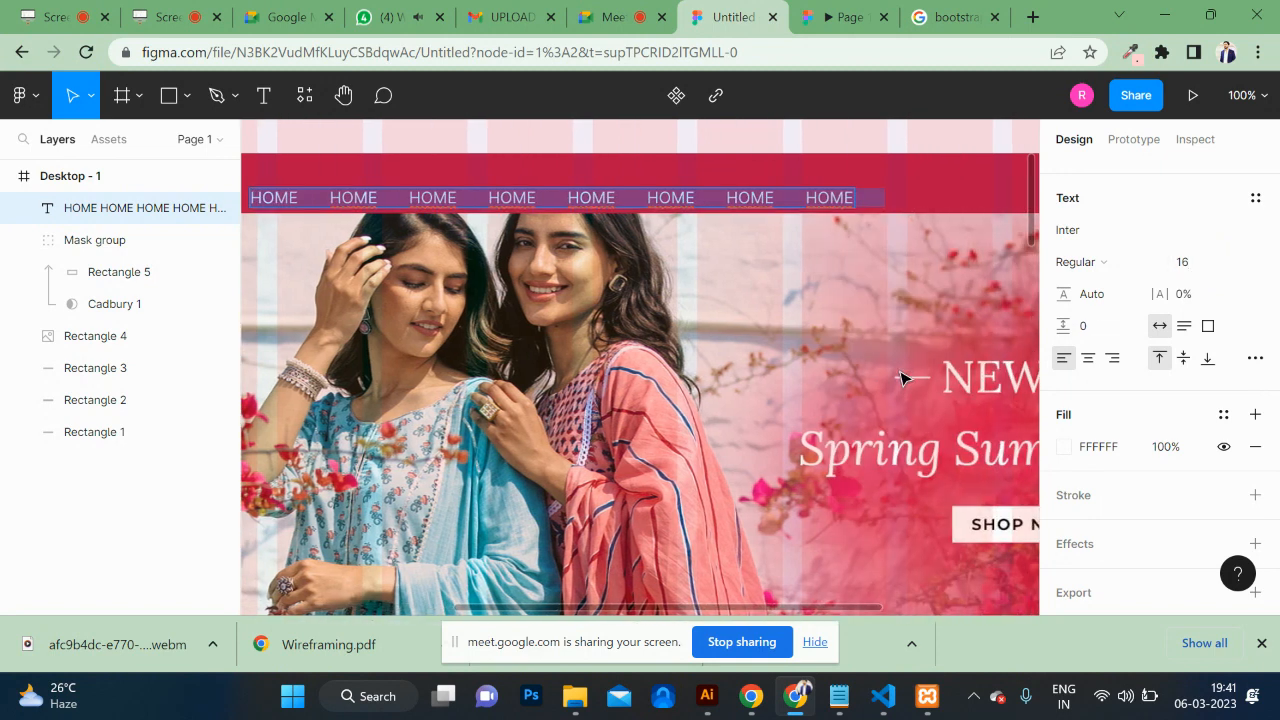
pyautogui.press('Escape')
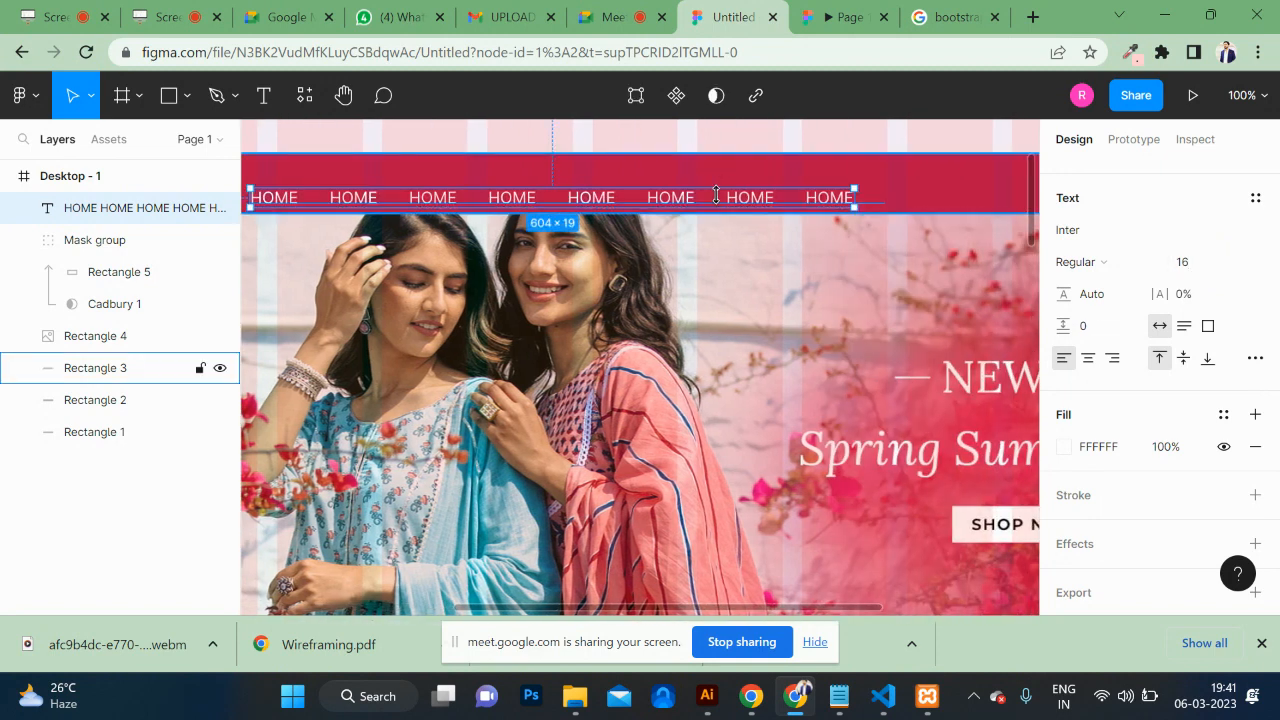
pyautogui.moveTo(722, 205); pyautogui.dragTo(860, 189)
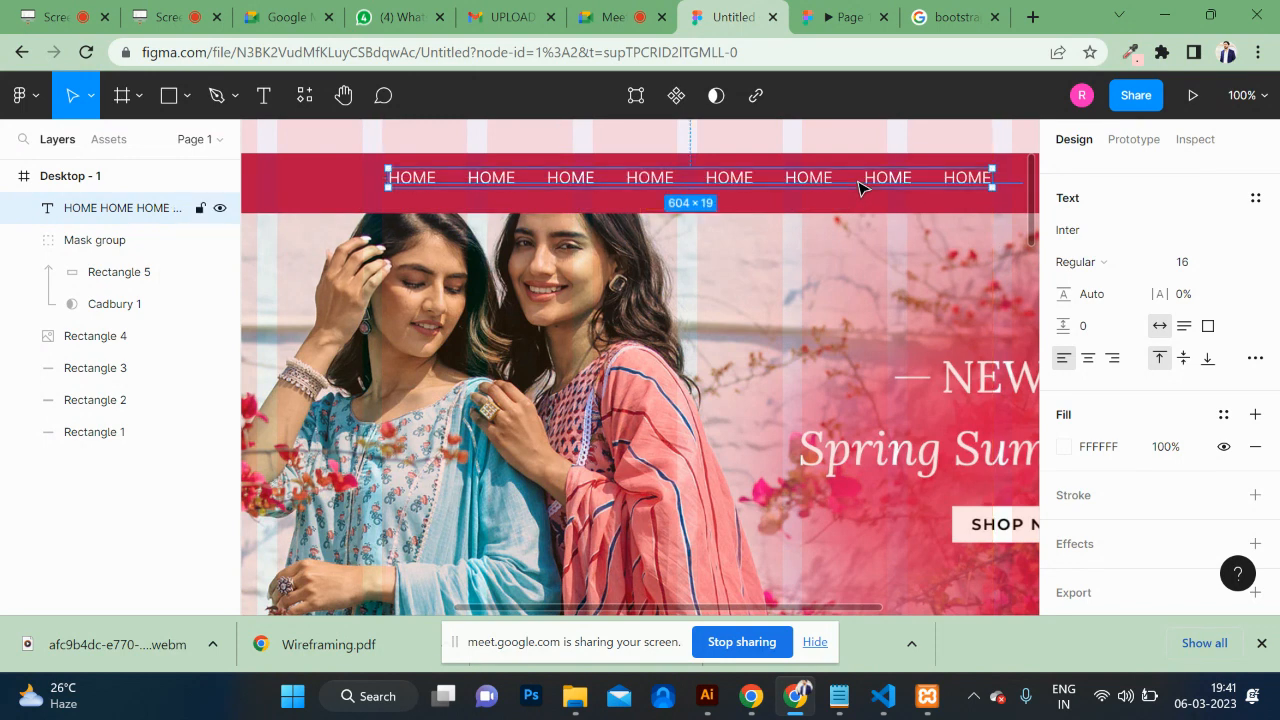
pyautogui.press('Down')
pyautogui.press('Down')
pyautogui.press('Down')
pyautogui.press('Down')
pyautogui.press('Down')
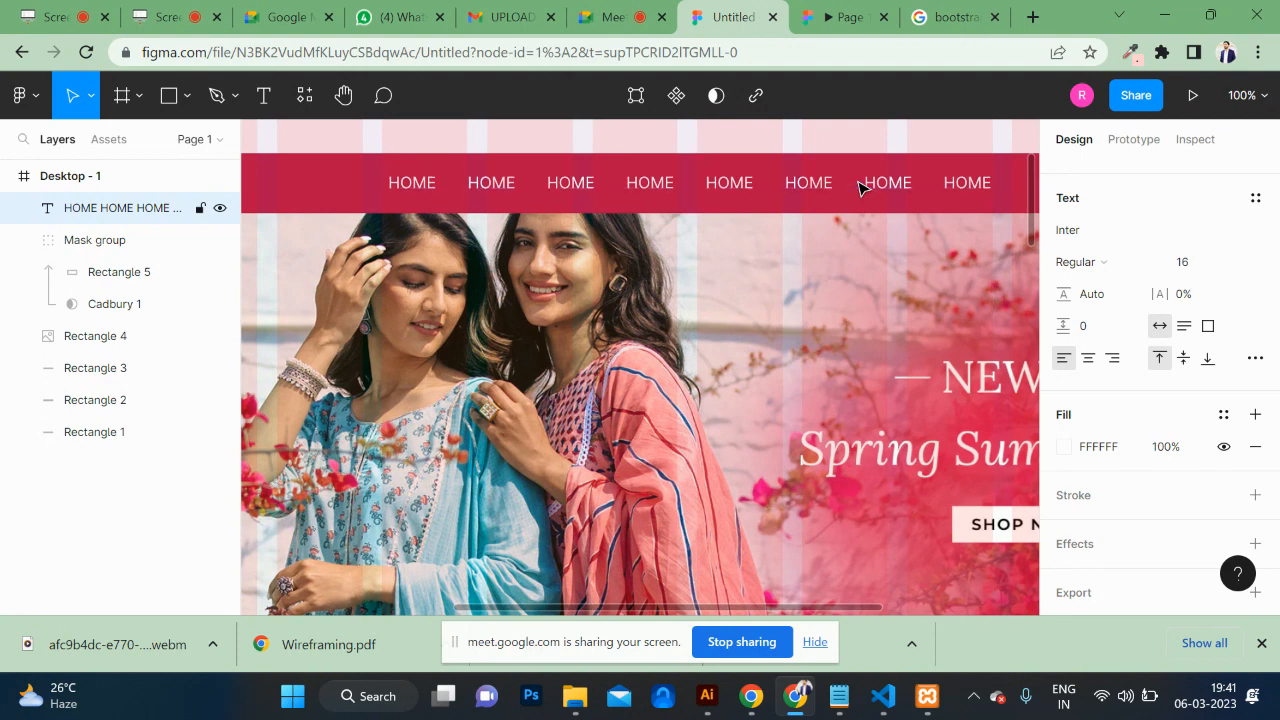
# Step: Rename the nav labels to SUITS, SUMMER WEAR, CAREER, GALLERY, CONTACT US and preview the page
pyautogui.doubleClick(491, 188)
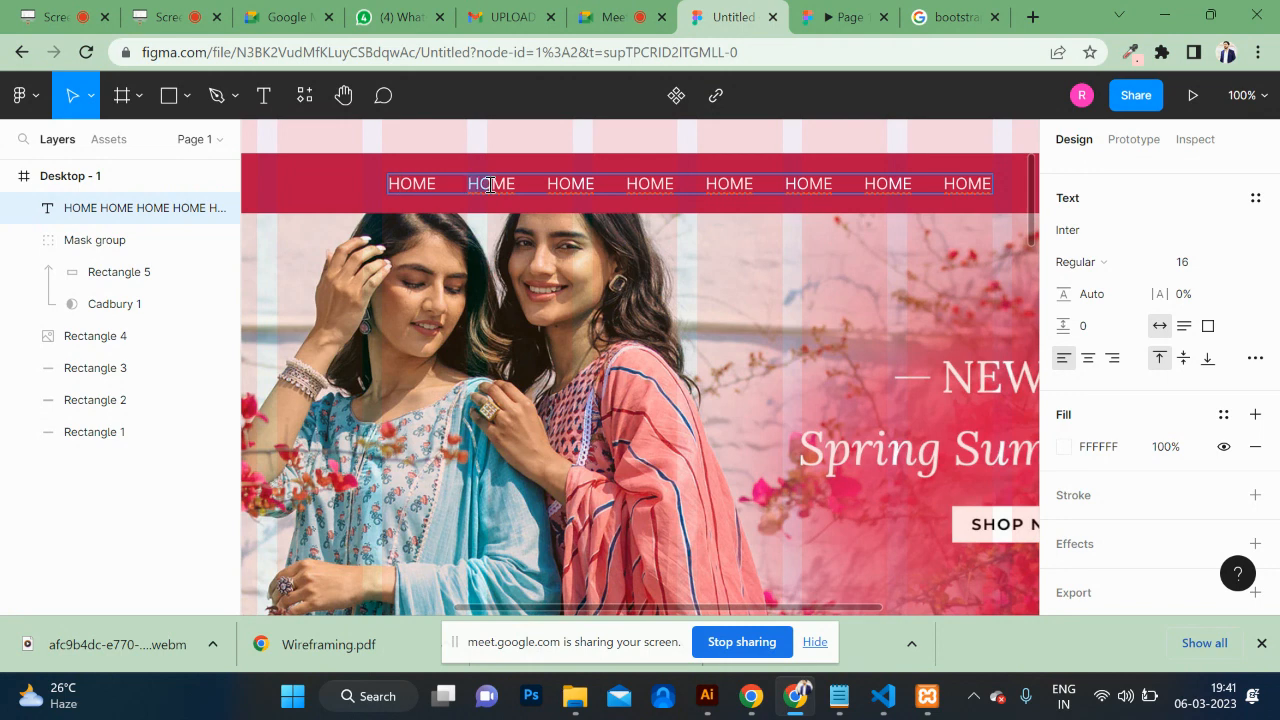
pyautogui.write('SUITS ')
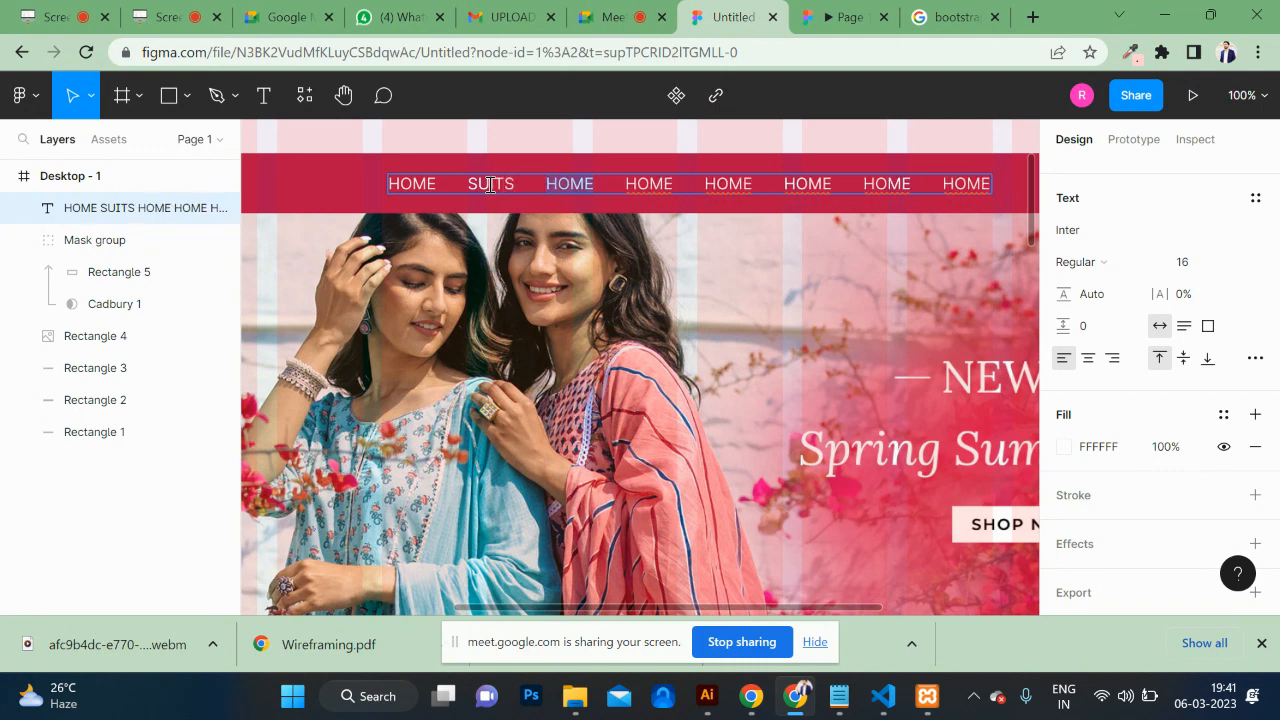
pyautogui.write('SUMMER ')
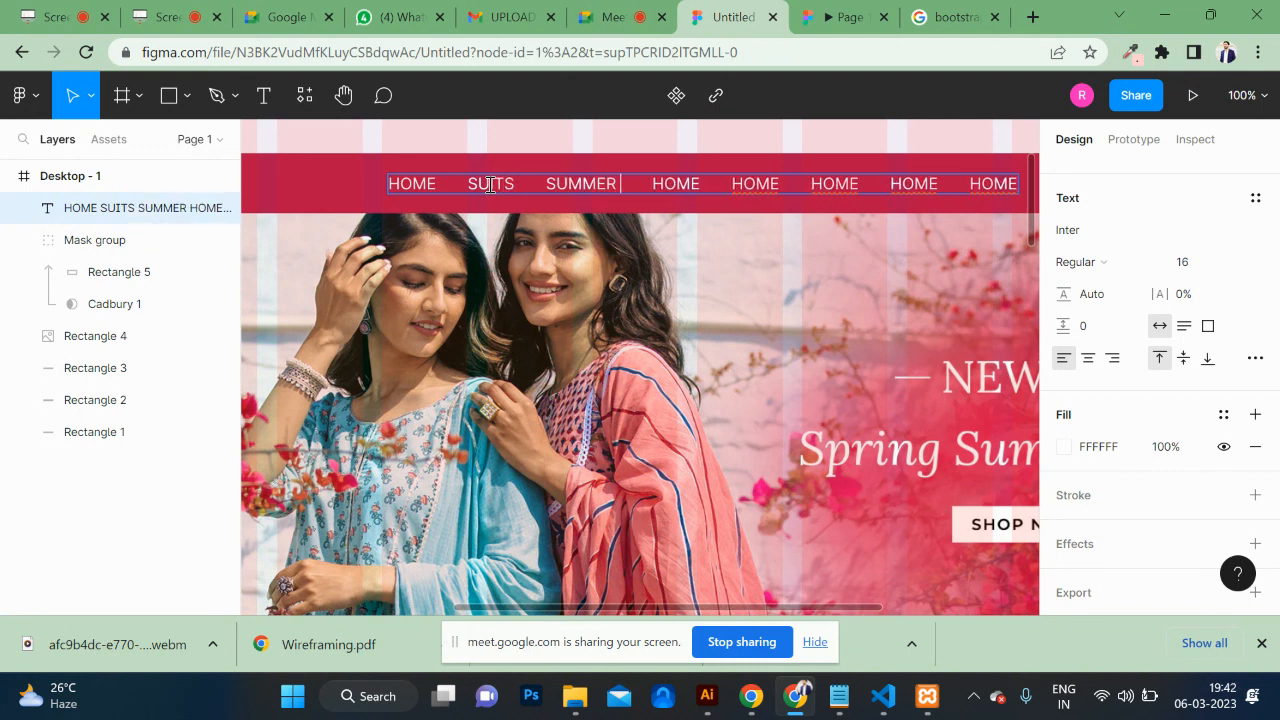
pyautogui.write('WEAR ')
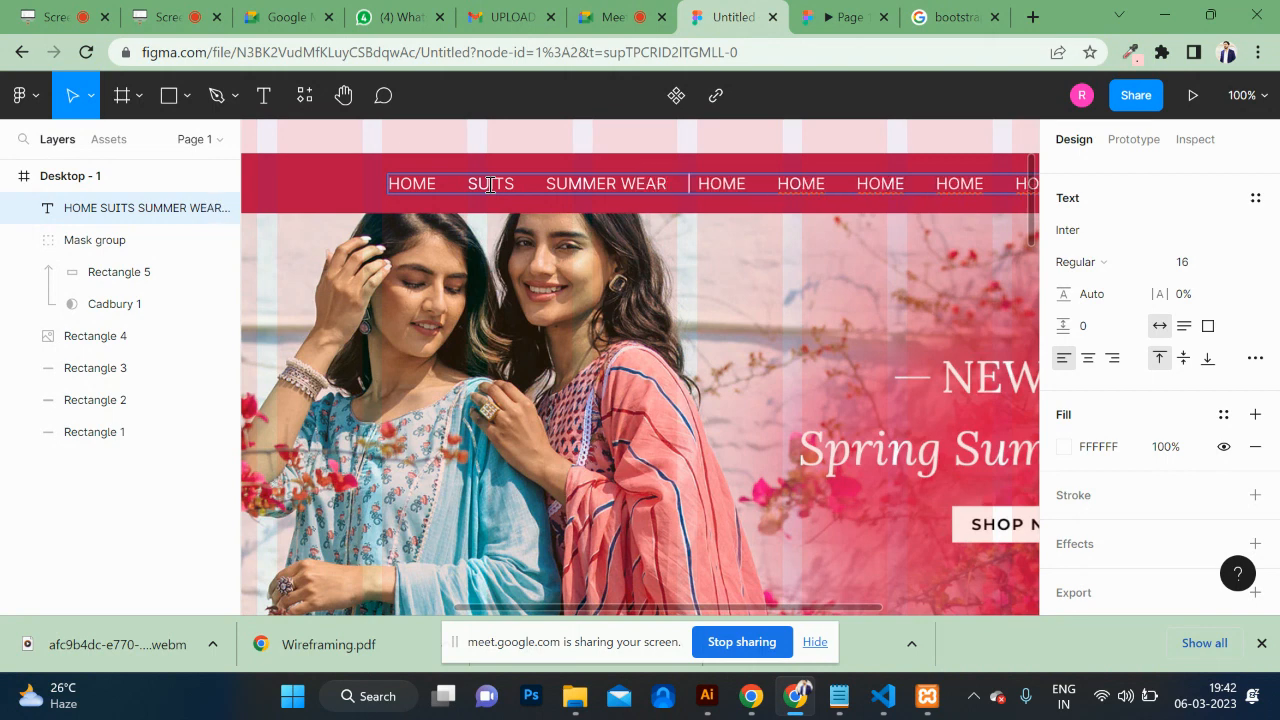
pyautogui.write('CAREER')
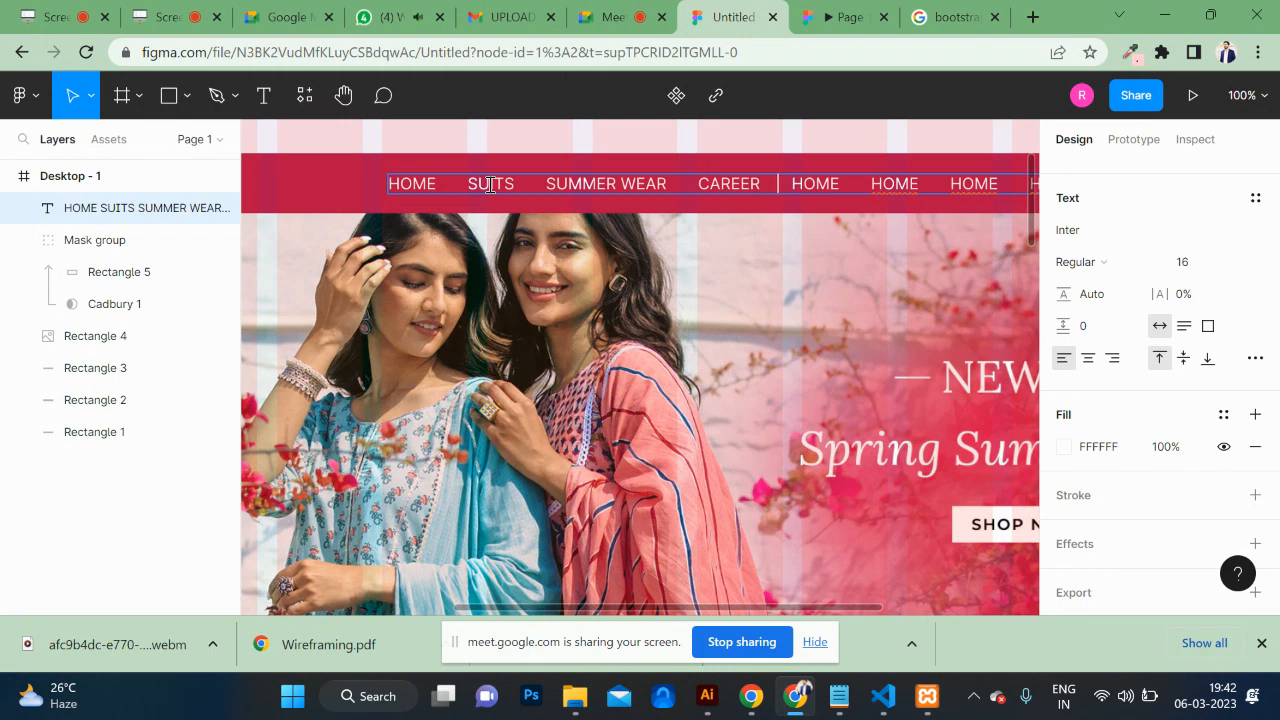
pyautogui.hotkey('ctrl', 'shift', 'Right')
pyautogui.hotkey('ctrl', 'shift', 'Right')
pyautogui.hotkey('ctrl', 'shift', 'Right')
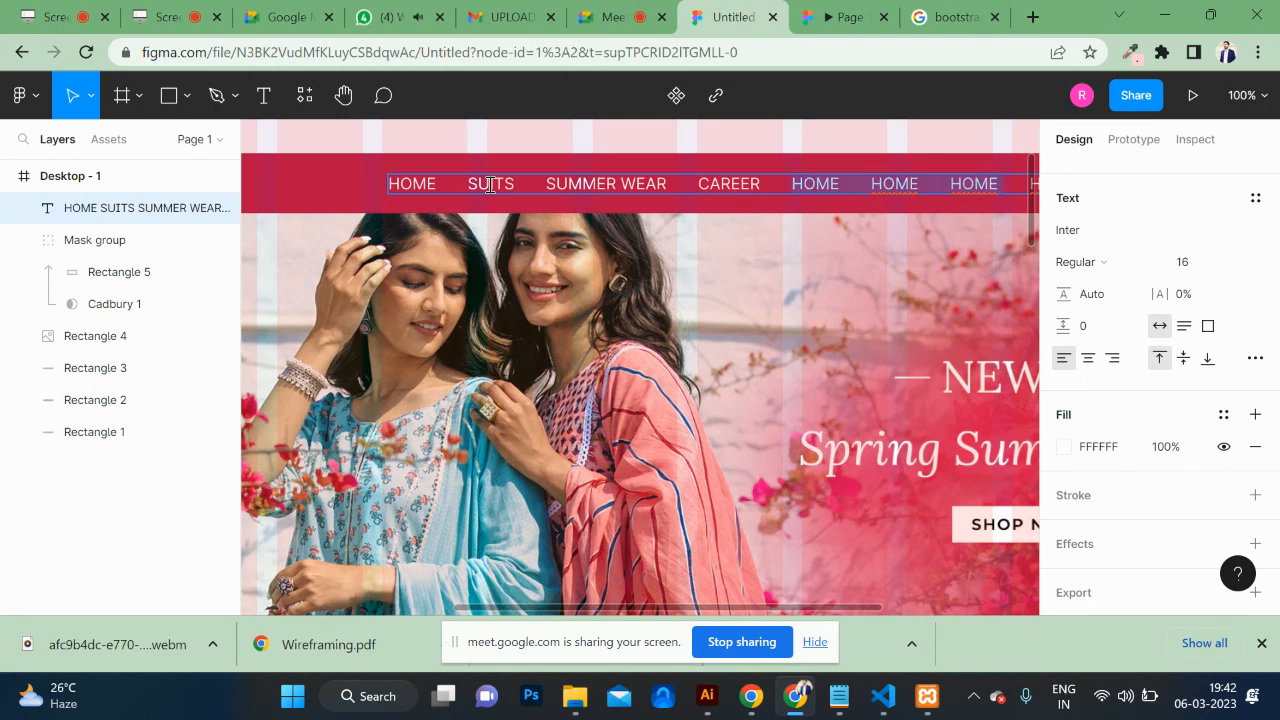
pyautogui.write('GALLERY')
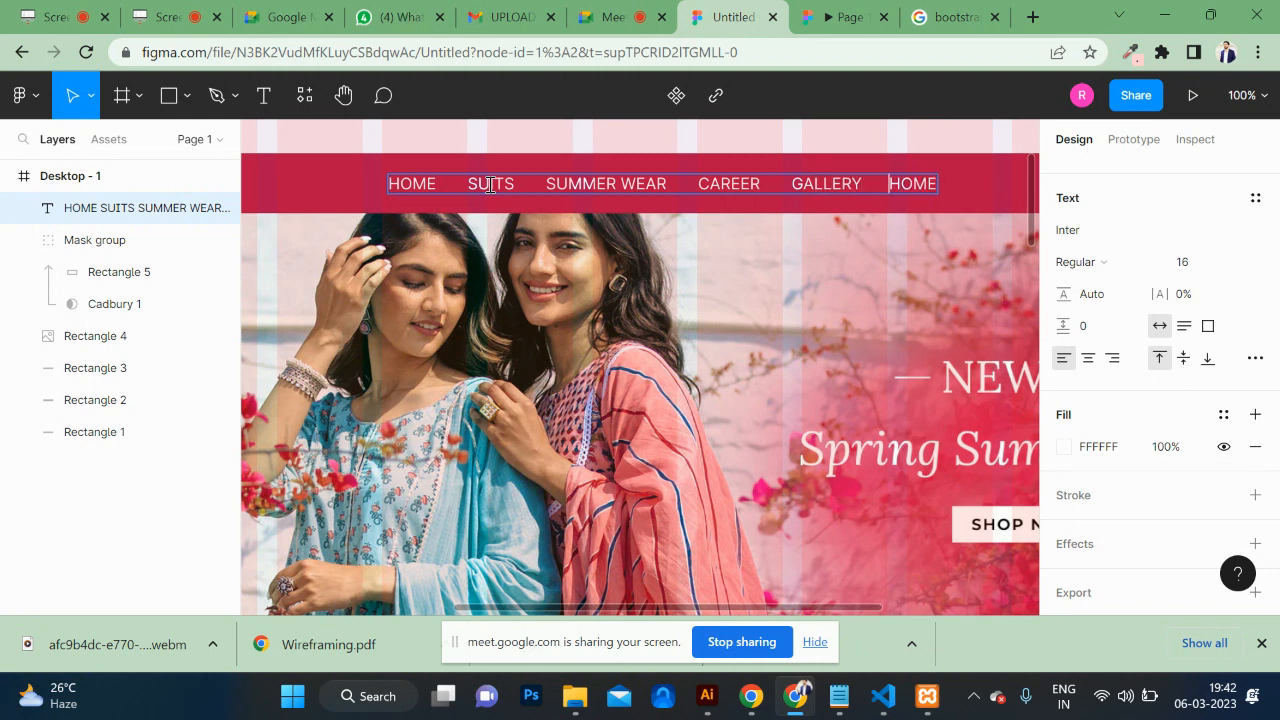
pyautogui.hotkey('ctrl', 'shift', 'Right')
pyautogui.write('CONTACT US')
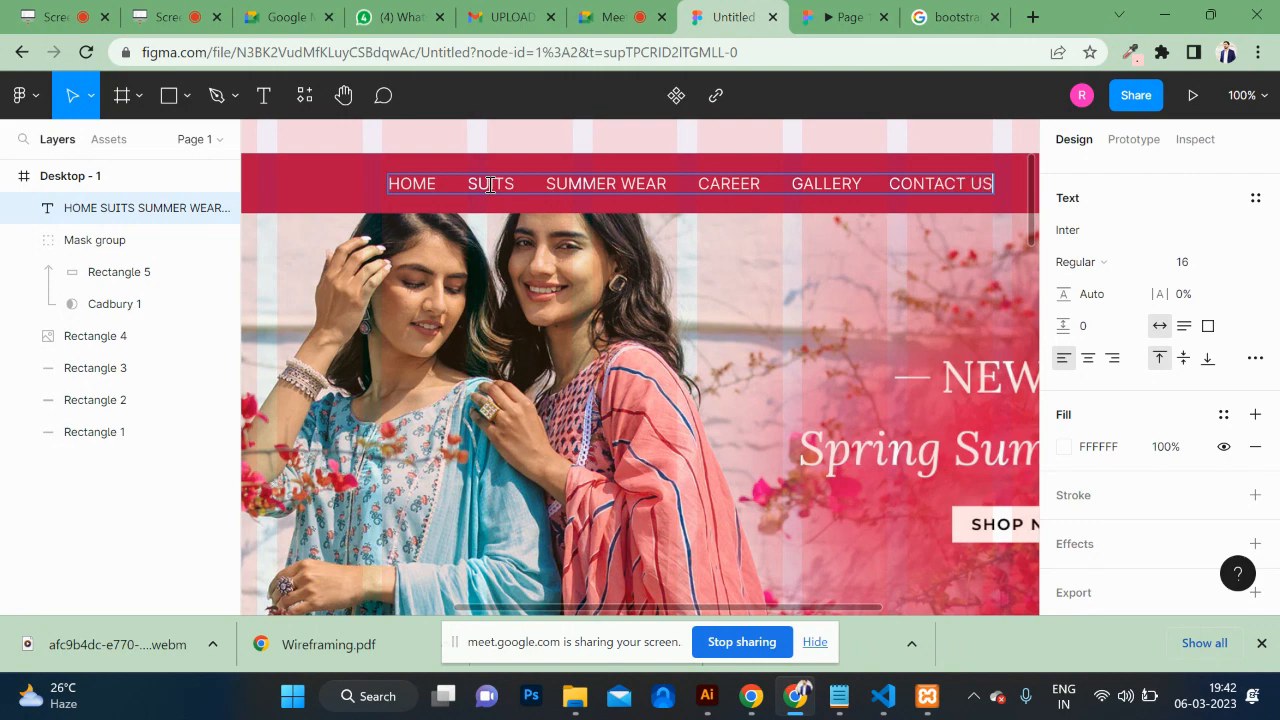
pyautogui.click(842, 17)
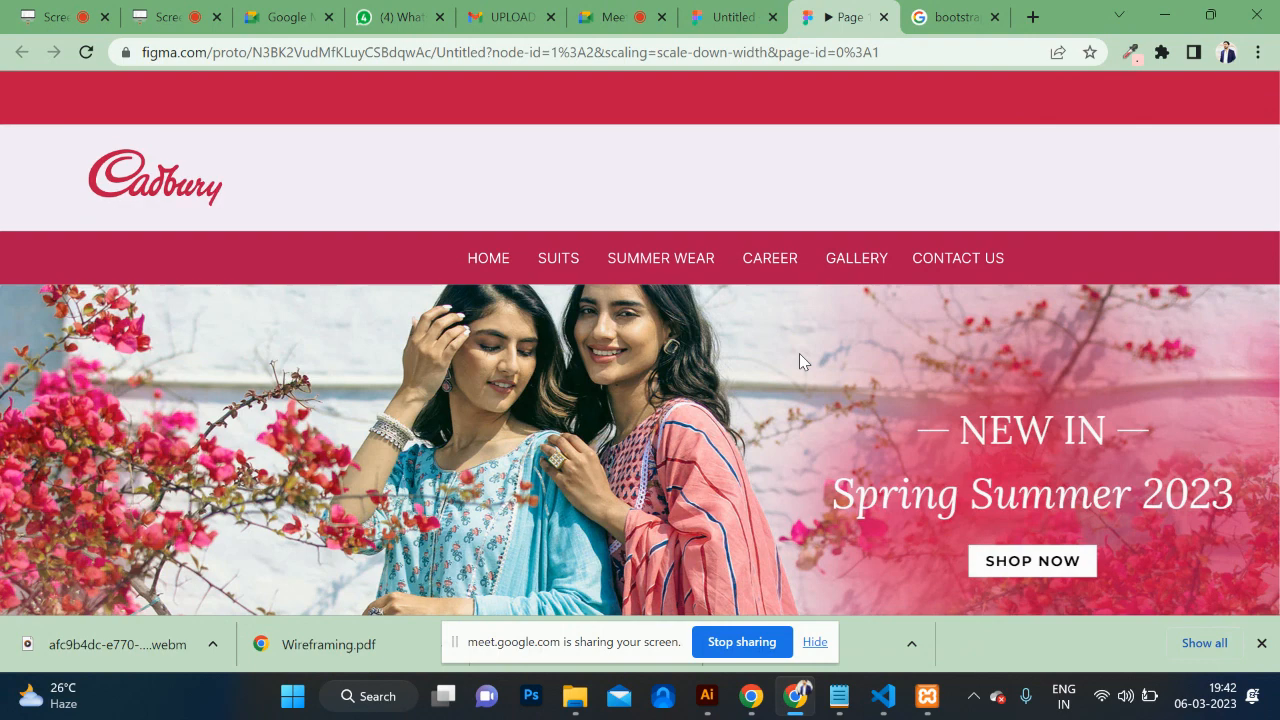
# Step: Return to the design editor and undo an accidental sideways nudge of the Cadbury logo
pyautogui.click(725, 12)
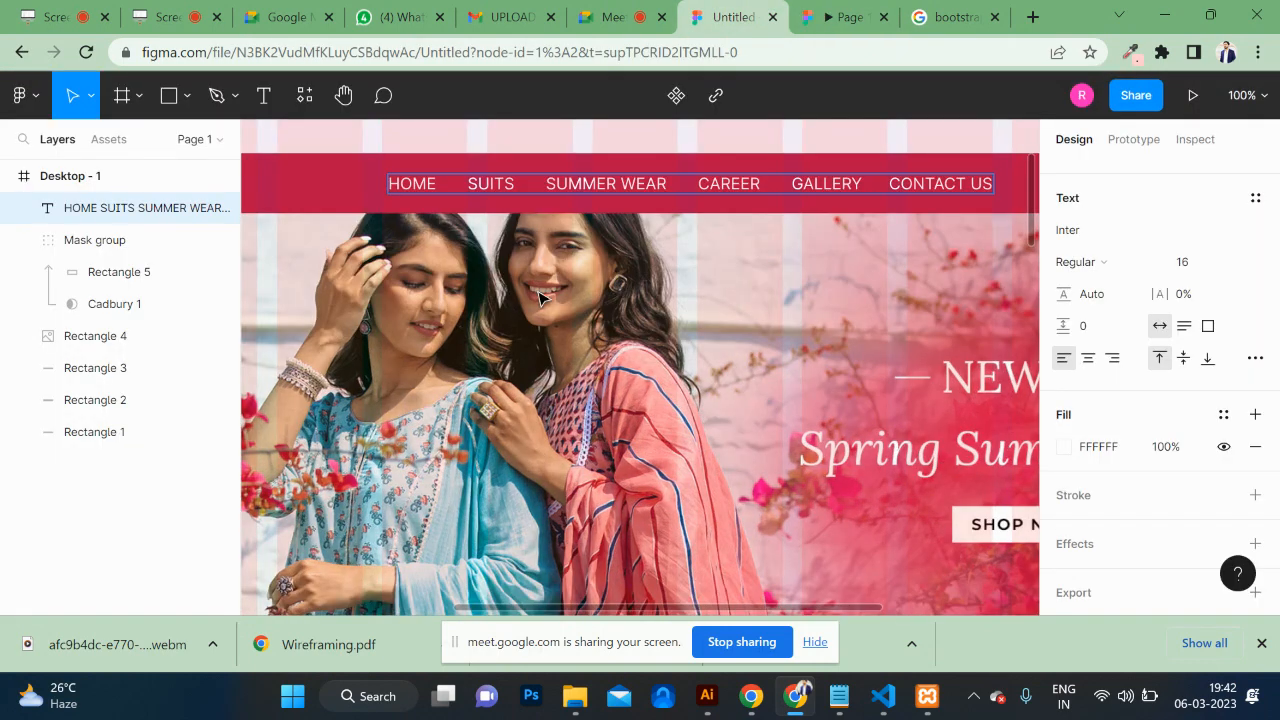
pyautogui.hscroll(-5, 540, 295)
pyautogui.scroll(4, 543, 294)
pyautogui.scroll(-2, 600, 482)
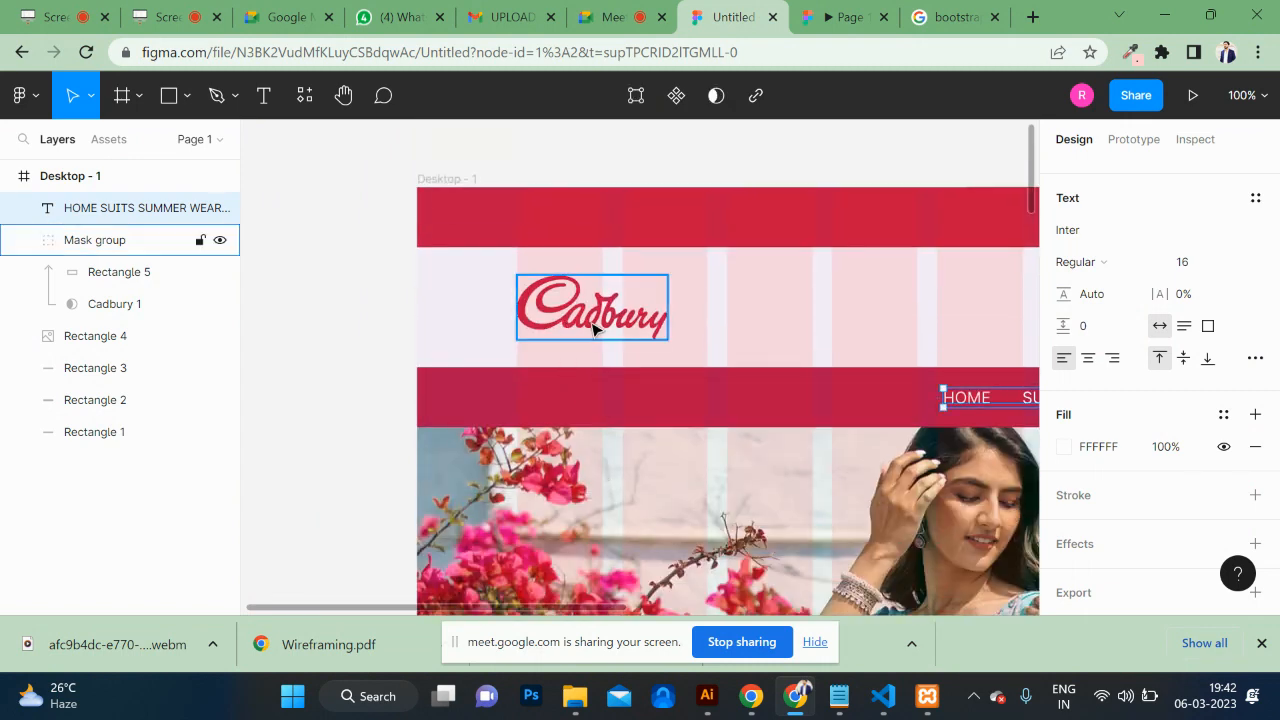
pyautogui.moveTo(589, 324)
pyautogui.mouseDown()
pyautogui.moveTo(544, 321)
pyautogui.moveTo(629, 321)
pyautogui.moveTo(602, 321)
pyautogui.mouseUp()
pyautogui.hotkey('ctrl', 'z')
pyautogui.hotkey('ctrl', 'z')
# Step: Pan around the header and banner area, then switch to the Text tool
pyautogui.scroll(-1, 713, 471)
pyautogui.scroll(-3, 713, 478)
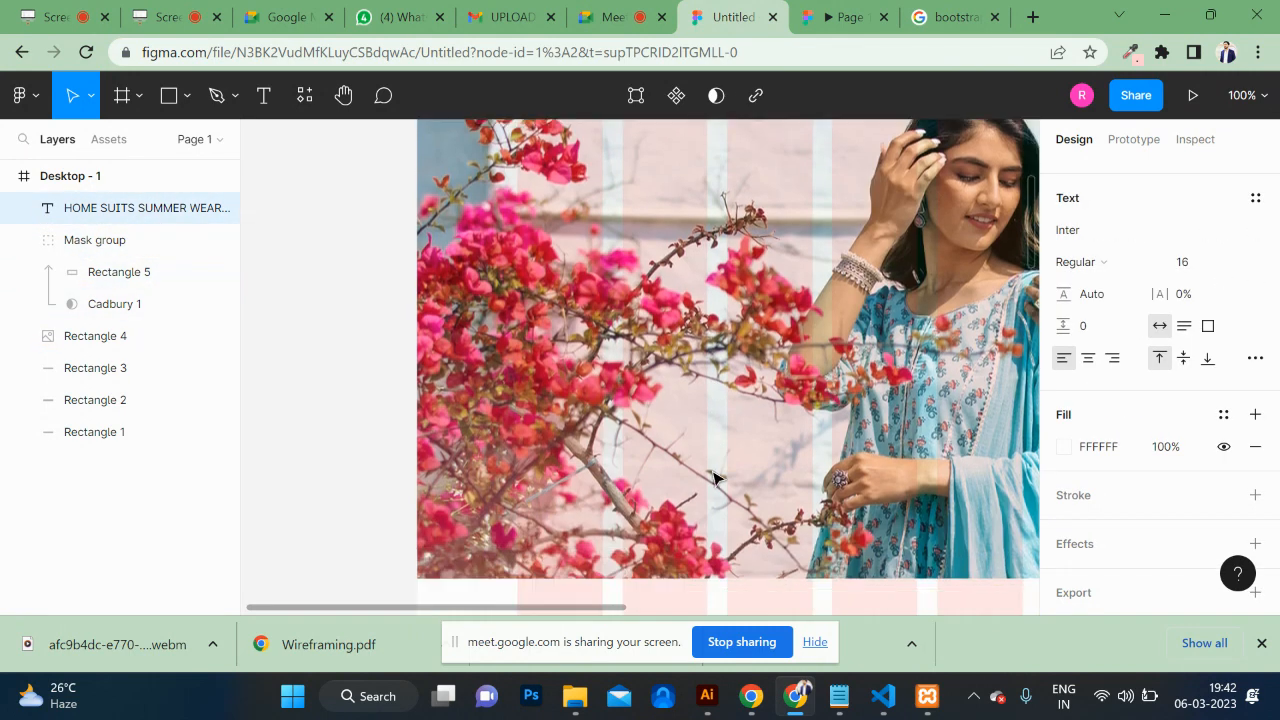
pyautogui.hscroll(3, 713, 478)
pyautogui.scroll(2, 726, 397)
pyautogui.hscroll(-3, 726, 397)
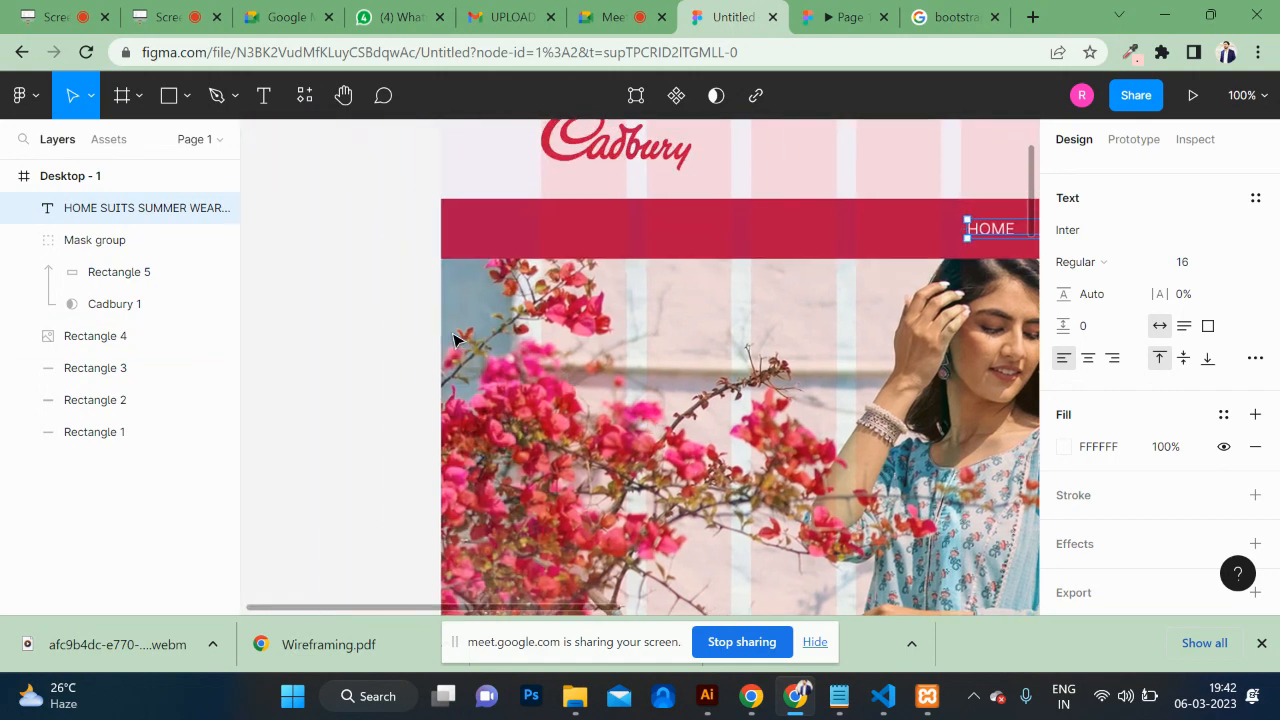
pyautogui.scroll(-1, 726, 397)
pyautogui.hscroll(1, 726, 397)
pyautogui.scroll(-1, 627, 443)
pyautogui.hscroll(1, 627, 443)
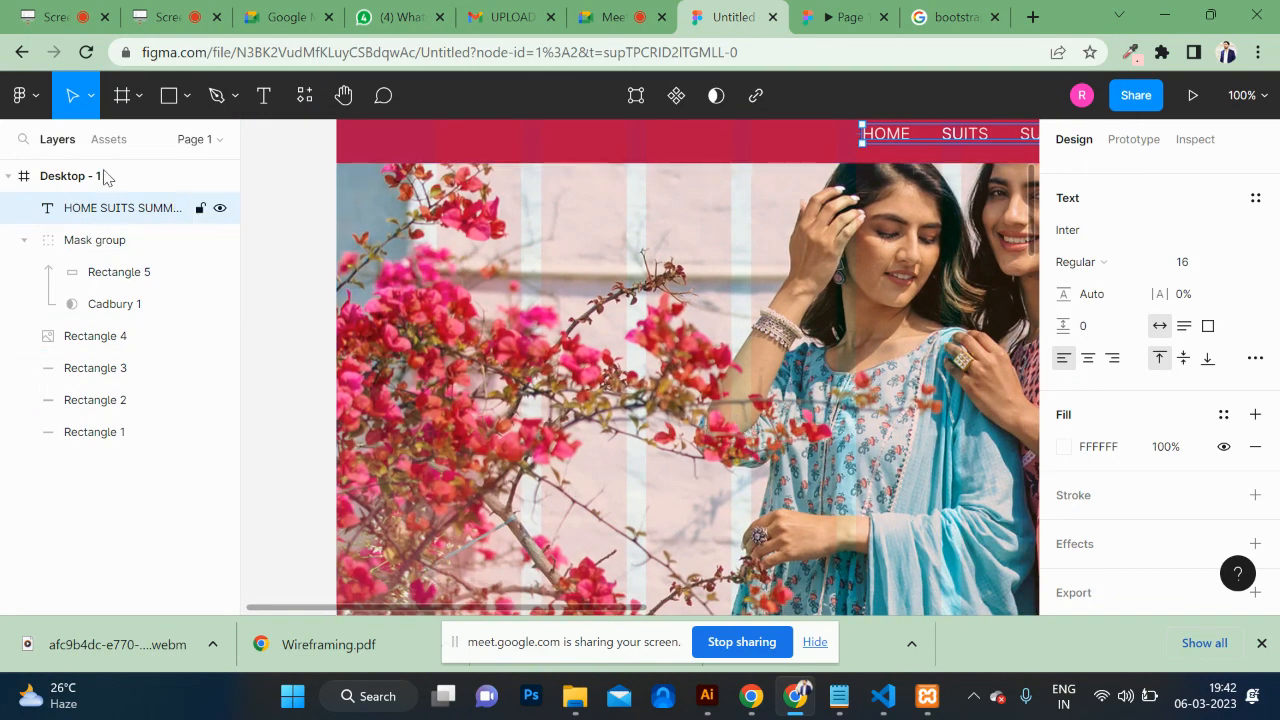
pyautogui.click(257, 97)
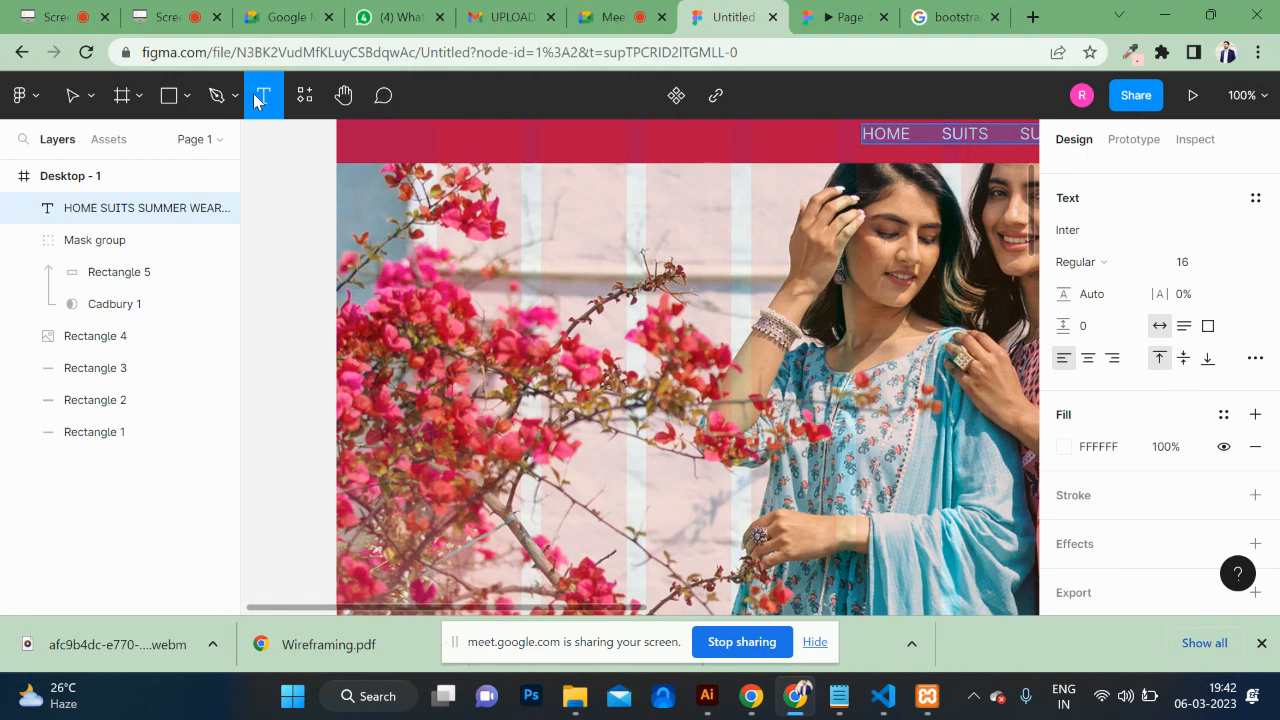
# Step: Add a text layer reading 'libas' on the banner photo at font size 126
pyautogui.click(605, 380)
pyautogui.press('capslock')
pyautogui.write('libas')
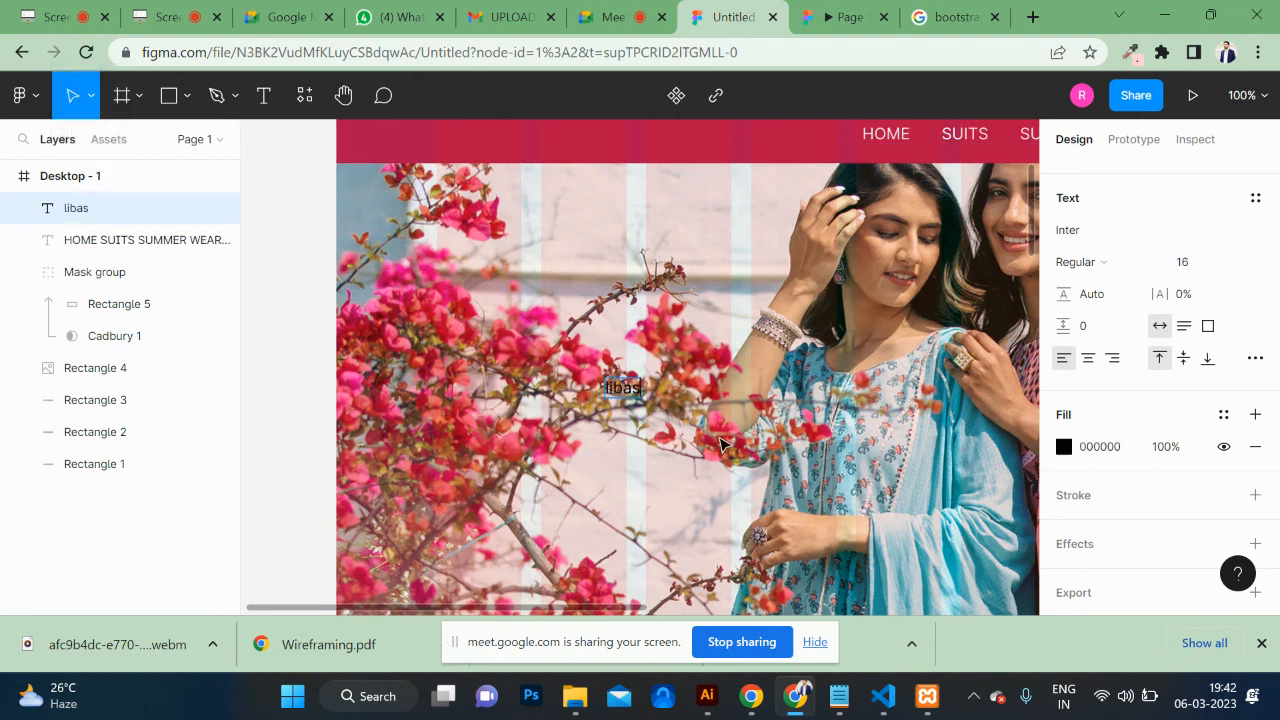
pyautogui.hotkey('ctrl', 'a')
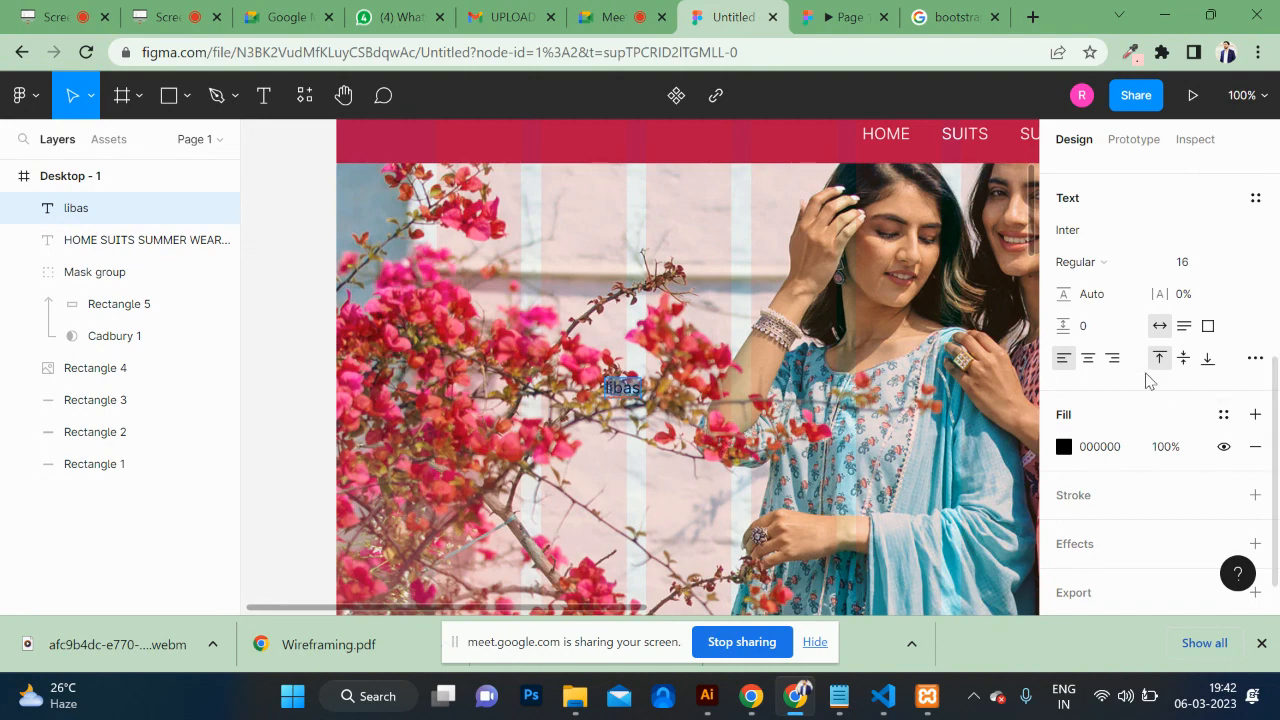
pyautogui.click(1189, 263)
pyautogui.hotkey('shift', 'Up')
pyautogui.hotkey('shift', 'Up')
pyautogui.hotkey('shift', 'Up')
pyautogui.hotkey('shift', 'Up')
pyautogui.hotkey('shift', 'Up')
pyautogui.hotkey('shift', 'Up')
pyautogui.hotkey('shift', 'Up')
pyautogui.hotkey('shift', 'Up')
pyautogui.hotkey('shift', 'Up')
pyautogui.hotkey('shift', 'Up')
pyautogui.hotkey('shift', 'Up')
pyautogui.hotkey('shift', 'Up')
pyautogui.hotkey('shift', 'Up')
pyautogui.hotkey('shift', 'Up')
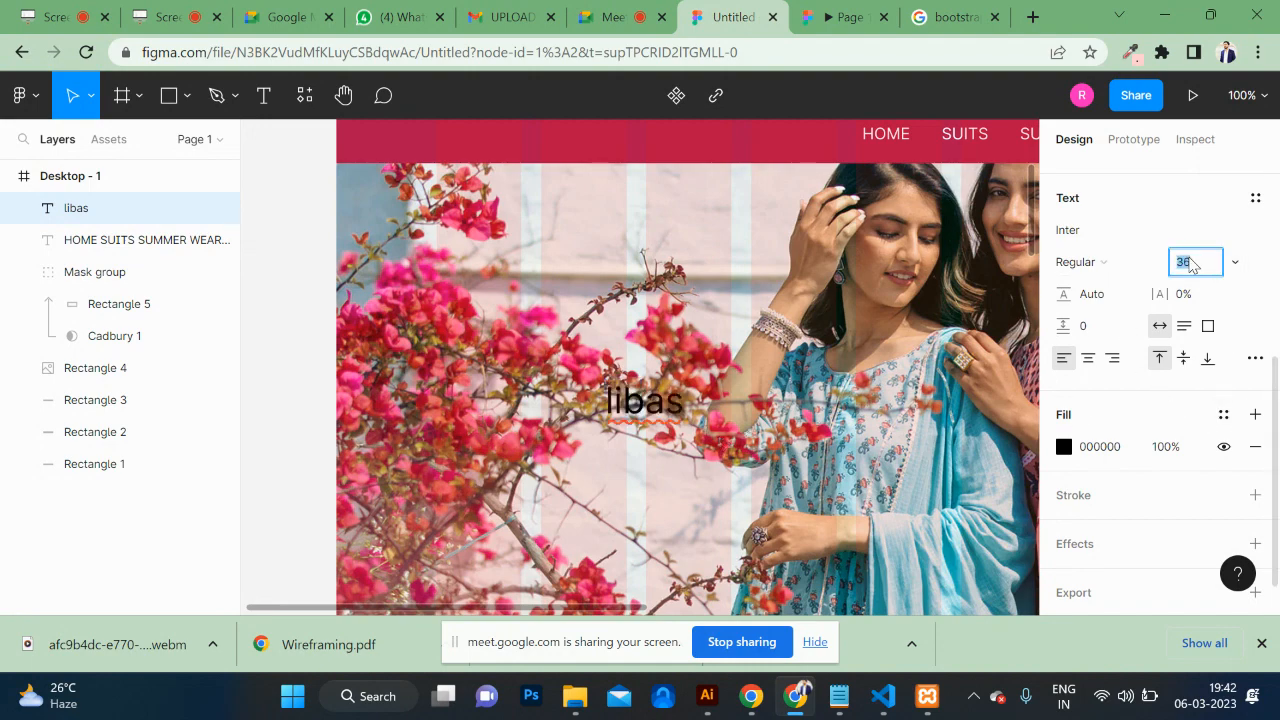
pyautogui.hotkey('shift', 'Down')
pyautogui.hotkey('shift', 'Down')
pyautogui.hotkey('shift', 'Down')
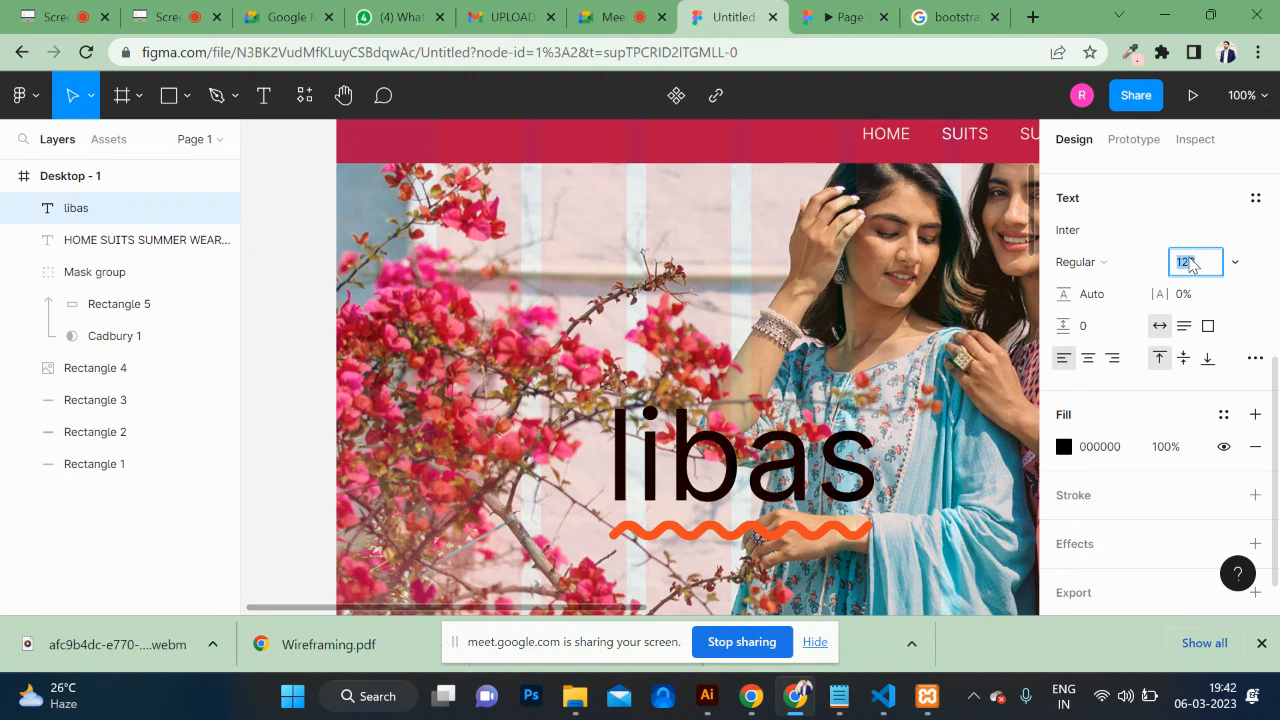
pyautogui.doubleClick(785, 463)
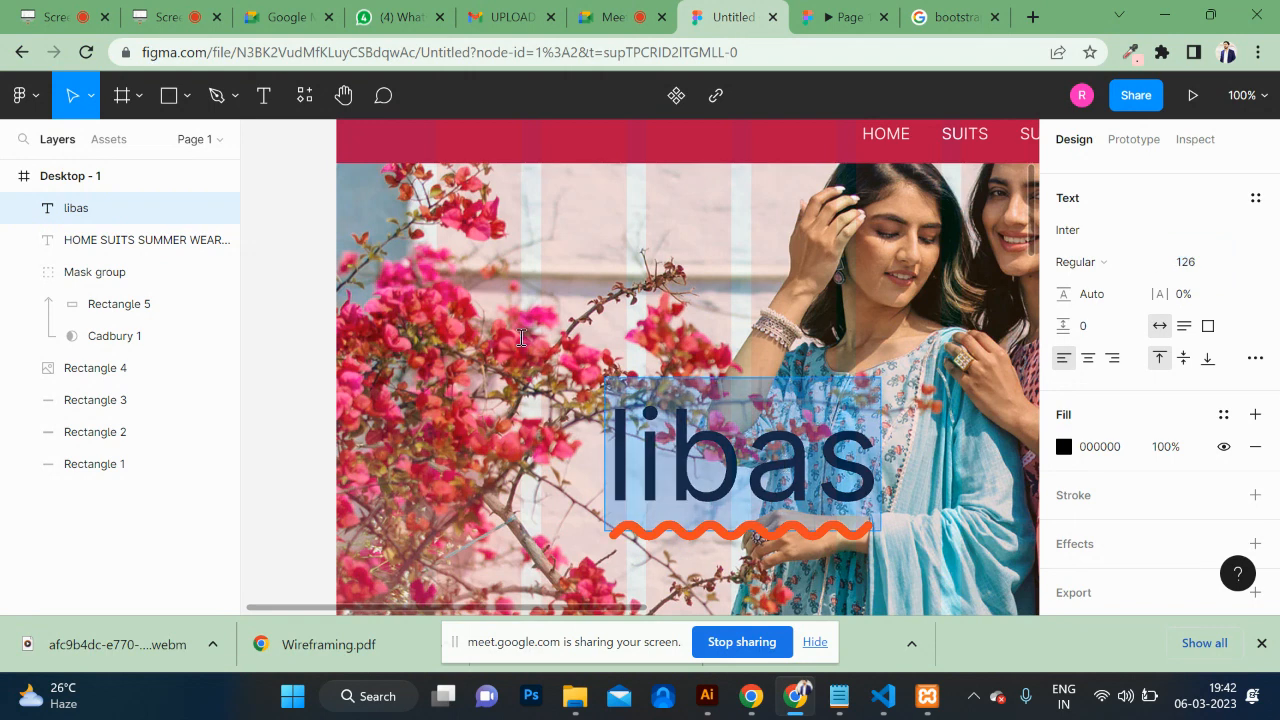
pyautogui.scroll(-1, 1200, 404)
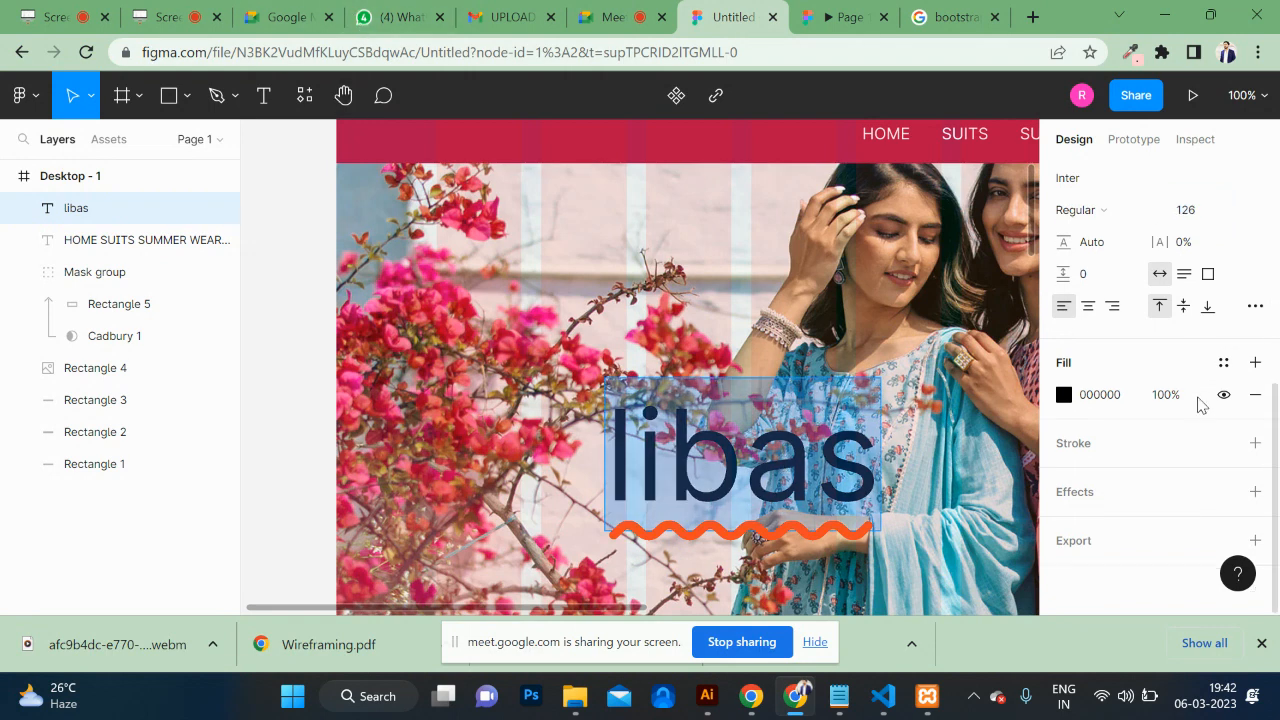
pyautogui.click(1255, 306)
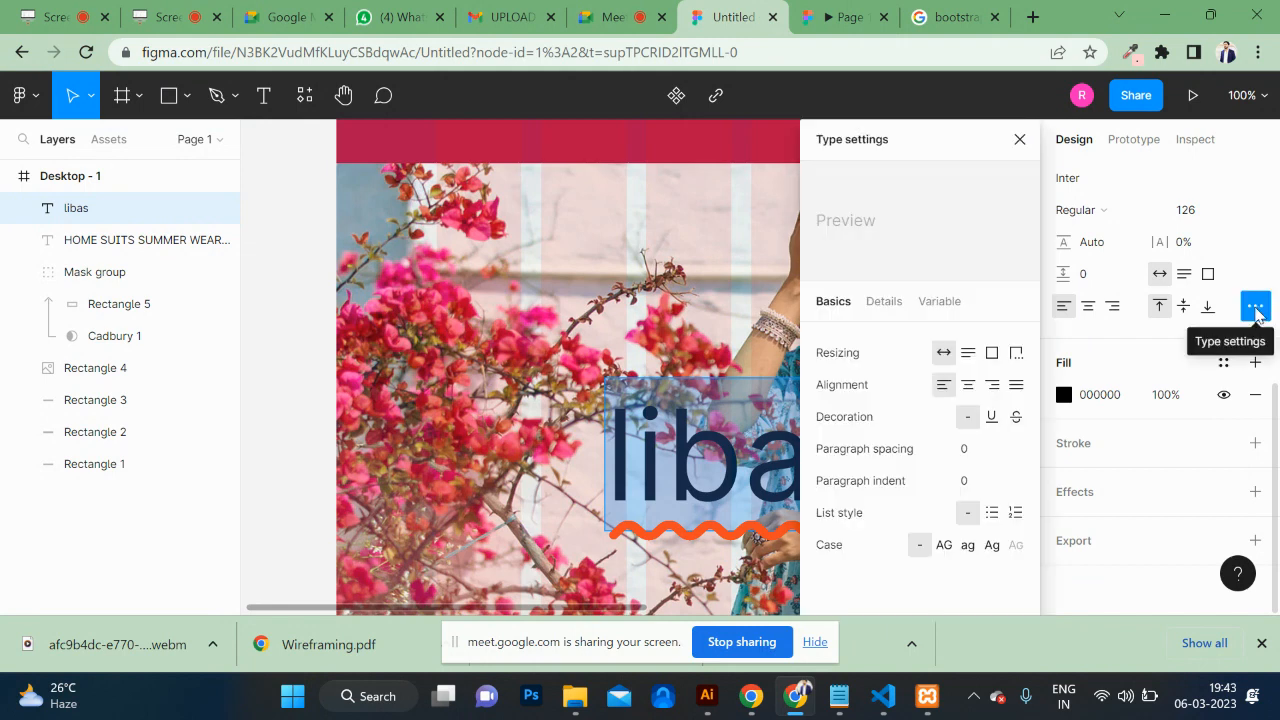
# Step: Make the libas text uppercase and bold, and move it to the banner's left side
pyautogui.click(944, 545)
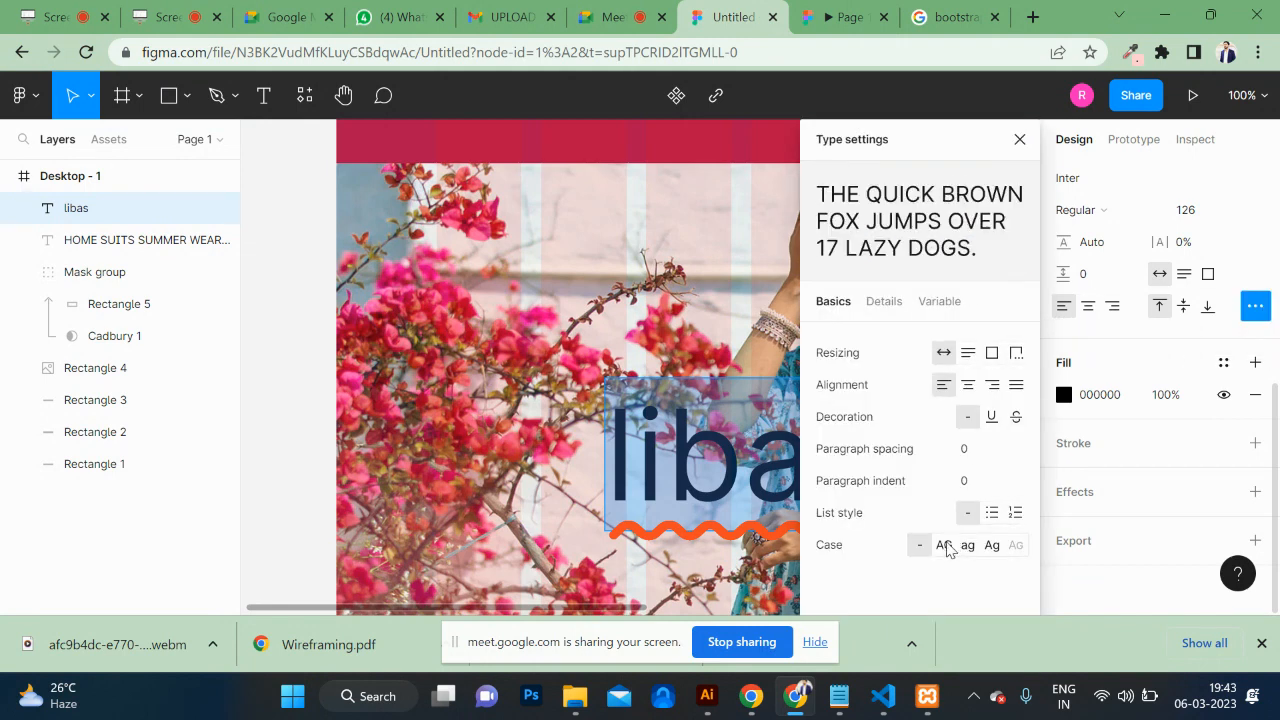
pyautogui.doubleClick(730, 452)
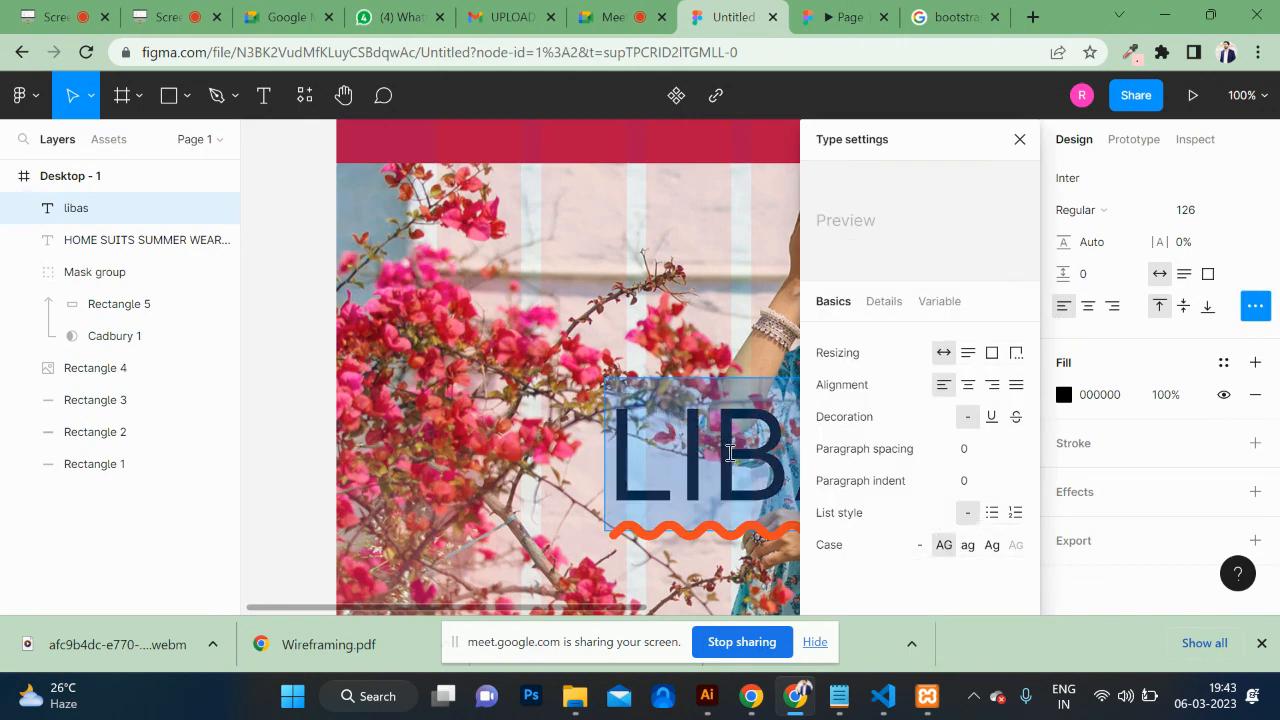
pyautogui.hotkey('ctrl', 'b')
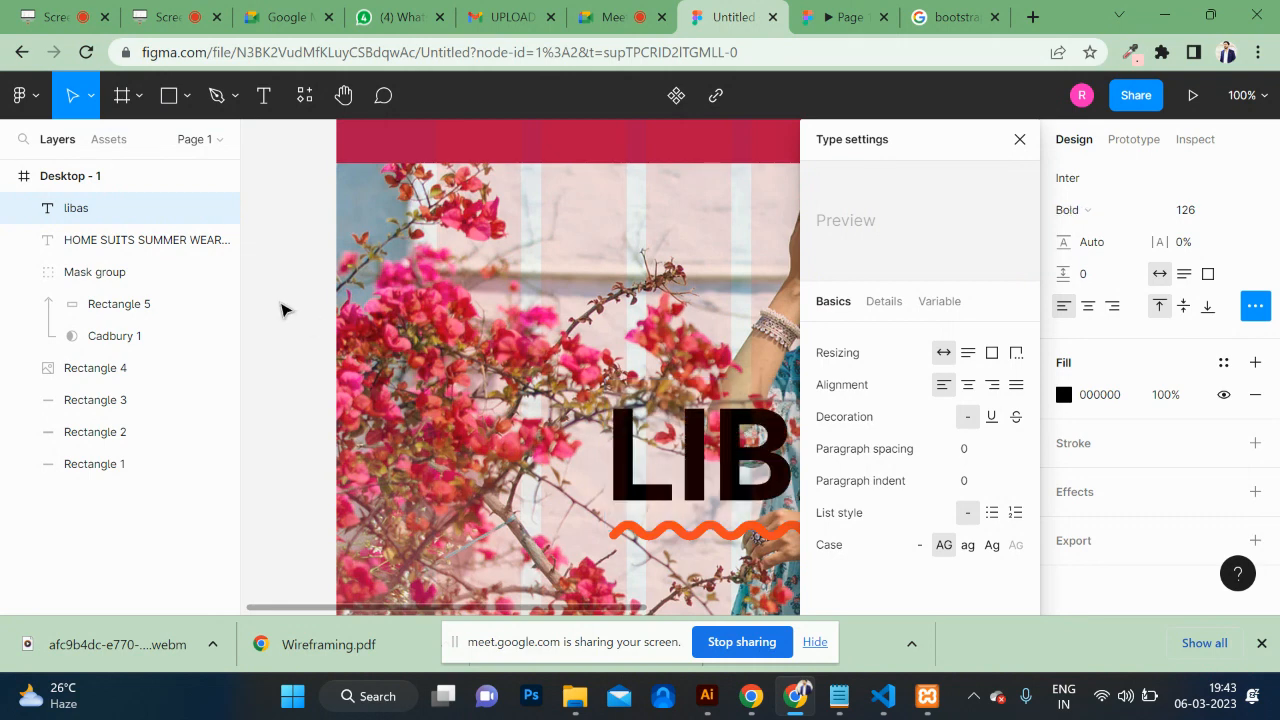
pyautogui.click(1020, 139)
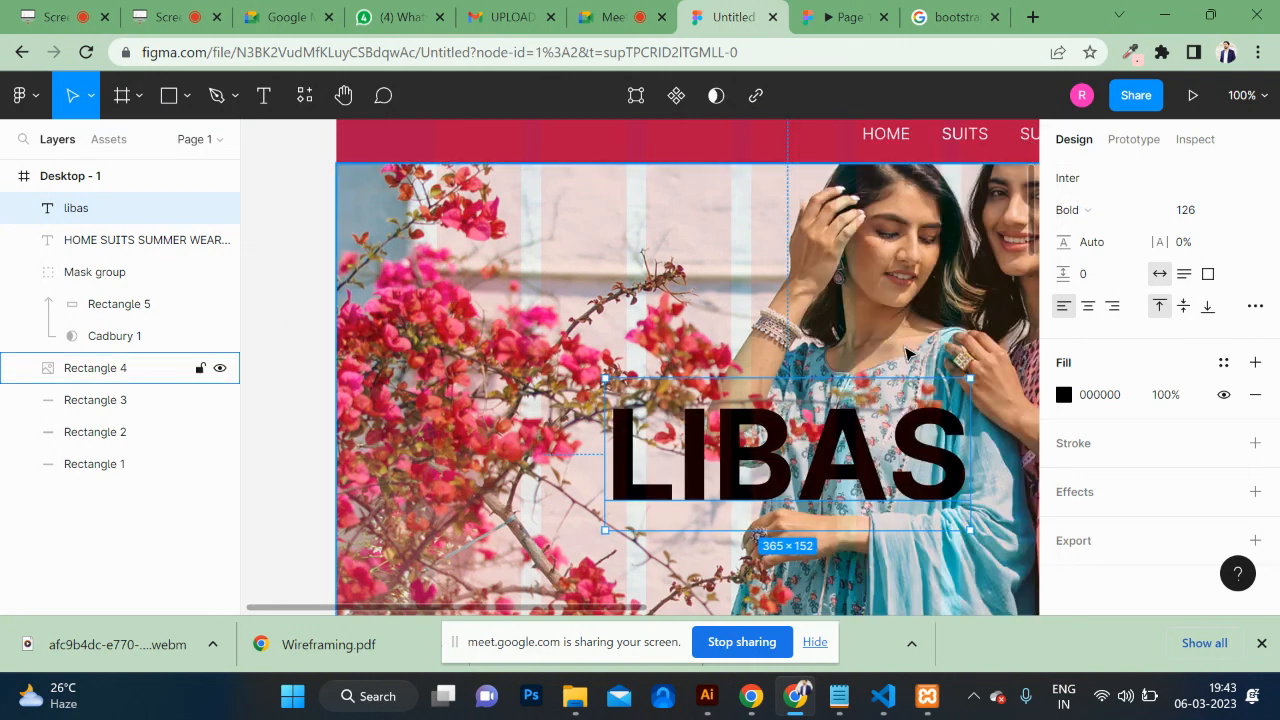
pyautogui.moveTo(776, 470); pyautogui.dragTo(602, 395)
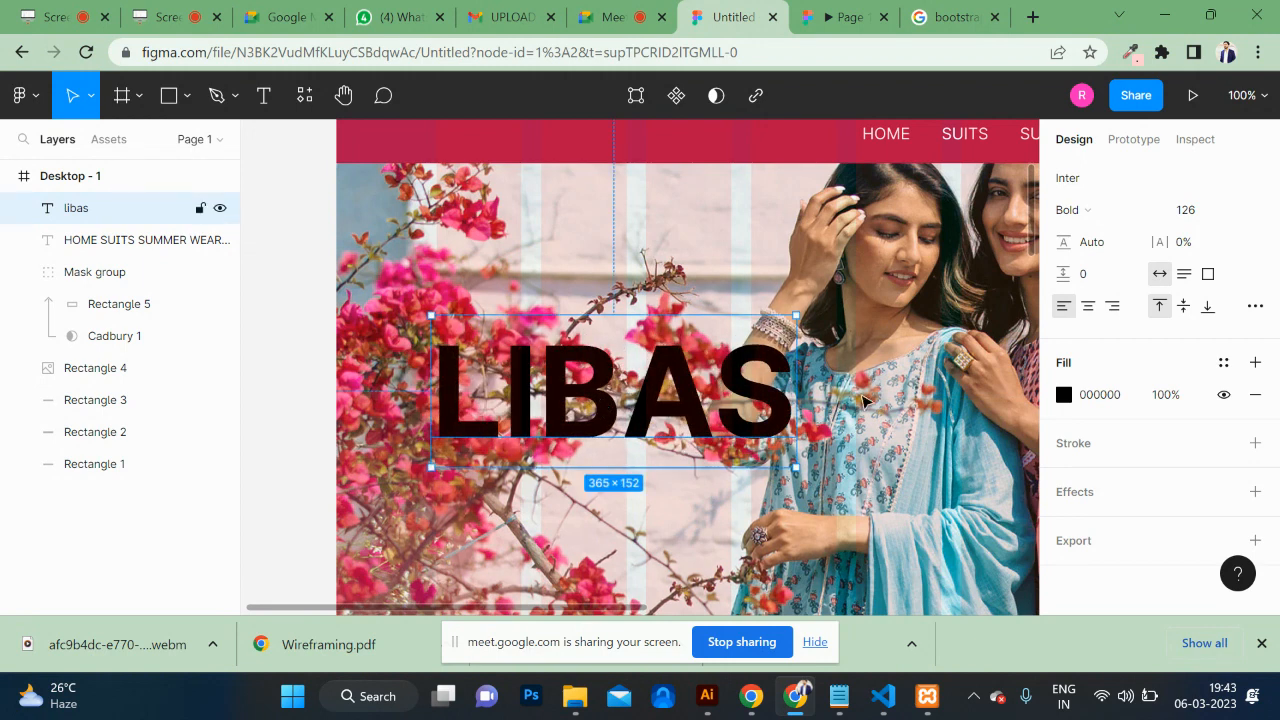
# Step: Set LIBAS to Playfair Display with a white FFFFFF fill and nudge it up to Y 365
pyautogui.scroll(2, 1140, 298)
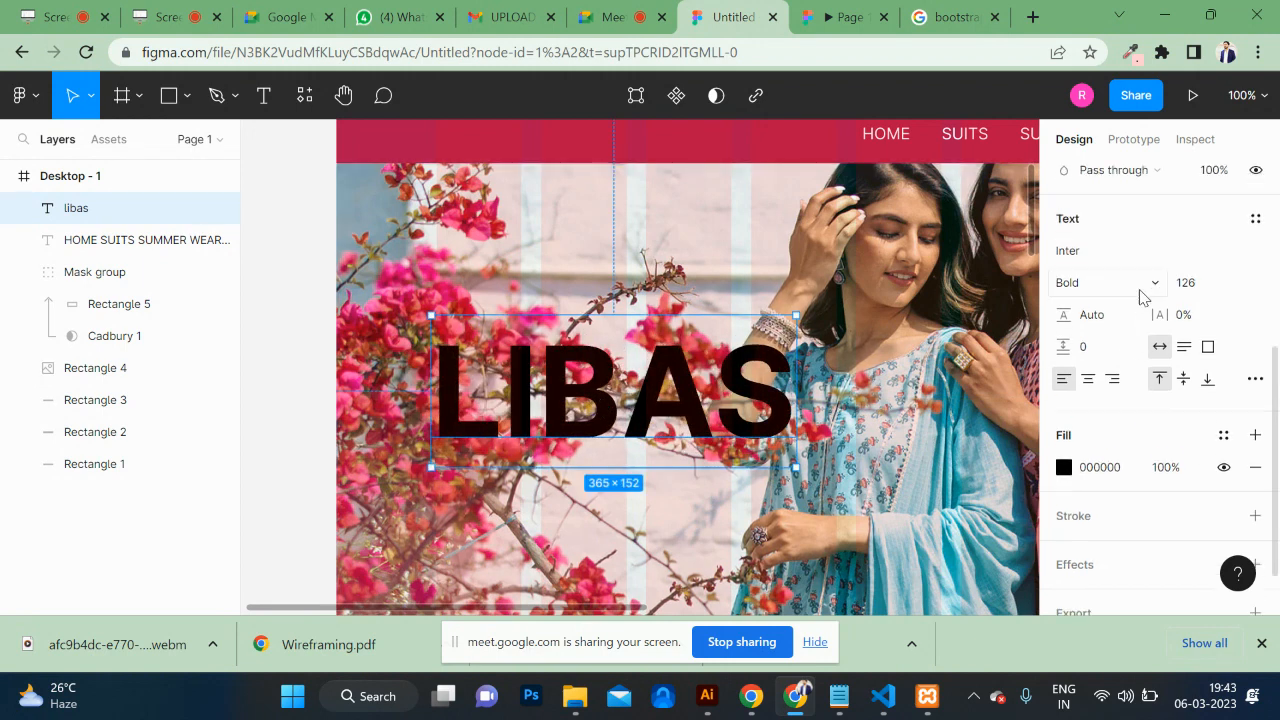
pyautogui.click(1178, 274)
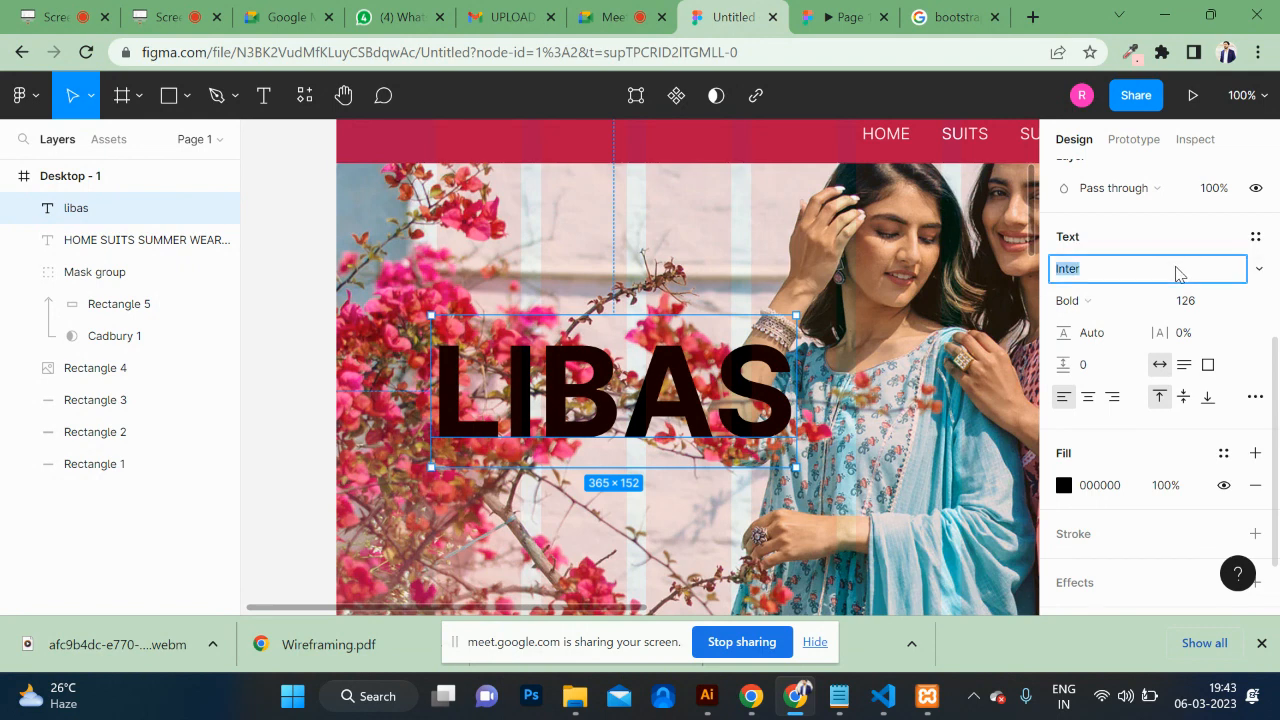
pyautogui.write('Playfair Display')
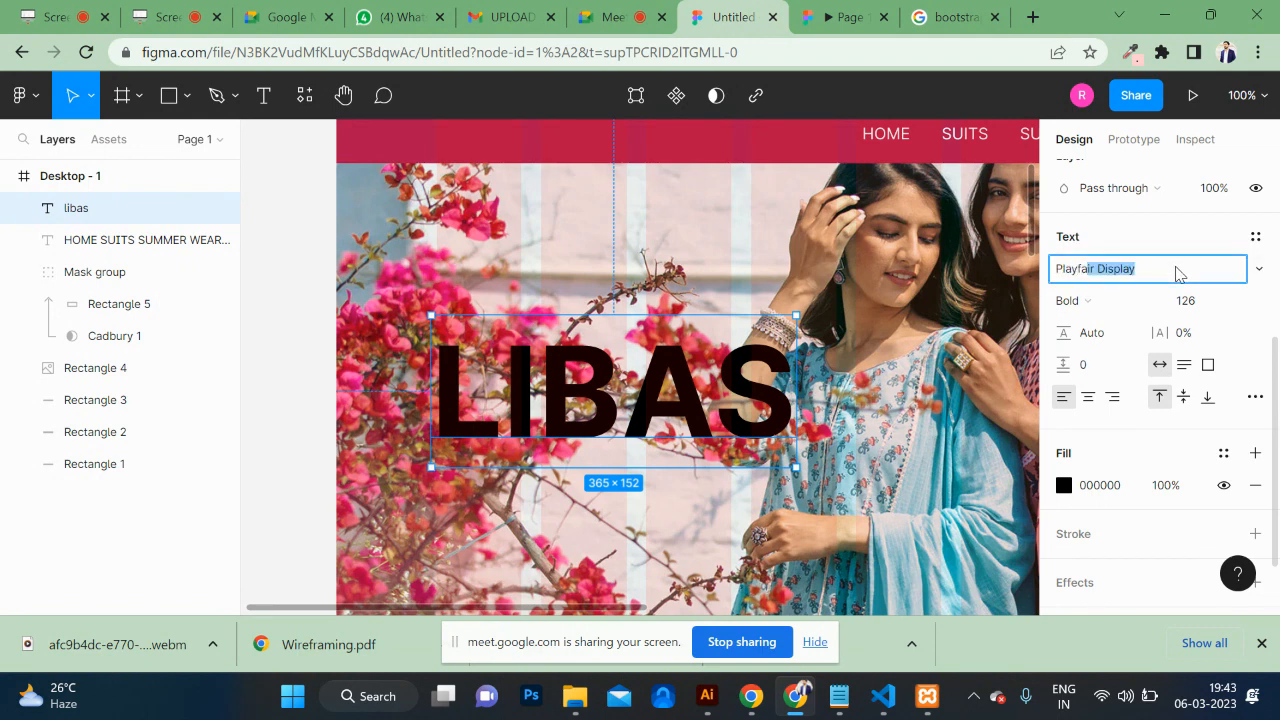
pyautogui.press('Return')
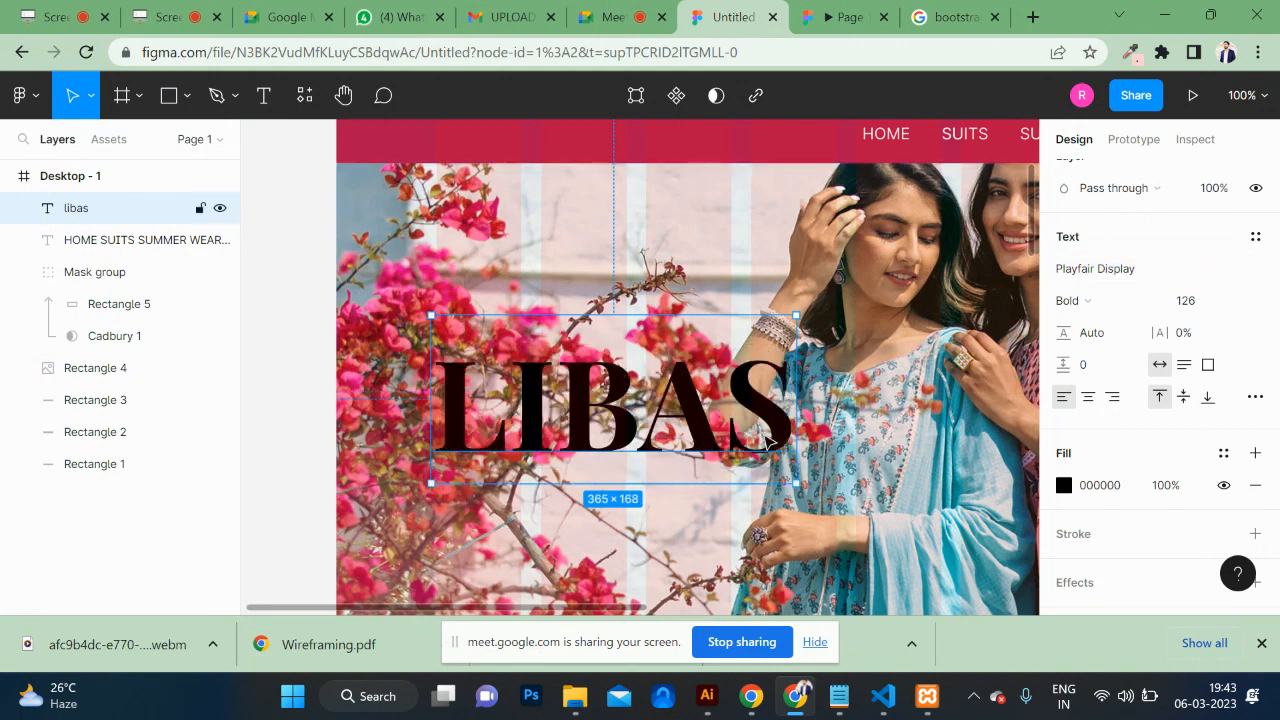
pyautogui.click(1064, 487)
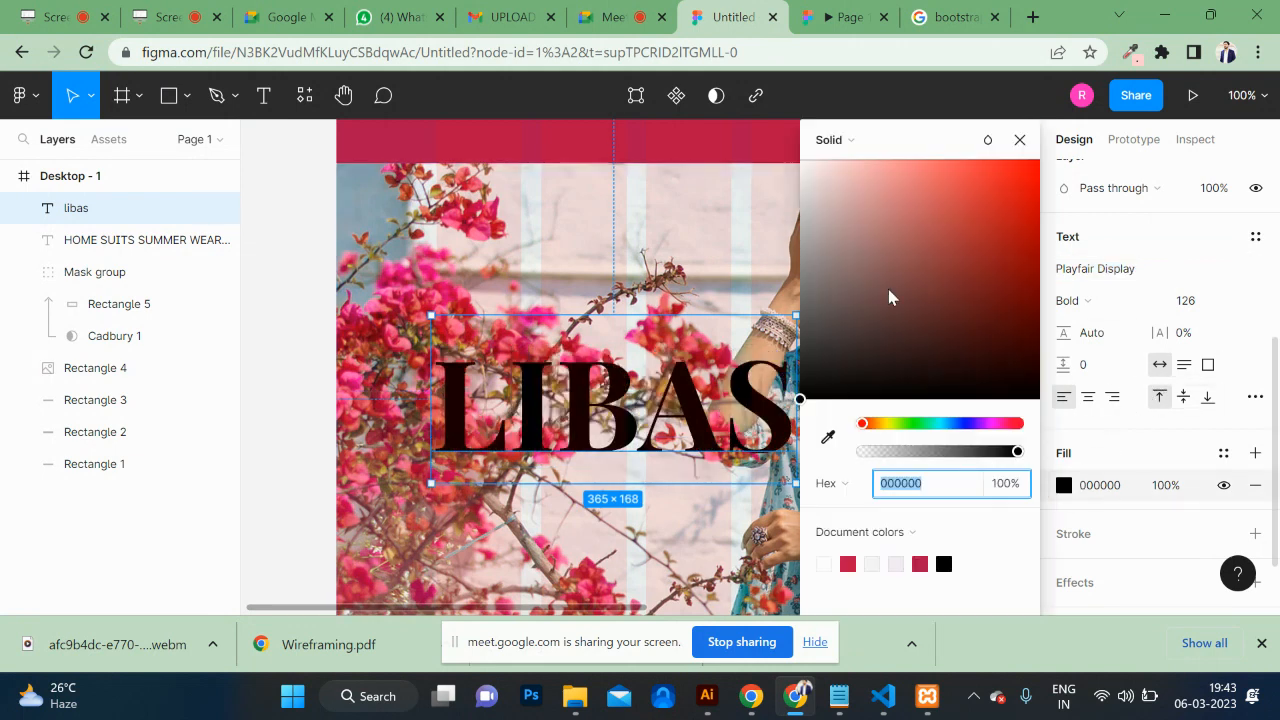
pyautogui.moveTo(890, 297); pyautogui.dragTo(797, 170)
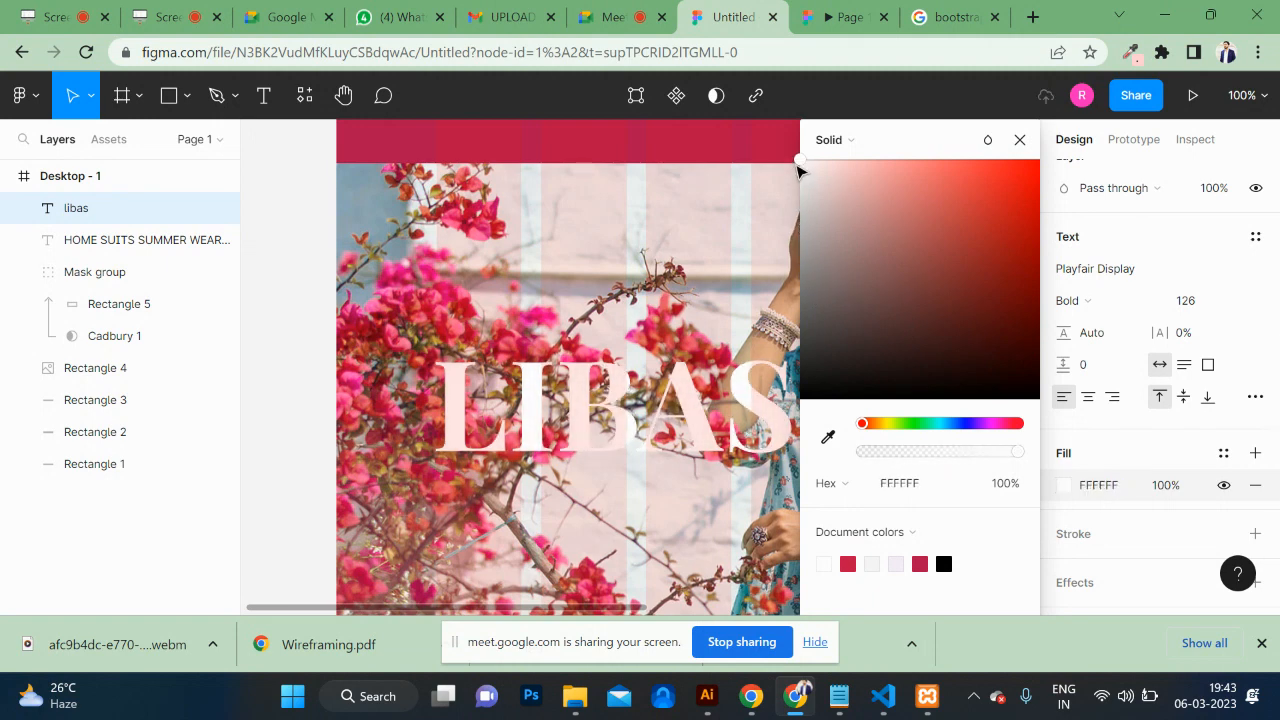
pyautogui.click(277, 331)
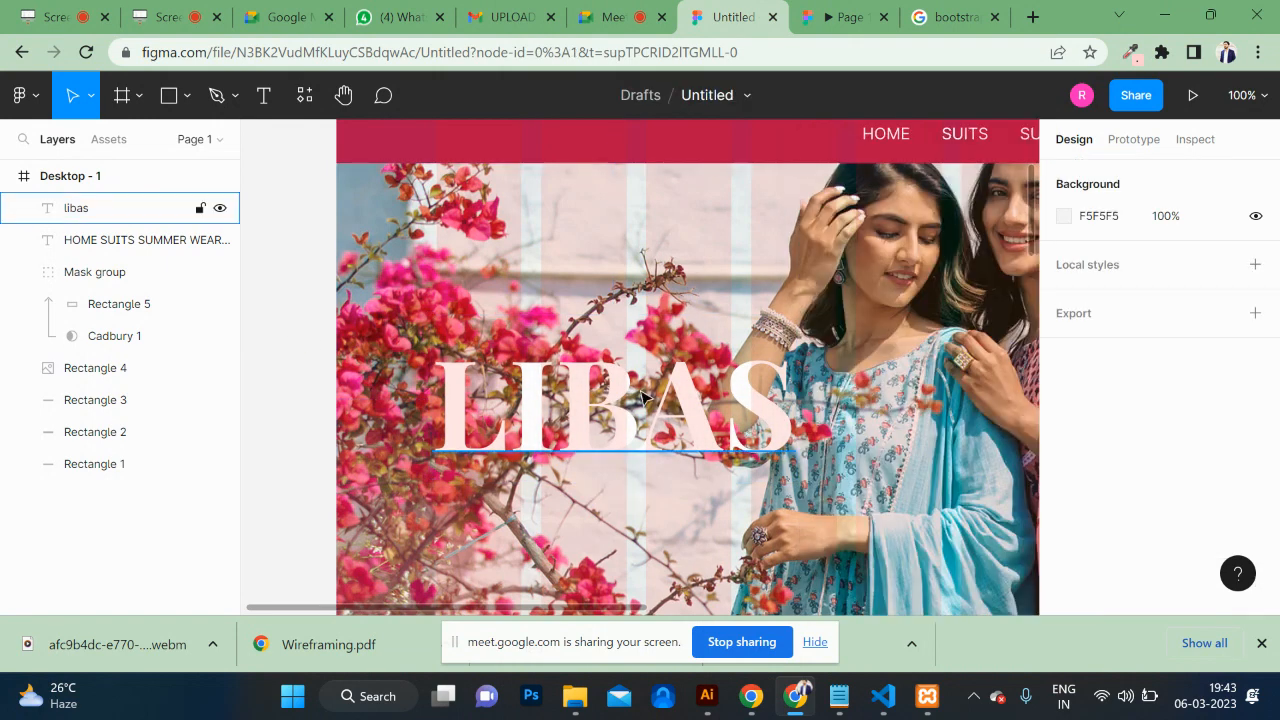
pyautogui.moveTo(613, 409); pyautogui.dragTo(615, 381)
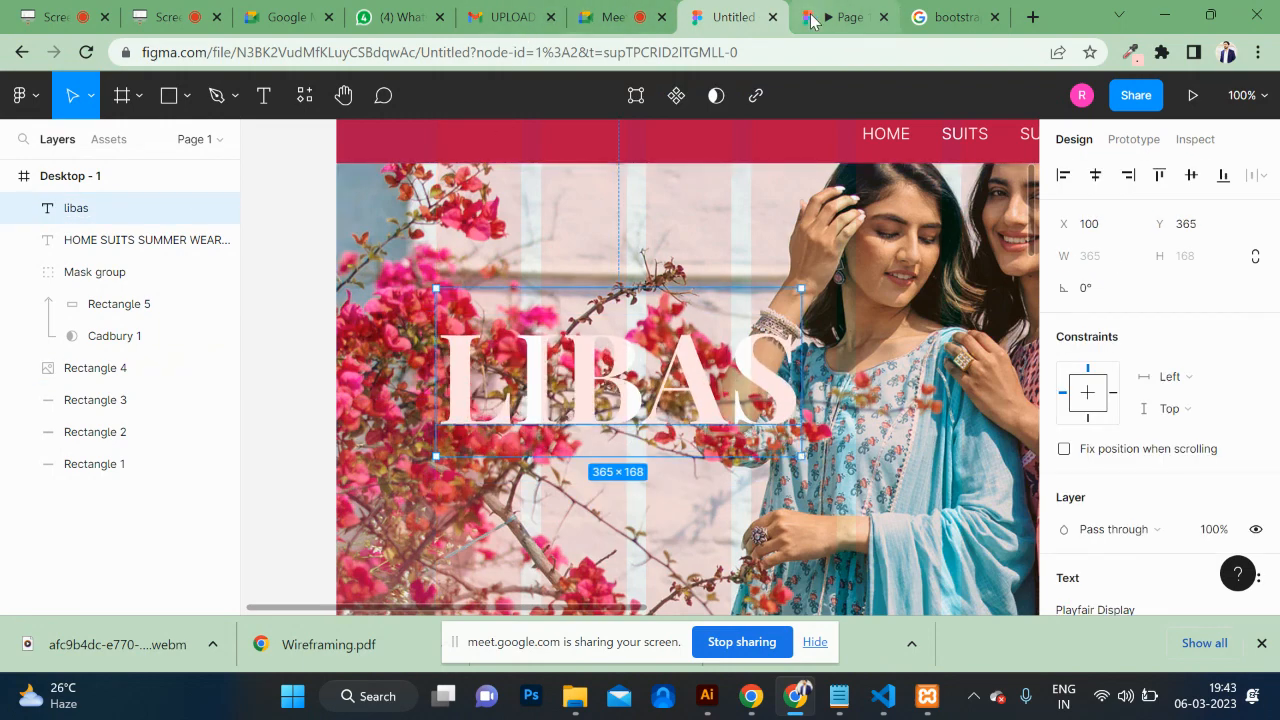
pyautogui.click(813, 20)
# Step: Delete the LIBAS title from the banner and zoom the canvas to 50%
pyautogui.scroll(-1, 704, 328)
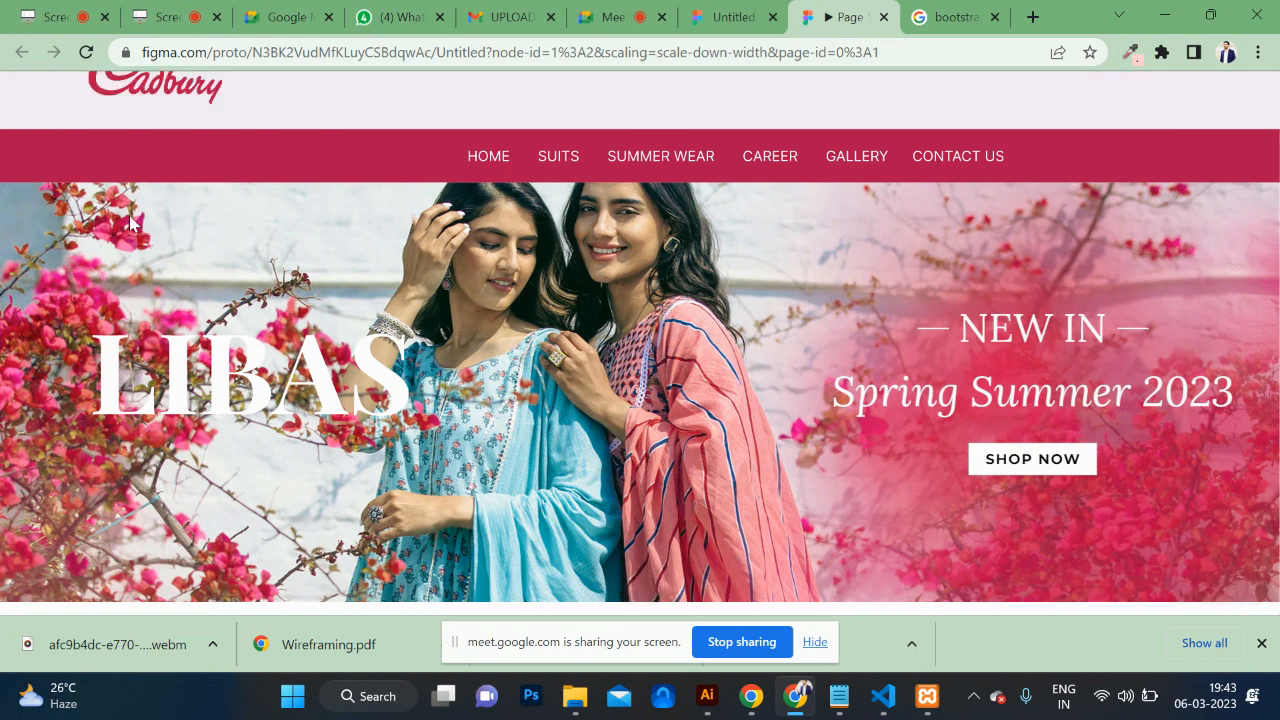
pyautogui.scroll(1, 99, 385)
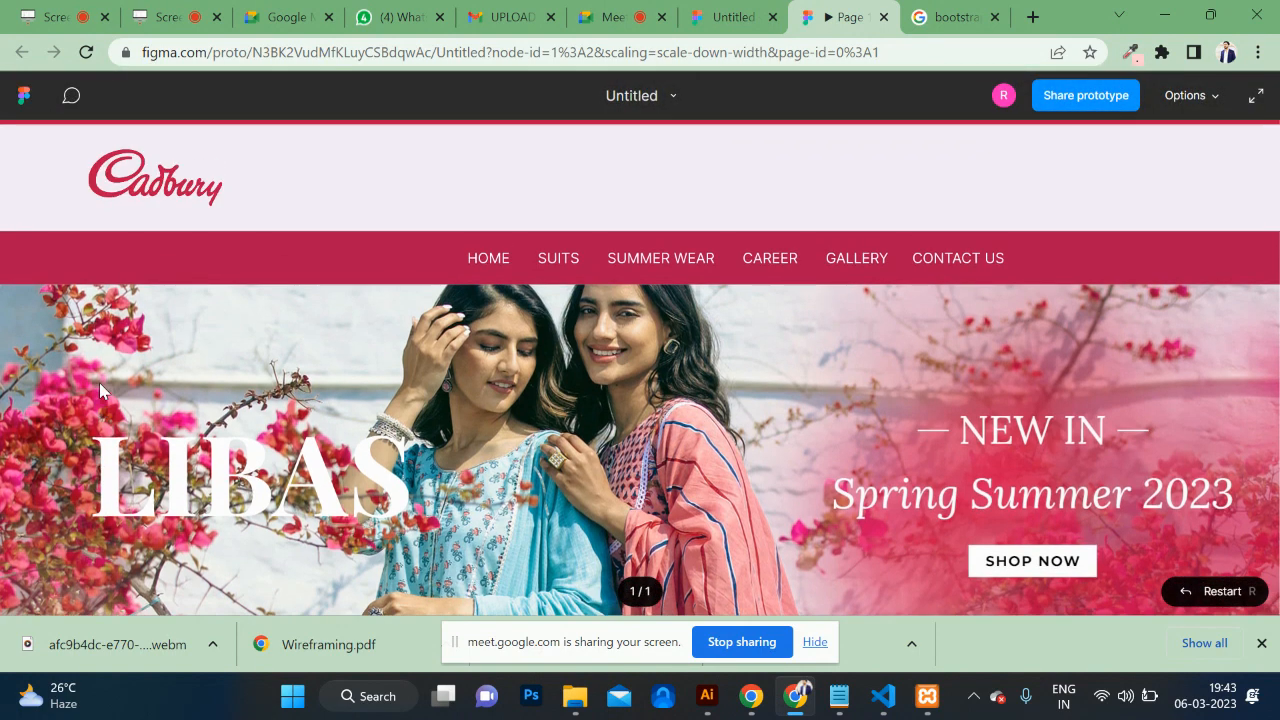
pyautogui.scroll(-2, 99, 382)
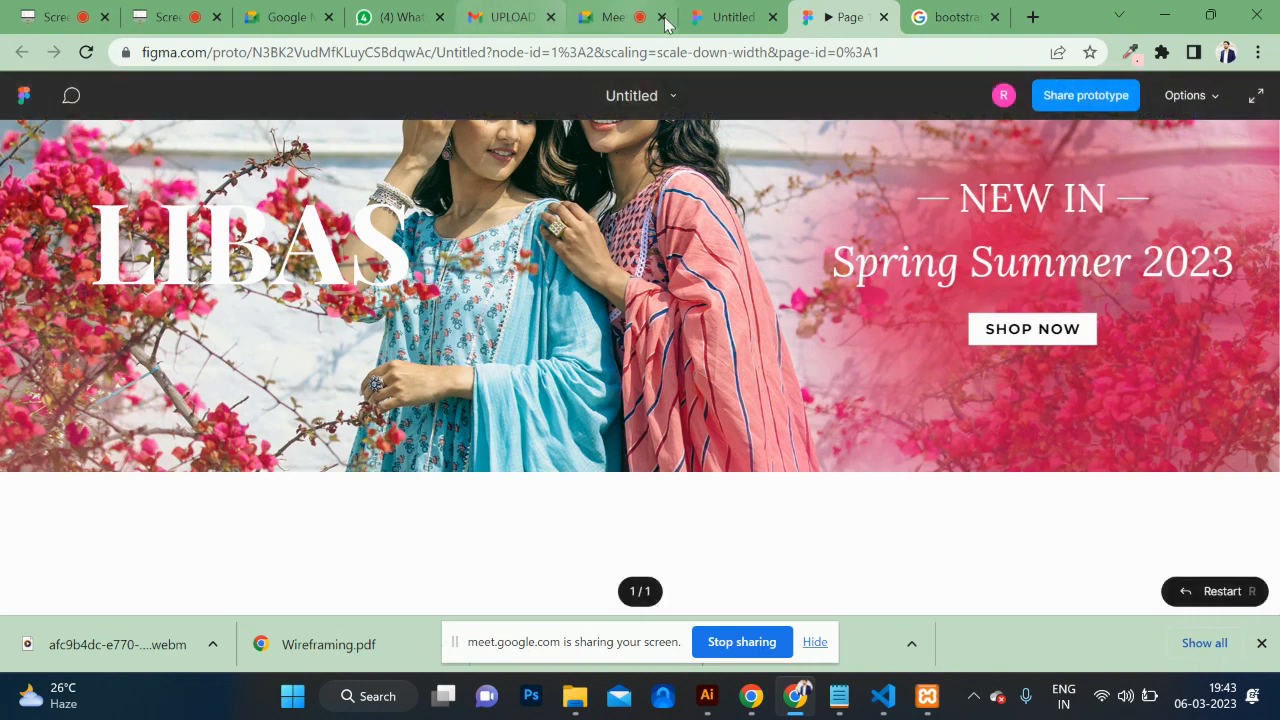
pyautogui.click(720, 17)
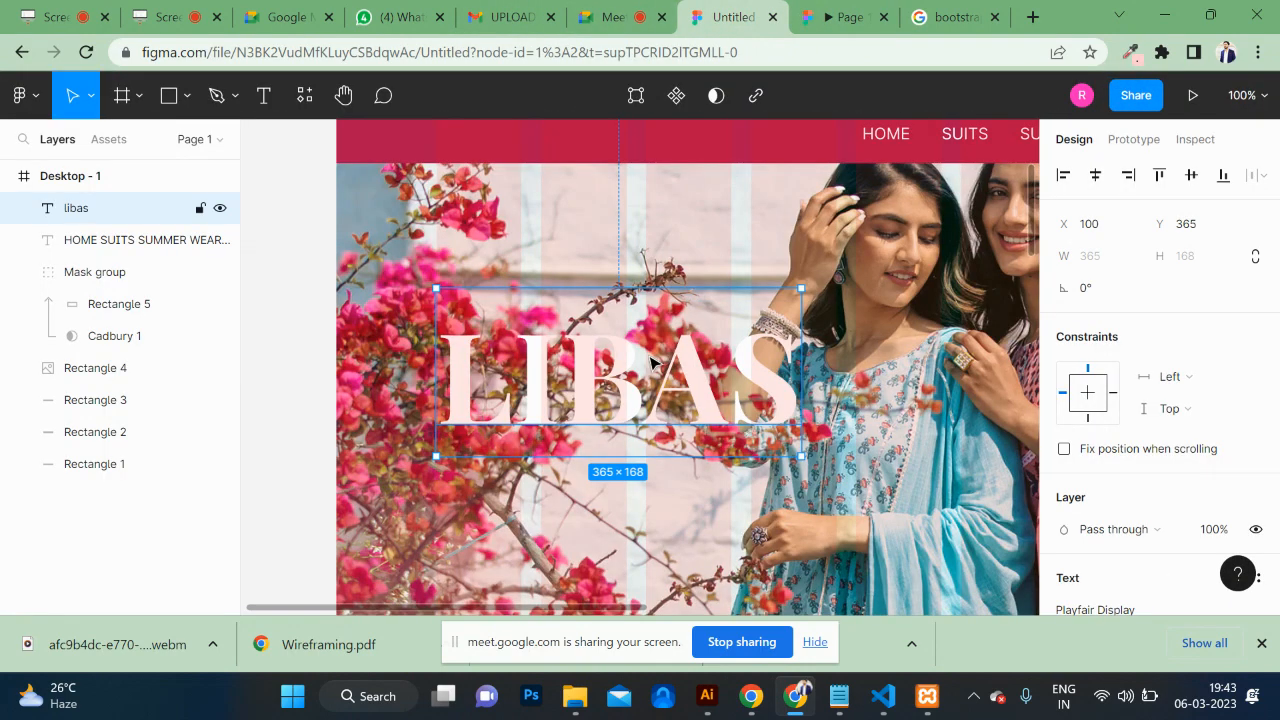
pyautogui.press('Delete')
pyautogui.scroll(-3, 697, 418)
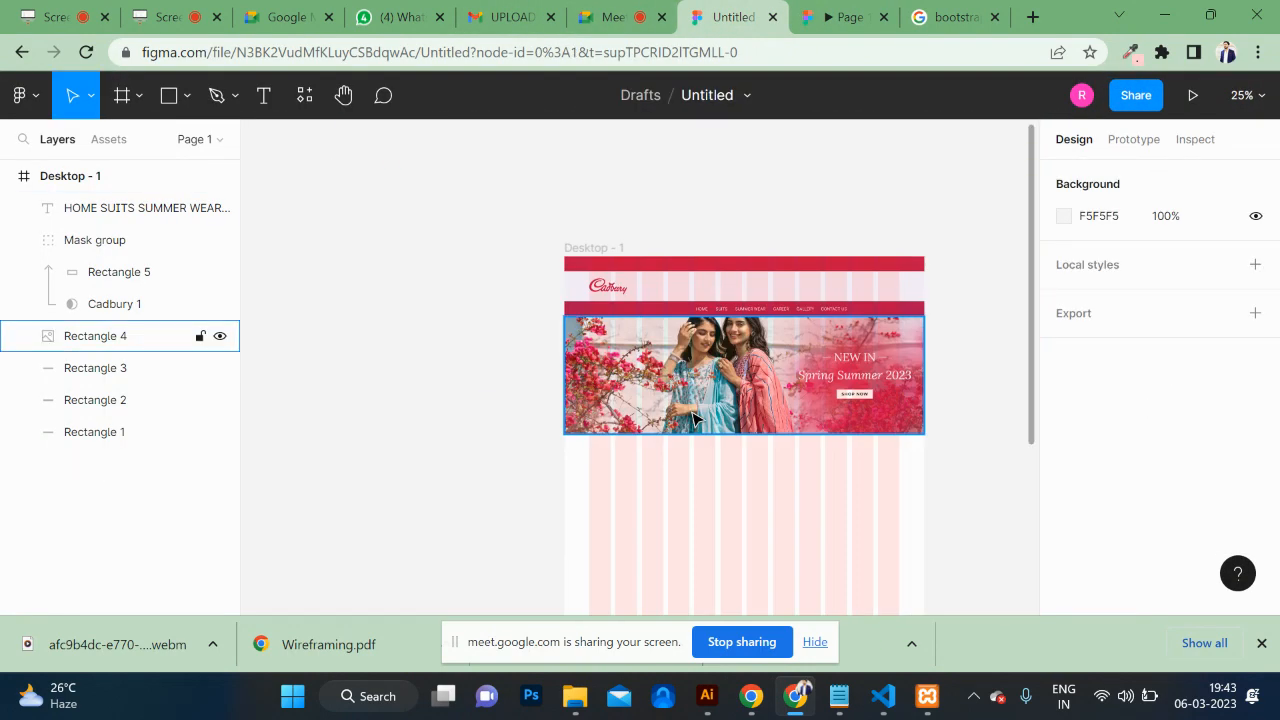
pyautogui.scroll(1, 697, 418)
pyautogui.scroll(-1, 697, 418)
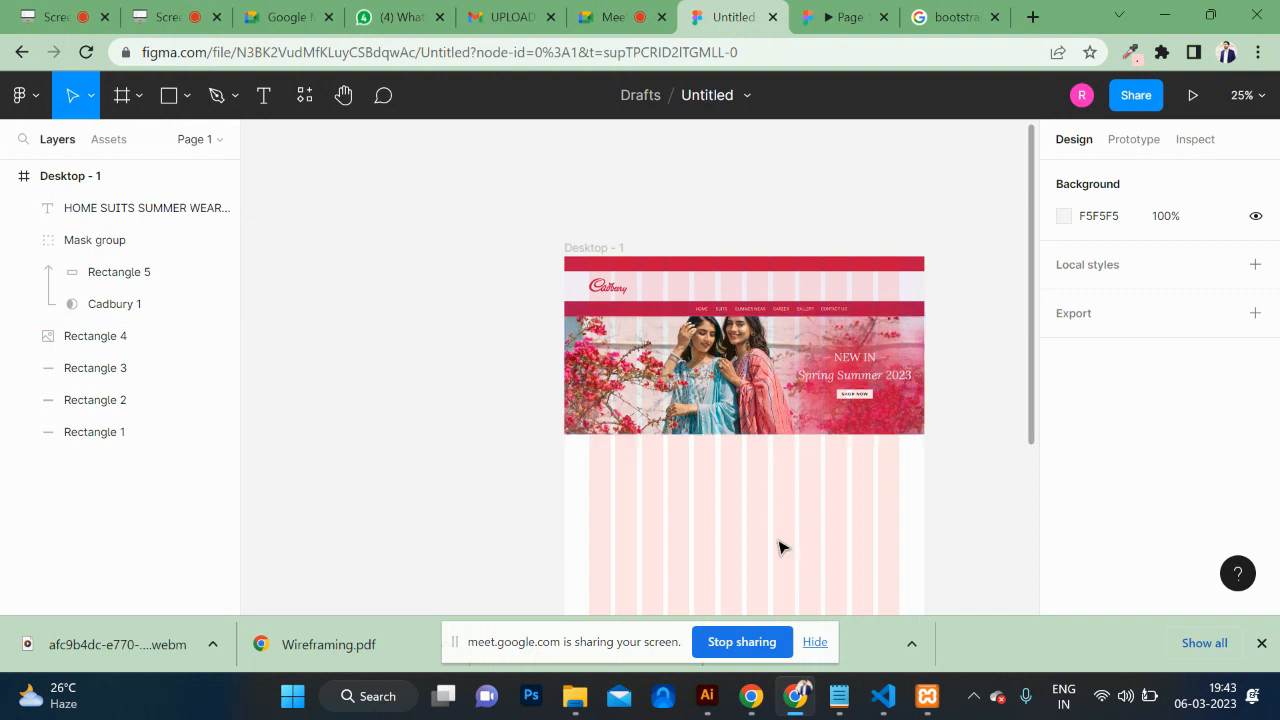
pyautogui.scroll(-2, 777, 546)
pyautogui.hscroll(3, 766, 400)
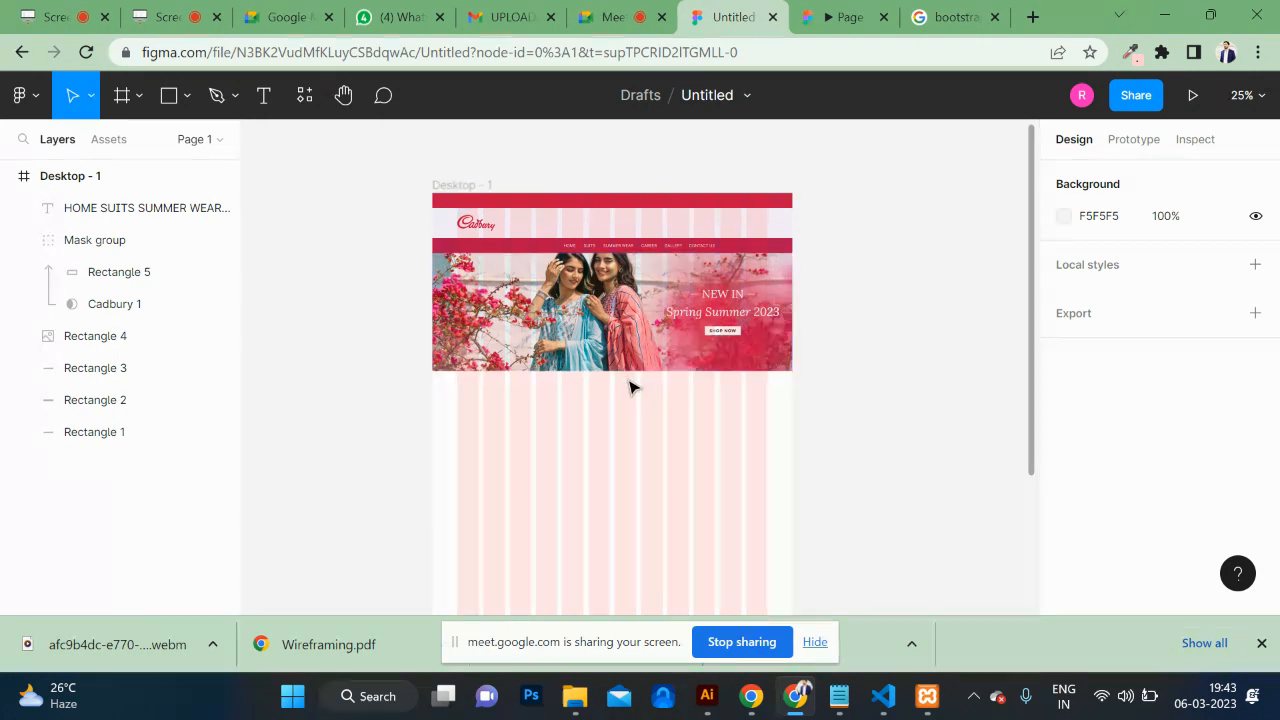
pyautogui.hotkey('ctrl', '+')
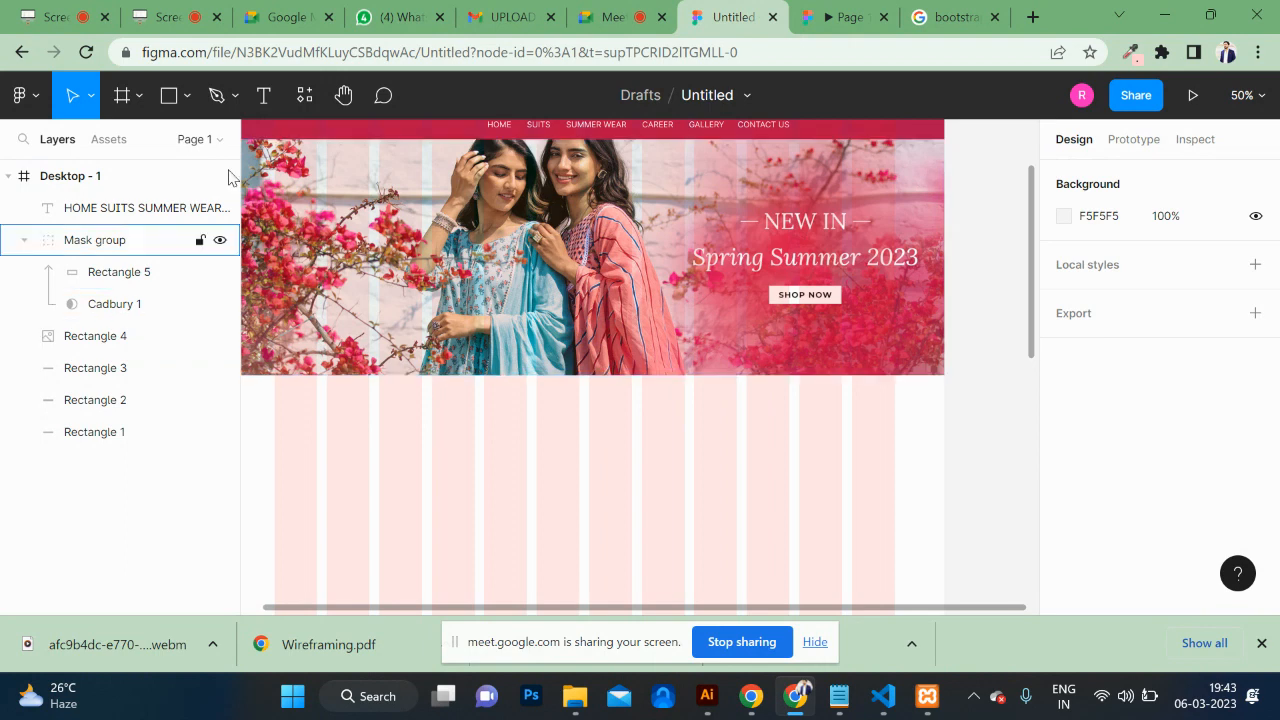
# Step: Load libas.in in Chrome, select its Special Offers heading, and go back to Figma
pyautogui.click(950, 17)
pyautogui.click(768, 57)
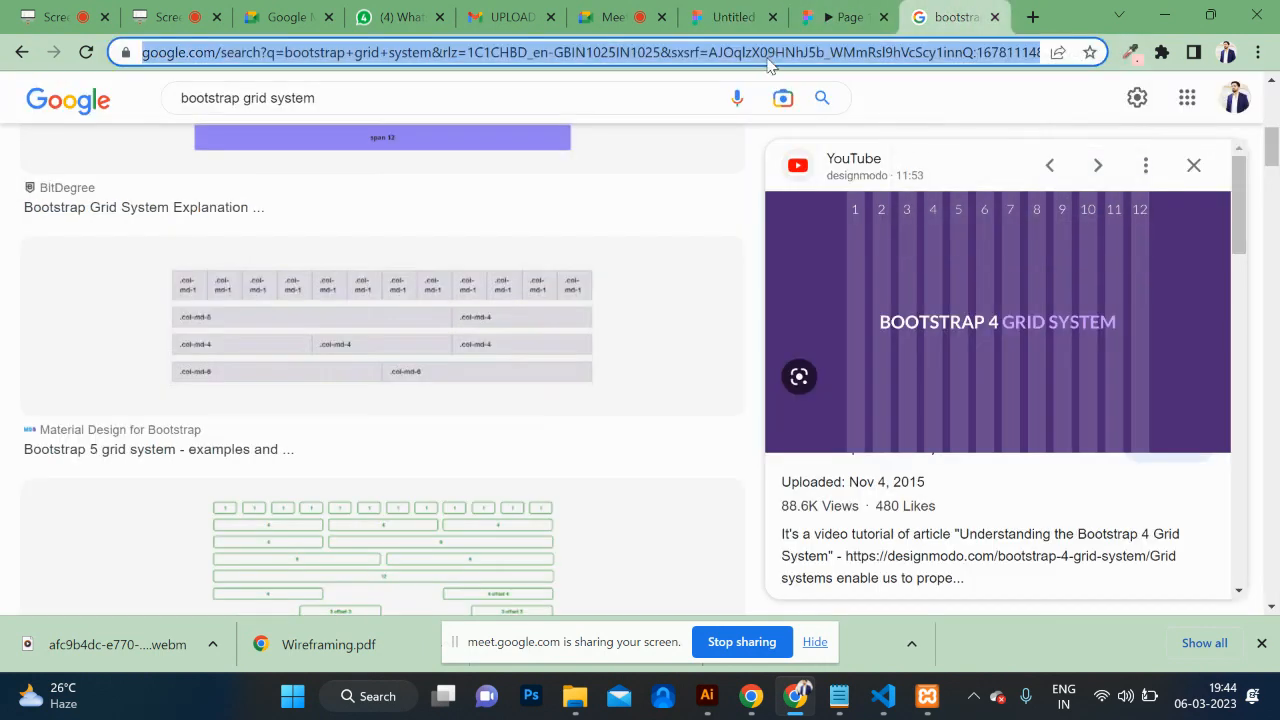
pyautogui.write('liba')
pyautogui.press('Return')
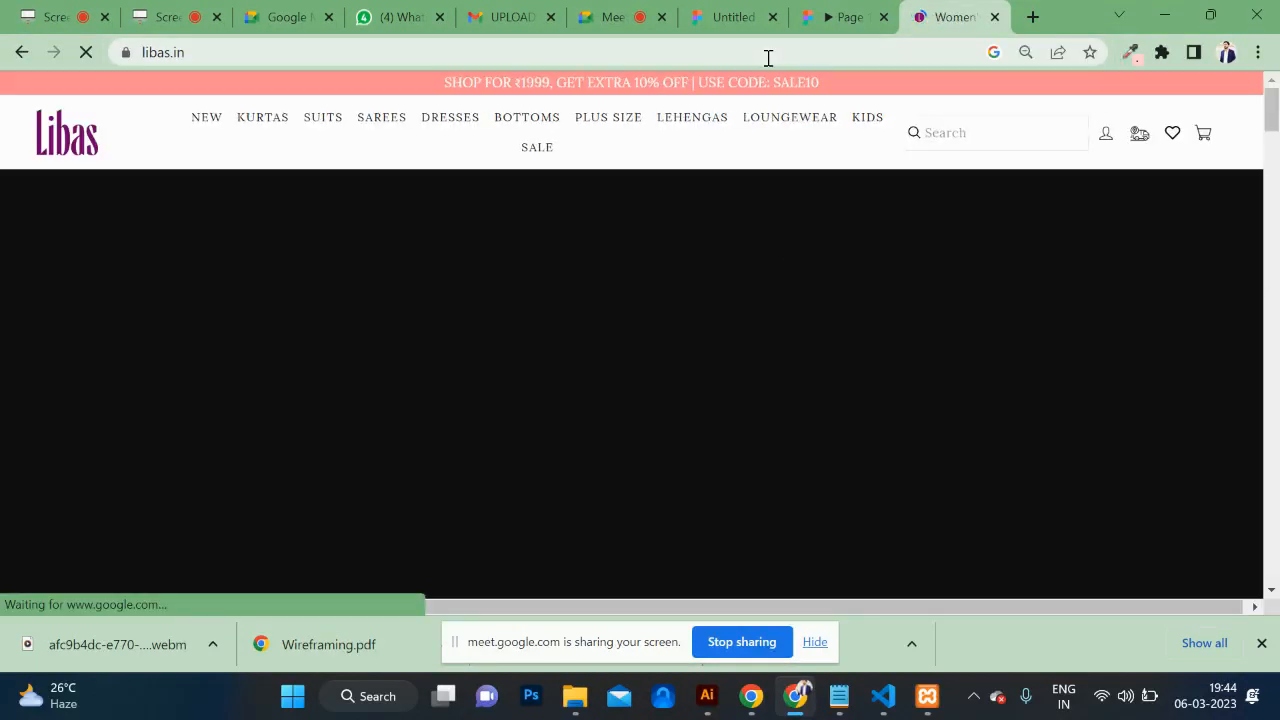
pyautogui.scroll(-5, 657, 383)
pyautogui.scroll(-1, 600, 370)
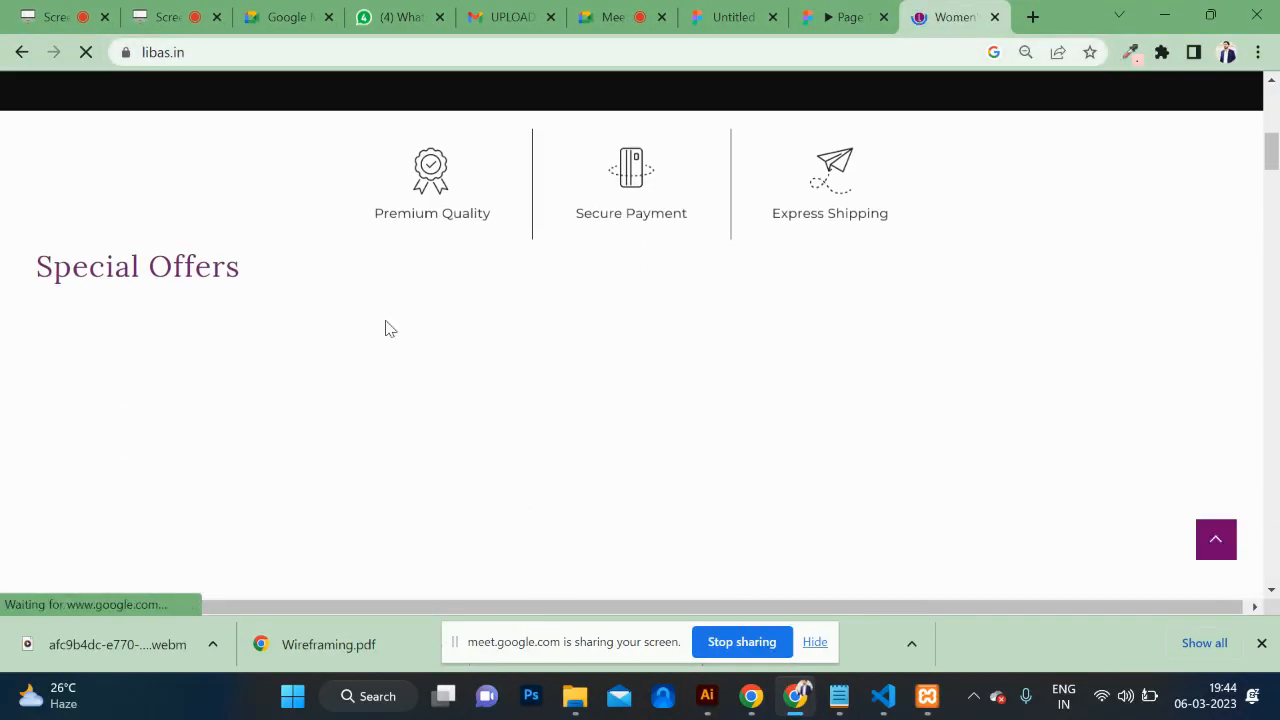
pyautogui.tripleClick(306, 266)
pyautogui.hotkey('ctrl', 'c')
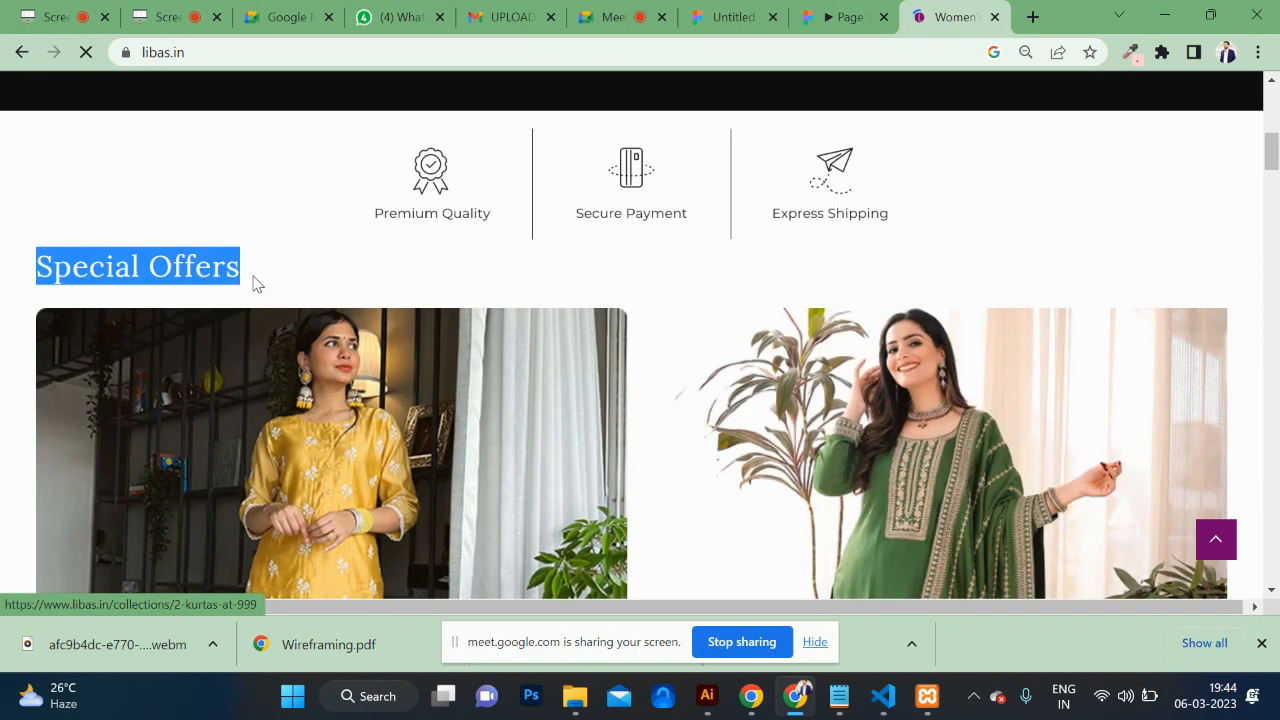
pyautogui.click(727, 20)
pyautogui.hscroll(-3, 623, 409)
pyautogui.scroll(-1, 623, 409)
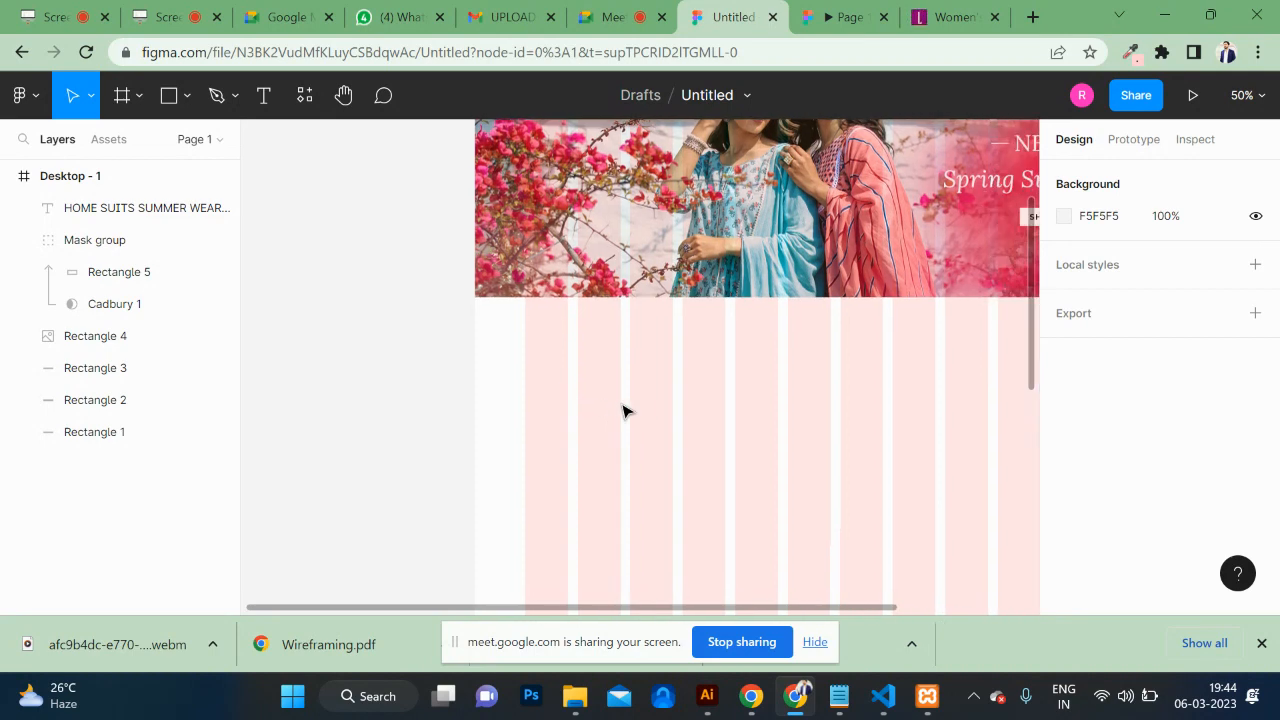
# Step: Paste the Special Offers text as a new heading below the banner and fine-tune its size
pyautogui.click(263, 100)
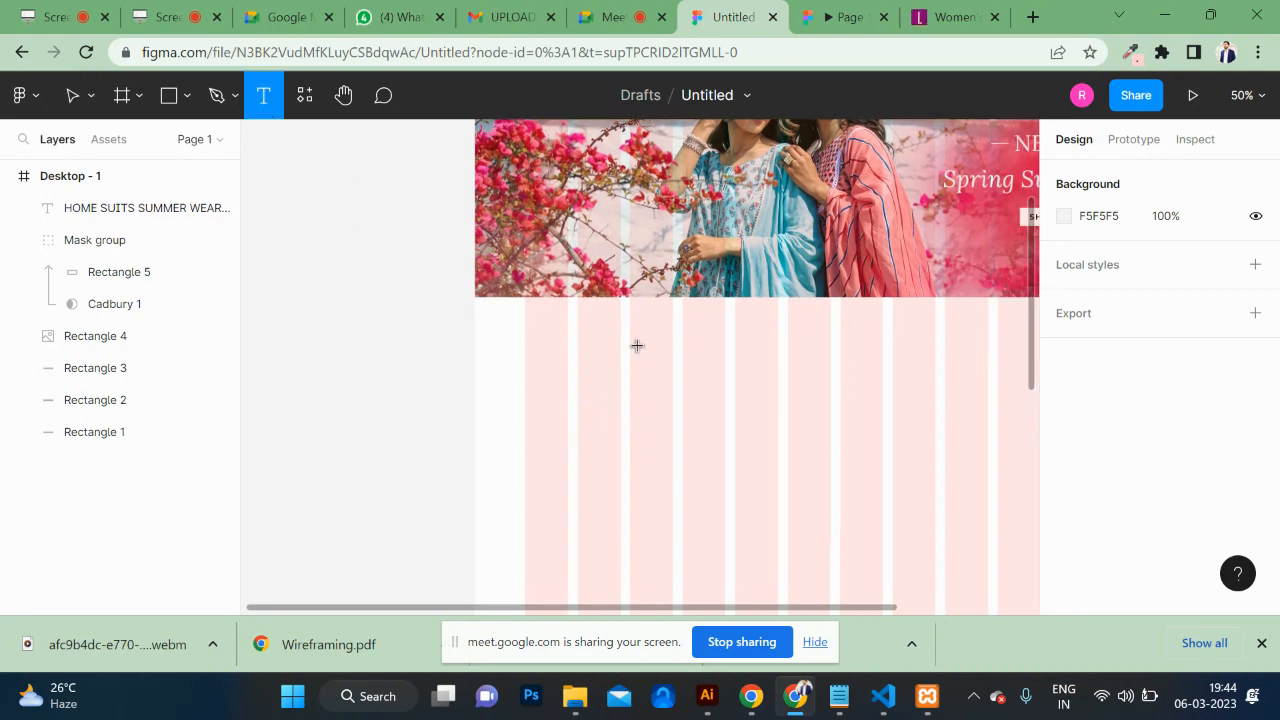
pyautogui.click(637, 345)
pyautogui.hotkey('ctrl', 'v')
pyautogui.hscroll(4, 902, 420)
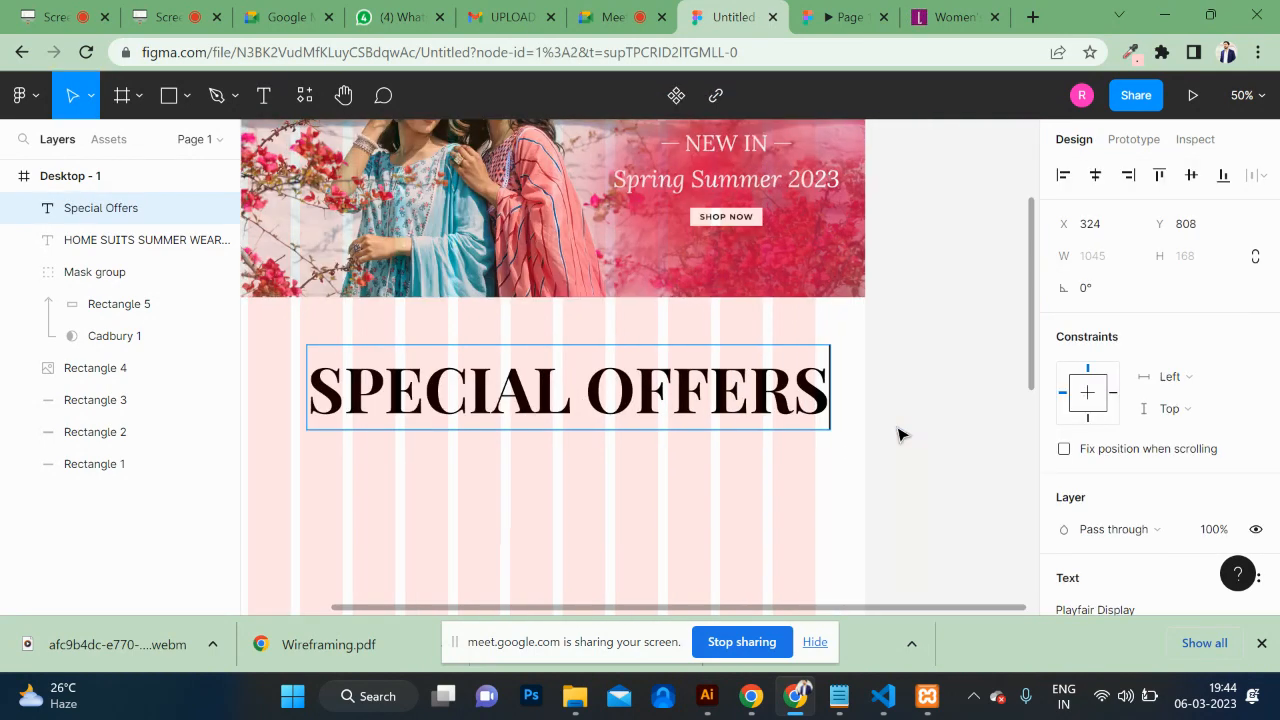
pyautogui.hotkey('ctrl', 'a')
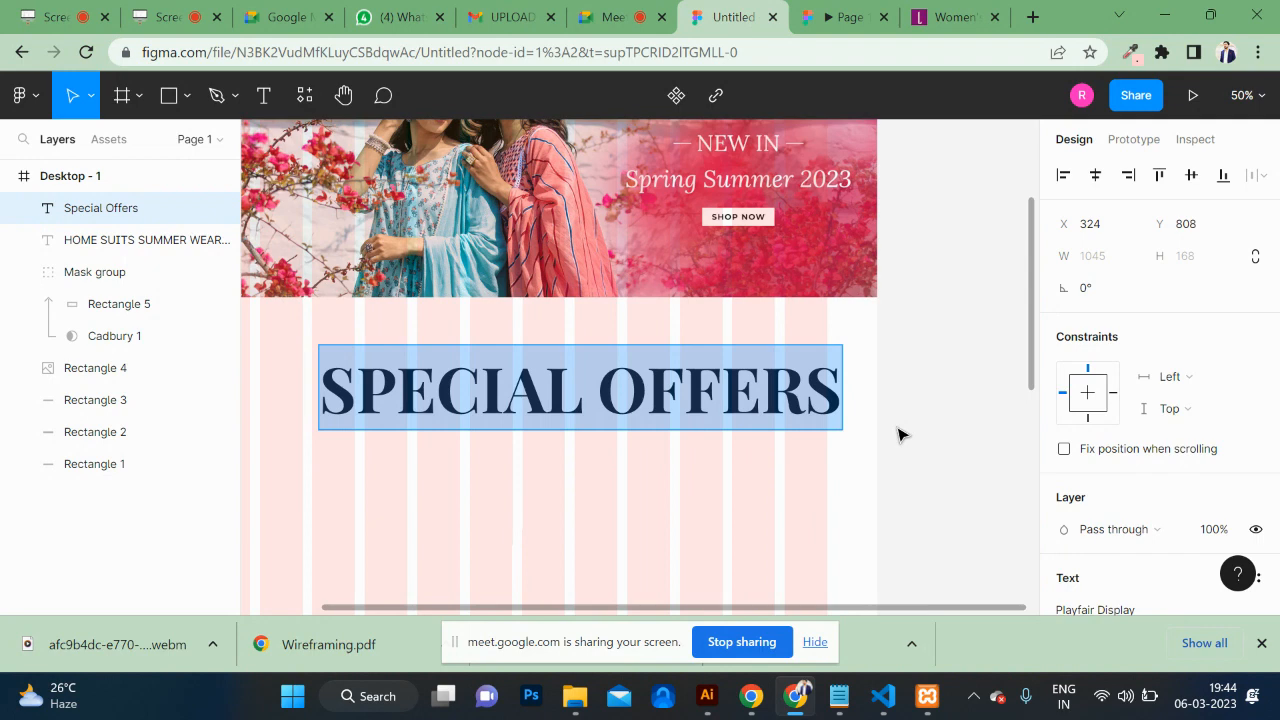
pyautogui.press('Escape')
pyautogui.hotkey('ctrl', 'shift', ',')
pyautogui.hotkey('ctrl', 'shift', ',')
pyautogui.hotkey('ctrl', 'shift', ',')
pyautogui.hotkey('ctrl', 'shift', ',')
pyautogui.hotkey('ctrl', 'shift', ',')
pyautogui.hotkey('ctrl', 'shift', ',')
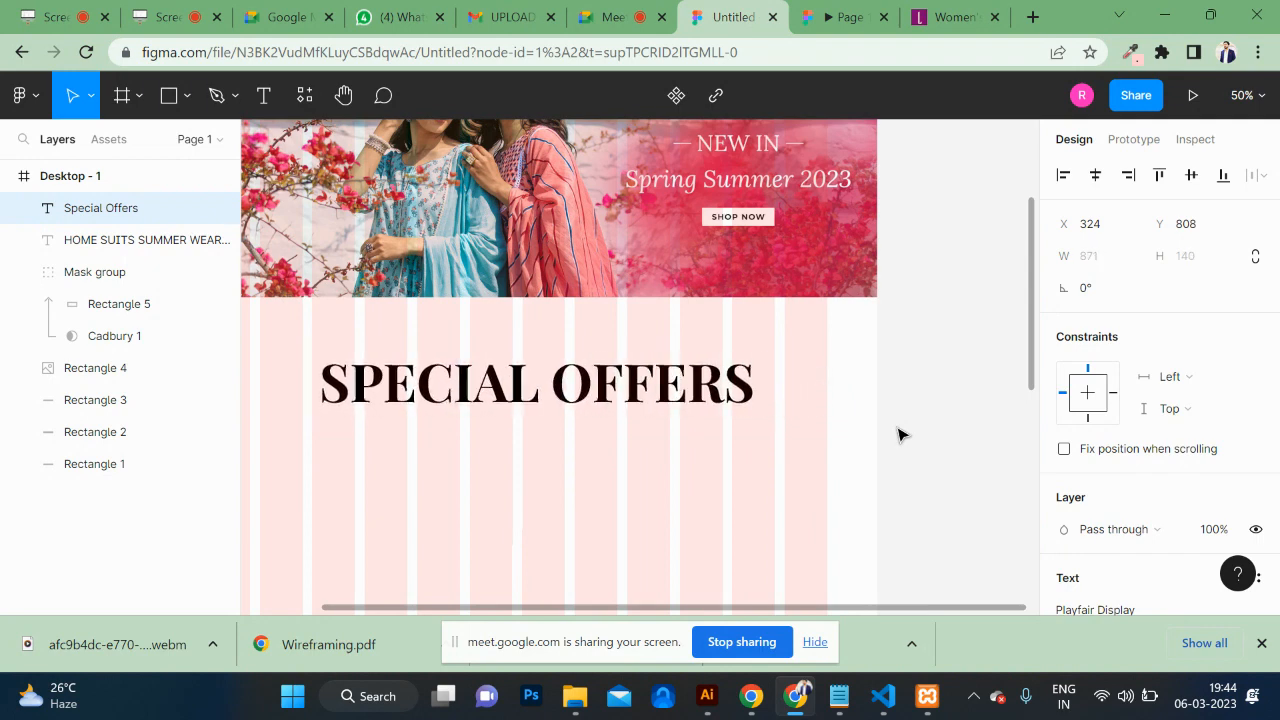
pyautogui.hotkey('ctrl', 'shift', ',')
pyautogui.hotkey('ctrl', 'shift', ',')
pyautogui.hotkey('ctrl', 'shift', ',')
pyautogui.hotkey('ctrl', 'shift', ',')
pyautogui.hotkey('ctrl', 'shift', ',')
pyautogui.hotkey('ctrl', 'shift', ',')
pyautogui.hotkey('ctrl', 'shift', ',')
pyautogui.hotkey('ctrl', 'shift', ',')
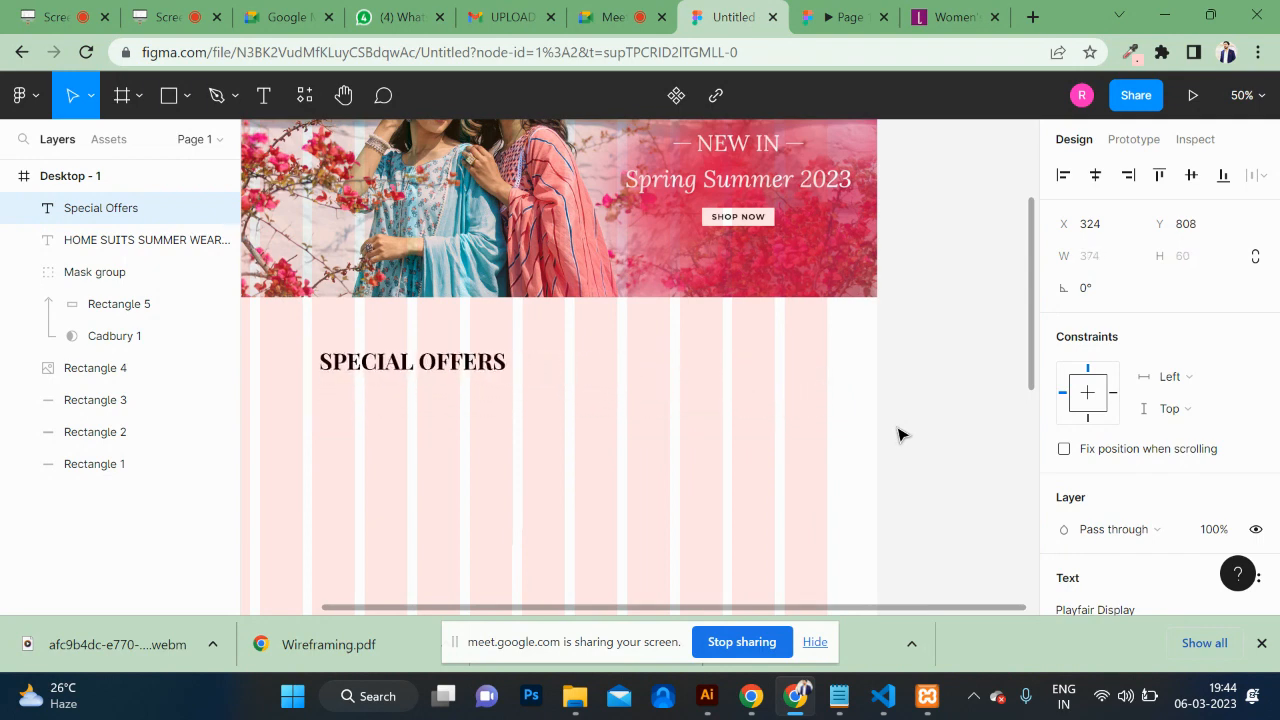
pyautogui.hotkey('ctrl', 'shift', '.')
pyautogui.hotkey('ctrl', 'shift', '.')
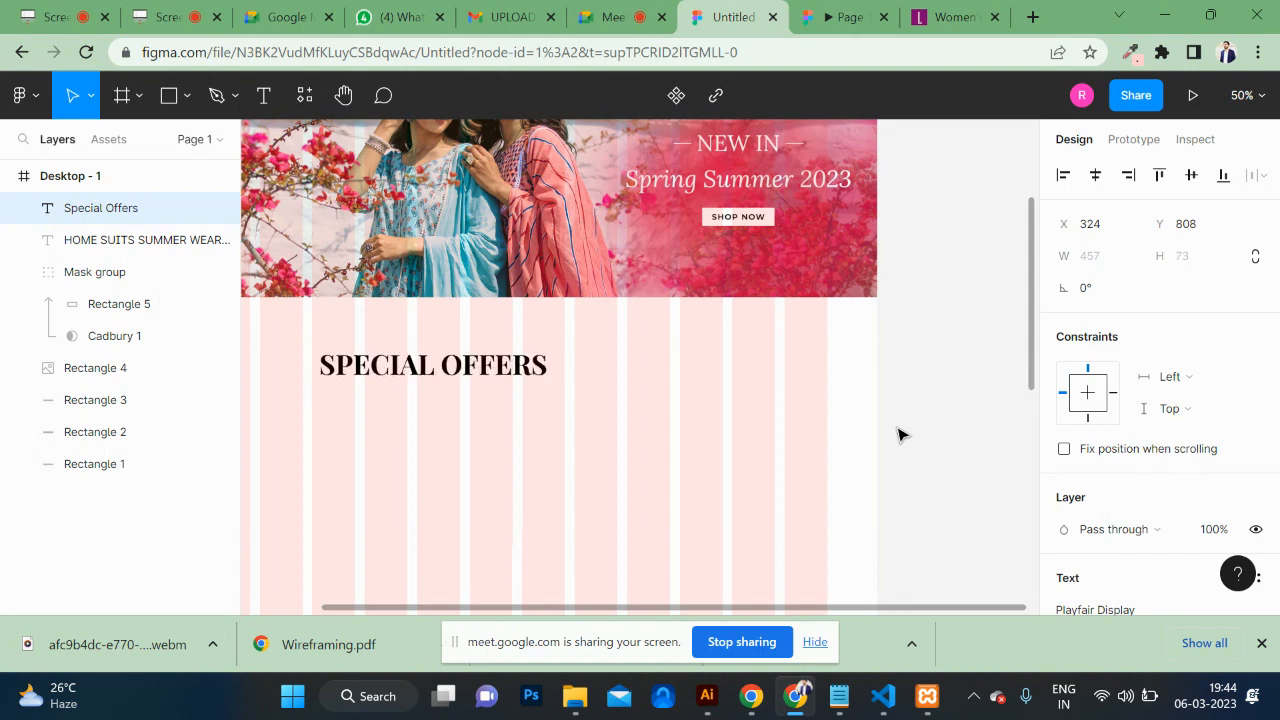
pyautogui.hotkey('ctrl', 'shift', '.')
pyautogui.hotkey('ctrl', 'shift', ',')
pyautogui.hotkey('ctrl', 'shift', ',')
pyautogui.hotkey('ctrl', 'shift', ',')
pyautogui.hotkey('ctrl', 'shift', '.')
pyautogui.hotkey('ctrl', 'shift', '.')
pyautogui.hotkey('ctrl', 'shift', '.')
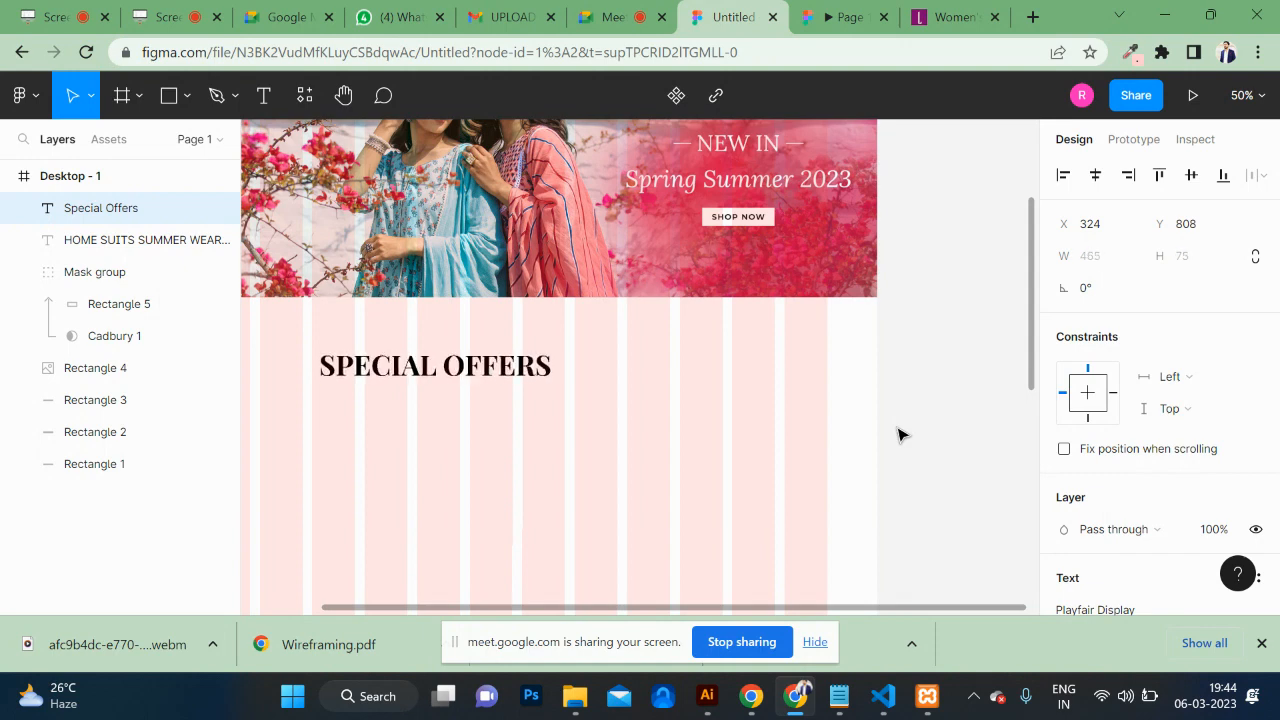
# Step: Move the SPECIAL OFFERS heading left so it snaps to X 100
pyautogui.hscroll(-3, 898, 434)
pyautogui.doubleClick(742, 381)
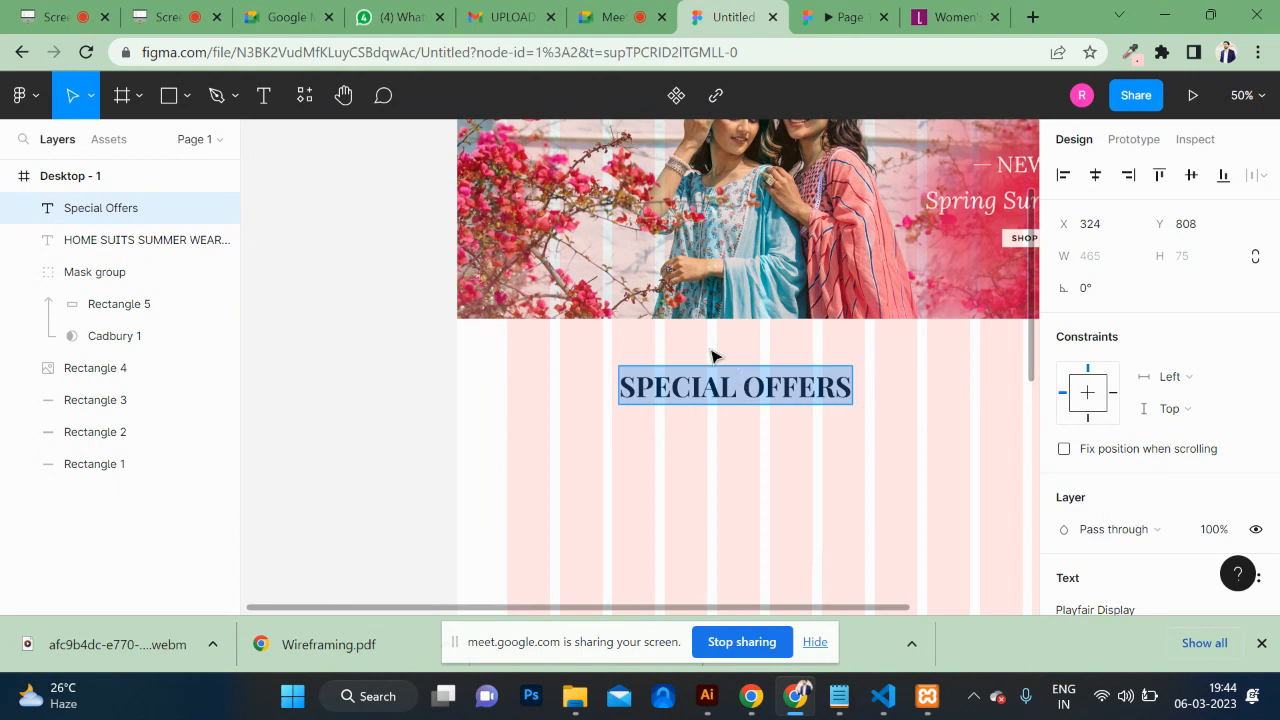
pyautogui.press('Escape')
pyautogui.moveTo(756, 400); pyautogui.dragTo(644, 383)
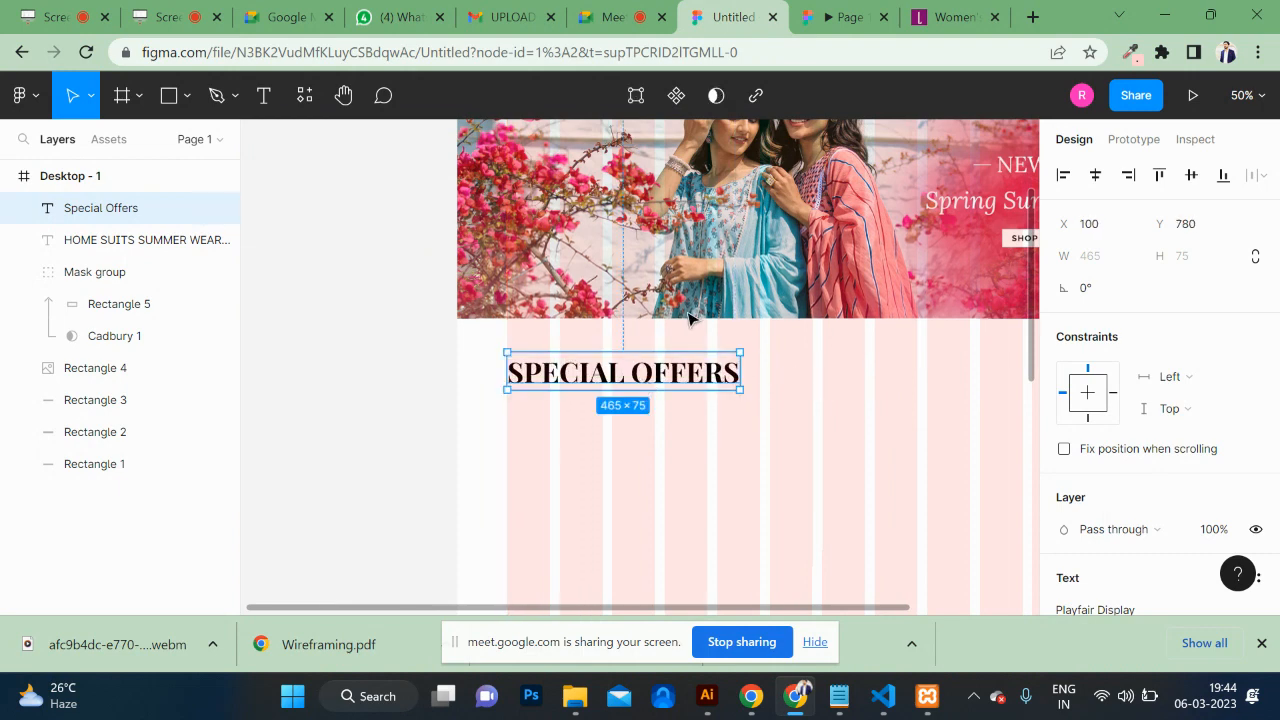
# Step: Set a 100 px gap between the banner and the SPECIAL OFFERS heading
pyautogui.keyDown('shift'); pyautogui.click(612, 312); pyautogui.keyUp('shift')
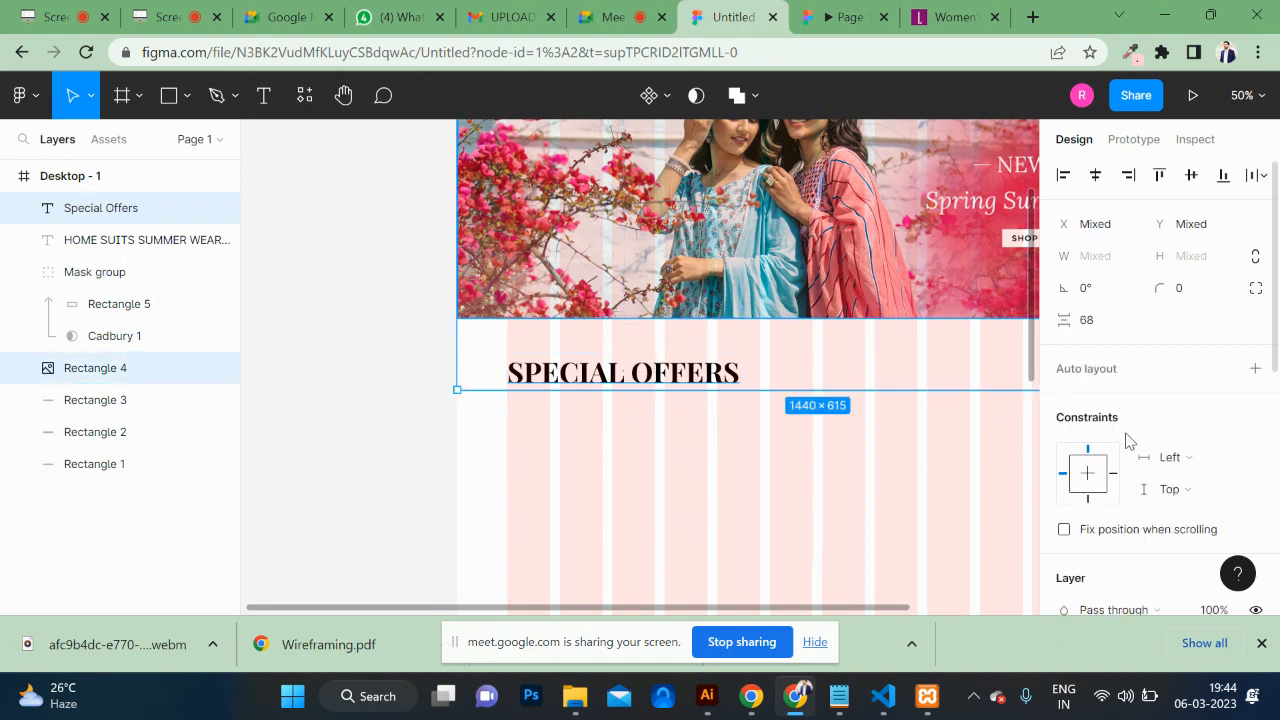
pyautogui.click(1096, 321)
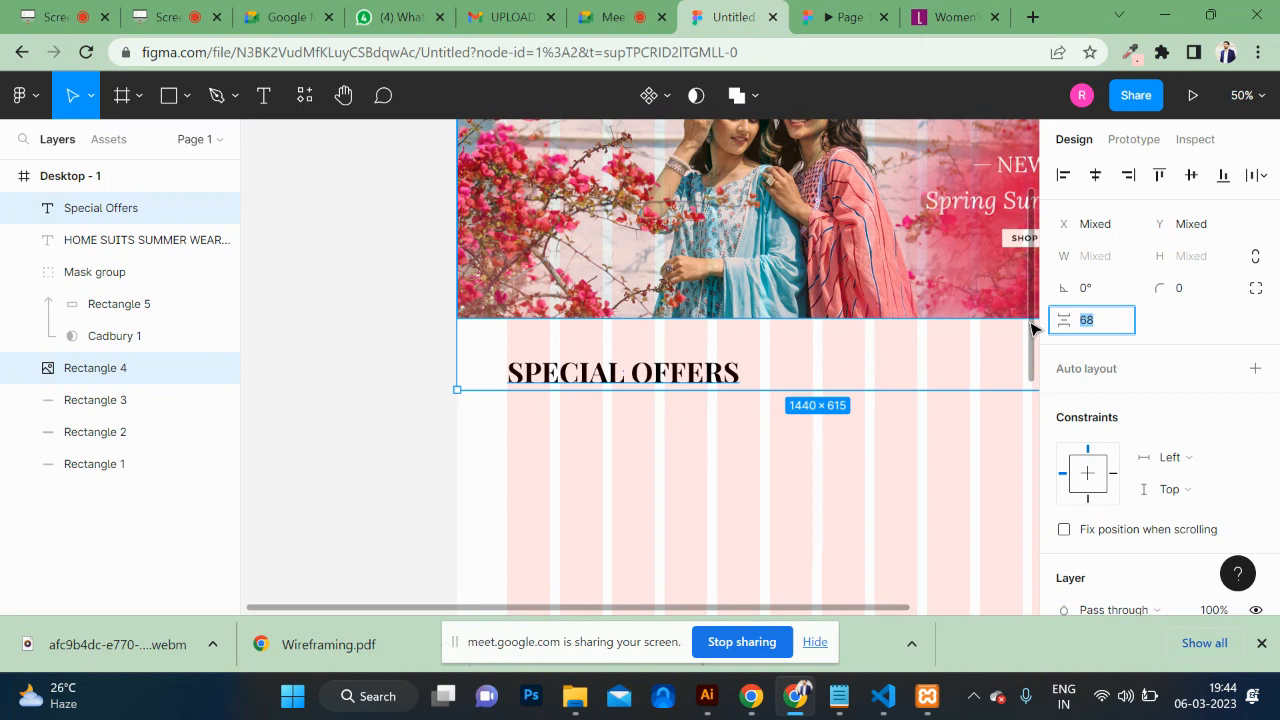
pyautogui.press('Return')
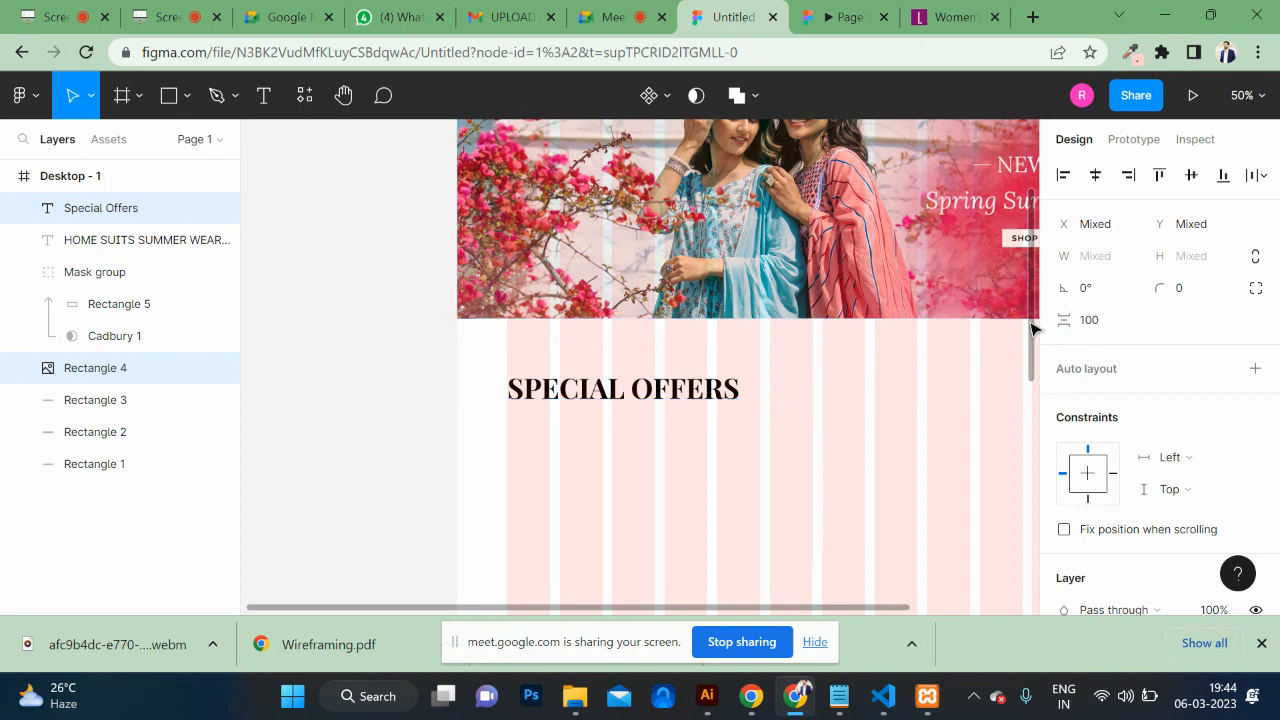
pyautogui.click(351, 317)
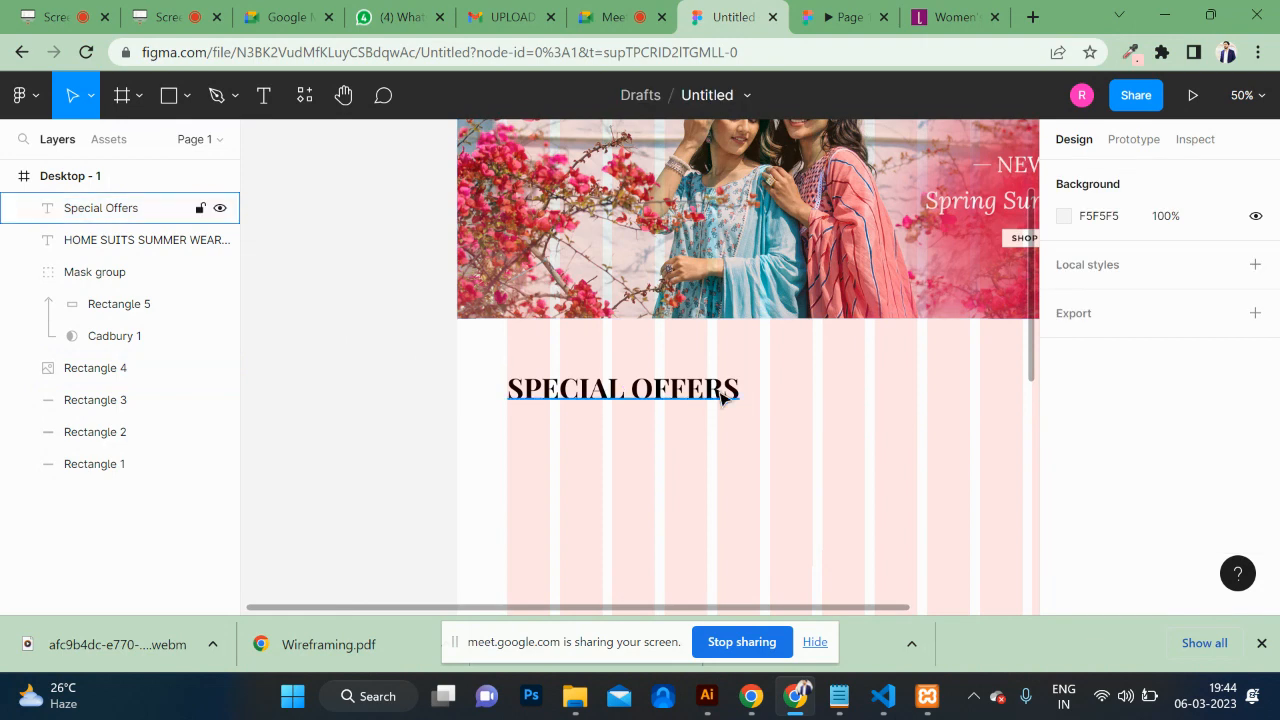
# Step: Colour the word OFFERS dark red B0124D, leaving SPECIAL black
pyautogui.doubleClick(677, 399)
pyautogui.moveTo(643, 390); pyautogui.dragTo(886, 409)
pyautogui.scroll(-3, 1087, 499)
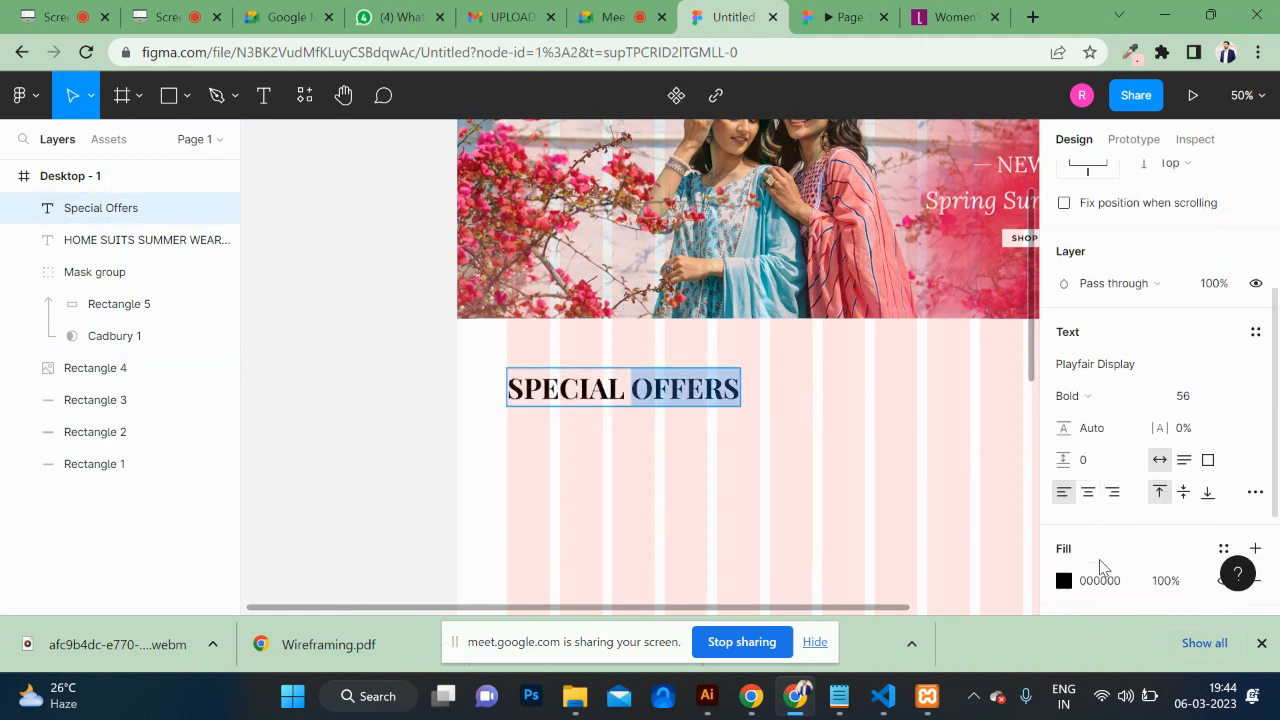
pyautogui.scroll(-1, 1101, 567)
pyautogui.click(1066, 491)
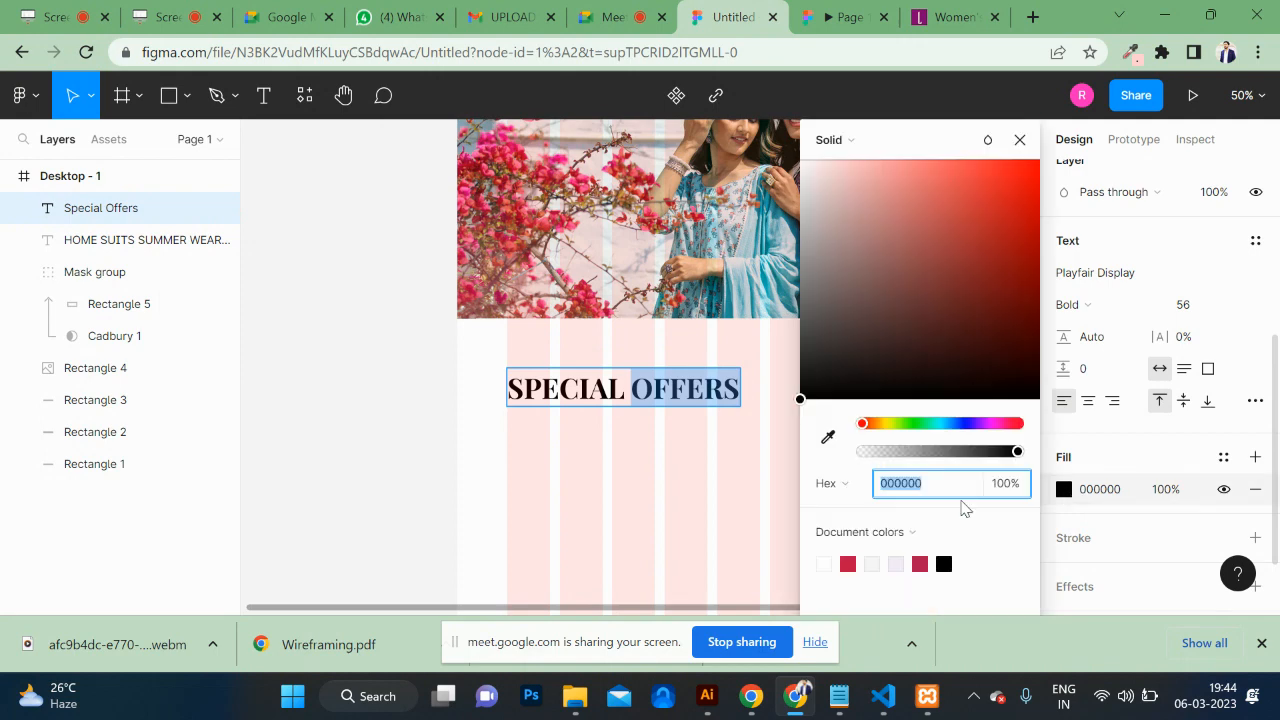
pyautogui.click(920, 564)
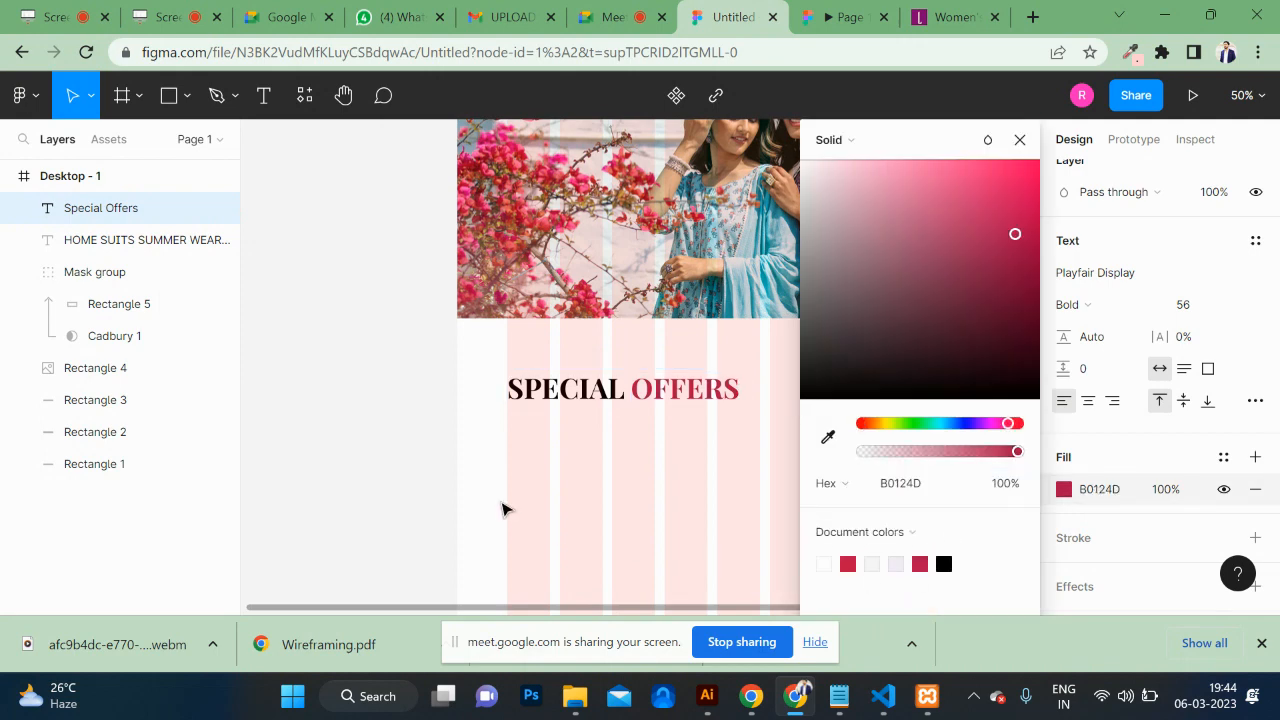
pyautogui.click(503, 510)
pyautogui.click(728, 476)
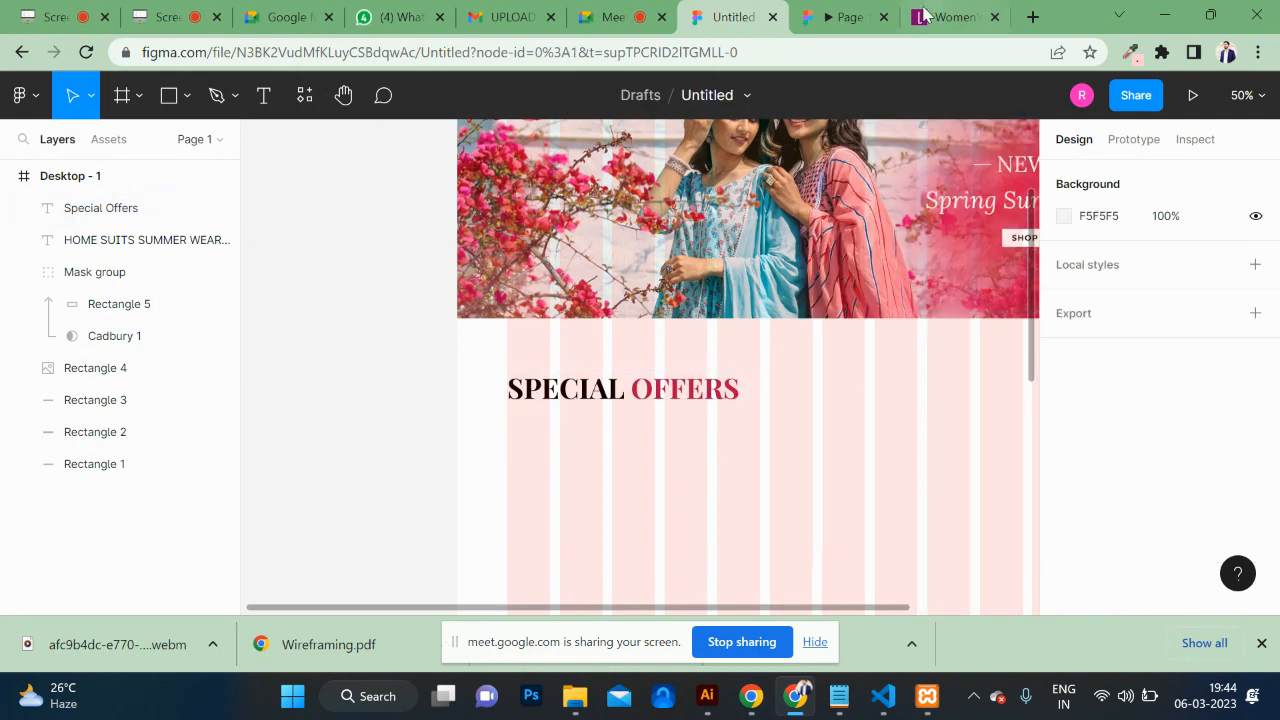
# Step: Check the heading in the prototype preview, then return to the design editor
pyautogui.click(845, 17)
pyautogui.scroll(-3, 781, 322)
pyautogui.scroll(5, 782, 324)
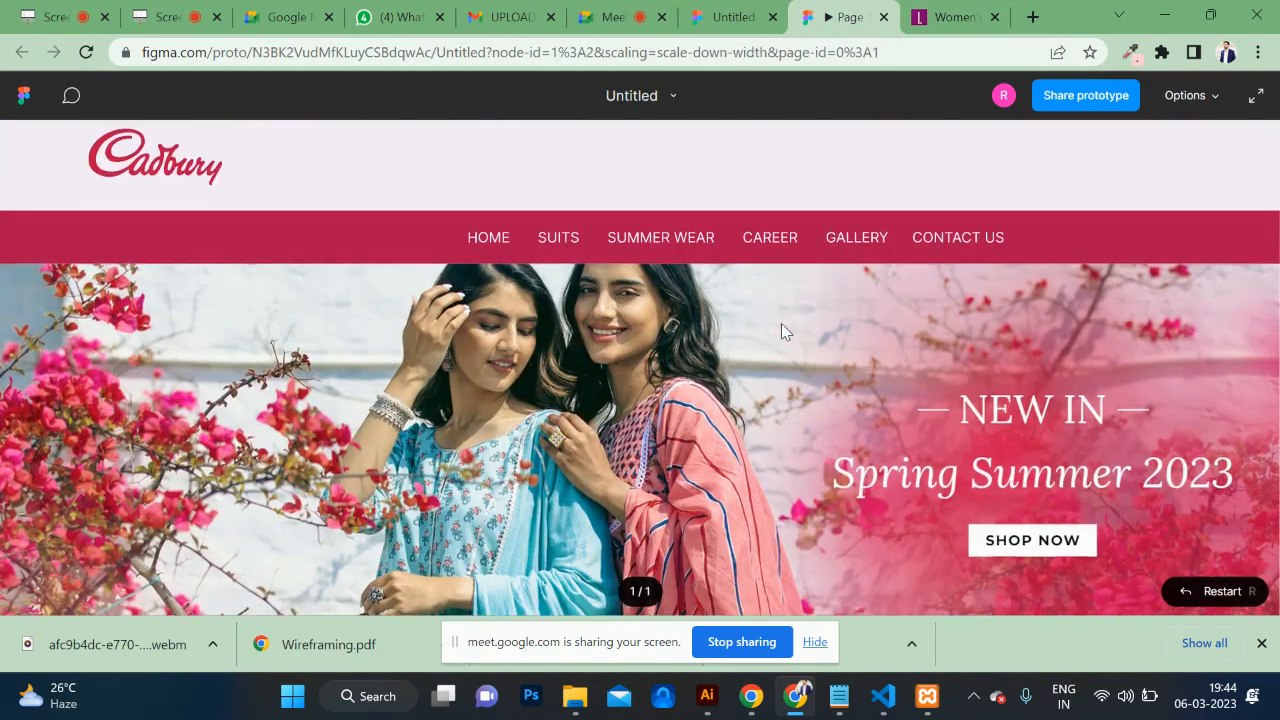
pyautogui.scroll(-5, 782, 324)
pyautogui.scroll(3, 782, 324)
pyautogui.scroll(4, 781, 323)
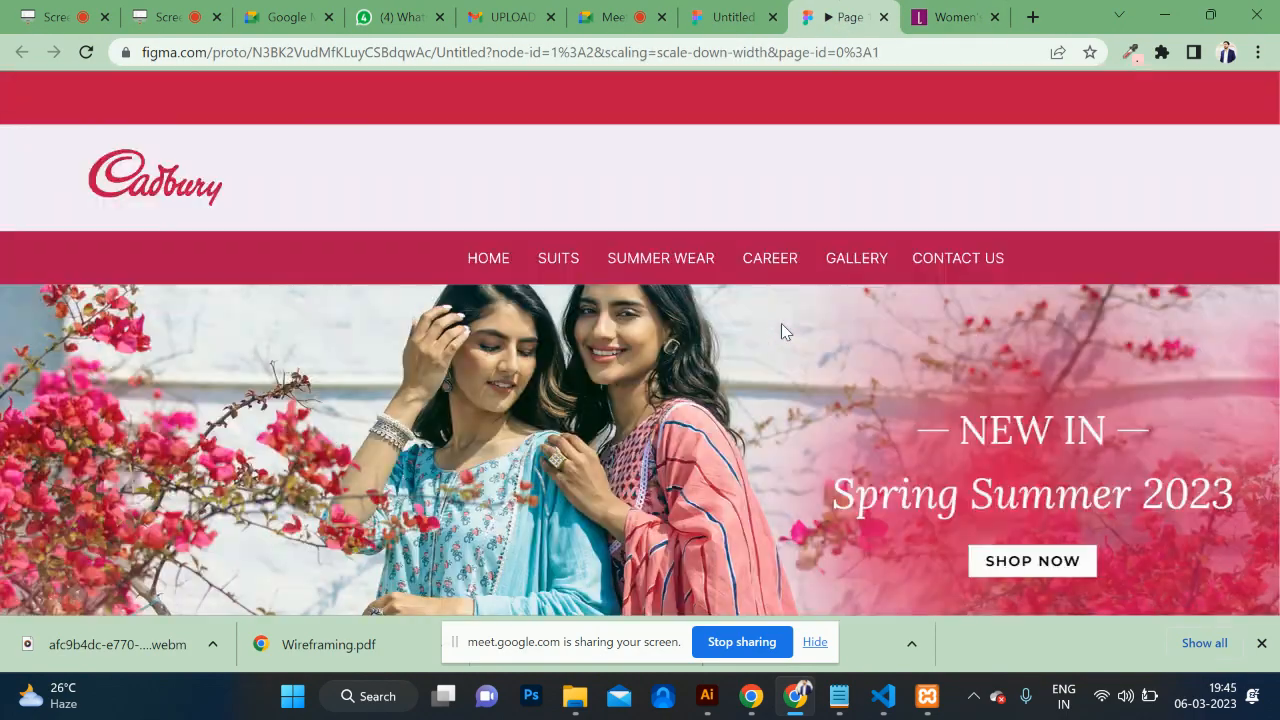
pyautogui.scroll(-1, 781, 323)
pyautogui.scroll(1, 781, 323)
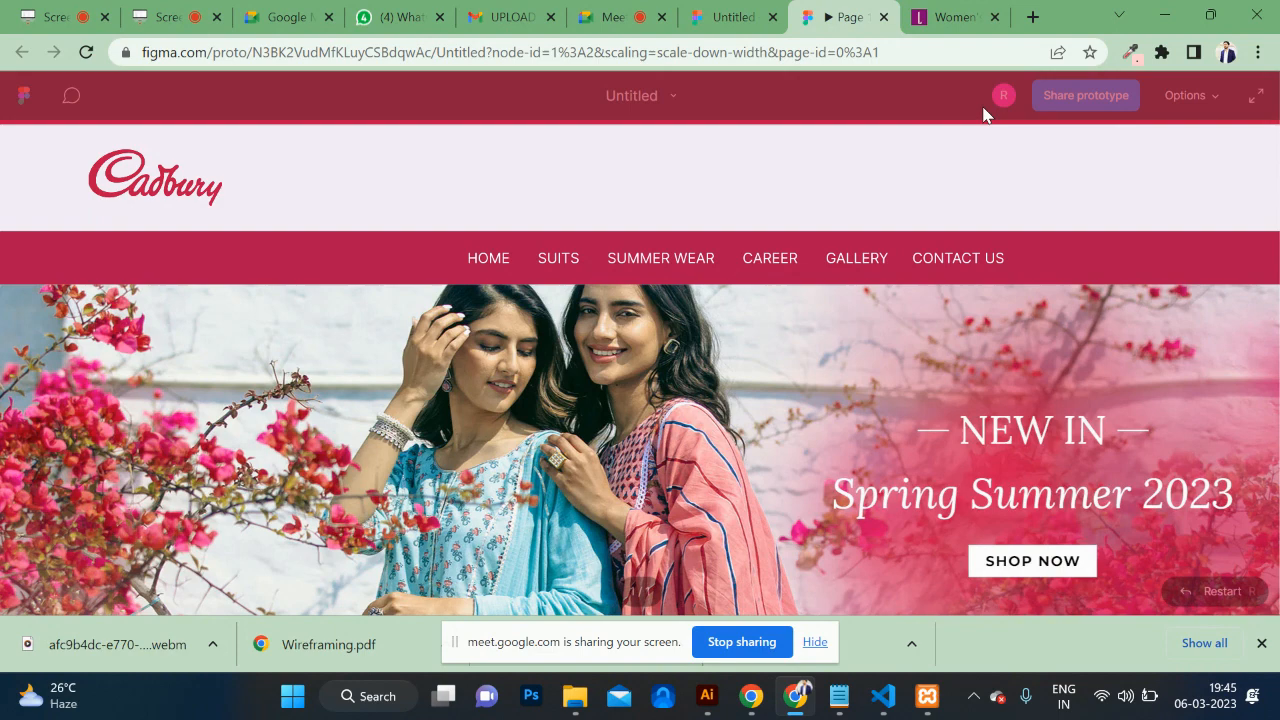
pyautogui.click(733, 17)
pyautogui.scroll(5, 891, 277)
pyautogui.scroll(-1, 891, 277)
pyautogui.hscroll(-1, 891, 277)
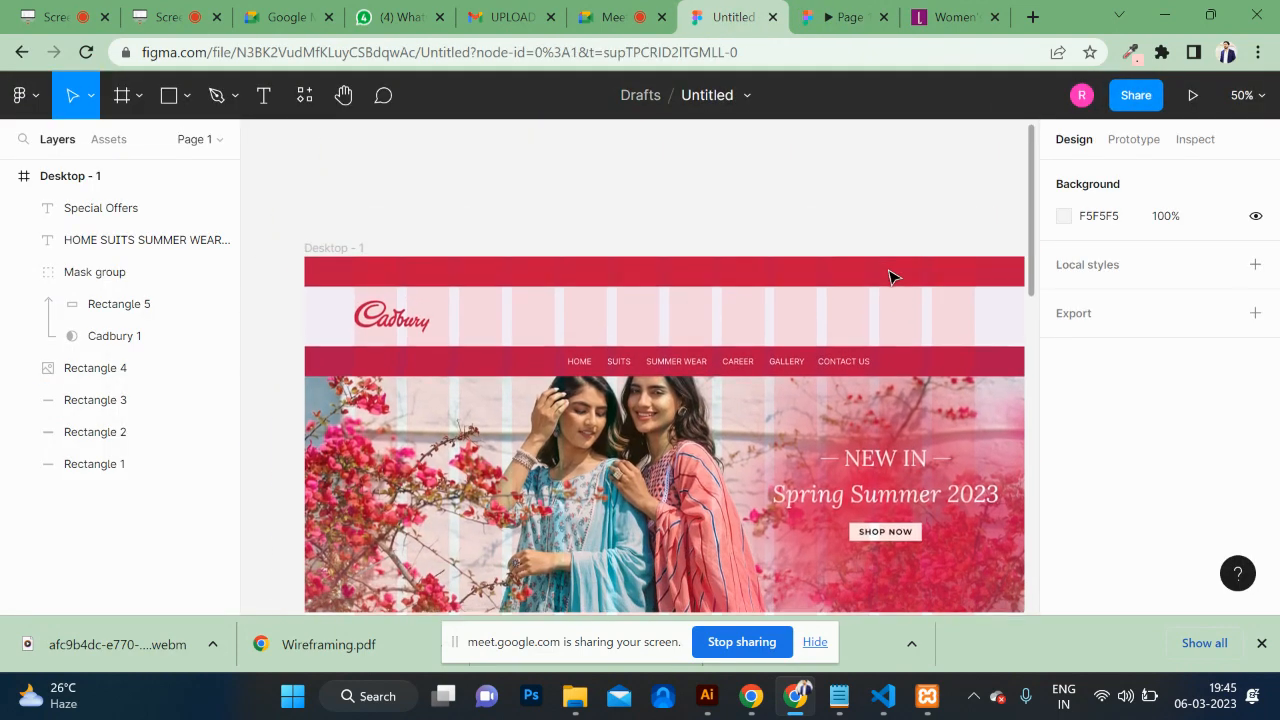
# Step: Draw a 400×58 rectangle to the right of the Cadbury logo in the header band
pyautogui.click(162, 99)
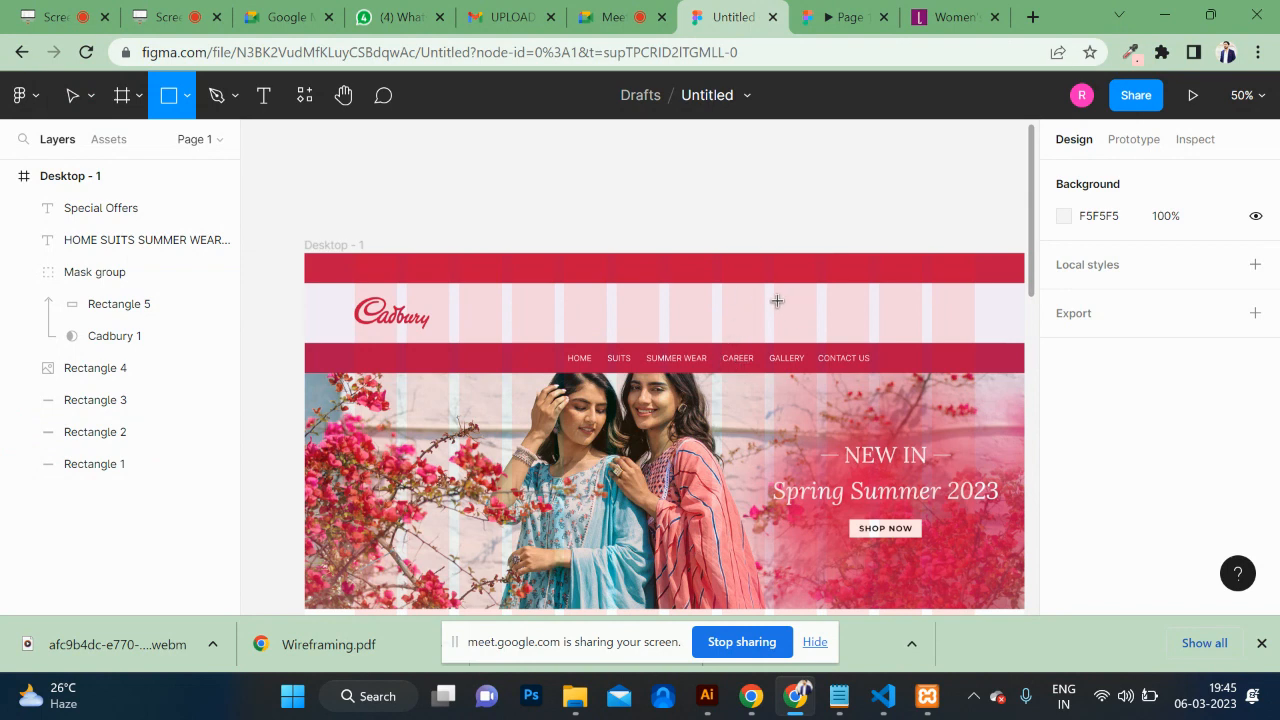
pyautogui.moveTo(775, 301)
pyautogui.mouseDown()
pyautogui.moveTo(989, 331)
pyautogui.moveTo(974, 330)
pyautogui.mouseUp()
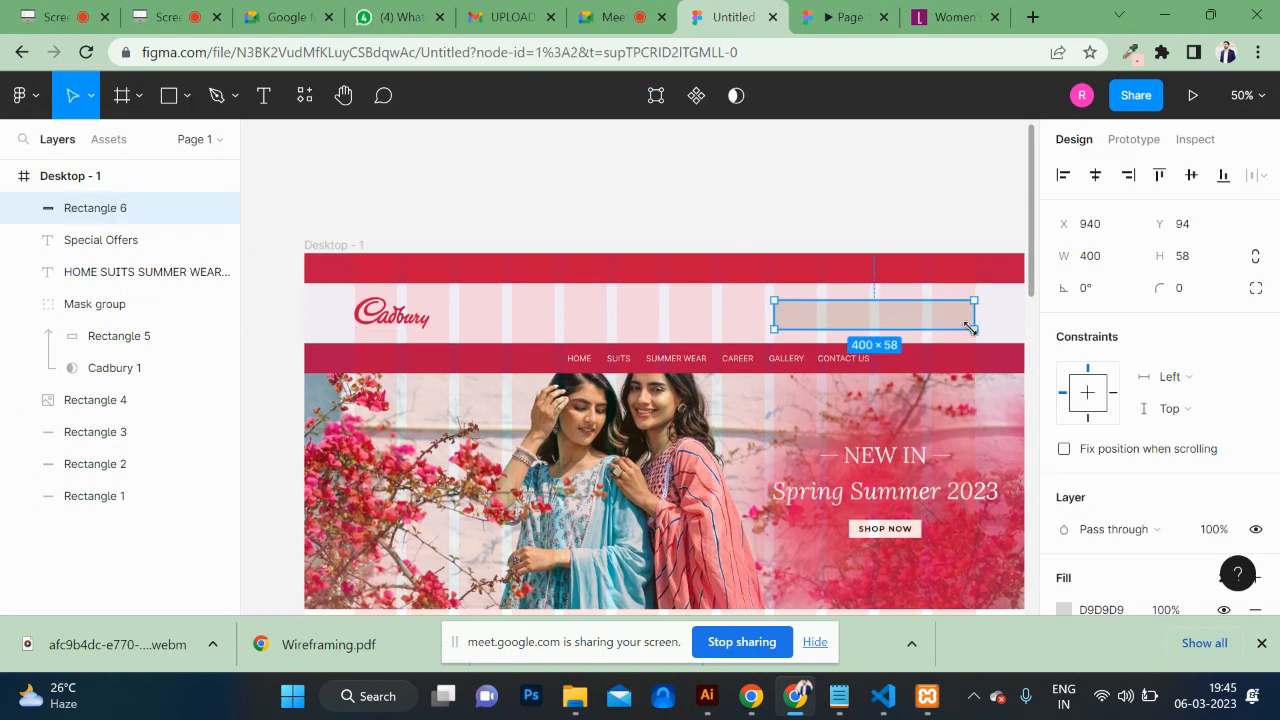
pyautogui.hscroll(5, 975, 333)
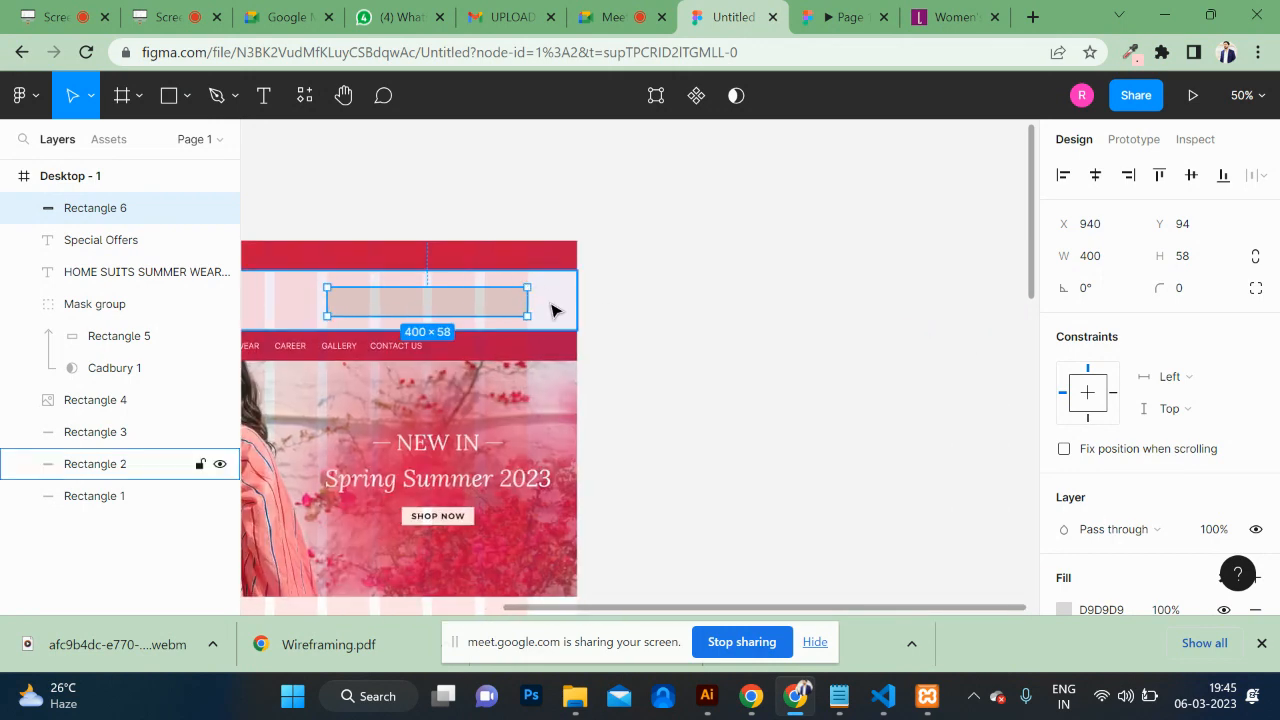
pyautogui.keyDown('shift'); pyautogui.click(555, 311); pyautogui.keyUp('shift')
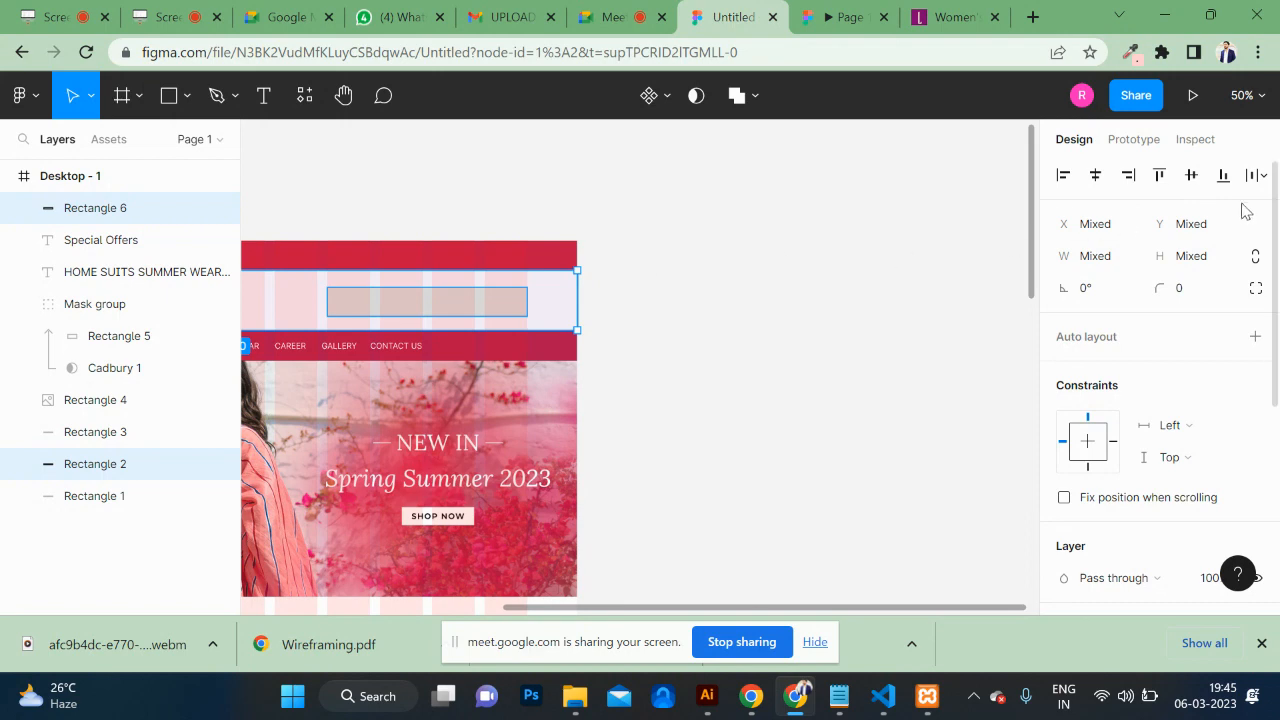
pyautogui.click(606, 351)
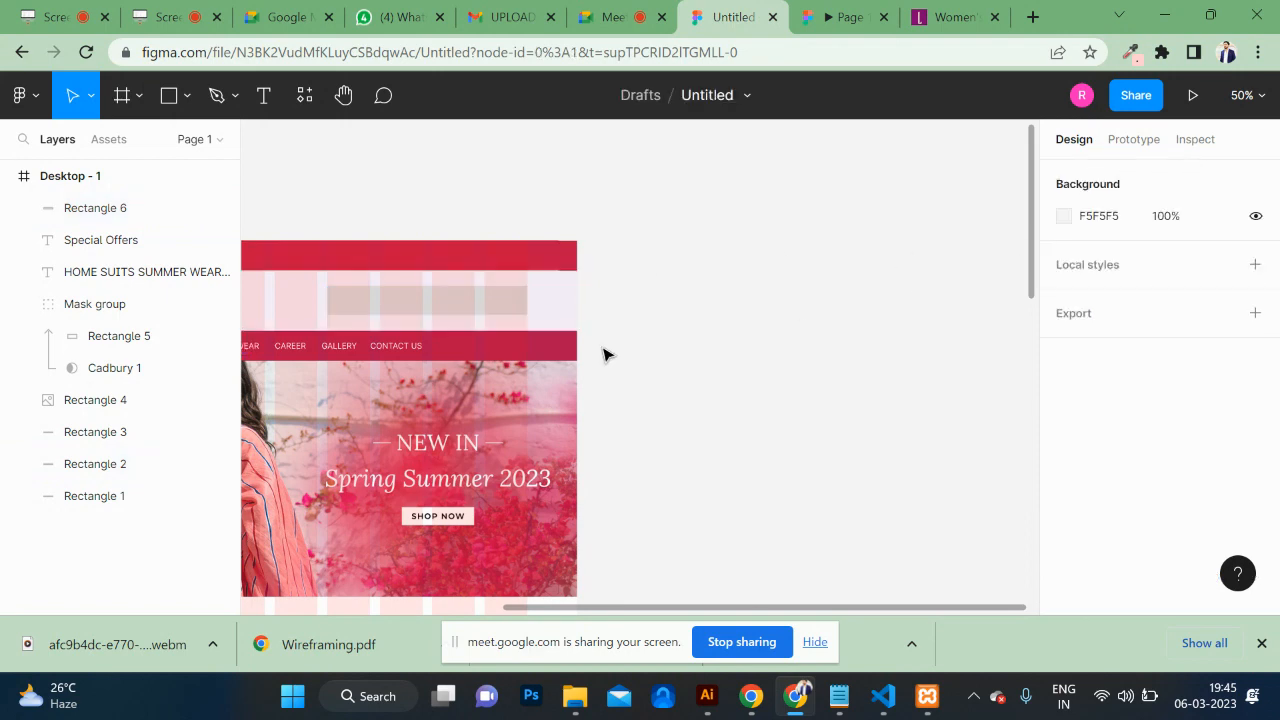
pyautogui.click(449, 294)
pyautogui.scroll(-4, 1123, 491)
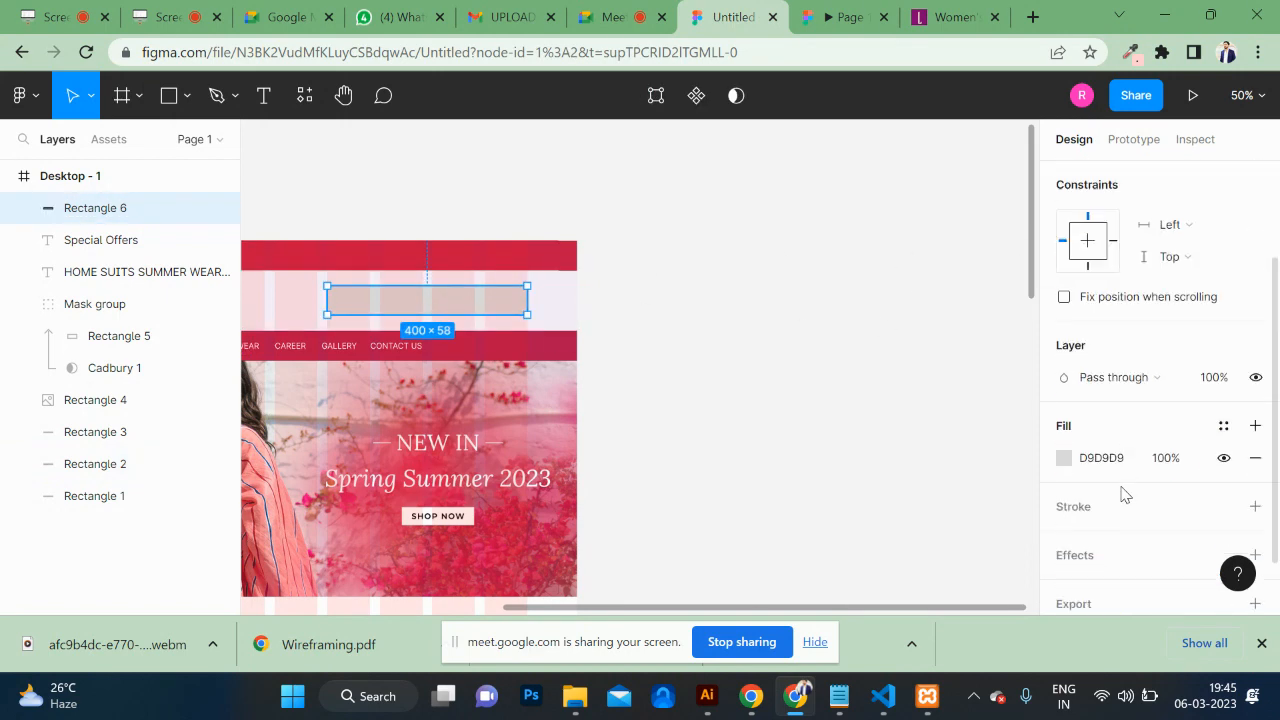
# Step: Fill Rectangle 6 with near-white F9F7F7
pyautogui.click(1065, 410)
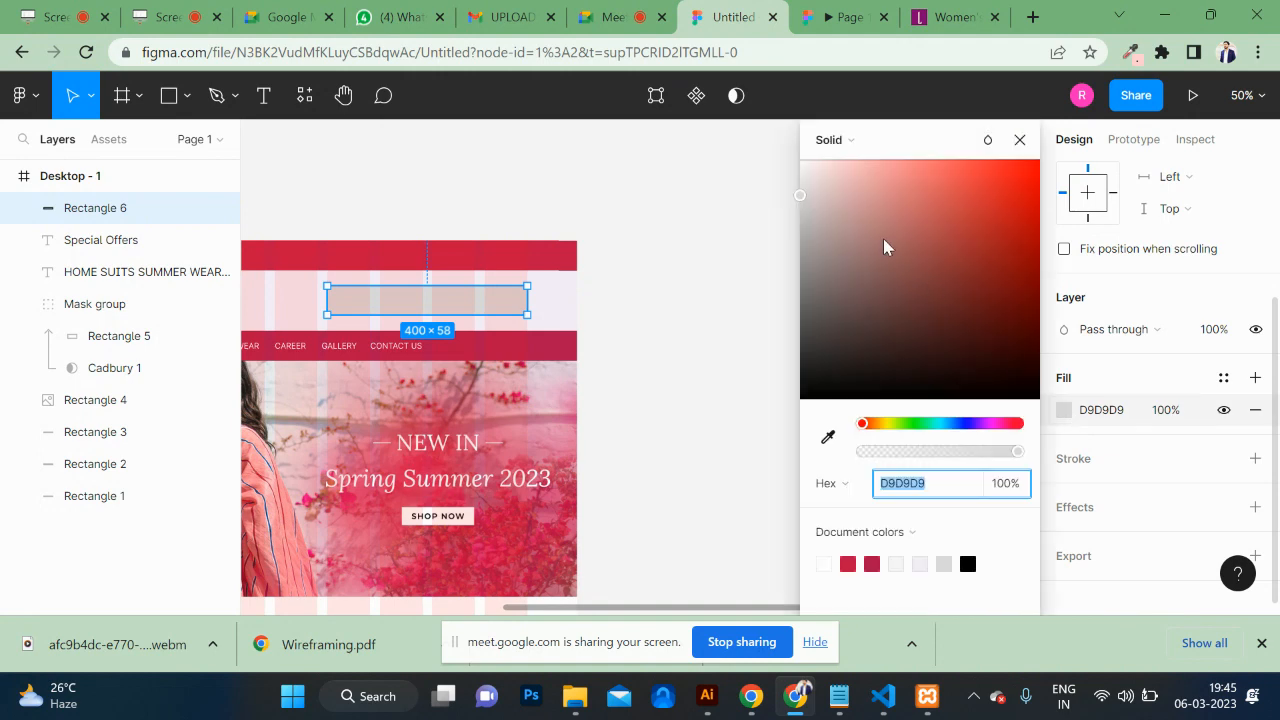
pyautogui.moveTo(806, 198); pyautogui.dragTo(806, 179)
pyautogui.click(688, 366)
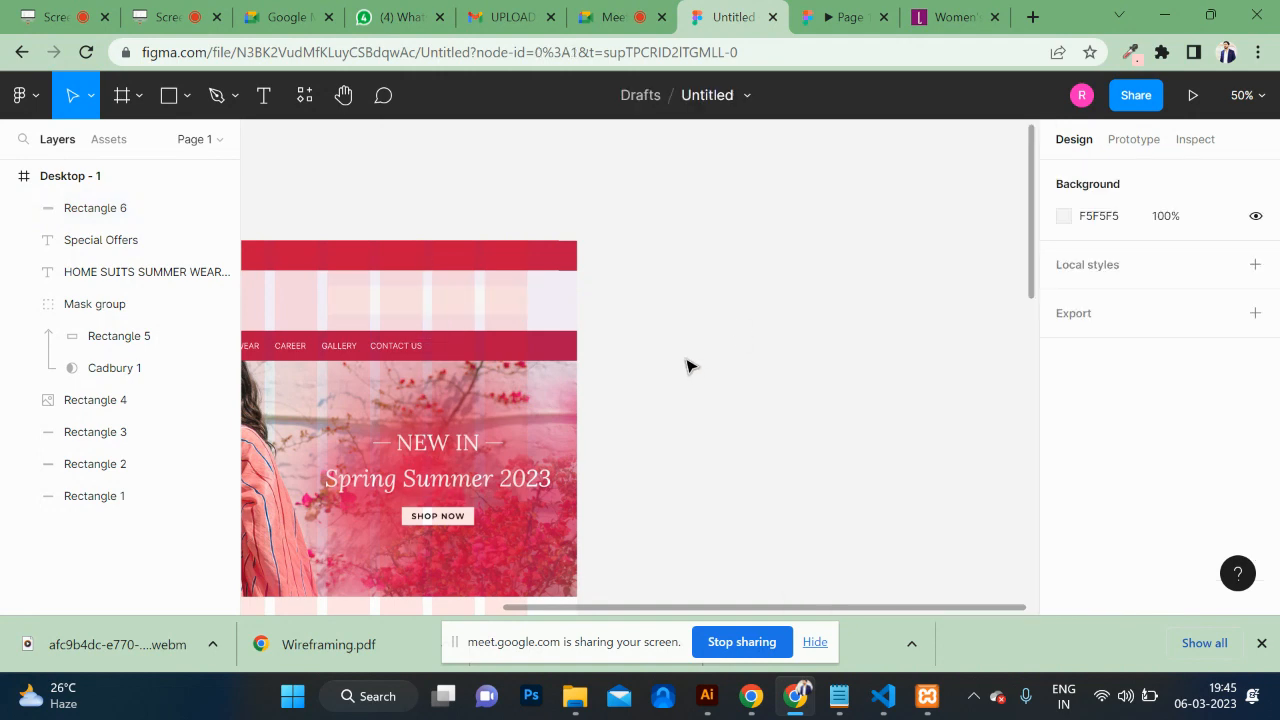
pyautogui.click(829, 22)
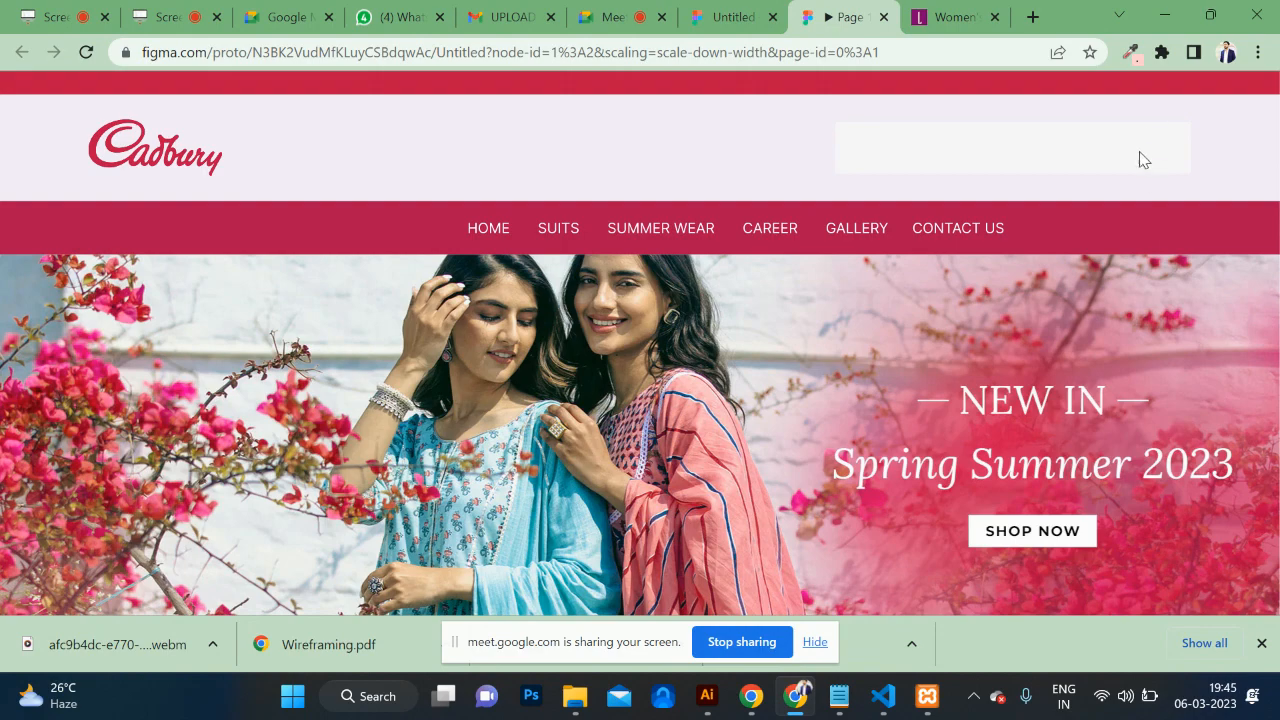
# Step: Scroll through the prototype preview to check the layout, then return to the Desktop - 1 editor
pyautogui.scroll(-5, 931, 365)
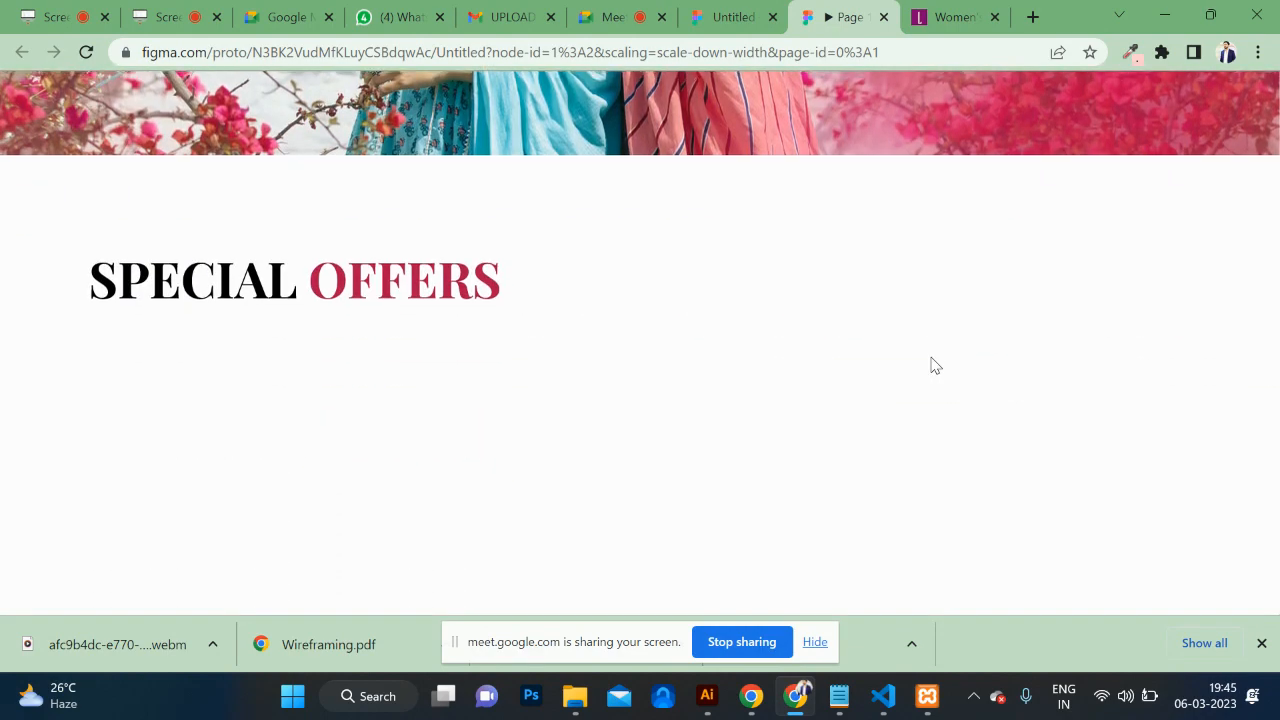
pyautogui.scroll(5, 931, 365)
pyautogui.scroll(-5, 931, 365)
pyautogui.scroll(5, 931, 365)
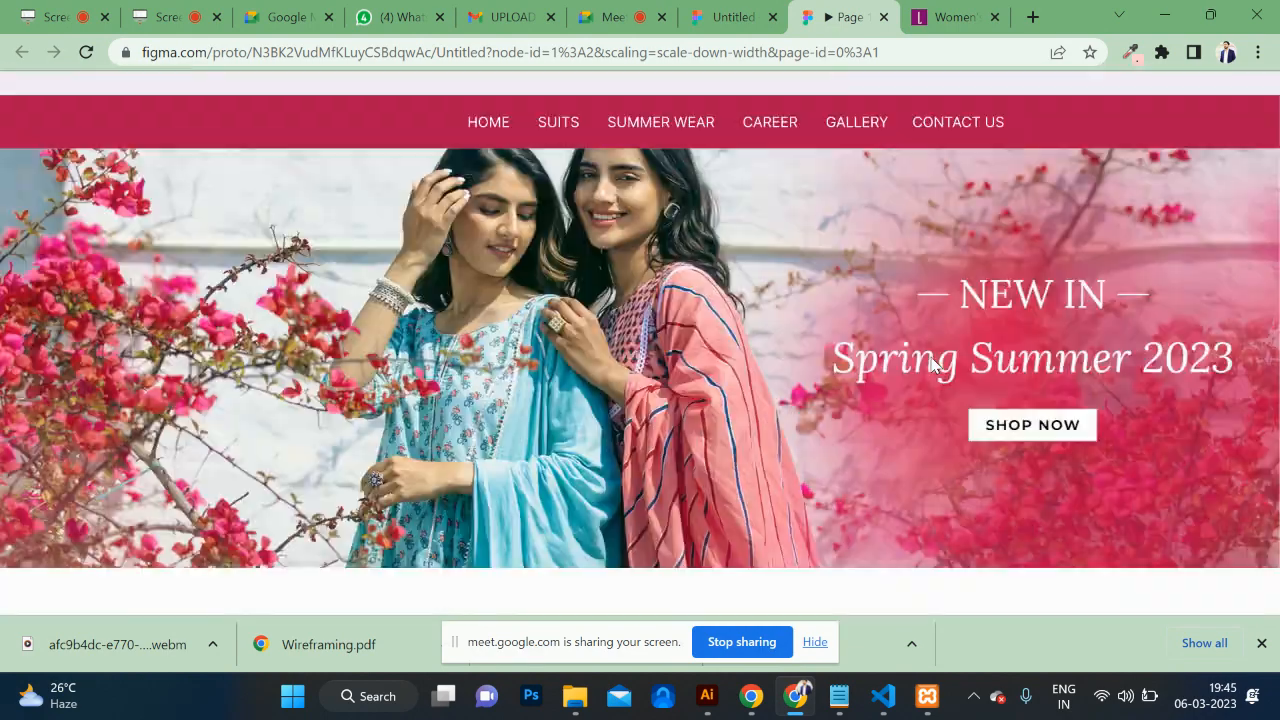
pyautogui.click(730, 17)
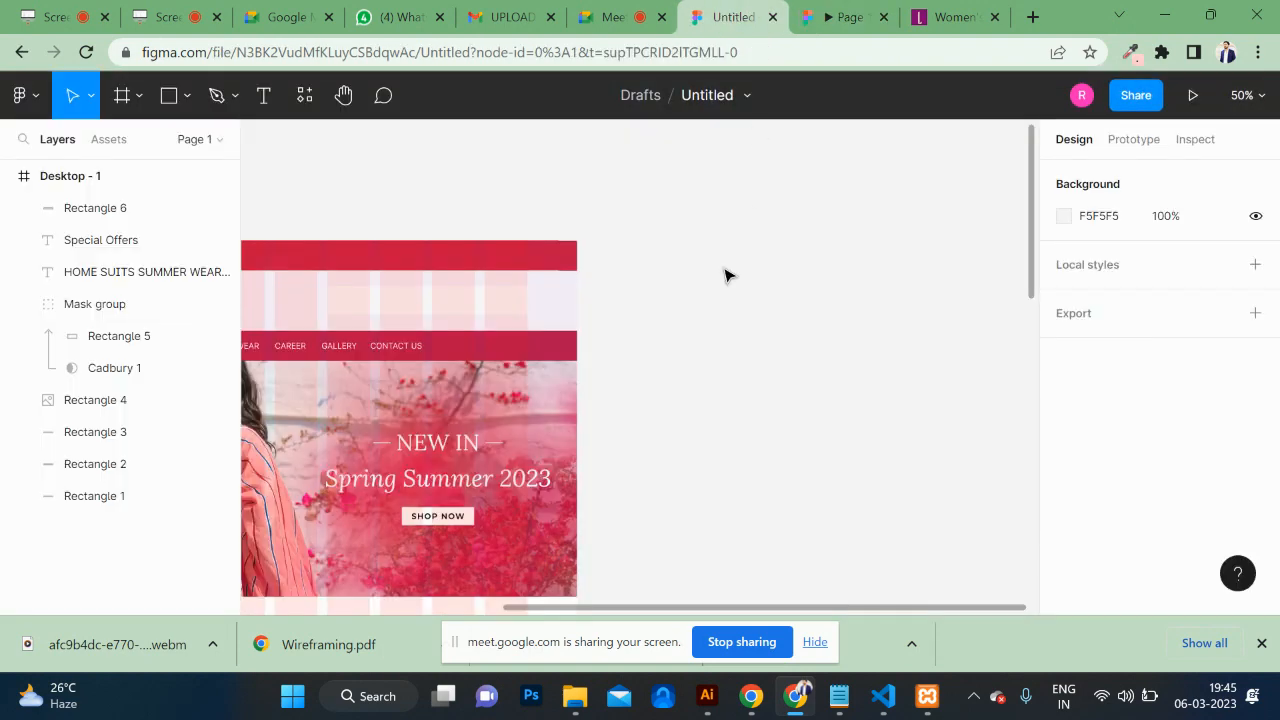
# Step: Open Chrome's developer tools on the libas.in reference page
pyautogui.click(940, 17)
pyautogui.scroll(5, 835, 251)
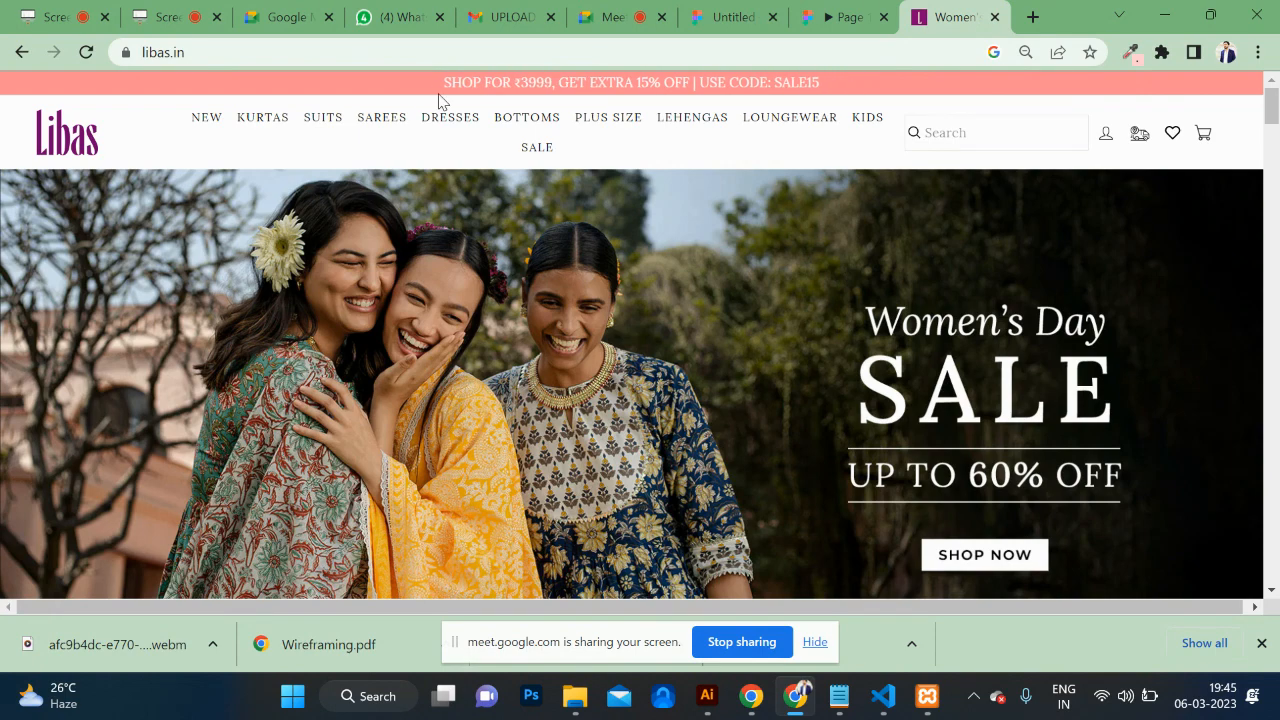
pyautogui.rightClick(376, 88)
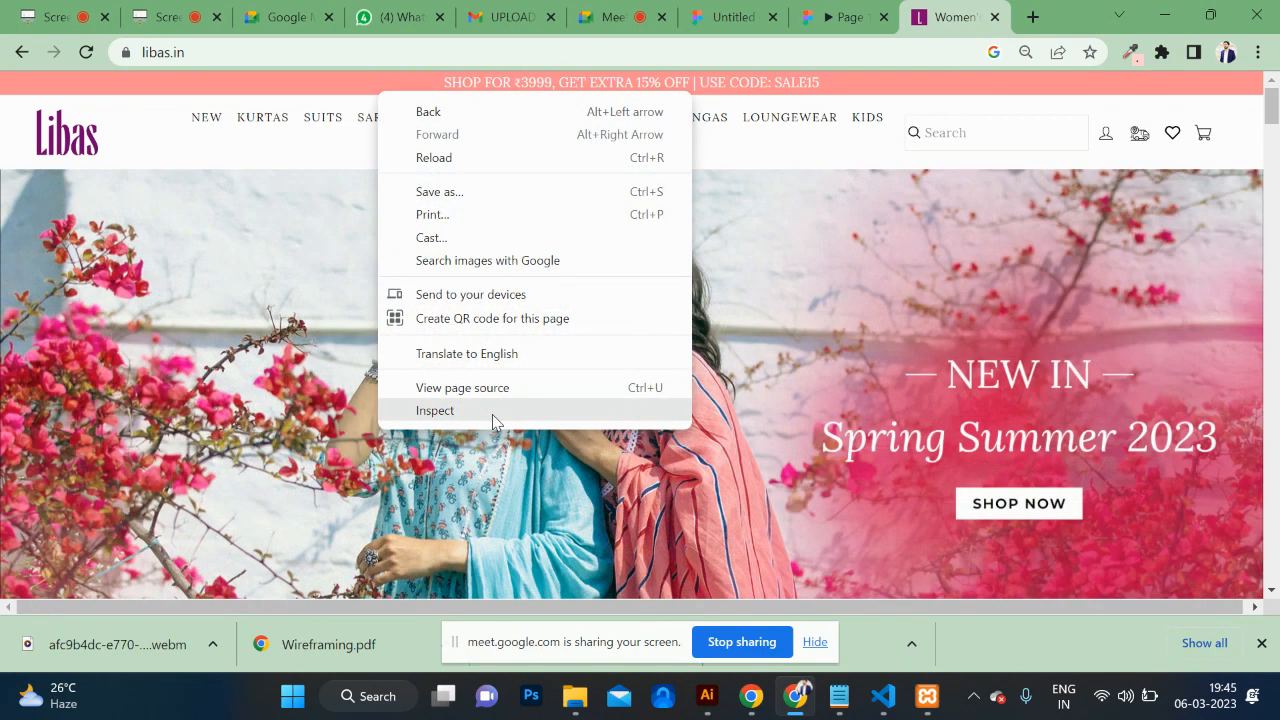
pyautogui.click(491, 414)
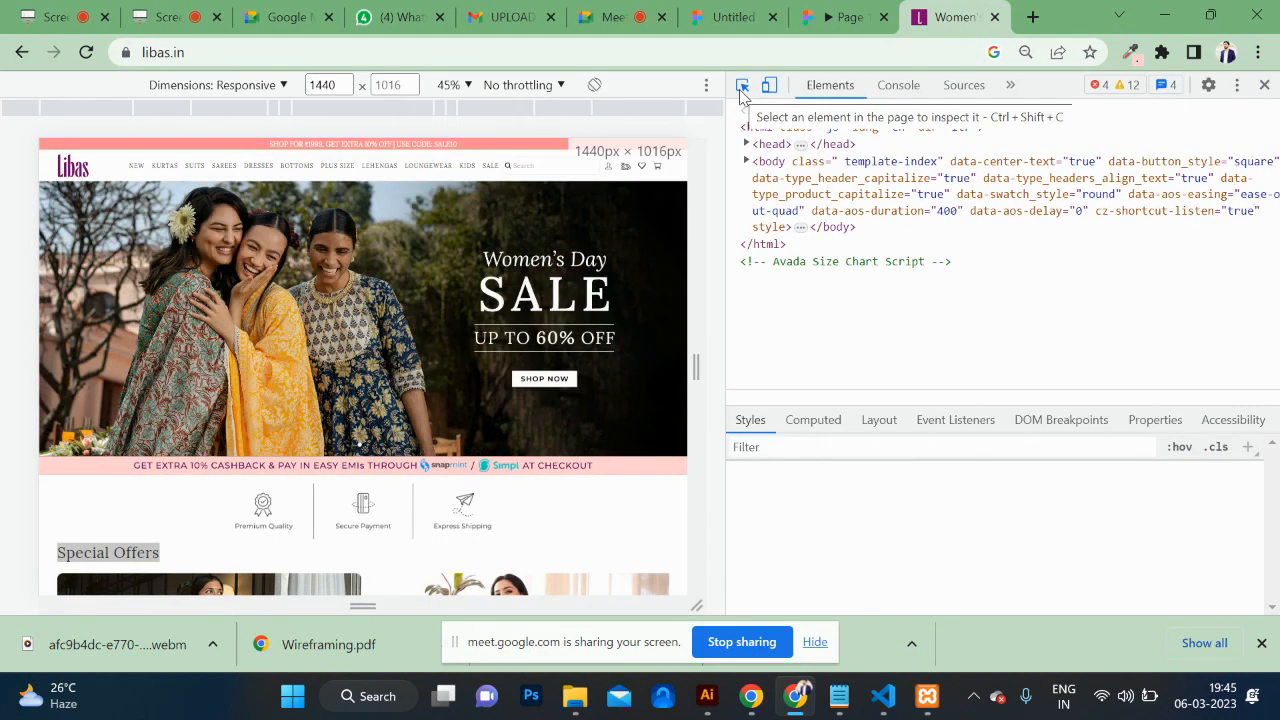
# Step: Inspect the announcement bar's text span and switch it to Edit text for copying
pyautogui.click(742, 88)
pyautogui.click(435, 143)
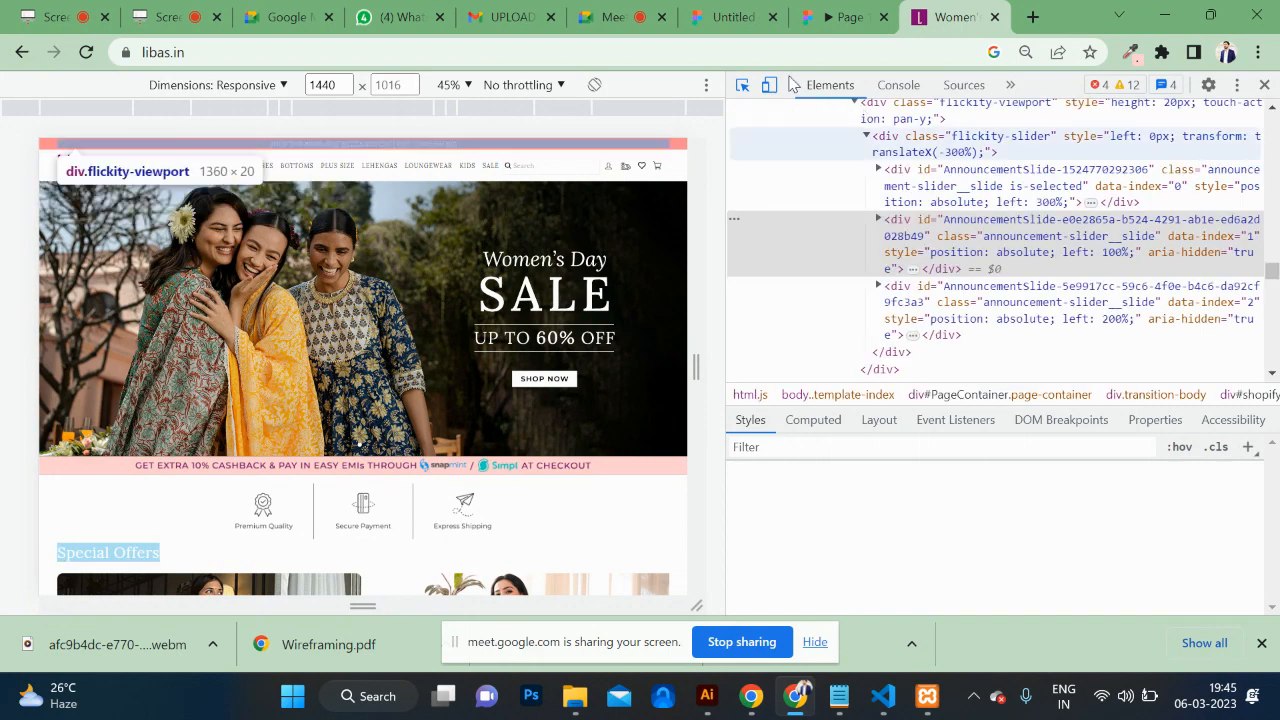
pyautogui.click(743, 88)
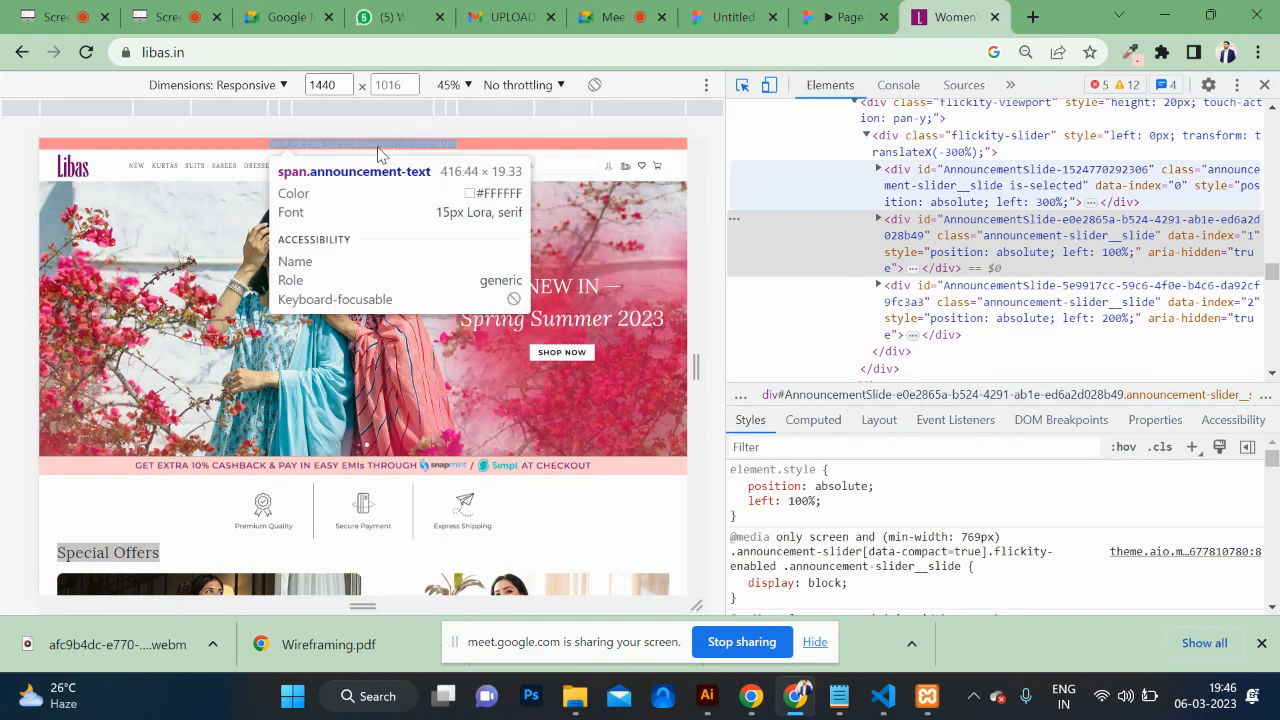
pyautogui.click(440, 144)
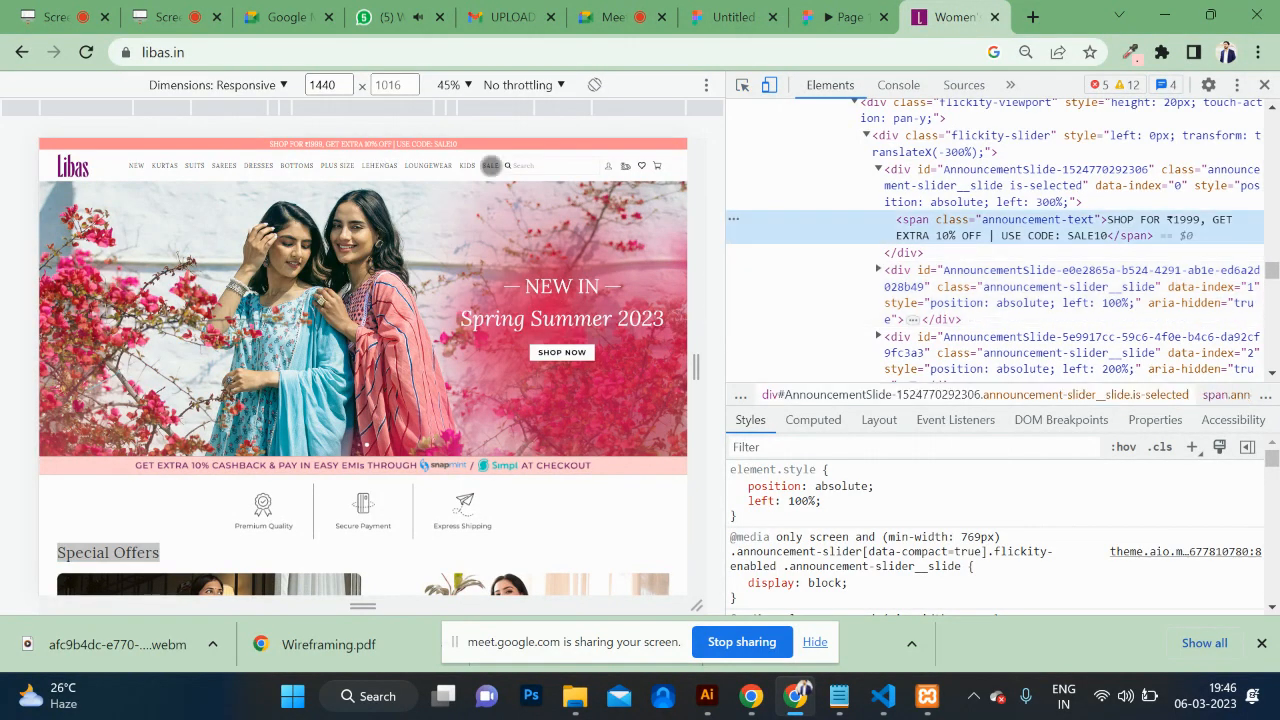
pyautogui.rightClick(1082, 238)
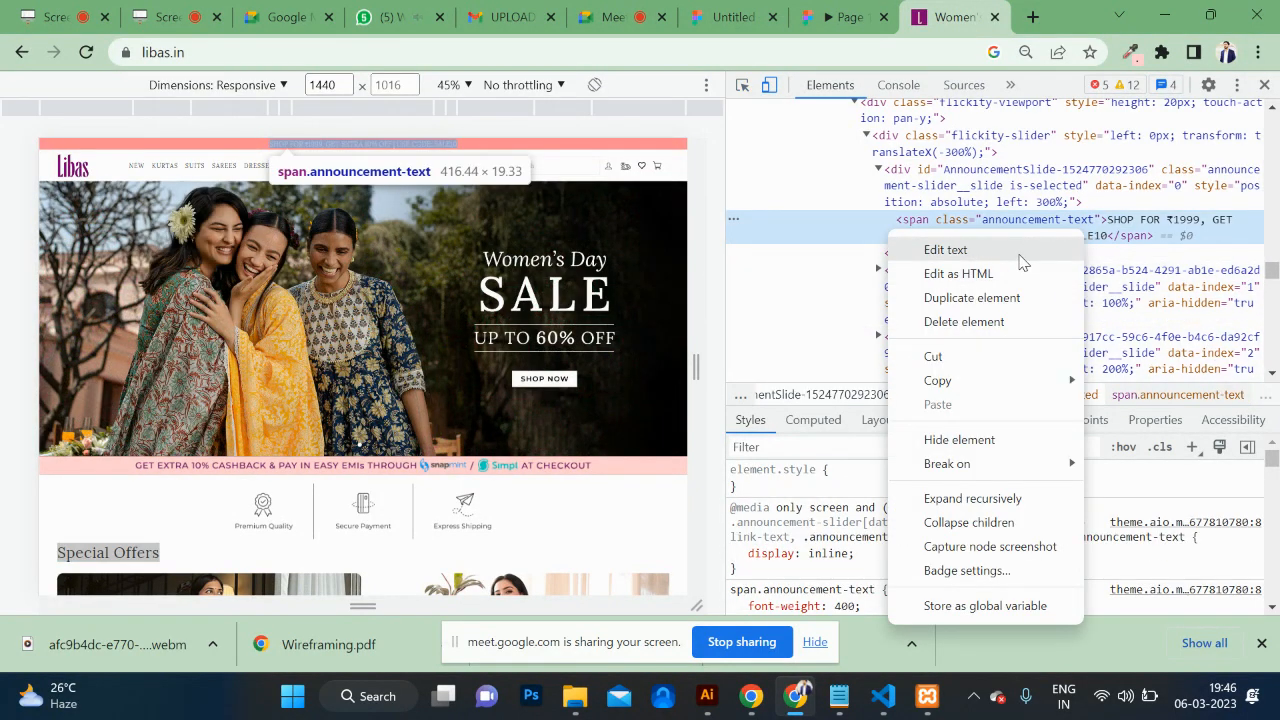
pyautogui.click(1022, 252)
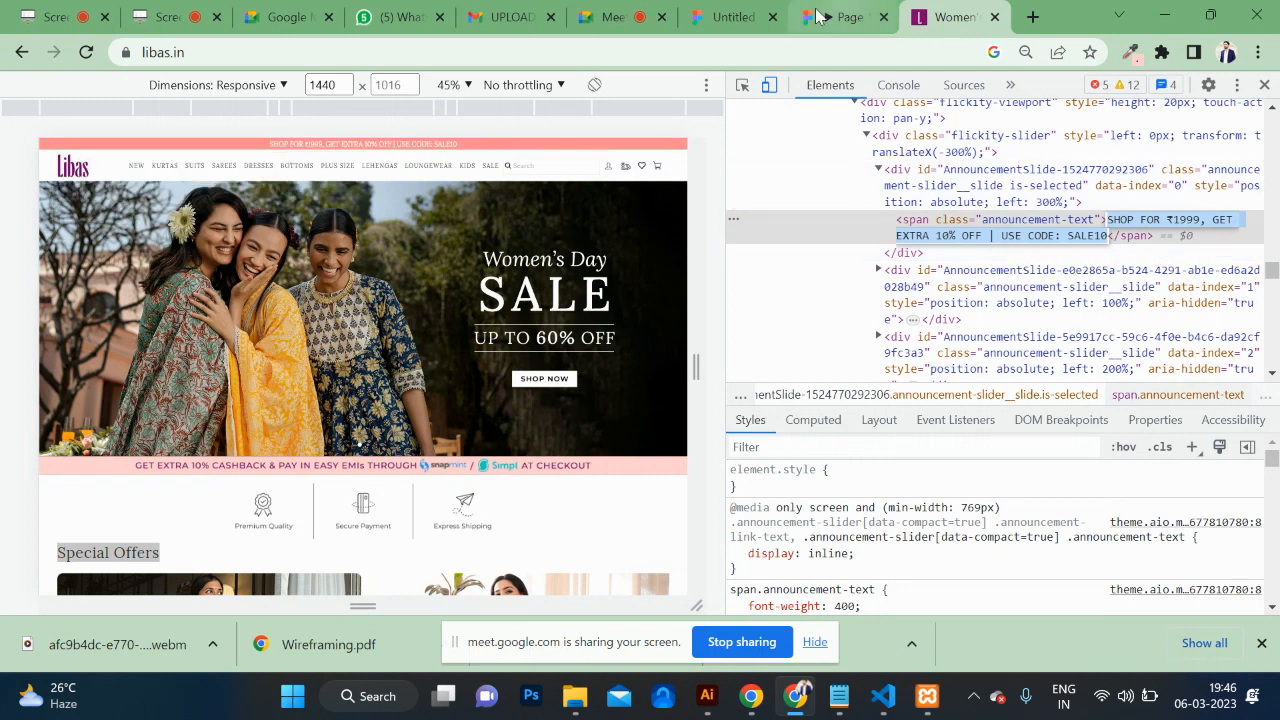
pyautogui.click(716, 12)
# Step: Paste the discount announcement as new text in the red bar and shrink it to size 23
pyautogui.hscroll(5, 714, 284)
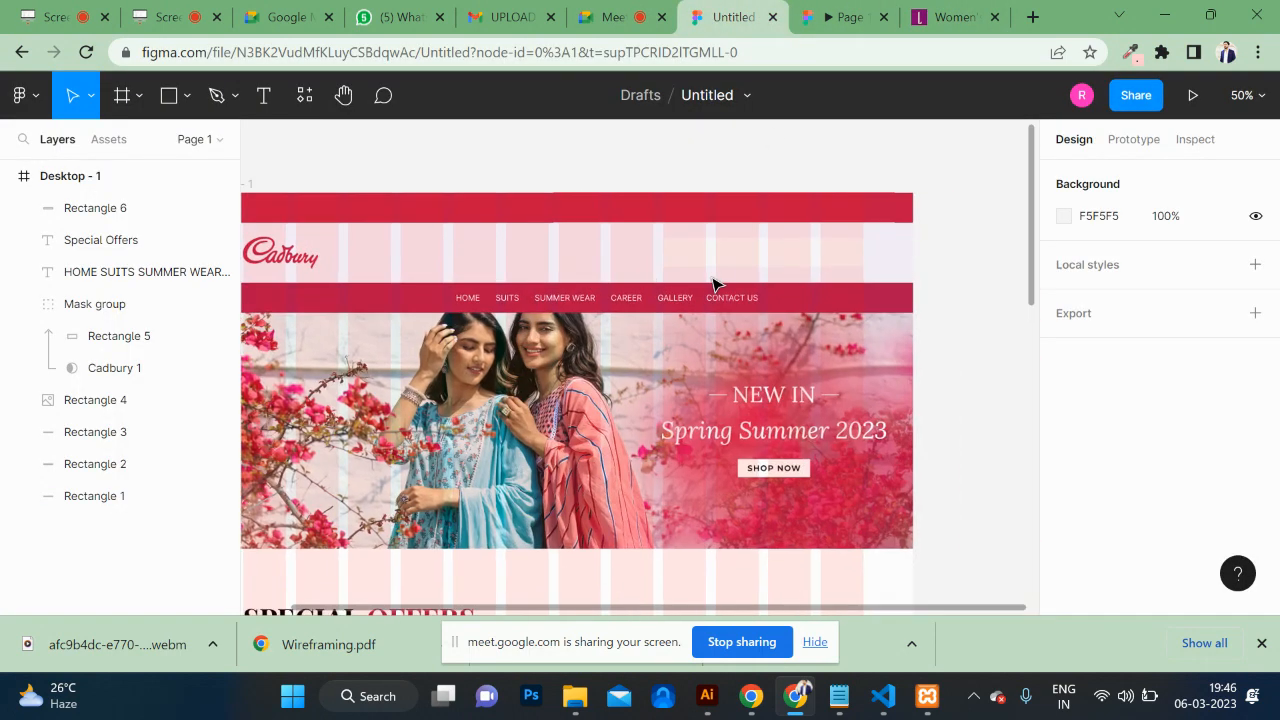
pyautogui.click(265, 100)
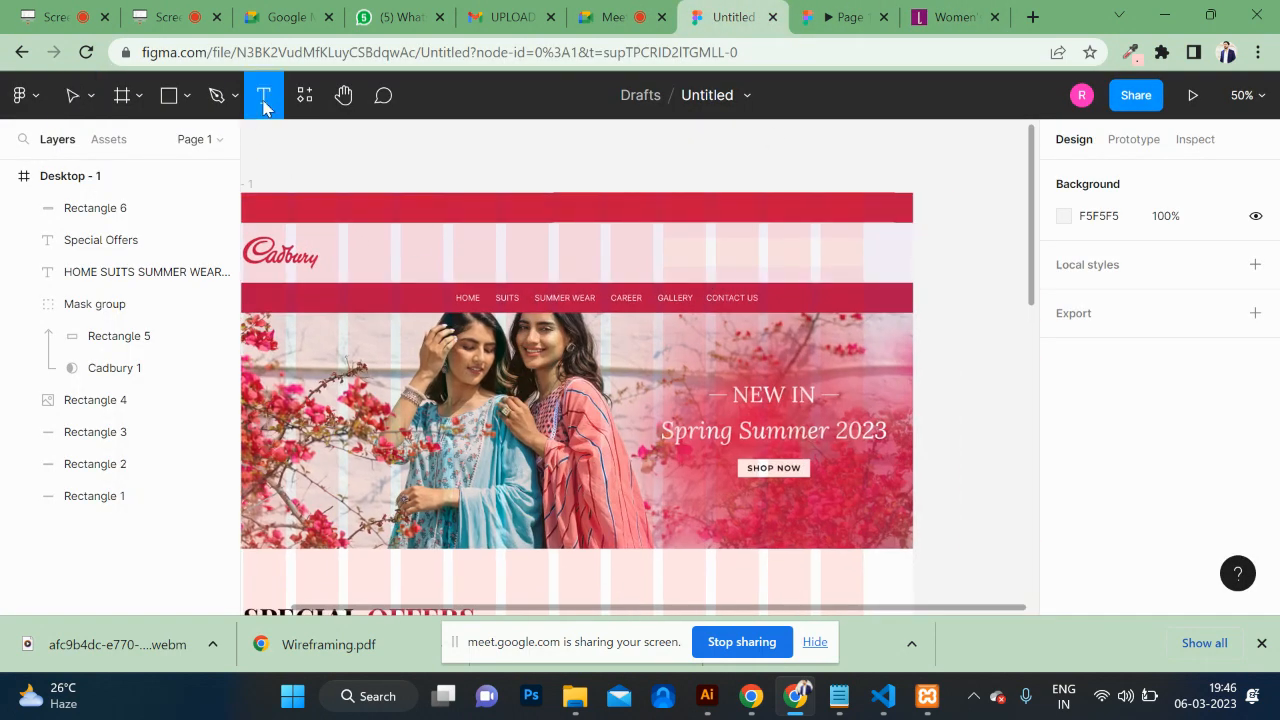
pyautogui.click(518, 210)
pyautogui.hotkey('ctrl', 'v')
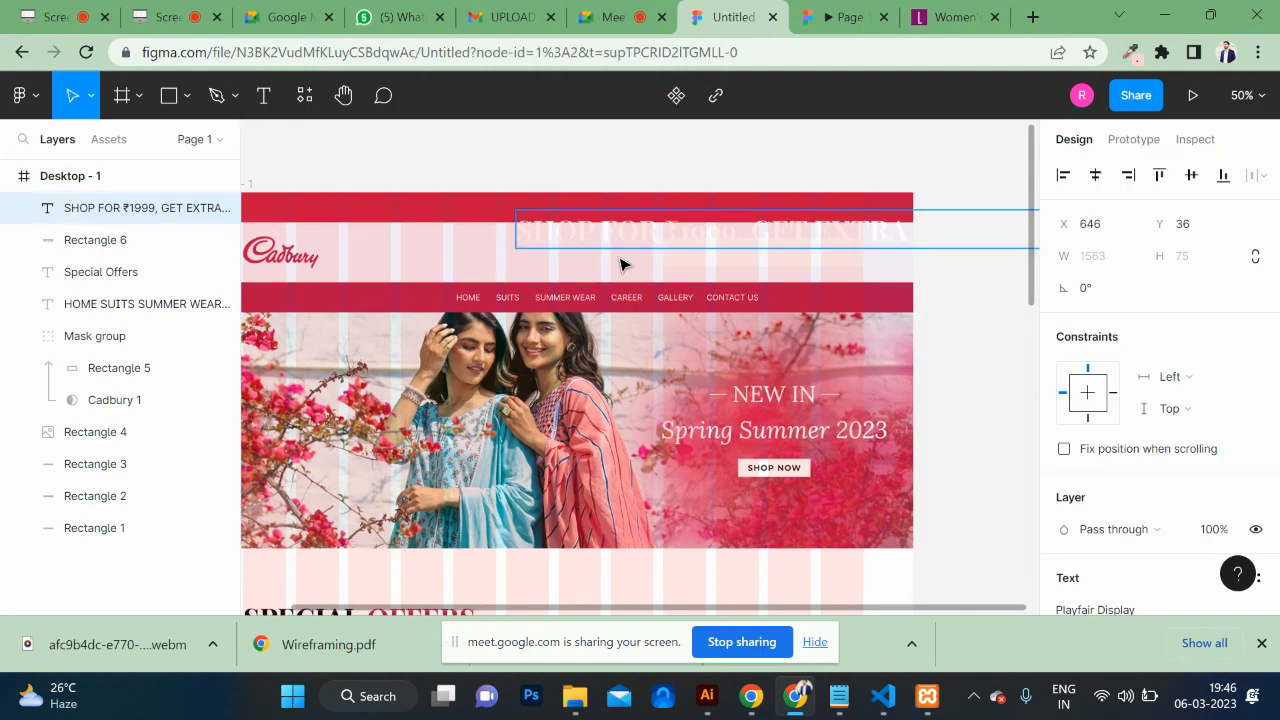
pyautogui.hotkey('ctrl', 'a')
pyautogui.hotkey('ctrl', 'shift', ',')
pyautogui.hotkey('ctrl', 'shift', ',')
pyautogui.hotkey('ctrl', 'shift', ',')
pyautogui.hotkey('ctrl', 'shift', ',')
pyautogui.hotkey('ctrl', 'shift', ',')
pyautogui.hotkey('ctrl', 'shift', ',')
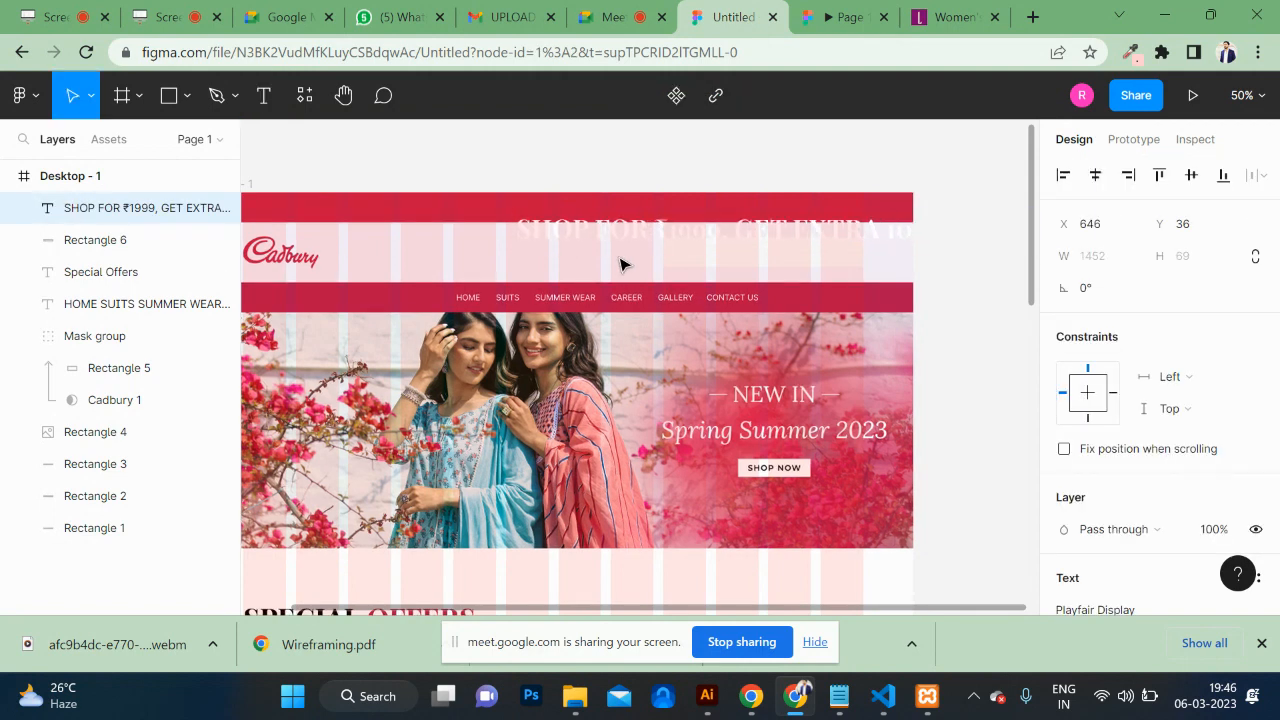
pyautogui.hotkey('ctrl', 'shift', ',')
pyautogui.hotkey('ctrl', 'shift', ',')
pyautogui.hotkey('ctrl', 'shift', ',')
pyautogui.hotkey('ctrl', 'shift', ',')
pyautogui.hotkey('ctrl', 'shift', ',')
pyautogui.hotkey('ctrl', 'shift', ',')
pyautogui.hotkey('ctrl', 'shift', ',')
pyautogui.hotkey('ctrl', 'shift', ',')
pyautogui.hotkey('ctrl', 'shift', ',')
pyautogui.hotkey('ctrl', 'shift', ',')
pyautogui.hotkey('ctrl', 'shift', ',')
pyautogui.hotkey('ctrl', 'shift', ',')
pyautogui.hotkey('ctrl', 'shift', ',')
pyautogui.hotkey('ctrl', 'shift', ',')
pyautogui.hotkey('ctrl', 'shift', ',')
pyautogui.hotkey('ctrl', 'shift', ',')
pyautogui.hotkey('ctrl', 'shift', ',')
pyautogui.hotkey('ctrl', 'shift', ',')
pyautogui.hotkey('ctrl', 'shift', ',')
pyautogui.hotkey('ctrl', 'shift', ',')
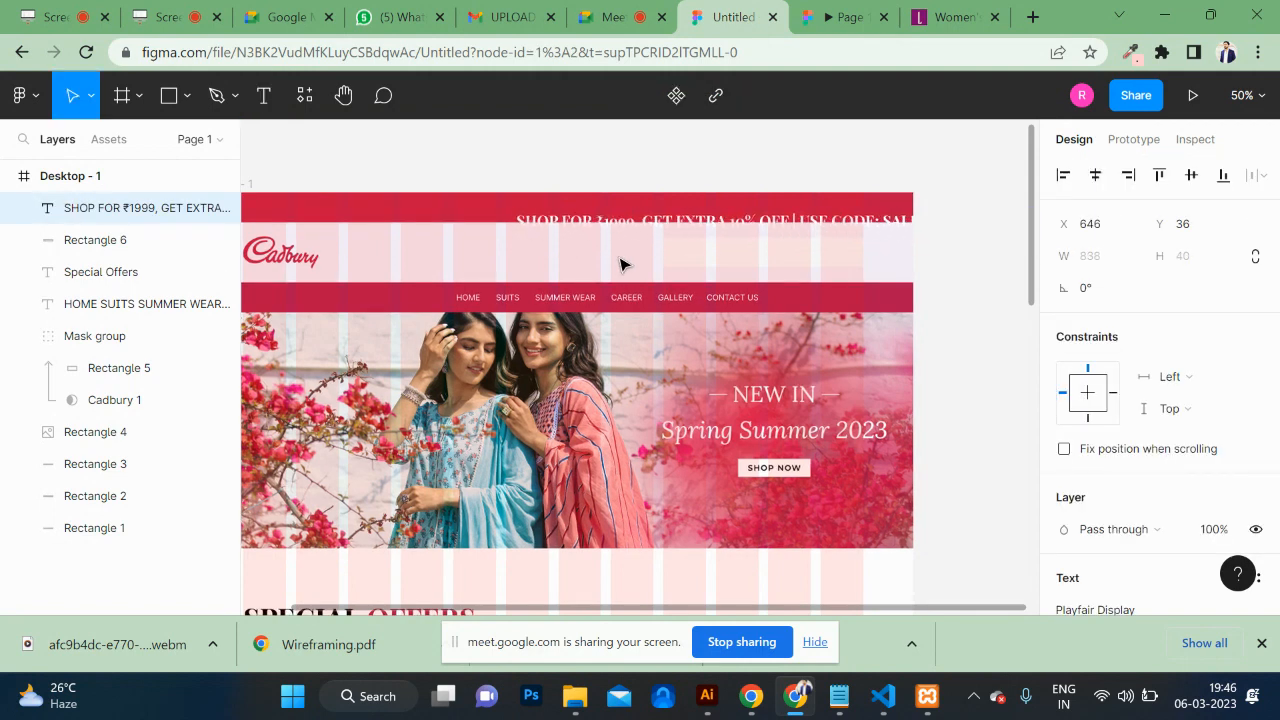
pyautogui.hotkey('ctrl', 'shift', ',')
pyautogui.hotkey('ctrl', 'shift', ',')
pyautogui.hotkey('ctrl', 'shift', ',')
pyautogui.hotkey('ctrl', 'shift', ',')
pyautogui.hotkey('ctrl', 'shift', ',')
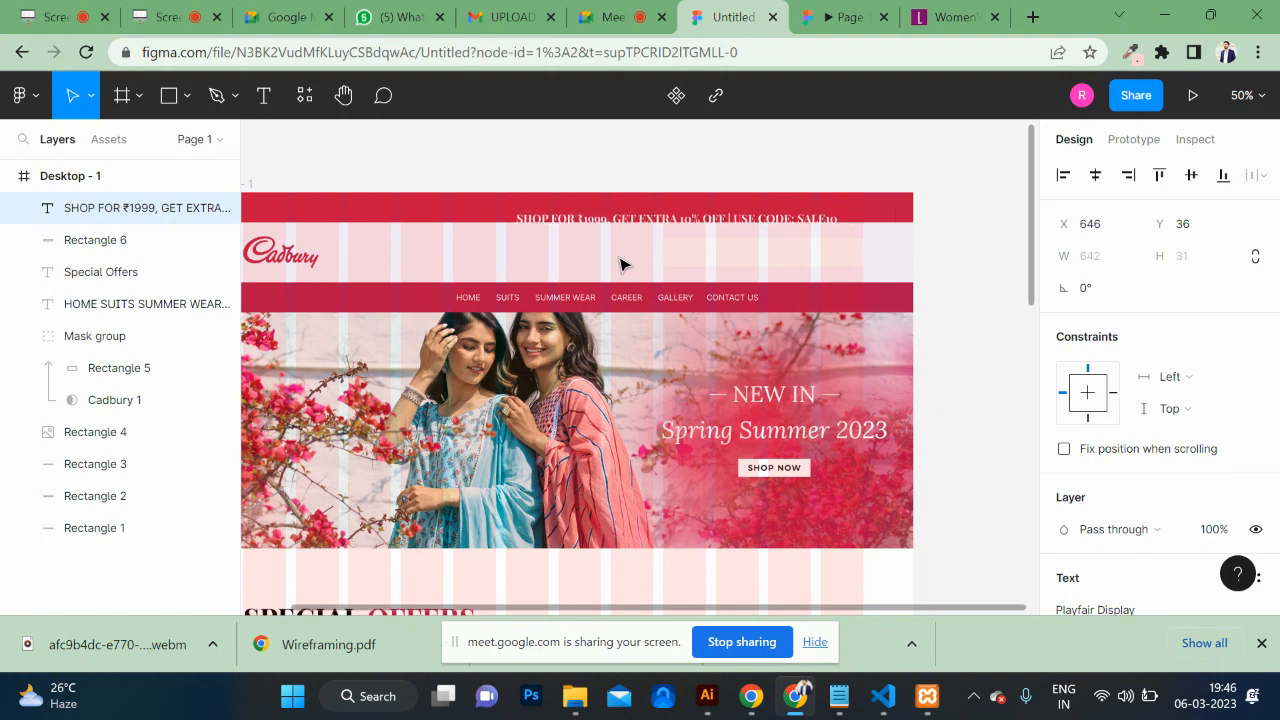
pyautogui.press('Escape')
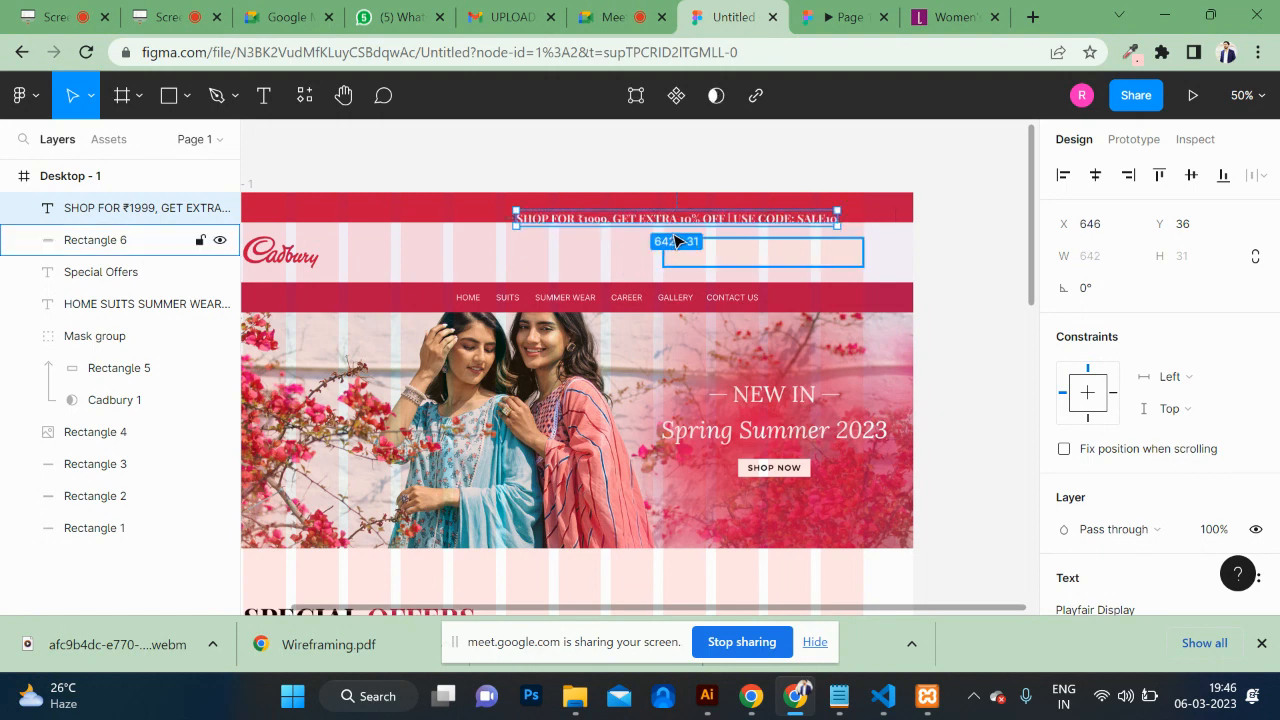
# Step: Move the announcement into the crimson bar and centre it horizontally and vertically
pyautogui.moveTo(653, 224); pyautogui.dragTo(549, 210)
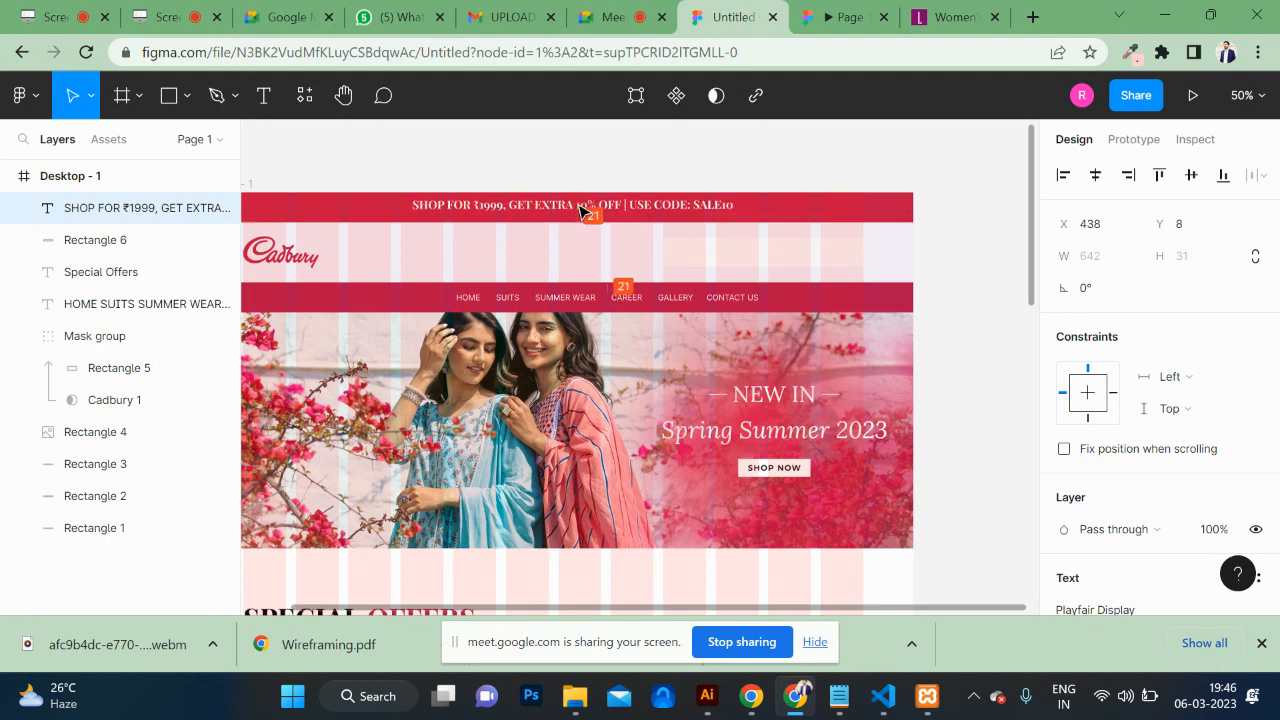
pyautogui.keyDown('shift'); pyautogui.click(860, 217); pyautogui.keyUp('shift')
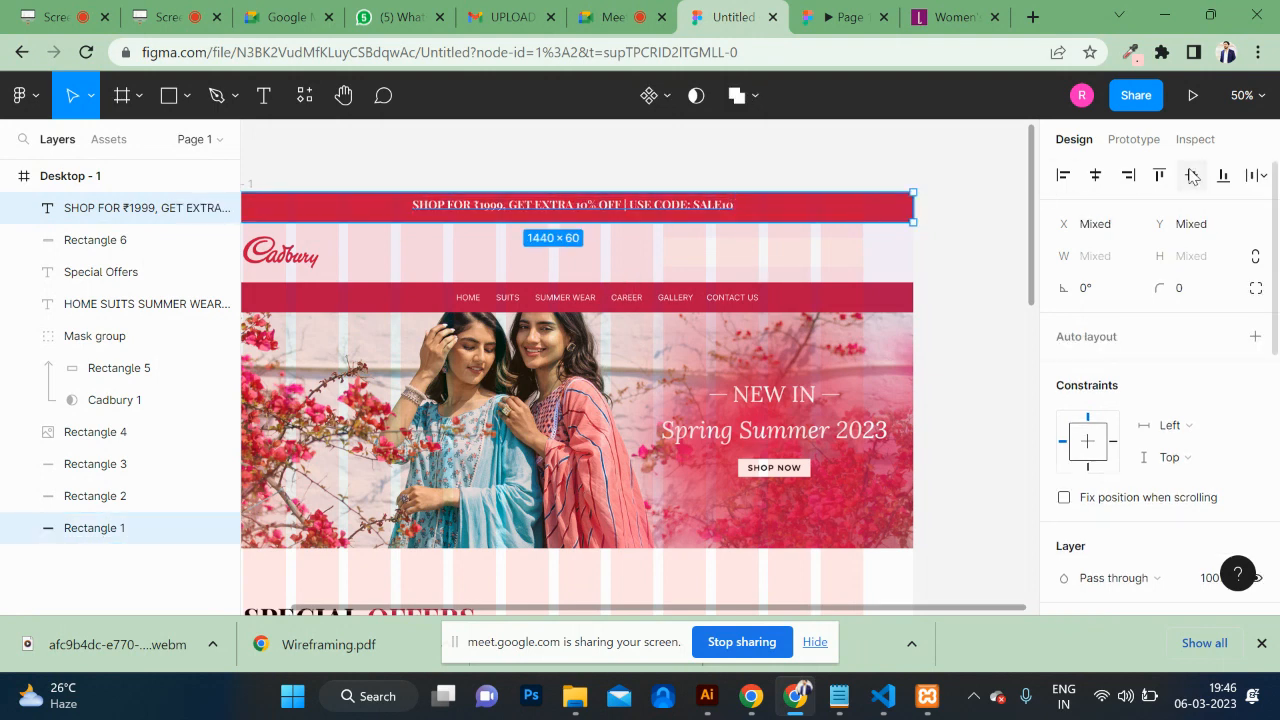
pyautogui.click(1094, 176)
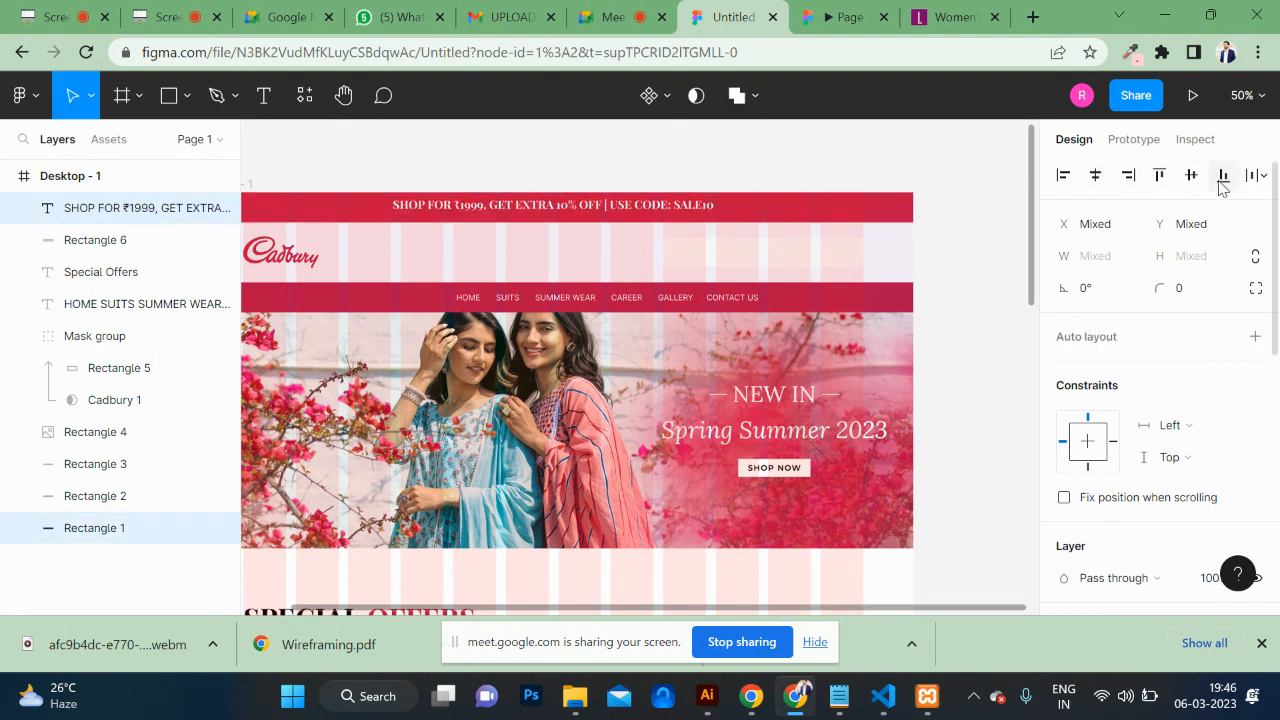
pyautogui.click(1192, 176)
pyautogui.click(1023, 200)
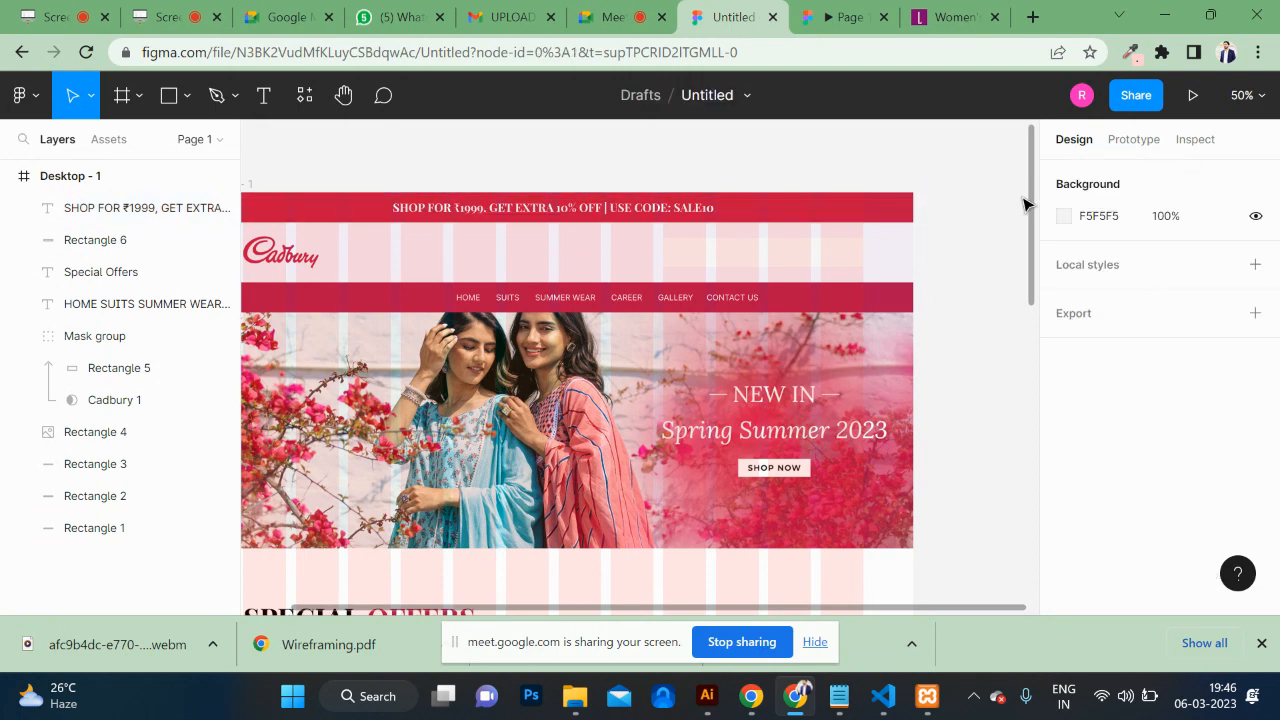
# Step: Set the announcement font to Poppins Medium and view it in the prototype preview
pyautogui.click(700, 208)
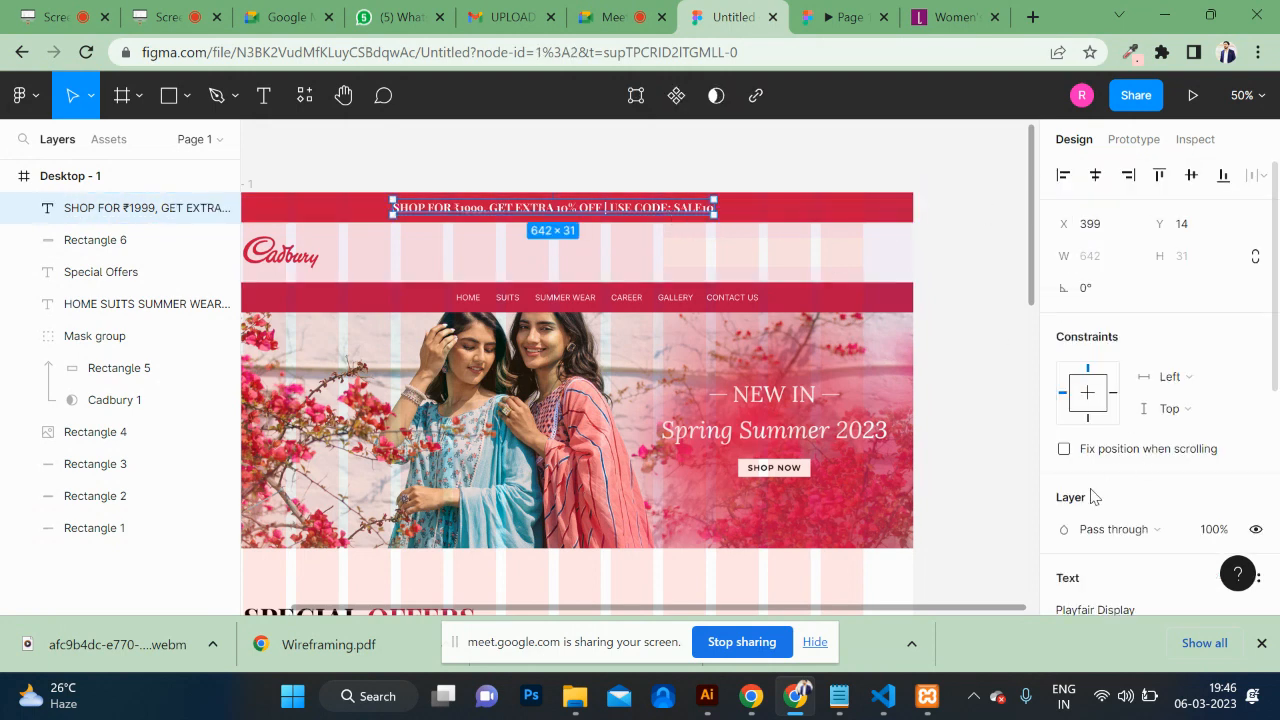
pyautogui.scroll(-2, 1094, 497)
pyautogui.click(1100, 390)
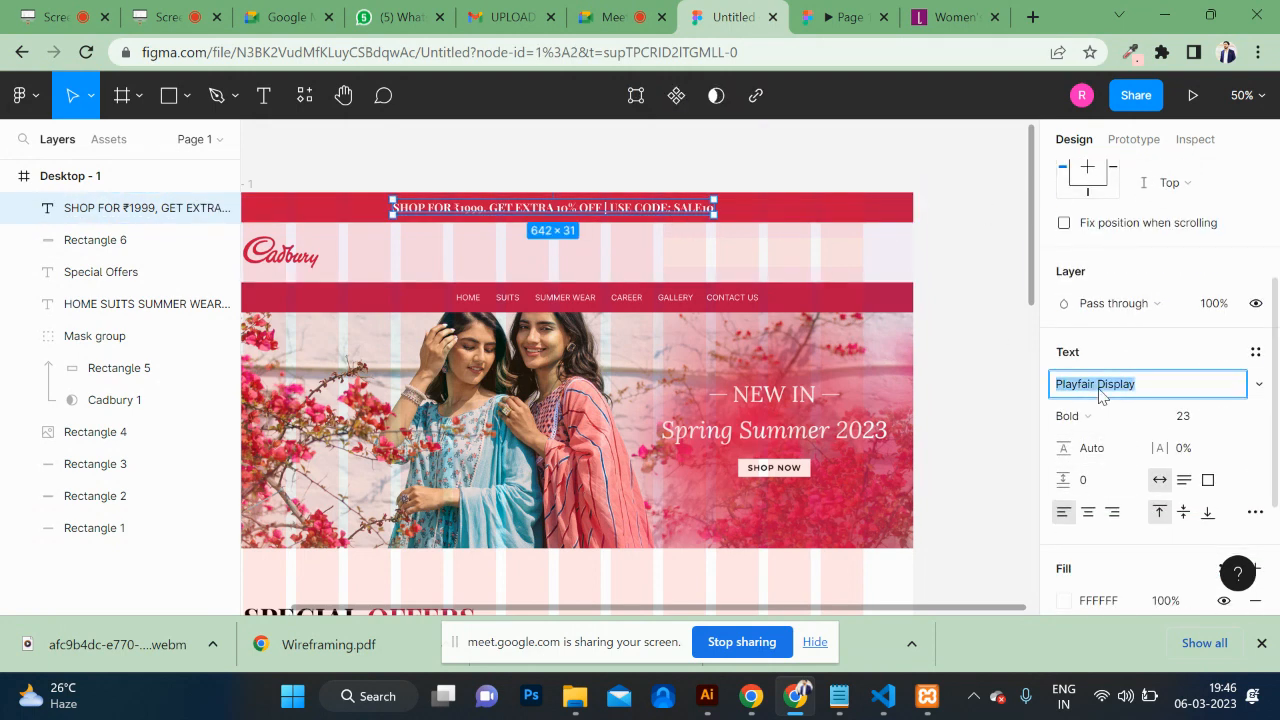
pyautogui.write('pop')
pyautogui.press('Return')
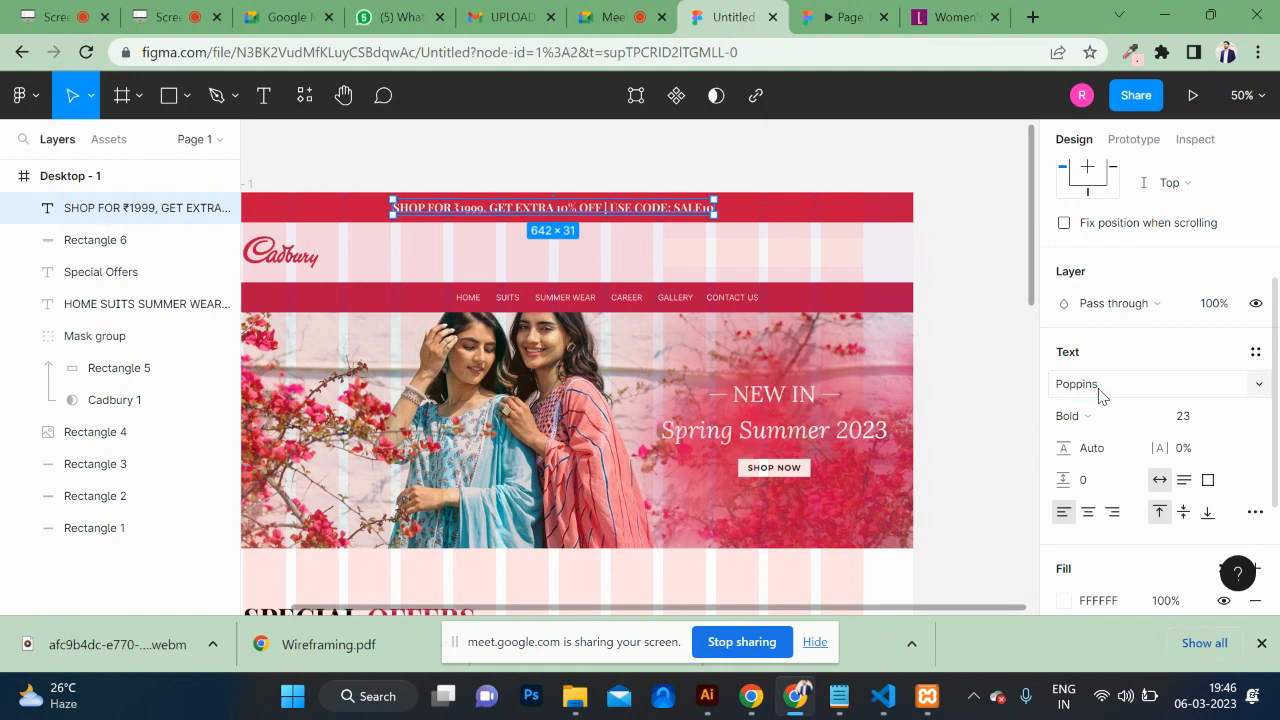
pyautogui.click(1100, 427)
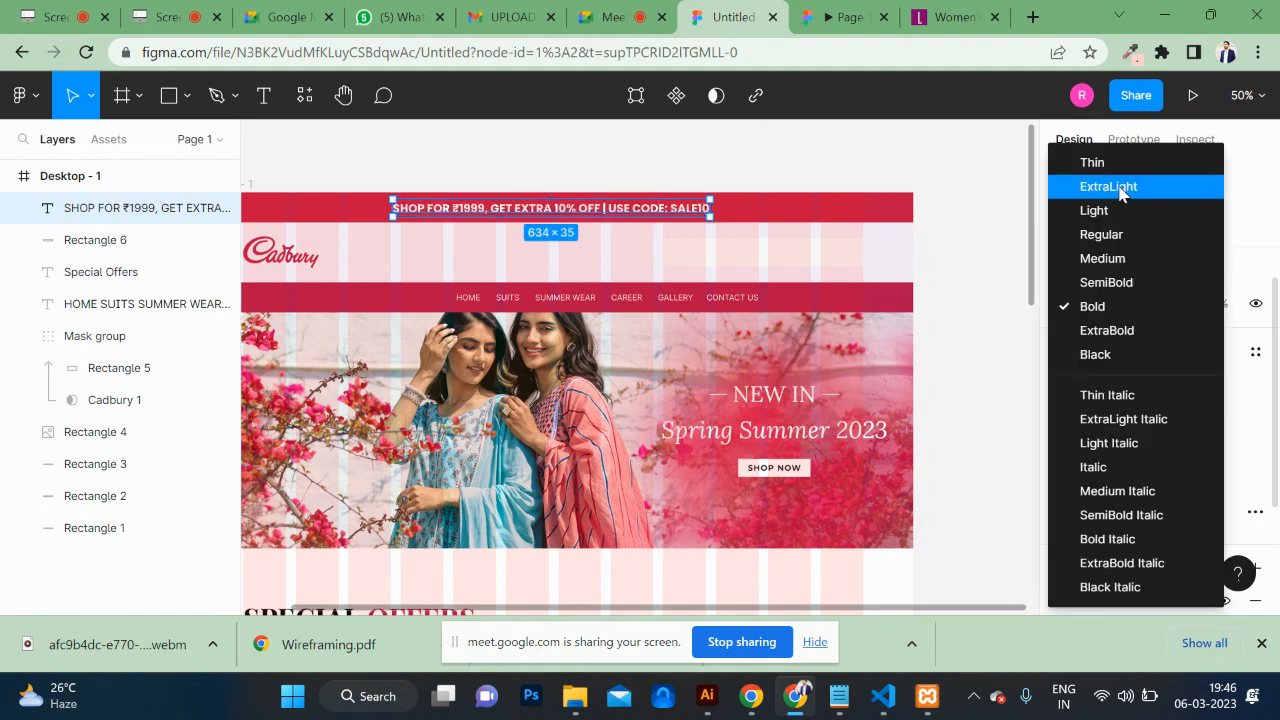
pyautogui.click(1113, 256)
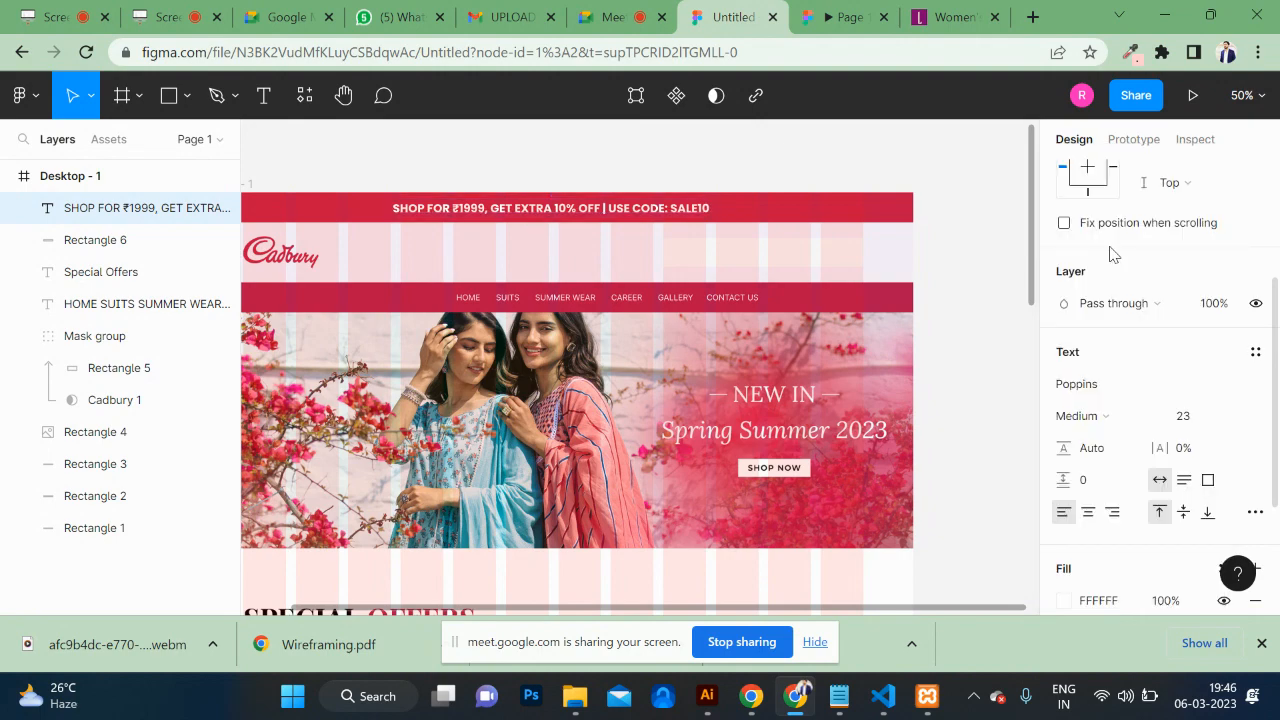
pyautogui.click(892, 180)
pyautogui.click(828, 20)
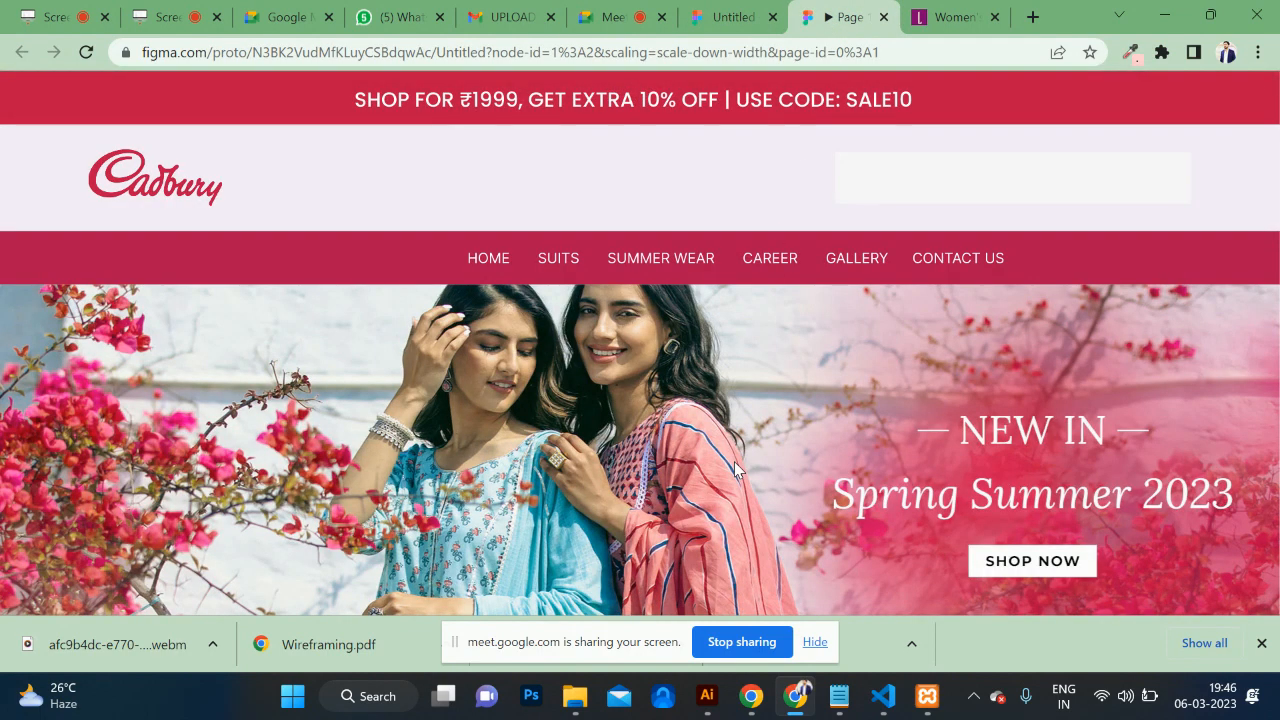
pyautogui.scroll(-2, 735, 468)
pyautogui.scroll(2, 735, 468)
pyautogui.scroll(-5, 735, 468)
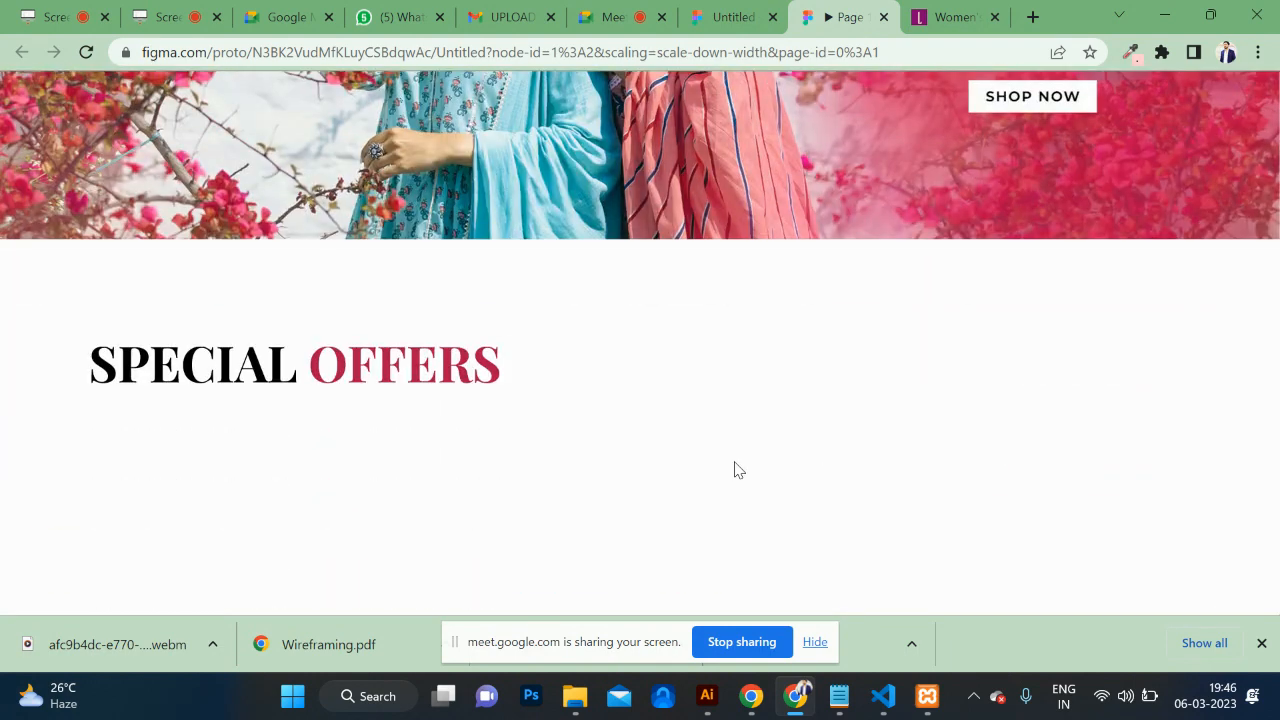
pyautogui.scroll(-1, 739, 470)
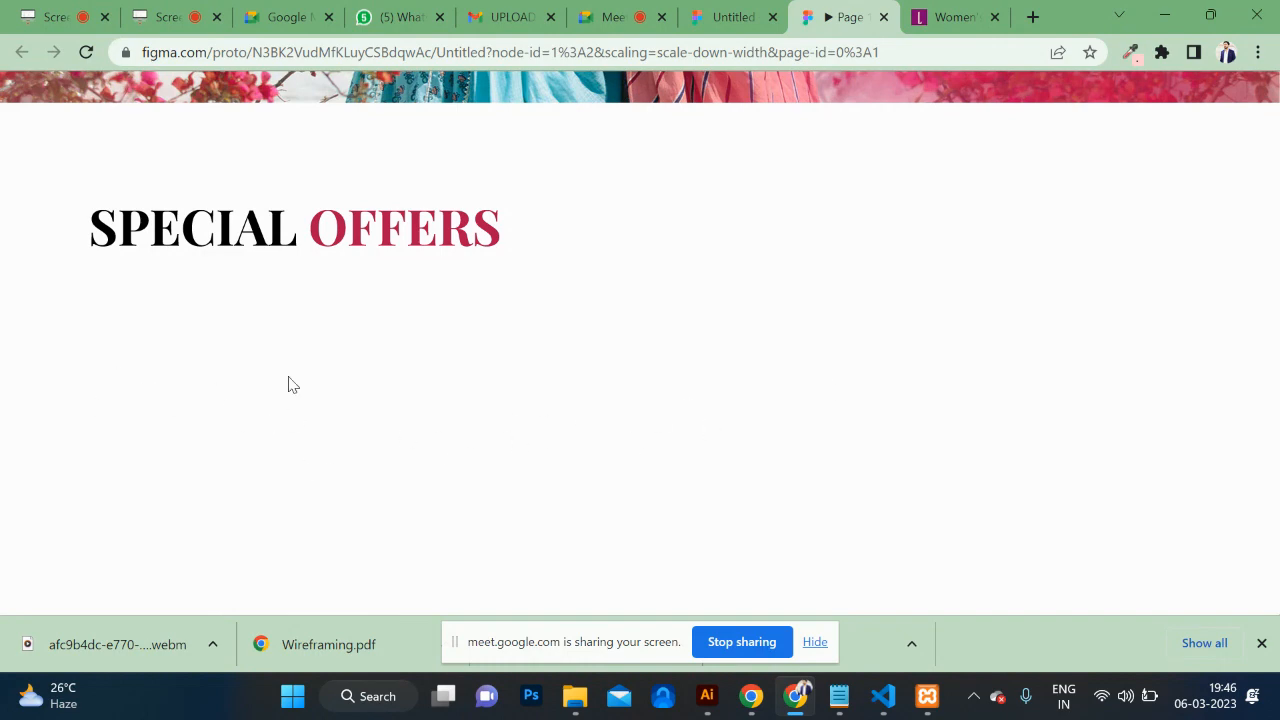
# Step: Return to the design file, scroll down to SPECIAL OFFERS, and pick the Rectangle tool
pyautogui.click(720, 20)
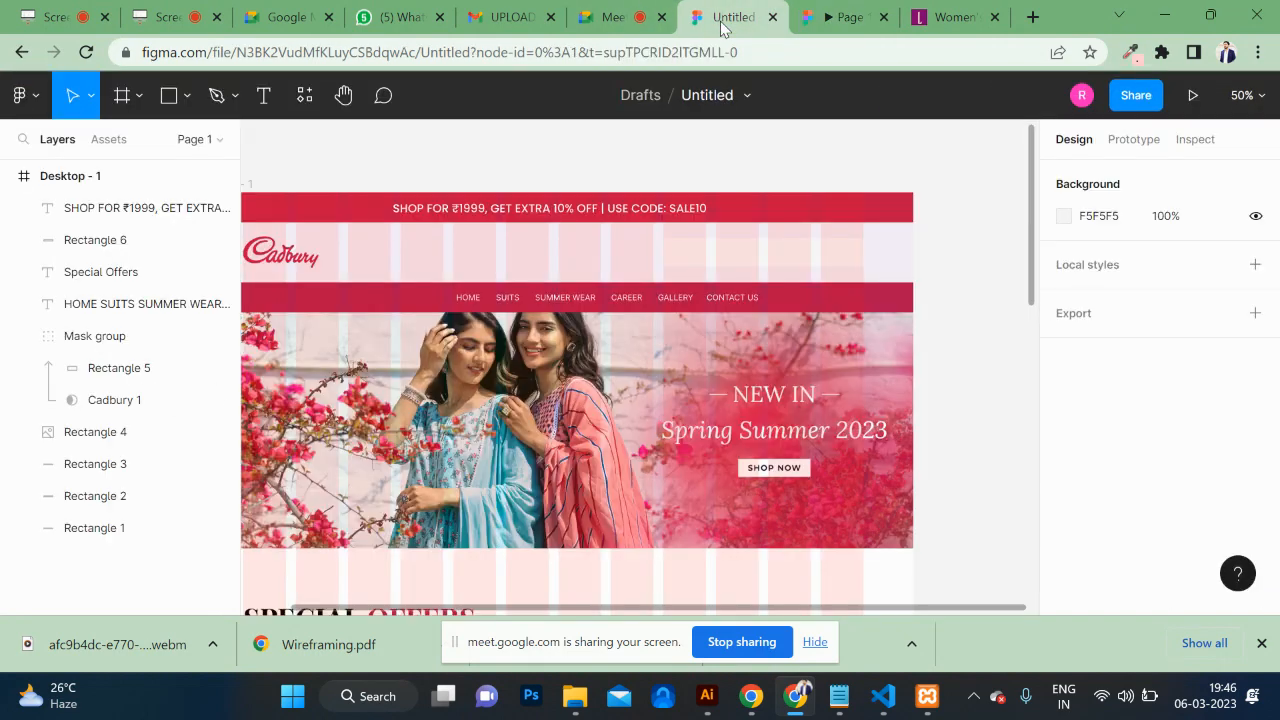
pyautogui.scroll(-4, 688, 300)
pyautogui.scroll(-4, 688, 305)
pyautogui.hscroll(-8, 688, 305)
pyautogui.hscroll(5, 688, 305)
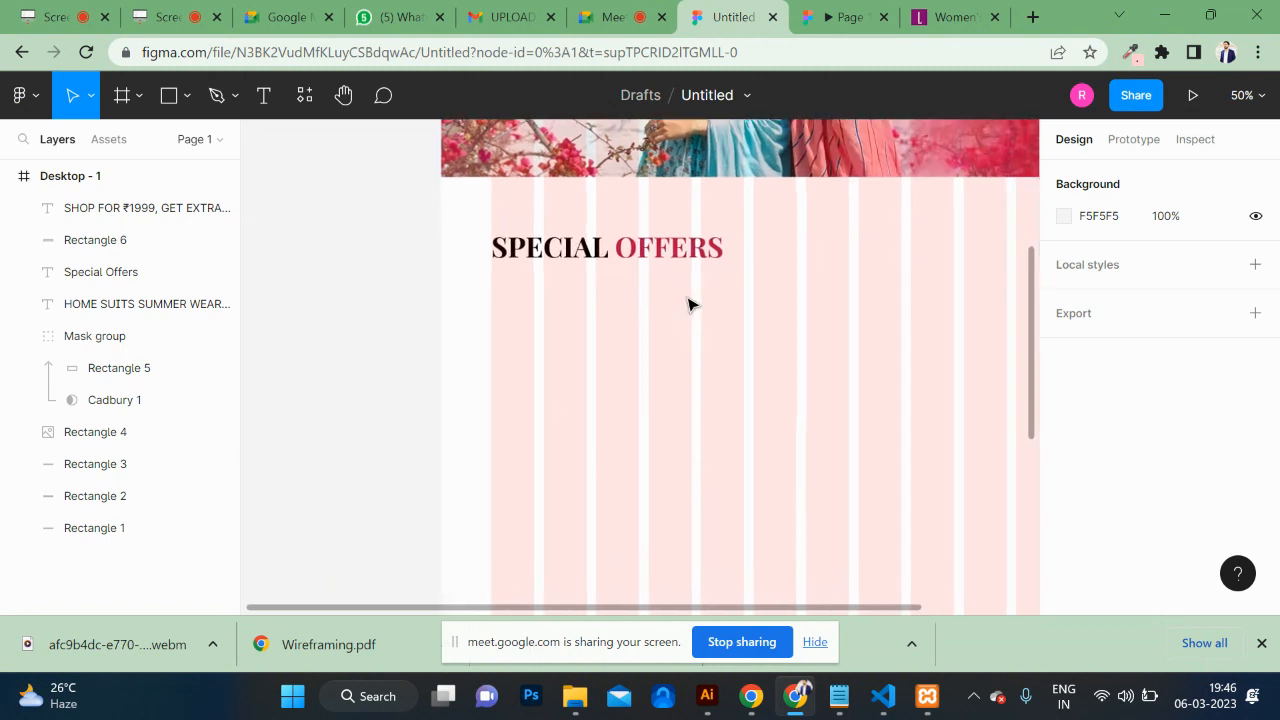
pyautogui.click(167, 100)
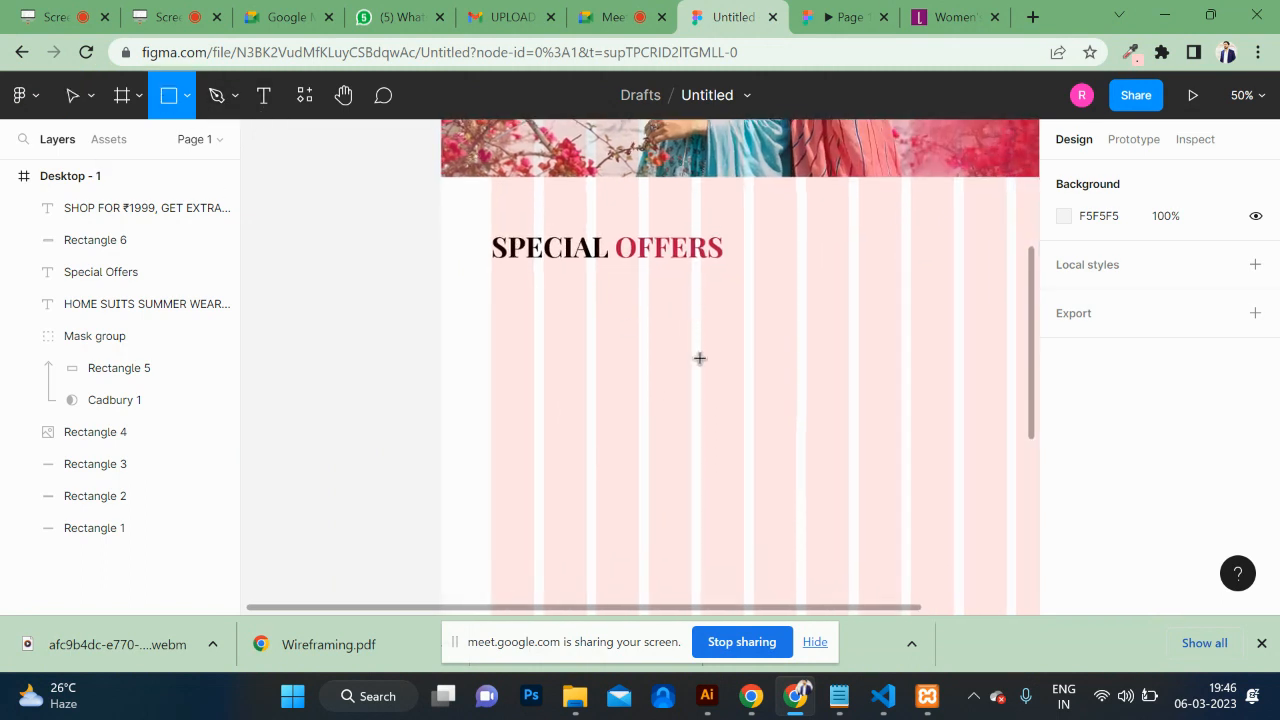
pyautogui.hscroll(5, 603, 329)
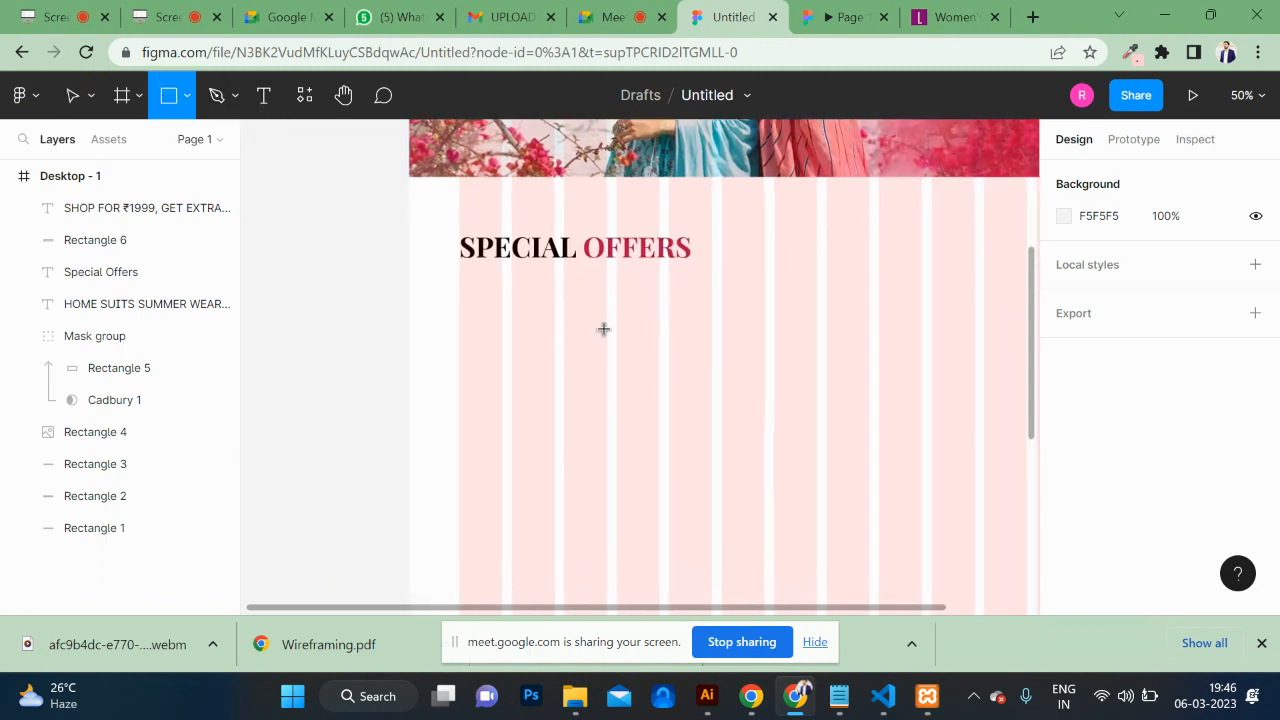
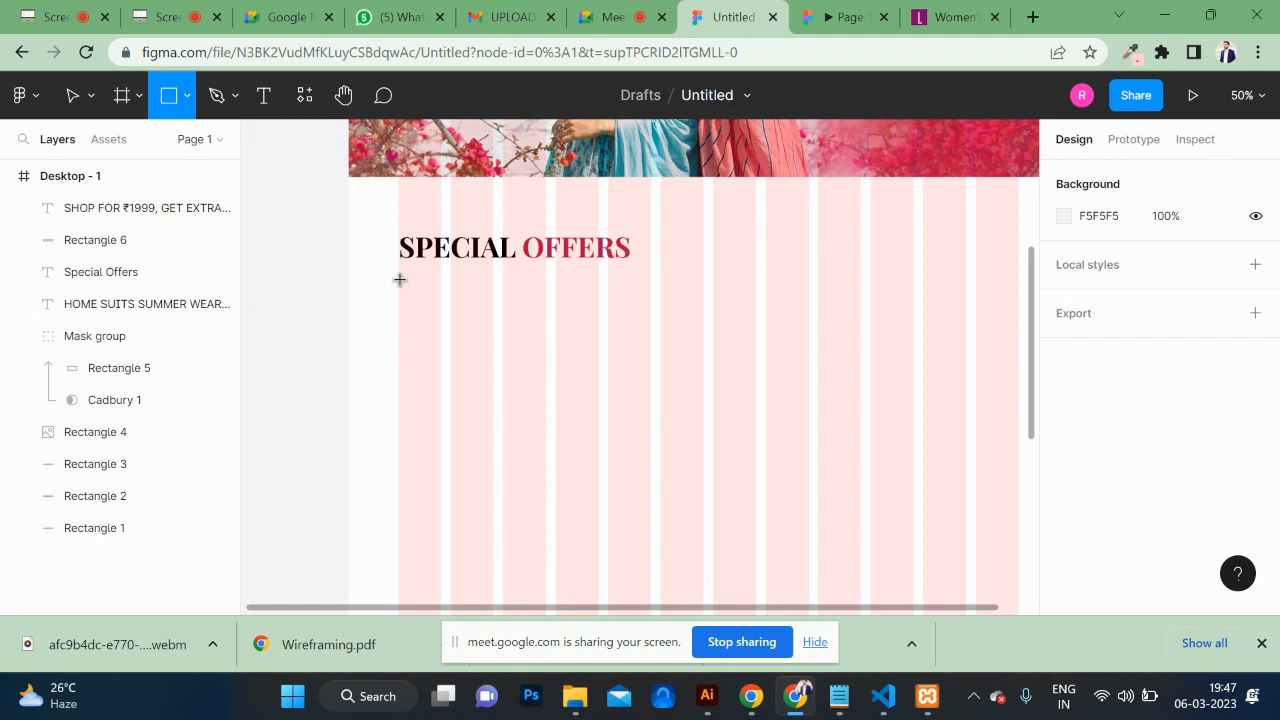
# Step: Draw the first offer card under SPECIAL OFFERS and size it to 400×486
pyautogui.moveTo(399, 279)
pyautogui.mouseDown()
pyautogui.moveTo(549, 405)
pyautogui.moveTo(551, 434)
pyautogui.moveTo(581, 451)
pyautogui.moveTo(604, 562)
pyautogui.moveTo(545, 513)
pyautogui.mouseUp()
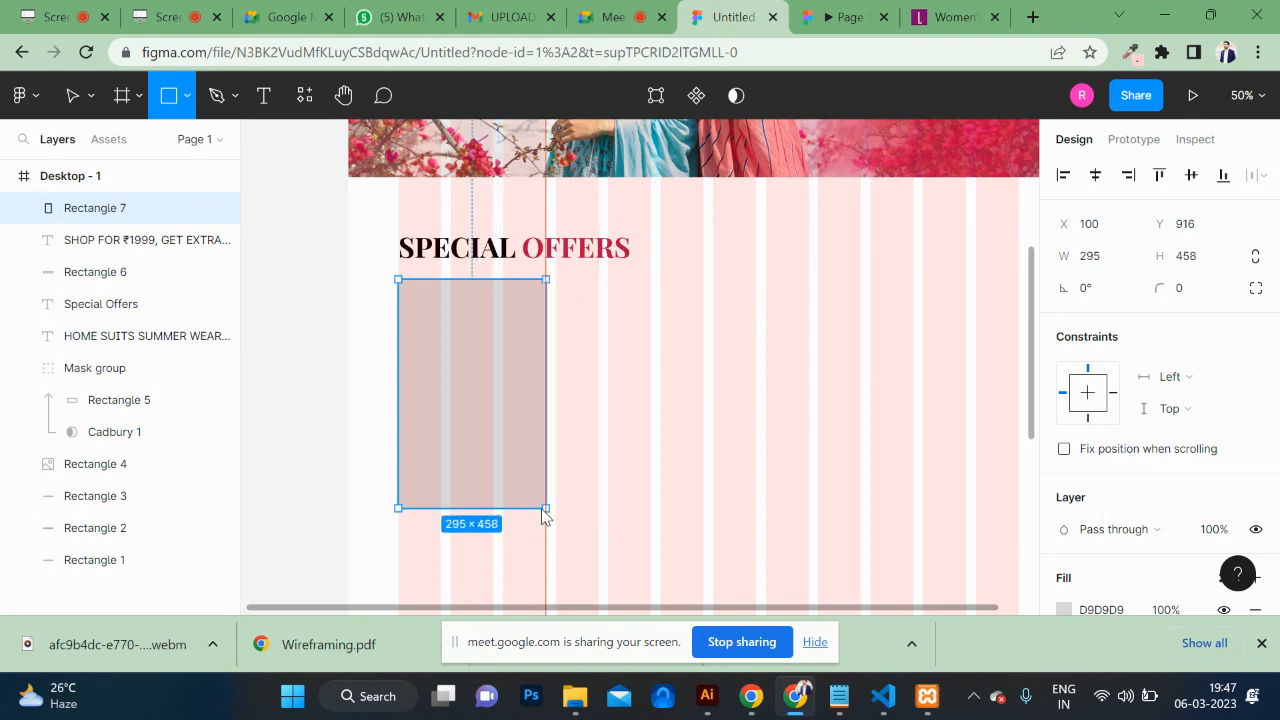
pyautogui.moveTo(545, 512); pyautogui.dragTo(602, 512)
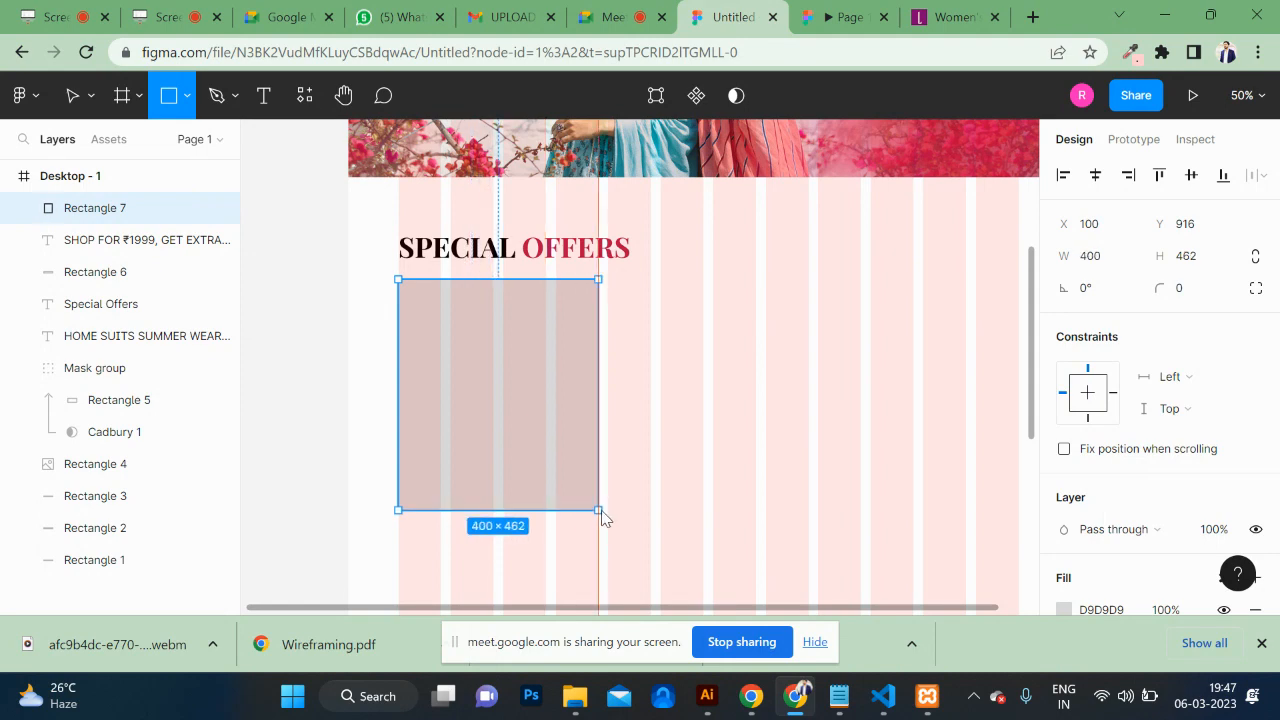
pyautogui.moveTo(602, 516)
pyautogui.mouseDown()
pyautogui.moveTo(557, 514)
pyautogui.moveTo(602, 522)
pyautogui.mouseUp()
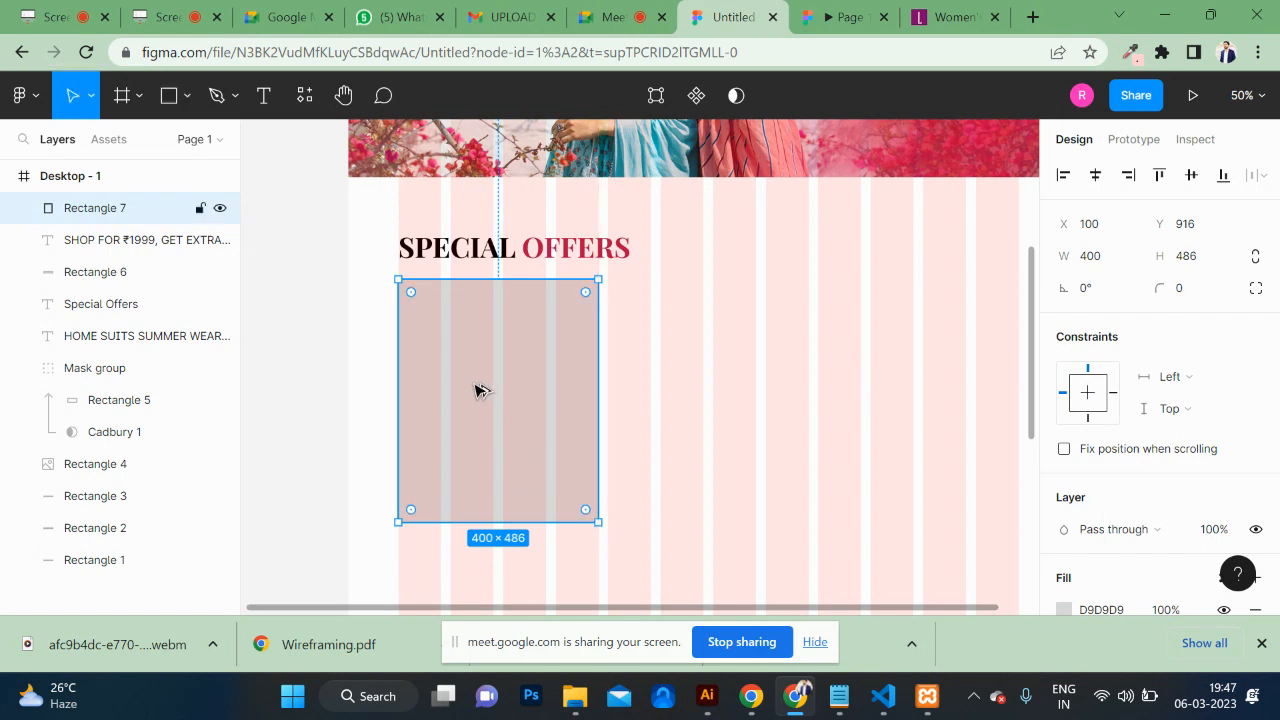
# Step: Duplicate the card twice so three equal cards sit in a row
pyautogui.moveTo(476, 389); pyautogui.dragTo(686, 401)
pyautogui.hscroll(5, 686, 401)
pyautogui.hotkey('ctrl', 'd')
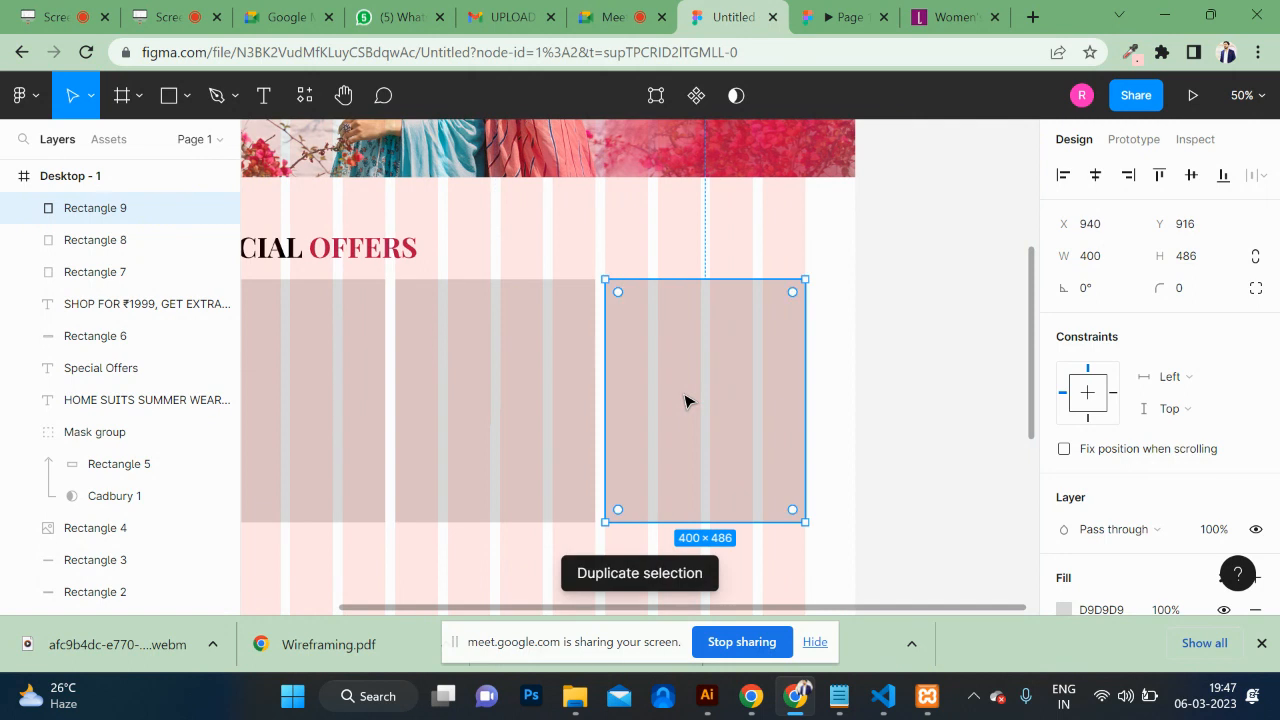
pyautogui.hscroll(-5, 686, 401)
pyautogui.hscroll(1, 686, 401)
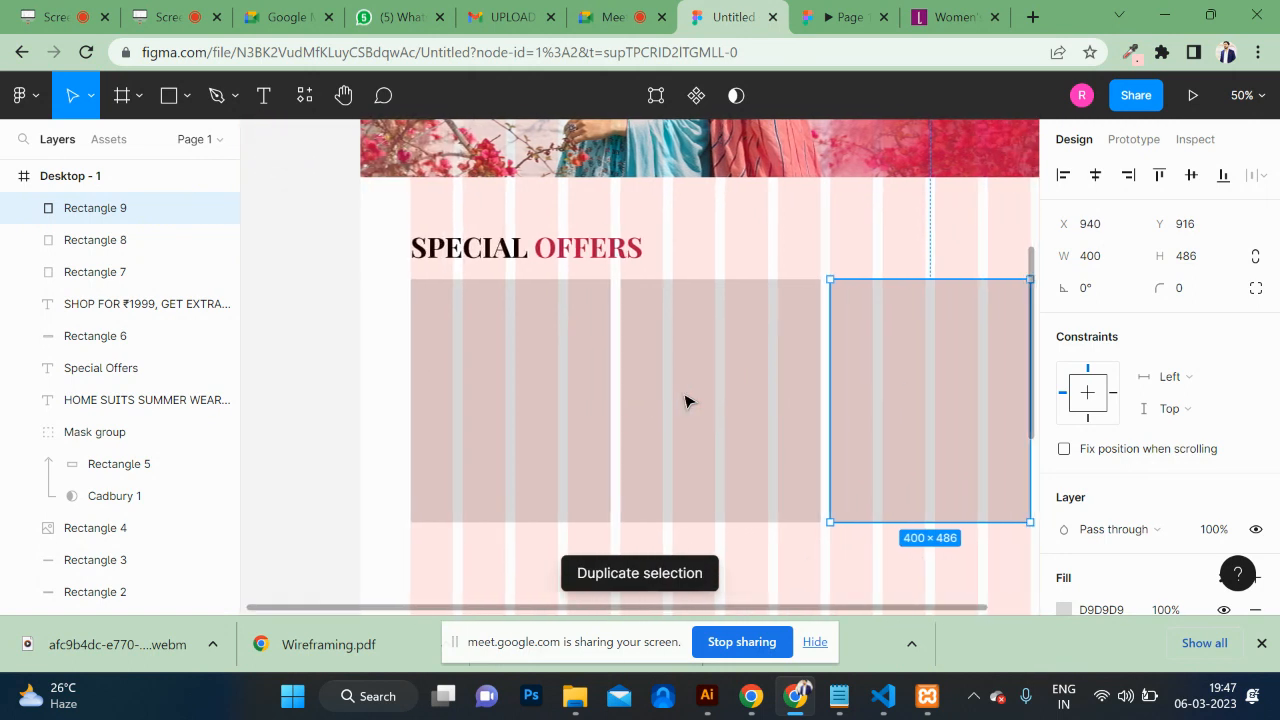
# Step: Select the first card and bring up the image placement file dialog with Ctrl+Shift+K
pyautogui.click(357, 393)
pyautogui.click(543, 400)
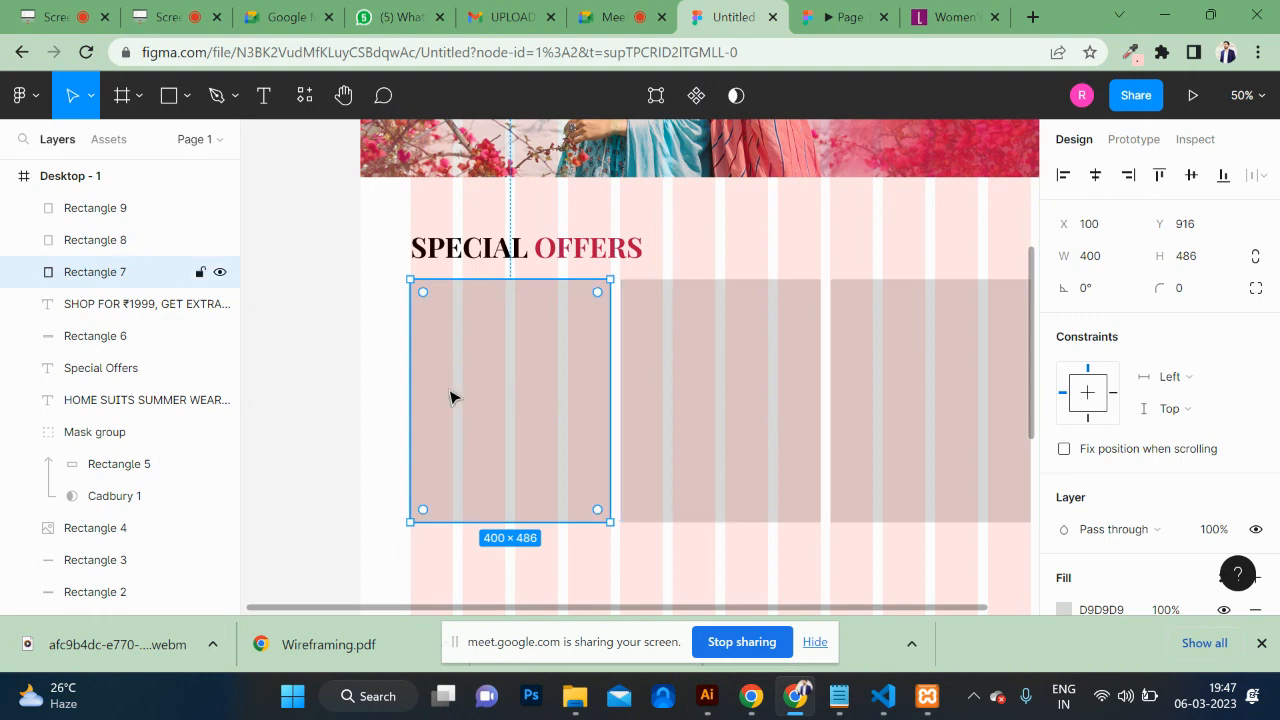
pyautogui.hotkey('ctrl', 'shift', 'k')
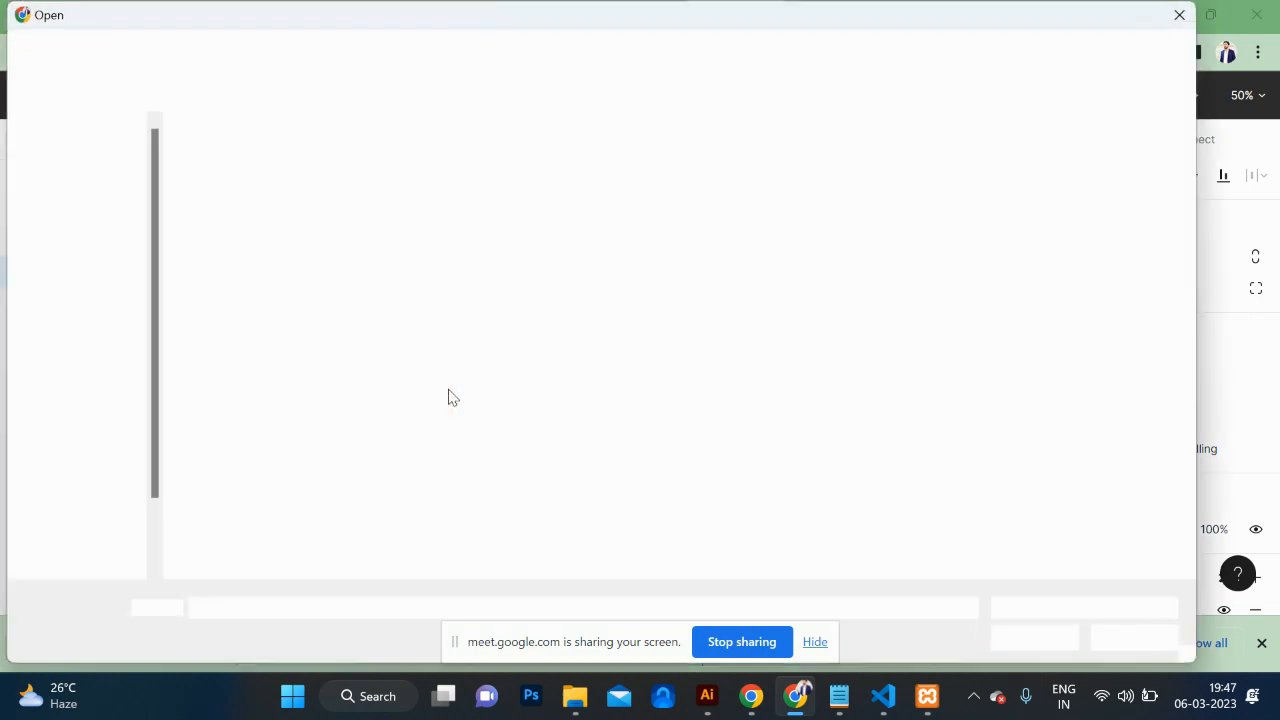
# Step: Choose product photos 1, 2 and 3 in the Open dialog and load them
pyautogui.click(541, 196)
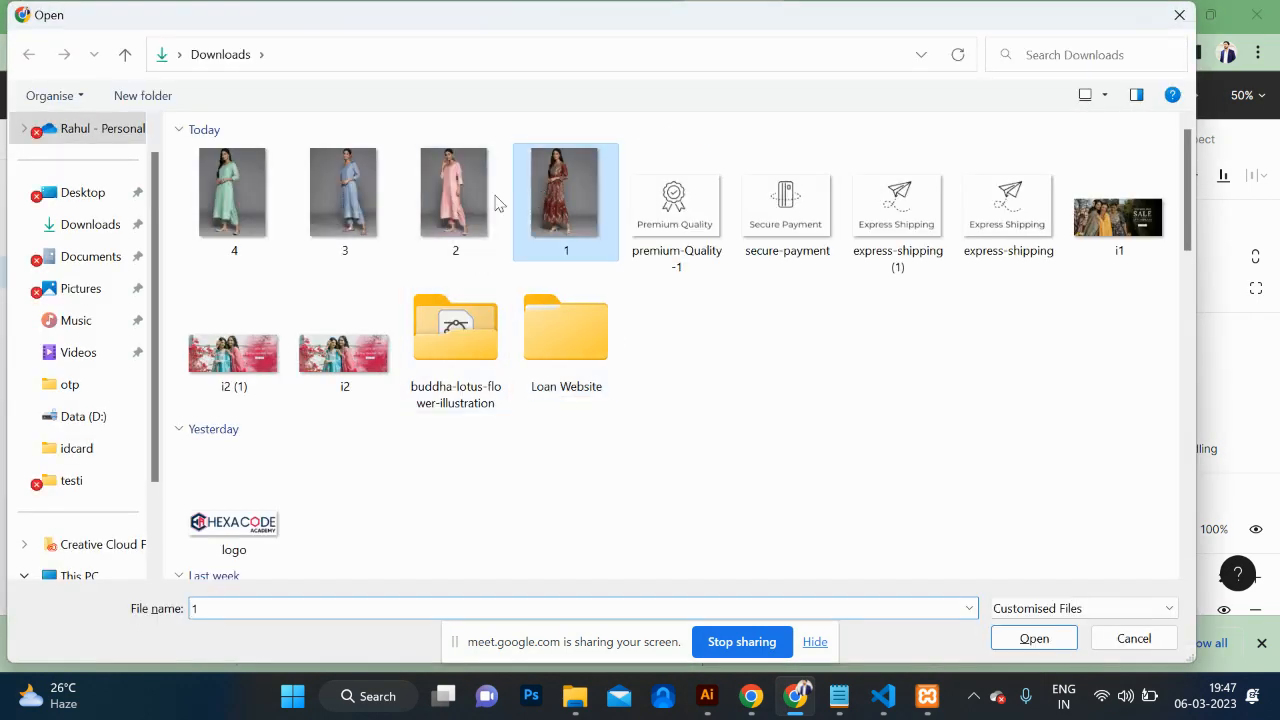
pyautogui.click(237, 190)
pyautogui.keyDown('ctrl'); pyautogui.click(378, 190); pyautogui.keyUp('ctrl')
pyautogui.moveTo(378, 190); pyautogui.dragTo(348, 203)
pyautogui.click(228, 224)
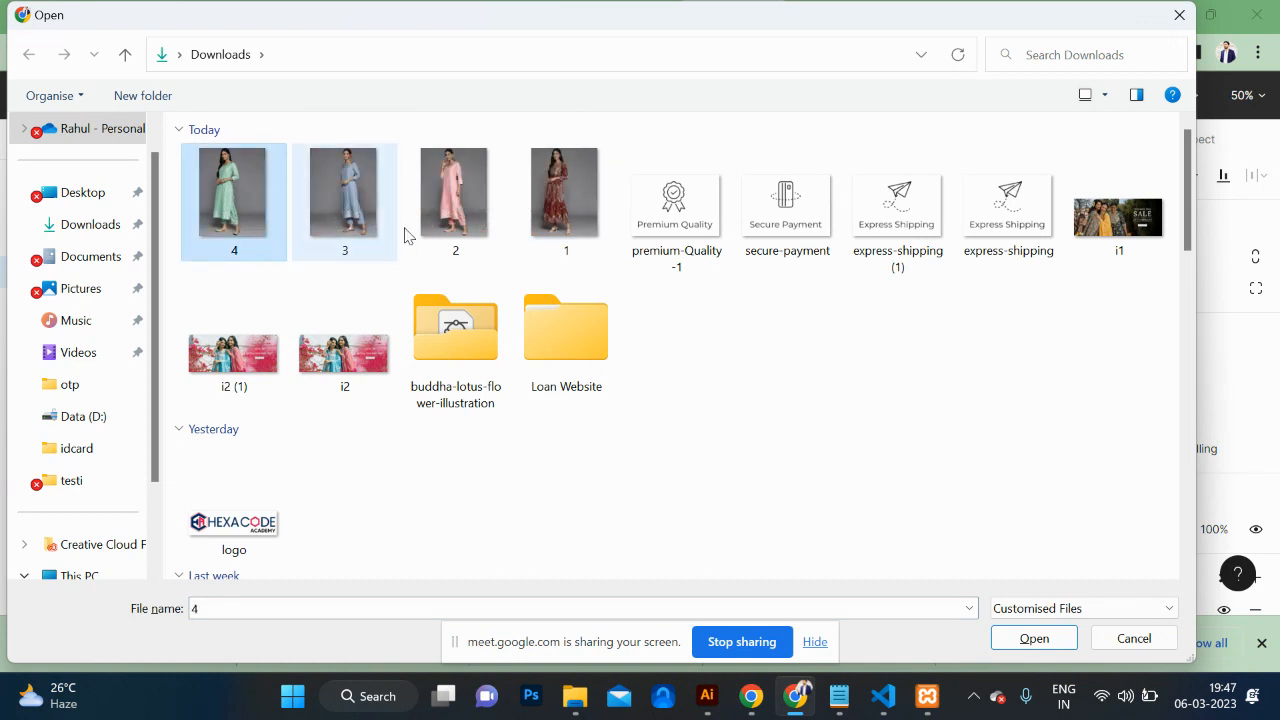
pyautogui.click(561, 206)
pyautogui.keyDown('ctrl'); pyautogui.click(449, 213); pyautogui.keyUp('ctrl')
pyautogui.keyDown('ctrl'); pyautogui.click(348, 195); pyautogui.keyUp('ctrl')
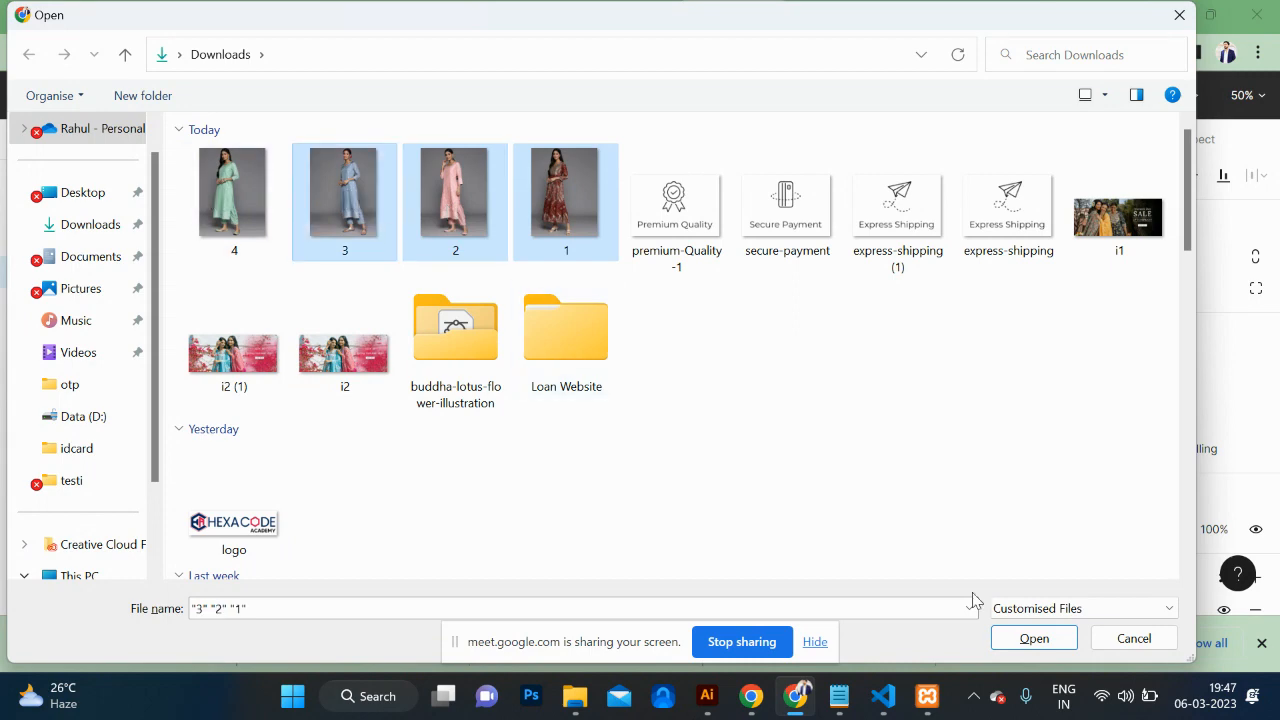
pyautogui.click(1035, 642)
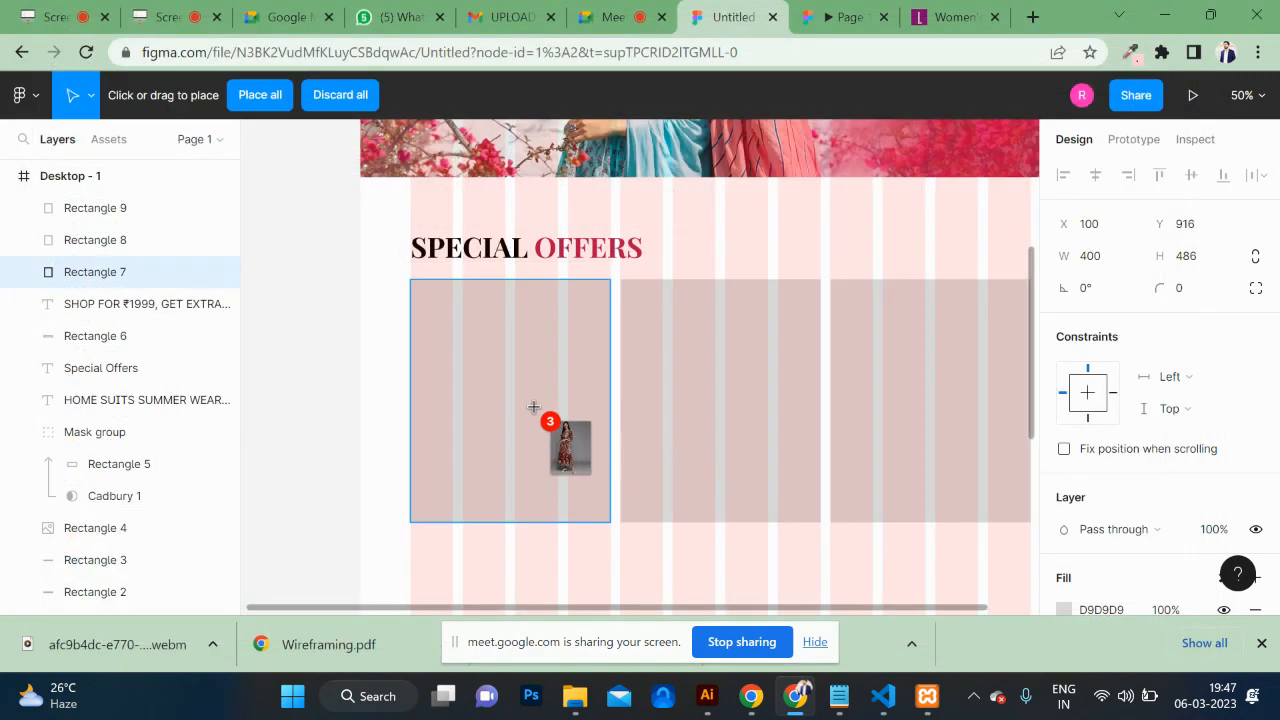
# Step: Place the maroon, pink and blue suit photos into the three cards, then preview the prototype
pyautogui.click(545, 416)
pyautogui.click(687, 421)
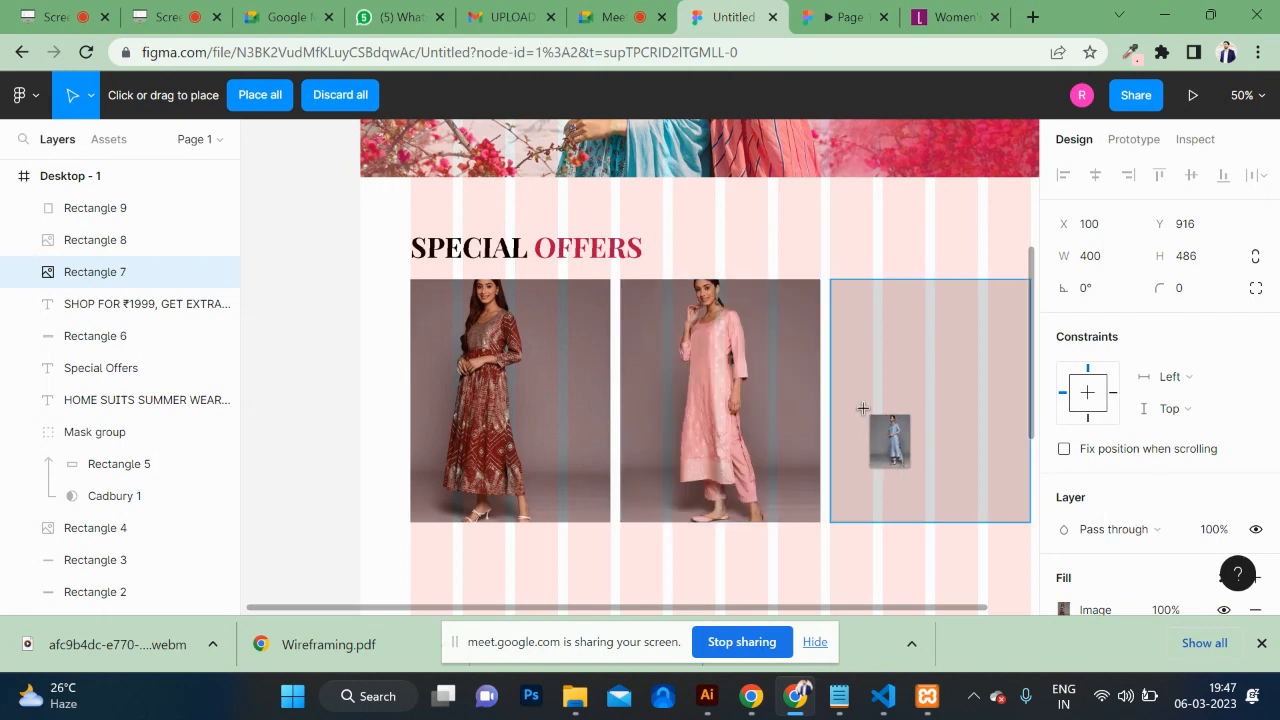
pyautogui.click(888, 437)
pyautogui.scroll(-2, 291, 491)
pyautogui.hscroll(2, 291, 491)
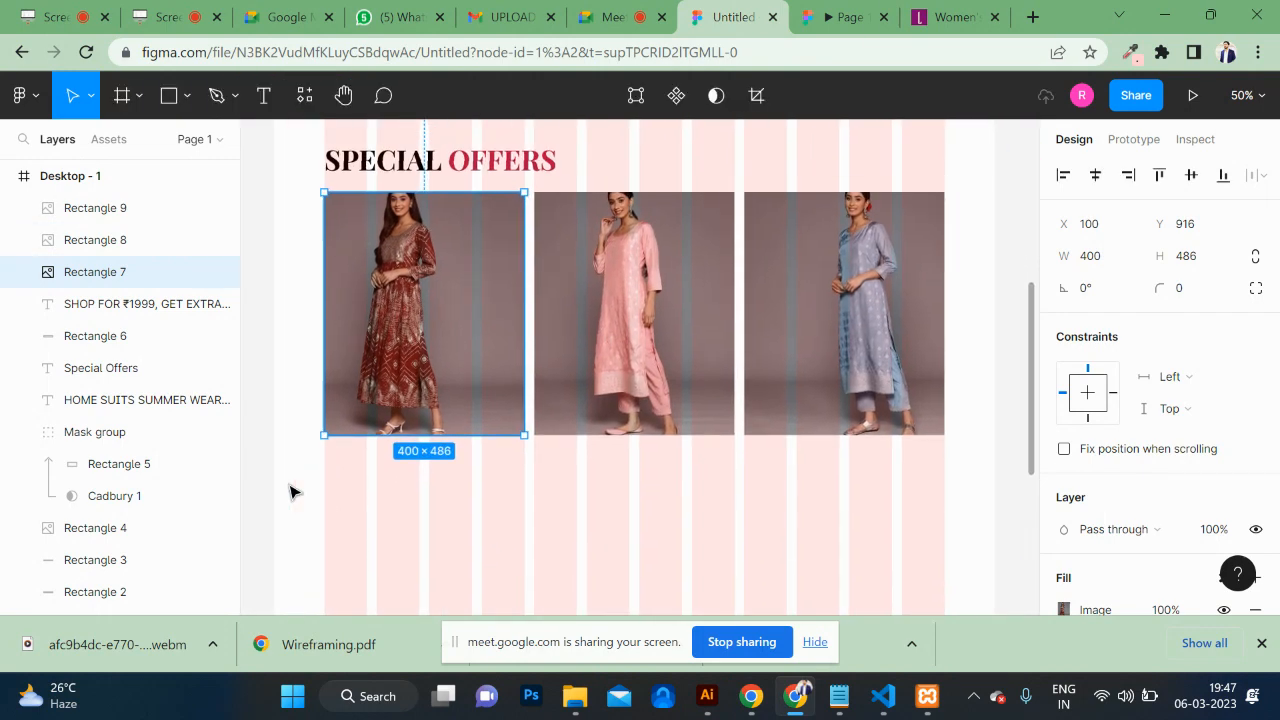
pyautogui.click(806, 33)
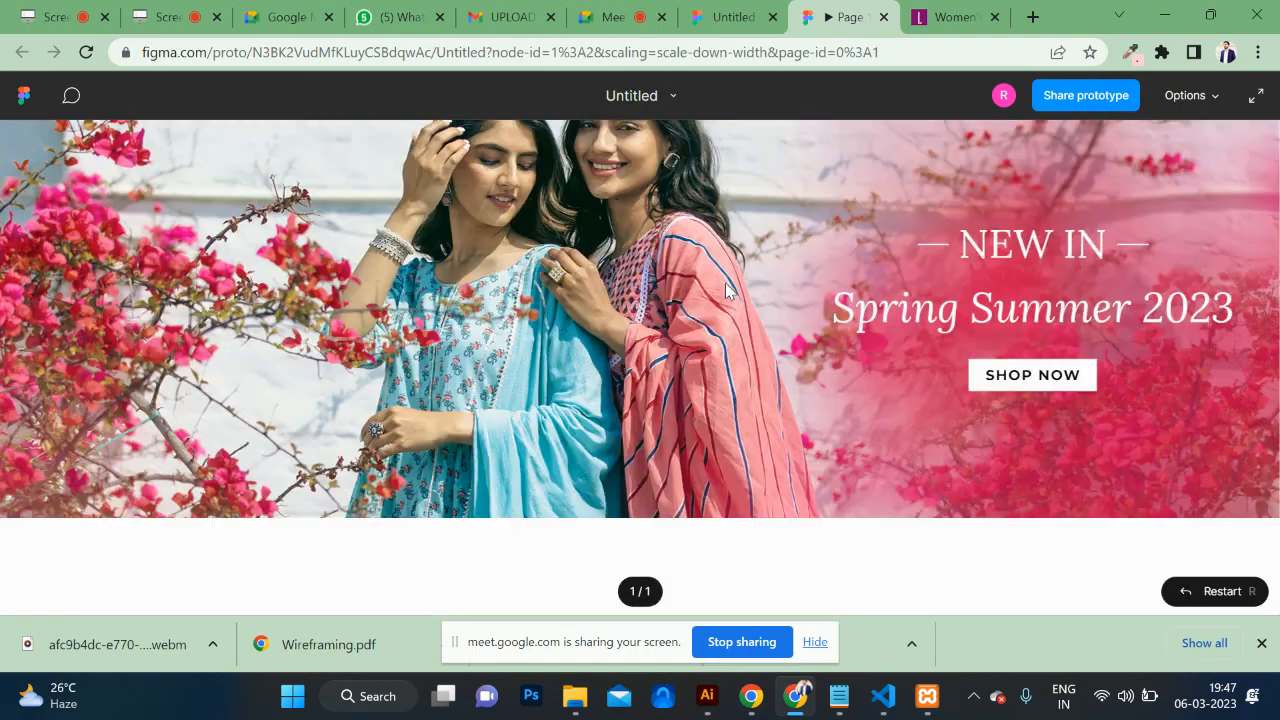
# Step: Scroll through the prototype preview, then go back to the Untitled design file
pyautogui.scroll(-3, 725, 291)
pyautogui.scroll(1, 725, 291)
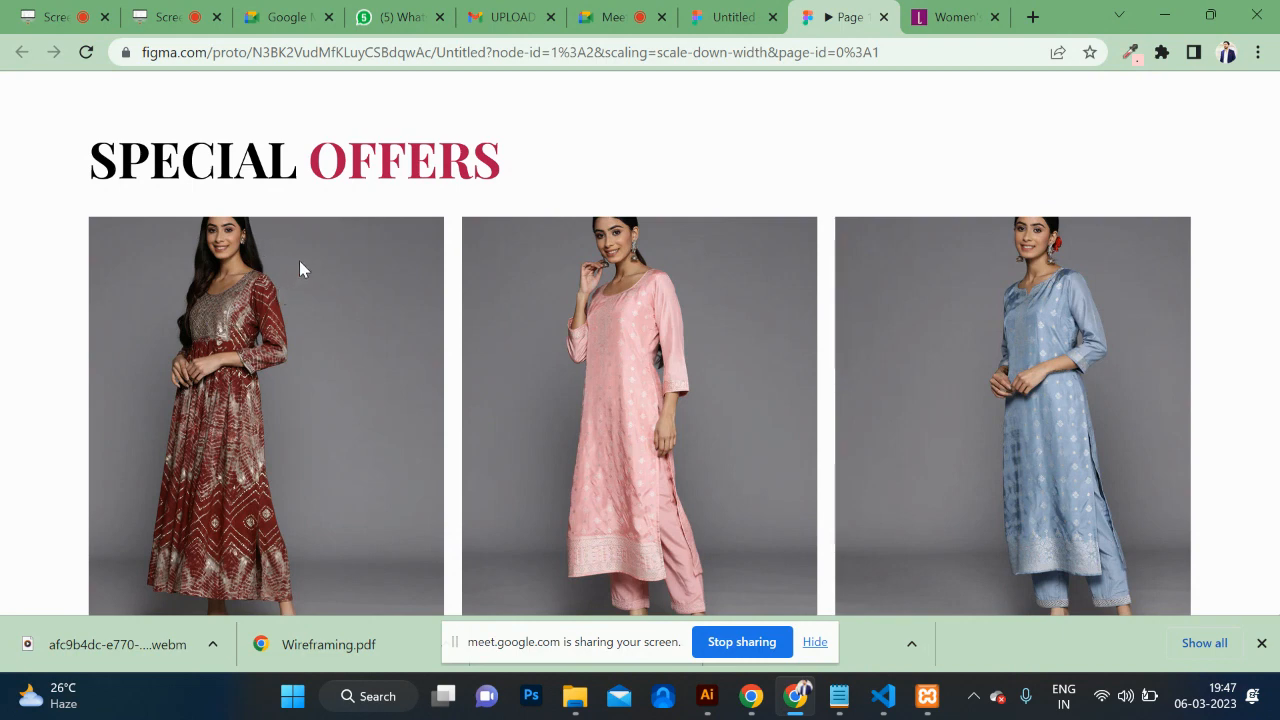
pyautogui.click(722, 17)
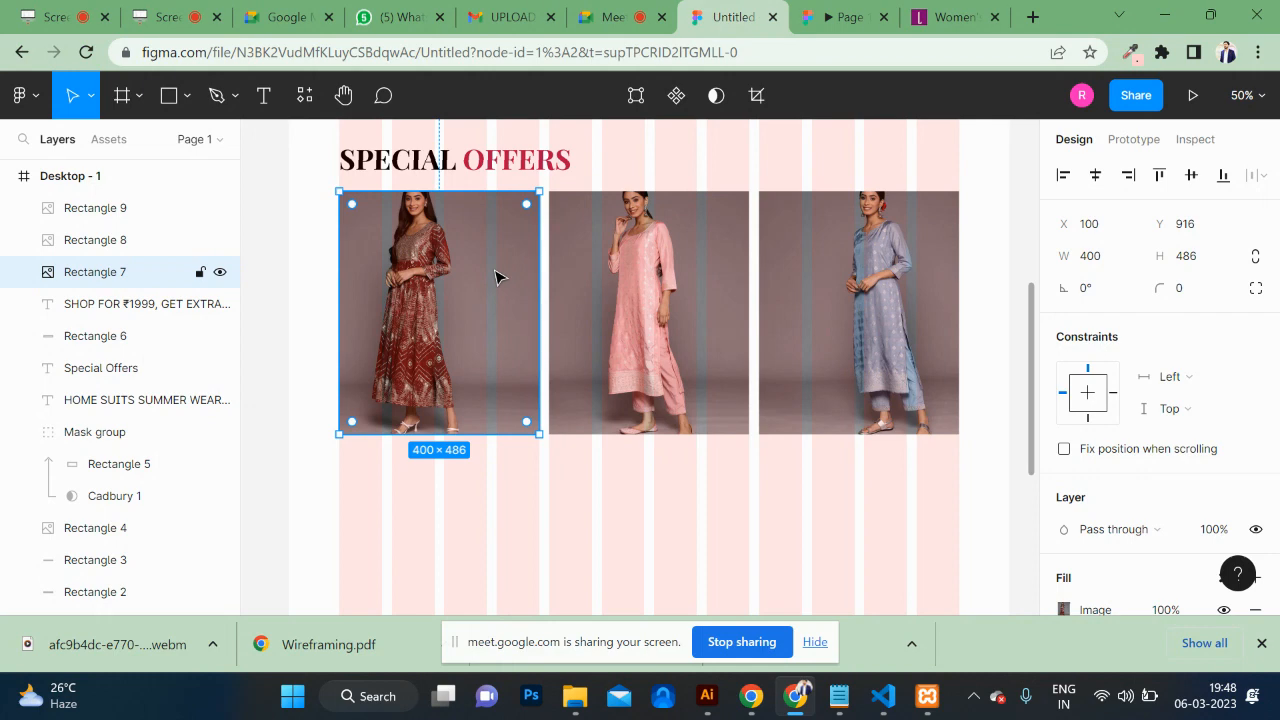
# Step: Set the maroon dress photo to Crop fitting and nudge it up in its frame
pyautogui.doubleClick(440, 291)
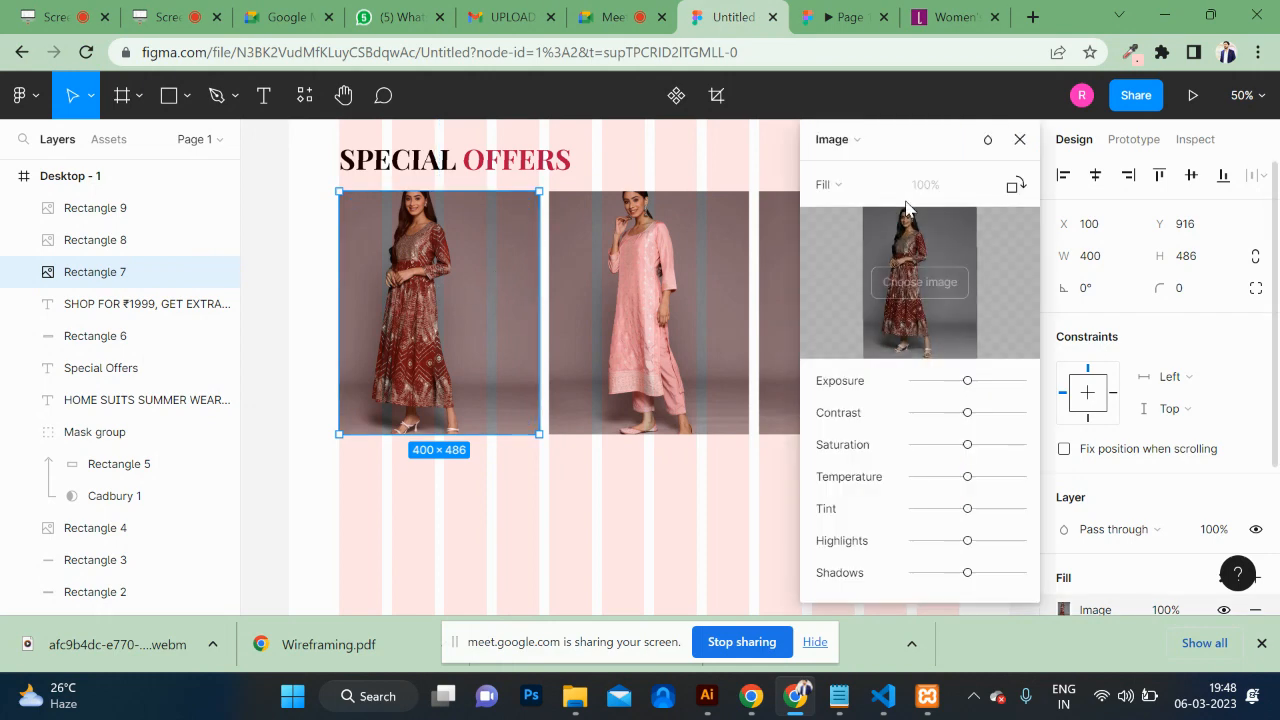
pyautogui.click(853, 188)
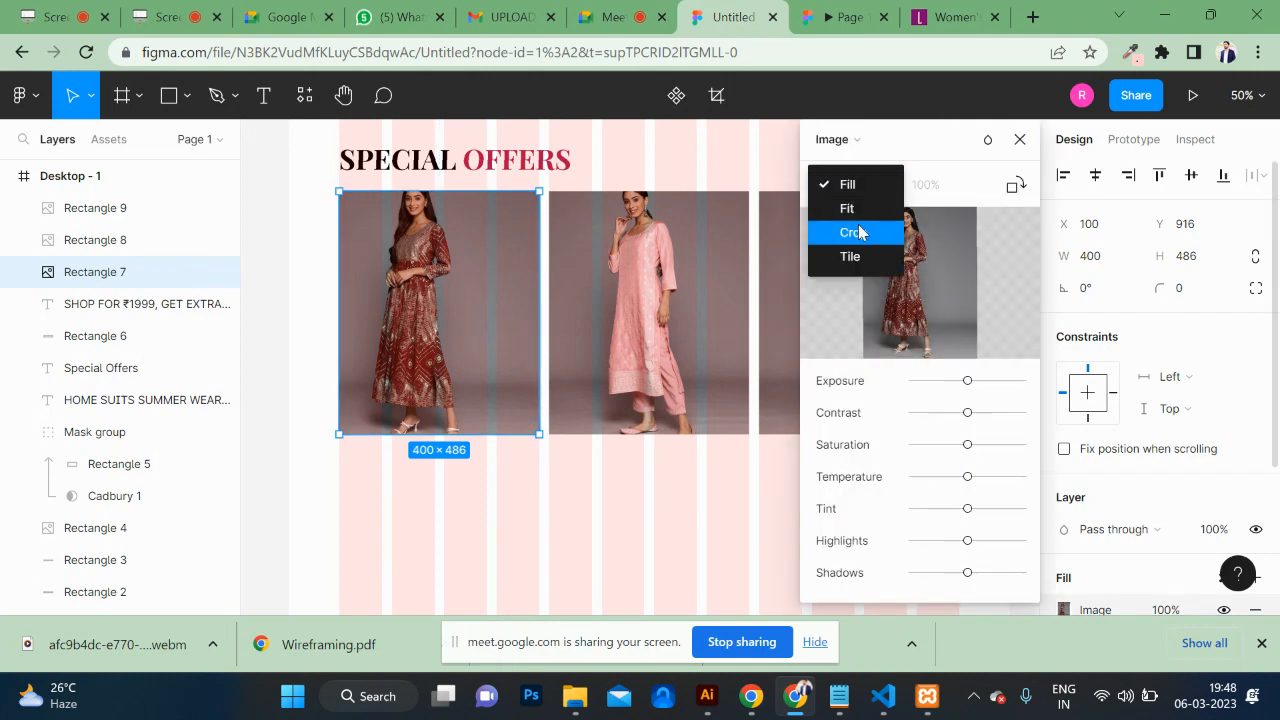
pyautogui.click(859, 232)
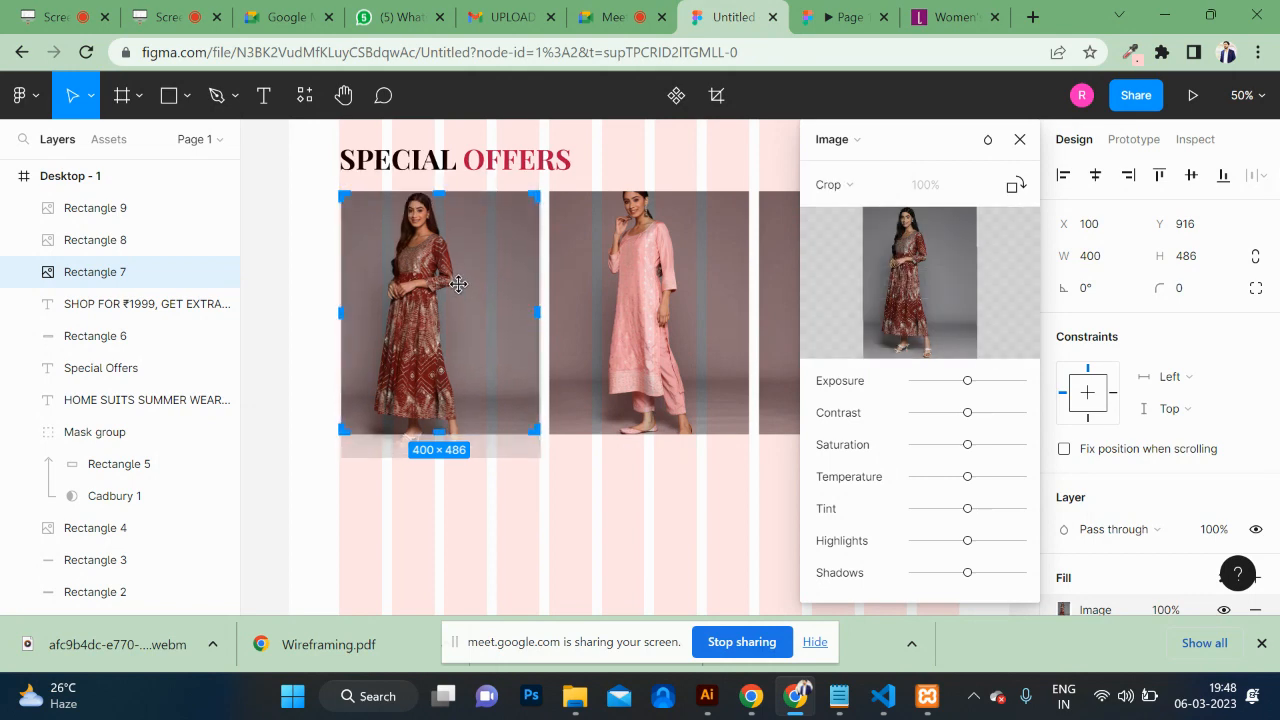
pyautogui.moveTo(458, 286); pyautogui.dragTo(459, 281)
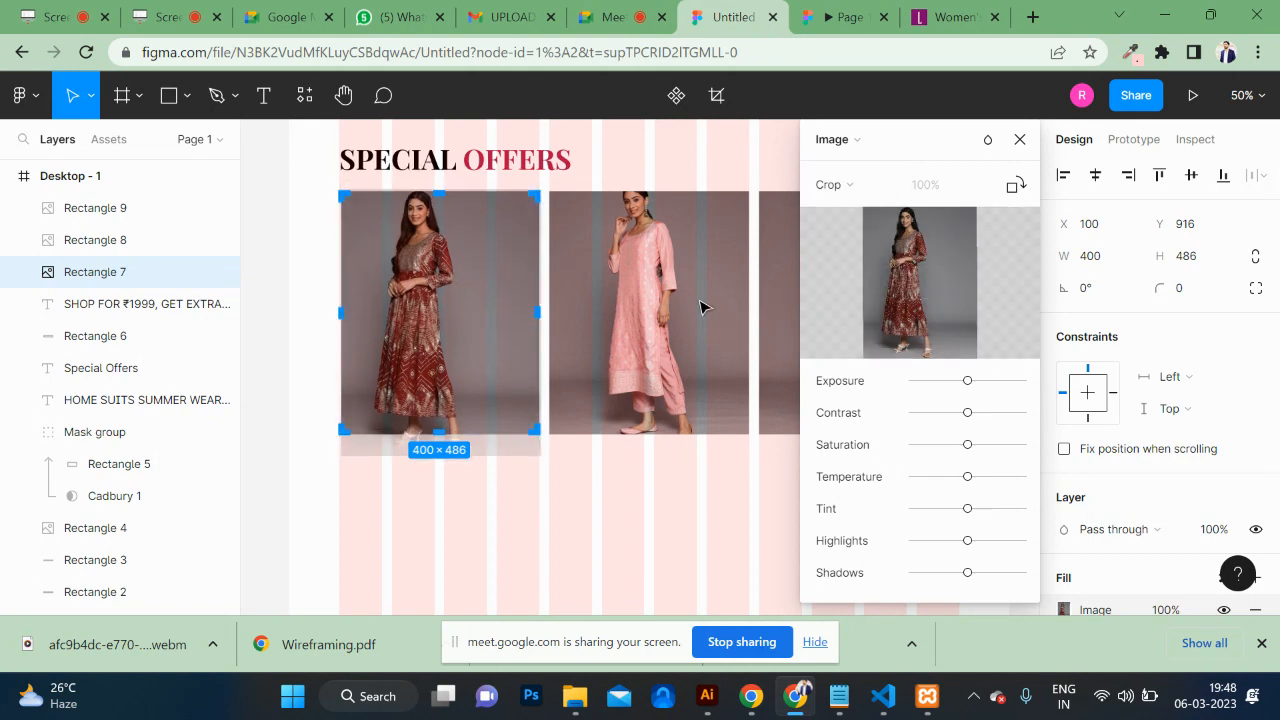
pyautogui.press('Escape')
# Step: Set the pink suit photo to Crop fitting and shift it down in its frame
pyautogui.doubleClick(650, 300)
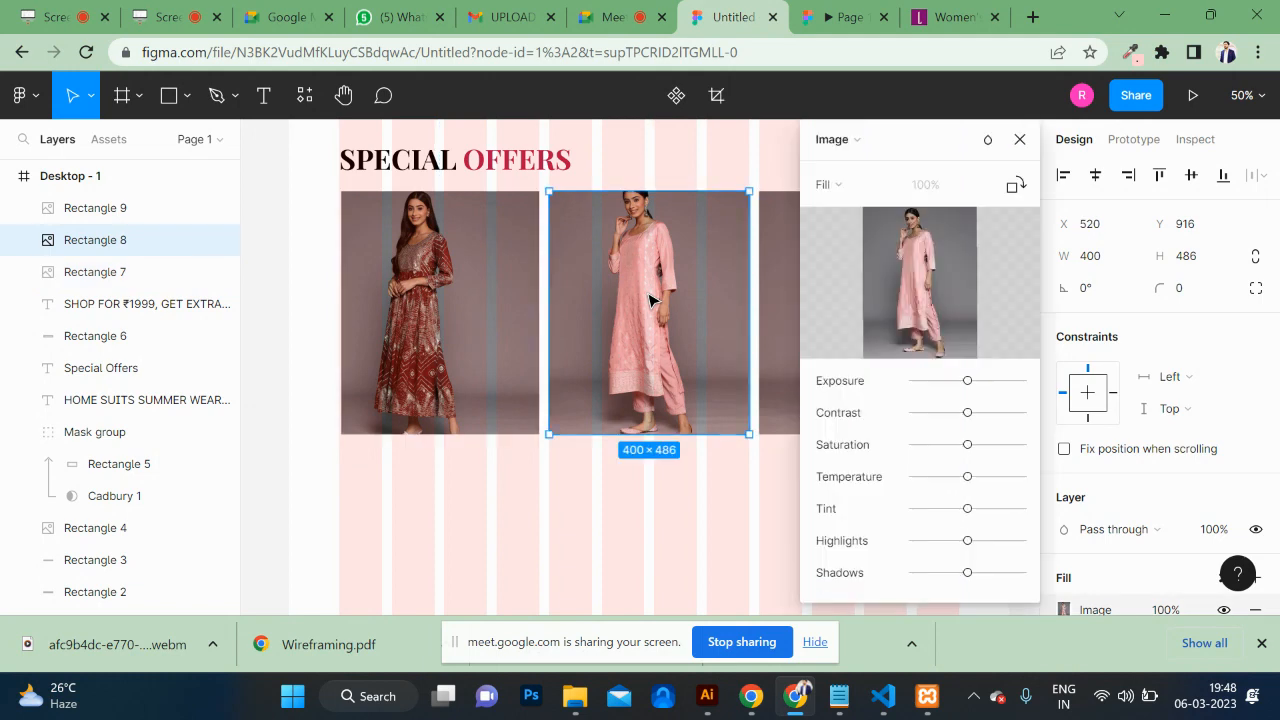
pyautogui.click(827, 184)
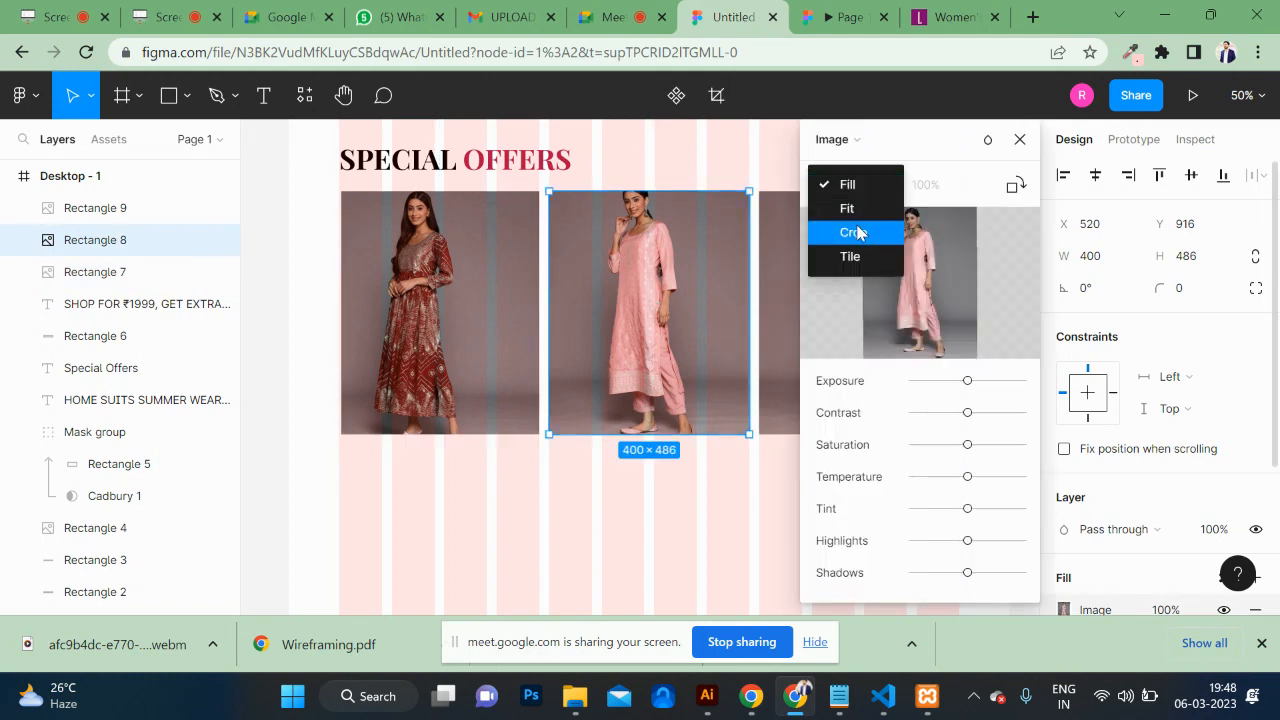
pyautogui.click(858, 233)
pyautogui.moveTo(679, 252); pyautogui.dragTo(678, 264)
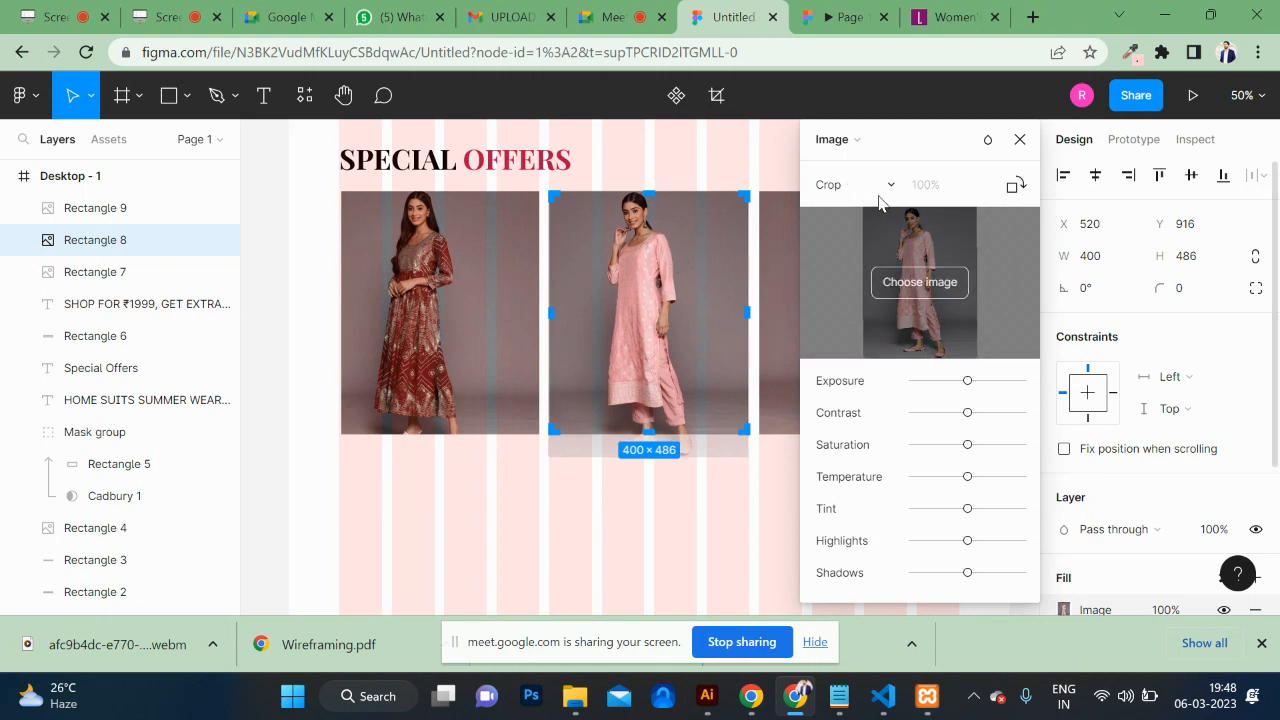
pyautogui.click(783, 267)
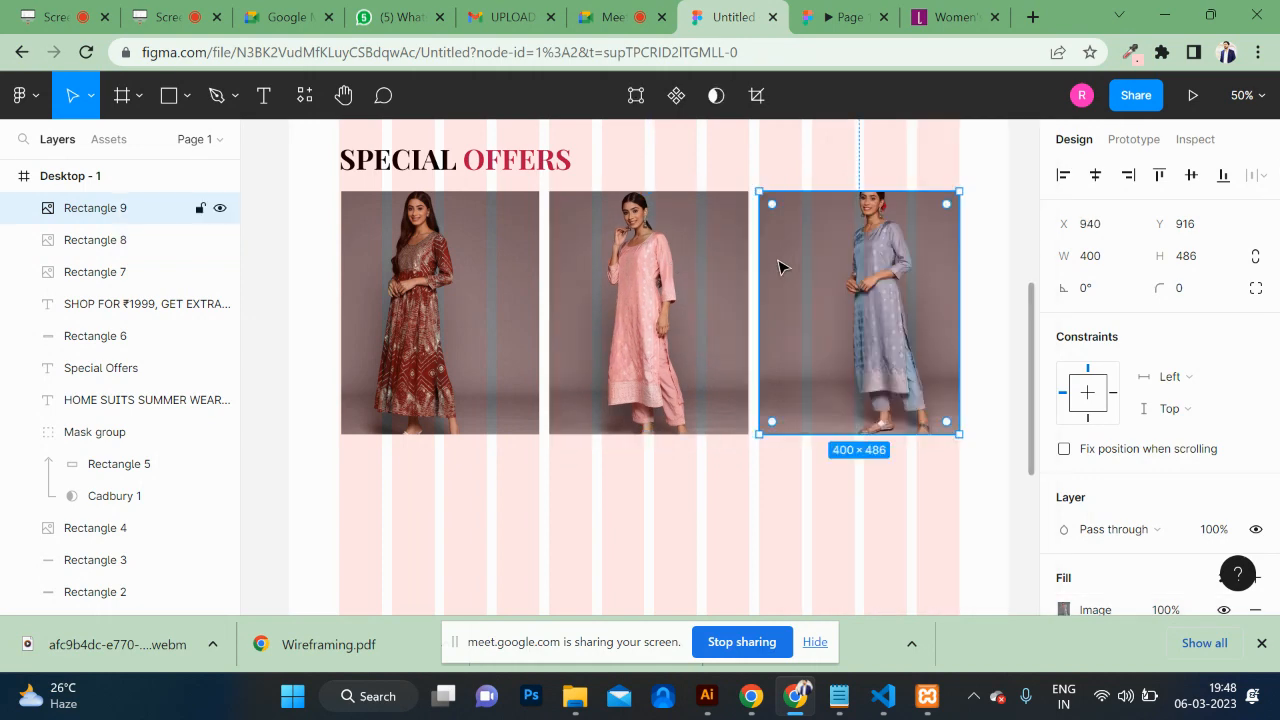
# Step: Set the blue suit photo to Crop fitting and shift it down in its frame
pyautogui.doubleClick(866, 261)
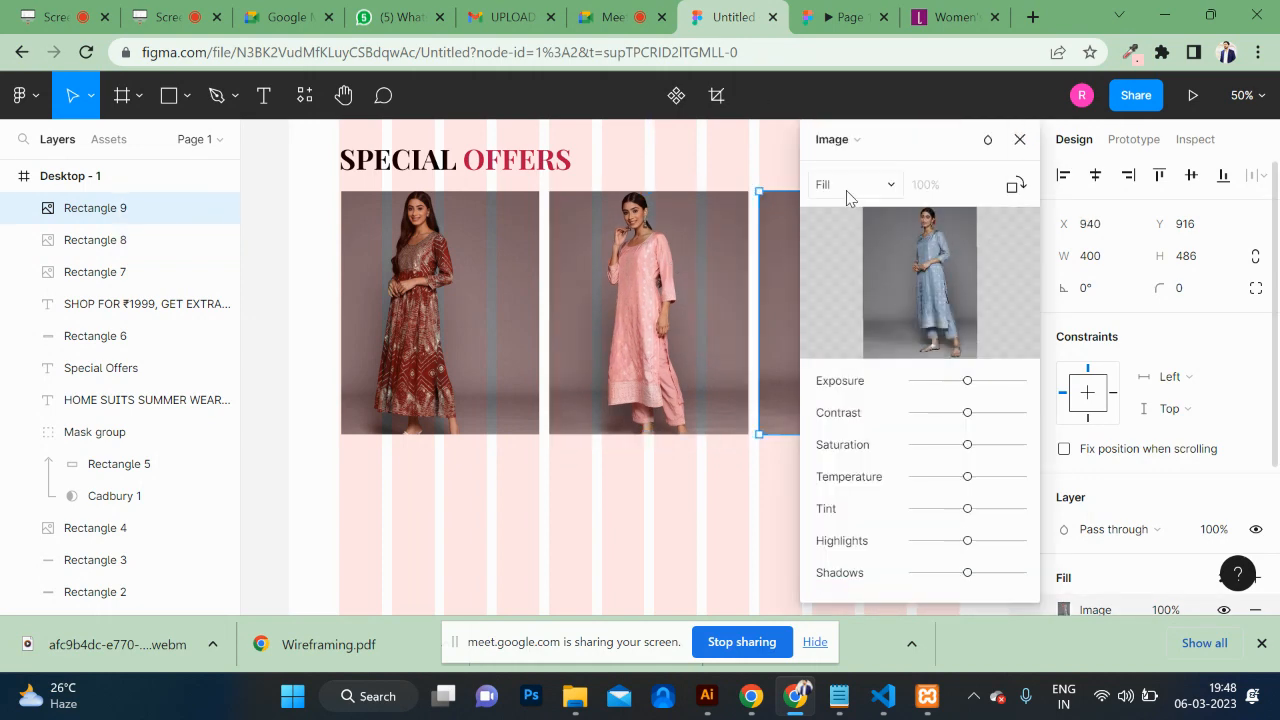
pyautogui.click(846, 186)
pyautogui.click(853, 232)
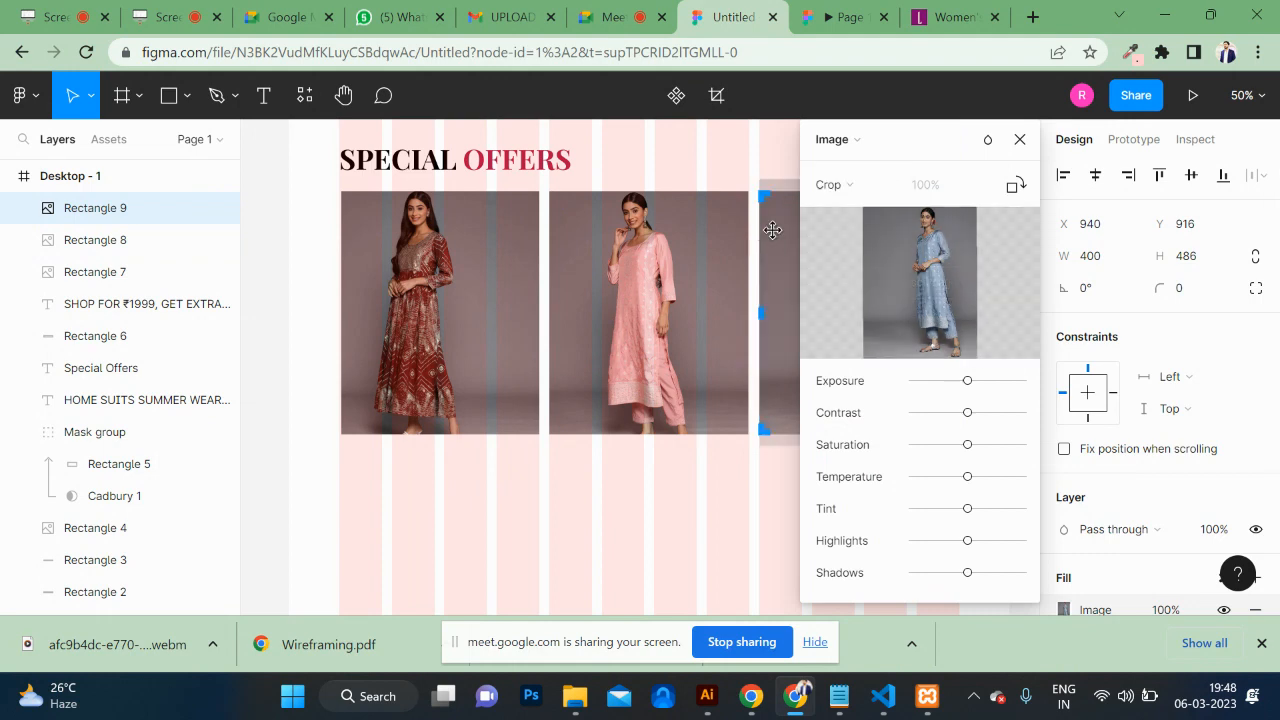
pyautogui.moveTo(778, 231); pyautogui.dragTo(776, 240)
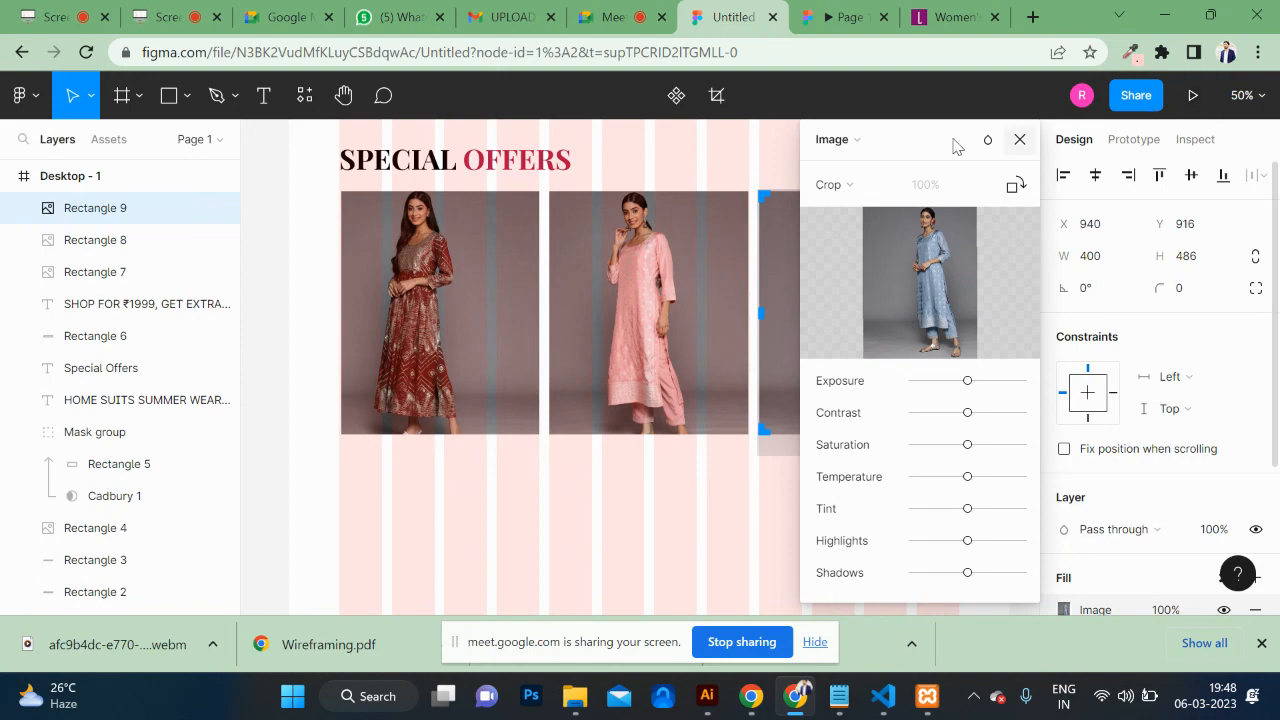
pyautogui.click(1020, 140)
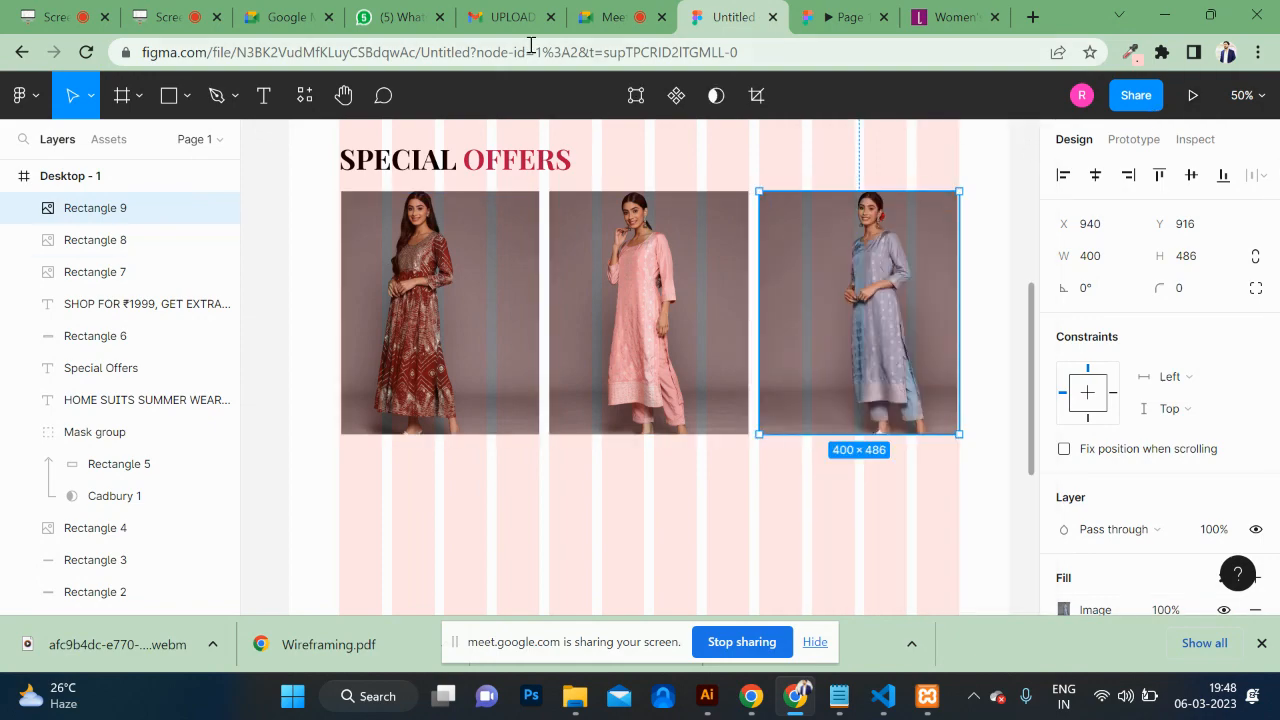
# Step: Review the three cropped offer photos in the prototype preview
pyautogui.click(848, 12)
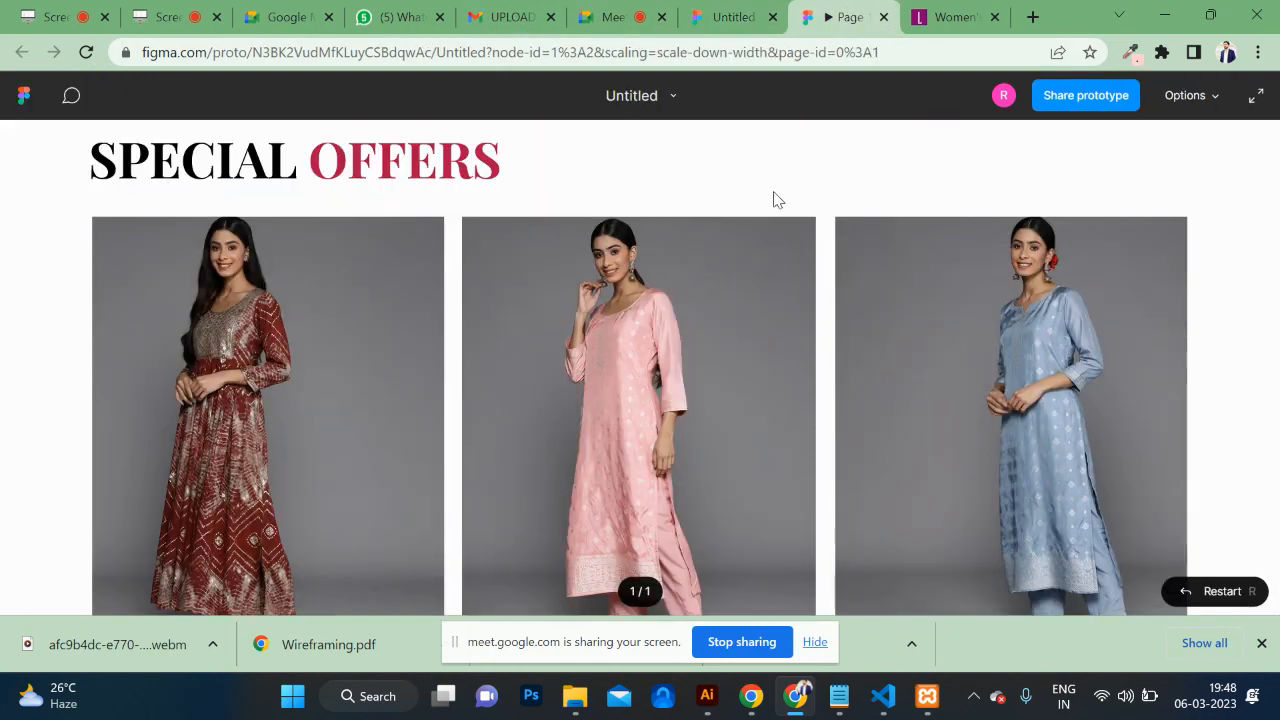
pyautogui.scroll(10, 773, 191)
pyautogui.scroll(-8, 773, 192)
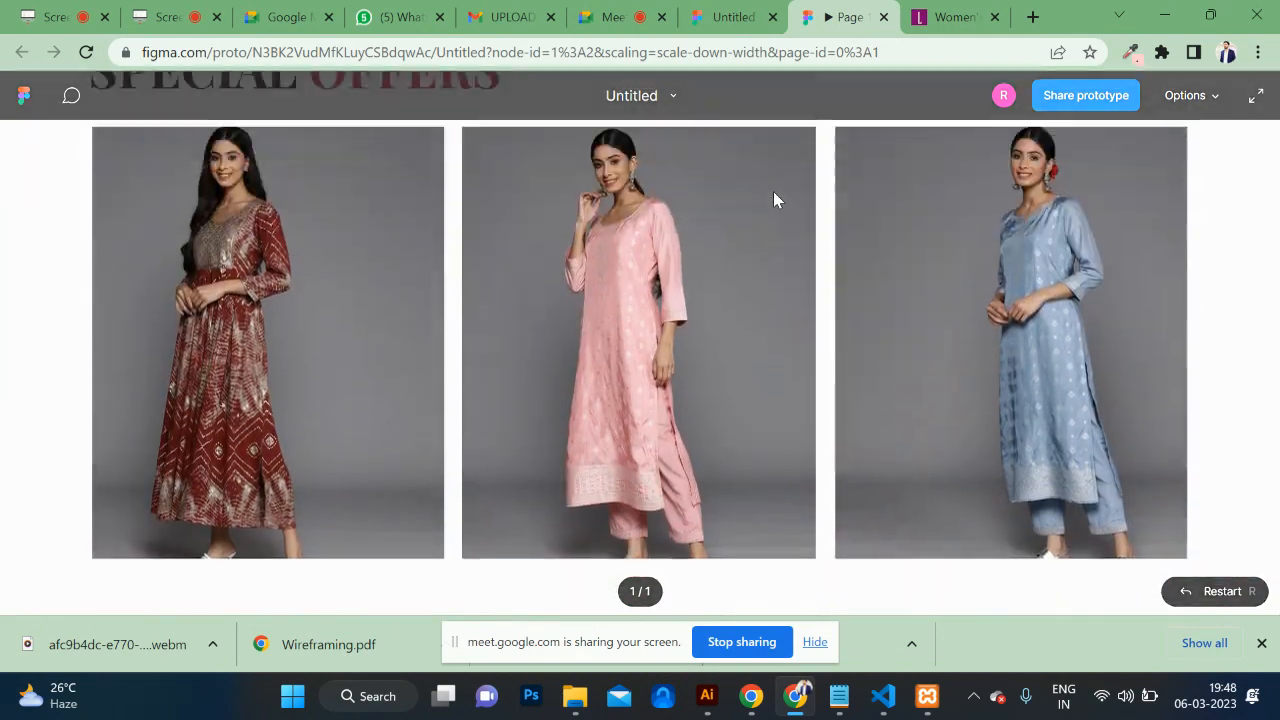
pyautogui.scroll(1, 773, 192)
pyautogui.scroll(-2, 773, 192)
pyautogui.scroll(-4, 773, 192)
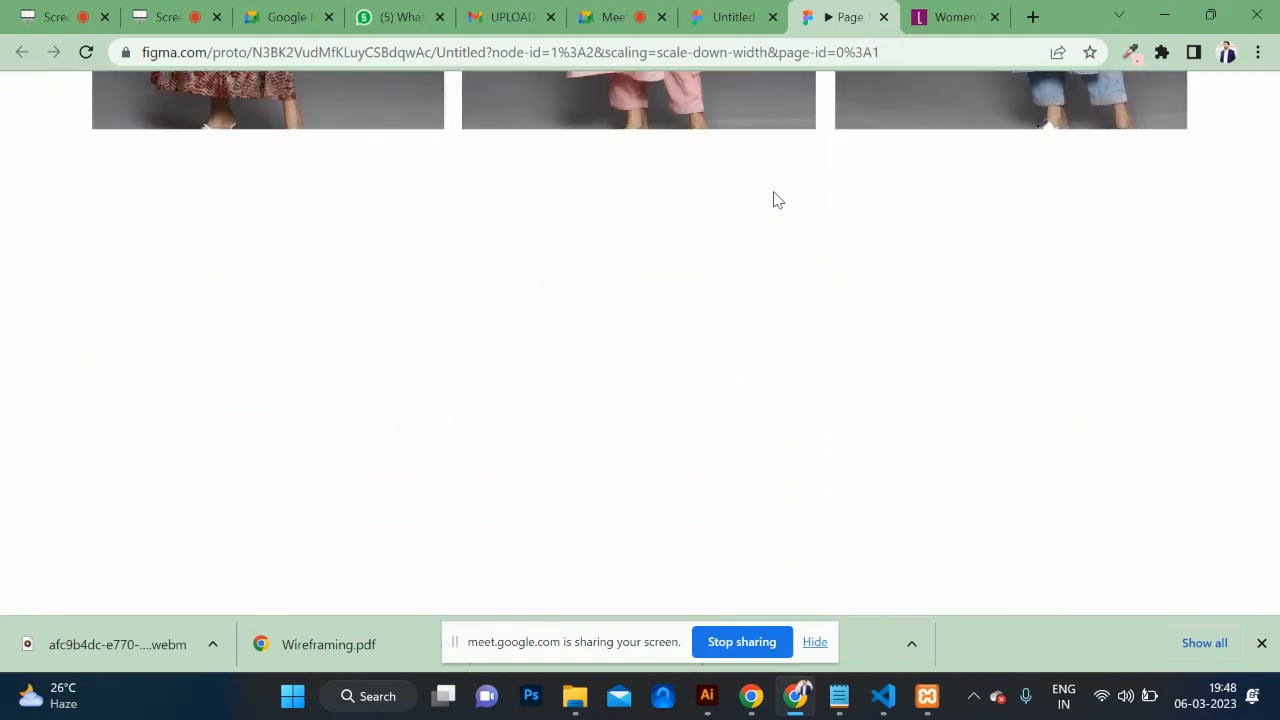
pyautogui.scroll(2, 773, 192)
pyautogui.scroll(10, 774, 193)
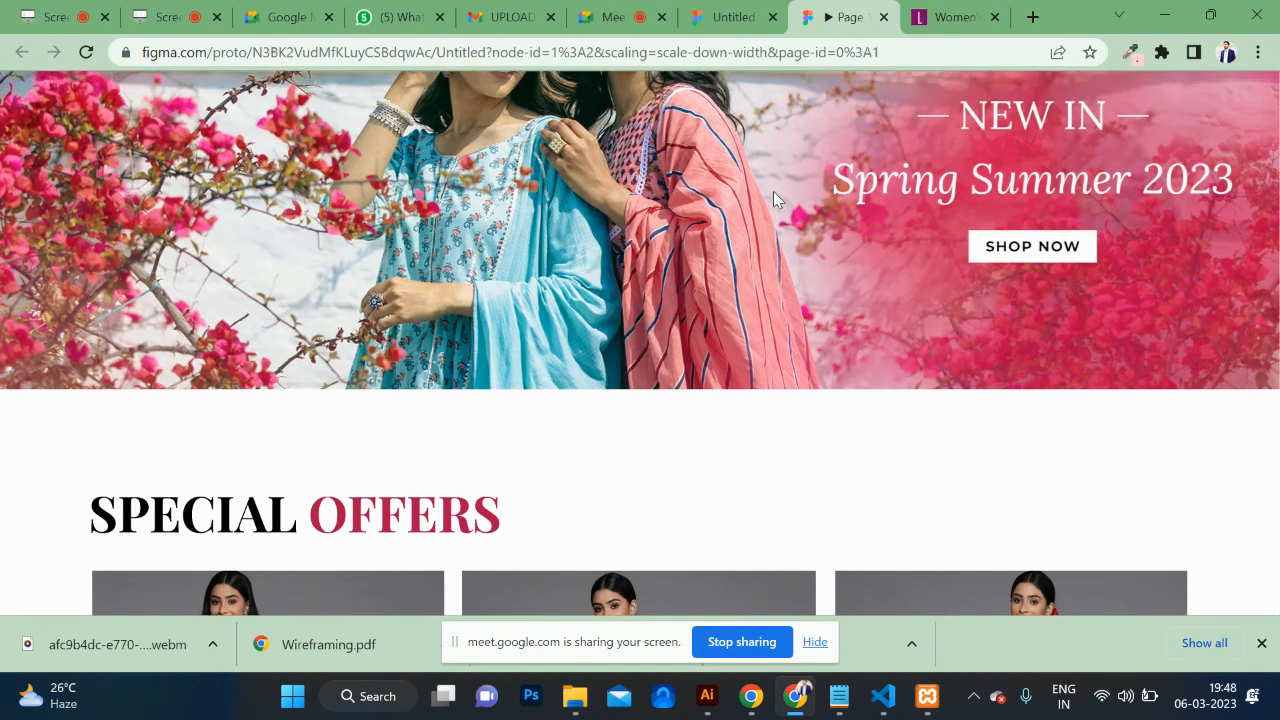
pyautogui.scroll(-8, 773, 191)
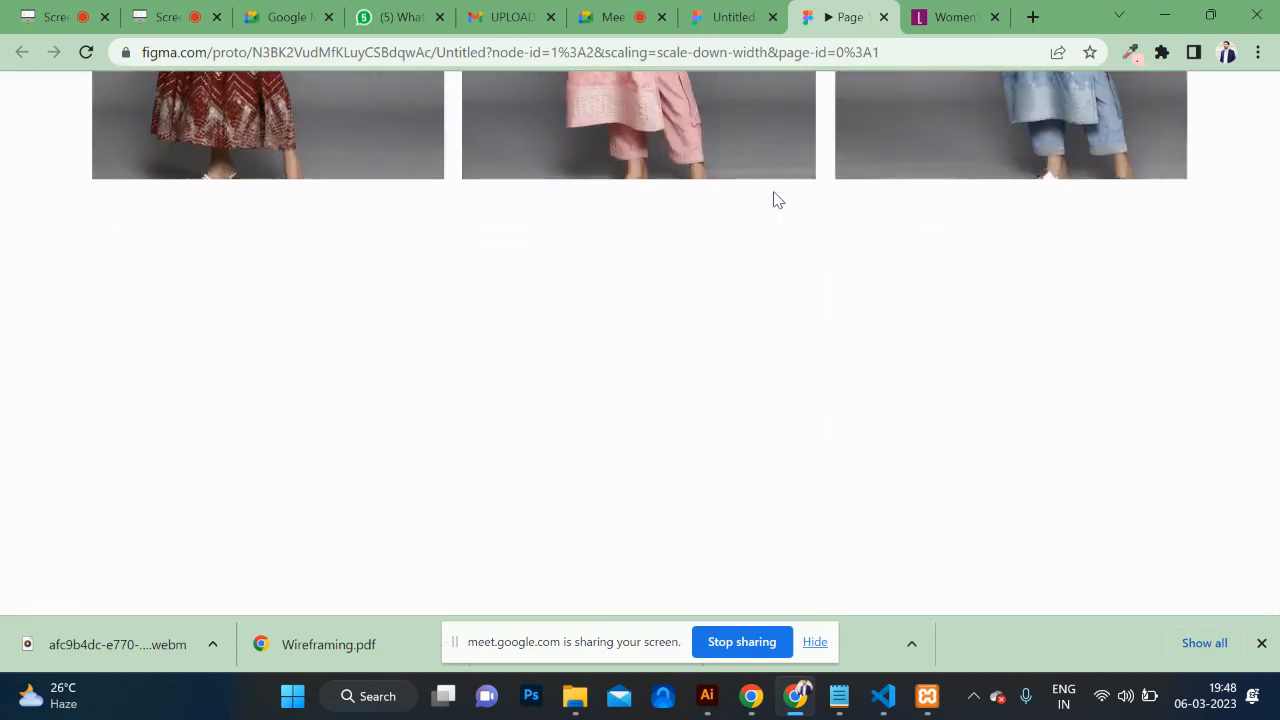
pyautogui.scroll(8, 773, 191)
pyautogui.scroll(-4, 773, 191)
pyautogui.scroll(-4, 773, 191)
pyautogui.scroll(8, 773, 191)
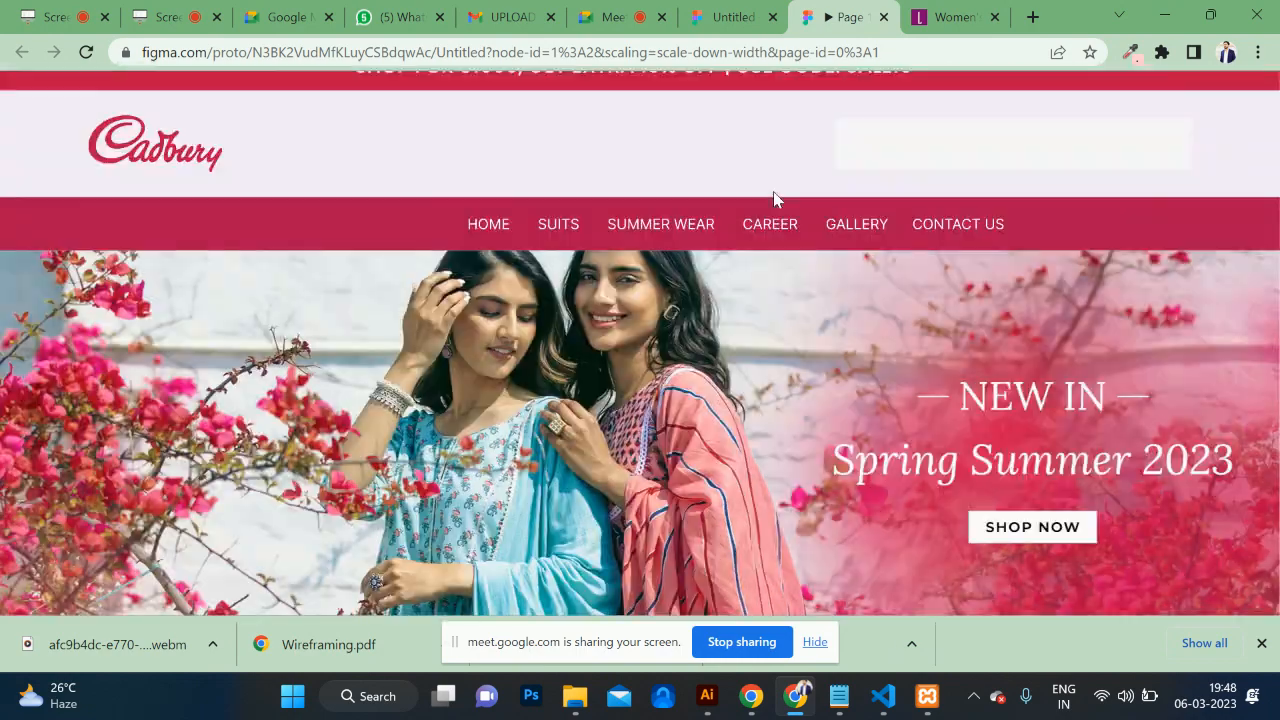
# Step: Close the browser's download bar and return to the Untitled design file
pyautogui.click(1262, 643)
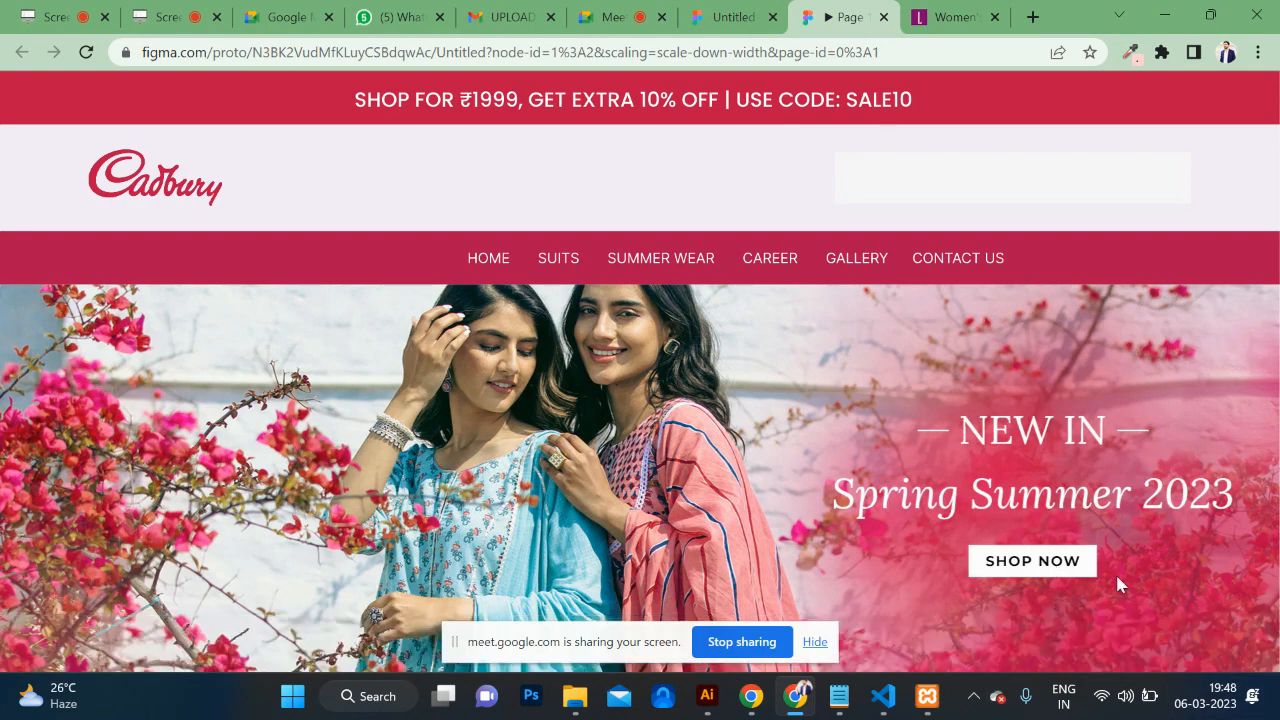
pyautogui.scroll(-4, 1013, 548)
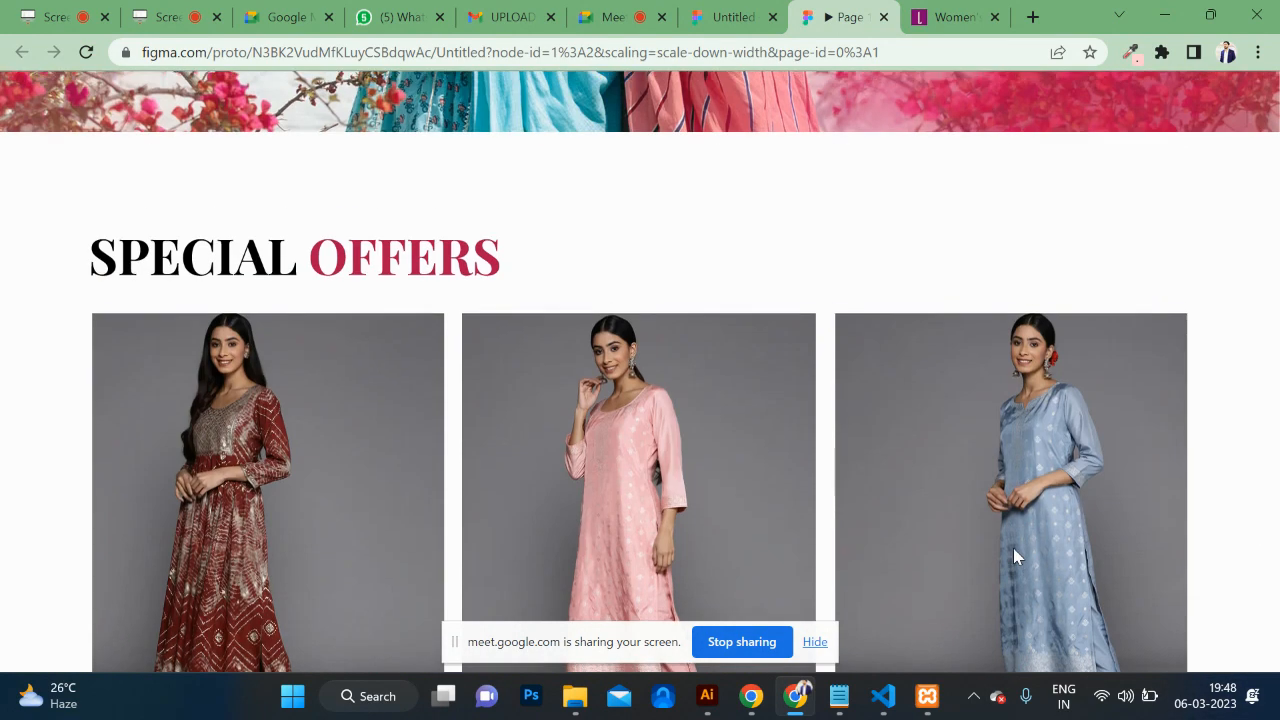
pyautogui.scroll(4, 1013, 548)
pyautogui.click(730, 17)
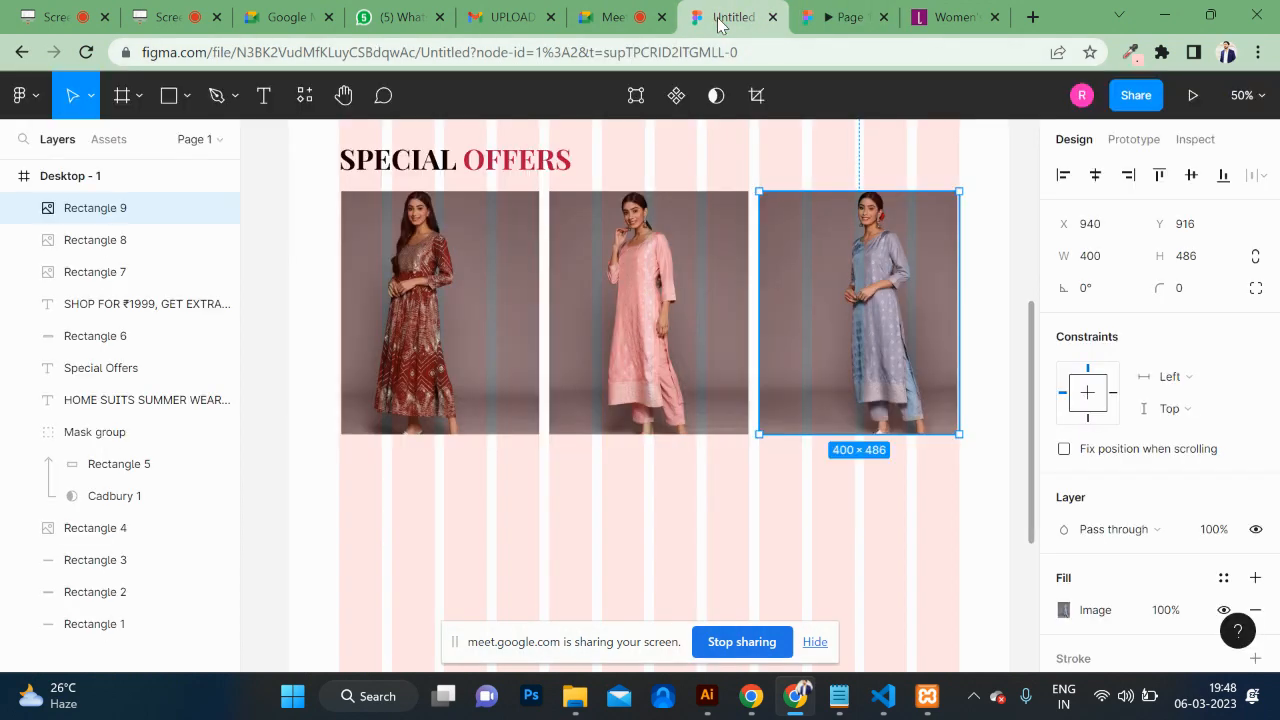
# Step: Draw a rectangle at the hero banner's bottom right and fill it with crimson B0124D
pyautogui.scroll(3, 784, 346)
pyautogui.scroll(5, 786, 346)
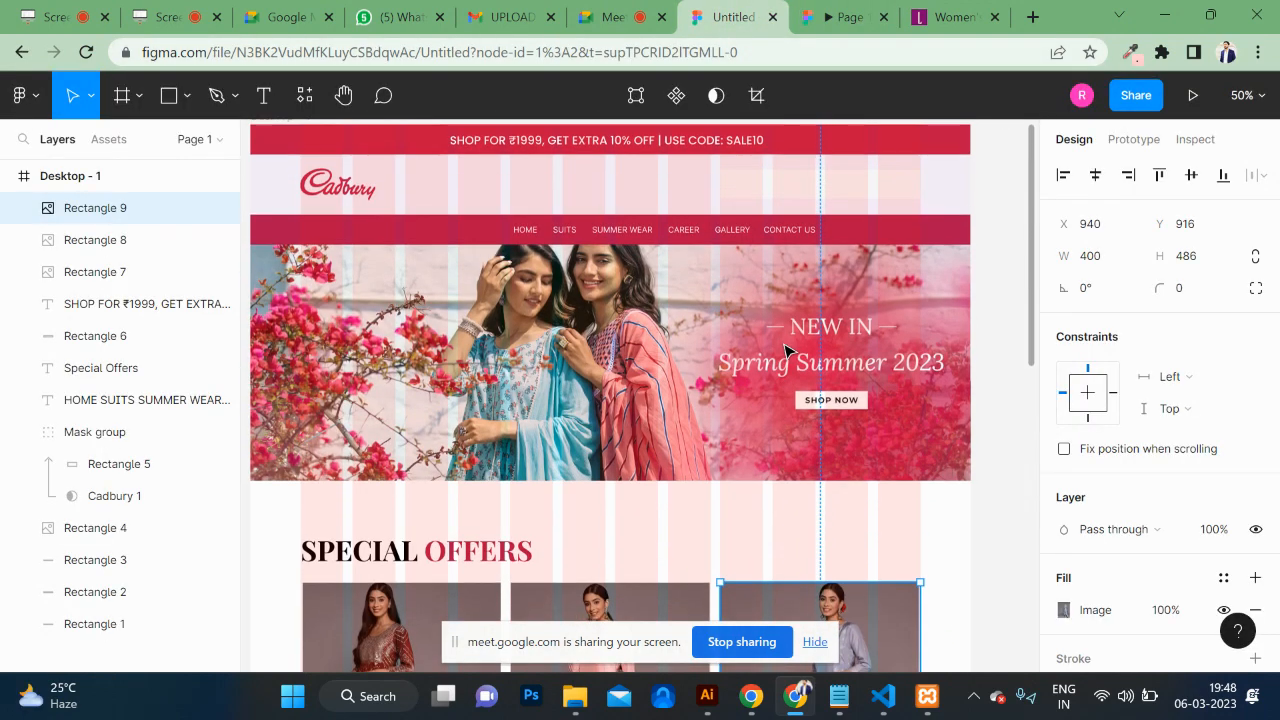
pyautogui.click(172, 100)
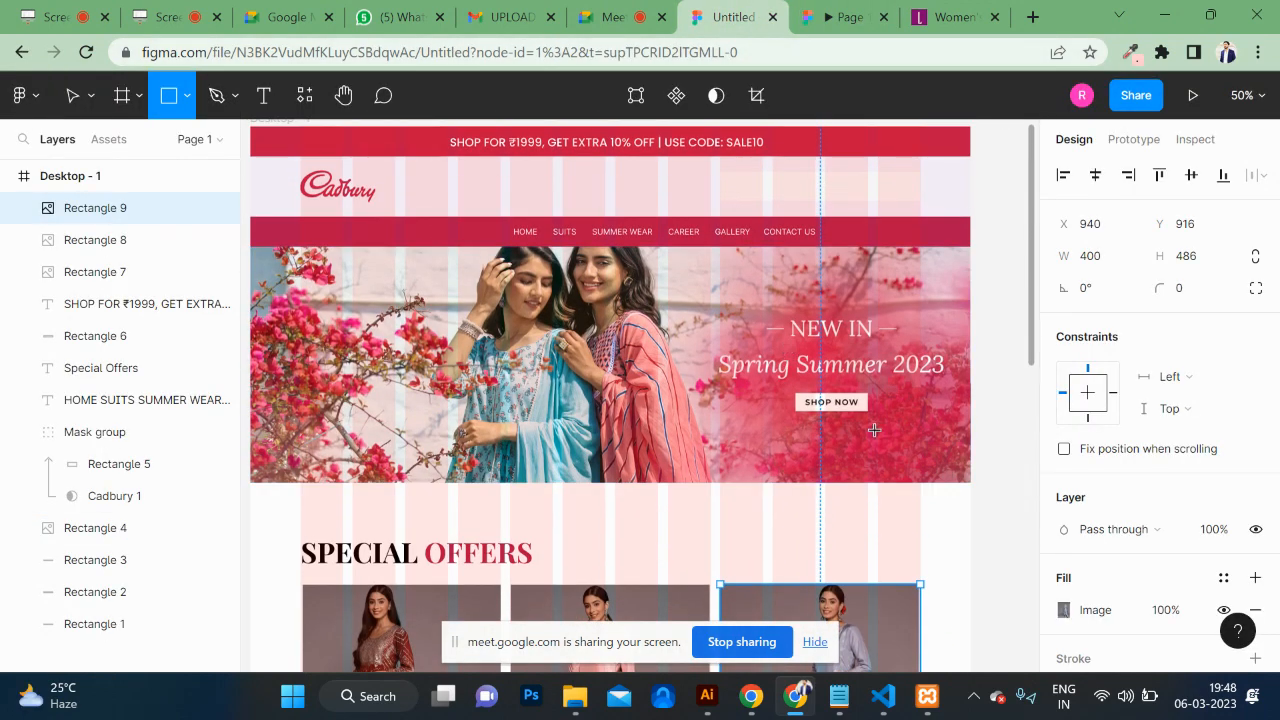
pyautogui.moveTo(763, 441); pyautogui.dragTo(963, 482)
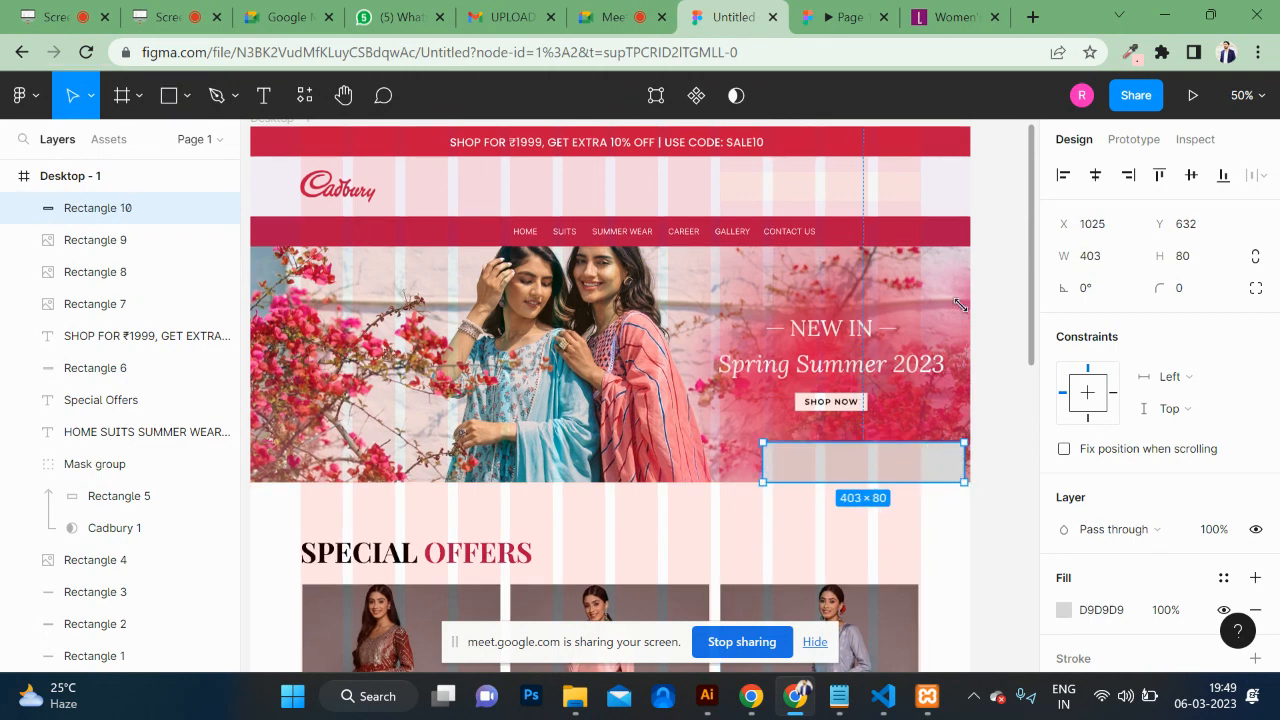
pyautogui.scroll(-2, 1086, 560)
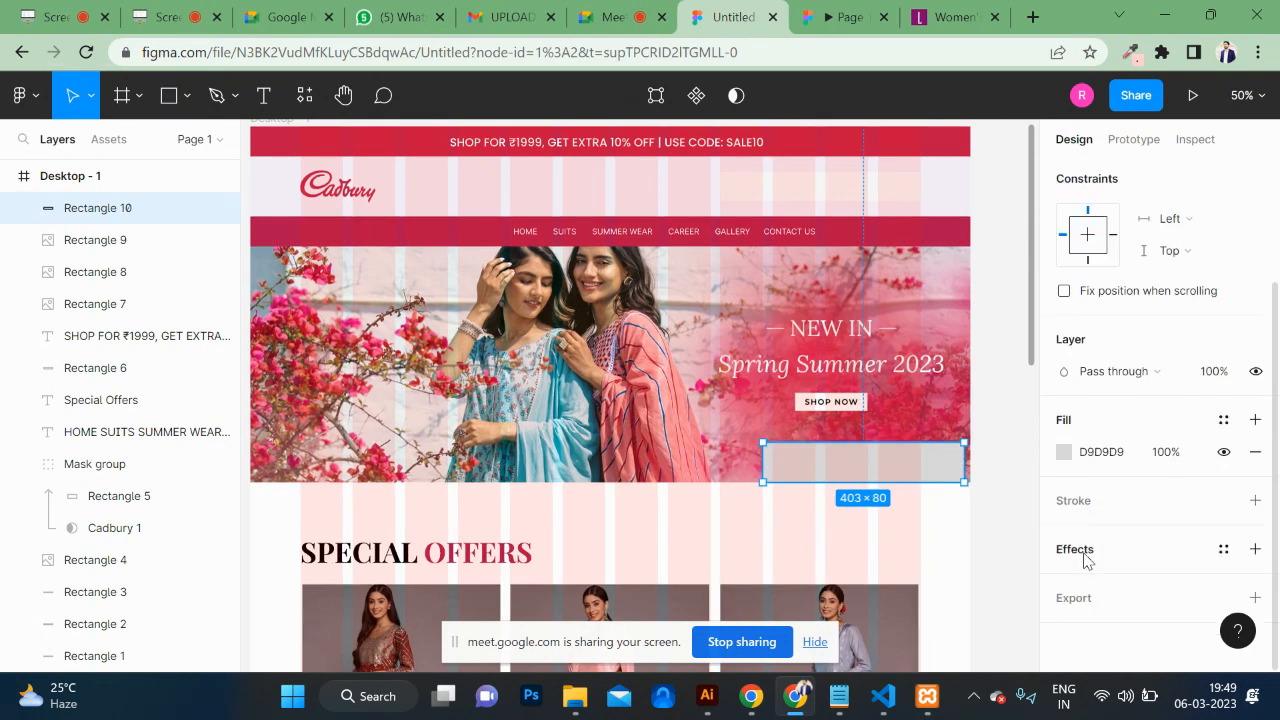
pyautogui.click(1064, 457)
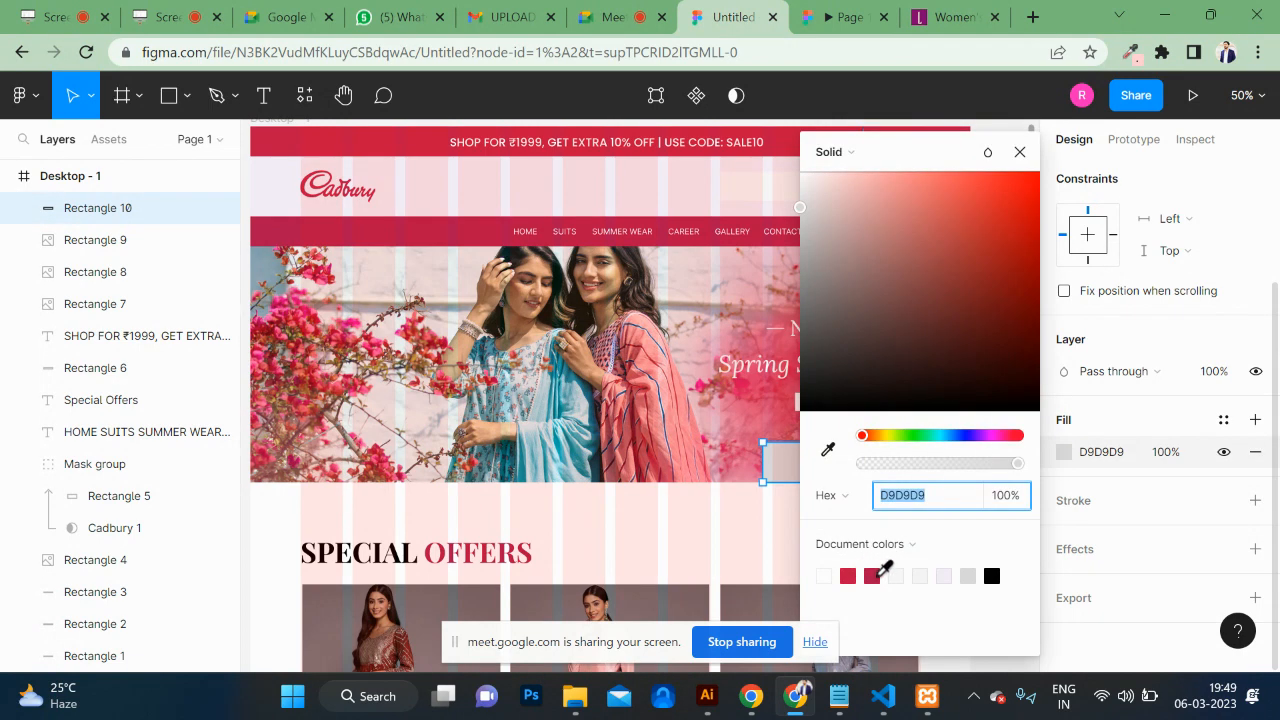
pyautogui.click(877, 576)
pyautogui.click(657, 551)
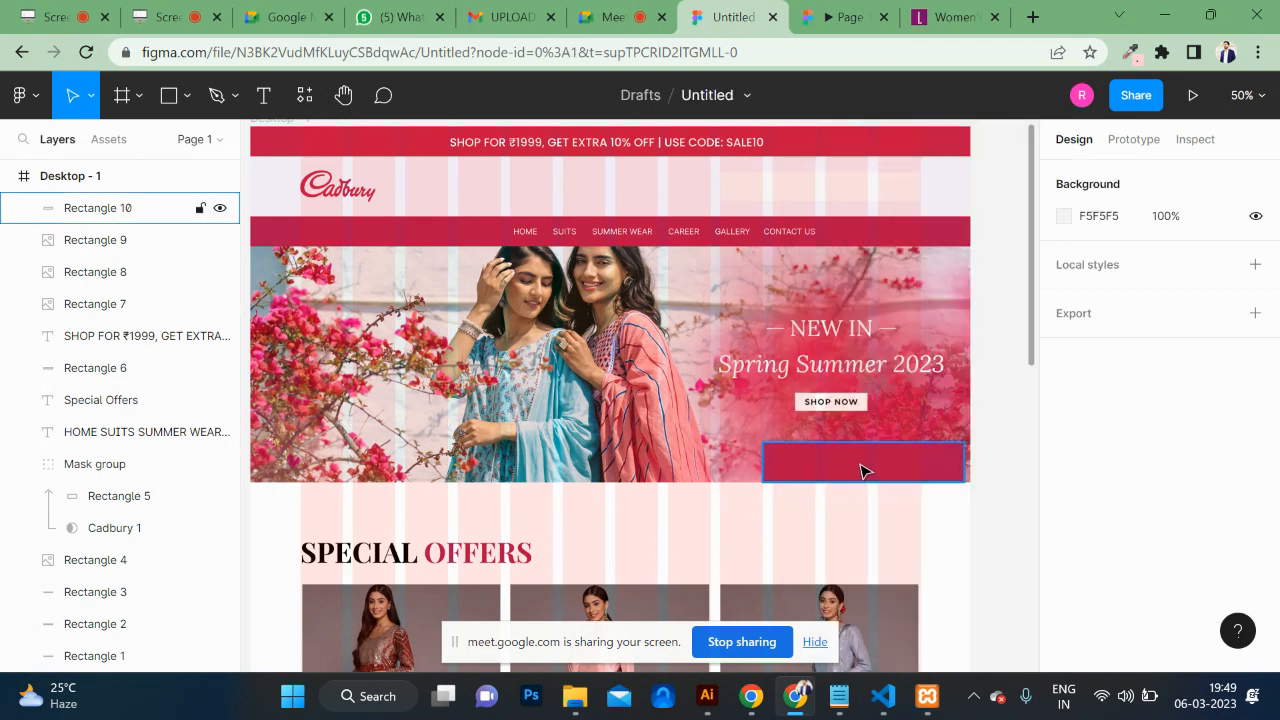
# Step: Zoom in to 200% and move the crimson rectangle left to X 937
pyautogui.click(862, 468)
pyautogui.hotkey('shift', '0')
pyautogui.hscroll(5, 862, 470)
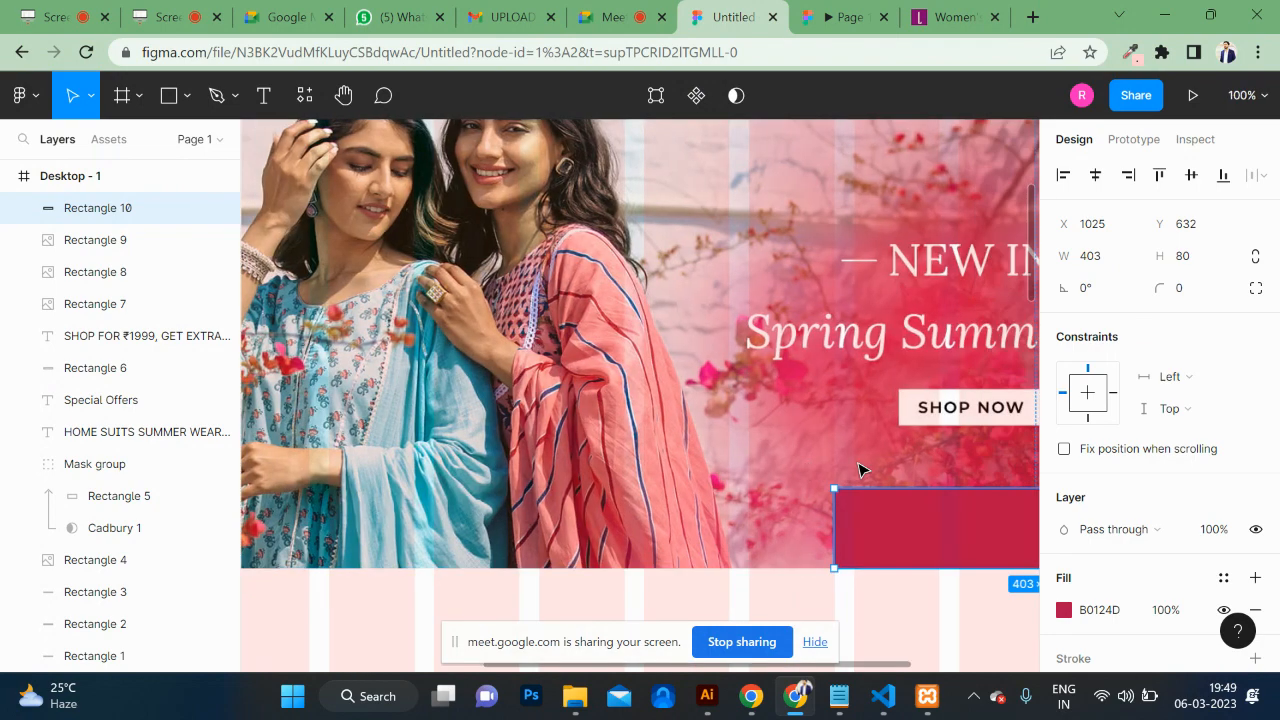
pyautogui.hotkey('ctrl', '+')
pyautogui.scroll(-3, 722, 489)
pyautogui.hscroll(2, 722, 489)
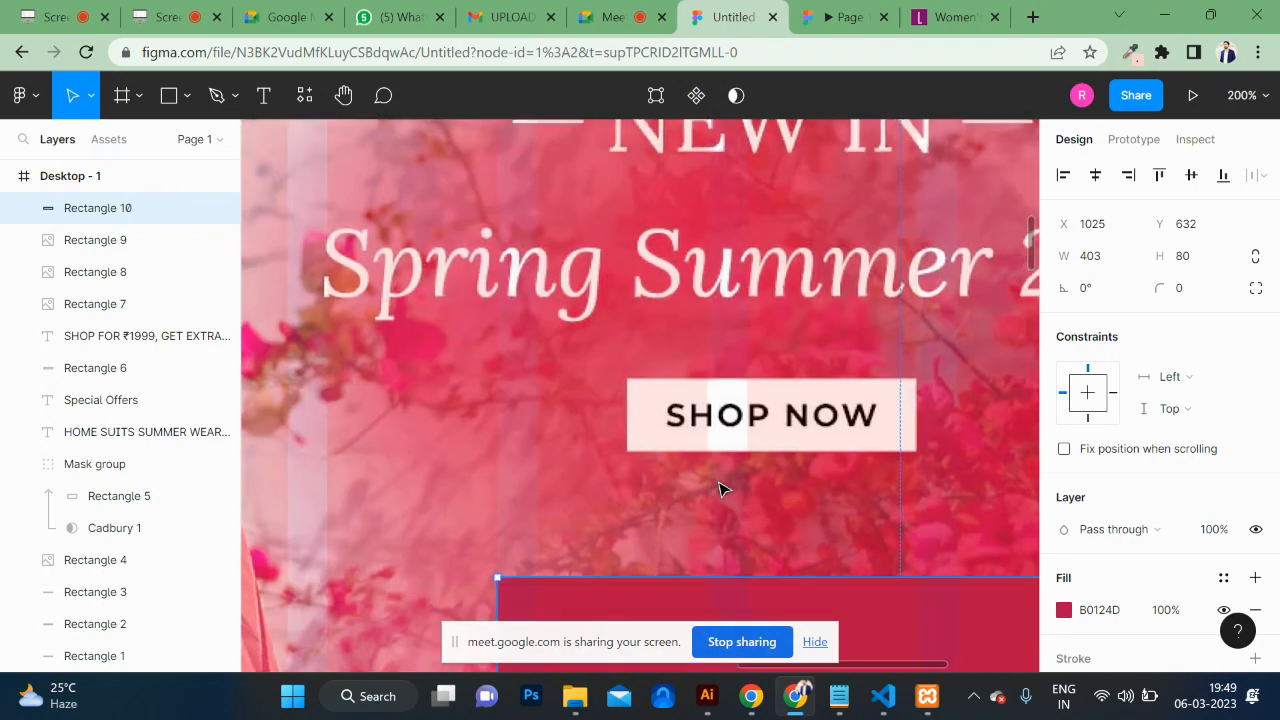
pyautogui.hscroll(1, 722, 489)
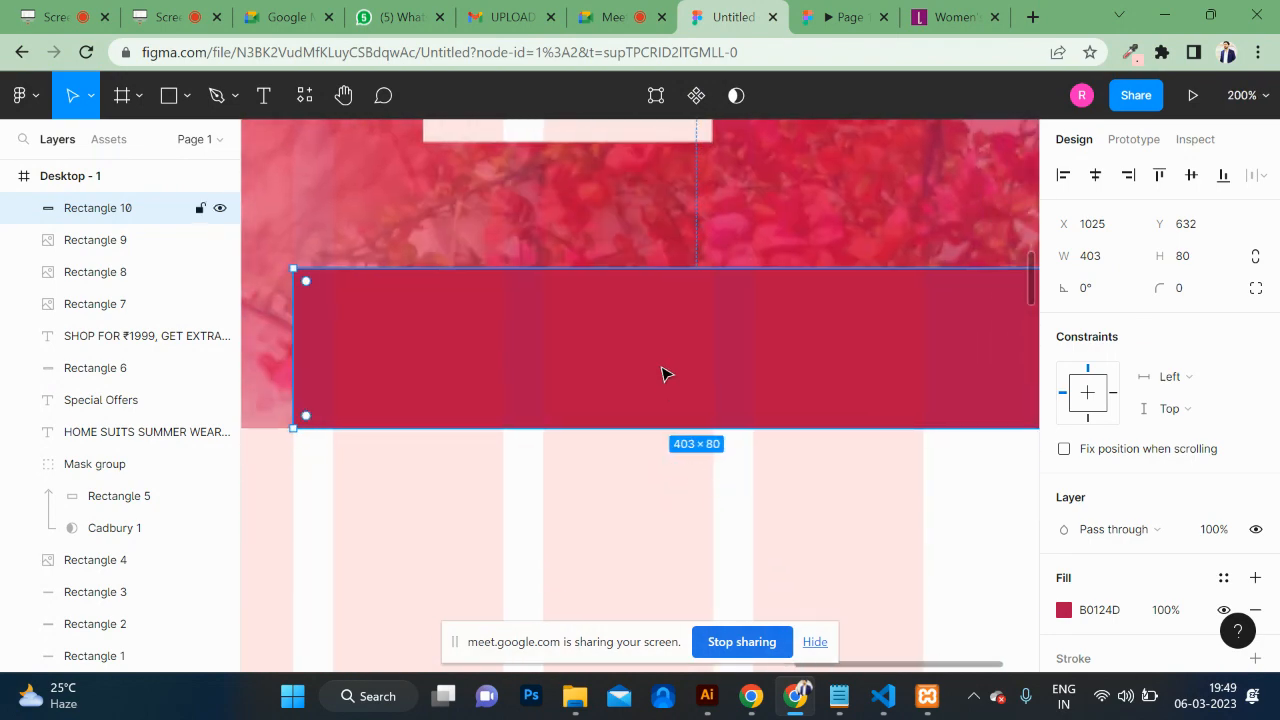
pyautogui.moveTo(662, 374); pyautogui.dragTo(482, 372)
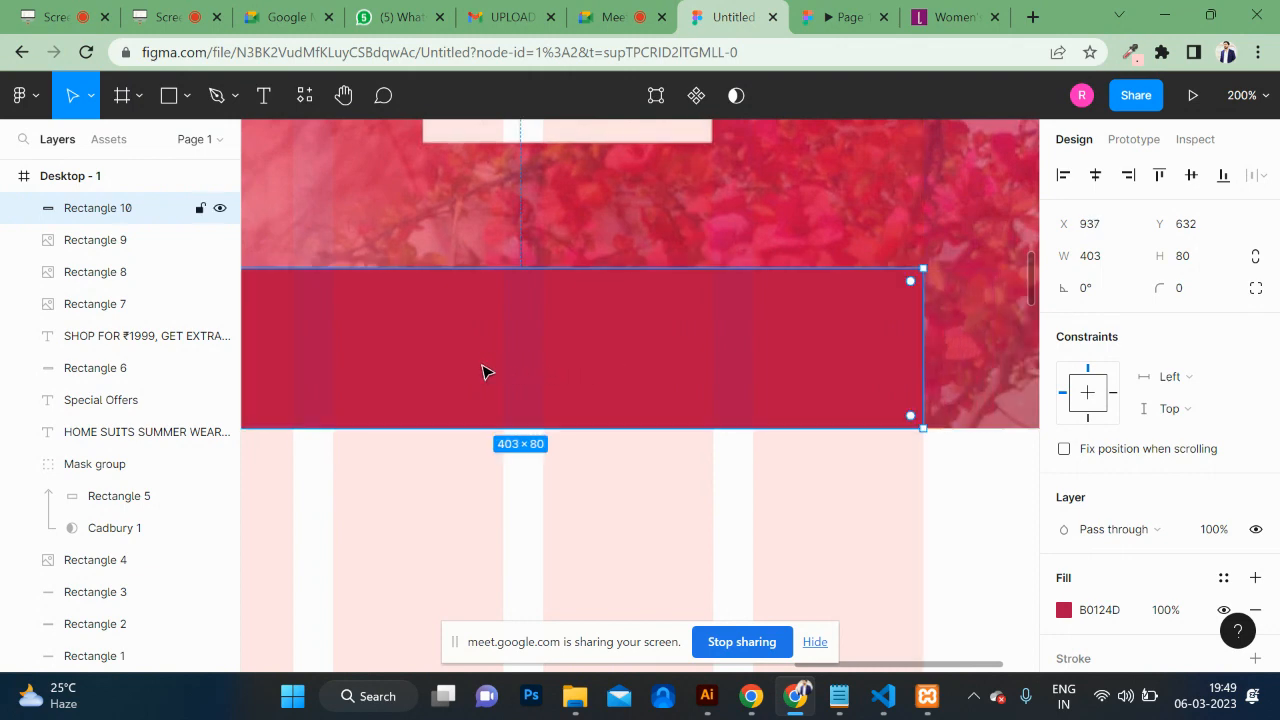
pyautogui.hscroll(-3, 914, 289)
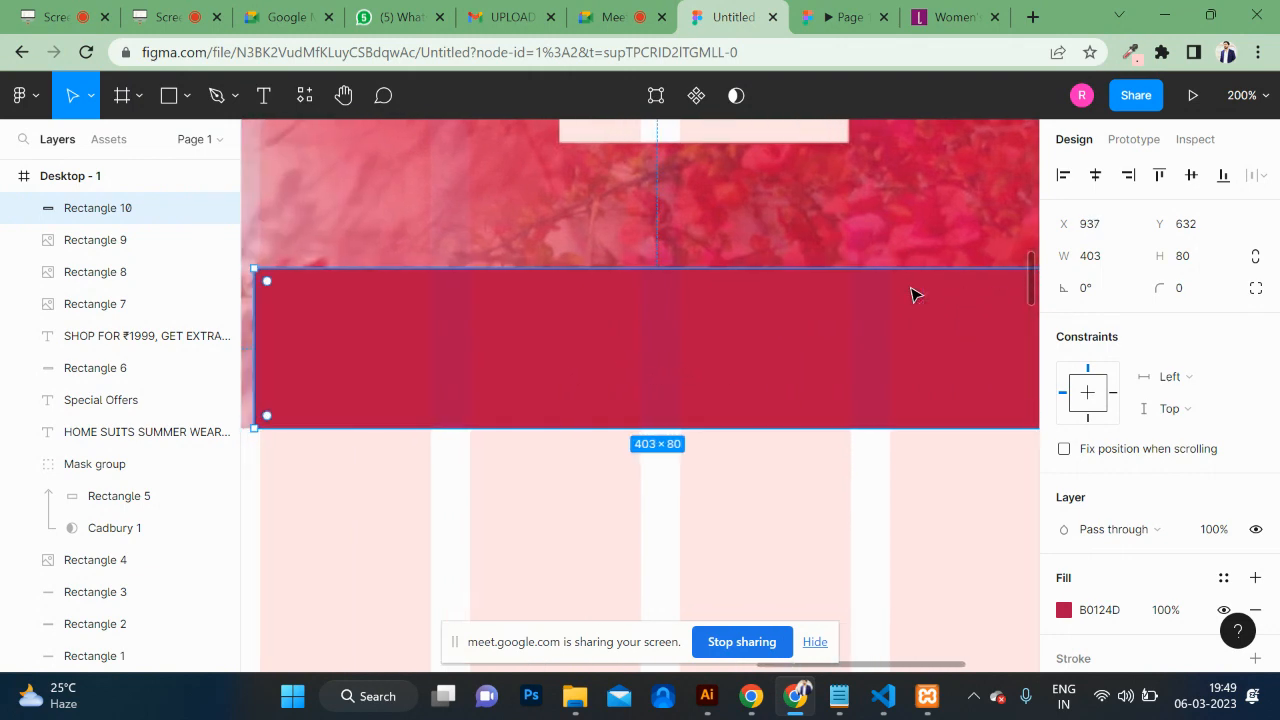
pyautogui.scroll(-2, 1148, 459)
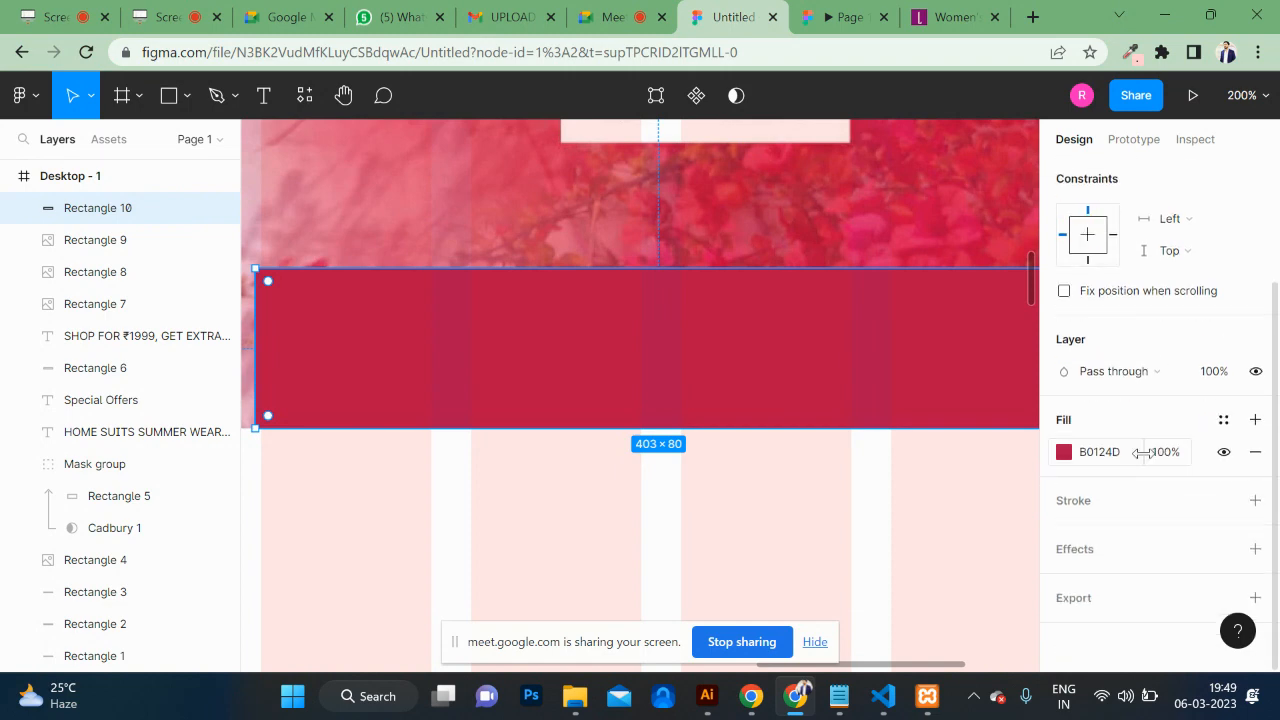
pyautogui.scroll(2, 1142, 453)
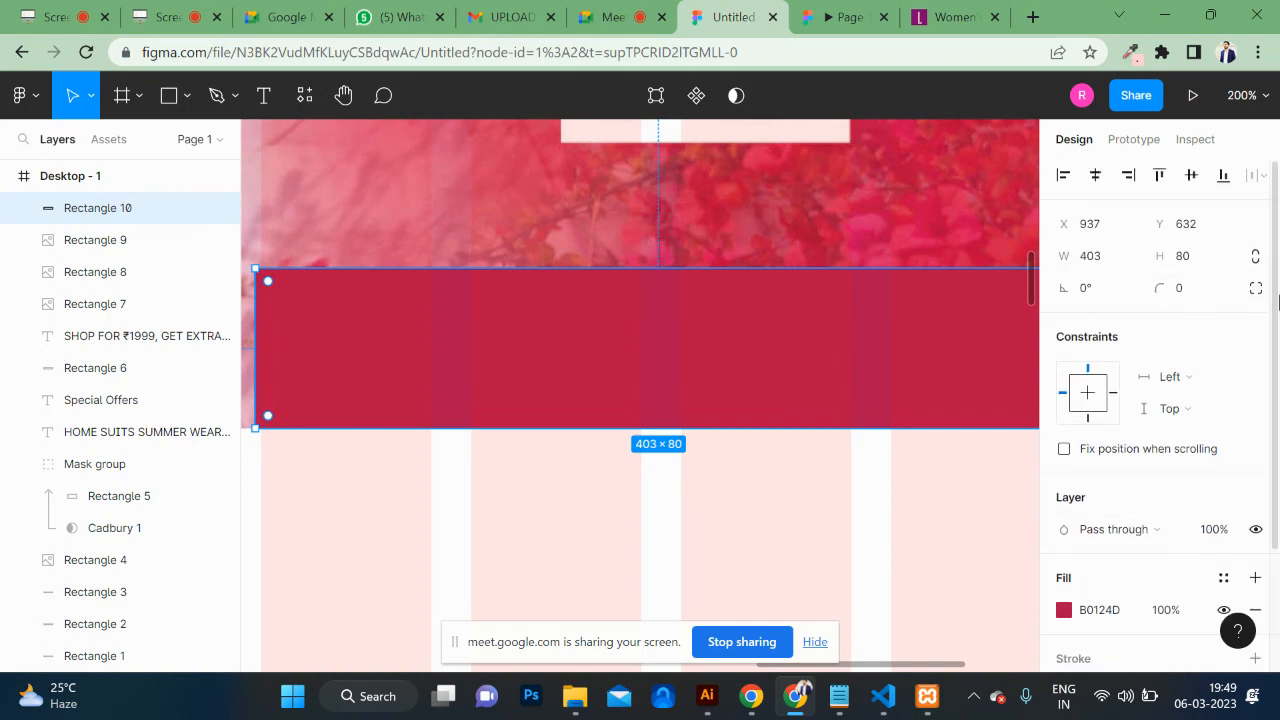
# Step: Round only the rectangle's top-left and top-right corners to 20, keeping the bottom corners square
pyautogui.click(1212, 289)
pyautogui.press('Up')
pyautogui.press('Up')
pyautogui.press('Up')
pyautogui.press('Up')
pyautogui.press('Up')
pyautogui.press('Up')
pyautogui.press('Up')
pyautogui.press('Up')
pyautogui.press('Up')
pyautogui.press('Up')
pyautogui.press('Up')
pyautogui.press('Up')
pyautogui.press('Up')
pyautogui.press('Up')
pyautogui.press('Up')
pyautogui.press('Up')
pyautogui.press('Up')
pyautogui.press('Up')
pyautogui.press('Up')
pyautogui.press('Up')
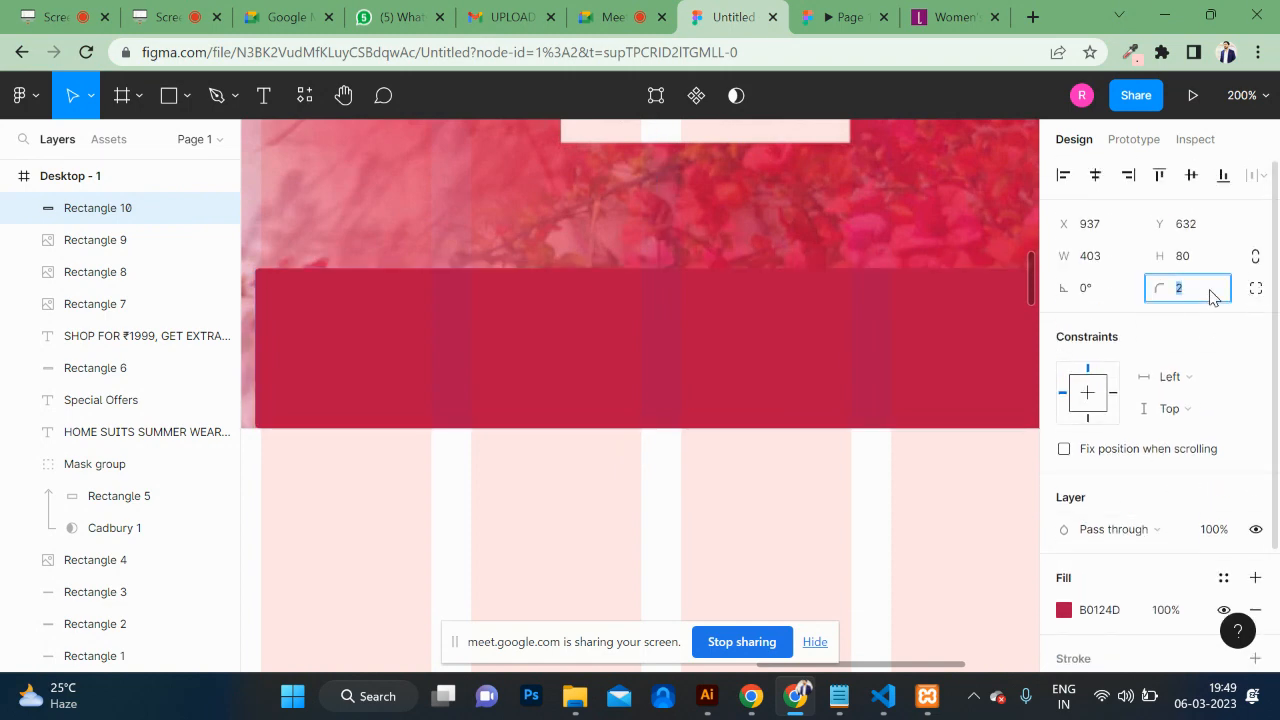
pyautogui.write('0')
pyautogui.press('Return')
pyautogui.click(1256, 292)
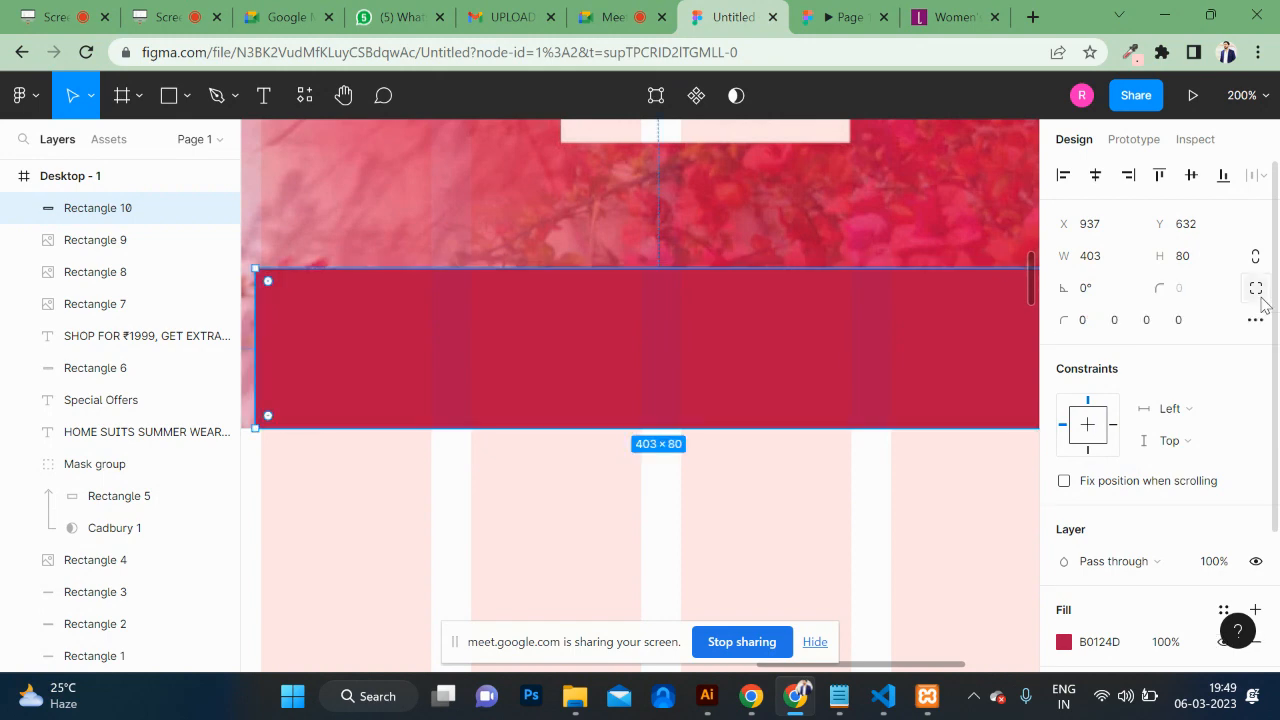
pyautogui.click(1080, 322)
pyautogui.write('10')
pyautogui.press('Return')
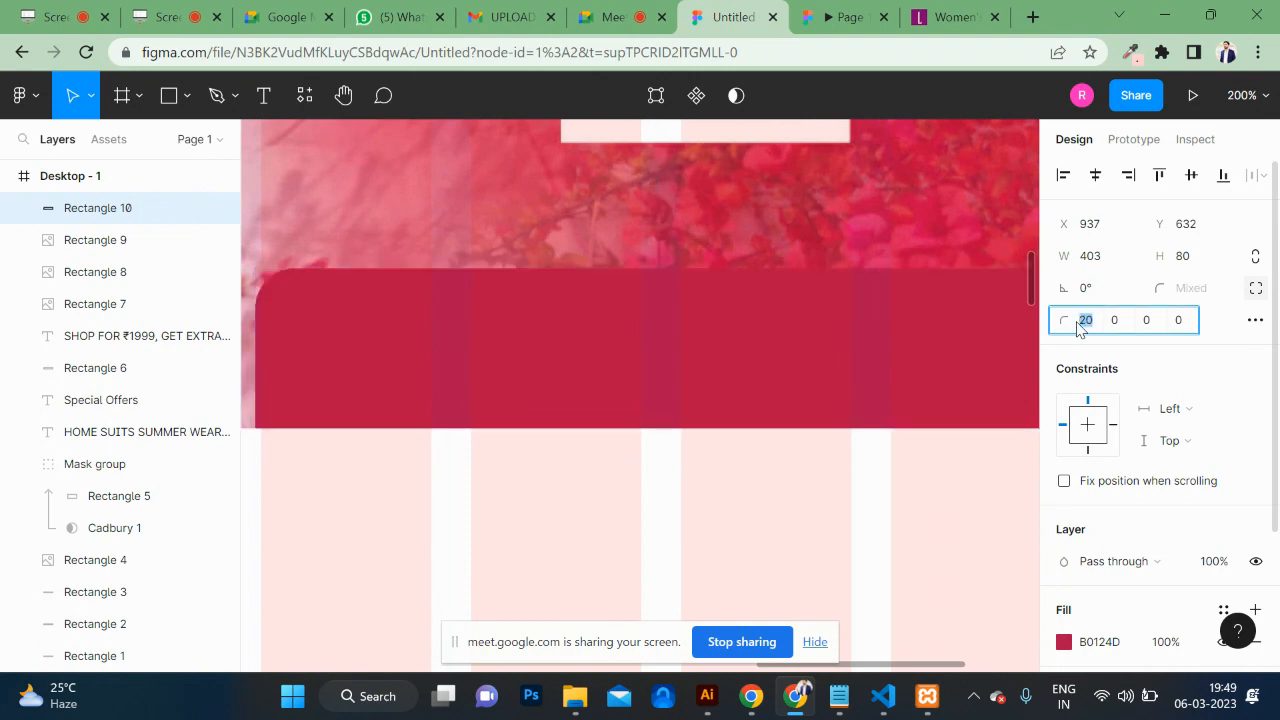
pyautogui.press('Tab')
pyautogui.write('10')
pyautogui.press('Return')
pyautogui.hscroll(4, 843, 343)
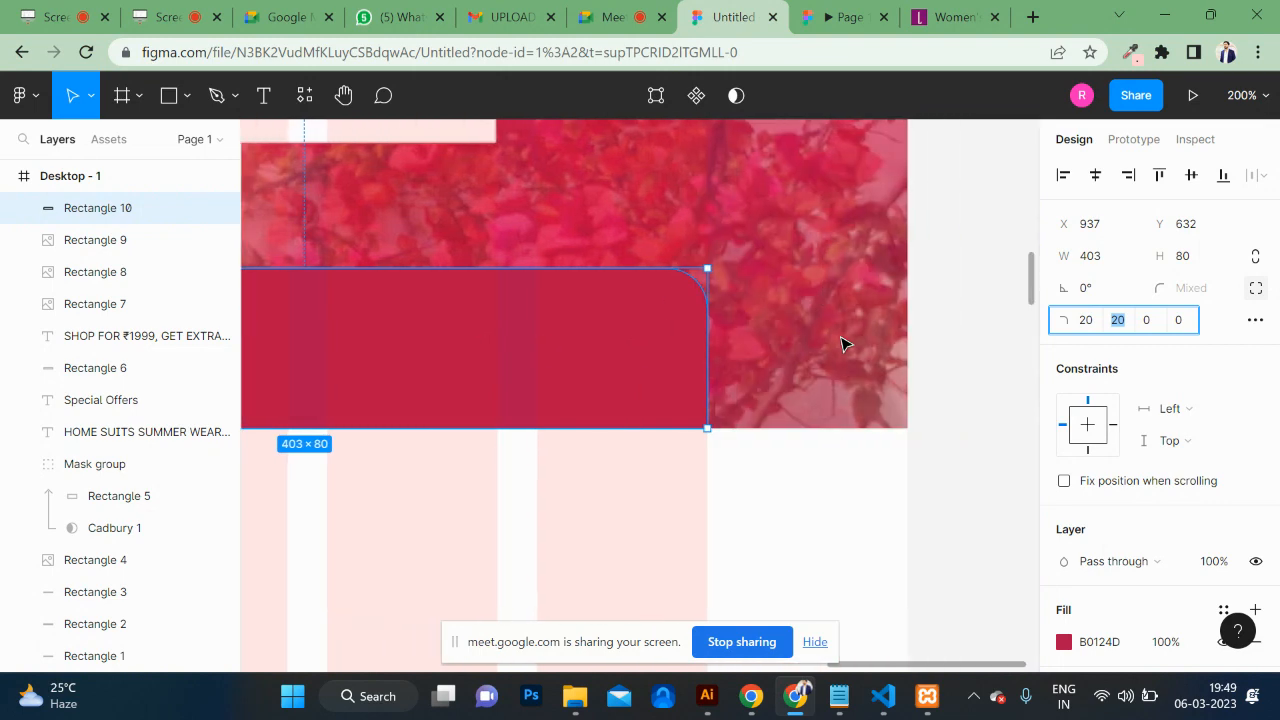
pyautogui.hscroll(-3, 843, 343)
pyautogui.hscroll(-3, 623, 367)
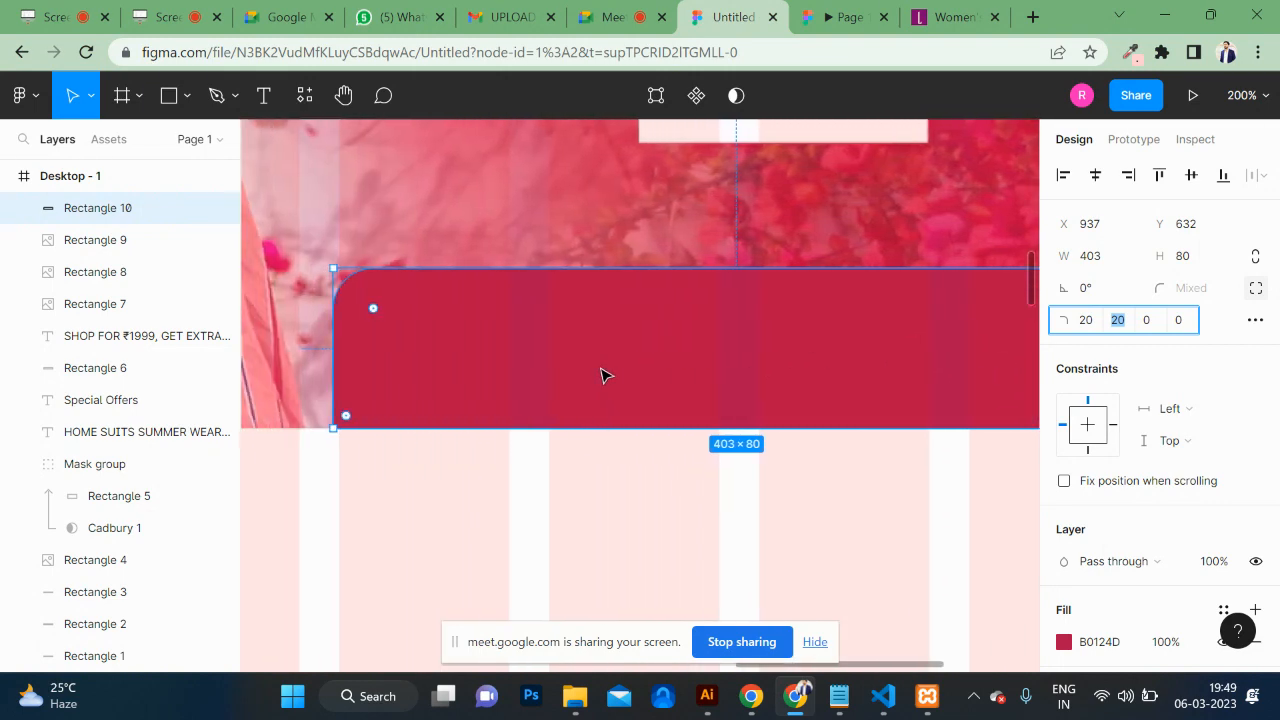
# Step: Add a 'chat online' text box and move it onto the crimson rectangle
pyautogui.click(263, 100)
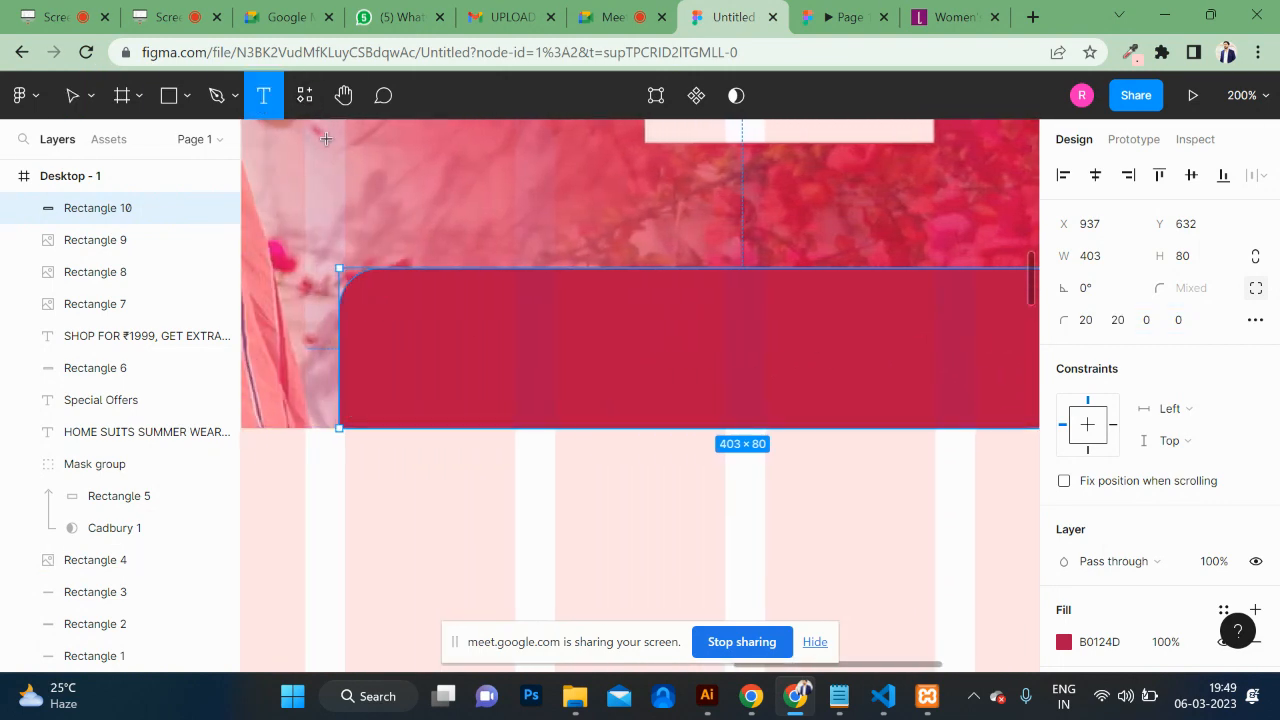
pyautogui.click(561, 193)
pyautogui.write('chat')
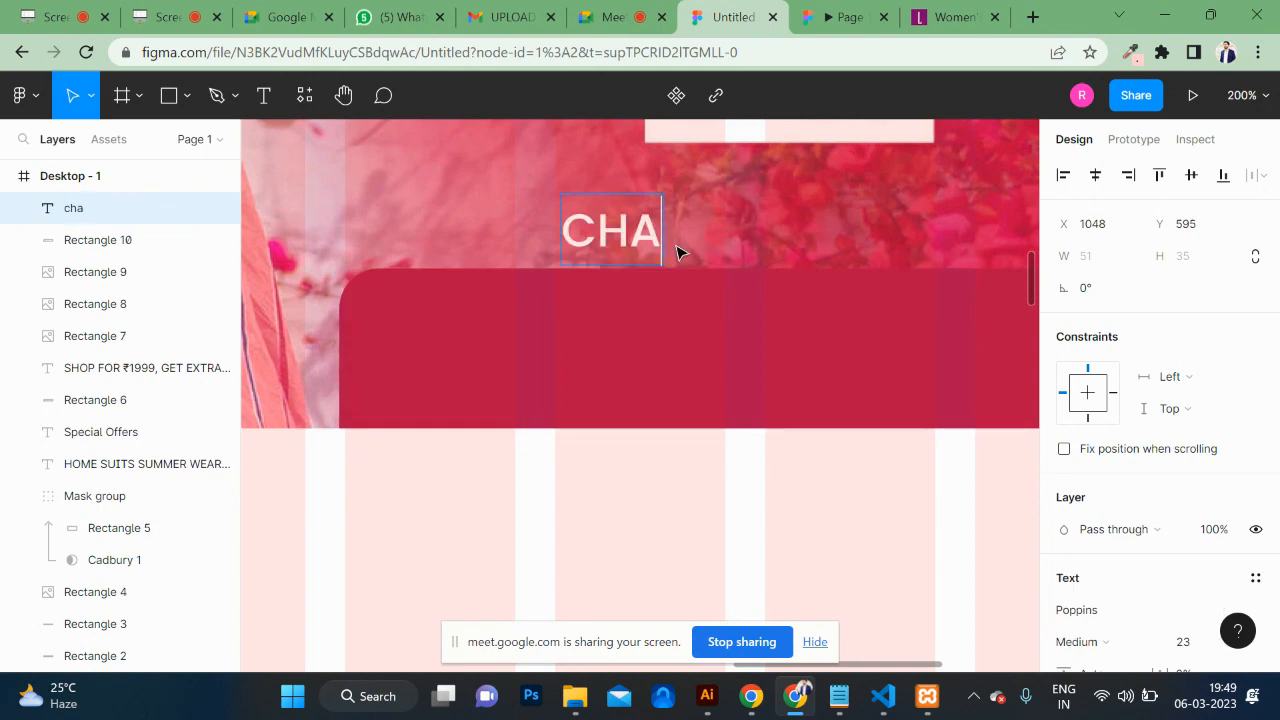
pyautogui.write(' online')
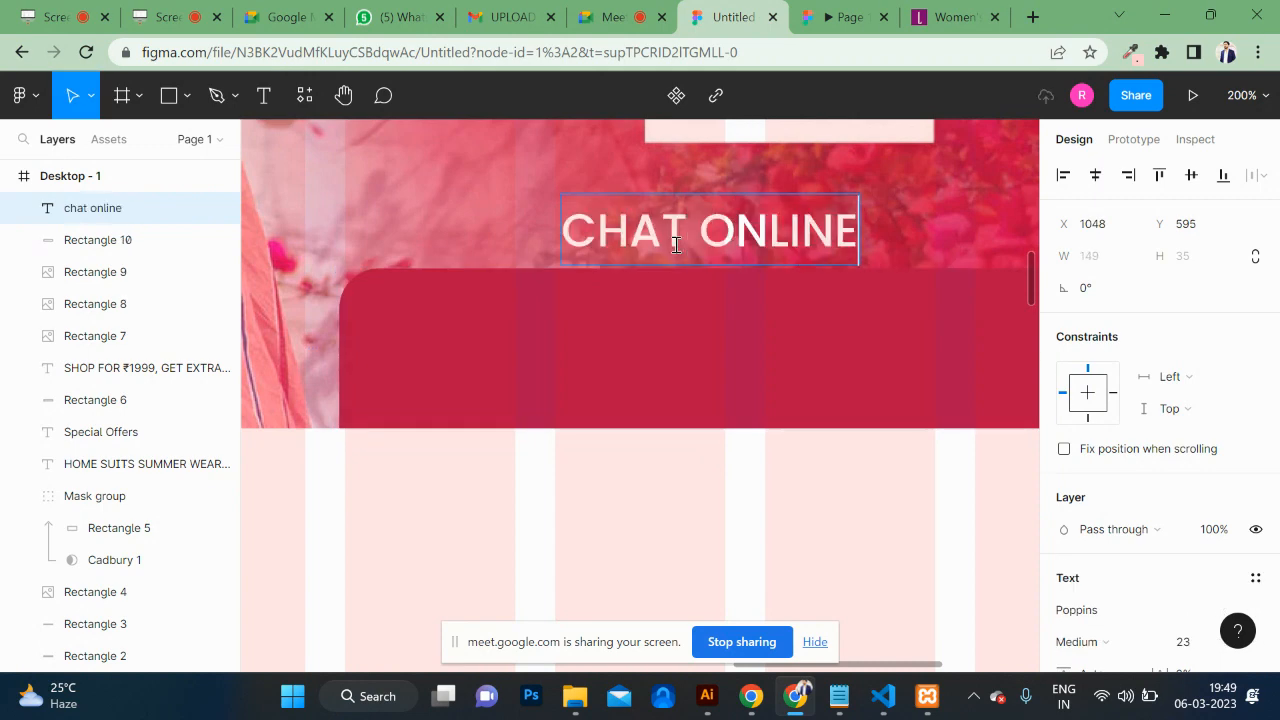
pyautogui.press('Escape')
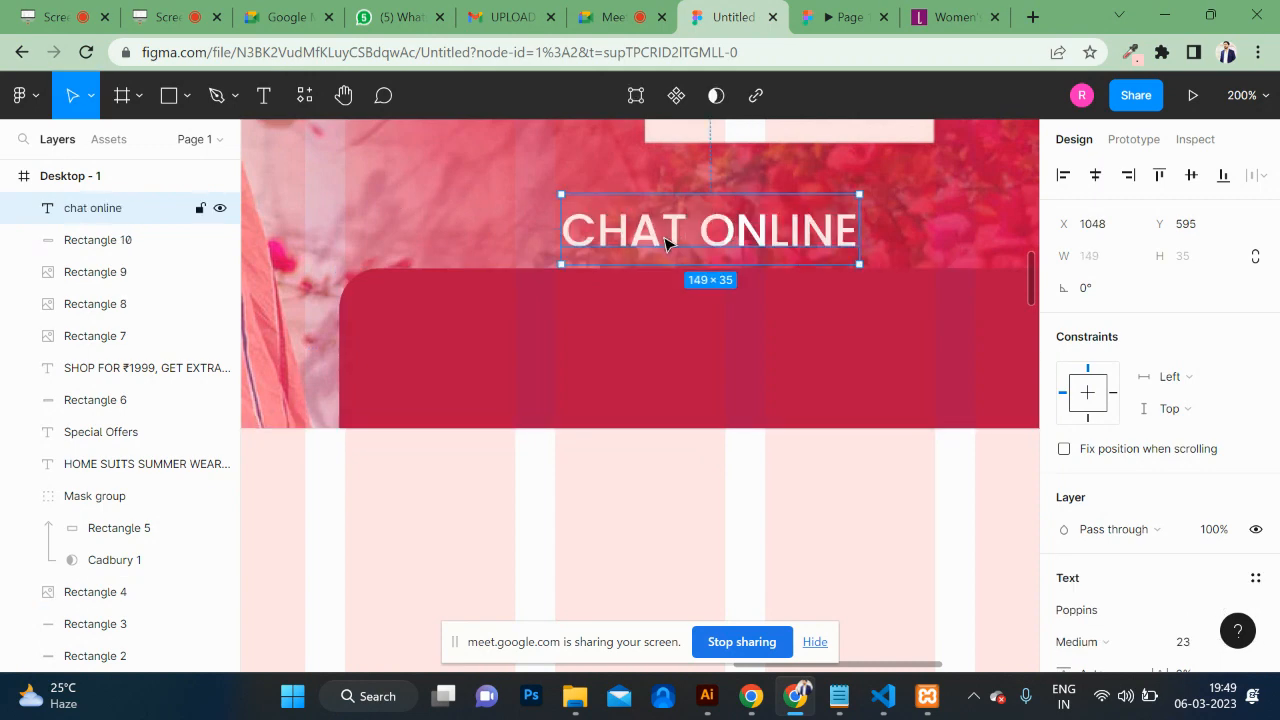
pyautogui.moveTo(666, 243); pyautogui.dragTo(692, 364)
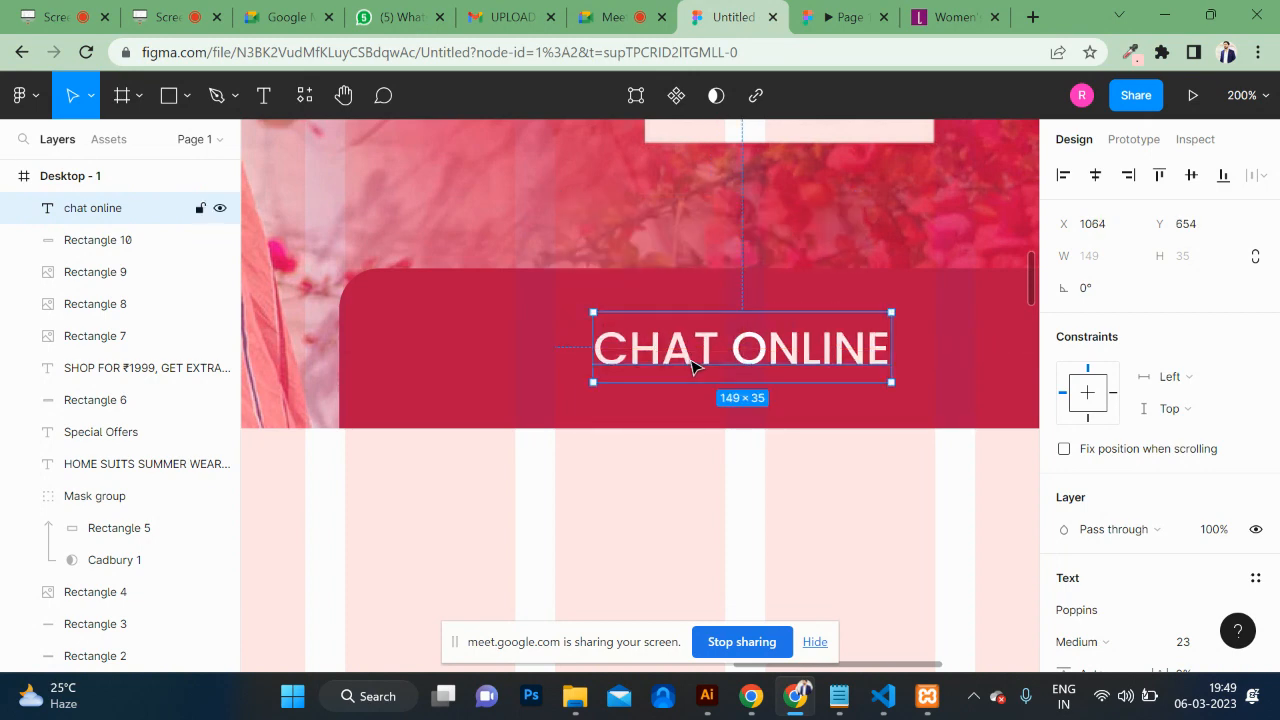
# Step: Retype the text as 'quick support', trying and undoing a slight left shift
pyautogui.doubleClick(693, 367)
pyautogui.write('q')
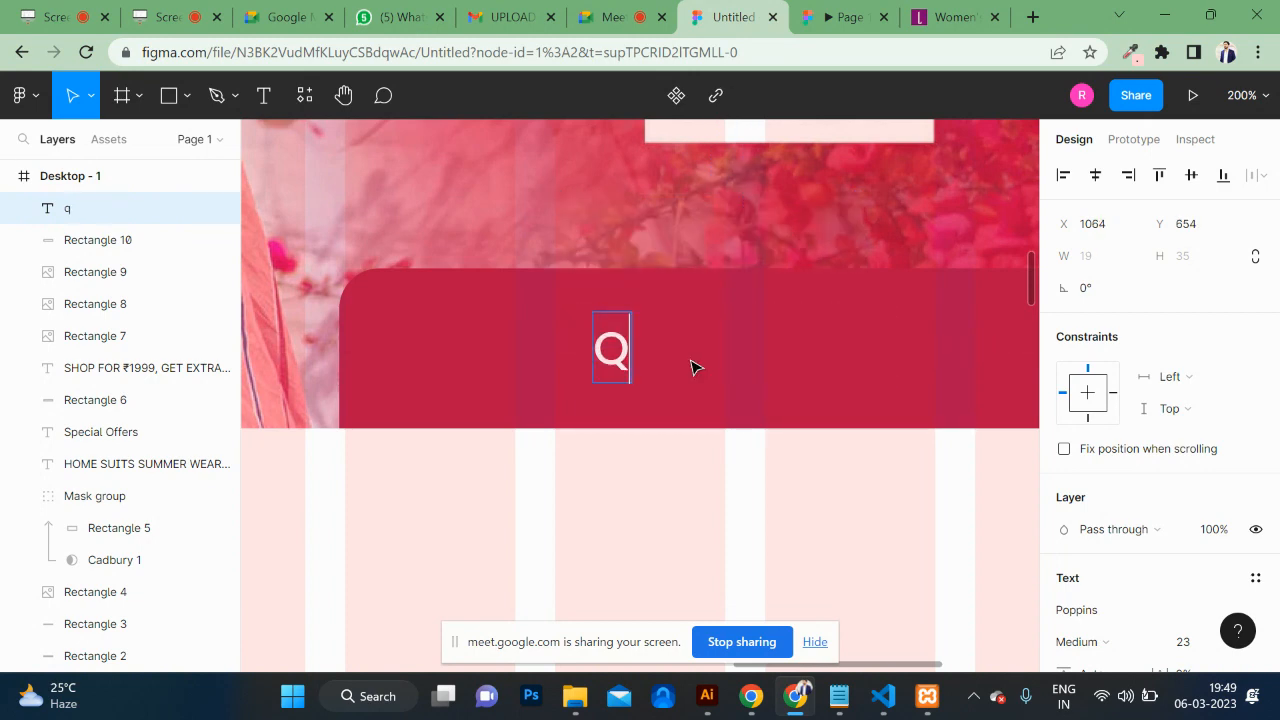
pyautogui.write('uick su')
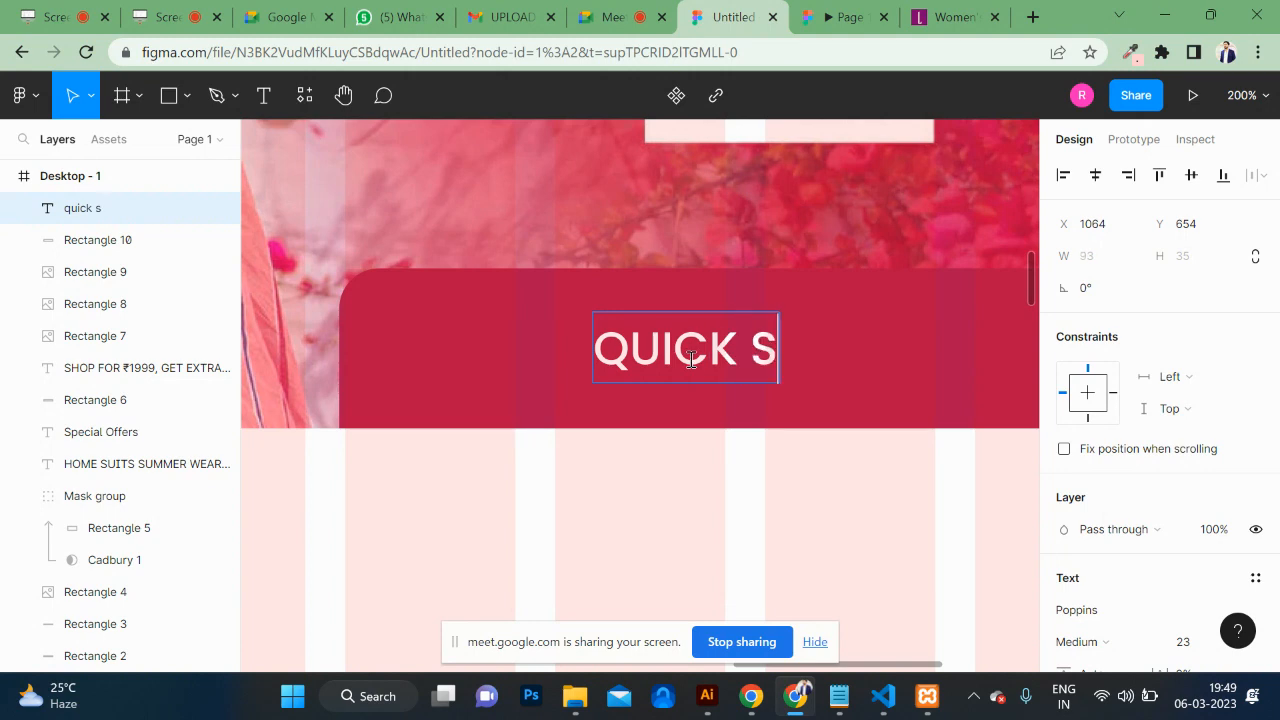
pyautogui.write('pport')
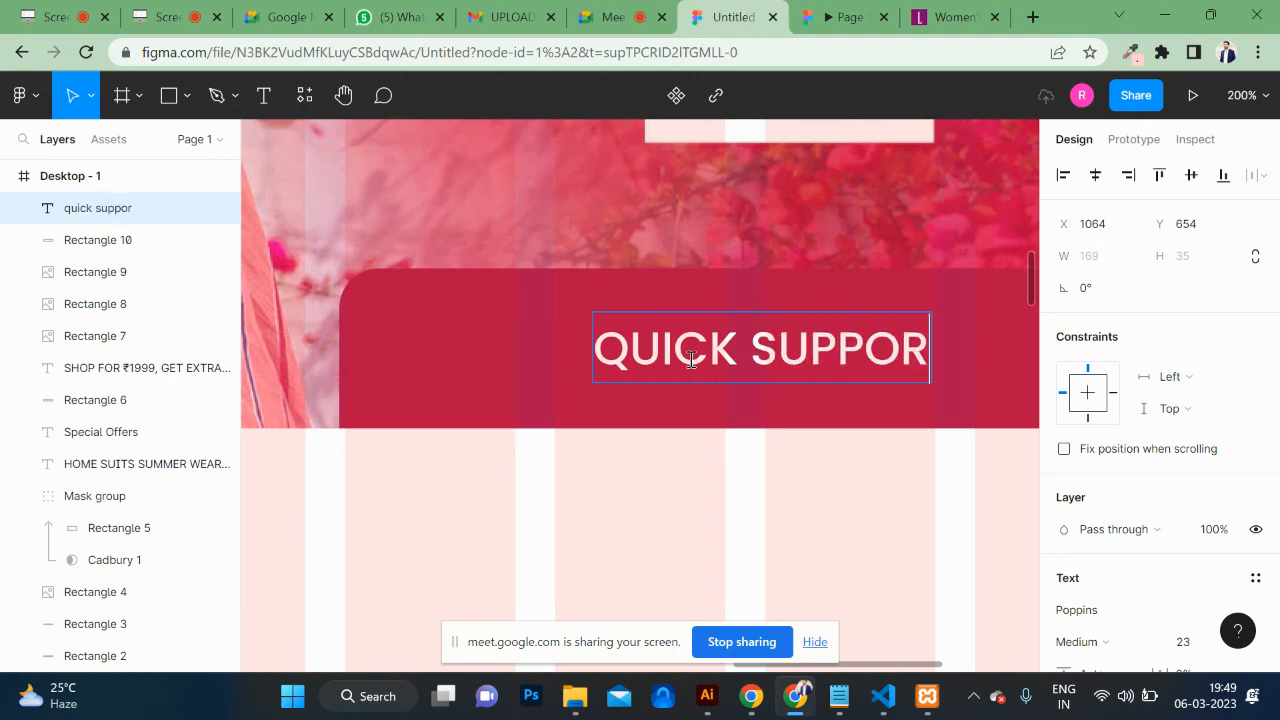
pyautogui.press('Escape')
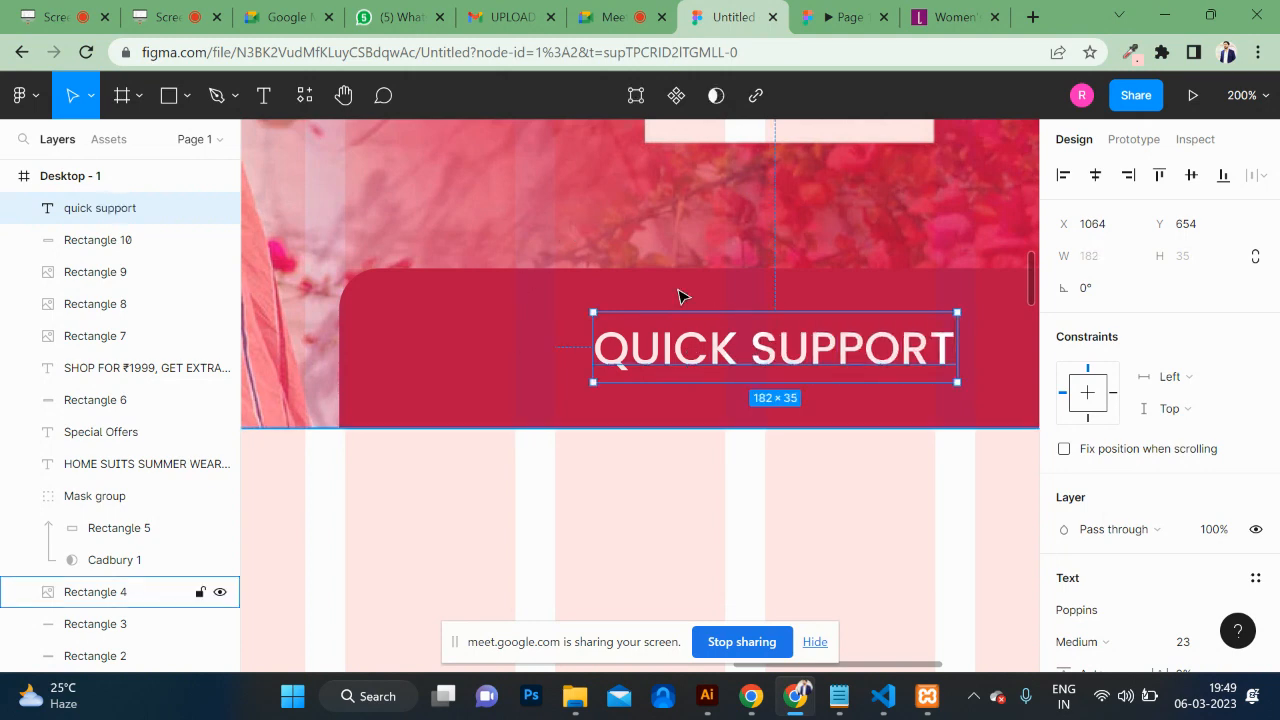
pyautogui.moveTo(778, 370); pyautogui.dragTo(772, 370)
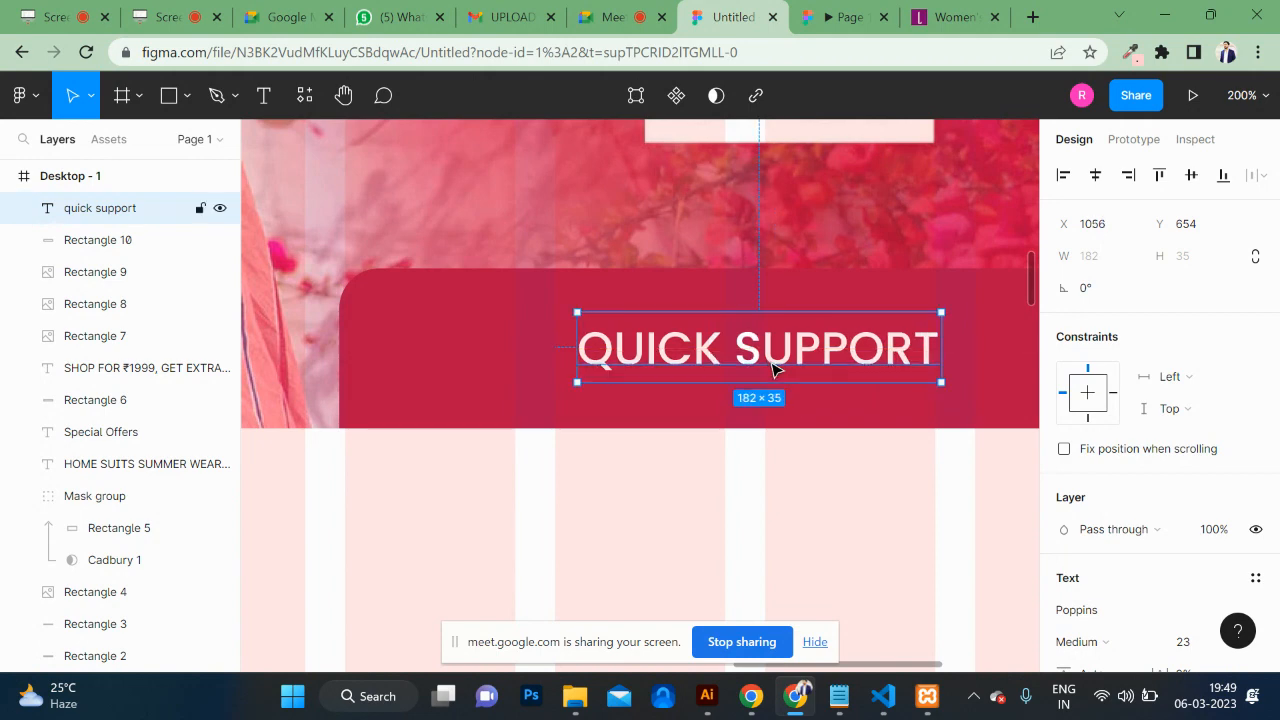
pyautogui.hotkey('ctrl', 'z')
# Step: Scroll the prototype preview to check the crimson QUICK SUPPORT box on the hero banner
pyautogui.click(863, 13)
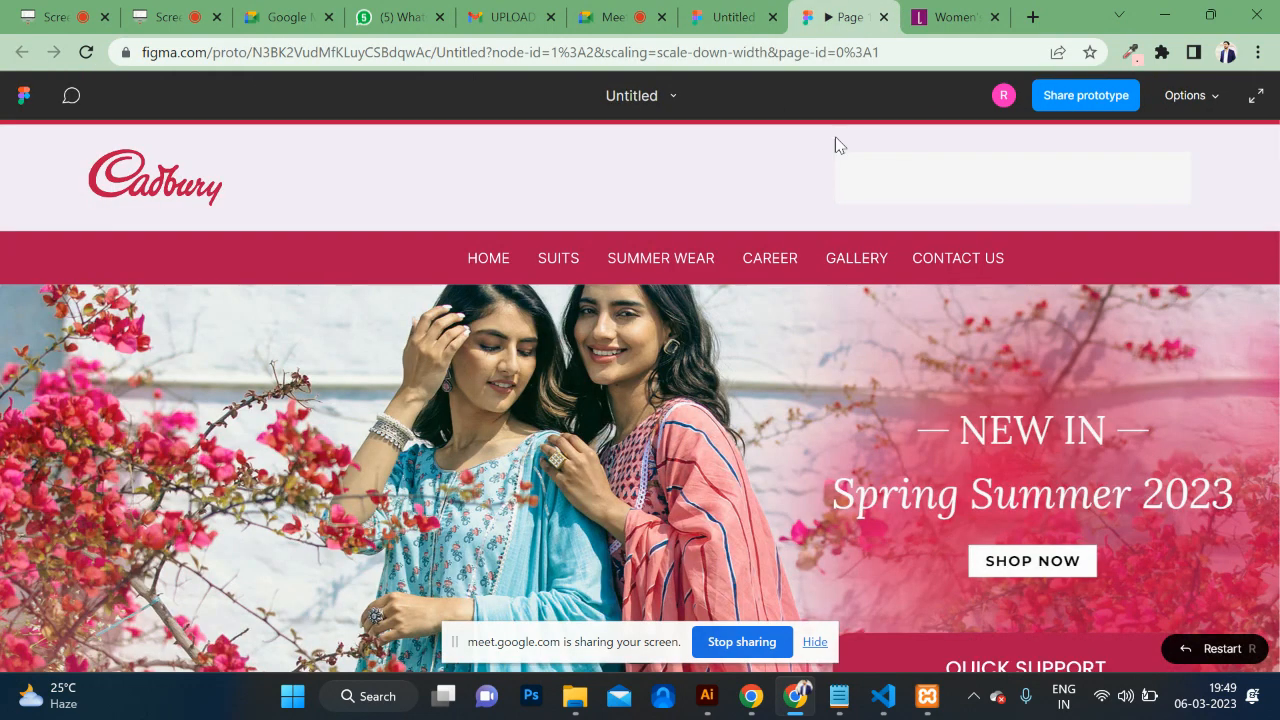
pyautogui.scroll(-1, 828, 323)
pyautogui.scroll(1, 828, 323)
pyautogui.scroll(-10, 828, 323)
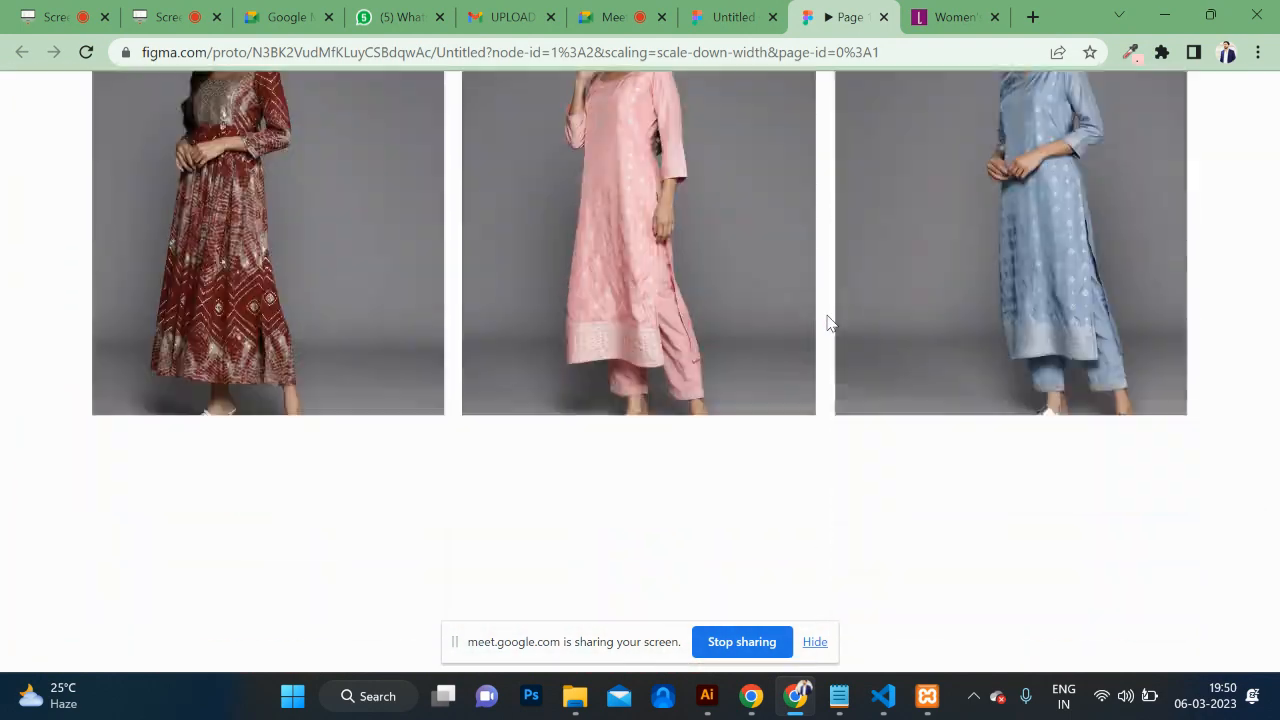
pyautogui.scroll(10, 828, 323)
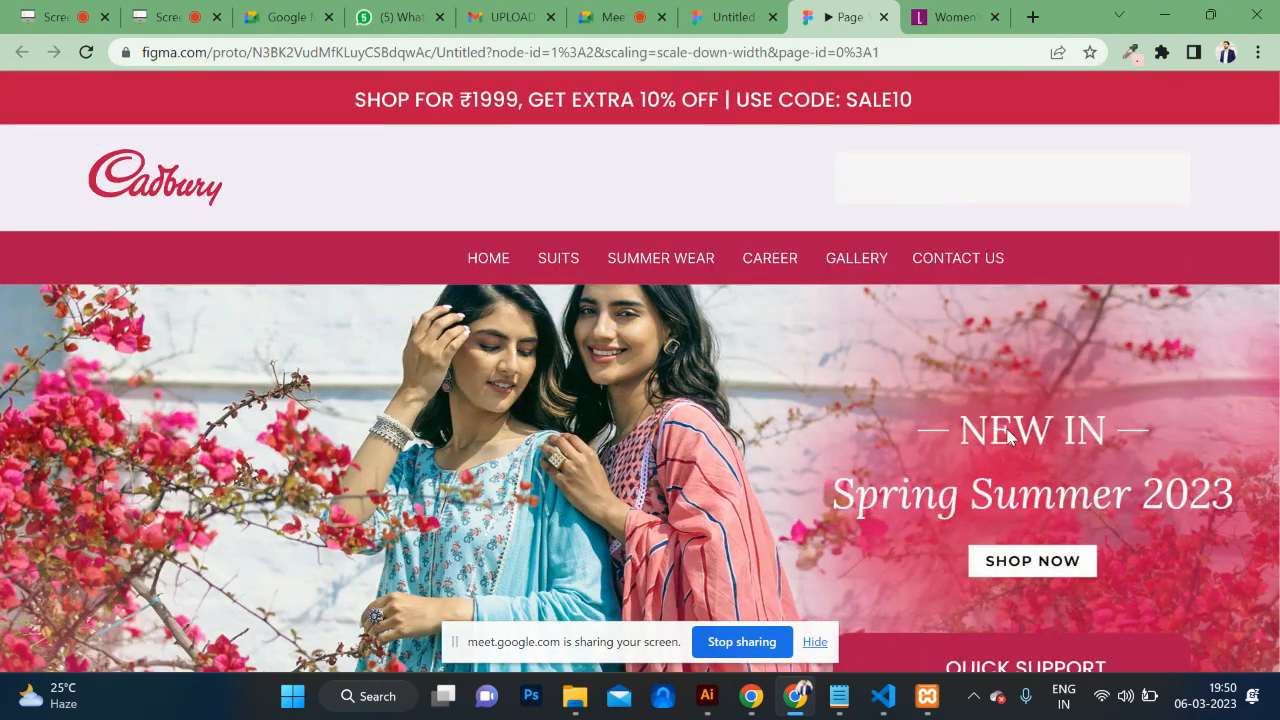
pyautogui.scroll(-2, 1008, 437)
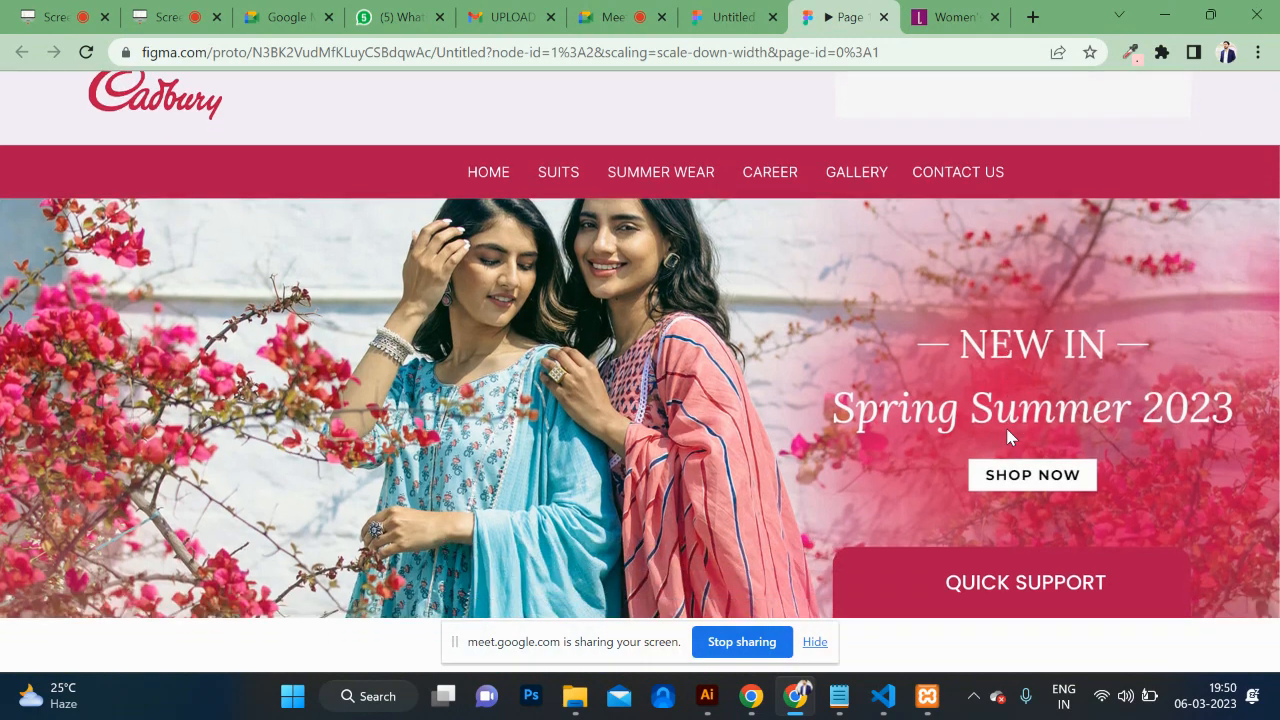
pyautogui.scroll(2, 1008, 437)
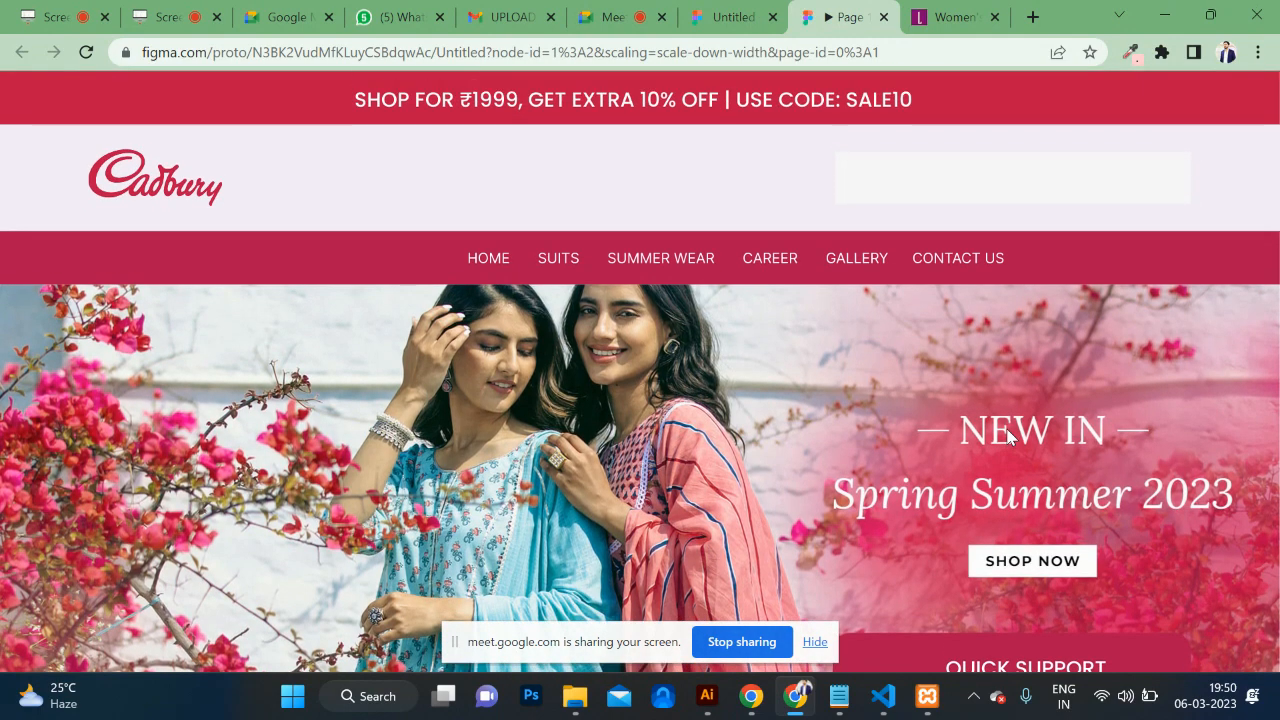
# Step: Back in the editor, narrow the crimson support box from its left edge to 277×54
pyautogui.click(718, 20)
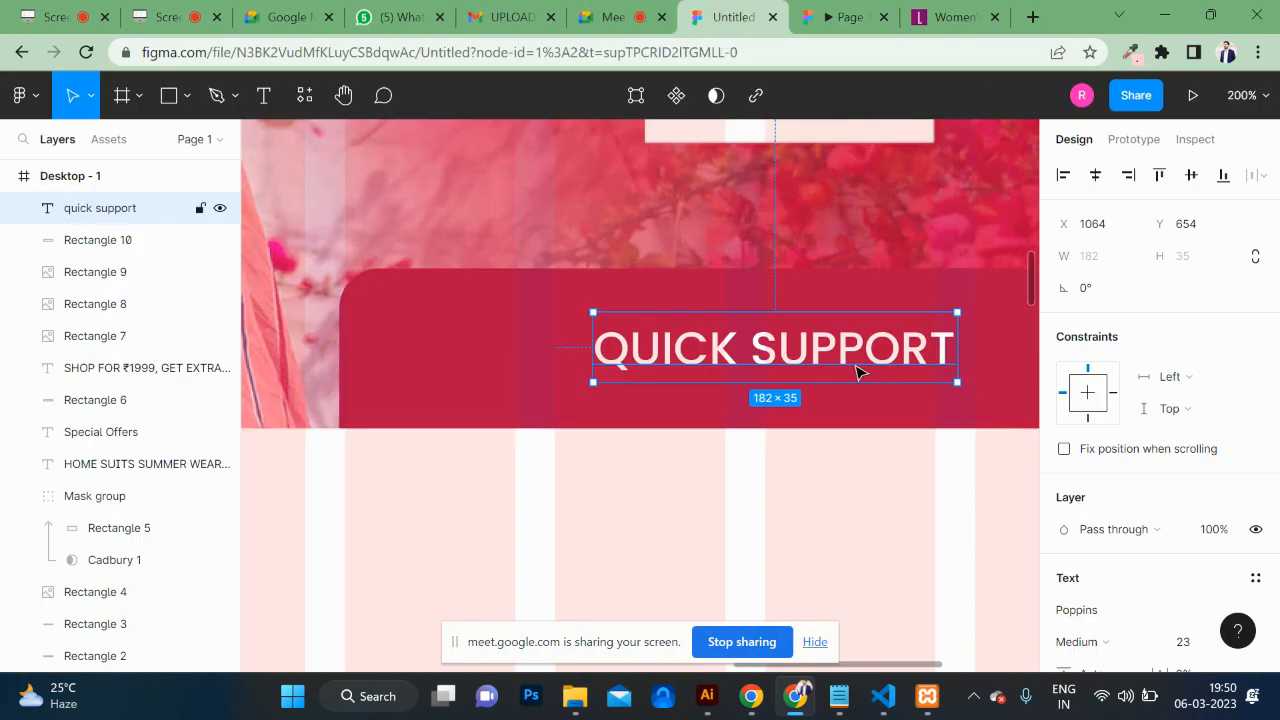
pyautogui.click(455, 358)
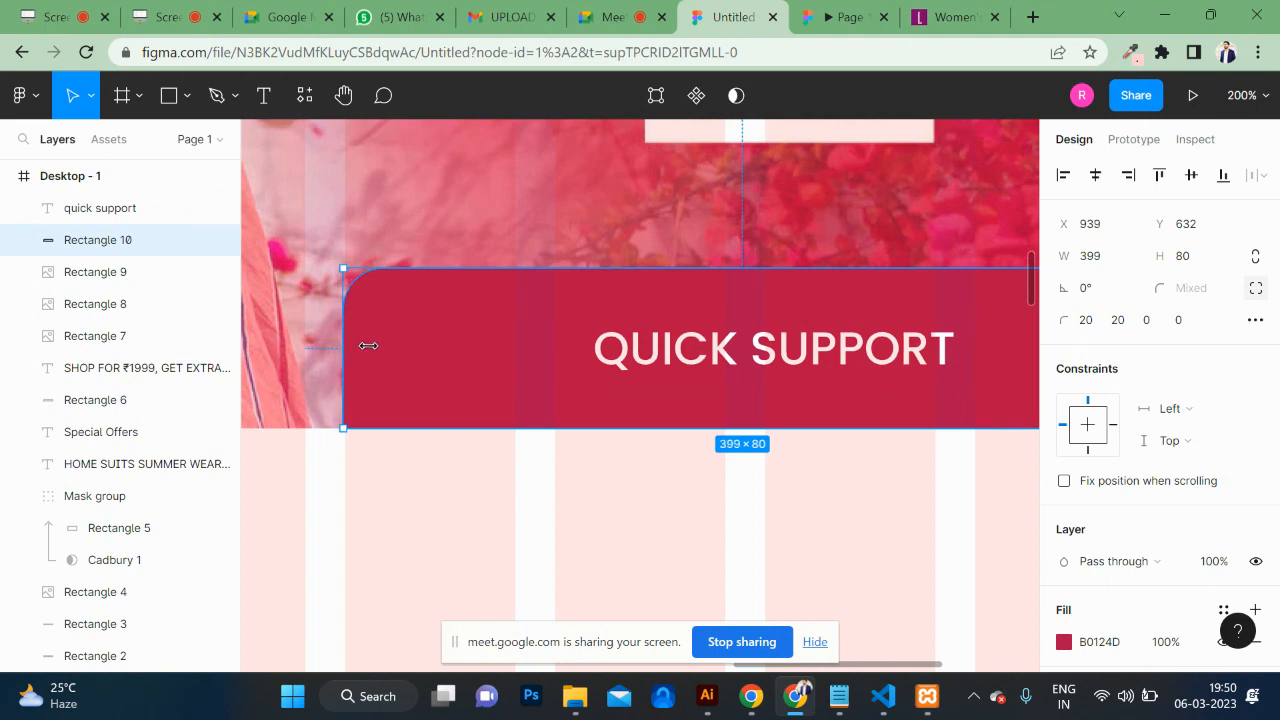
pyautogui.moveTo(348, 346); pyautogui.dragTo(475, 345)
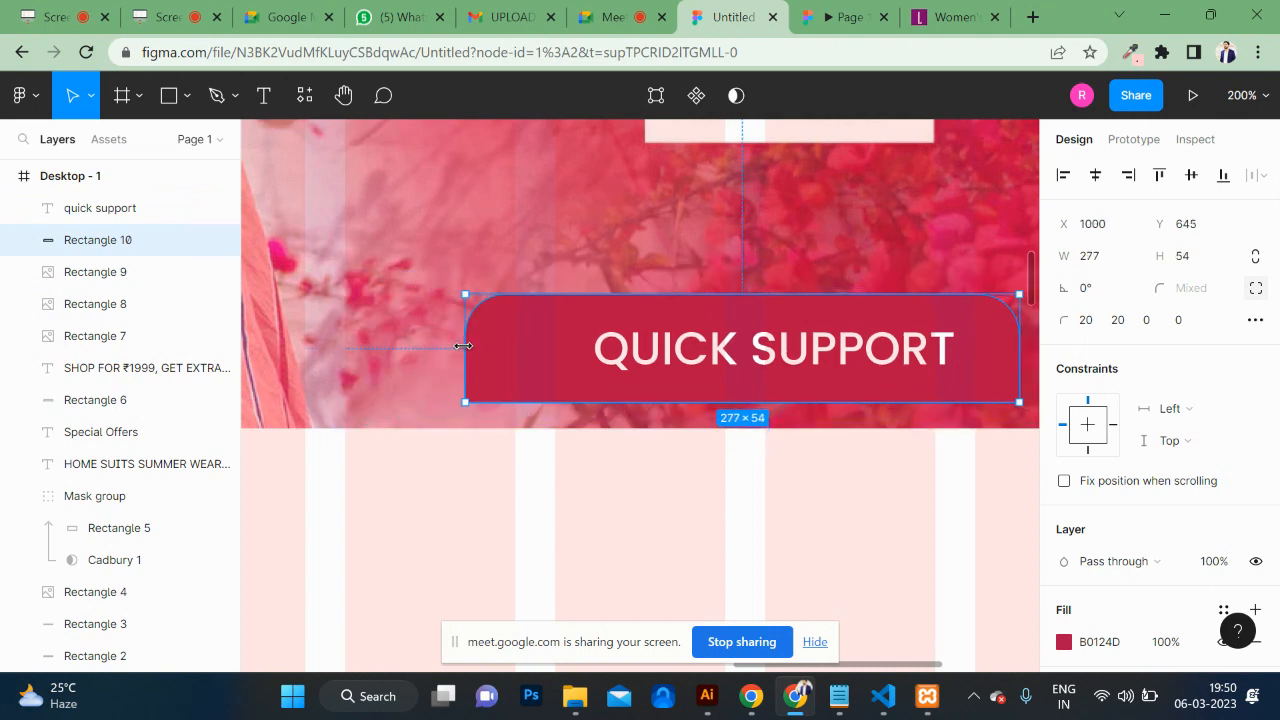
# Step: Reposition the QUICK SUPPORT text so it sits centred on the narrowed box
pyautogui.keyDown('shift'); pyautogui.click(672, 360); pyautogui.keyUp('shift')
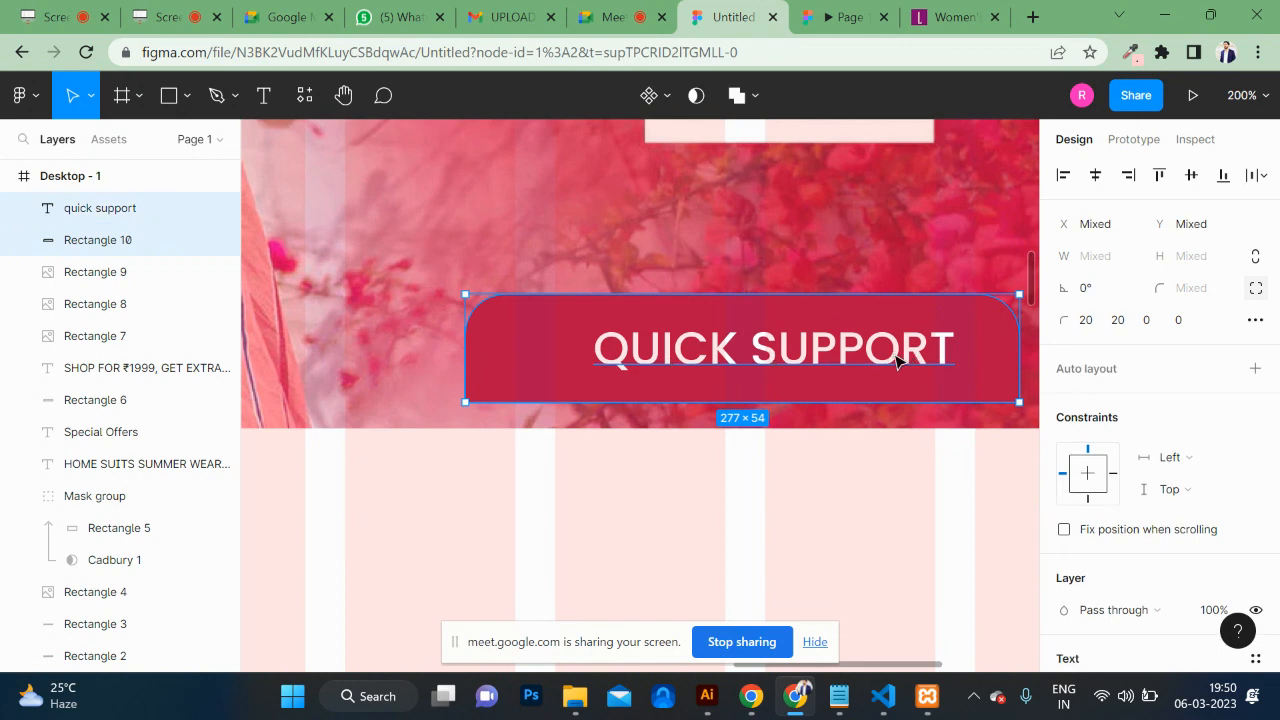
pyautogui.click(897, 362)
pyautogui.hscroll(5, 895, 360)
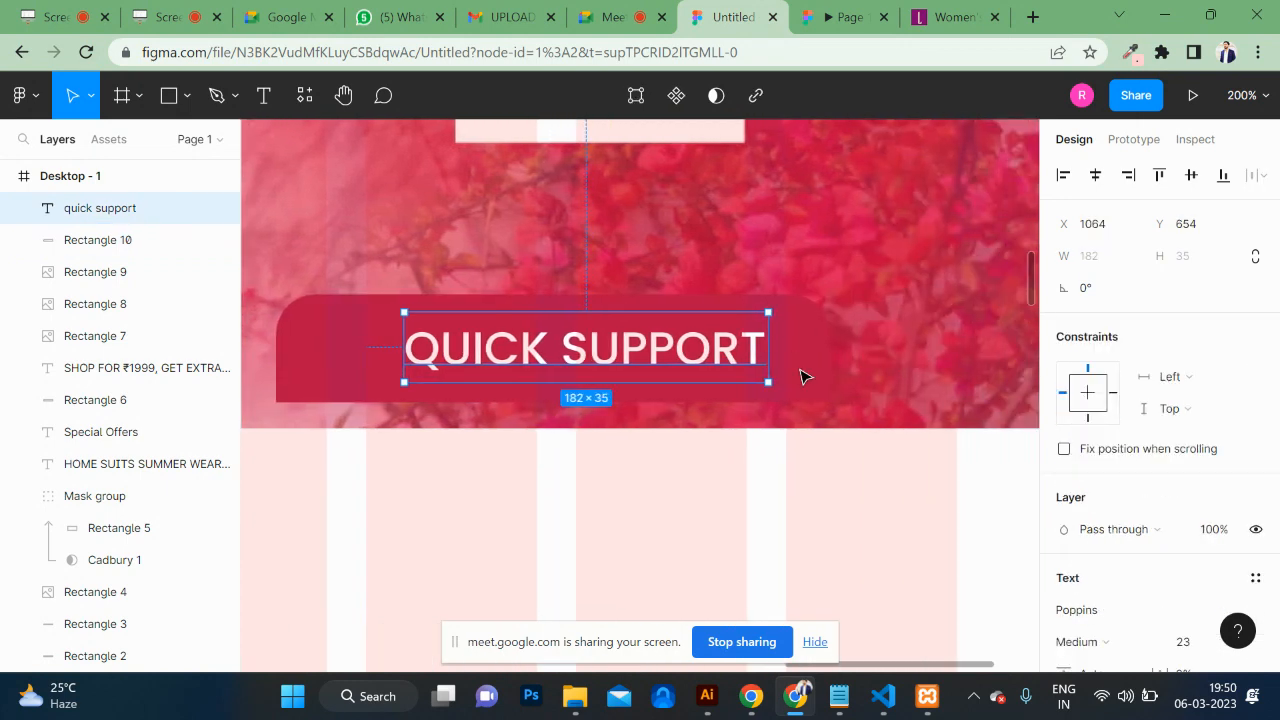
pyautogui.moveTo(686, 371); pyautogui.dragTo(763, 366)
pyautogui.hotkey('ctrl', 'z')
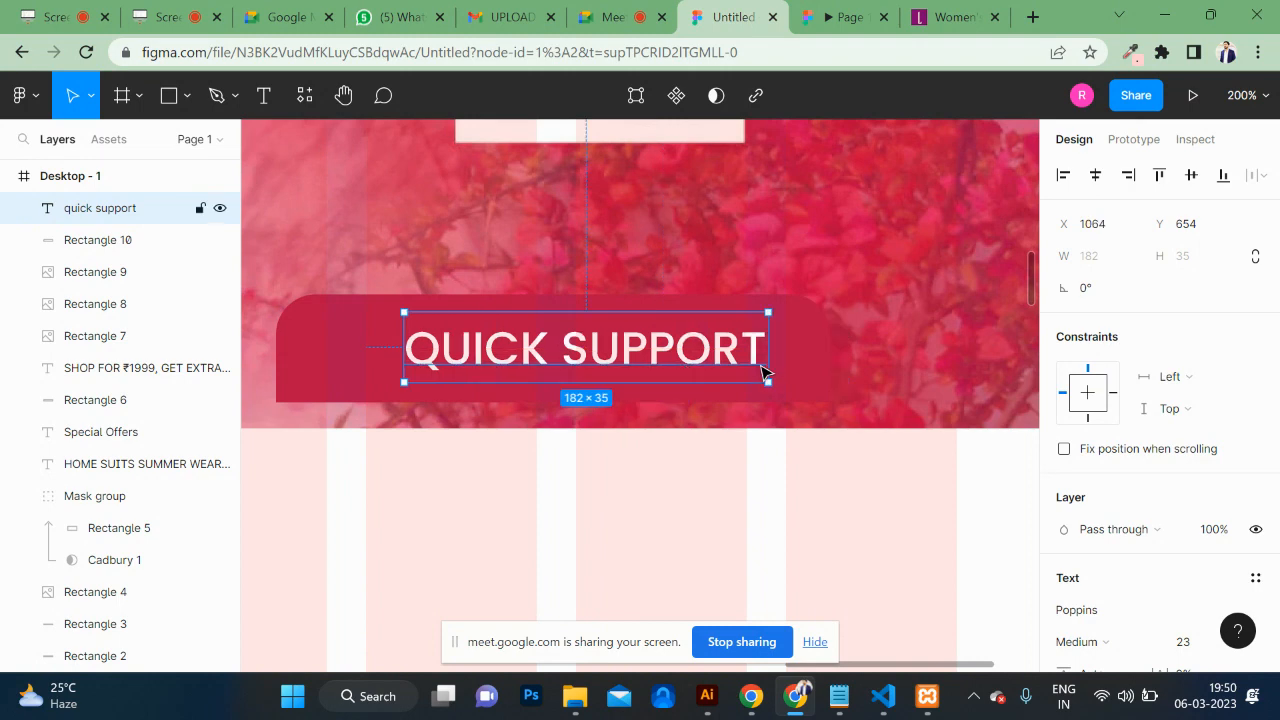
pyautogui.keyDown('shift'); pyautogui.click(823, 372); pyautogui.keyUp('shift')
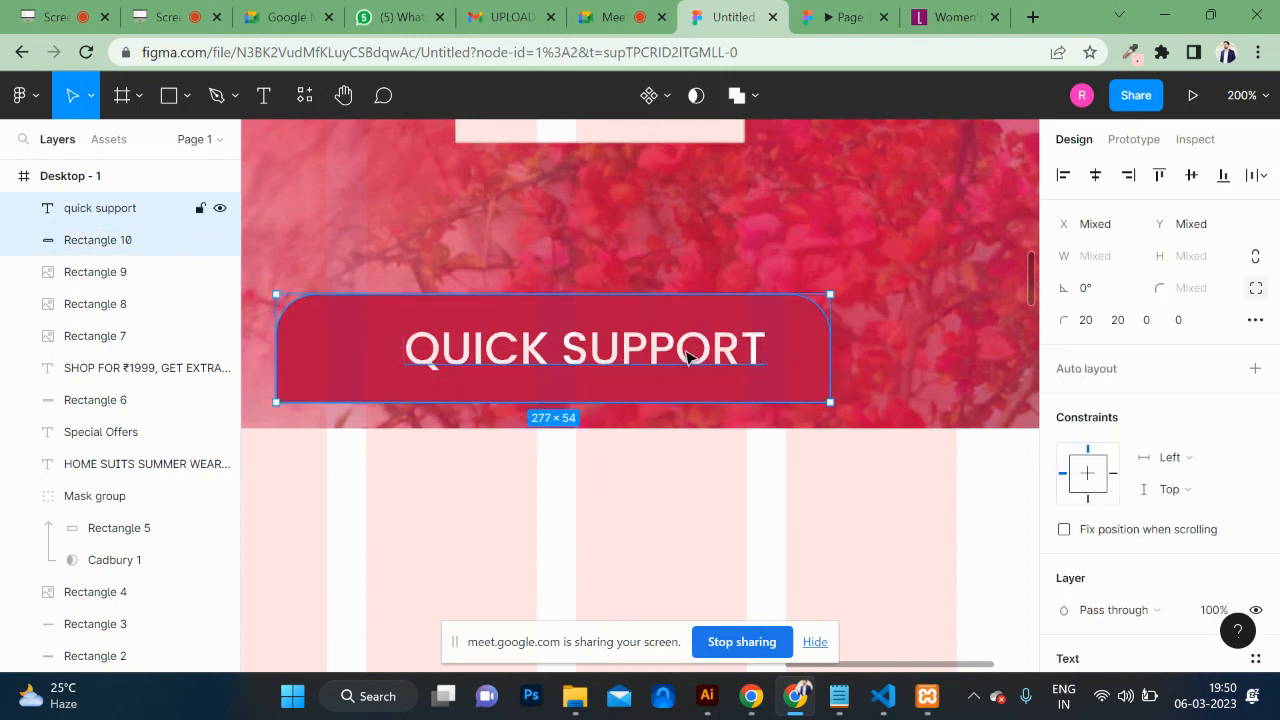
pyautogui.moveTo(686, 358); pyautogui.dragTo(743, 362)
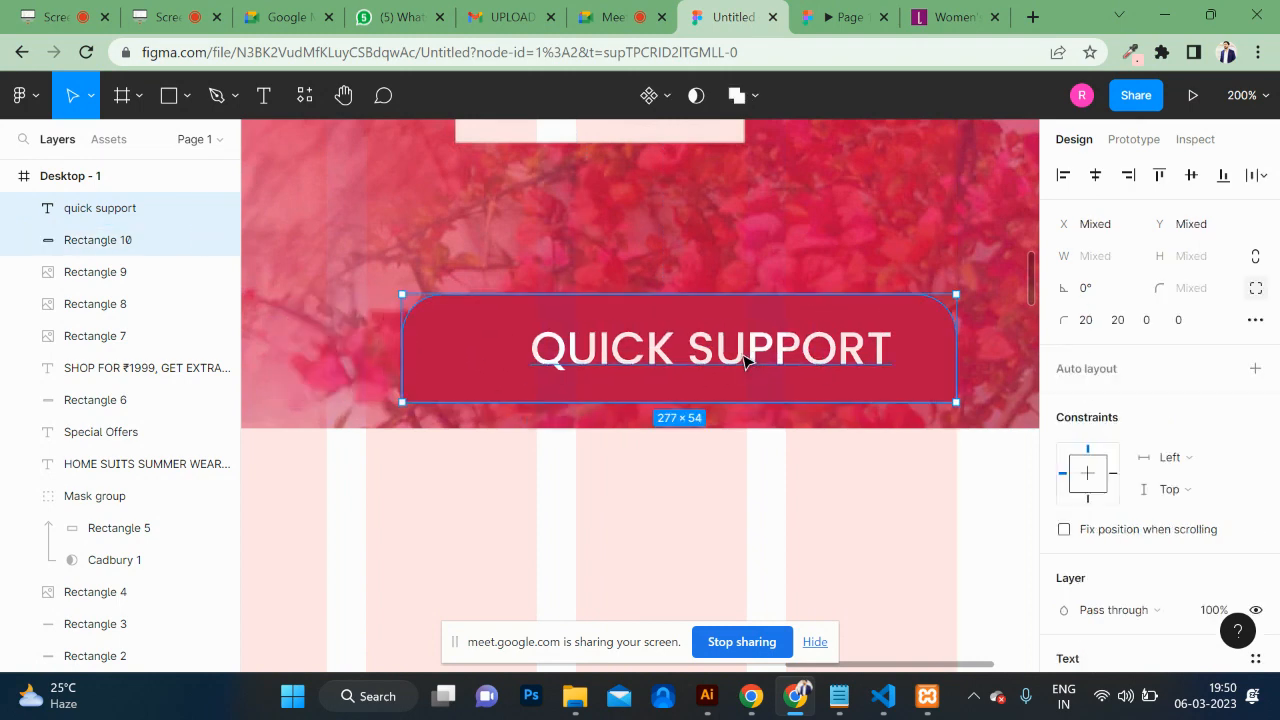
pyautogui.click(654, 457)
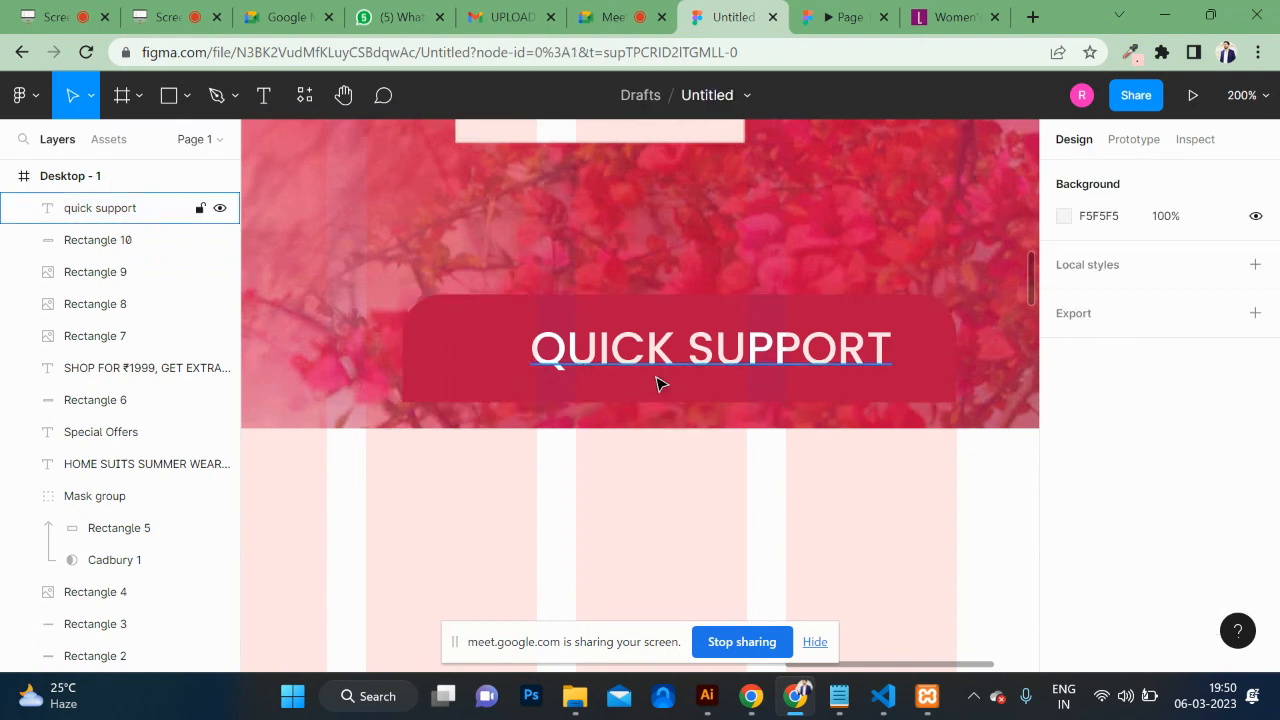
pyautogui.moveTo(658, 370); pyautogui.dragTo(642, 370)
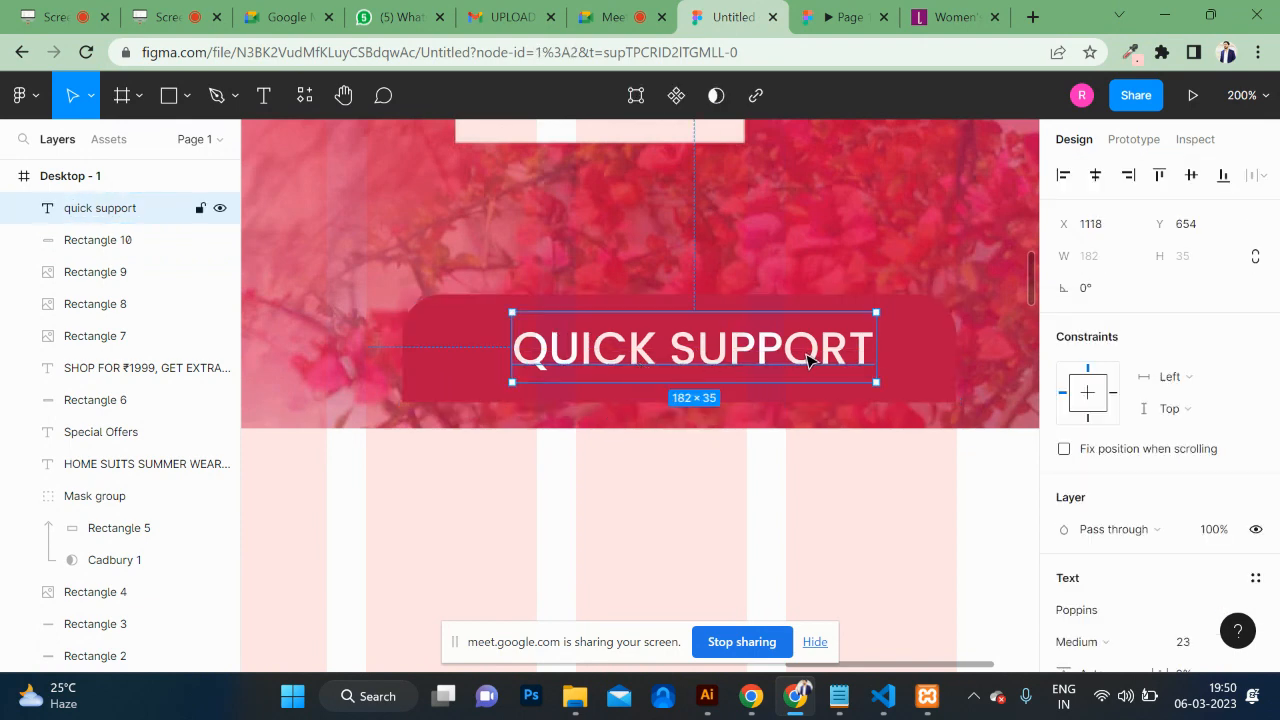
pyautogui.press('Left')
pyautogui.press('Left')
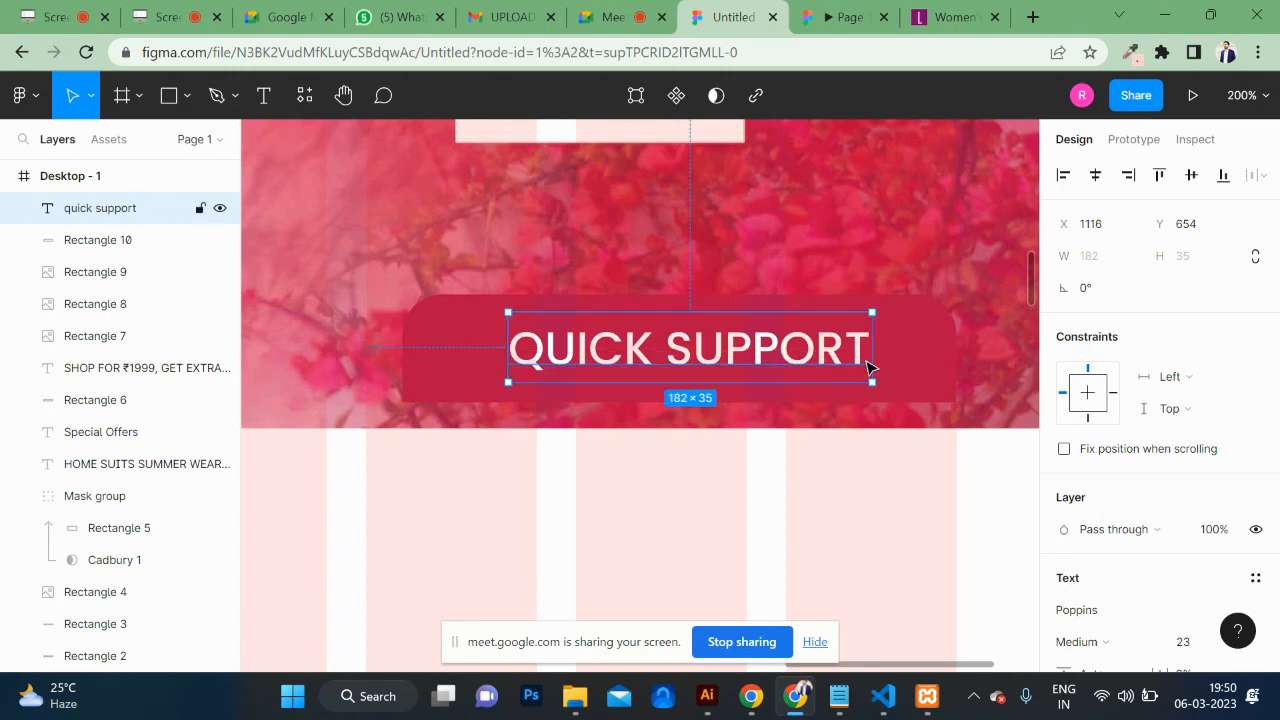
# Step: Select the text and box together and group them as Group 1
pyautogui.keyDown('shift'); pyautogui.click(901, 368); pyautogui.keyUp('shift')
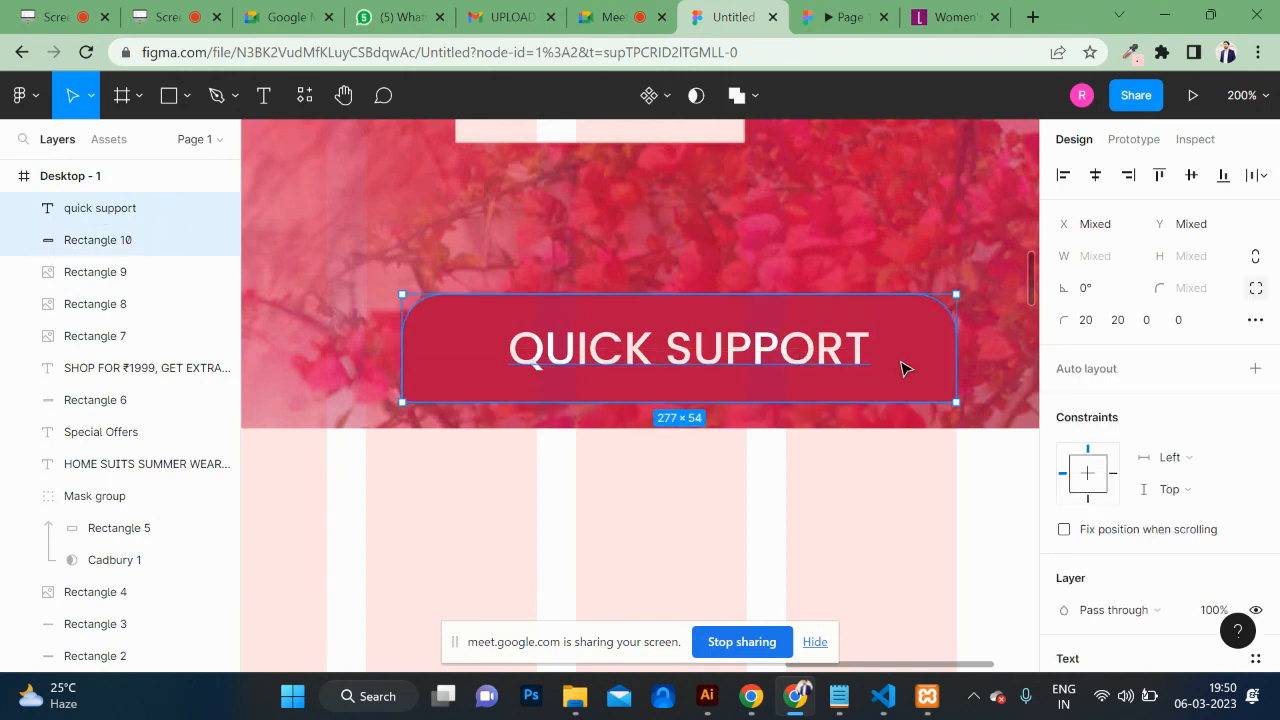
pyautogui.hotkey('ctrl', 'g')
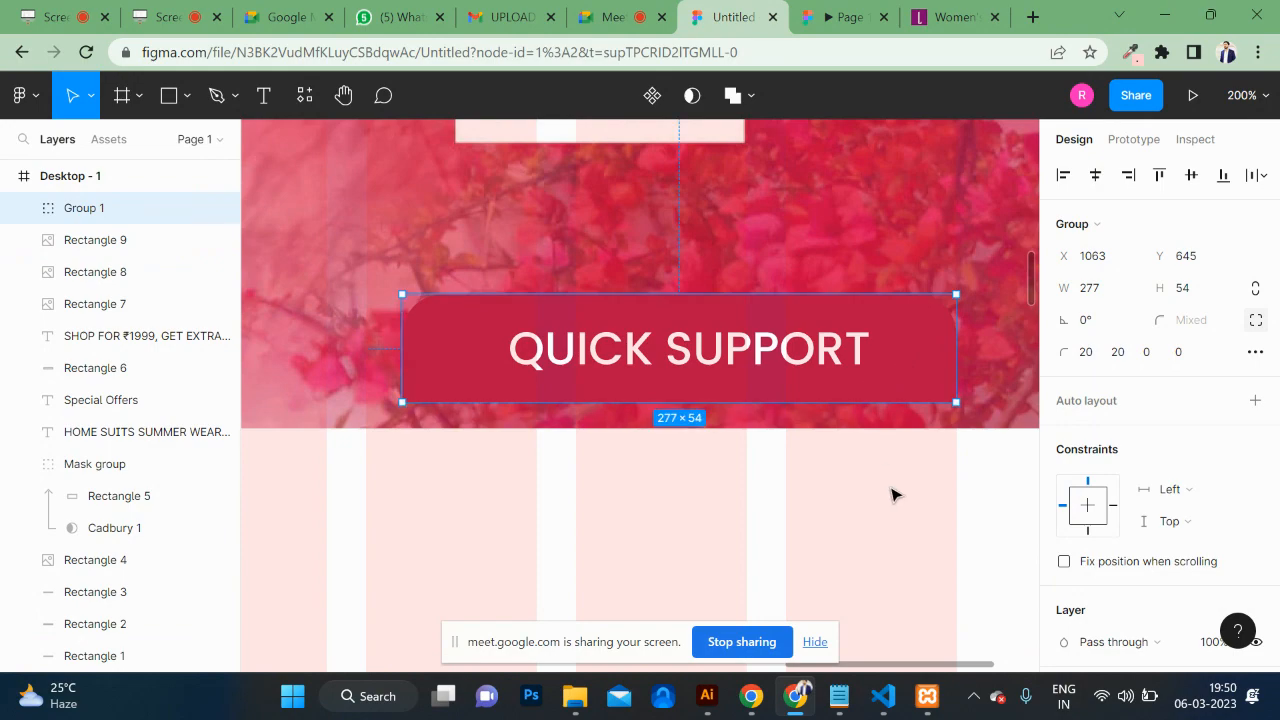
pyautogui.click(850, 450)
pyautogui.click(870, 376)
# Step: Check the smaller QUICK SUPPORT button in the prototype preview, switching to the editor and back
pyautogui.click(858, 8)
pyautogui.scroll(-3, 885, 348)
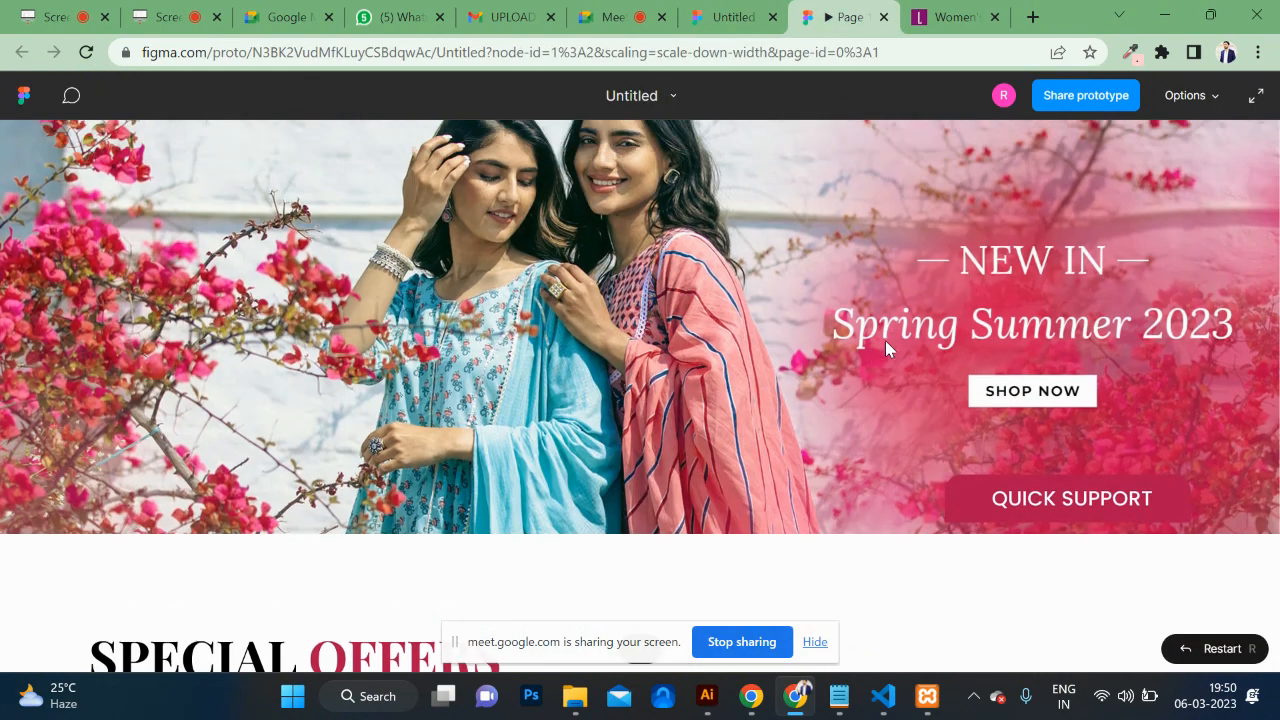
pyautogui.scroll(3, 885, 348)
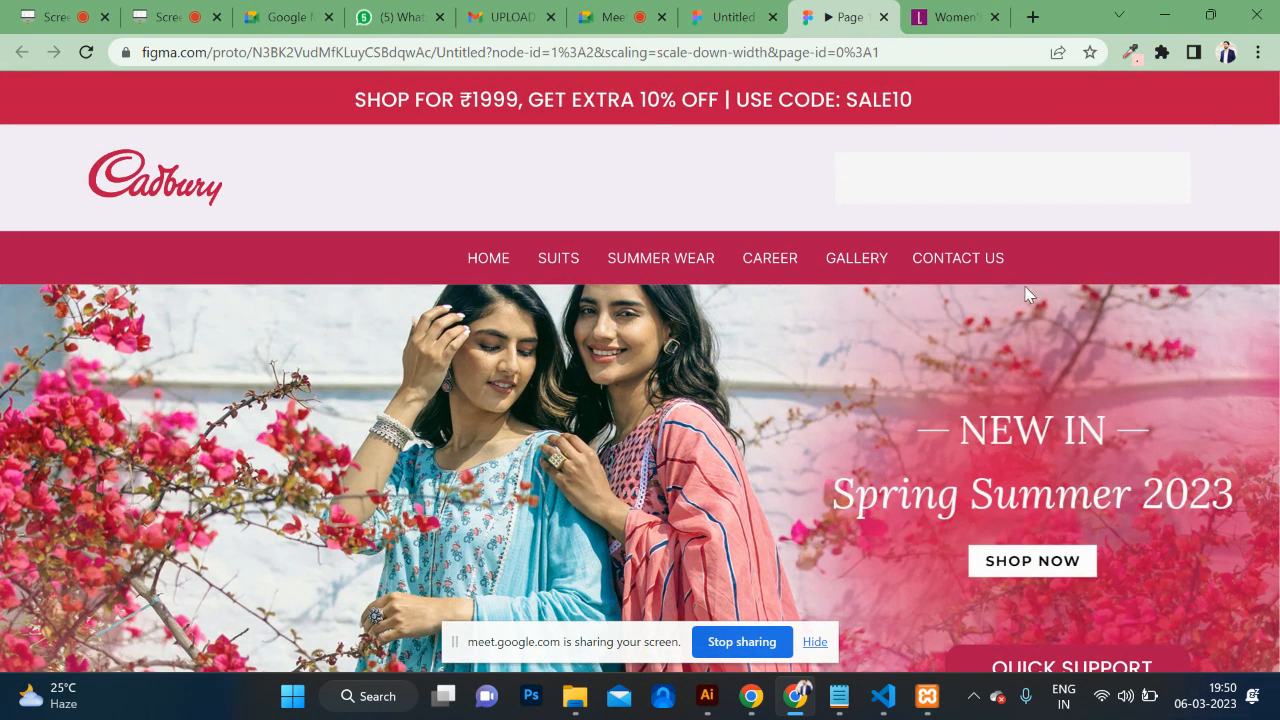
pyautogui.click(733, 17)
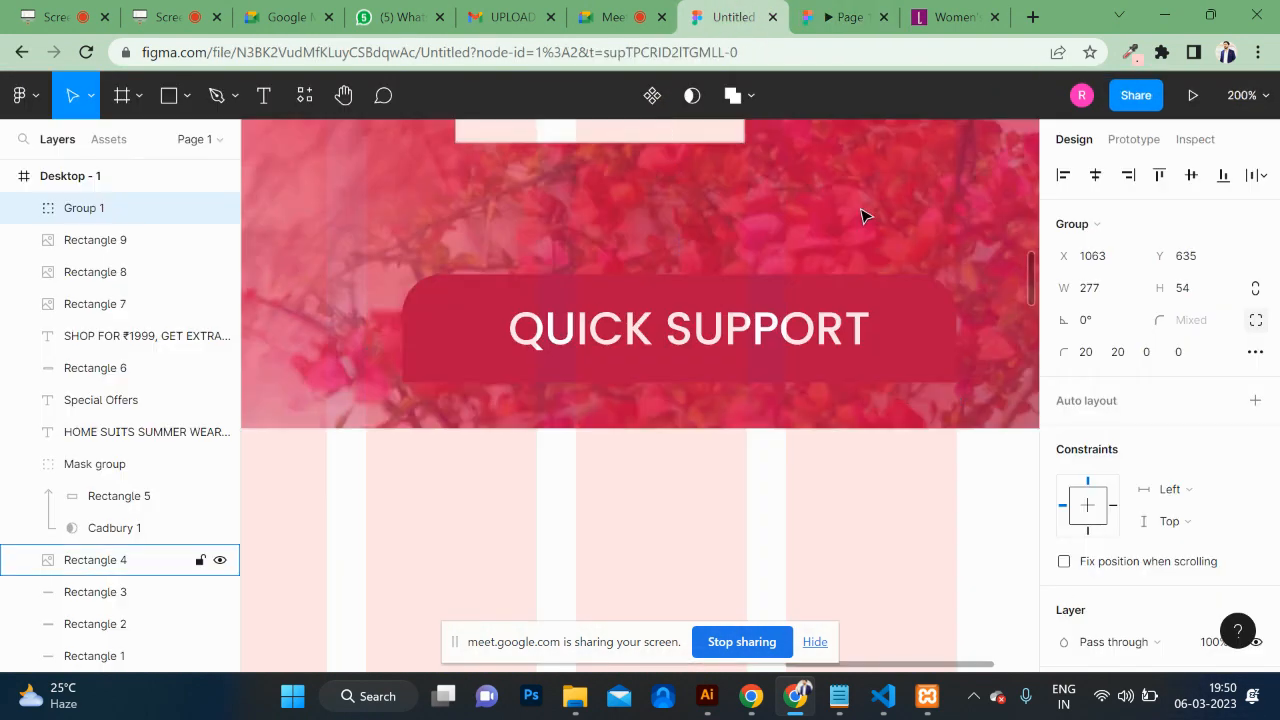
pyautogui.click(860, 18)
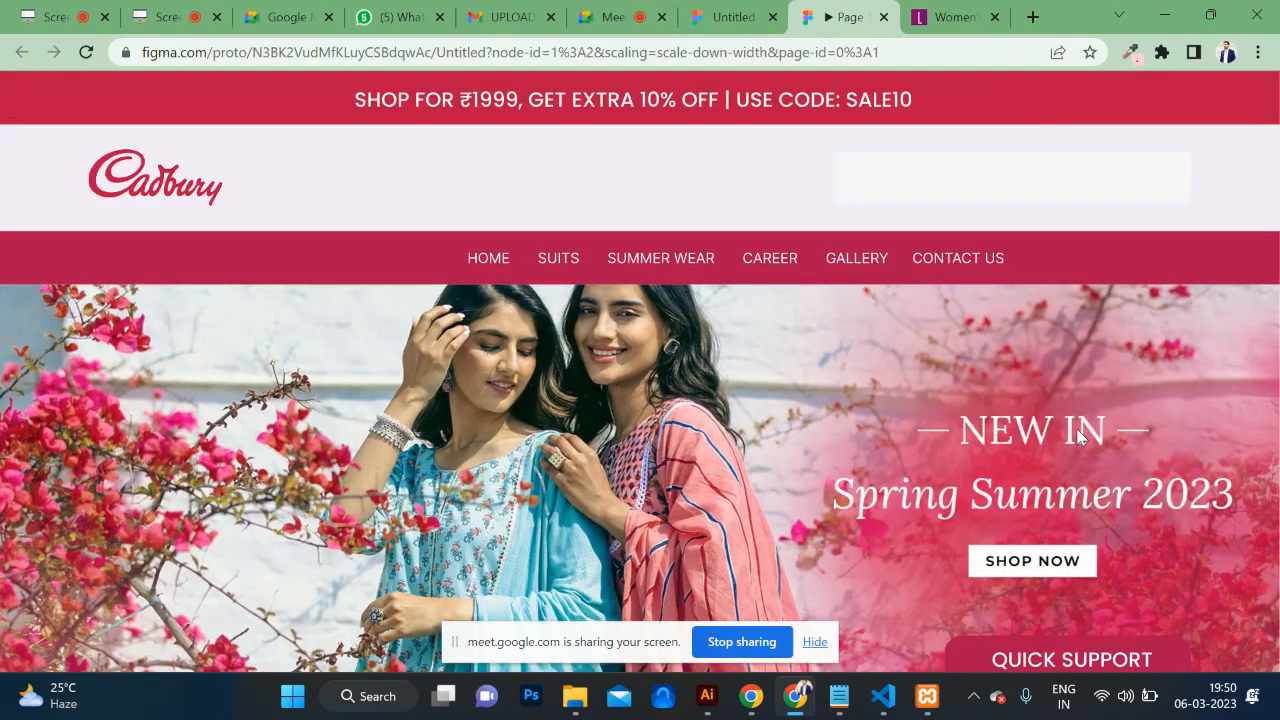
pyautogui.scroll(-2, 1075, 489)
pyautogui.scroll(2, 1075, 489)
# Step: Darken the Quick Support button's red B0124D fill
pyautogui.click(730, 17)
pyautogui.click(1012, 401)
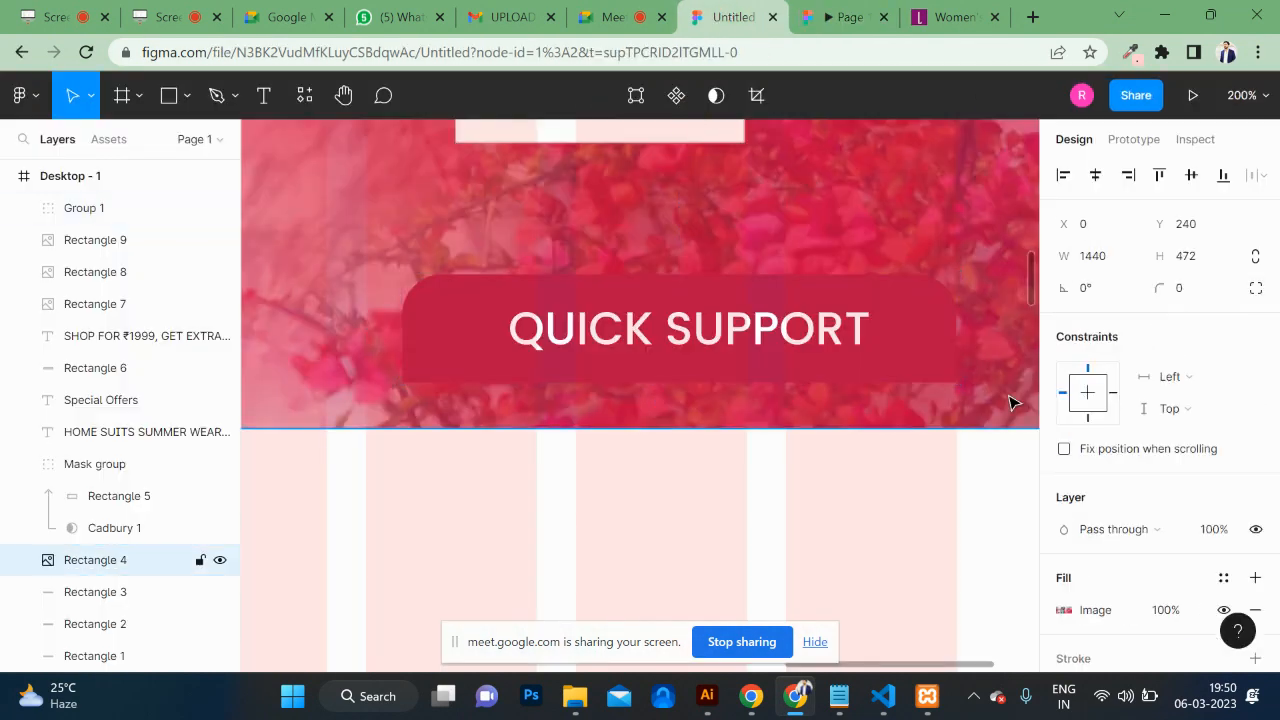
pyautogui.click(906, 334)
pyautogui.scroll(-4, 1135, 478)
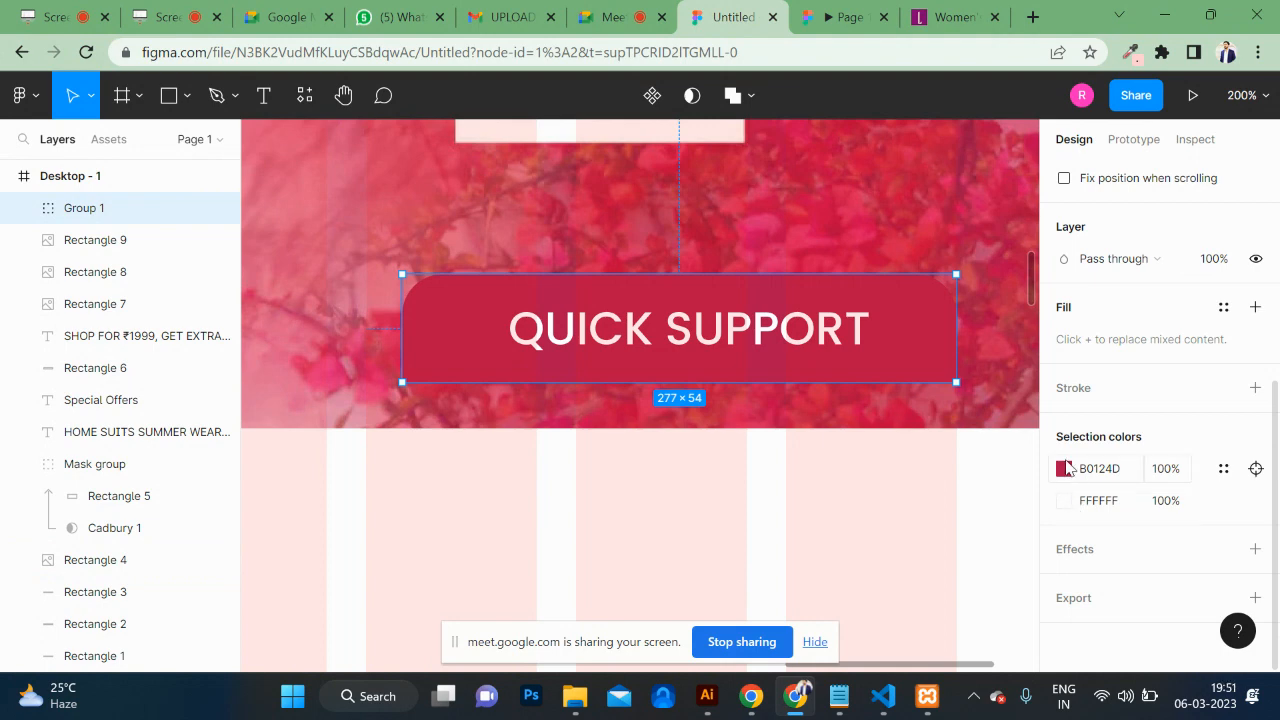
pyautogui.click(1064, 469)
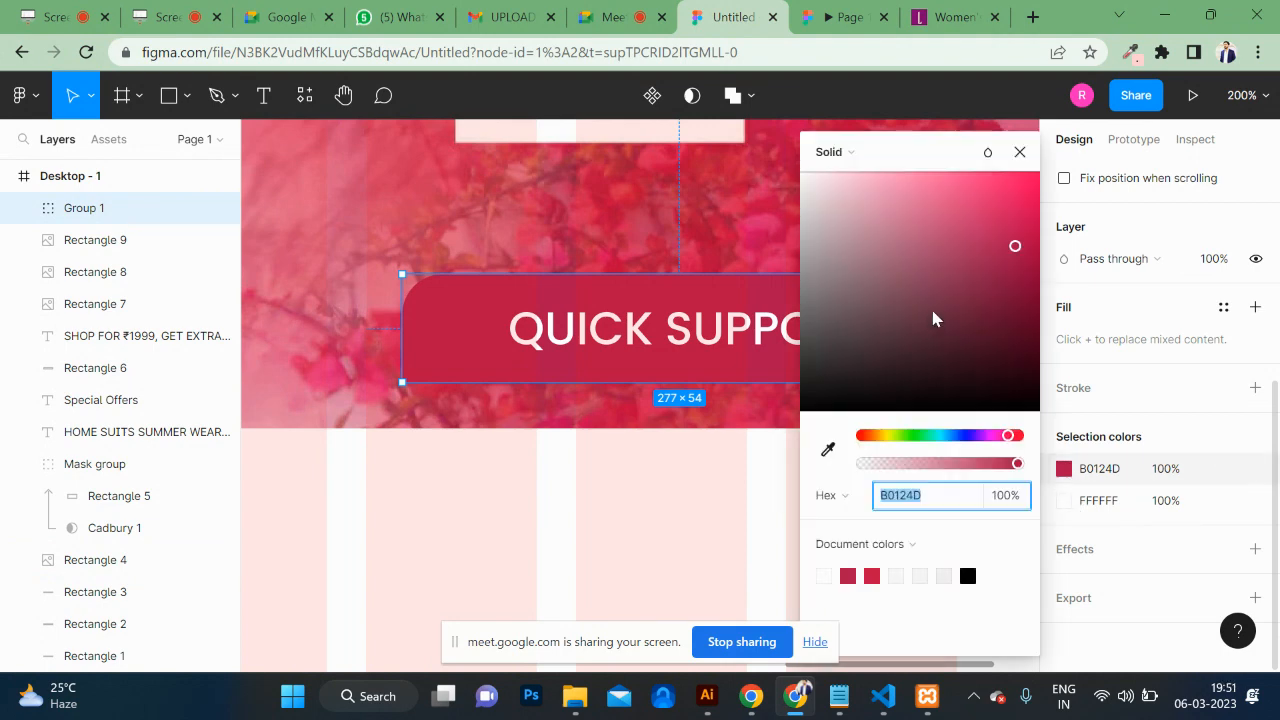
pyautogui.moveTo(935, 319); pyautogui.dragTo(923, 349)
# Step: Check the darker button colour in the prototype preview
pyautogui.click(845, 15)
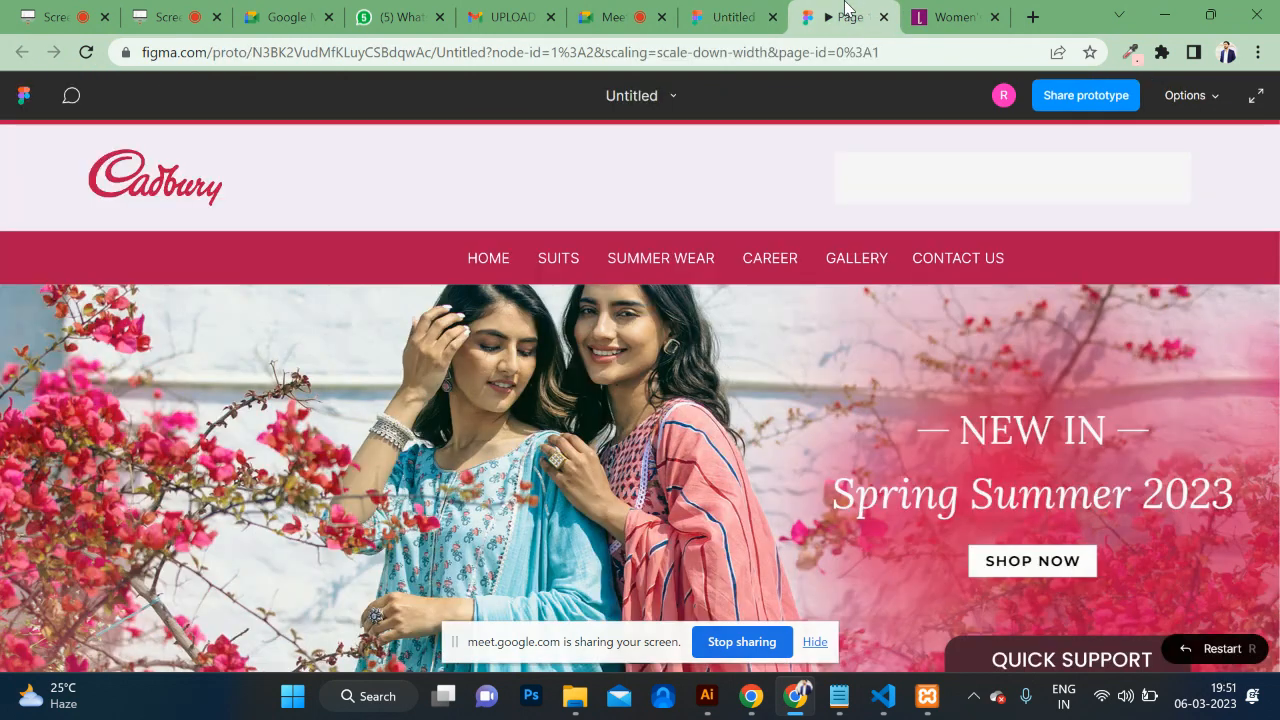
pyautogui.scroll(-1, 881, 335)
pyautogui.scroll(1, 881, 335)
pyautogui.scroll(-4, 1109, 550)
pyautogui.scroll(3, 1111, 555)
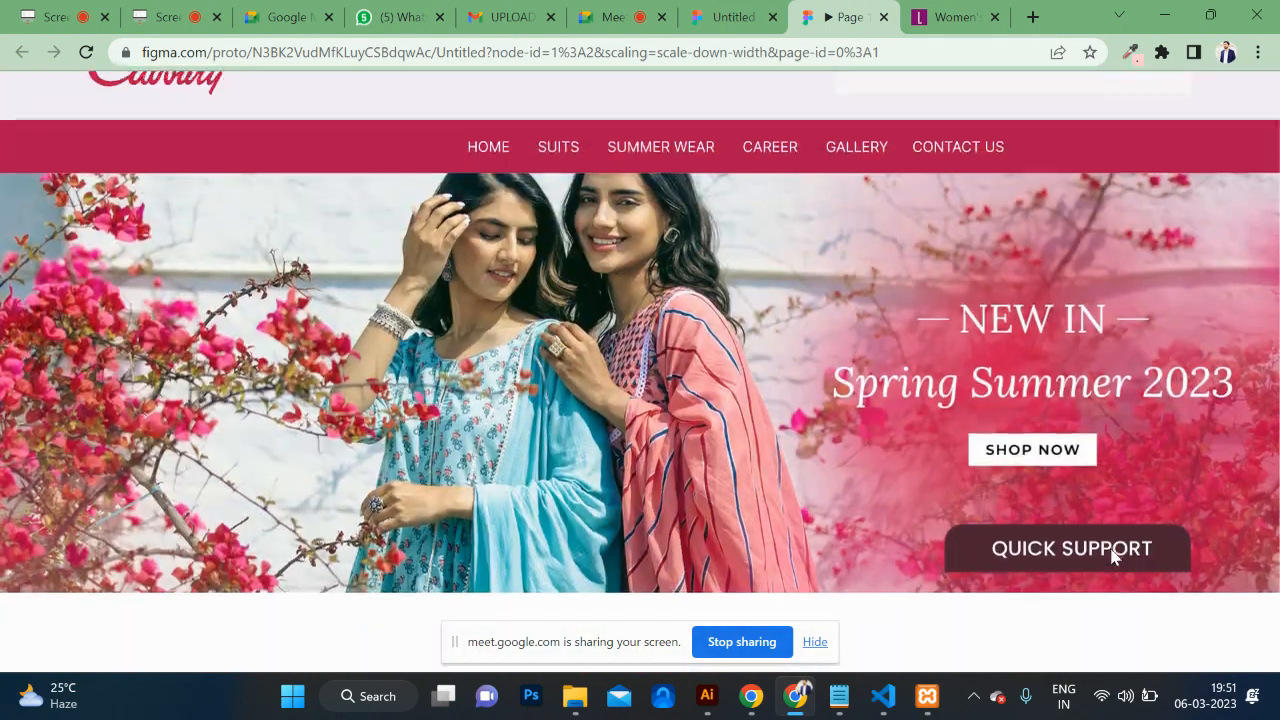
pyautogui.scroll(1, 1110, 550)
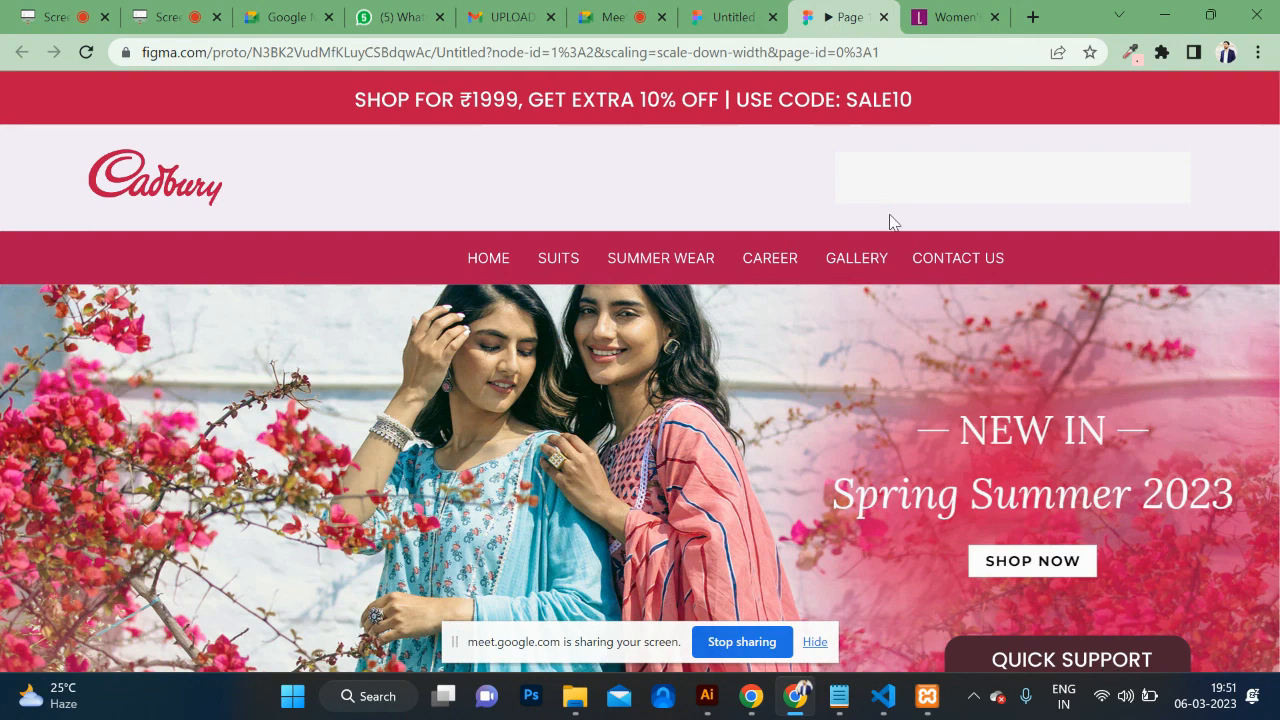
# Step: Tick 'Fix position when scrolling' for the Quick Support group and preview the site
pyautogui.click(735, 17)
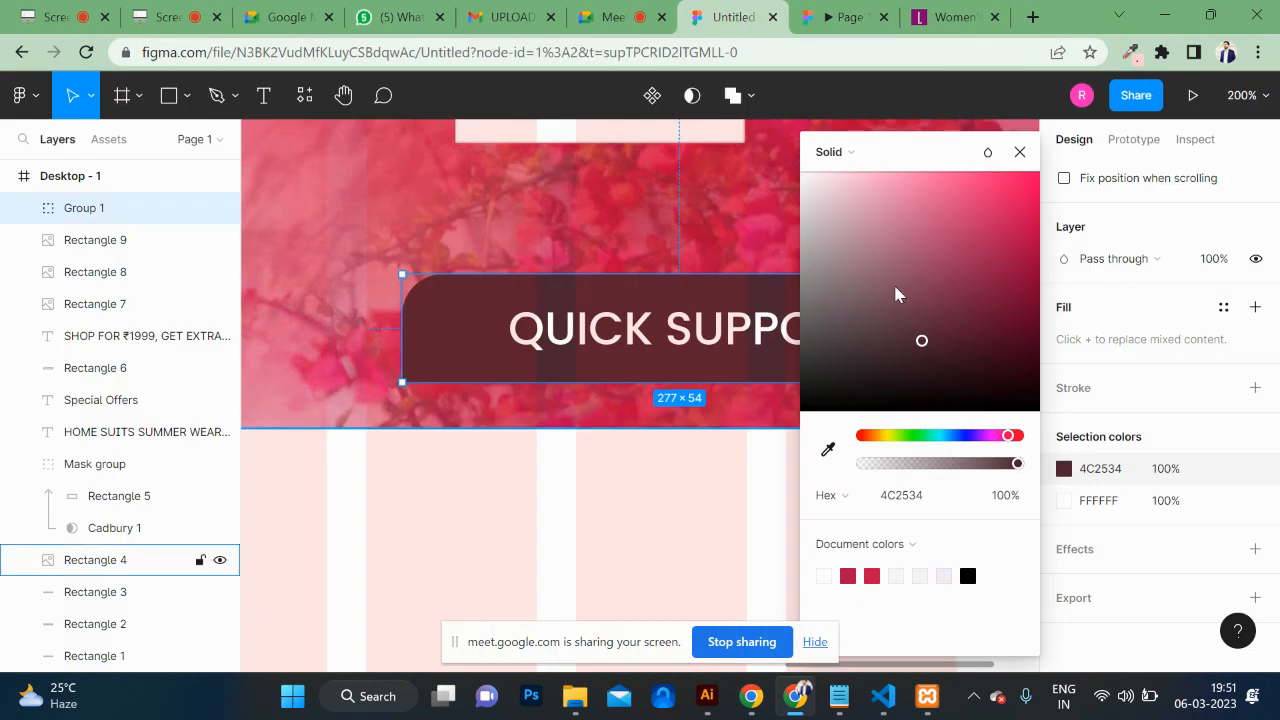
pyautogui.click(1020, 152)
pyautogui.scroll(3, 1142, 287)
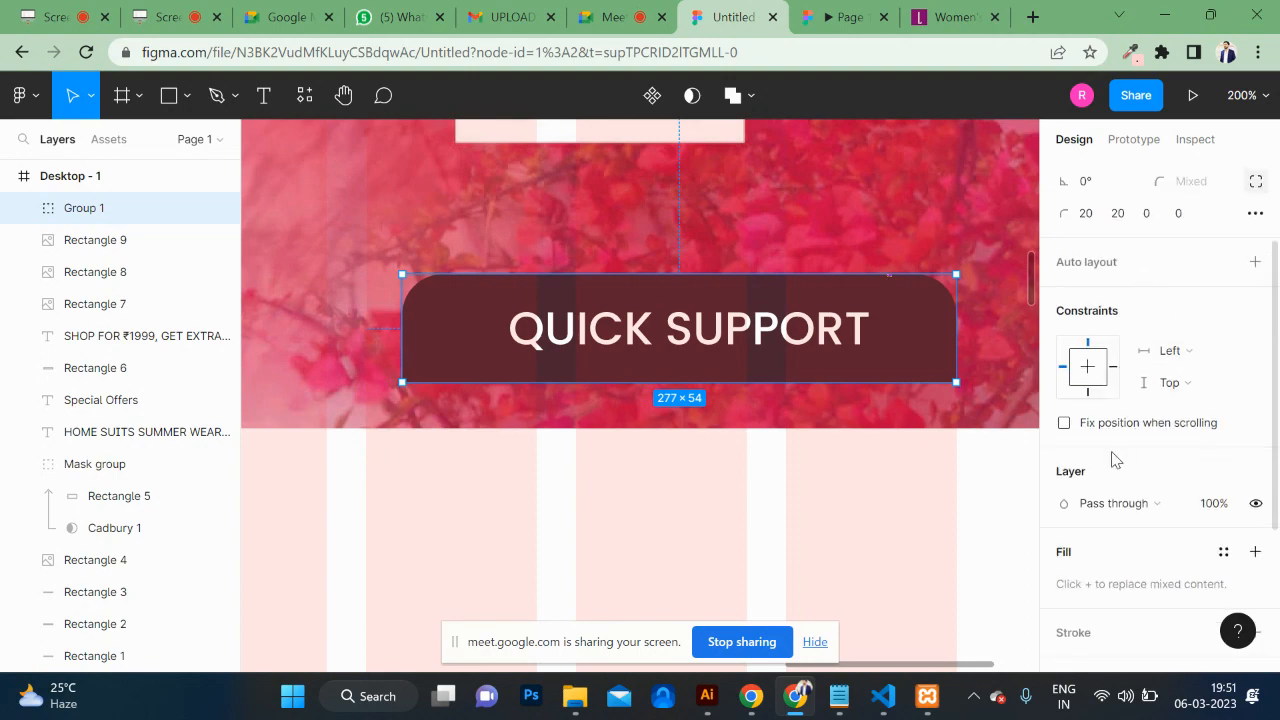
pyautogui.click(1065, 424)
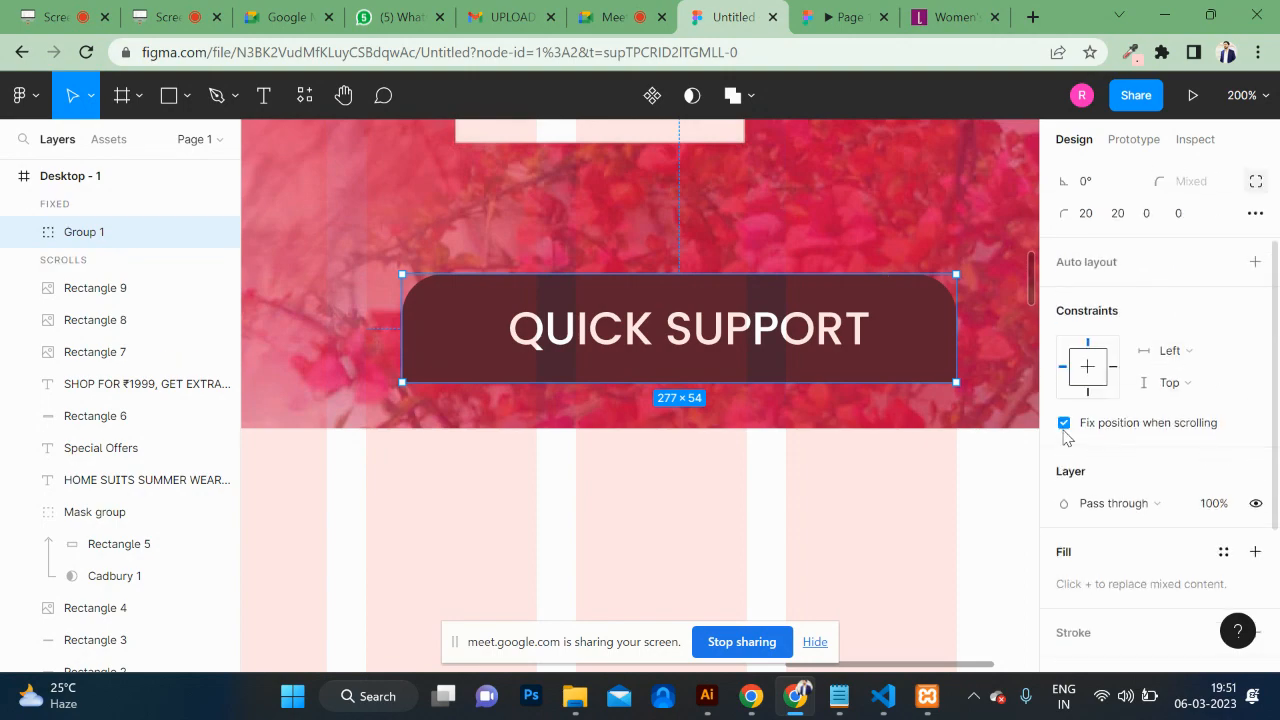
pyautogui.click(850, 12)
pyautogui.scroll(-5, 818, 349)
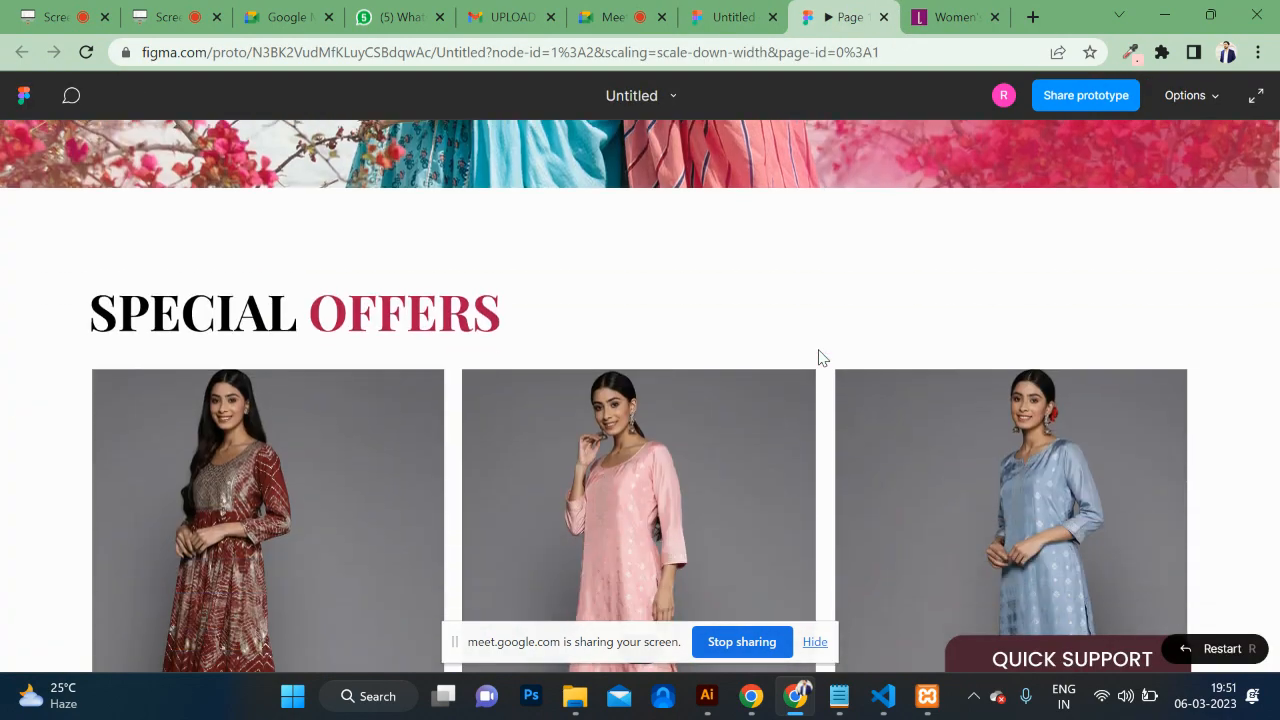
pyautogui.scroll(5, 818, 349)
pyautogui.scroll(-5, 818, 349)
pyautogui.scroll(4, 818, 349)
pyautogui.scroll(-5, 818, 358)
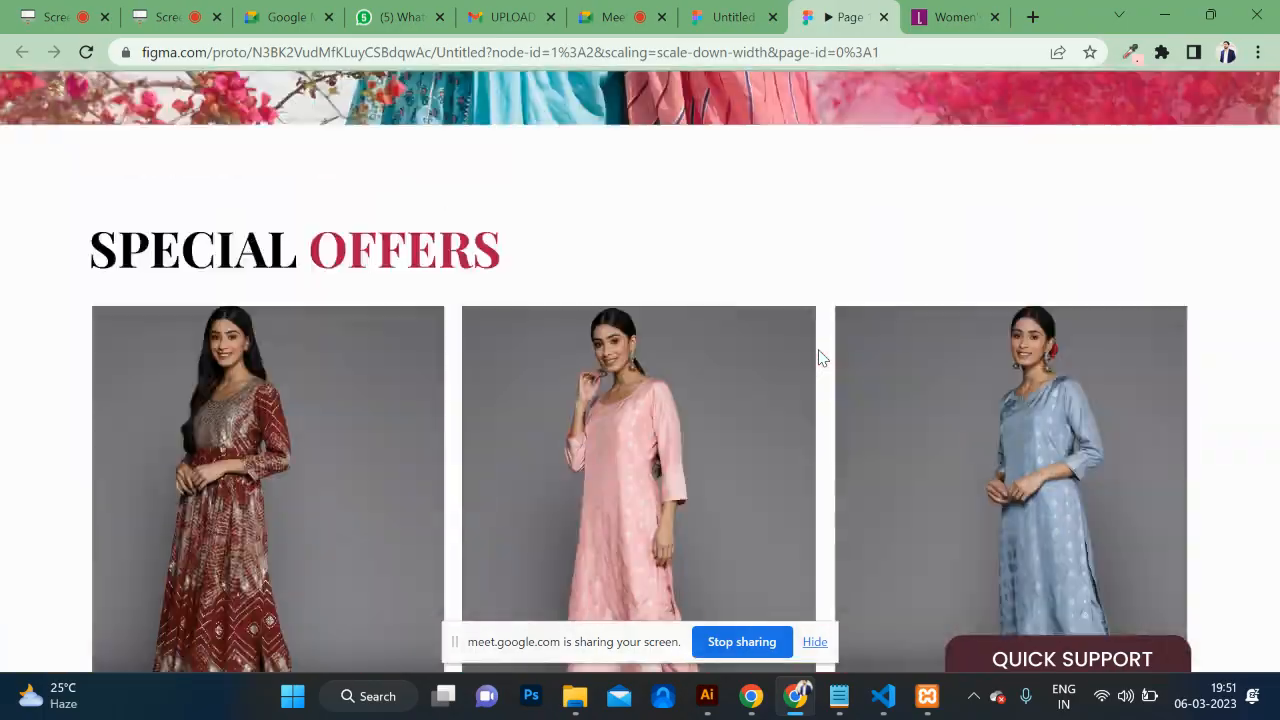
pyautogui.scroll(2, 818, 358)
pyautogui.scroll(-5, 818, 358)
pyautogui.scroll(5, 818, 358)
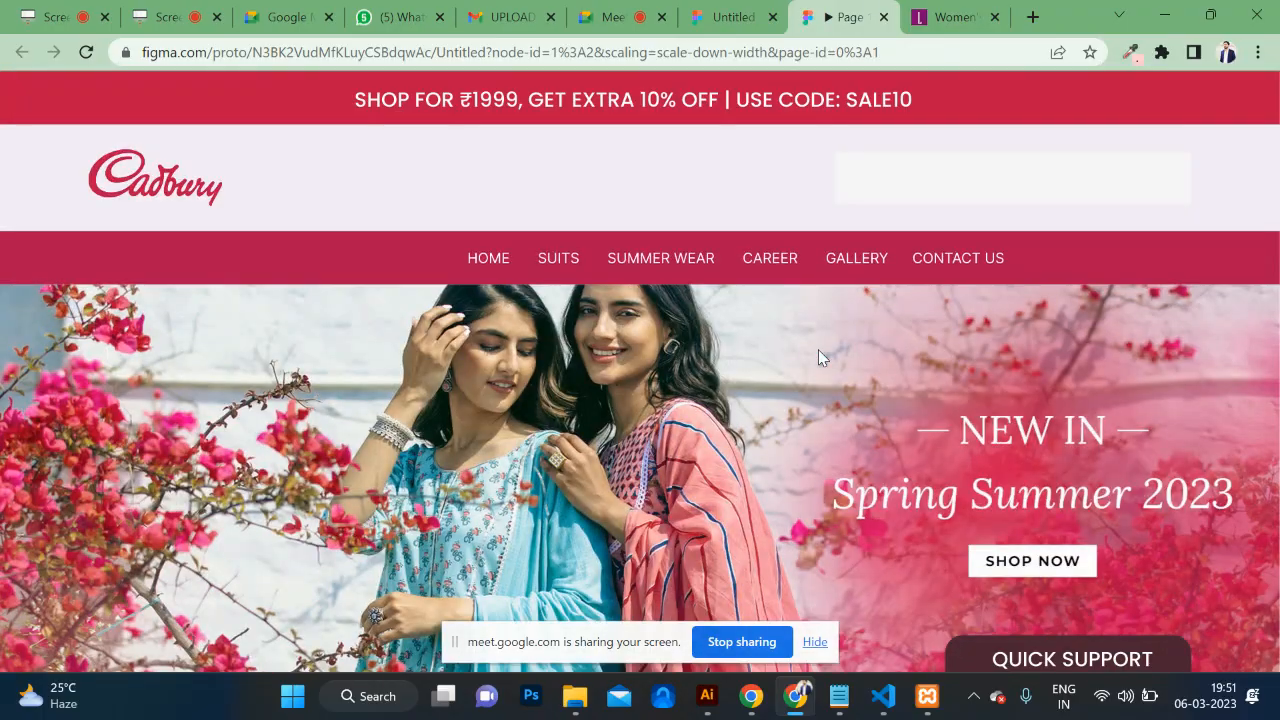
pyautogui.scroll(-7, 818, 358)
pyautogui.scroll(6, 818, 358)
pyautogui.scroll(2, 819, 358)
pyautogui.scroll(-7, 819, 358)
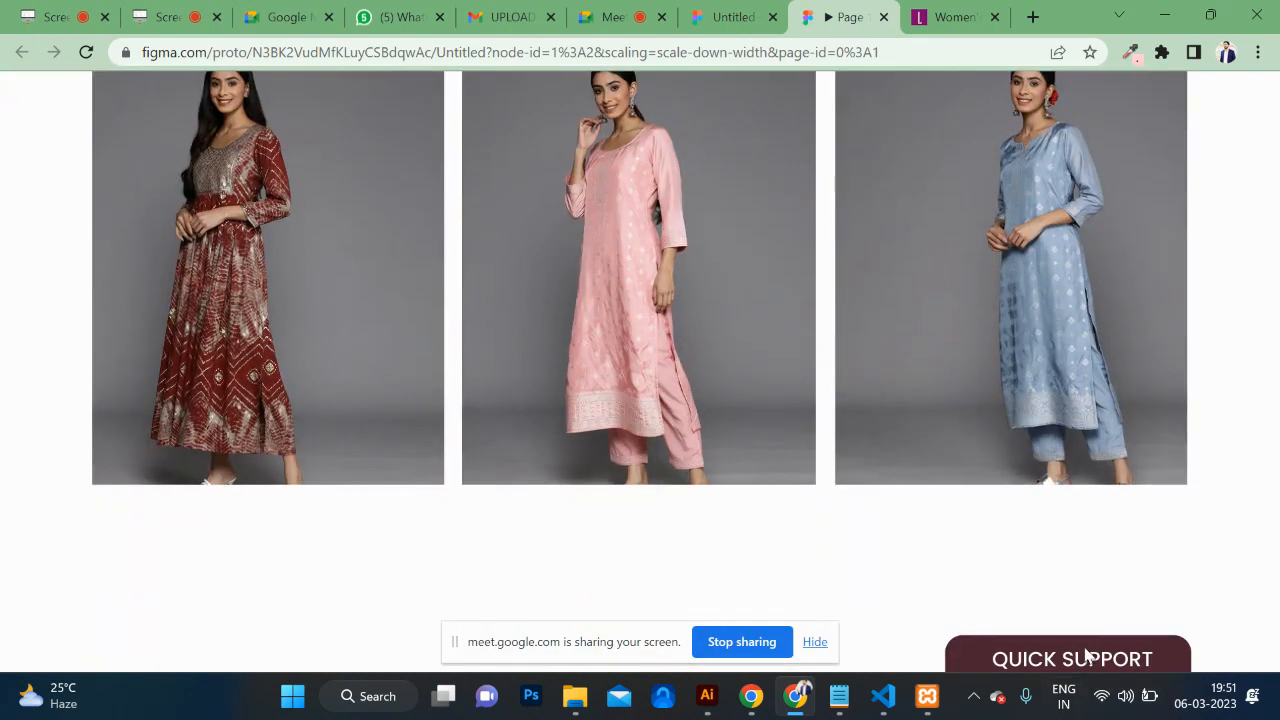
pyautogui.click(1075, 665)
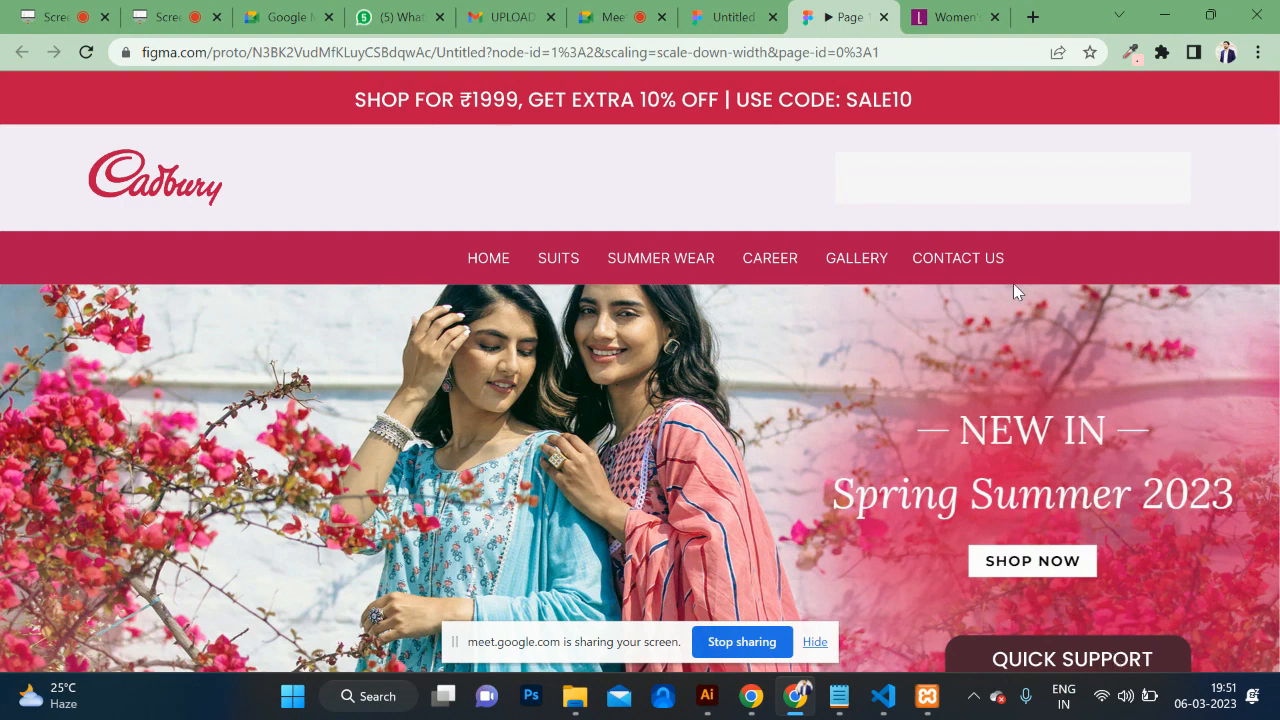
pyautogui.click(733, 17)
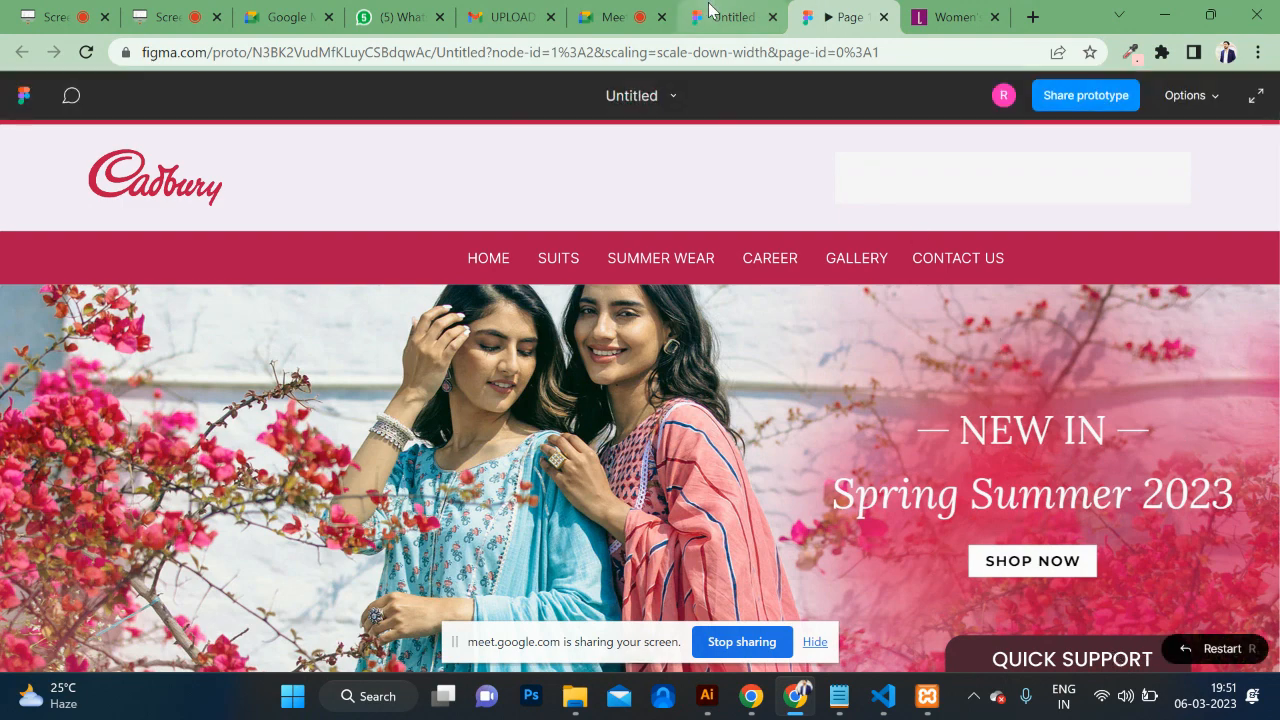
pyautogui.scroll(3, 565, 265)
pyautogui.hscroll(-5, 565, 265)
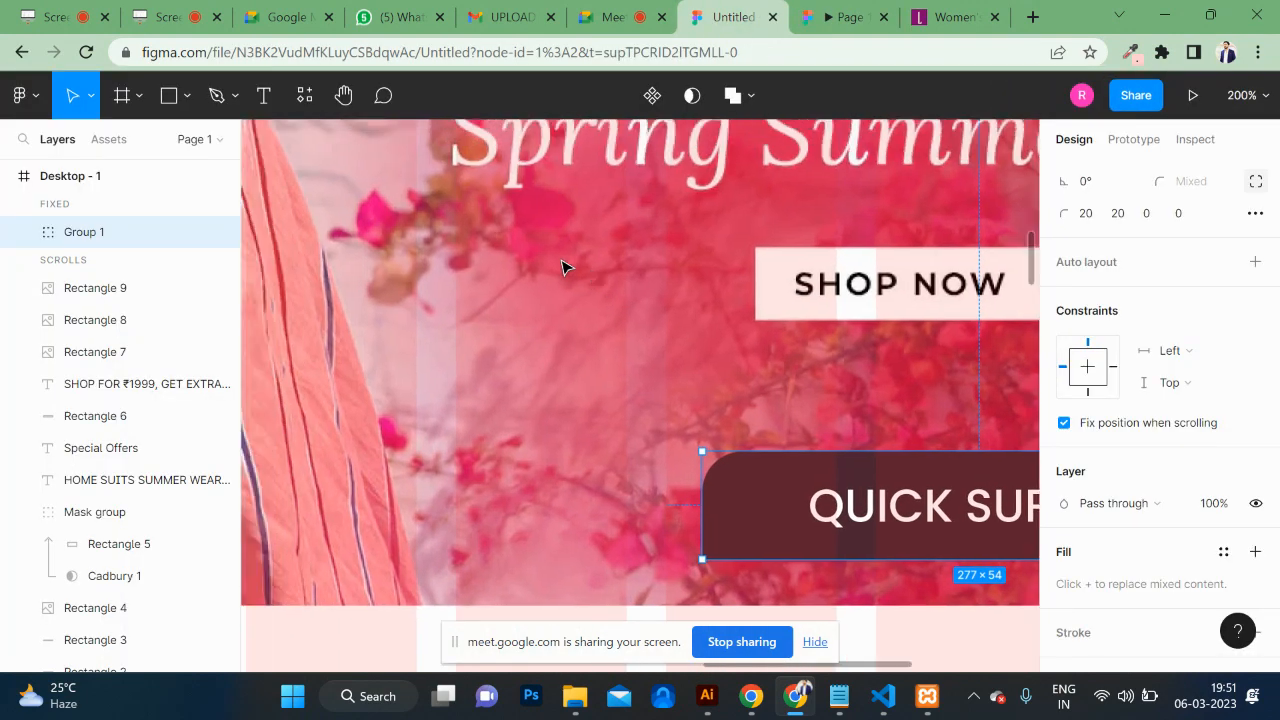
# Step: Alt-drag a copy of the Special Offers heading and Rectangles 7–9 100 below the original
pyautogui.hotkey('ctrl', '-')
pyautogui.hotkey('ctrl', '-')
pyautogui.hotkey('ctrl', '-')
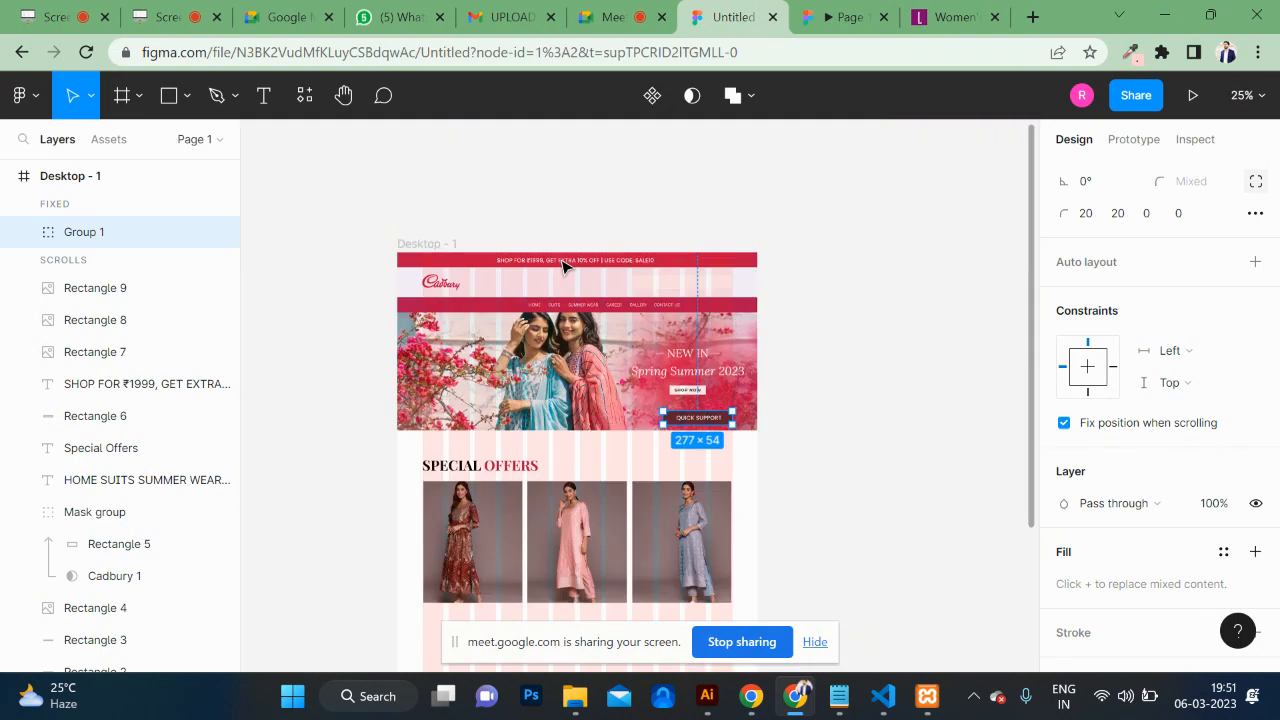
pyautogui.scroll(-3, 687, 373)
pyautogui.scroll(-1, 687, 373)
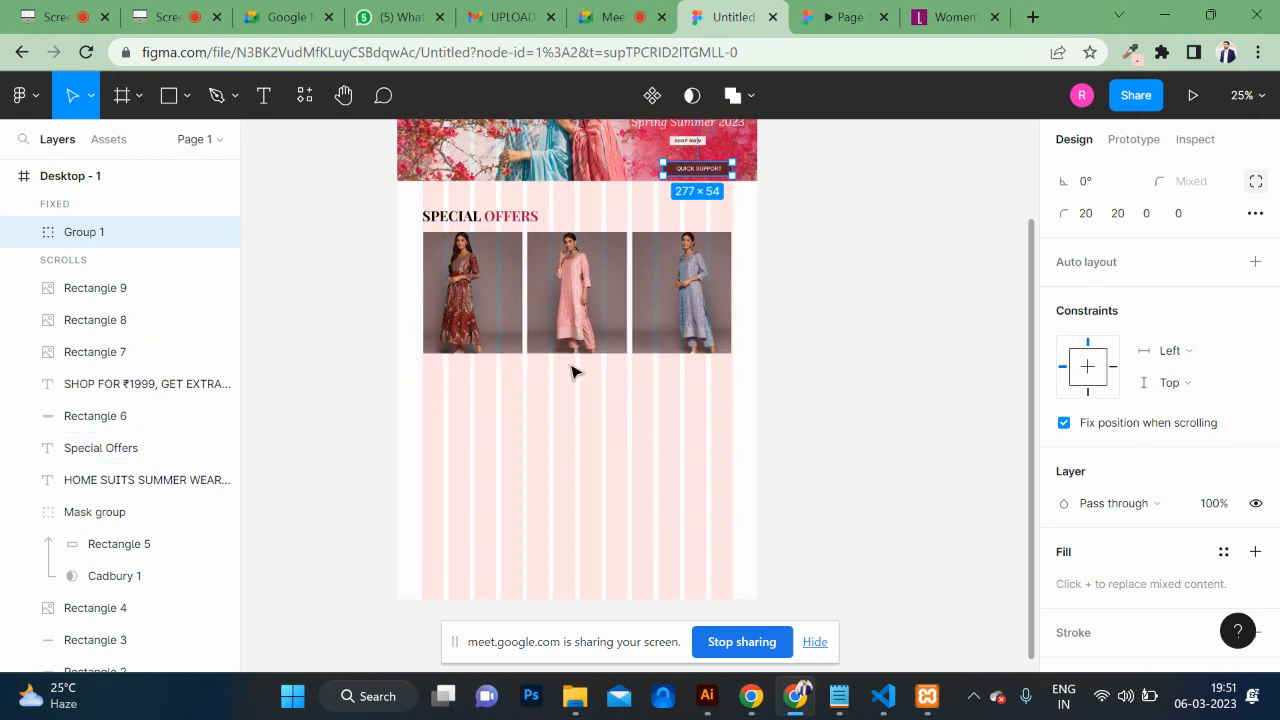
pyautogui.moveTo(400, 212); pyautogui.dragTo(748, 370)
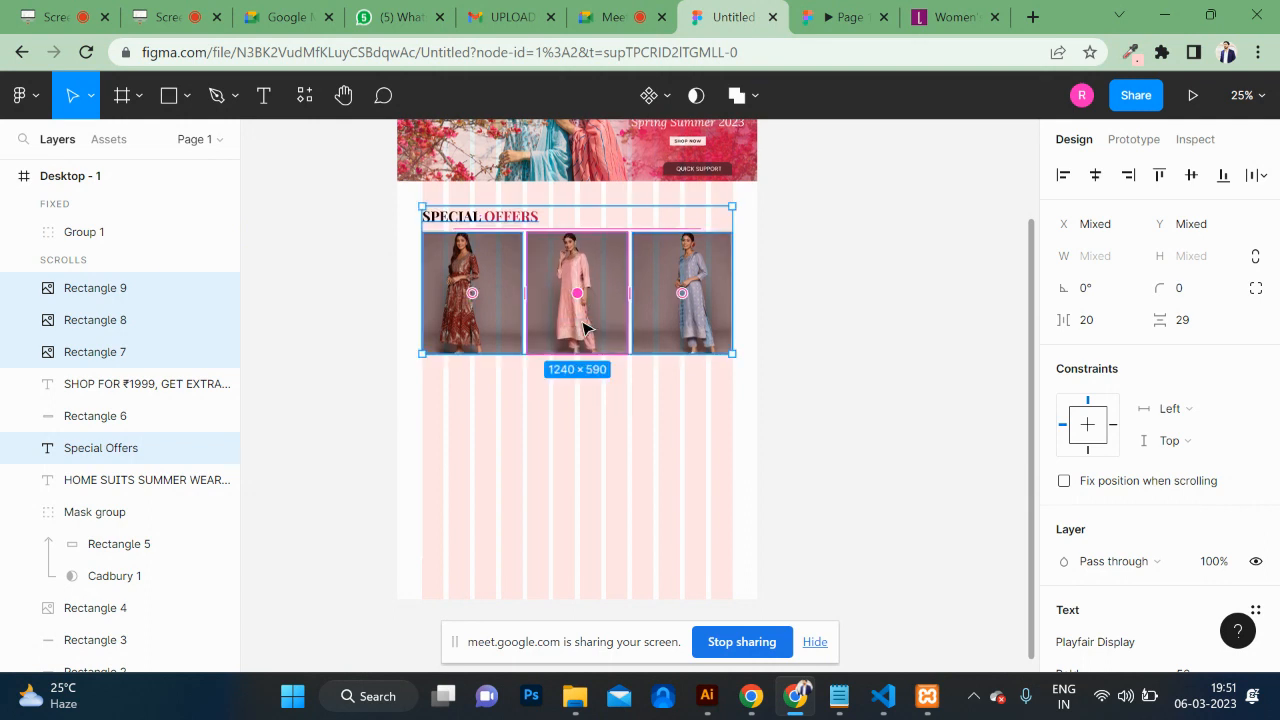
pyautogui.moveTo(607, 276); pyautogui.dragTo(615, 450)
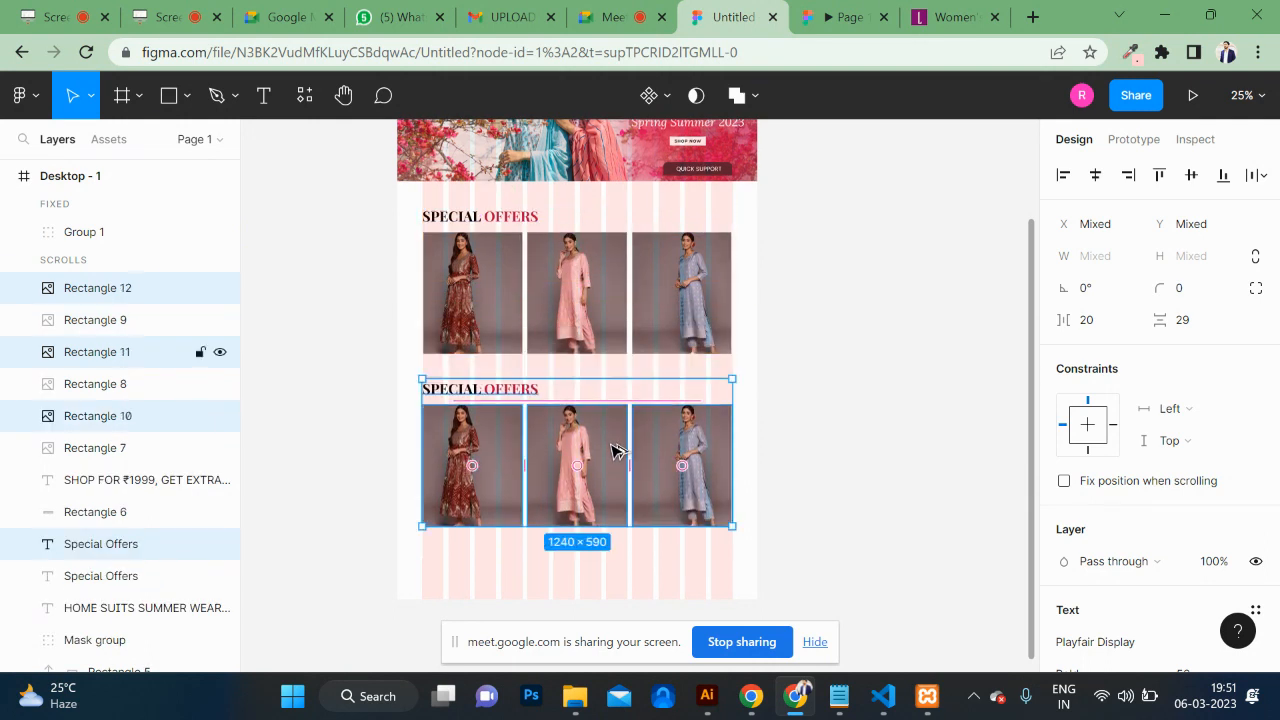
pyautogui.hotkey('ctrl', 'z')
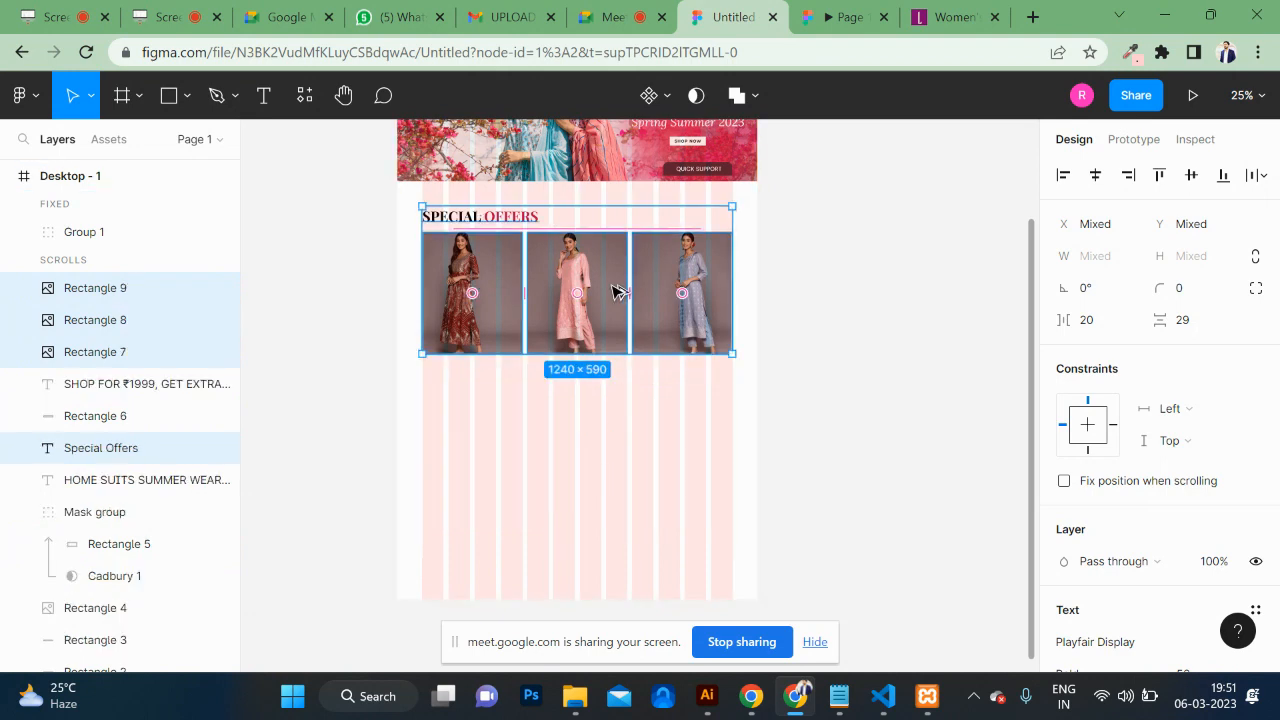
pyautogui.moveTo(611, 290); pyautogui.dragTo(621, 462)
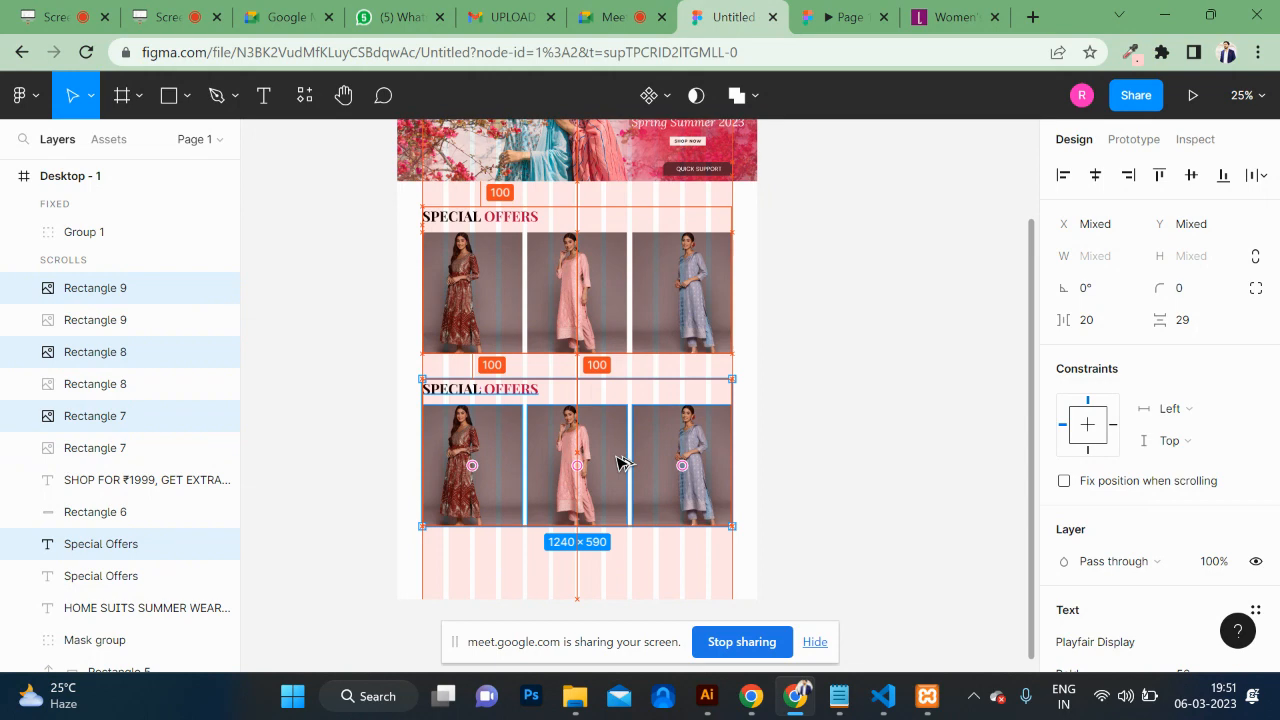
pyautogui.click(837, 460)
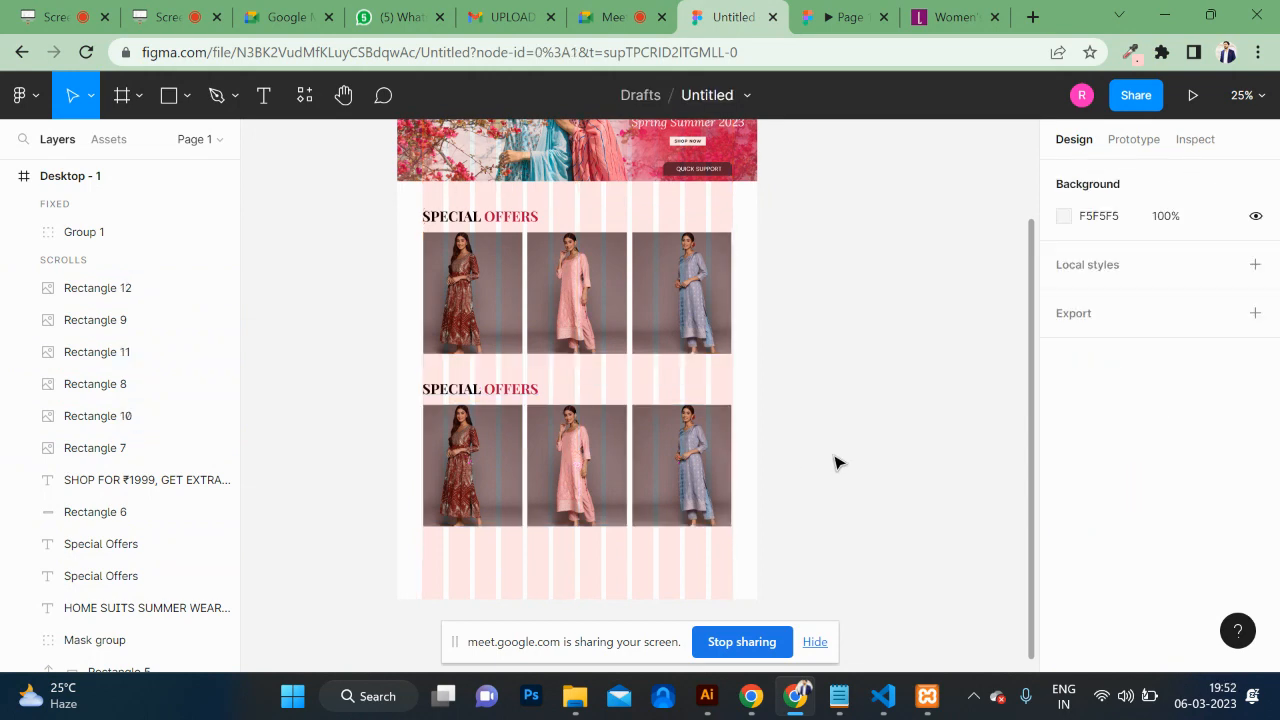
# Step: Change the copied heading's text to 'SHOP BY CATAGORY'
pyautogui.doubleClick(484, 392)
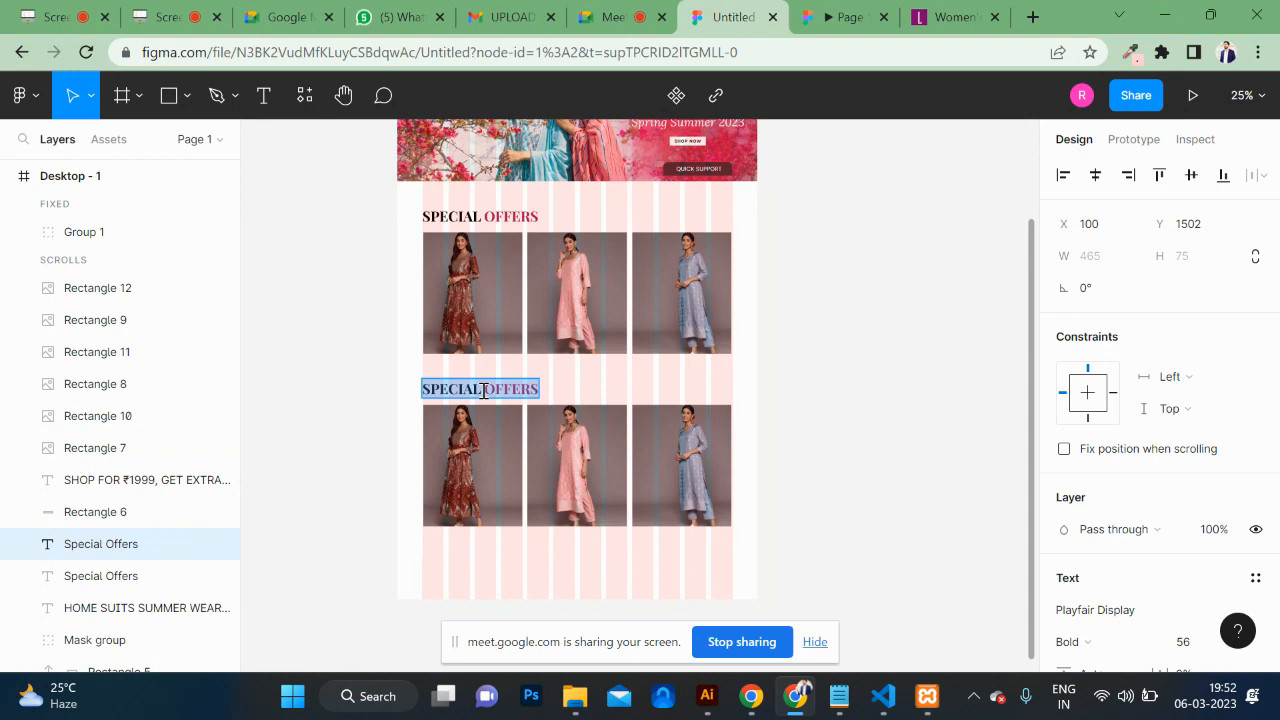
pyautogui.press('BackSpace')
pyautogui.write('shop')
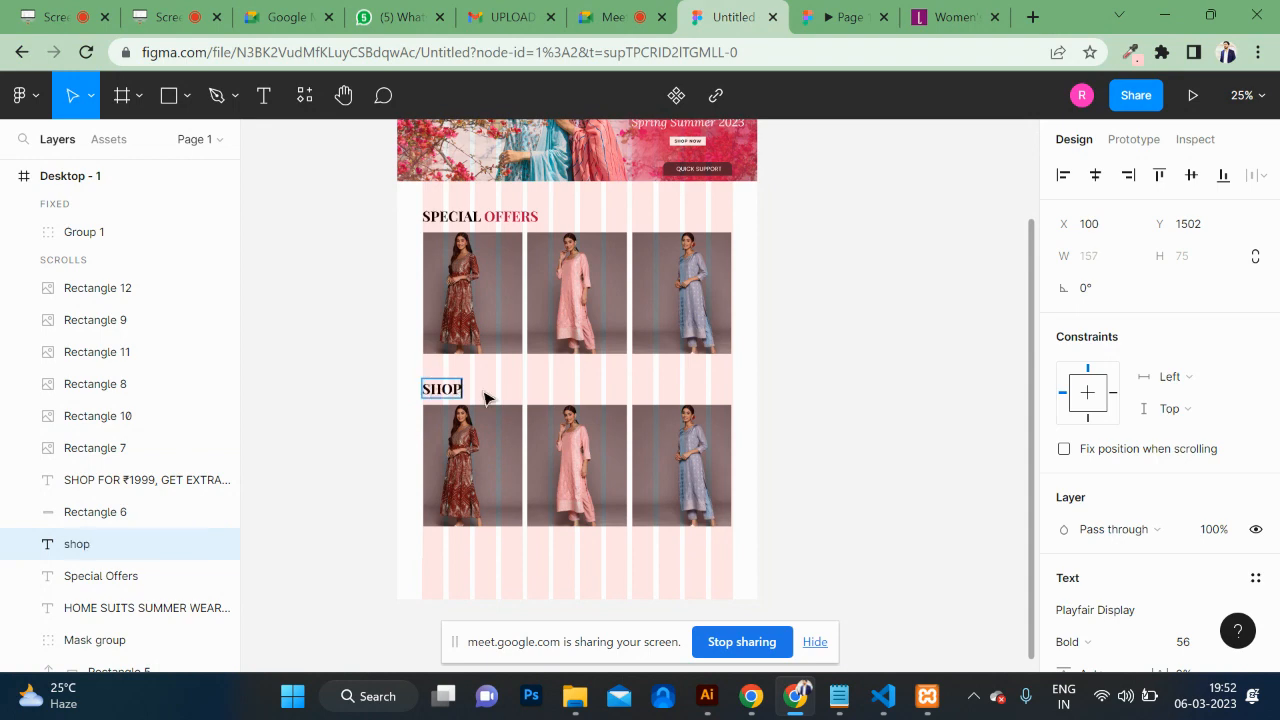
pyautogui.write(' by ca')
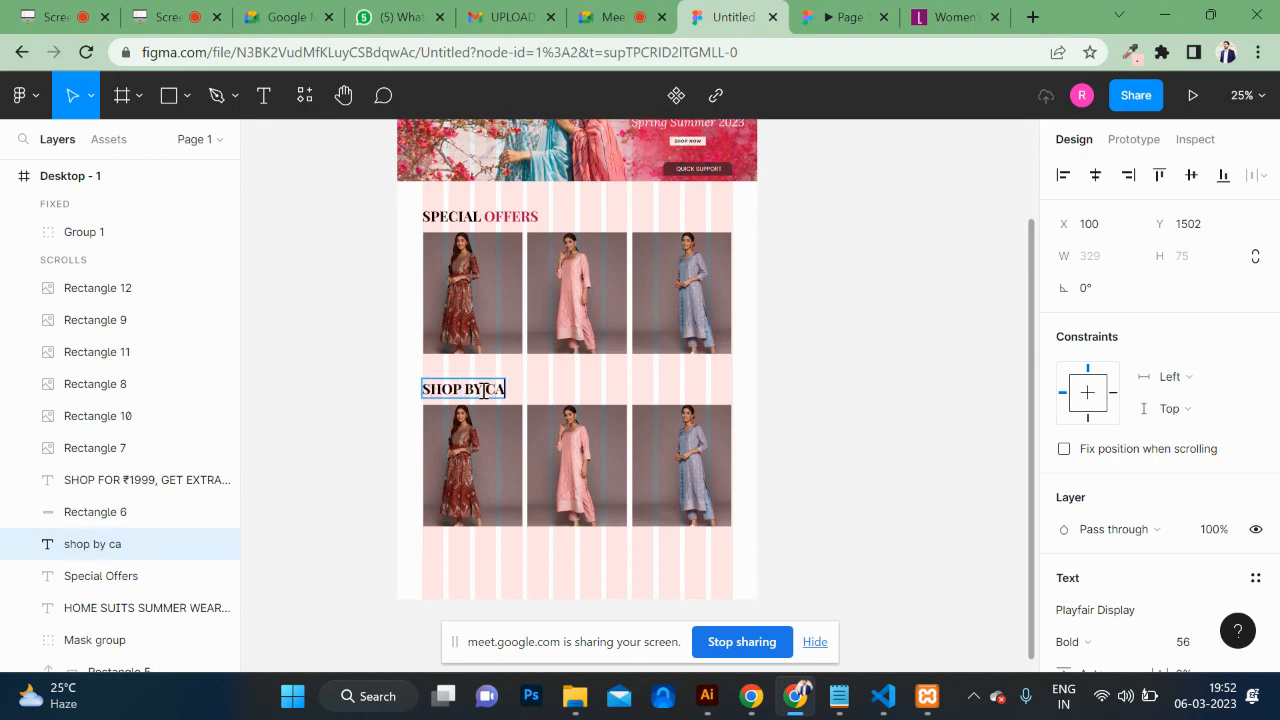
pyautogui.write('tagor')
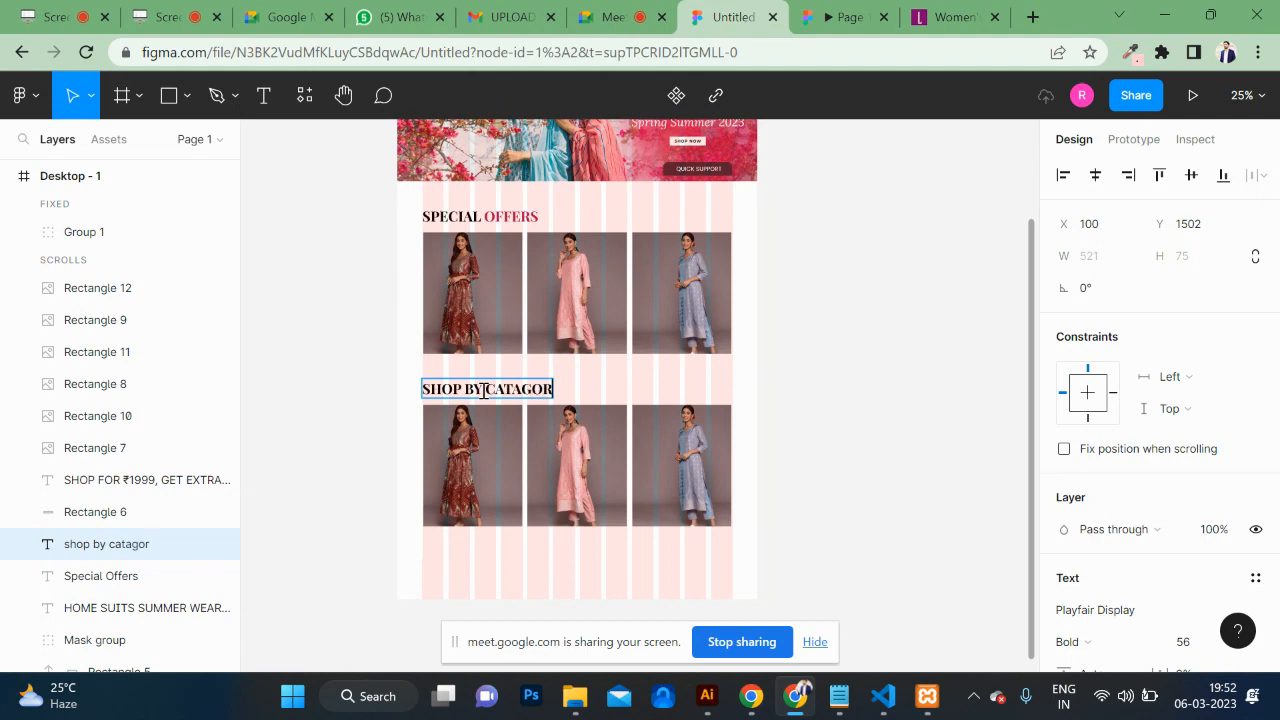
pyautogui.press('Escape')
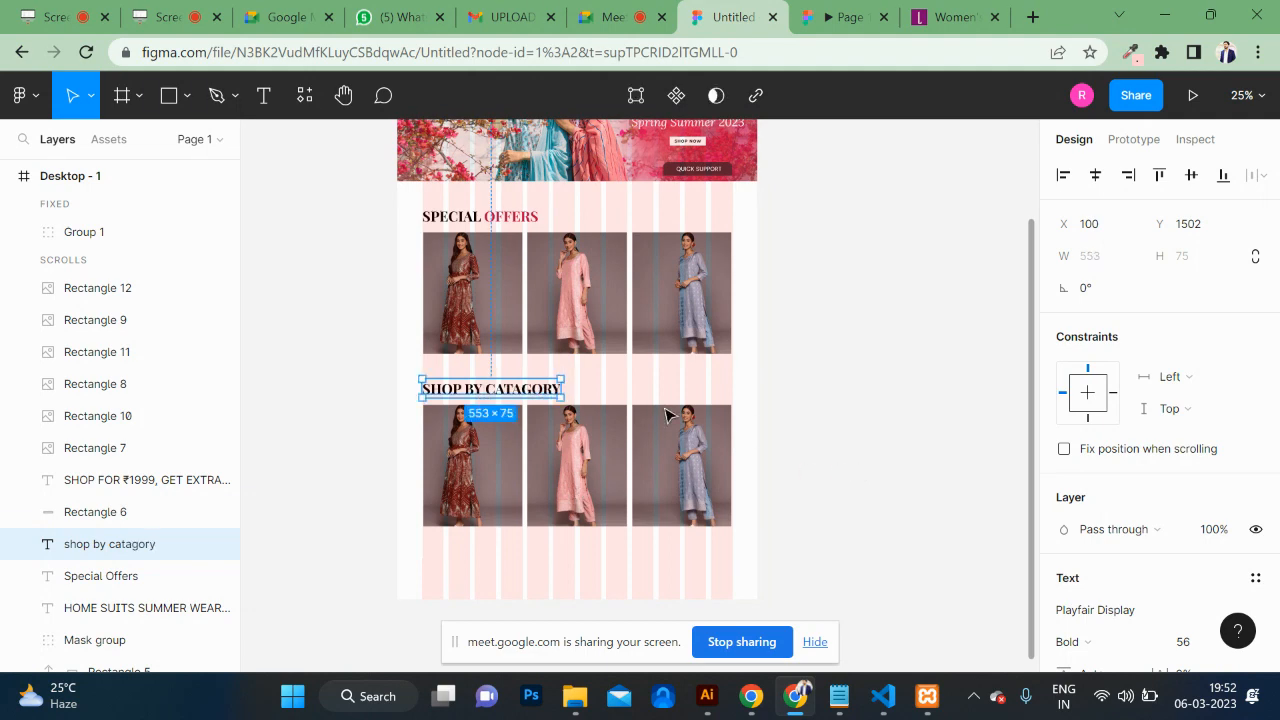
# Step: Colour the word CATAGORY crimson B0124D using the document colour
pyautogui.doubleClick(483, 399)
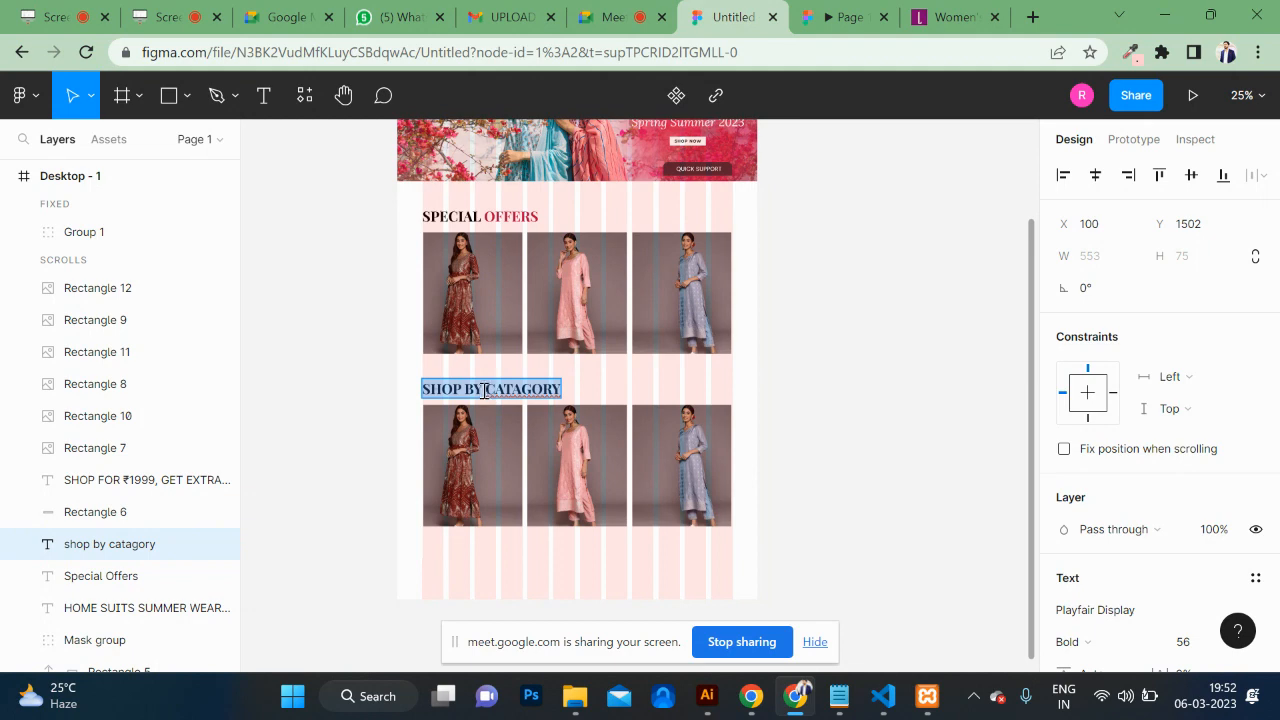
pyautogui.click(485, 390)
pyautogui.moveTo(487, 390); pyautogui.dragTo(771, 414)
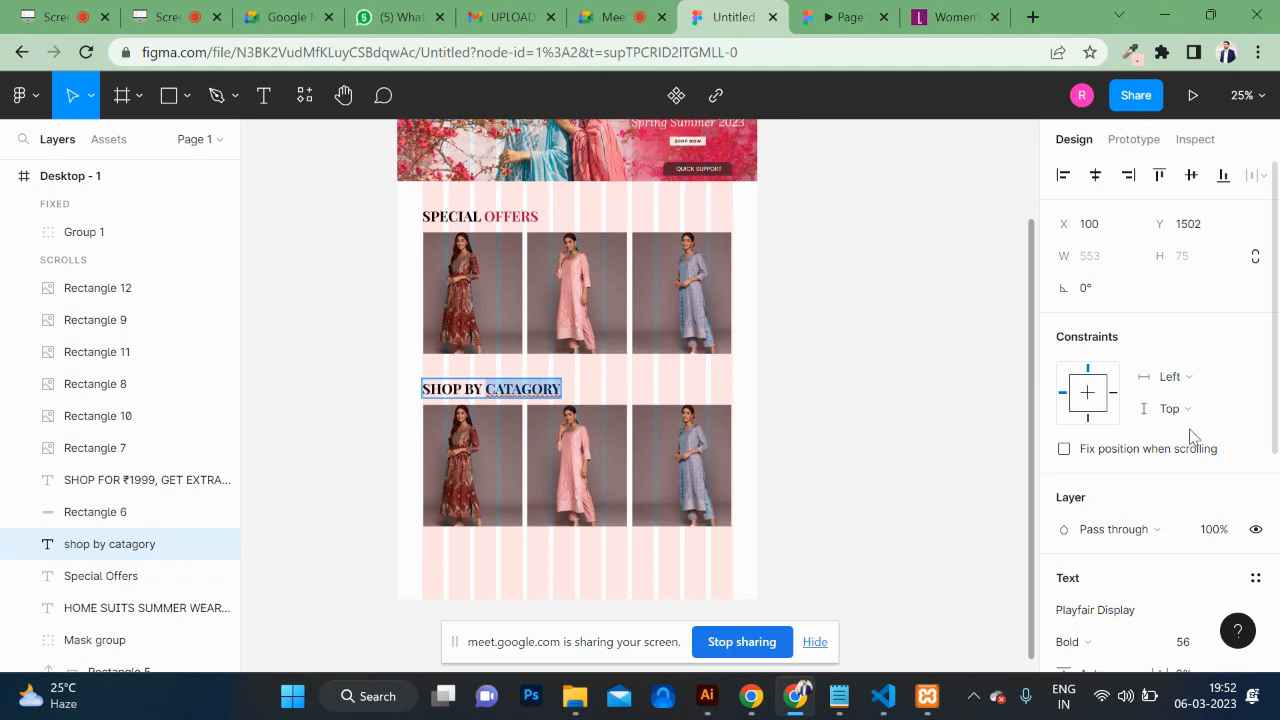
pyautogui.scroll(-3, 1088, 450)
pyautogui.click(1064, 507)
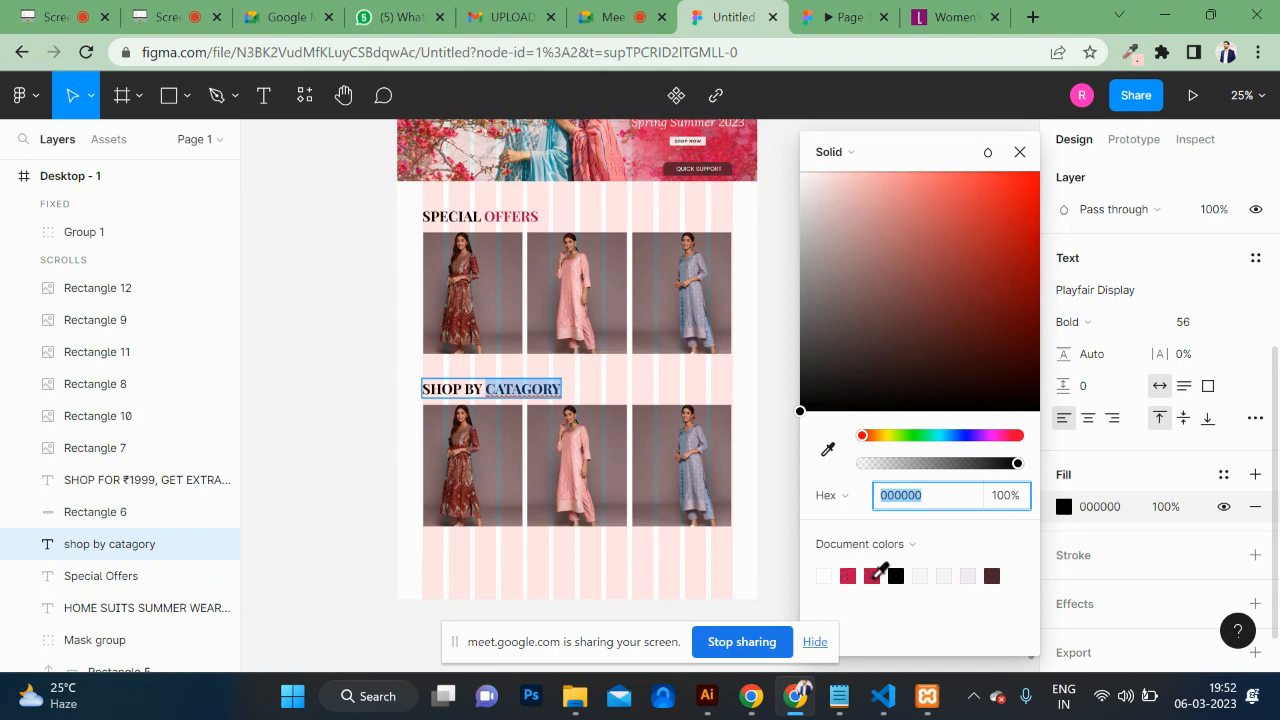
pyautogui.click(872, 576)
pyautogui.press('Escape')
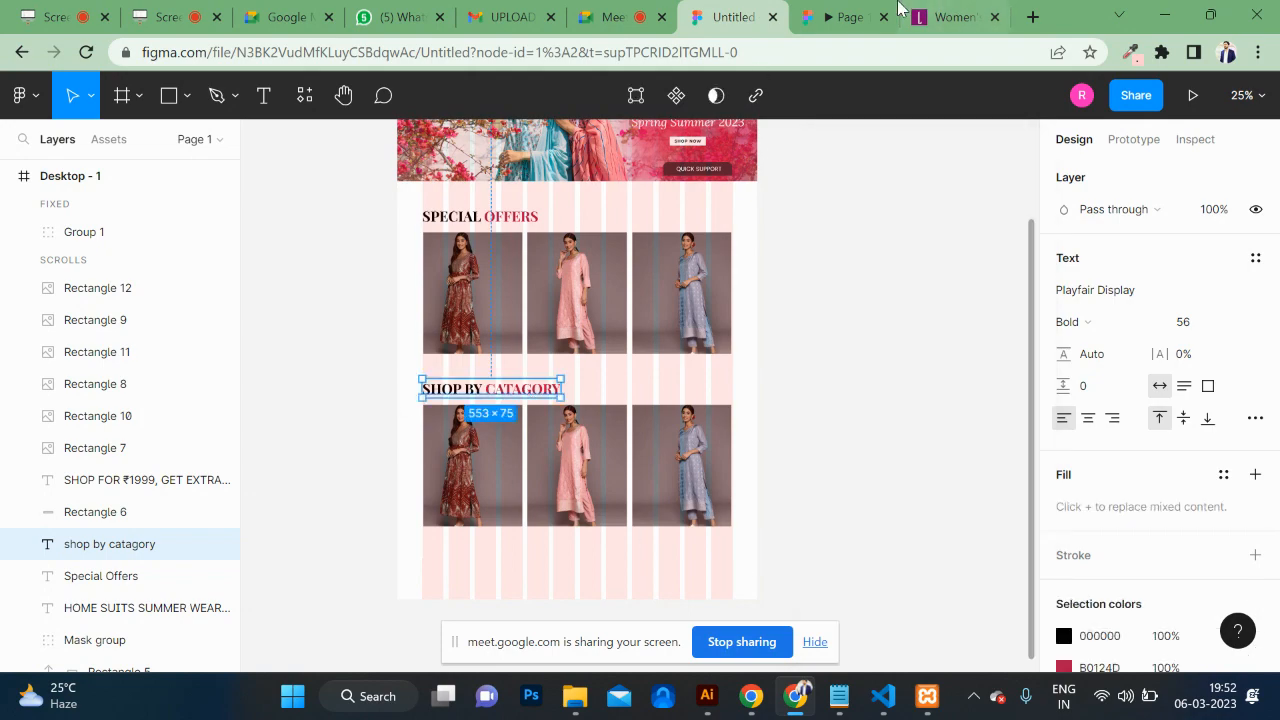
# Step: Check the new SHOP BY CATAGORY heading in the prototype preview
pyautogui.click(850, 17)
pyautogui.scroll(-10, 800, 360)
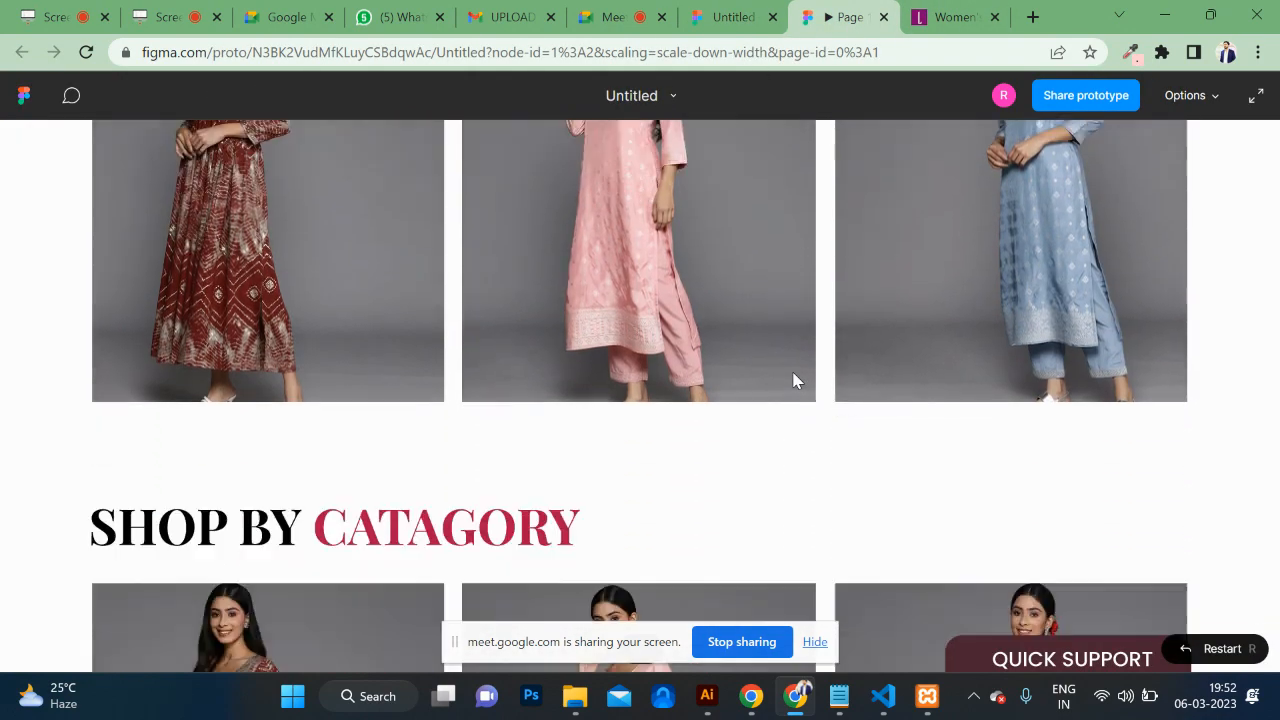
pyautogui.scroll(-3, 795, 380)
pyautogui.scroll(8, 795, 380)
pyautogui.scroll(-1, 795, 380)
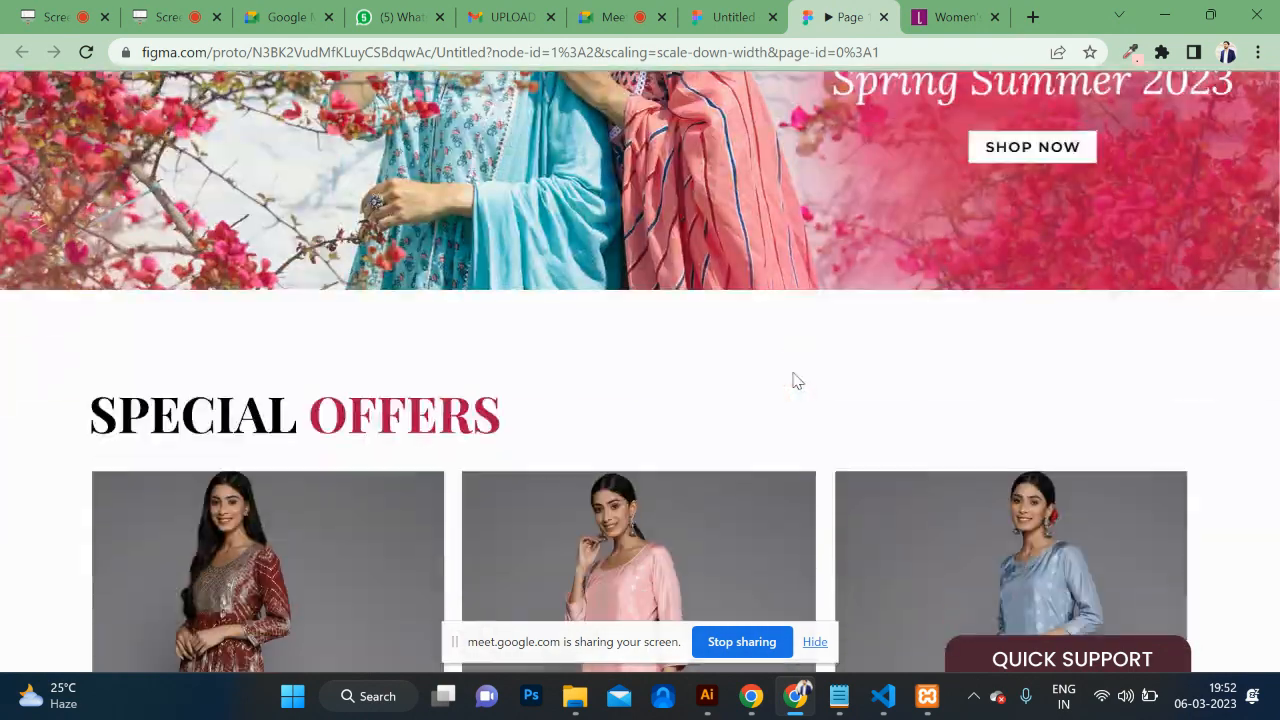
pyautogui.click(720, 18)
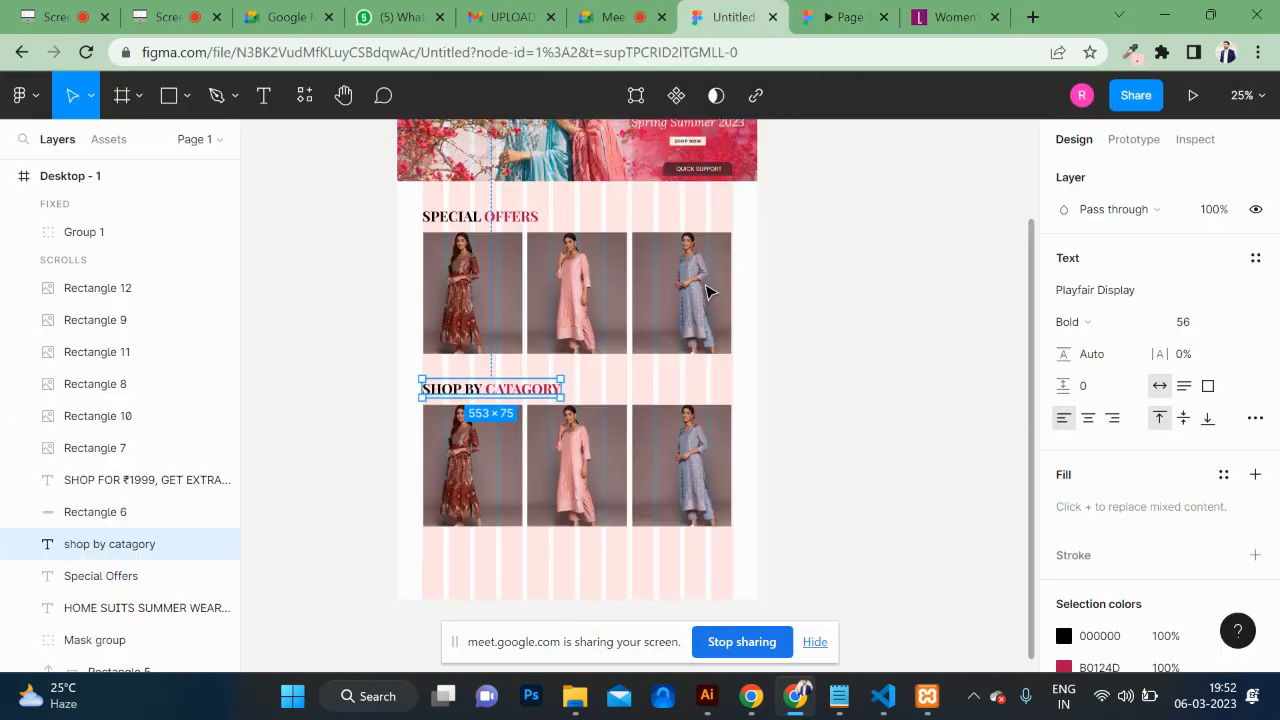
# Step: Shrink the SHOP BY CATAGORY heading and set SPECIAL OFFERS to font size 42
pyautogui.hotkey('ctrl', 'shift', ',')
pyautogui.hotkey('ctrl', 'shift', ',')
pyautogui.hotkey('ctrl', 'shift', ',')
pyautogui.hotkey('ctrl', 'shift', ',')
pyautogui.hotkey('ctrl', 'shift', ',')
pyautogui.hotkey('ctrl', 'shift', ',')
pyautogui.hotkey('ctrl', 'shift', ',')
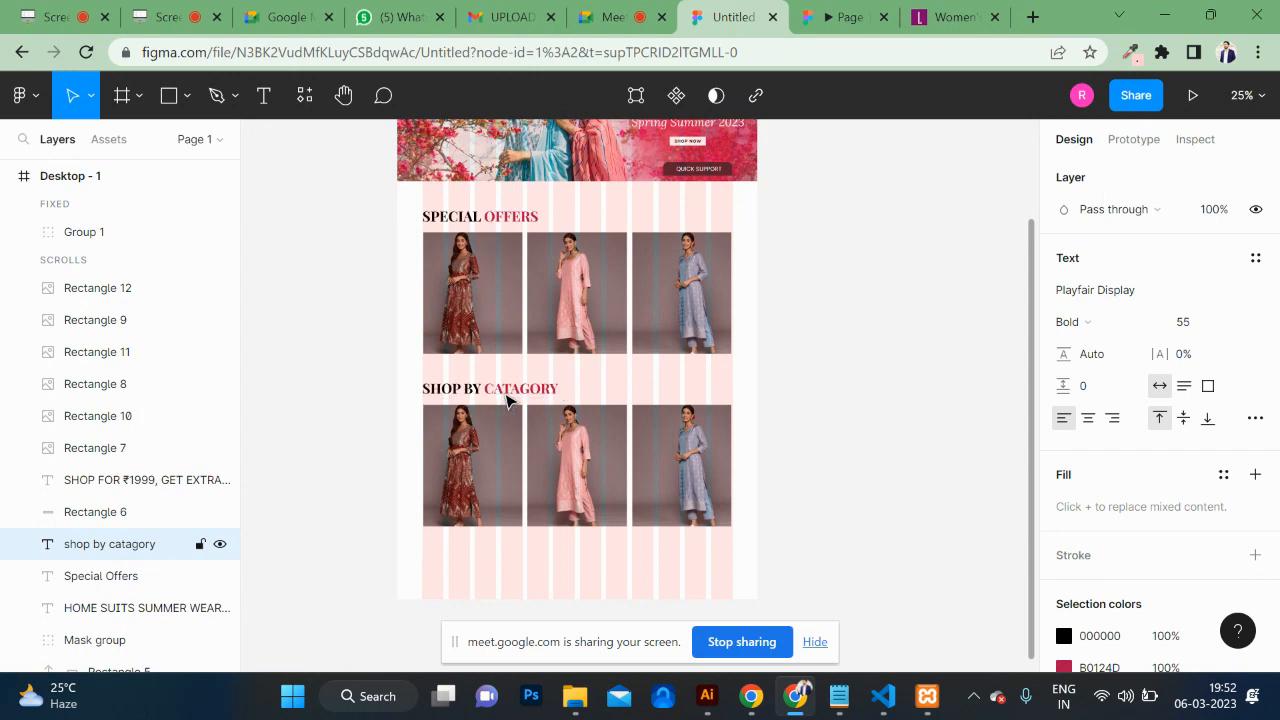
pyautogui.hotkey('ctrl', 'shift', ',')
pyautogui.hotkey('ctrl', 'shift', ',')
pyautogui.hotkey('ctrl', 'shift', ',')
pyautogui.hotkey('ctrl', 'shift', ',')
pyautogui.hotkey('ctrl', 'shift', ',')
pyautogui.hotkey('ctrl', 'shift', ',')
pyautogui.hotkey('ctrl', 'shift', ',')
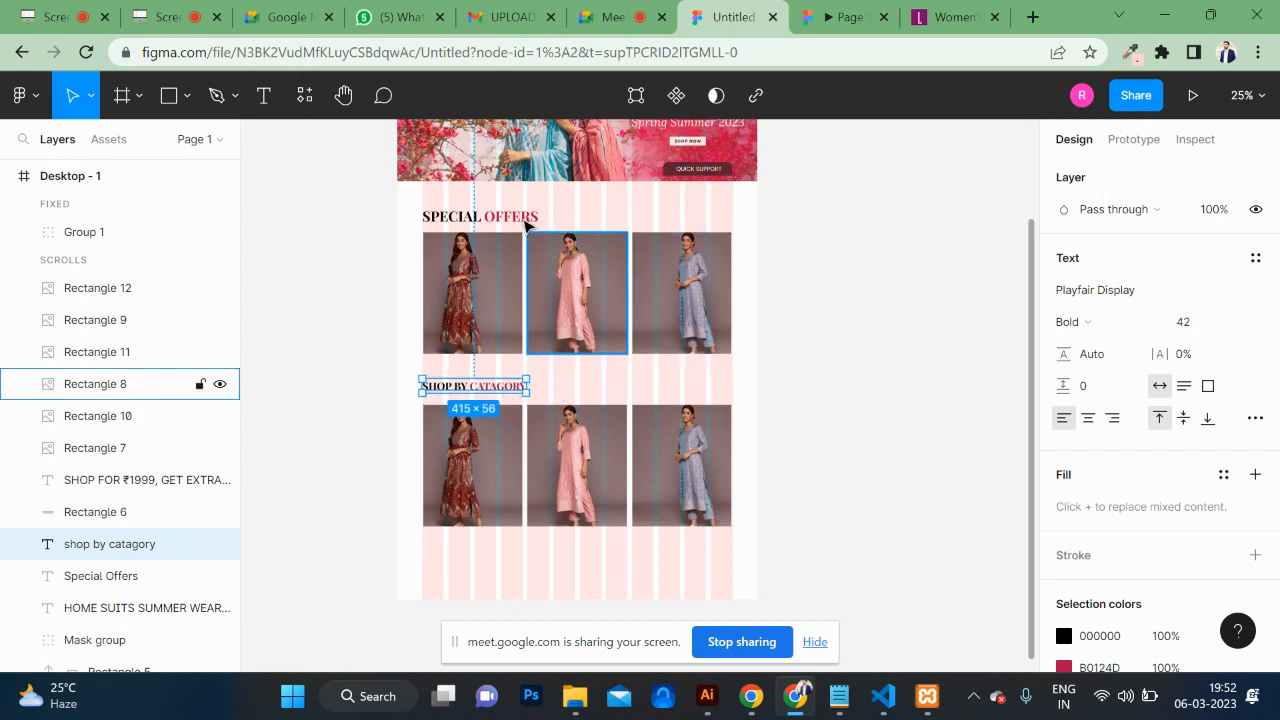
pyautogui.click(503, 222)
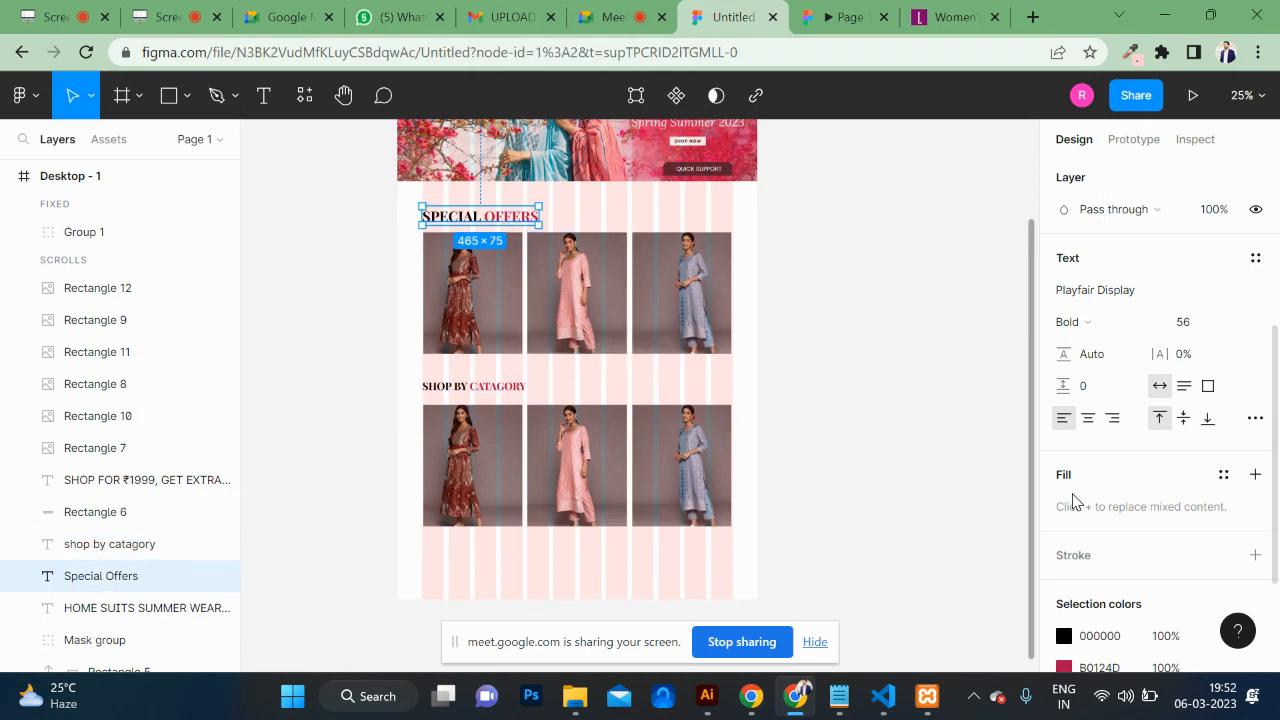
pyautogui.click(495, 387)
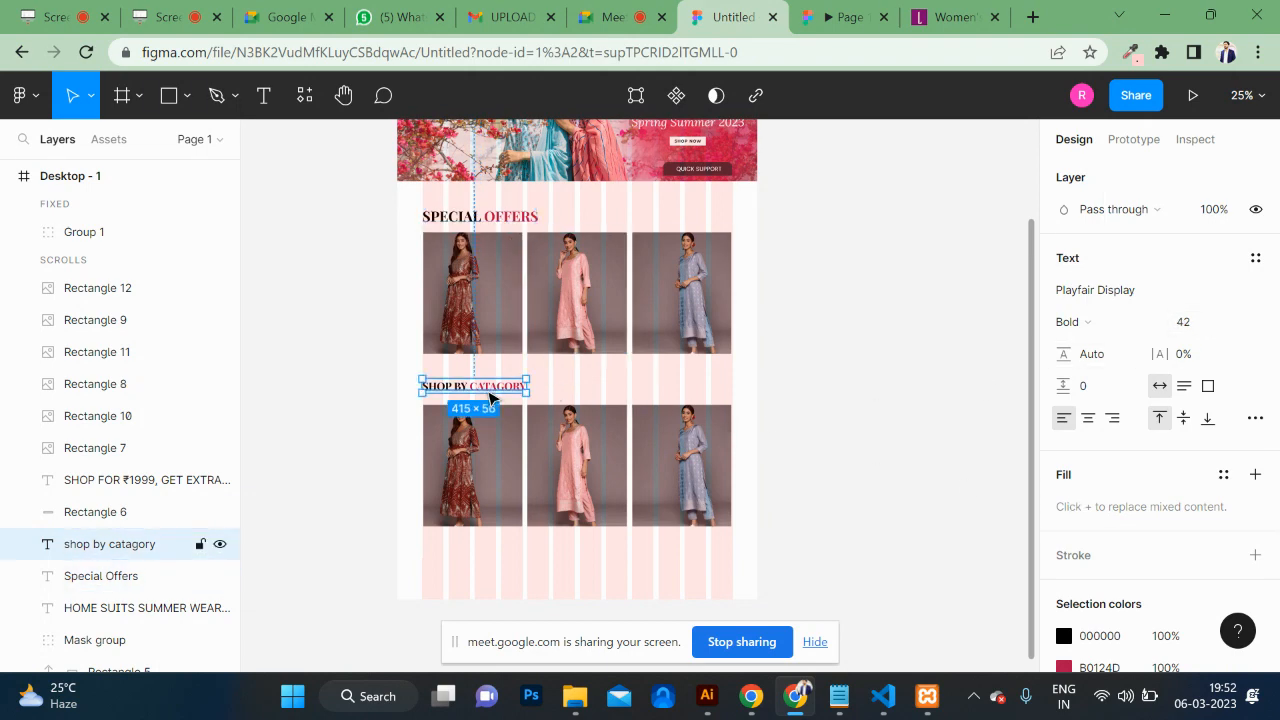
pyautogui.click(505, 214)
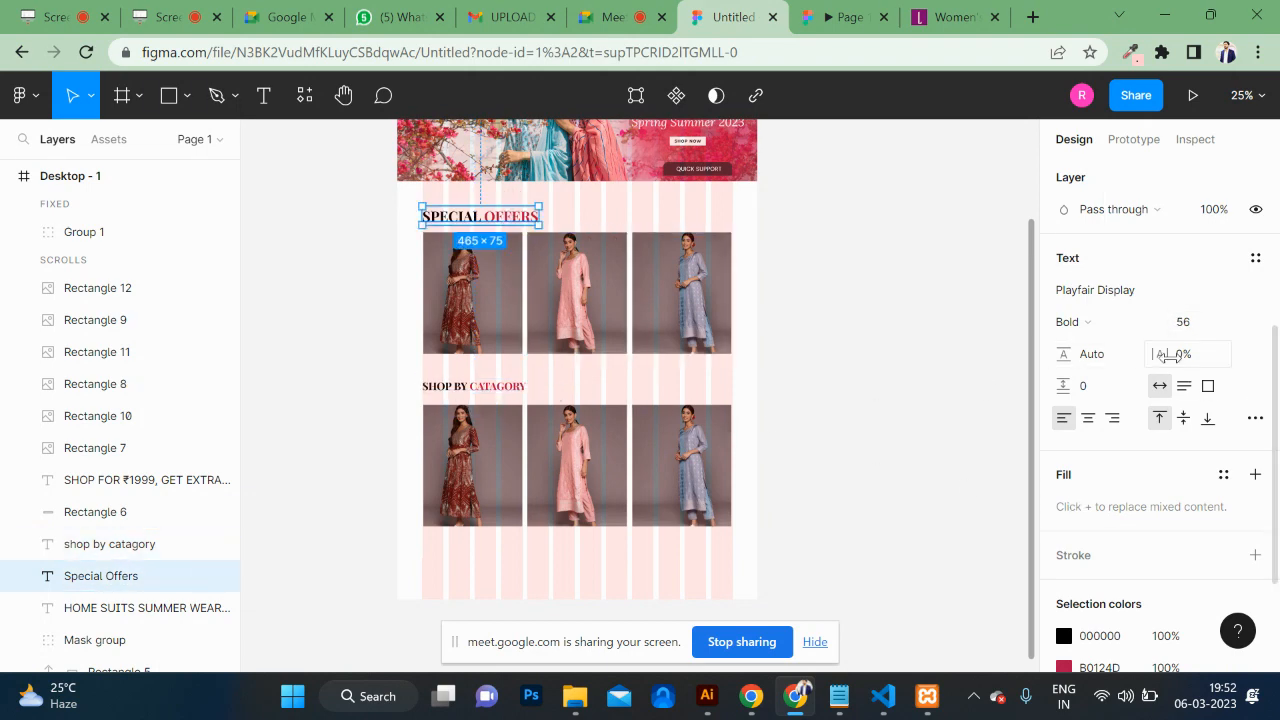
pyautogui.click(1198, 328)
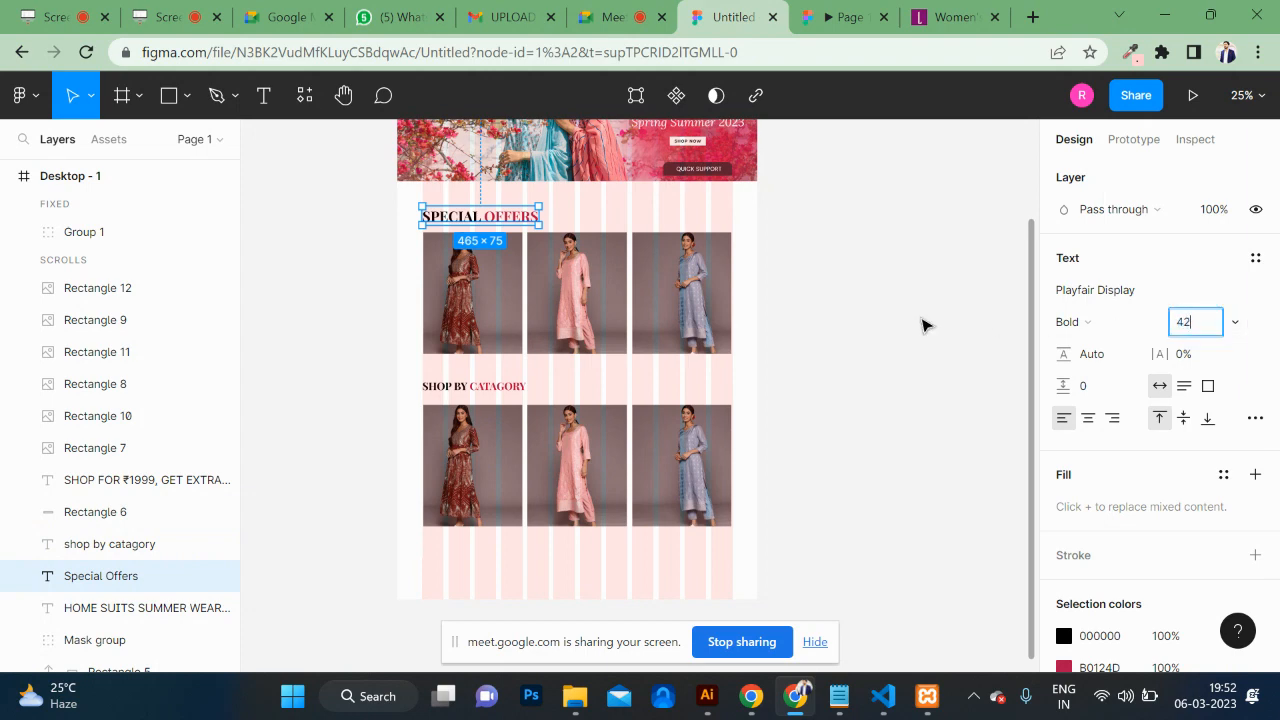
pyautogui.press('Return')
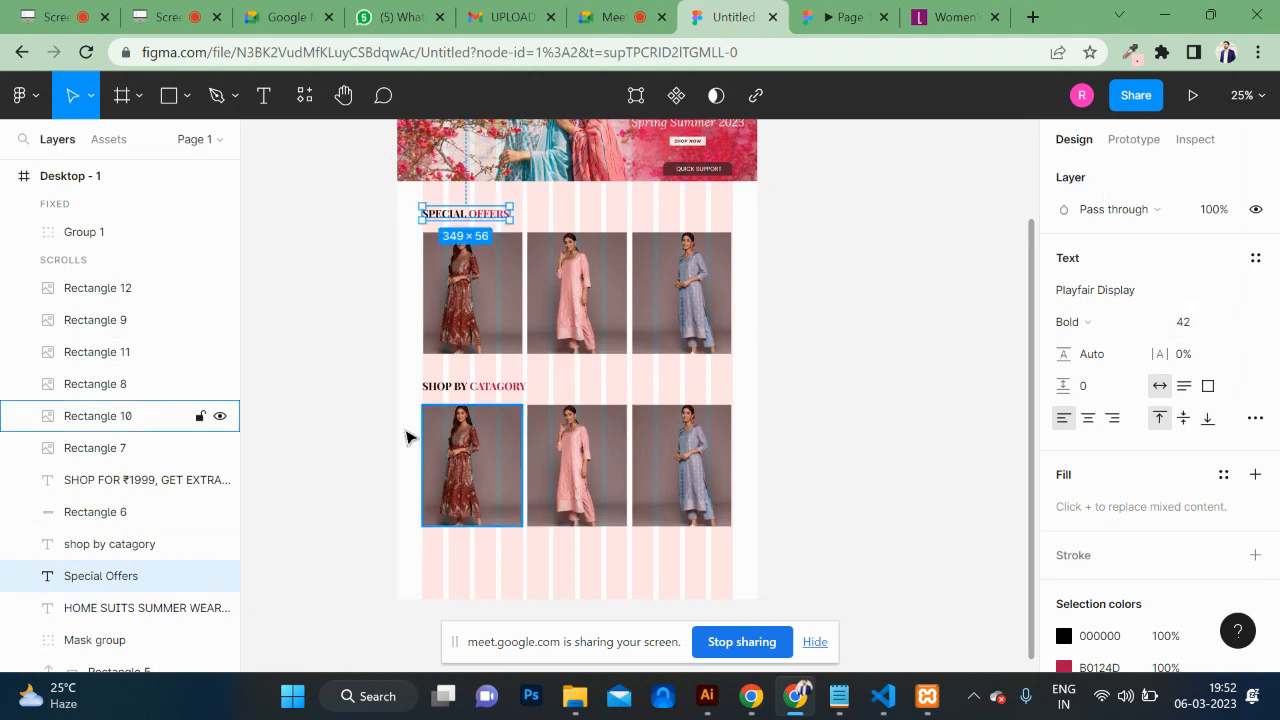
# Step: Review the updated headings in the prototype preview
pyautogui.click(361, 430)
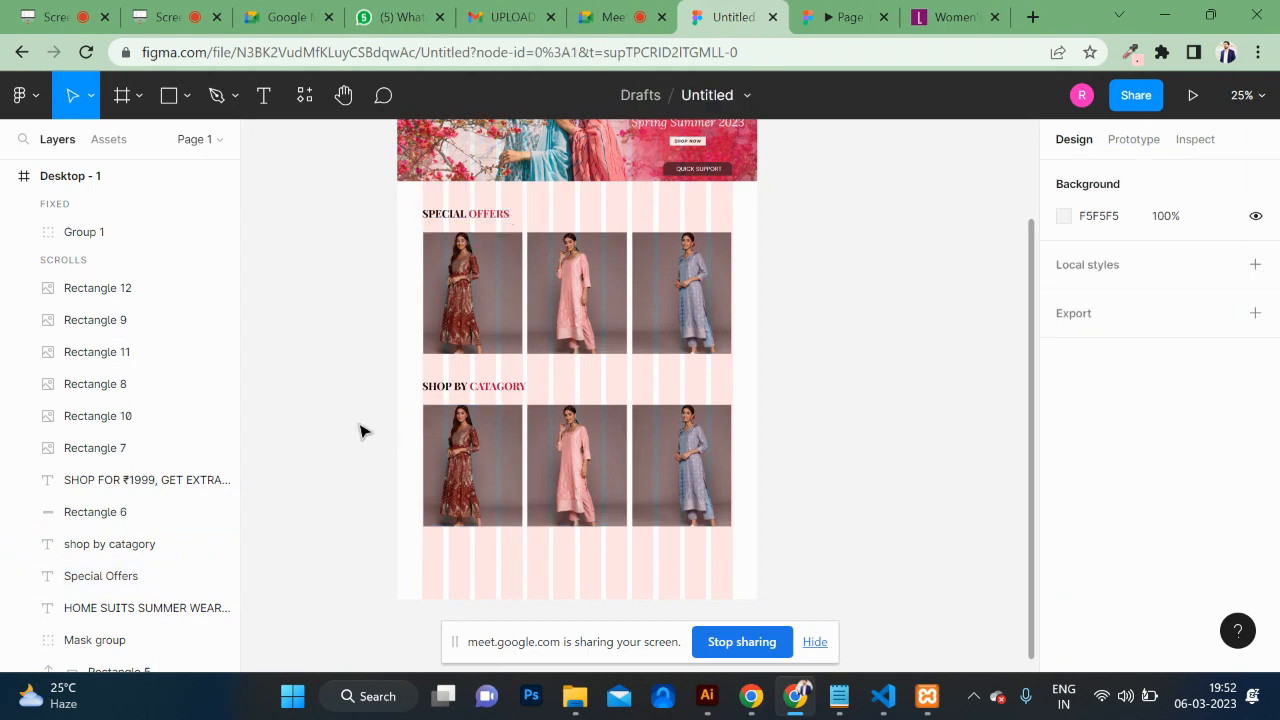
pyautogui.click(805, 17)
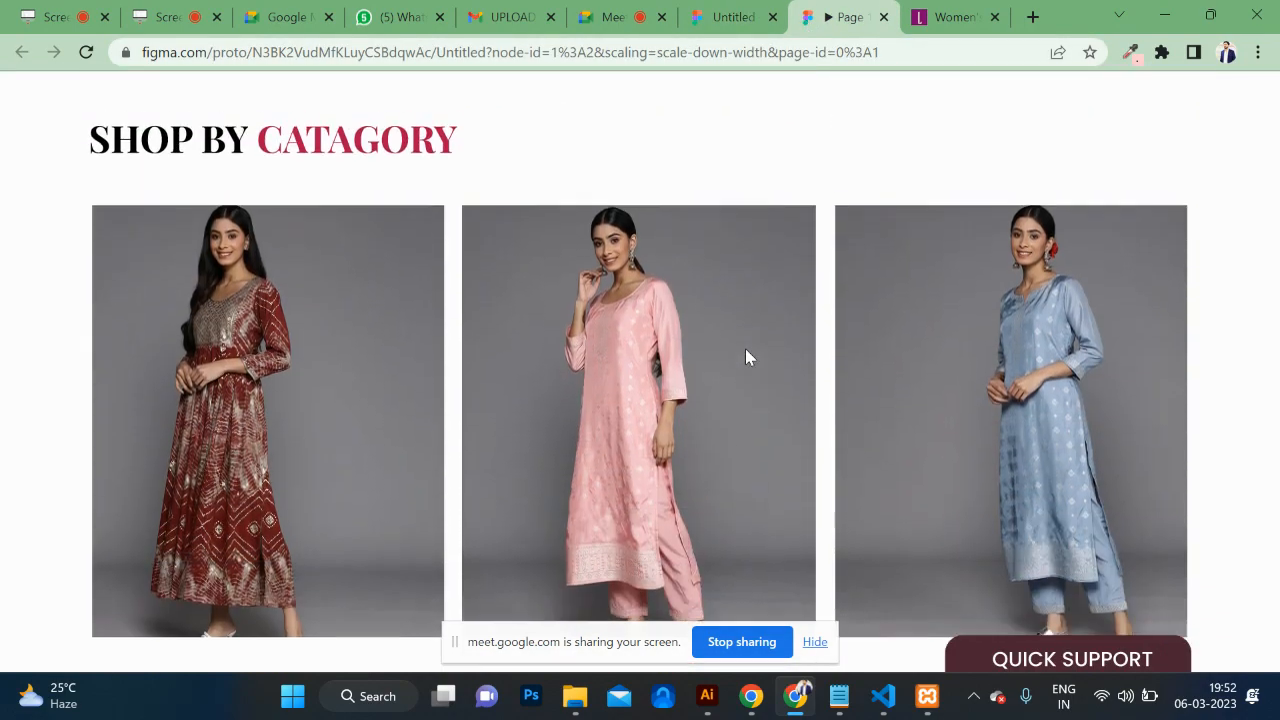
pyautogui.scroll(-5, 750, 357)
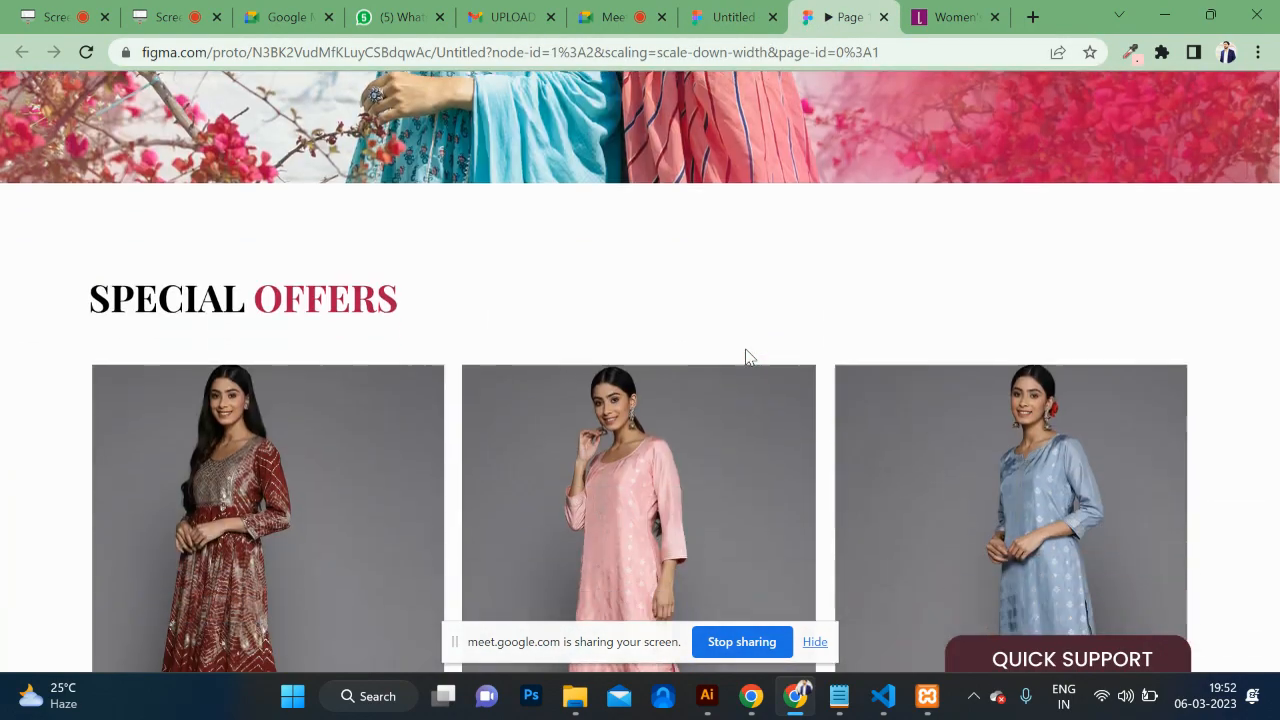
pyautogui.click(715, 27)
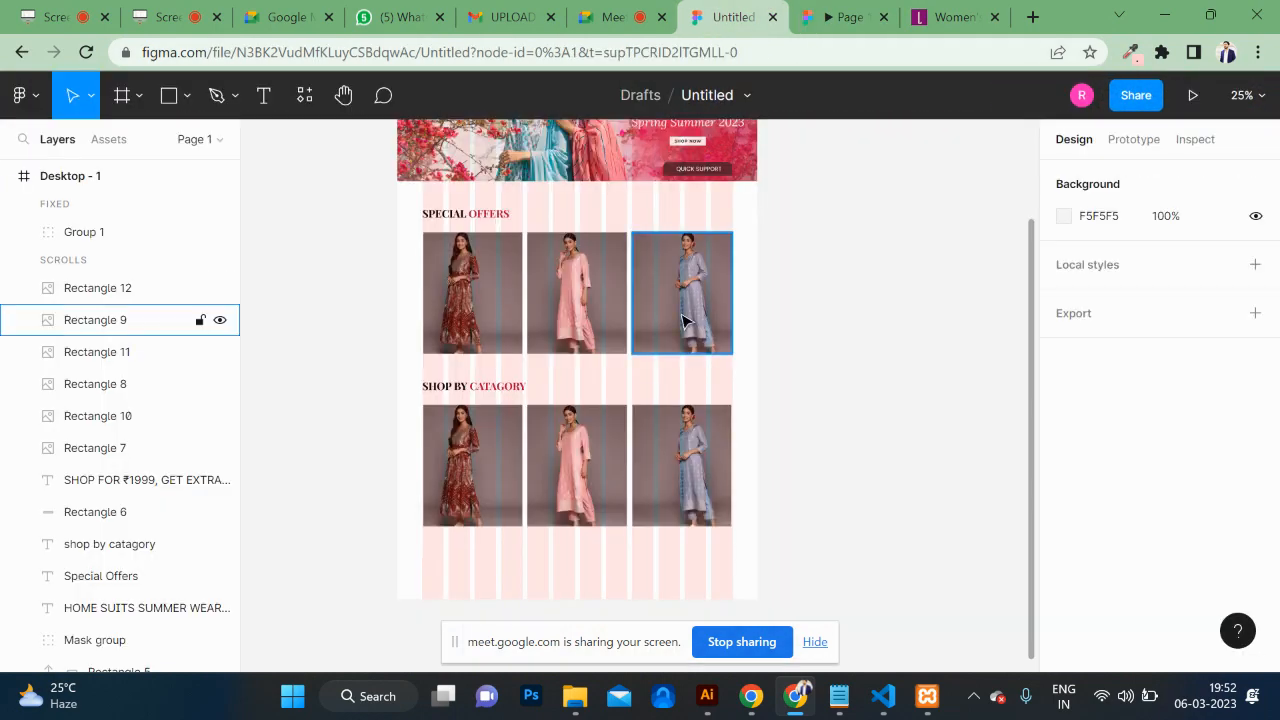
pyautogui.scroll(5, 683, 320)
pyautogui.scroll(-2, 683, 320)
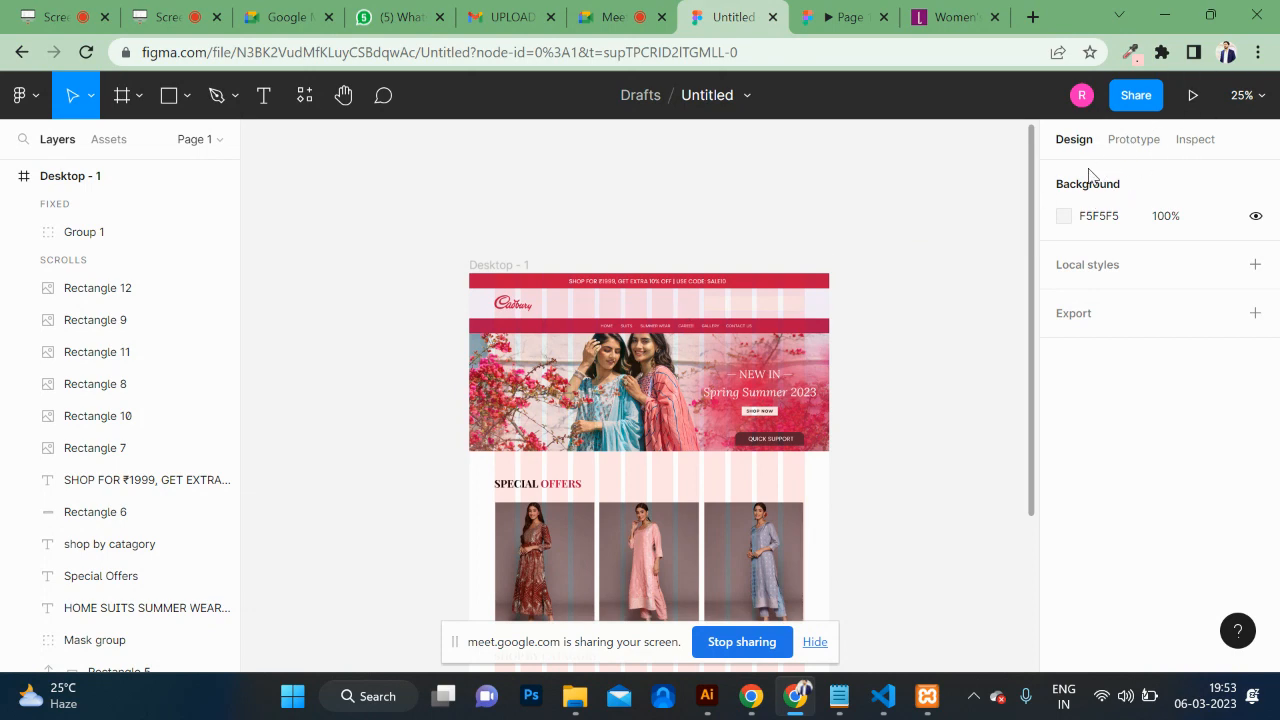
# Step: Copy the share link for the Desktop - 1 frame
pyautogui.click(727, 283)
pyautogui.click(502, 267)
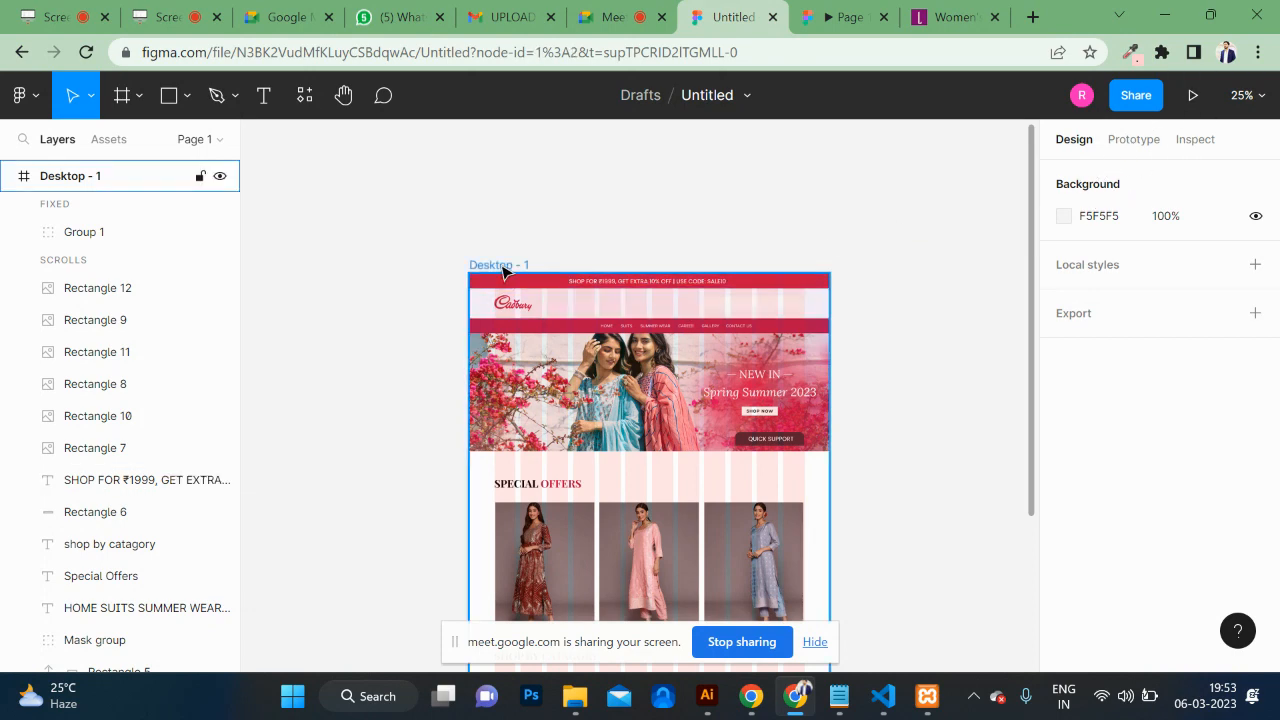
pyautogui.click(503, 270)
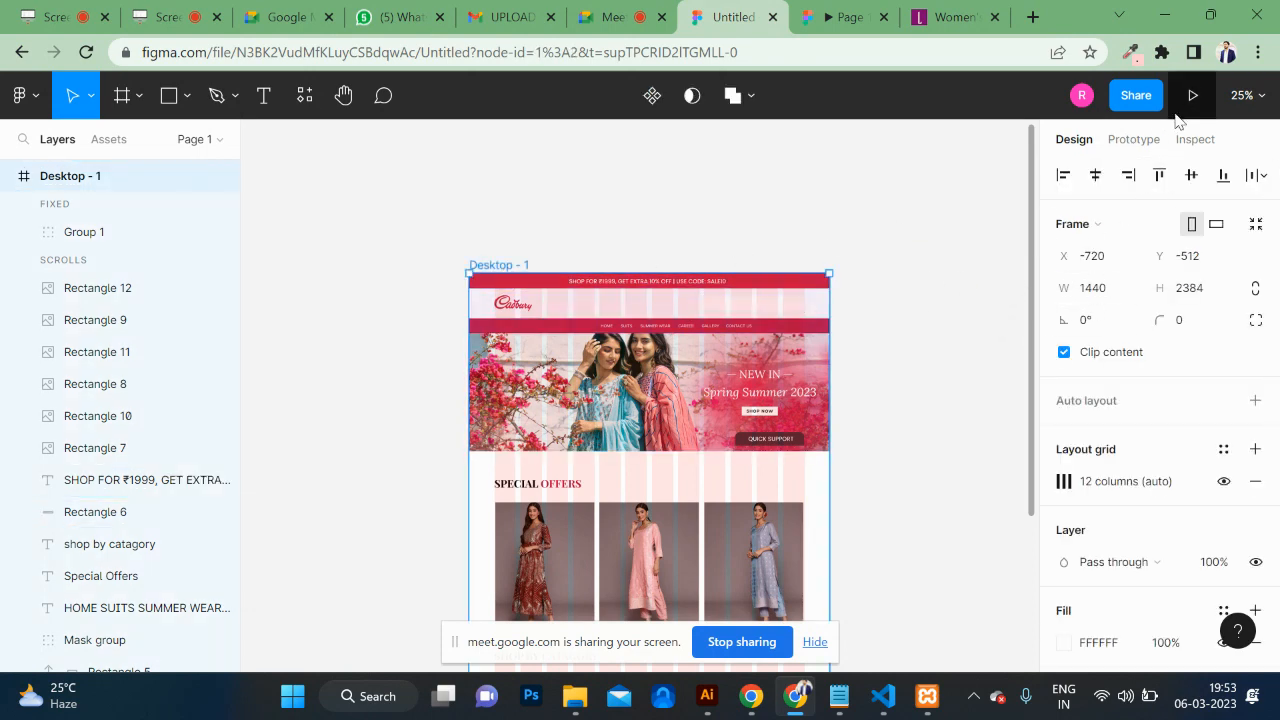
pyautogui.click(1136, 95)
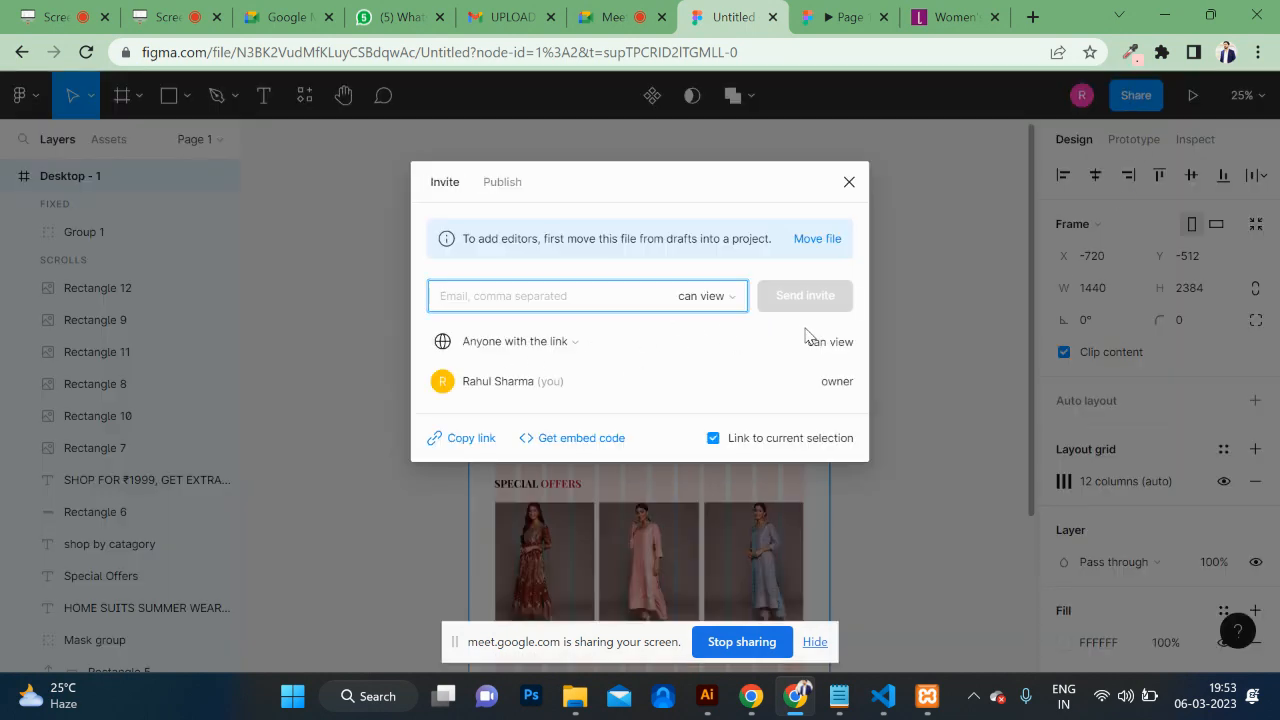
pyautogui.click(460, 444)
# Step: Open the copied link in an incognito window and scroll the view-only design
pyautogui.hotkey('ctrl', 'shift', 'n')
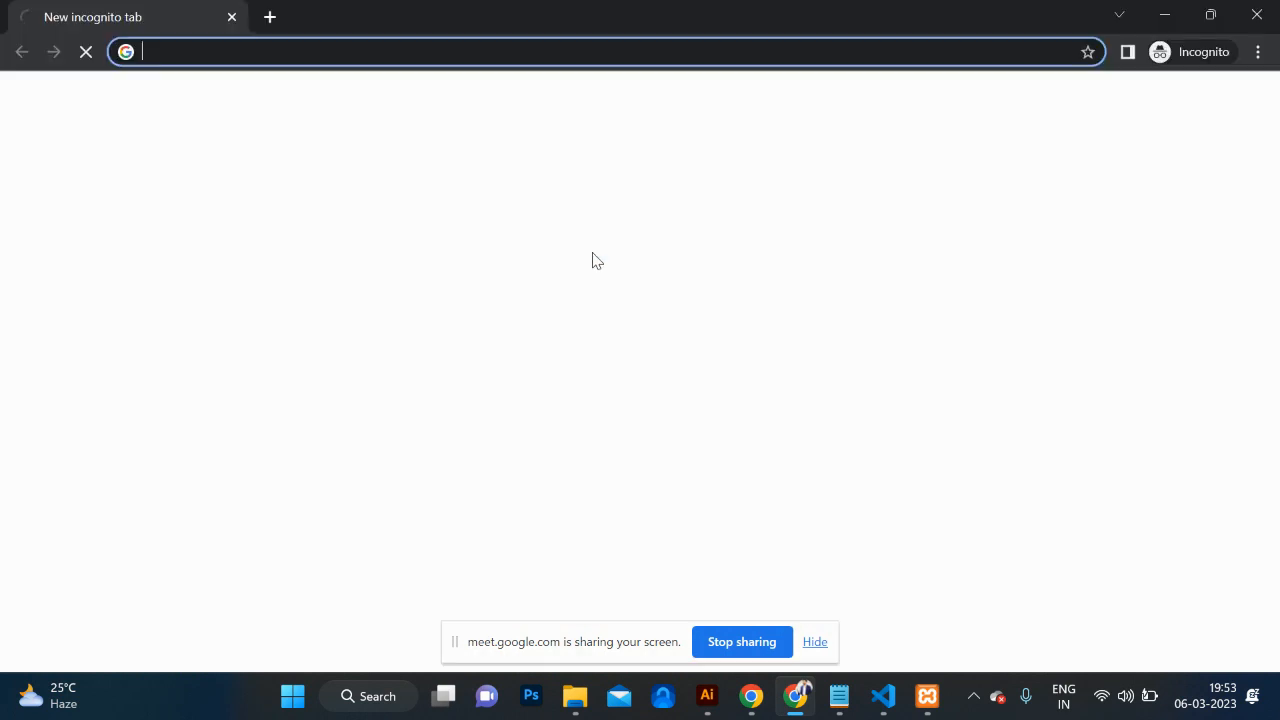
pyautogui.press('Return')
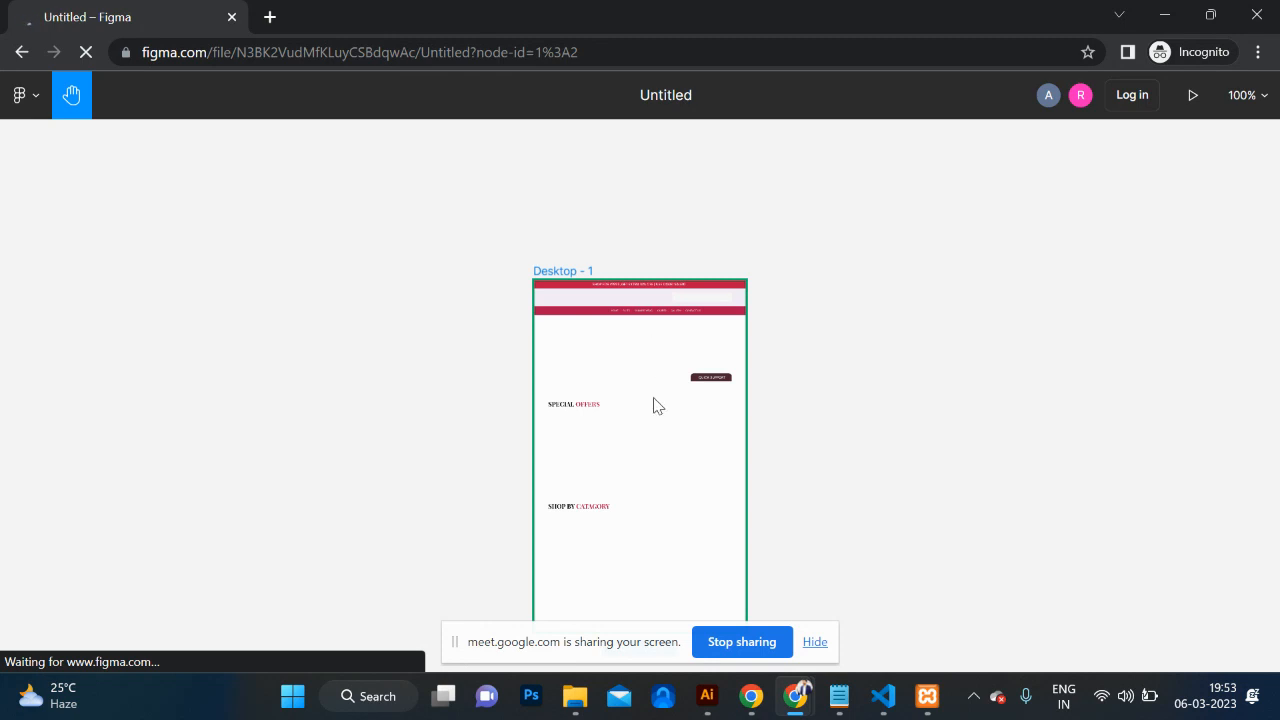
pyautogui.keyDown('ctrl'); pyautogui.scroll(5, 654, 402); pyautogui.keyUp('ctrl')
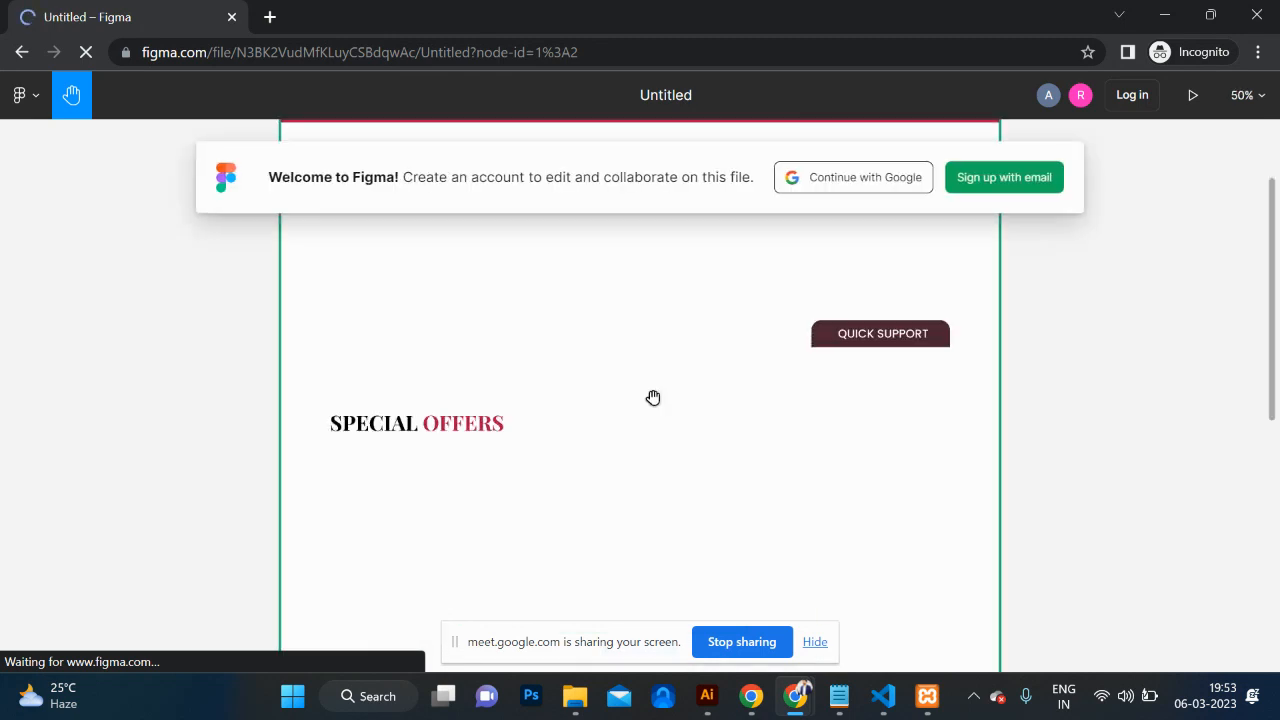
pyautogui.scroll(1, 653, 398)
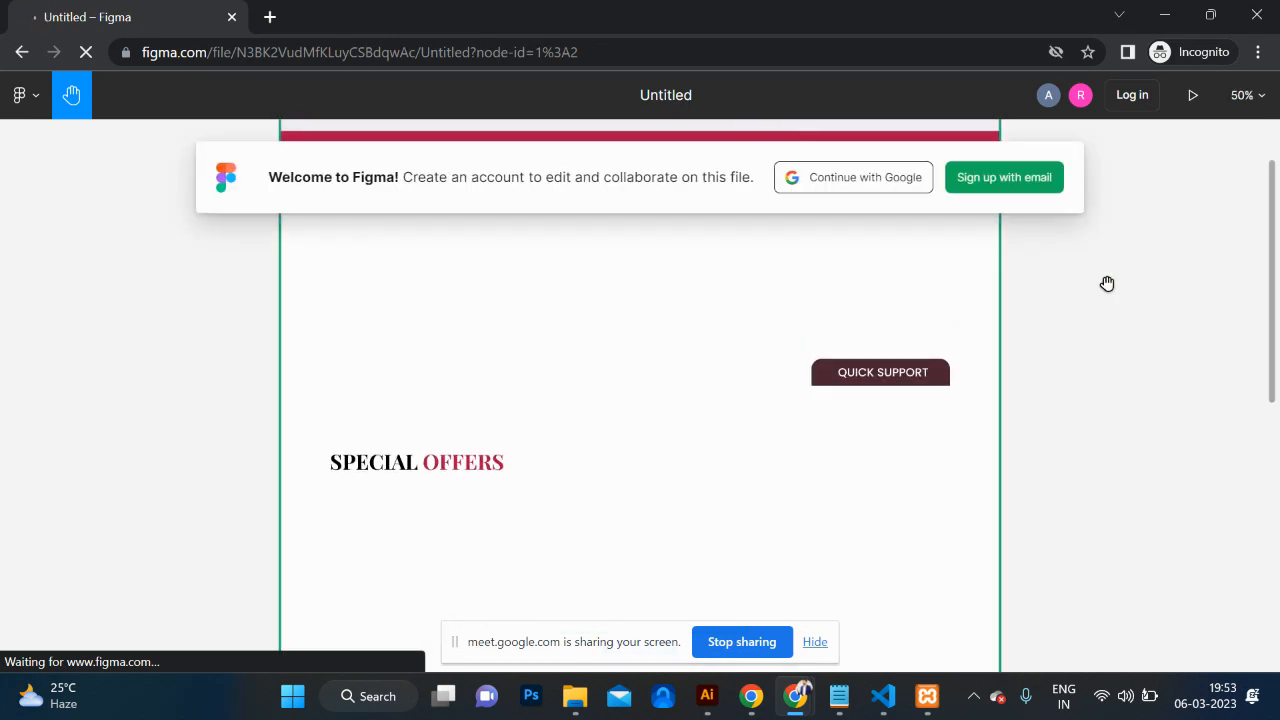
pyautogui.scroll(-3, 765, 423)
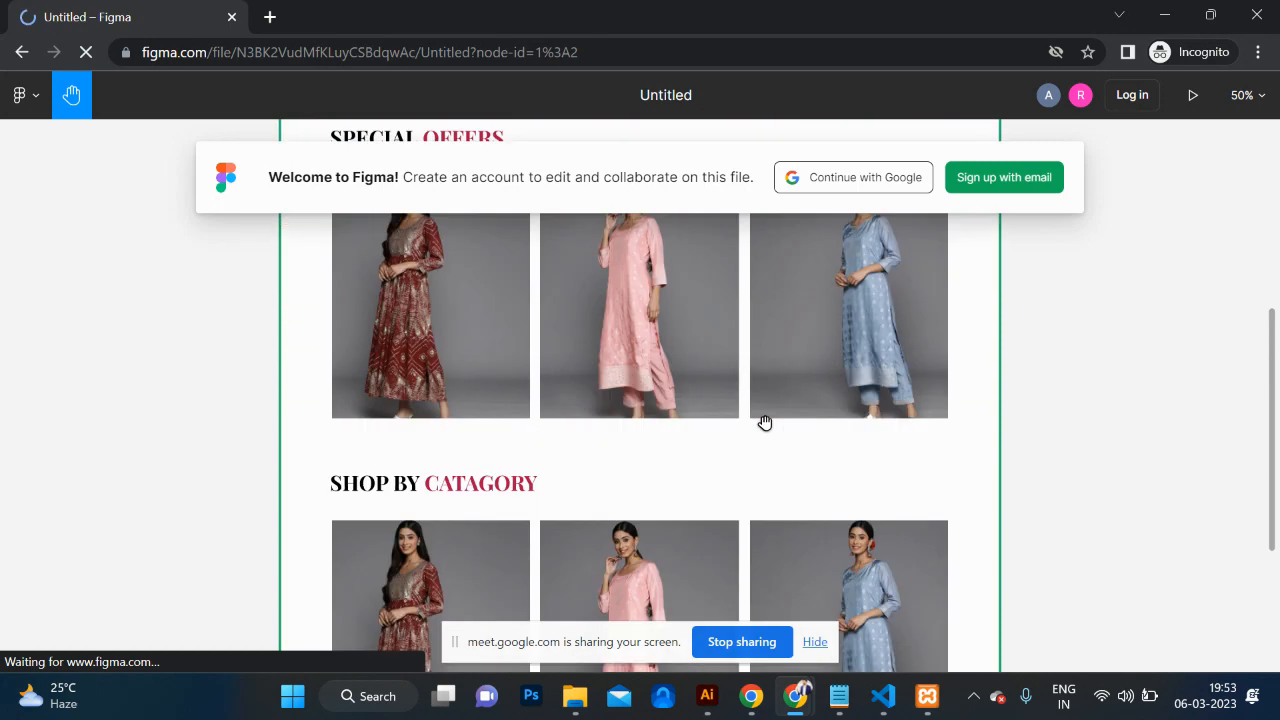
pyautogui.scroll(8, 765, 423)
pyautogui.scroll(-6, 765, 423)
pyautogui.scroll(-5, 765, 423)
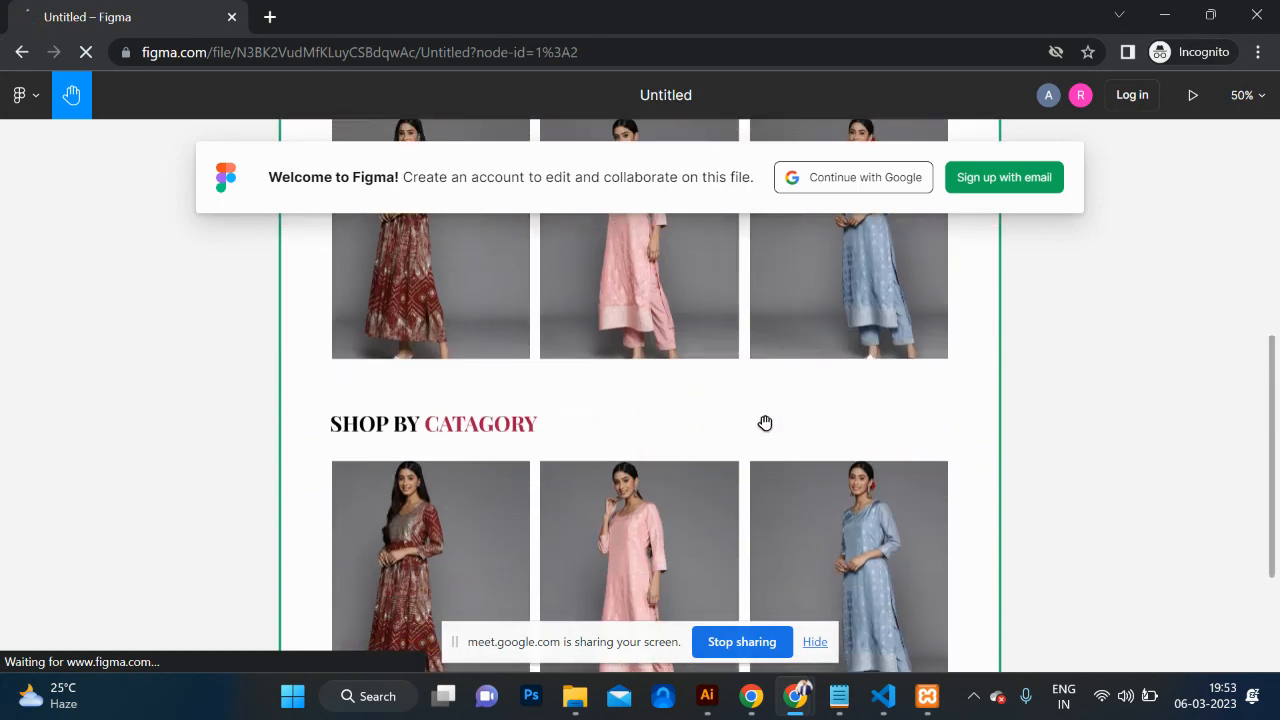
pyautogui.scroll(6, 765, 423)
pyautogui.scroll(-1, 765, 423)
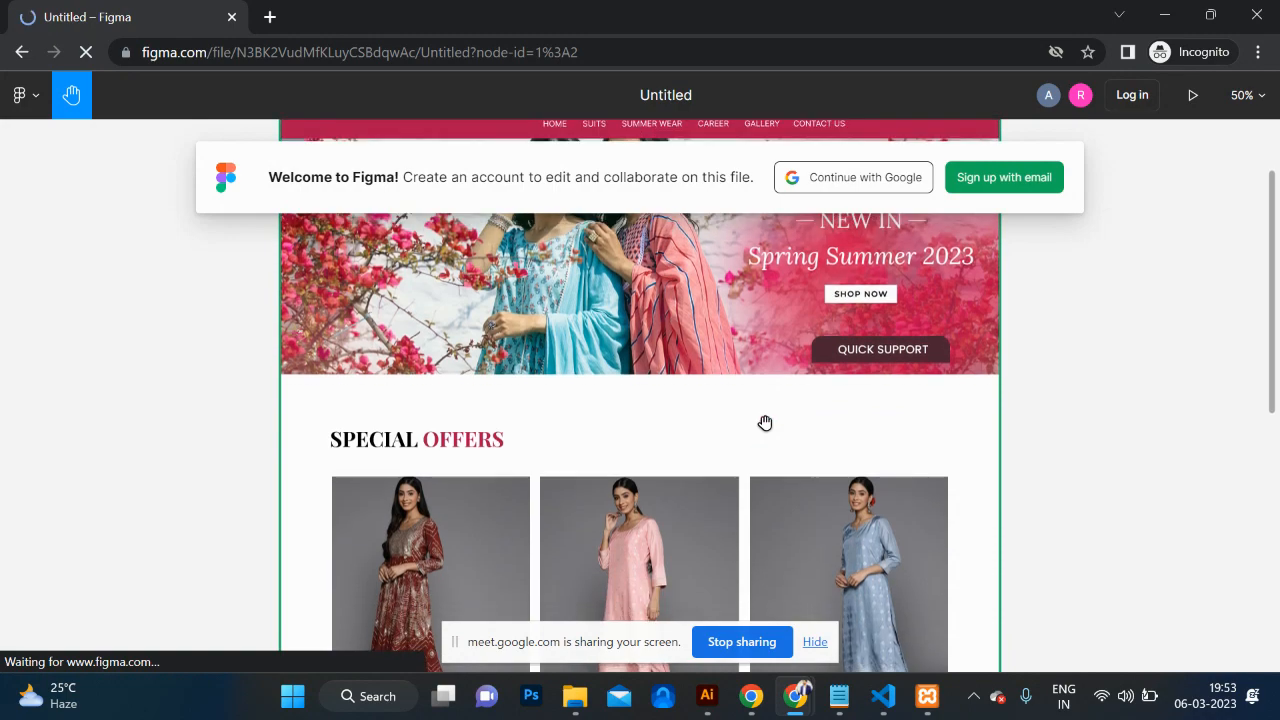
pyautogui.hotkey('alt', 'Tab')
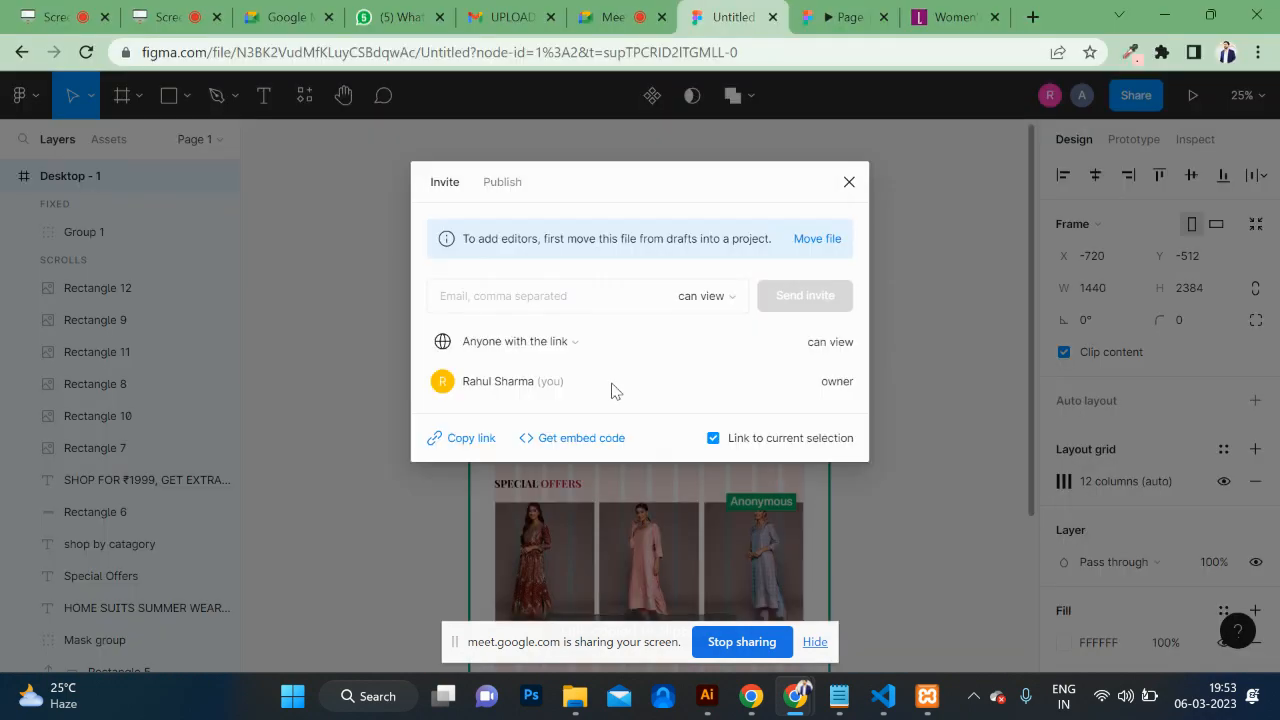
# Step: Swap the red-dress image into the middle Special Offers slot
pyautogui.click(848, 179)
pyautogui.scroll(-3, 820, 463)
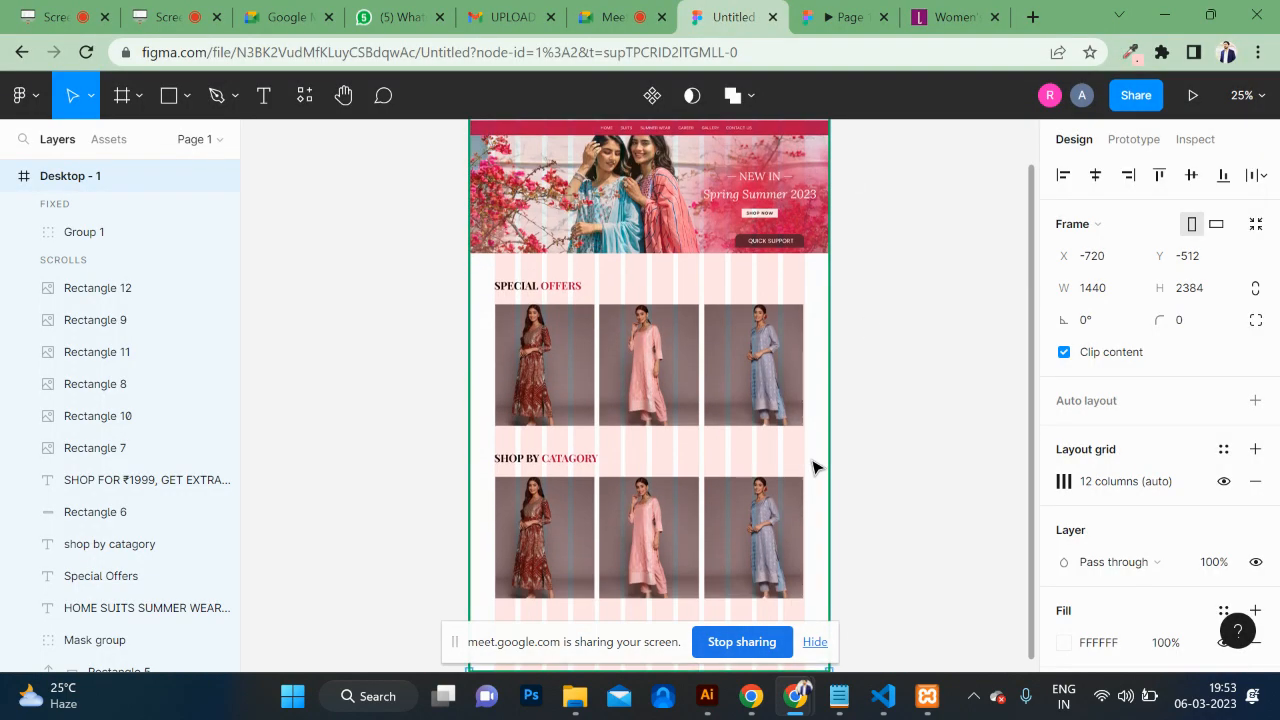
pyautogui.click(645, 375)
pyautogui.keyDown('shift'); pyautogui.click(566, 364); pyautogui.keyUp('shift')
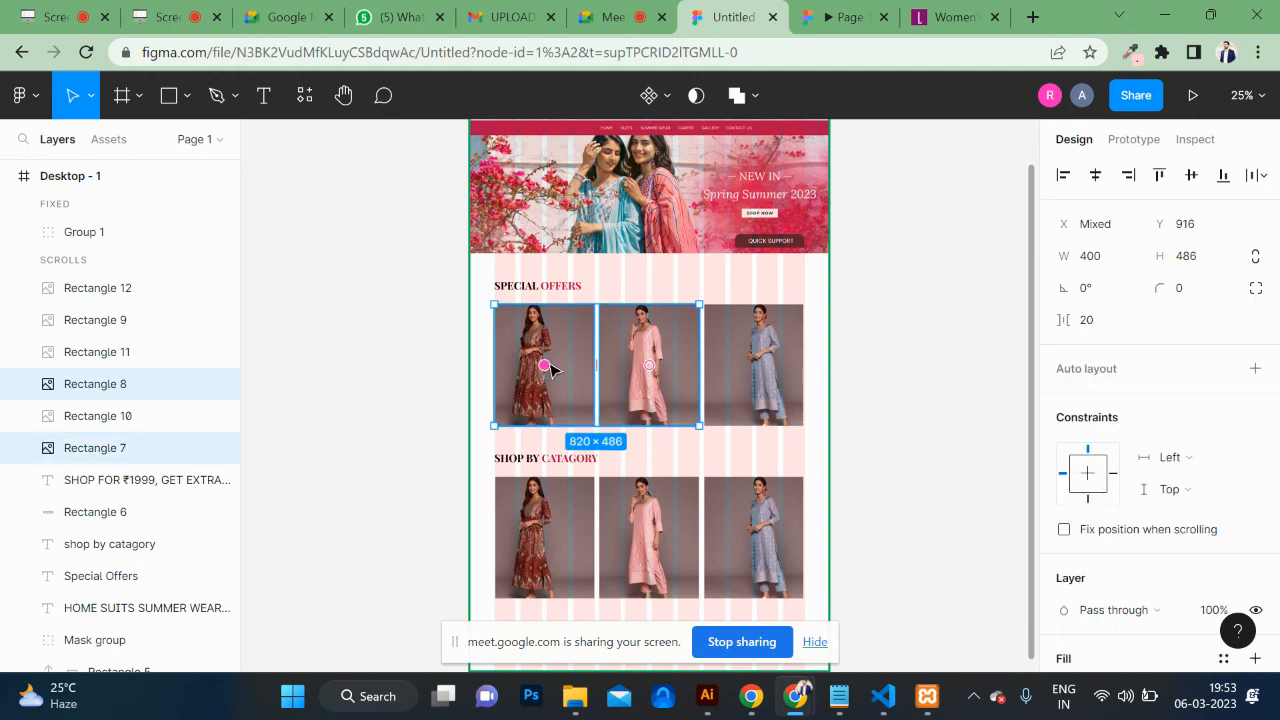
pyautogui.moveTo(548, 366); pyautogui.dragTo(648, 318)
pyautogui.moveTo(646, 360); pyautogui.dragTo(649, 364)
# Step: Switch between the incognito viewer and the Figma design editor
pyautogui.hotkey('alt', 'Tab')
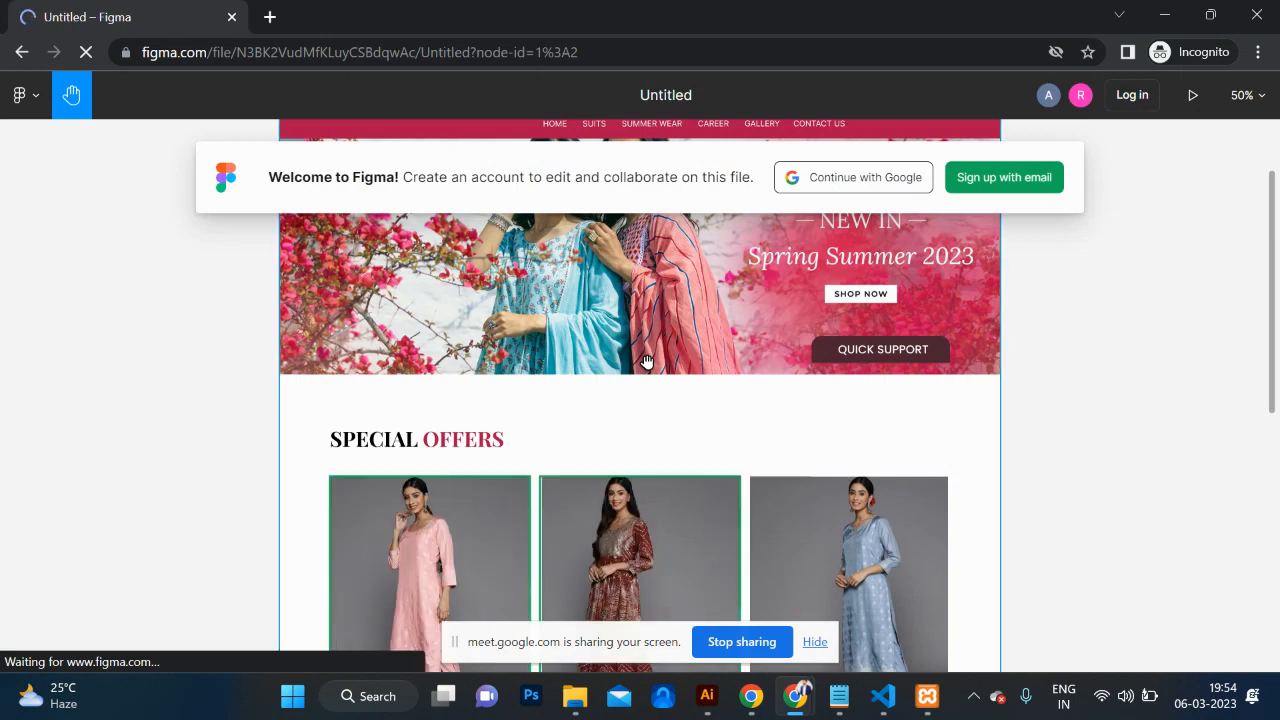
pyautogui.hotkey('alt', 'Tab')
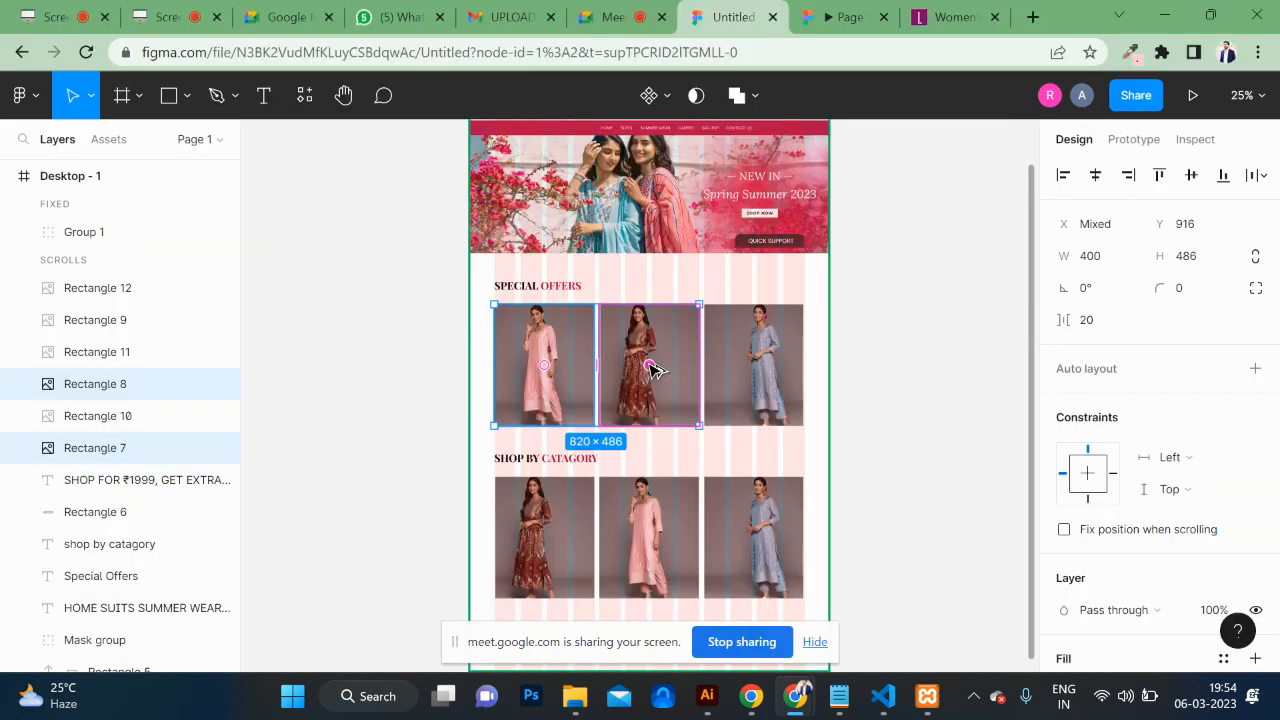
pyautogui.hotkey('alt', 'Tab')
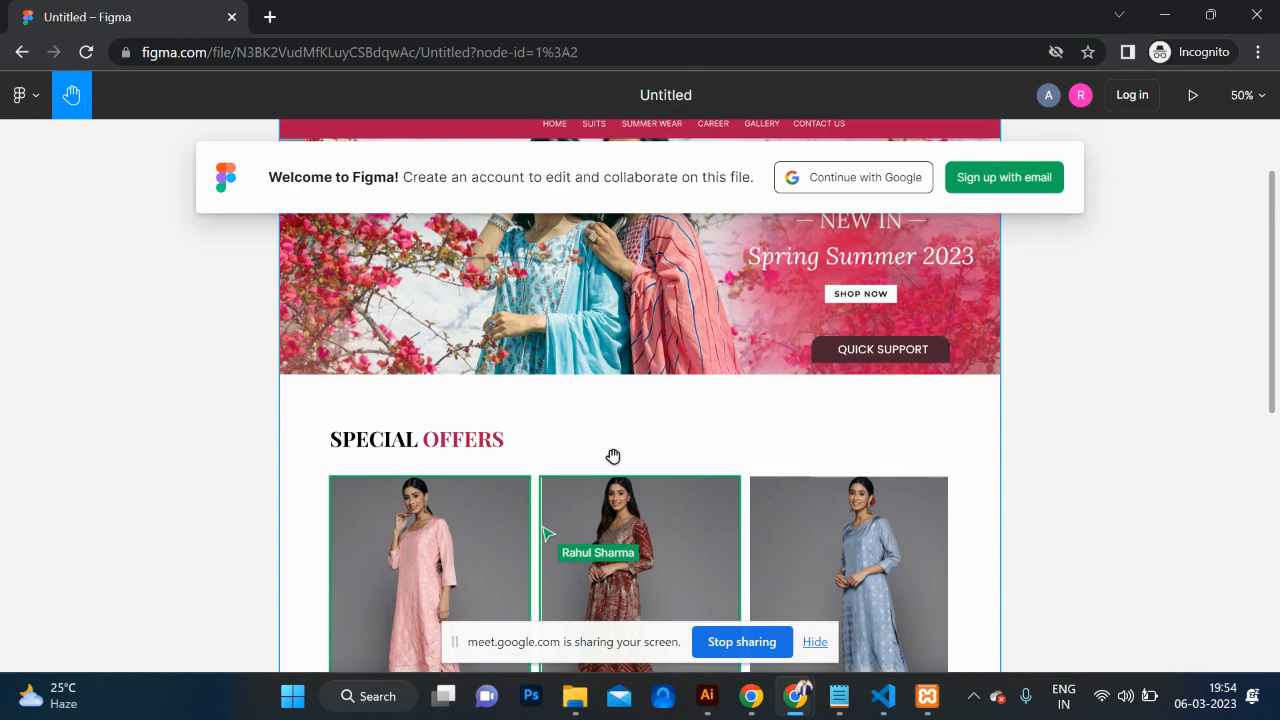
pyautogui.scroll(-1, 613, 456)
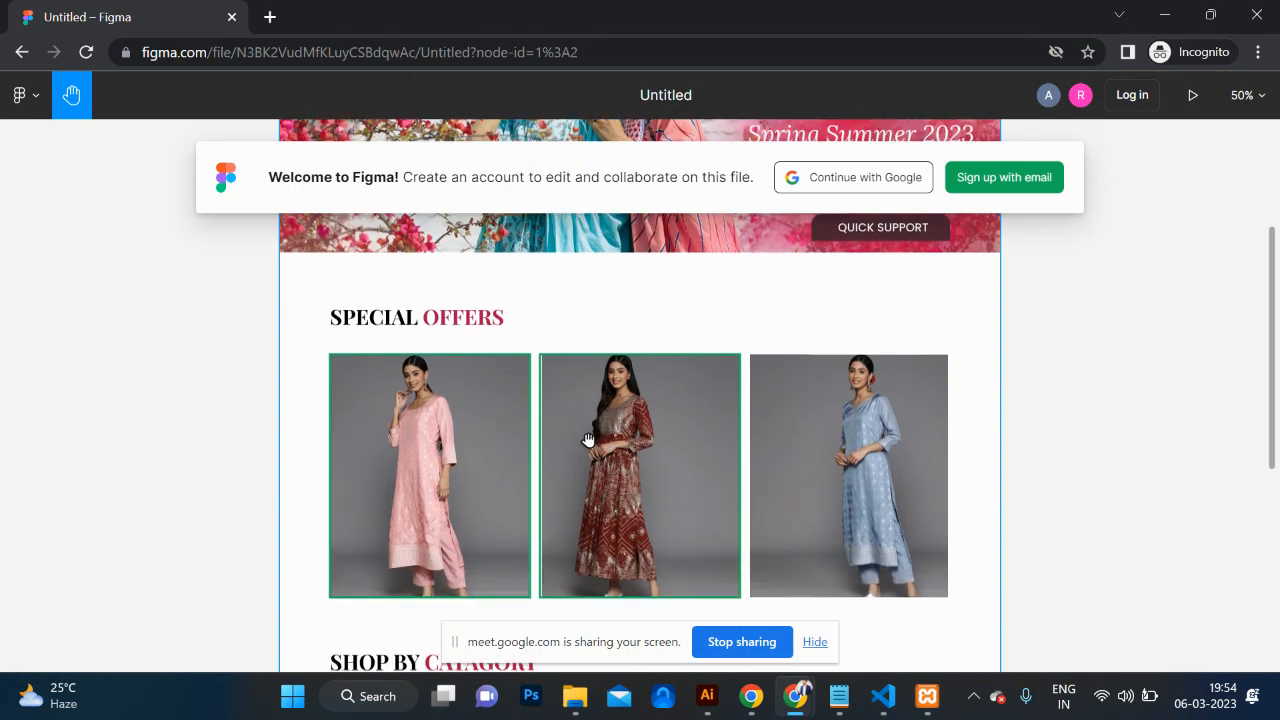
pyautogui.hotkey('alt', 'Tab')
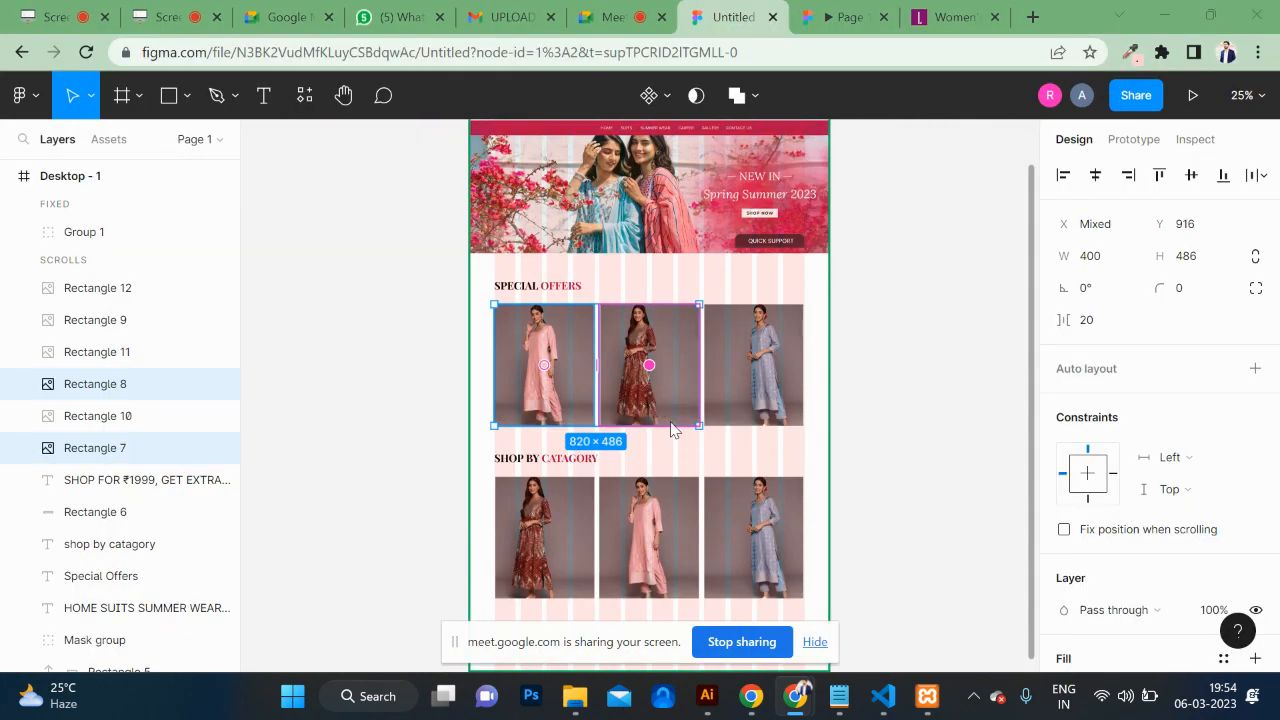
# Step: Pan around the shared view-only design in the incognito window
pyautogui.hotkey('alt', 'Tab')
pyautogui.scroll(-1, 583, 469)
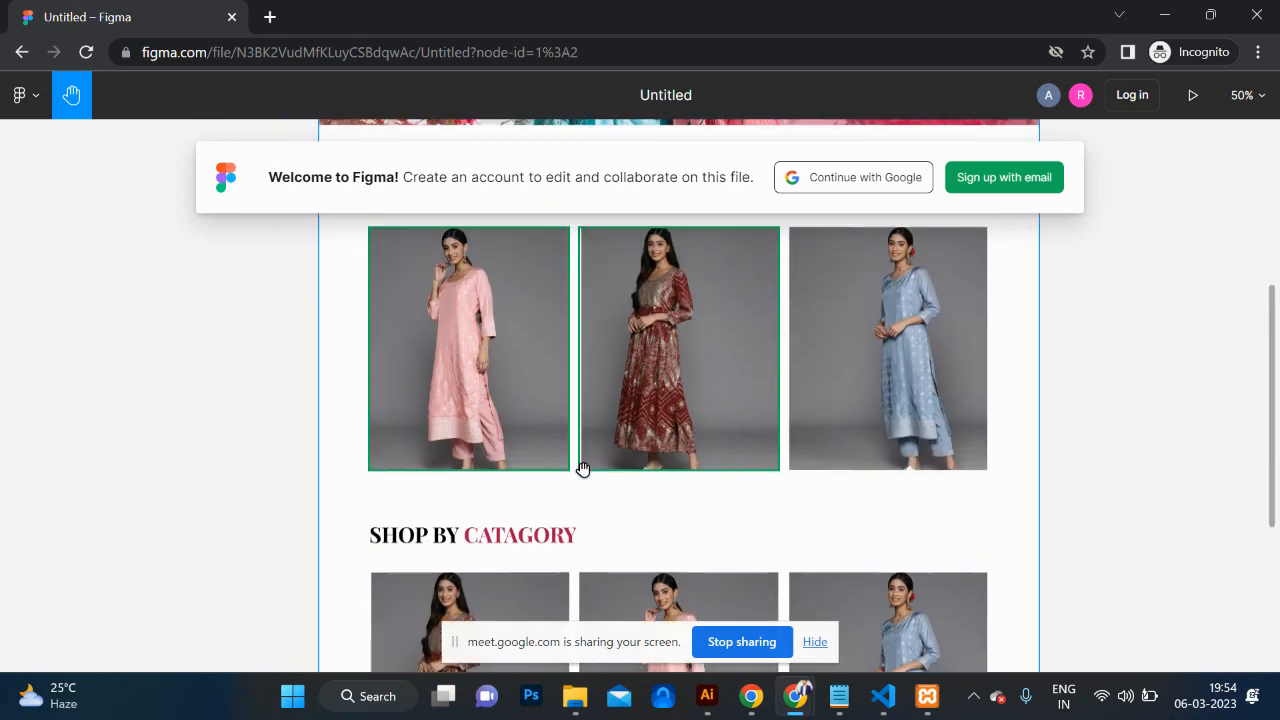
pyautogui.scroll(1, 583, 469)
pyautogui.hscroll(-1, 583, 469)
pyautogui.hscroll(2, 583, 469)
pyautogui.scroll(3, 583, 469)
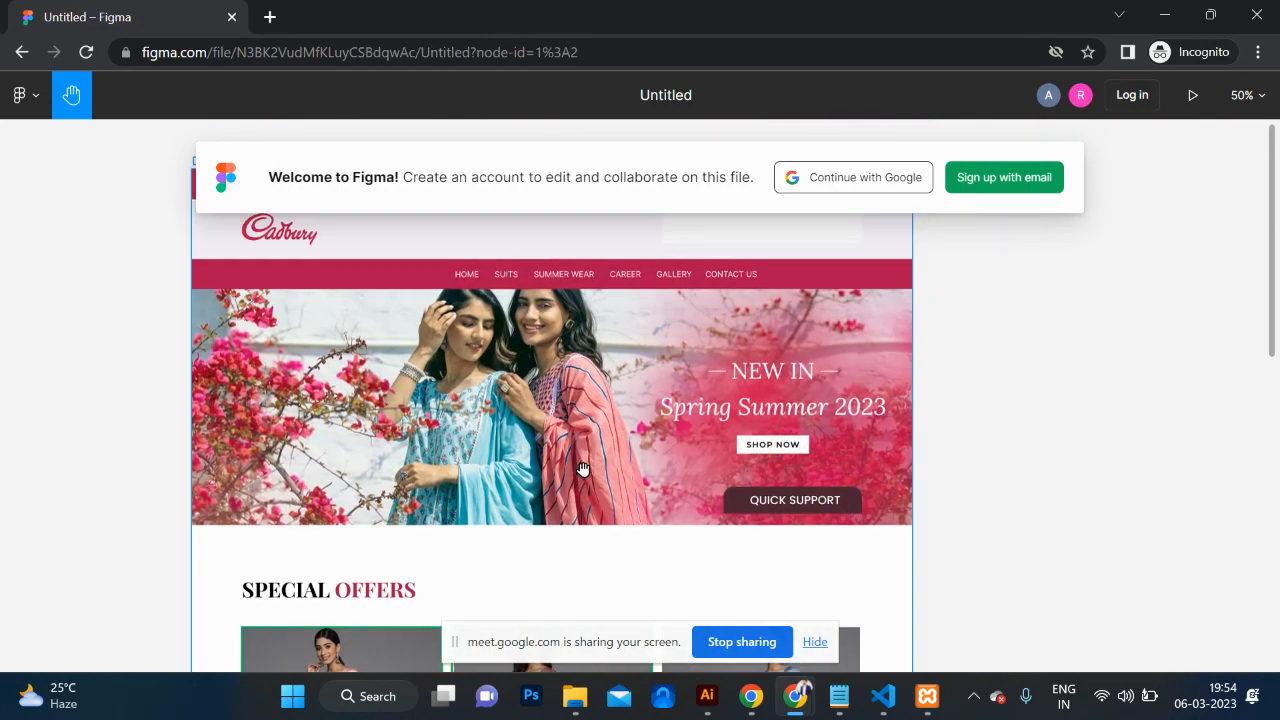
pyautogui.scroll(-1, 583, 469)
pyautogui.scroll(3, 583, 469)
pyautogui.scroll(-1, 583, 469)
pyautogui.hscroll(1, 583, 469)
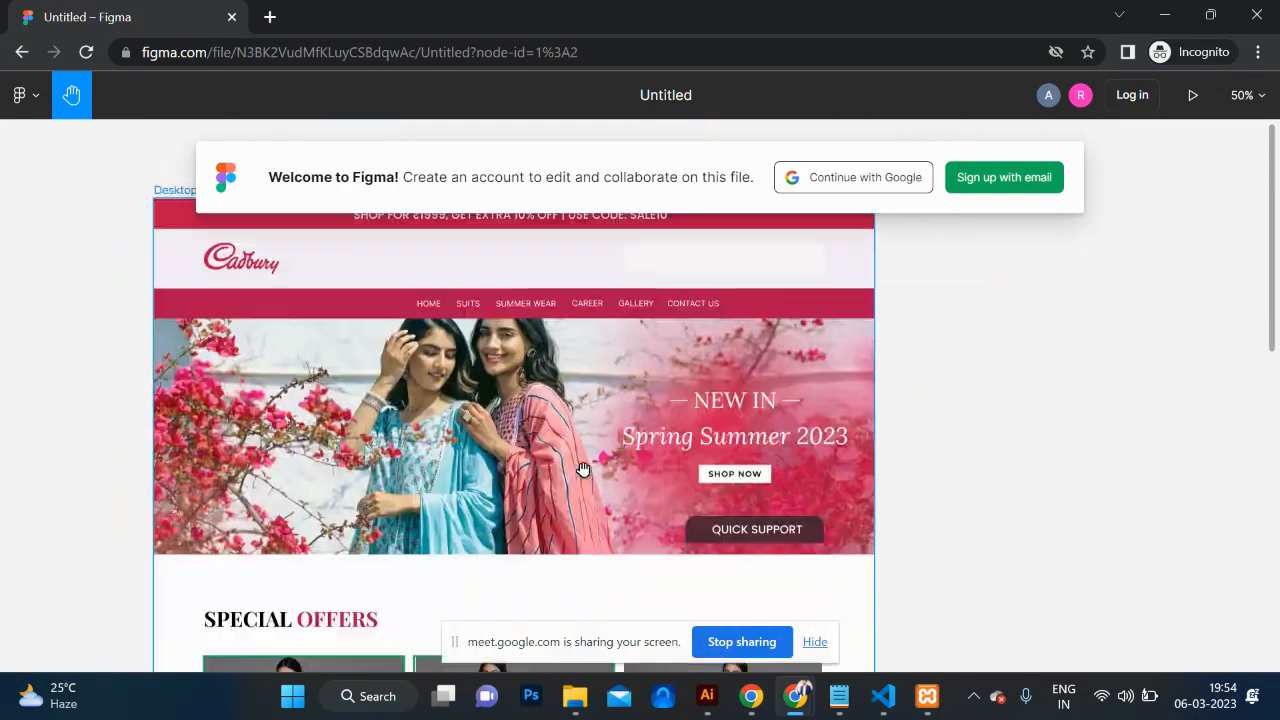
pyautogui.scroll(1, 583, 469)
pyautogui.hscroll(-2, 583, 469)
pyautogui.hscroll(1, 583, 469)
pyautogui.hscroll(1, 583, 469)
pyautogui.scroll(-1, 583, 469)
pyautogui.hscroll(-1, 583, 469)
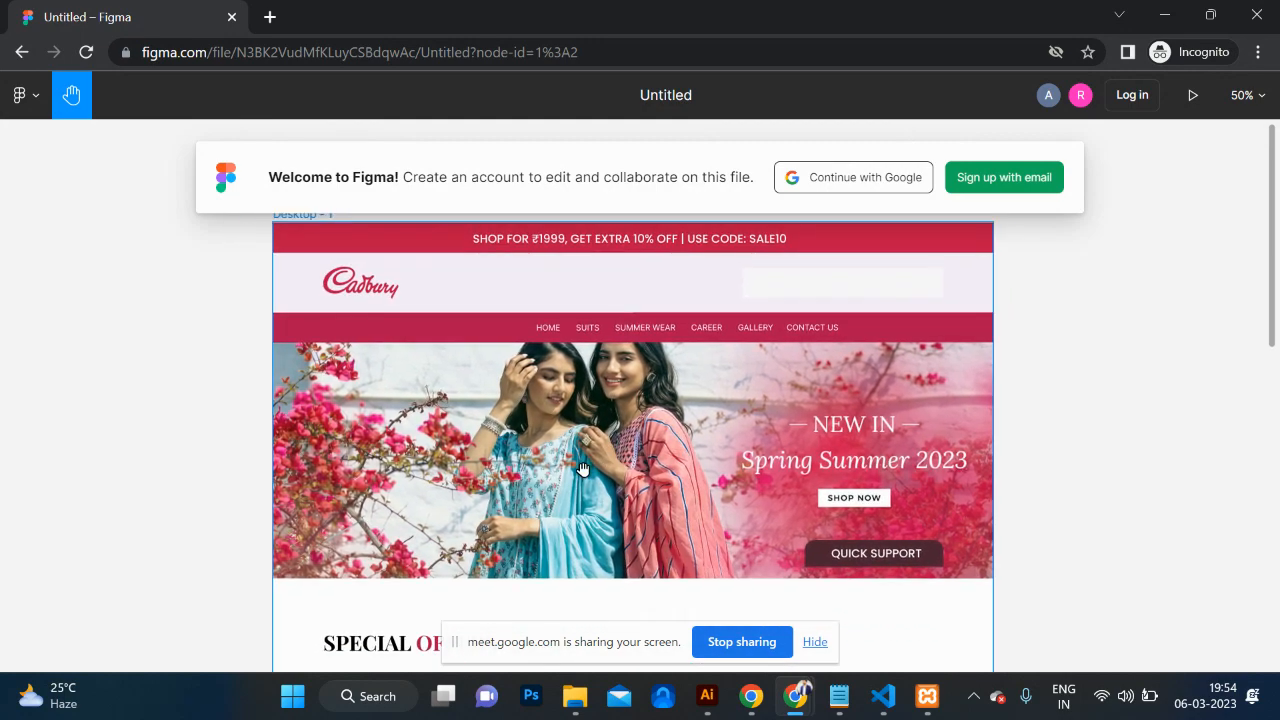
pyautogui.scroll(-2, 583, 469)
pyautogui.scroll(-2, 583, 469)
pyautogui.hscroll(-2, 583, 469)
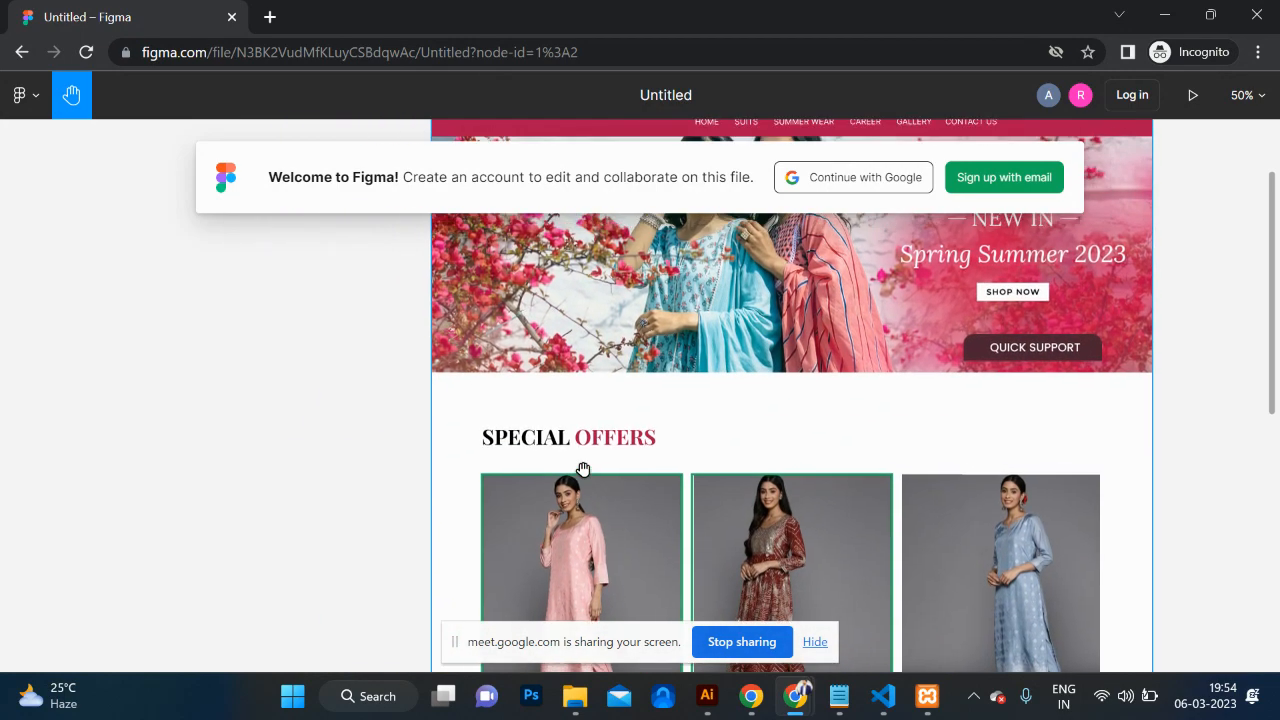
pyautogui.scroll(1, 583, 469)
pyautogui.hscroll(1, 583, 469)
pyautogui.scroll(-7, 583, 469)
pyautogui.hscroll(1, 583, 469)
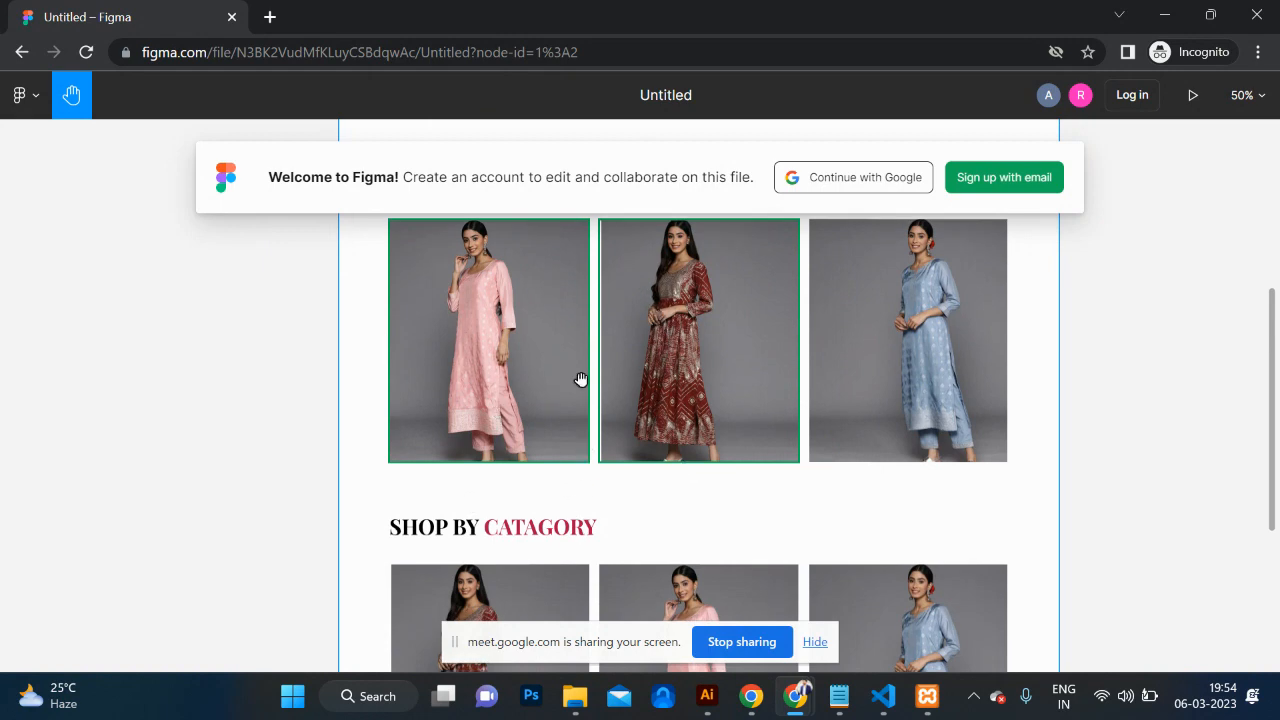
pyautogui.scroll(-8, 340, 466)
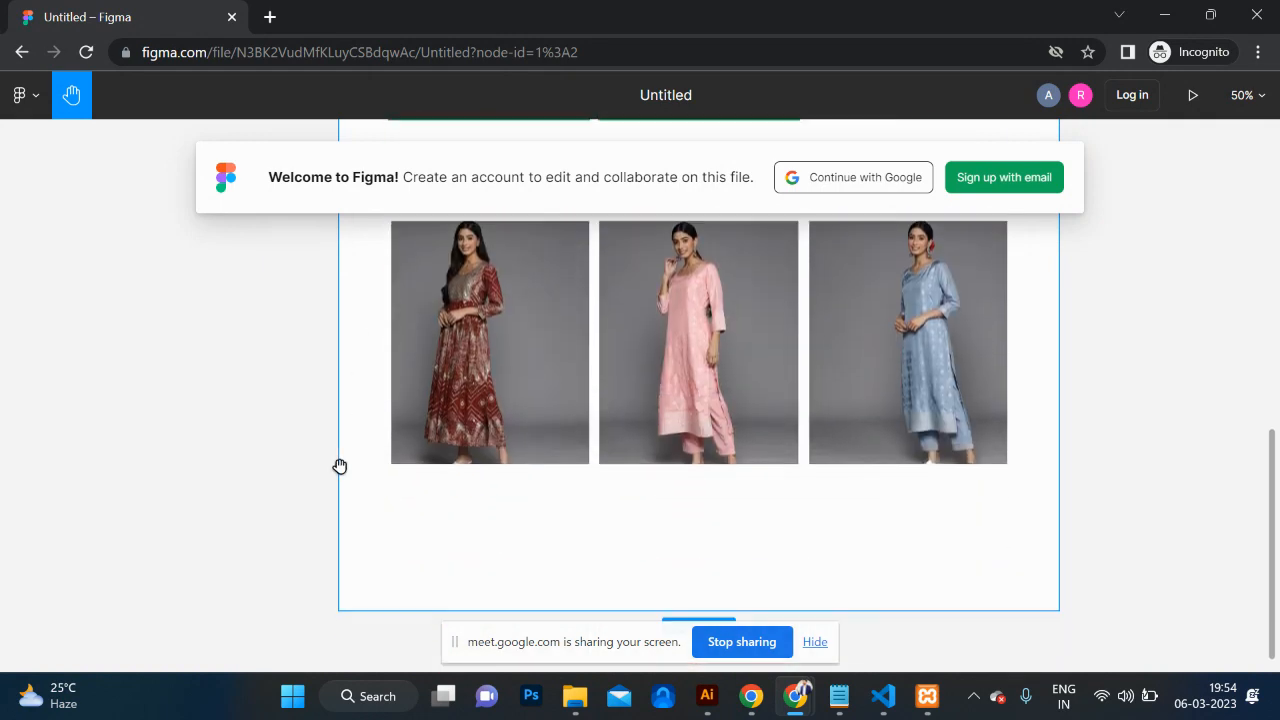
pyautogui.scroll(9, 340, 466)
pyautogui.scroll(1, 340, 466)
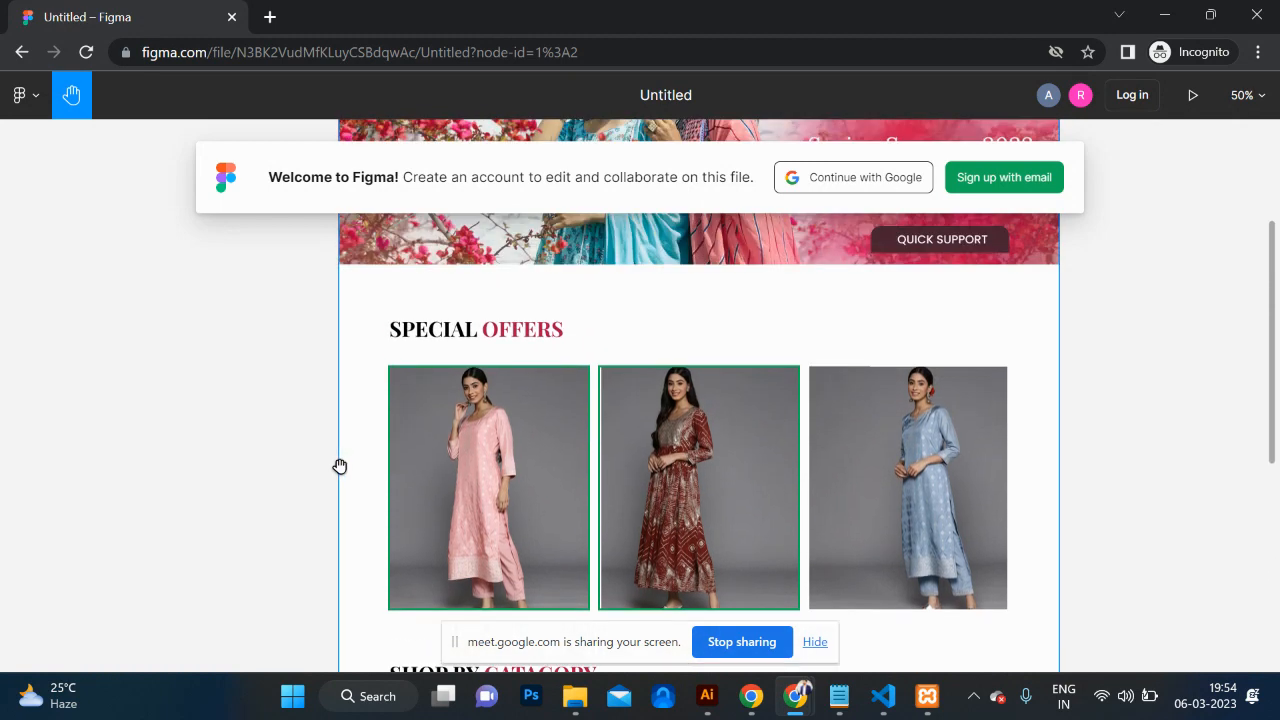
pyautogui.hotkey('alt', 'Tab')
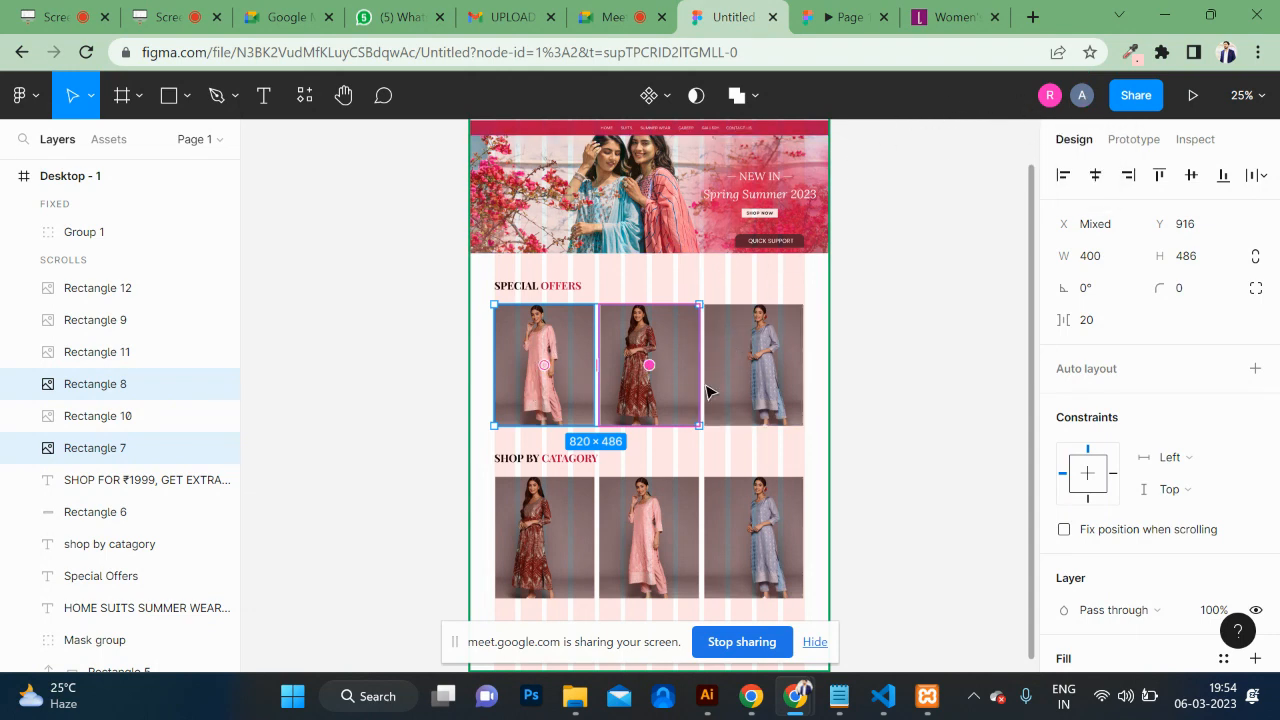
# Step: Nudge the maroon and pink kurta images to even out the offer spacing
pyautogui.click(871, 400)
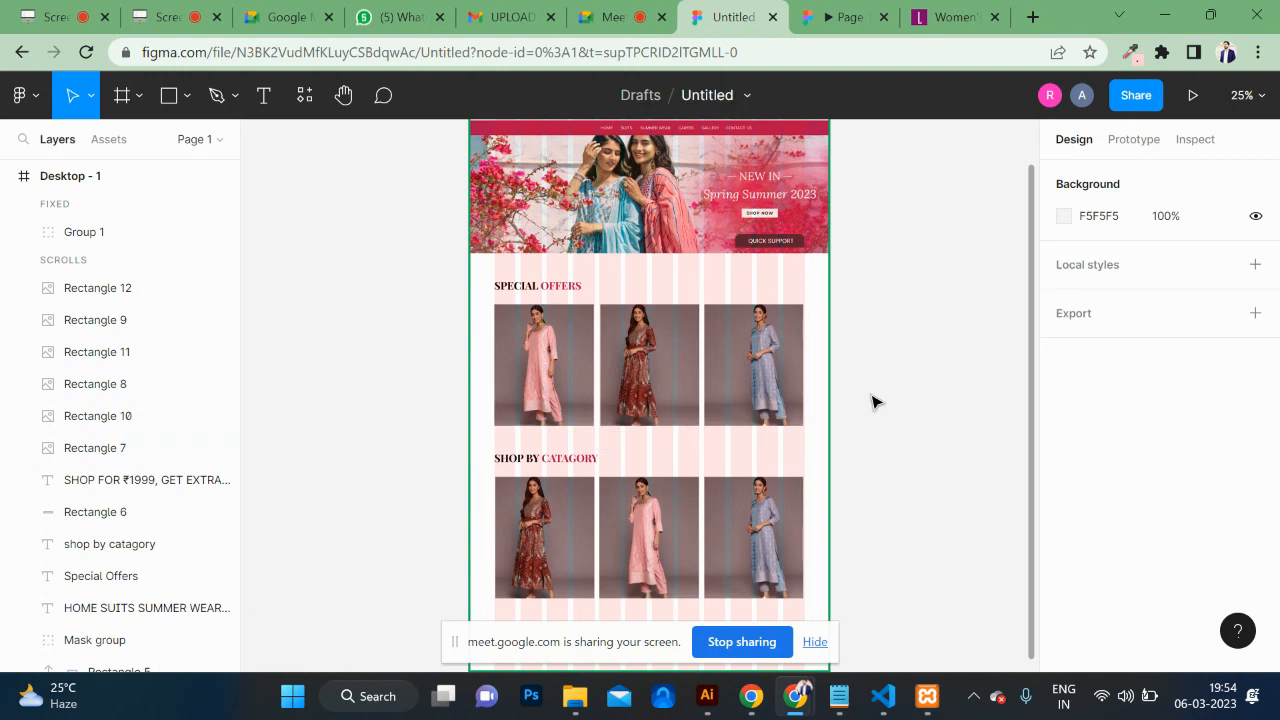
pyautogui.click(752, 363)
pyautogui.scroll(5, 752, 363)
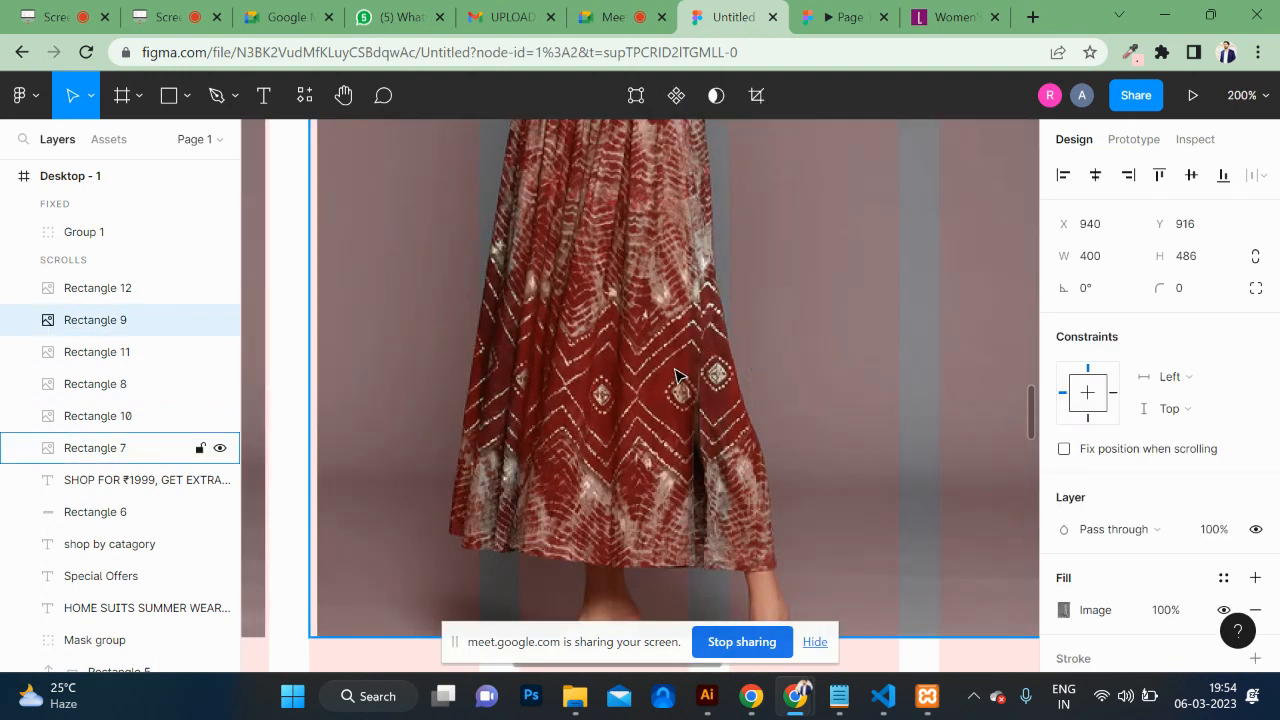
pyautogui.moveTo(558, 385)
pyautogui.mouseDown()
pyautogui.moveTo(543, 386)
pyautogui.moveTo(555, 392)
pyautogui.mouseUp()
pyautogui.hscroll(-3, 370, 386)
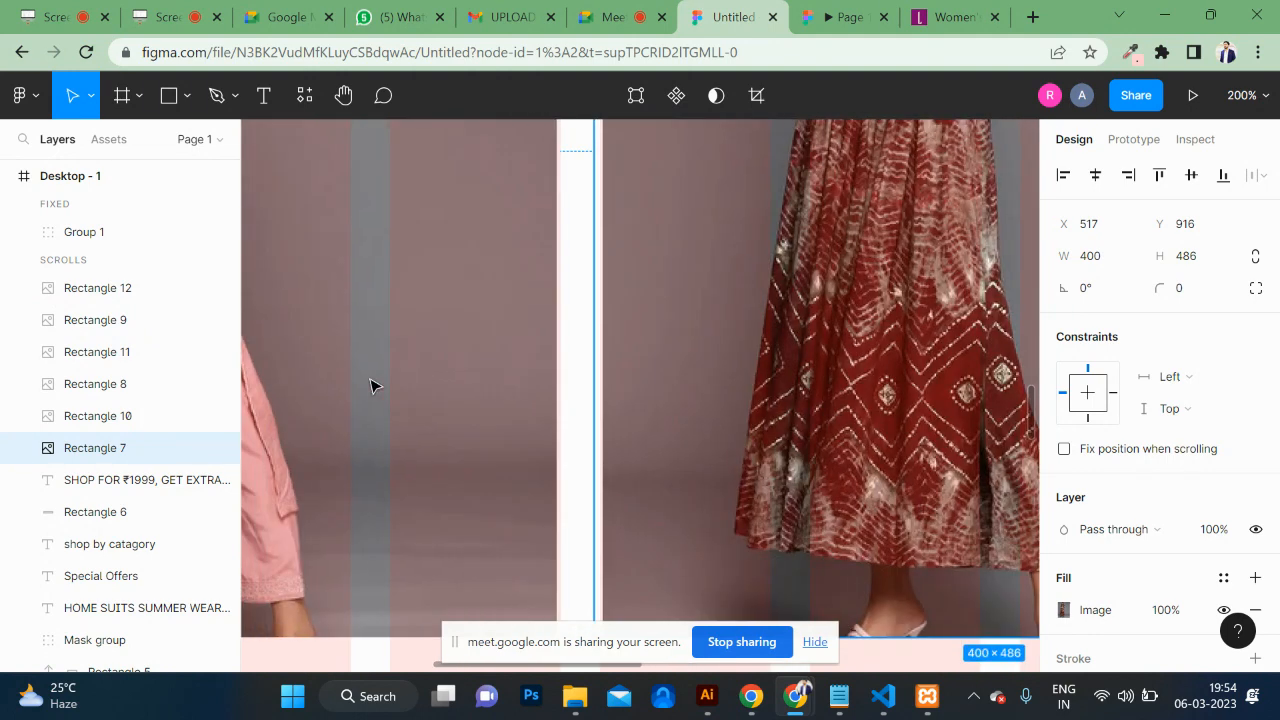
pyautogui.moveTo(392, 380); pyautogui.dragTo(402, 381)
# Step: Move the middle maroon kurta image to X 520 and zoom out to check the row
pyautogui.hscroll(5, 768, 412)
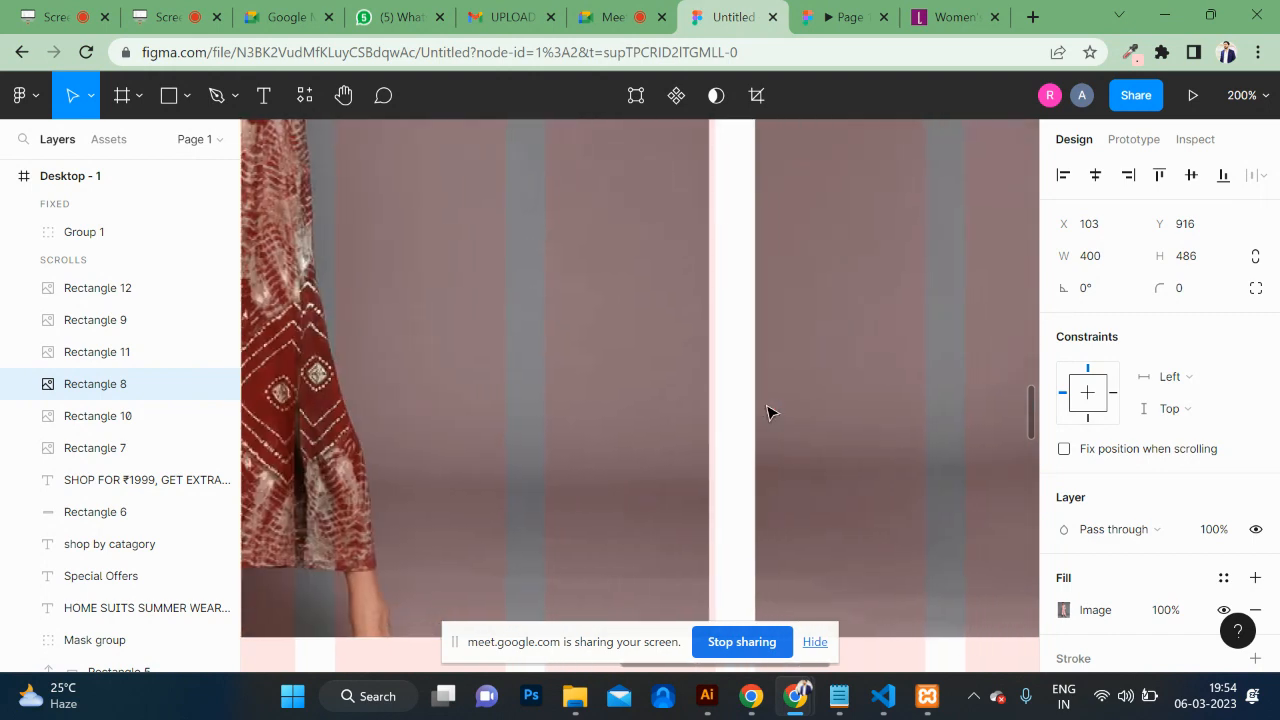
pyautogui.hscroll(5, 766, 411)
pyautogui.click(363, 430)
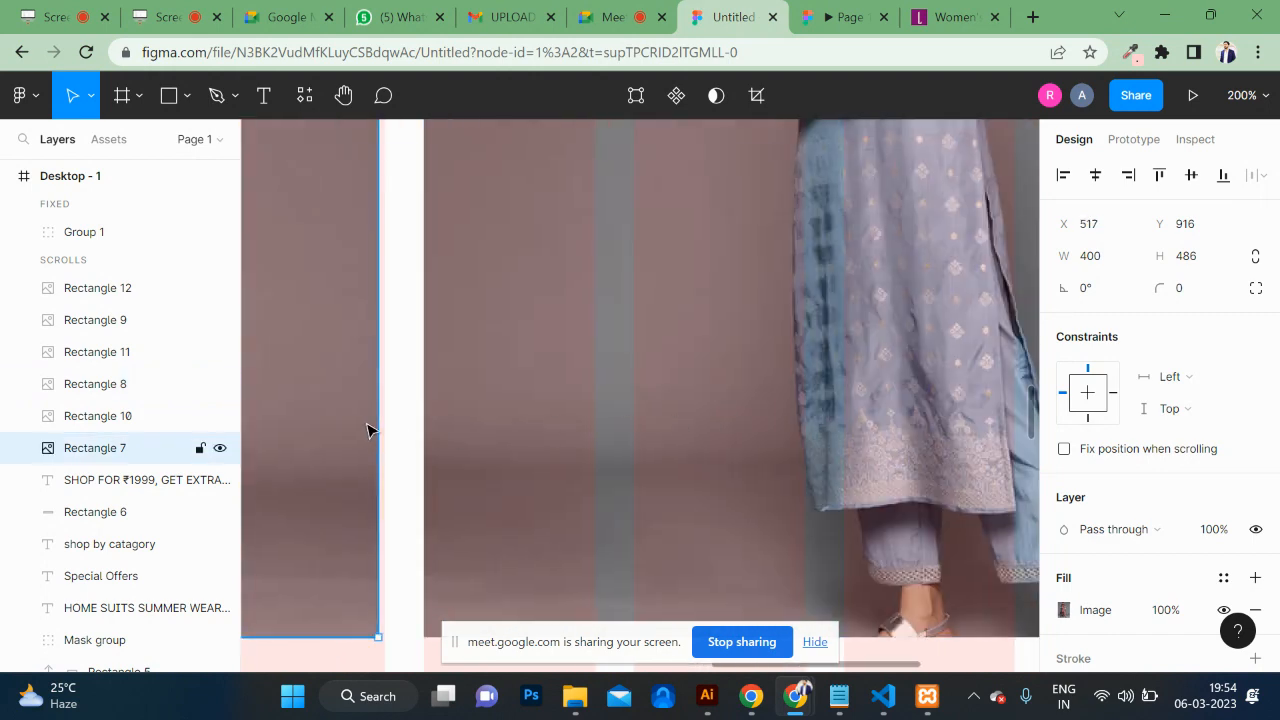
pyautogui.moveTo(367, 430); pyautogui.dragTo(371, 431)
pyautogui.hotkey('shift', '0')
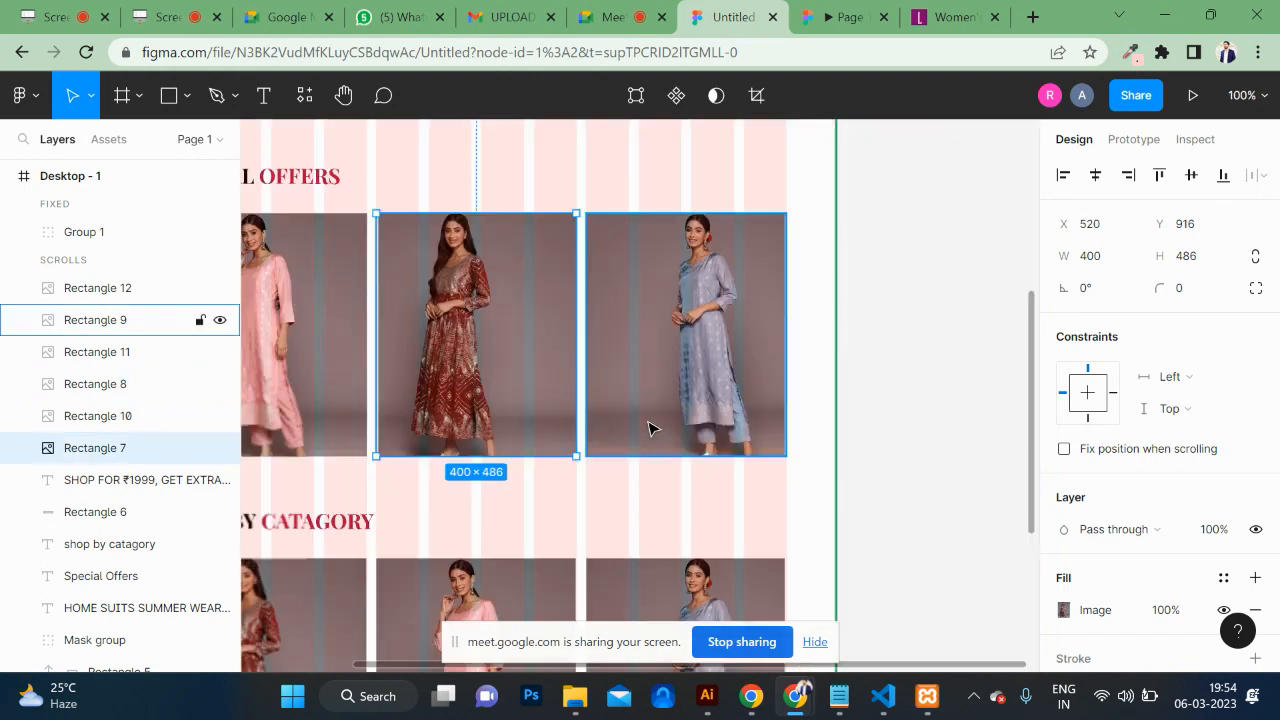
pyautogui.scroll(-4, 648, 428)
pyautogui.scroll(-3, 766, 451)
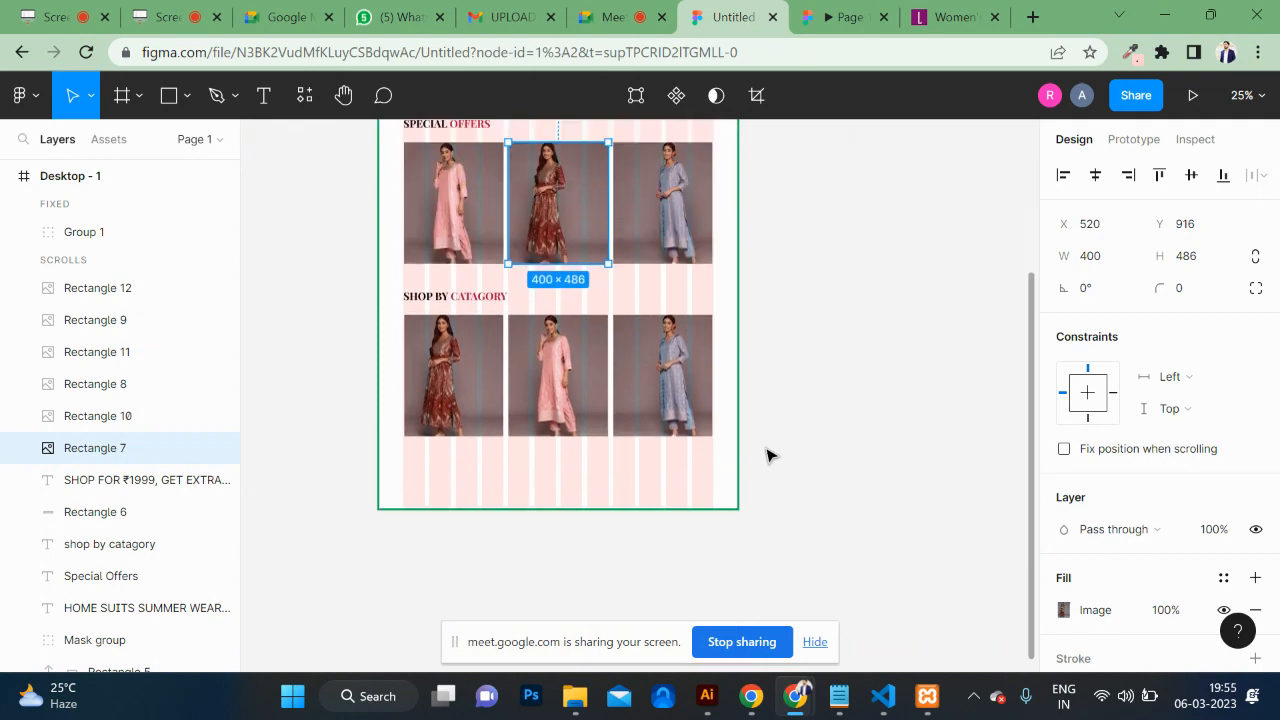
pyautogui.scroll(5, 766, 456)
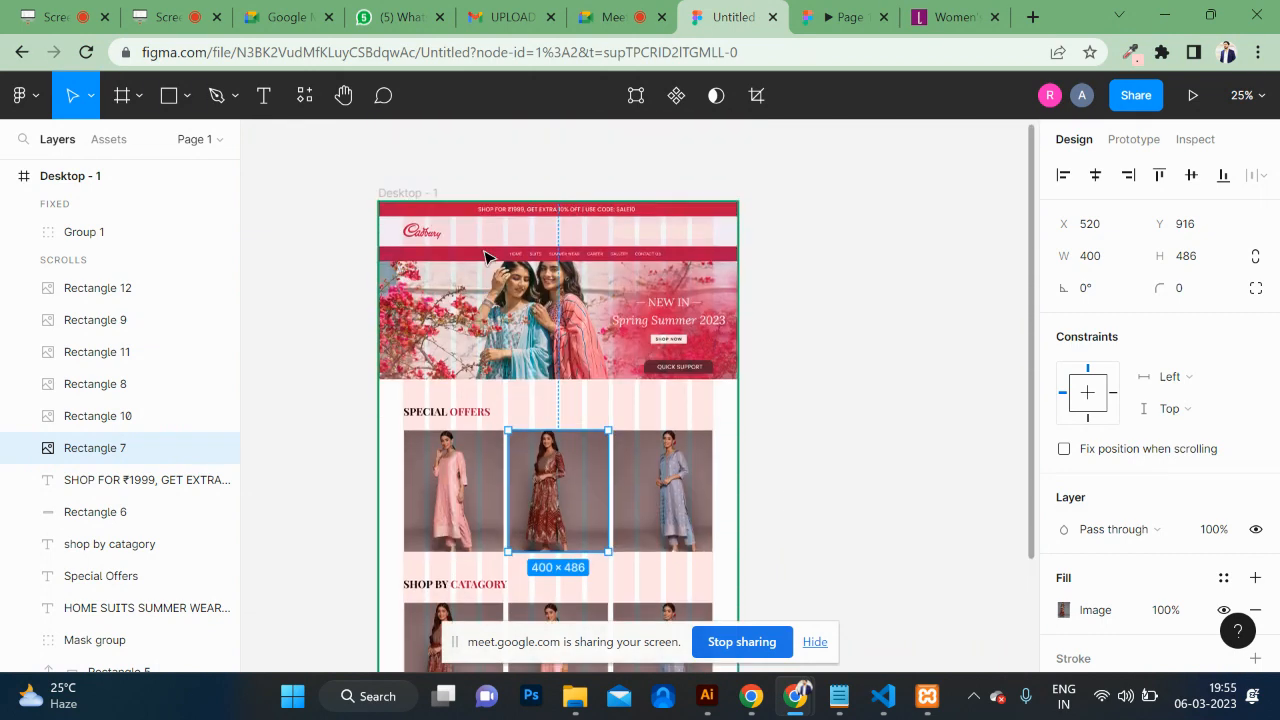
pyautogui.scroll(2, 485, 257)
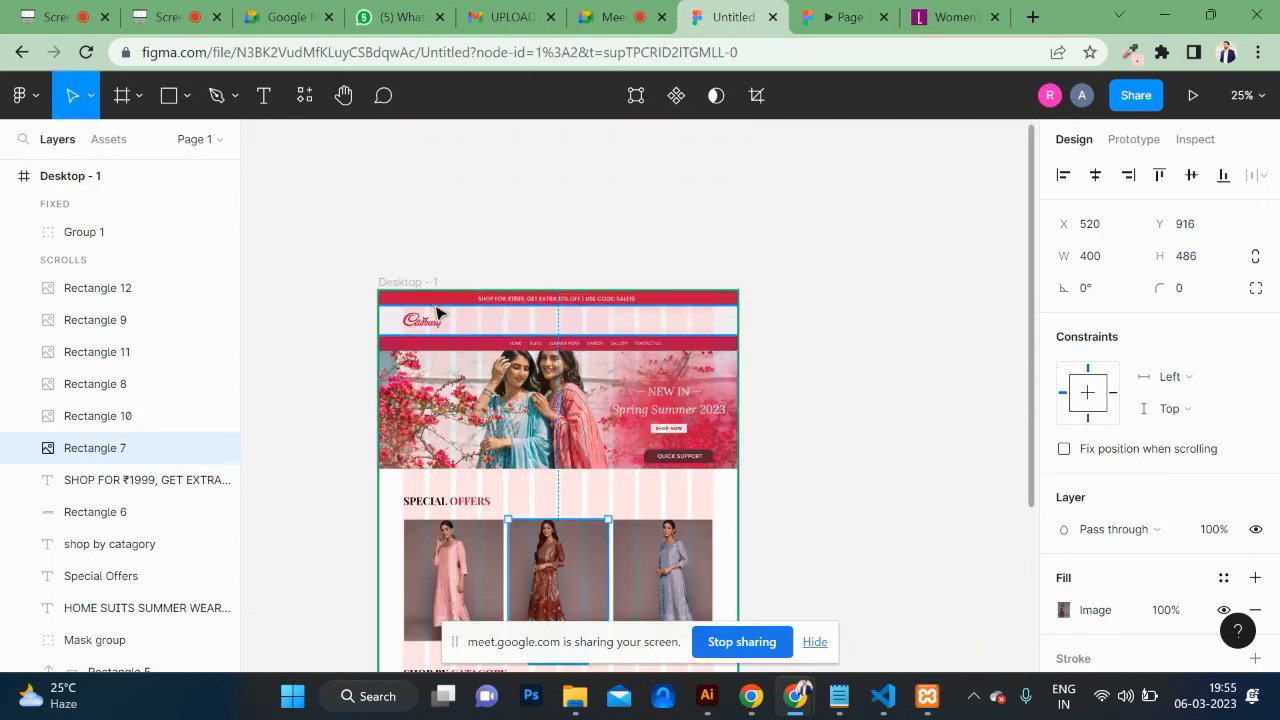
# Step: Select the red offer banner and its text, and fix their position when scrolling
pyautogui.click(568, 300)
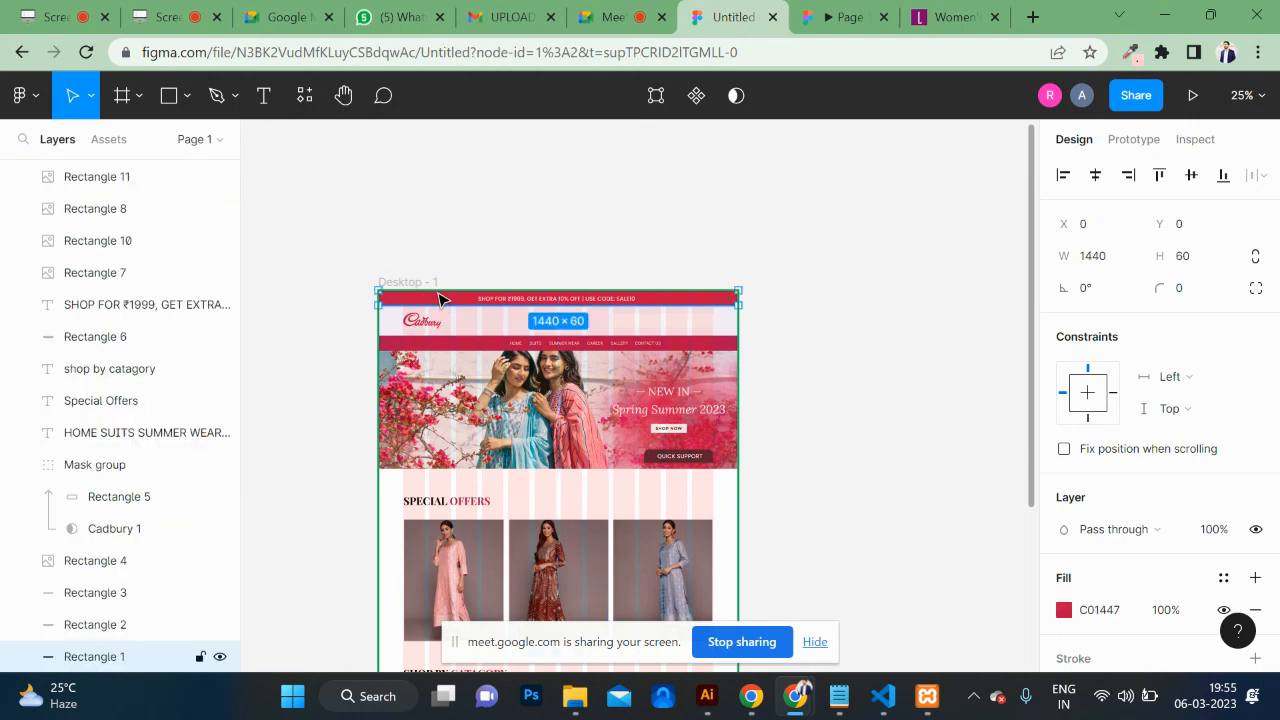
pyautogui.keyDown('shift'); pyautogui.click(568, 300); pyautogui.keyUp('shift')
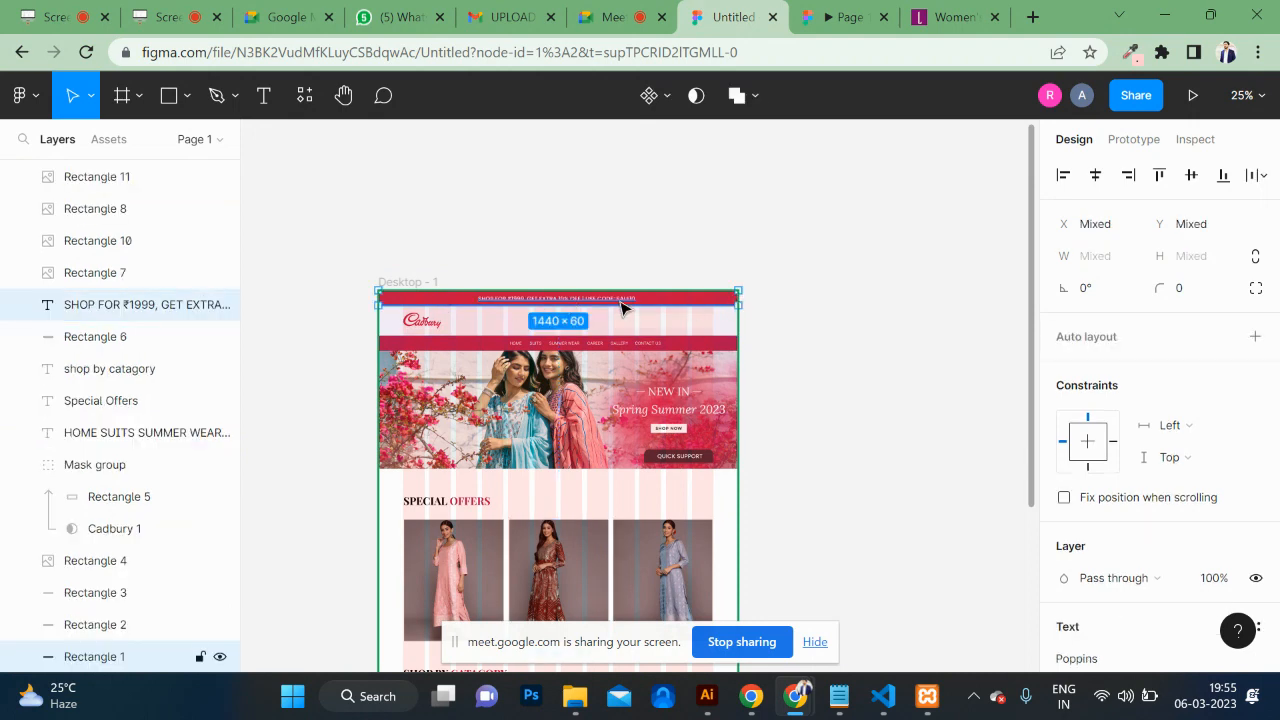
pyautogui.click(1063, 499)
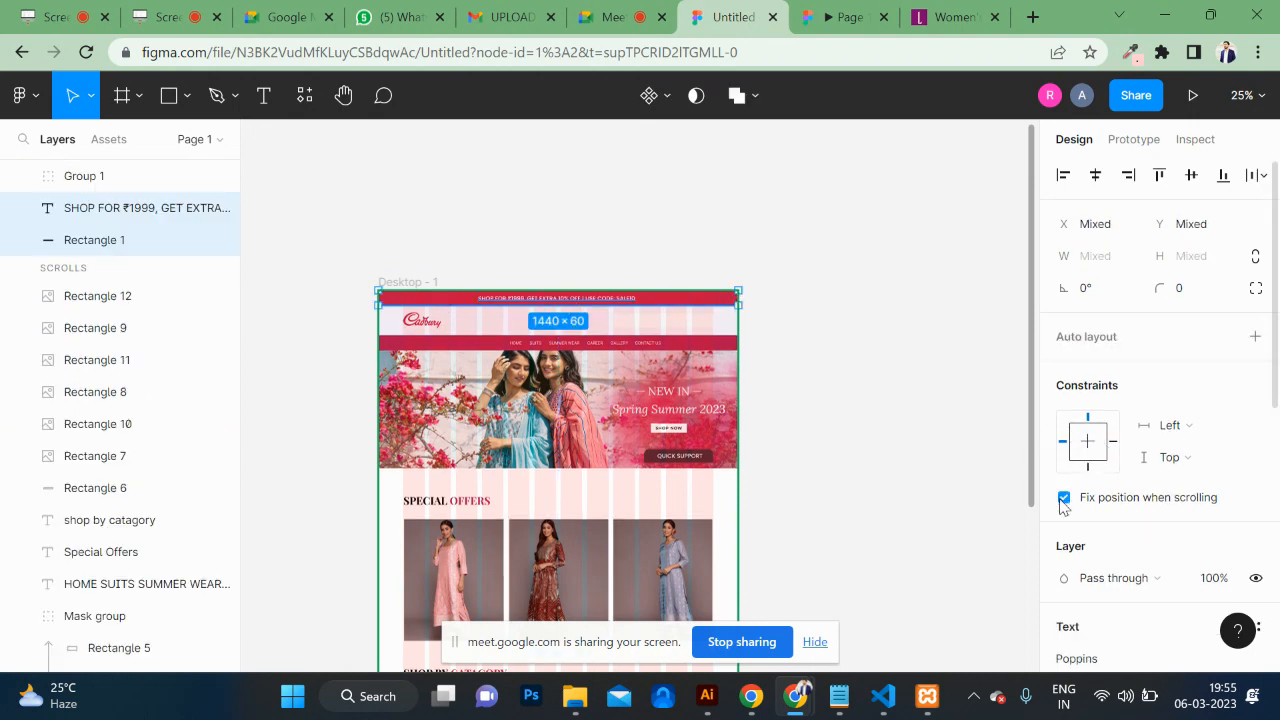
# Step: Scroll the prototype preview up and down to confirm the banner stays pinned, then return to the editor
pyautogui.click(840, 22)
pyautogui.scroll(7, 777, 392)
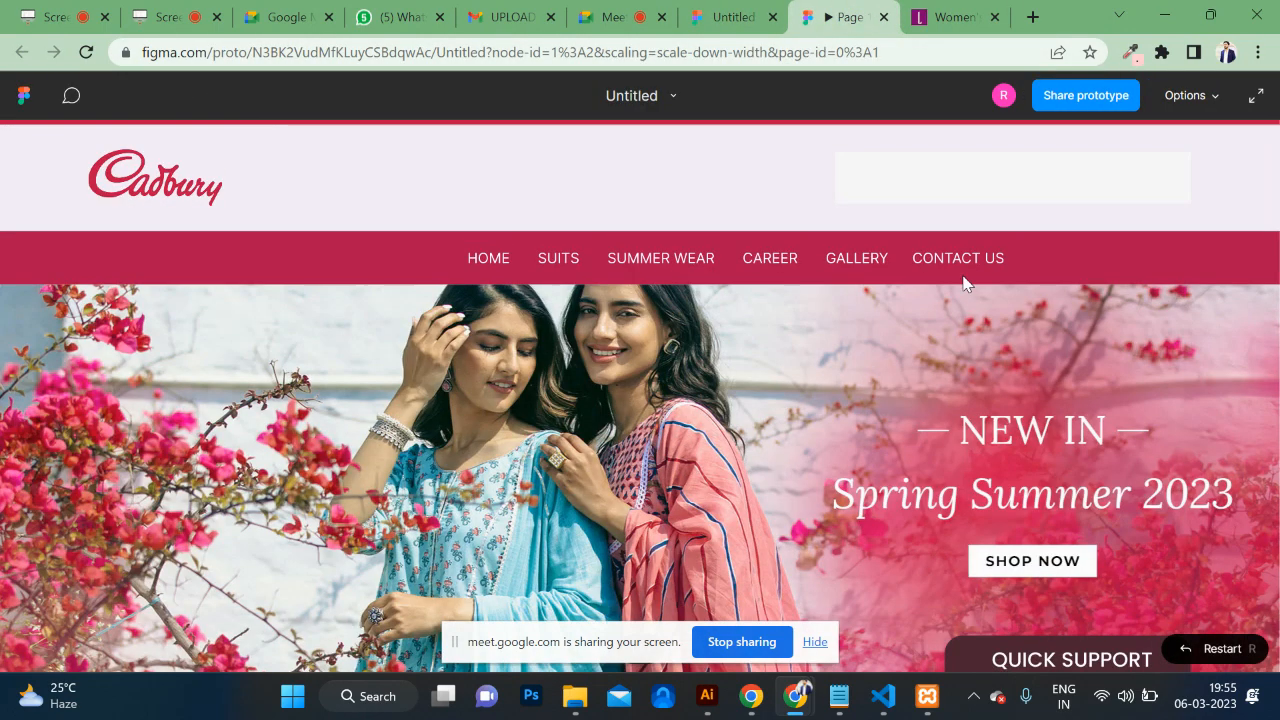
pyautogui.scroll(-10, 897, 425)
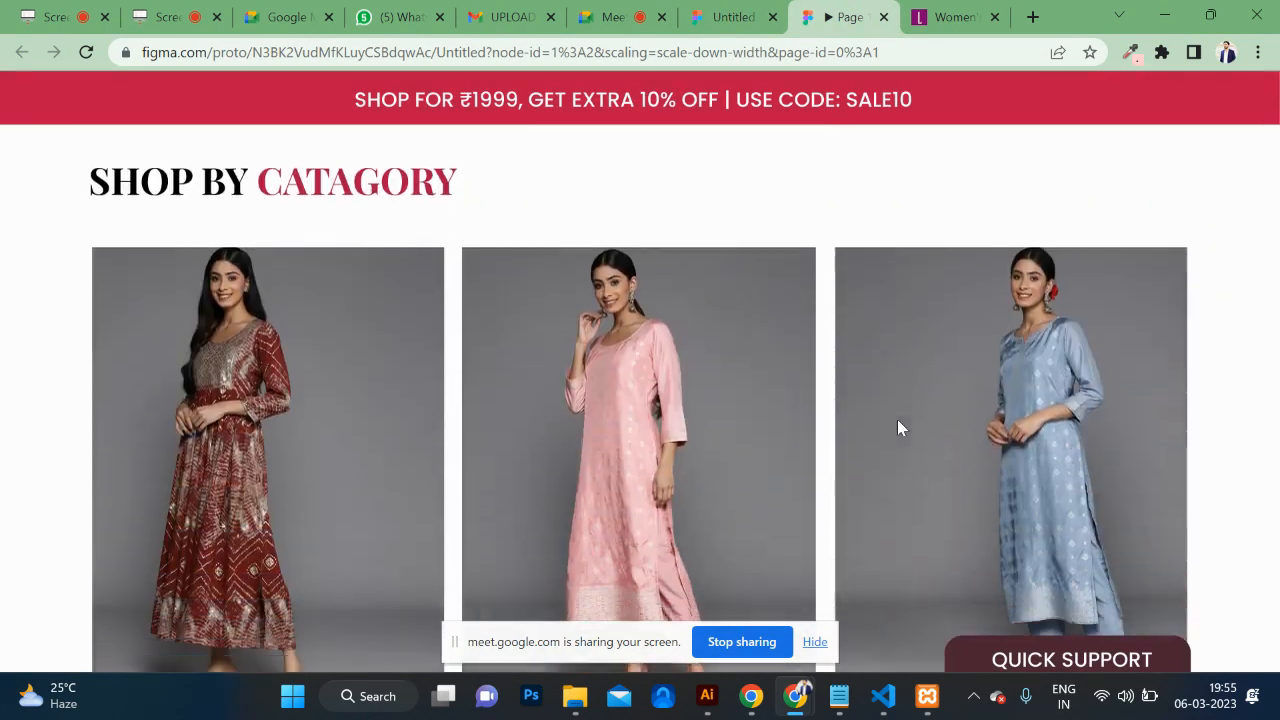
pyautogui.scroll(10, 897, 425)
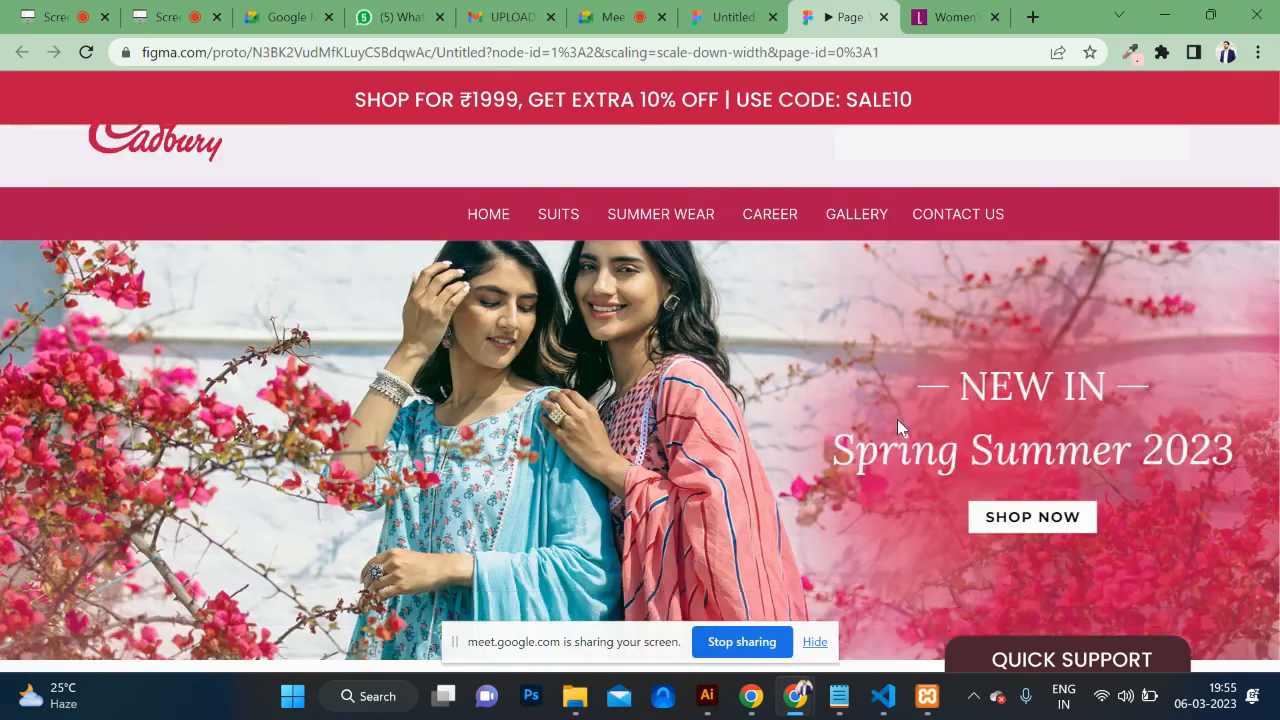
pyautogui.scroll(-3, 897, 427)
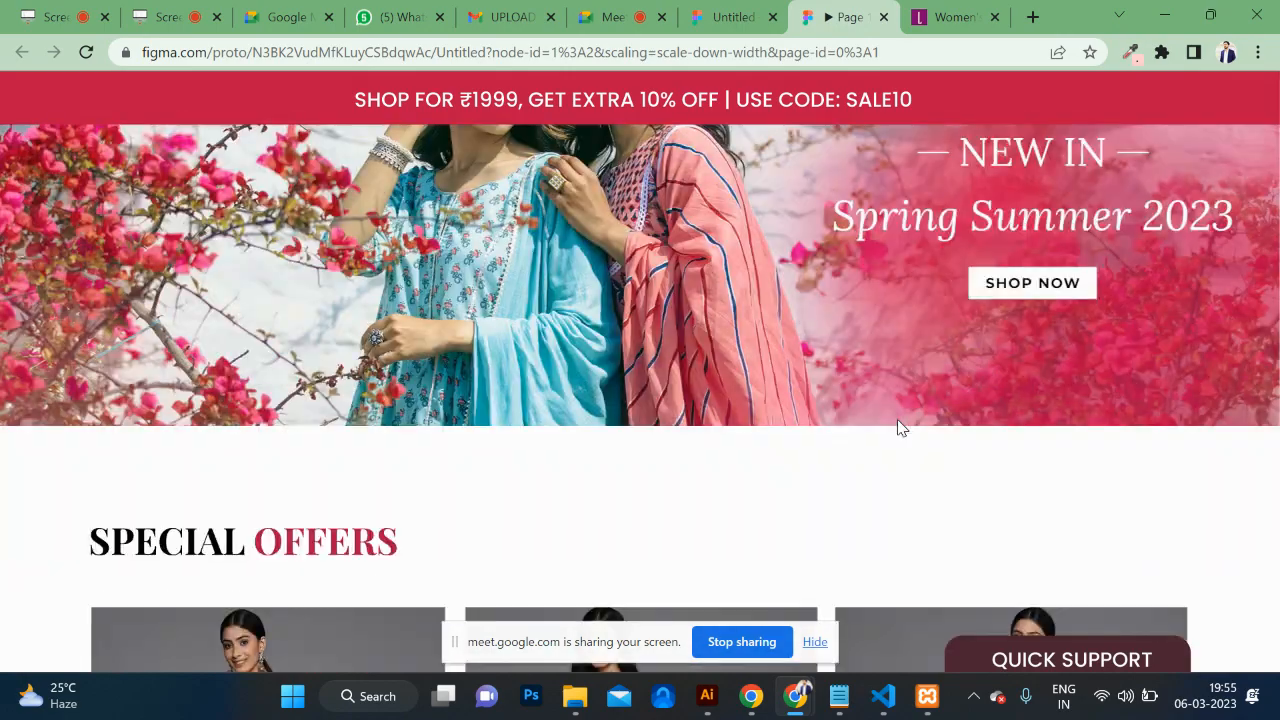
pyautogui.scroll(3, 897, 427)
pyautogui.scroll(-2, 897, 427)
pyautogui.scroll(4, 897, 427)
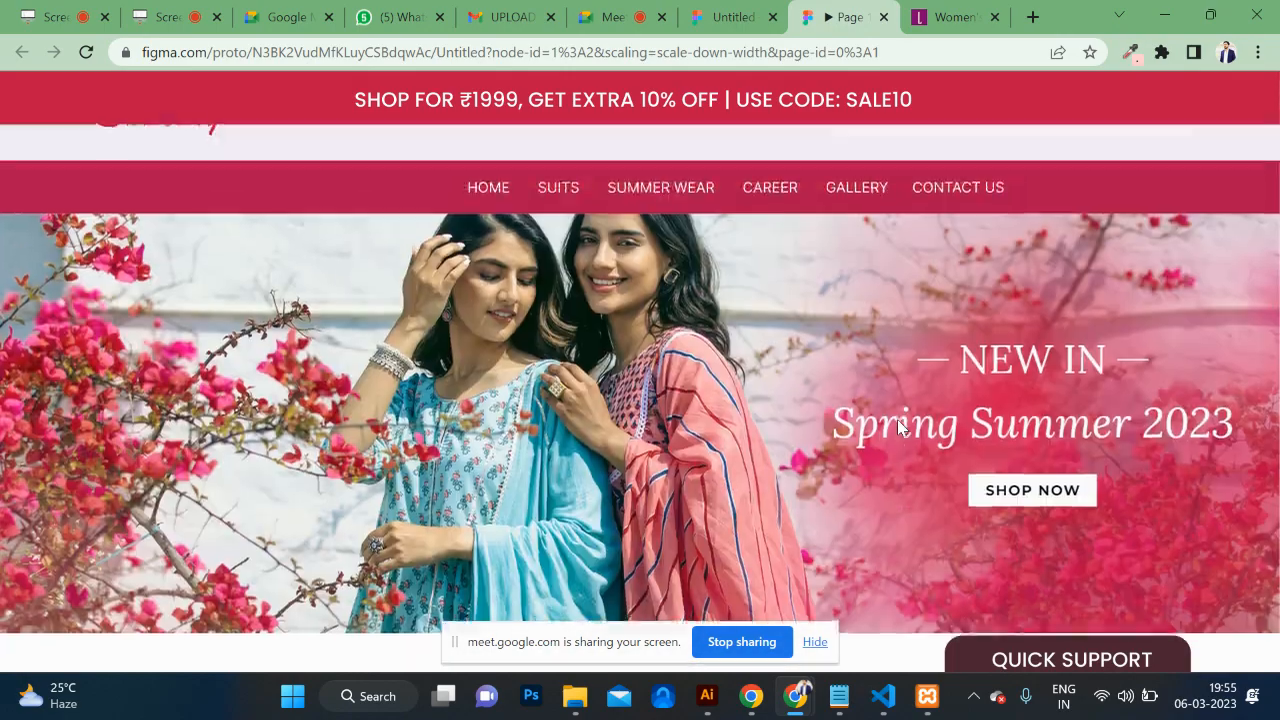
pyautogui.scroll(-8, 899, 427)
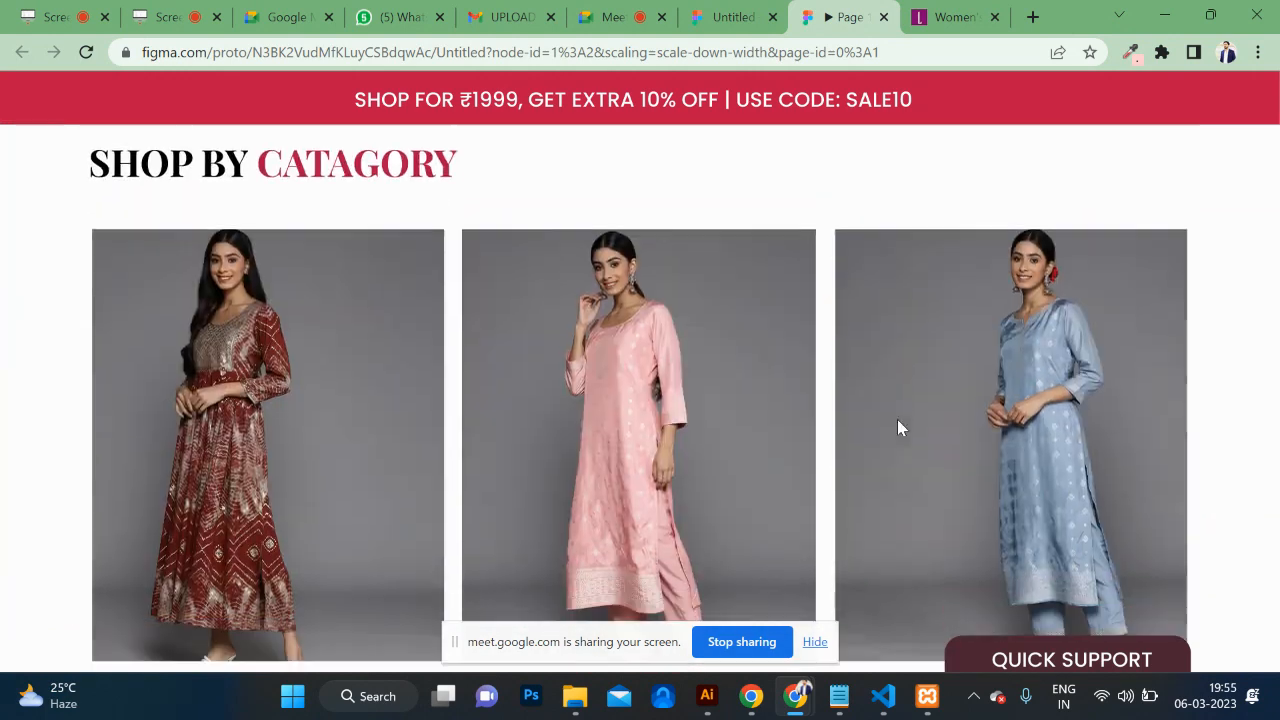
pyautogui.scroll(-2, 897, 427)
pyautogui.scroll(6, 897, 427)
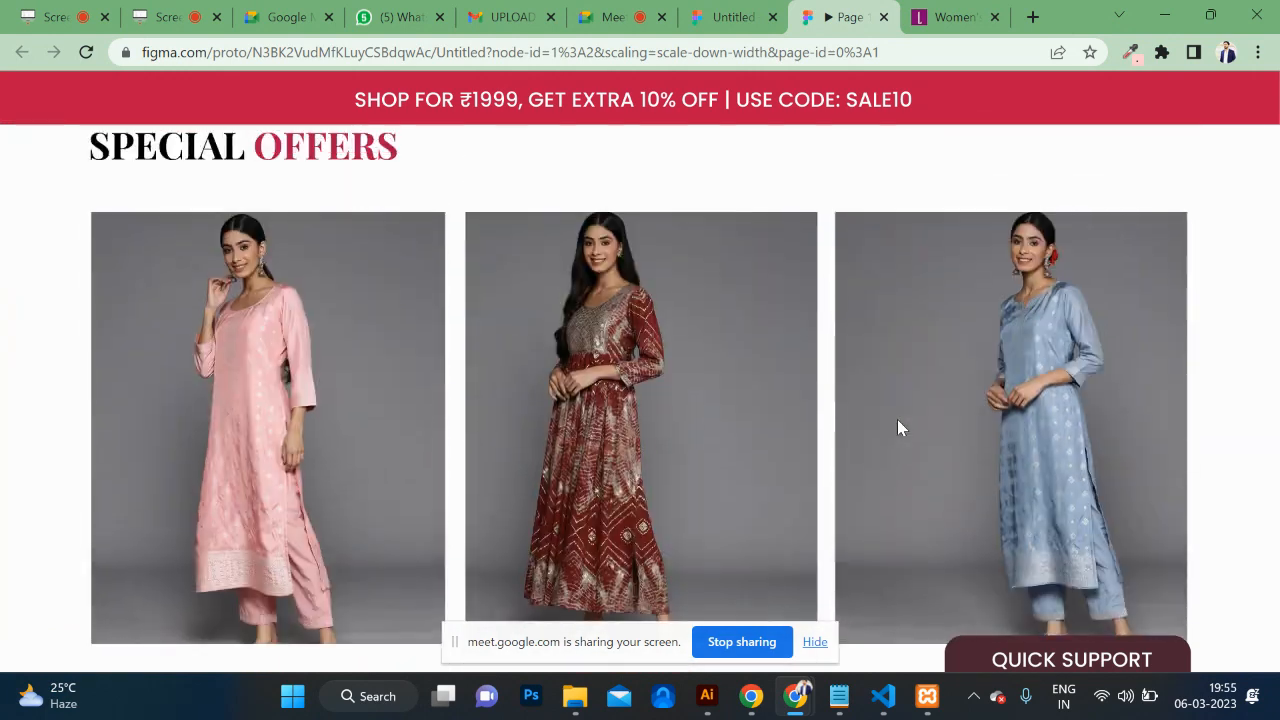
pyautogui.scroll(-2, 897, 427)
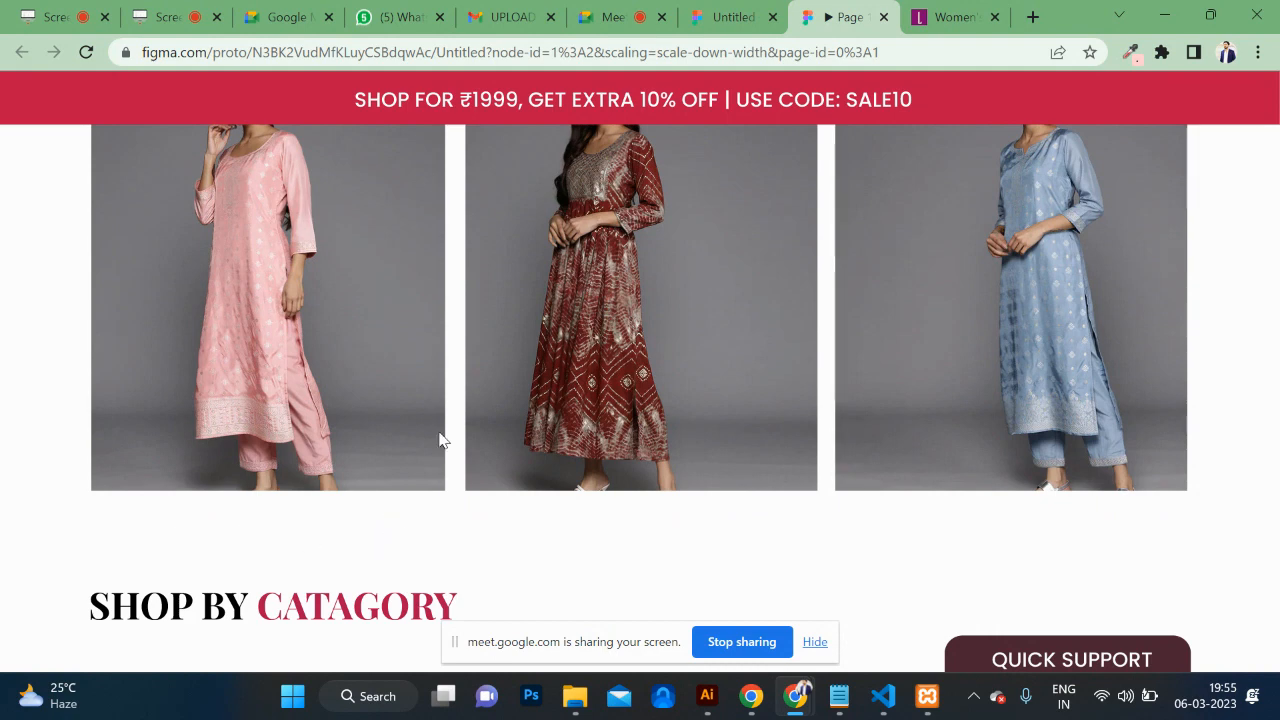
pyautogui.click(721, 19)
# Step: Nudge the Shop by Category heading and images down slightly
pyautogui.scroll(-5, 629, 360)
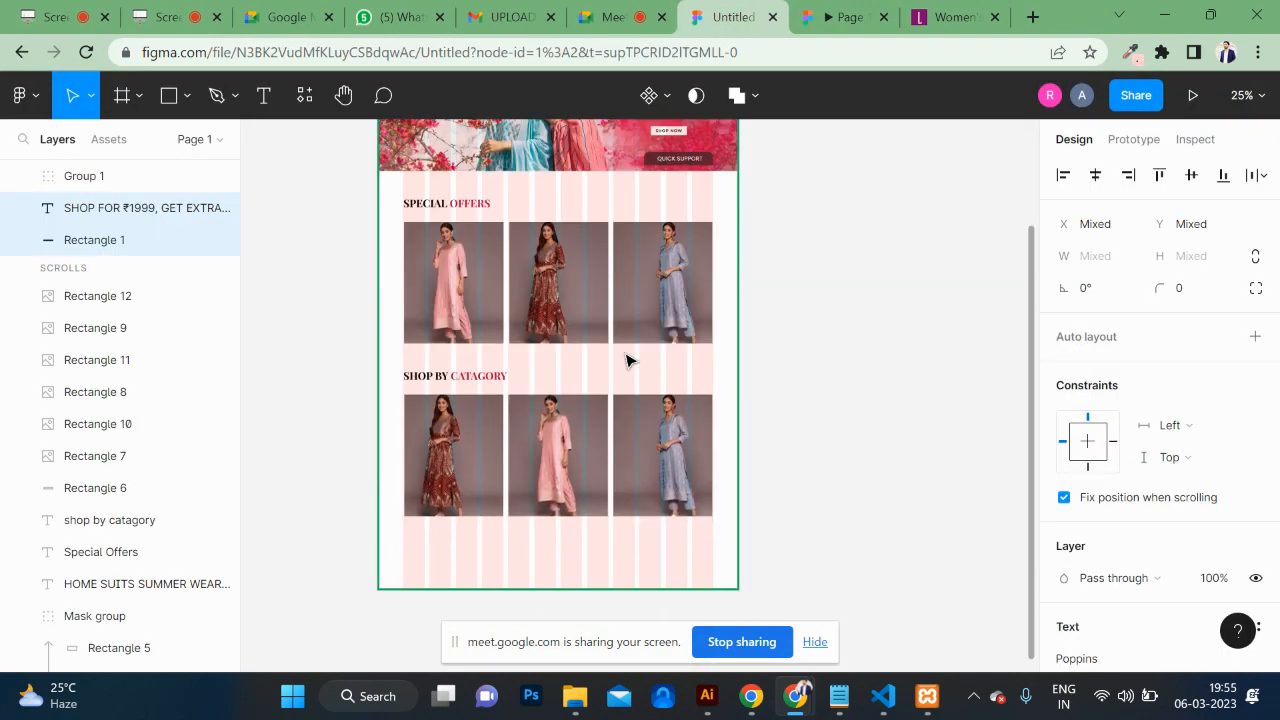
pyautogui.moveTo(367, 343); pyautogui.dragTo(710, 496)
pyautogui.hotkey('shift', 'Down')
pyautogui.hotkey('shift', 'Down')
pyautogui.hotkey('shift', 'Down')
pyautogui.hotkey('shift', 'Down')
pyautogui.hotkey('shift', 'Down')
pyautogui.hotkey('shift', 'Down')
pyautogui.hotkey('shift', 'Down')
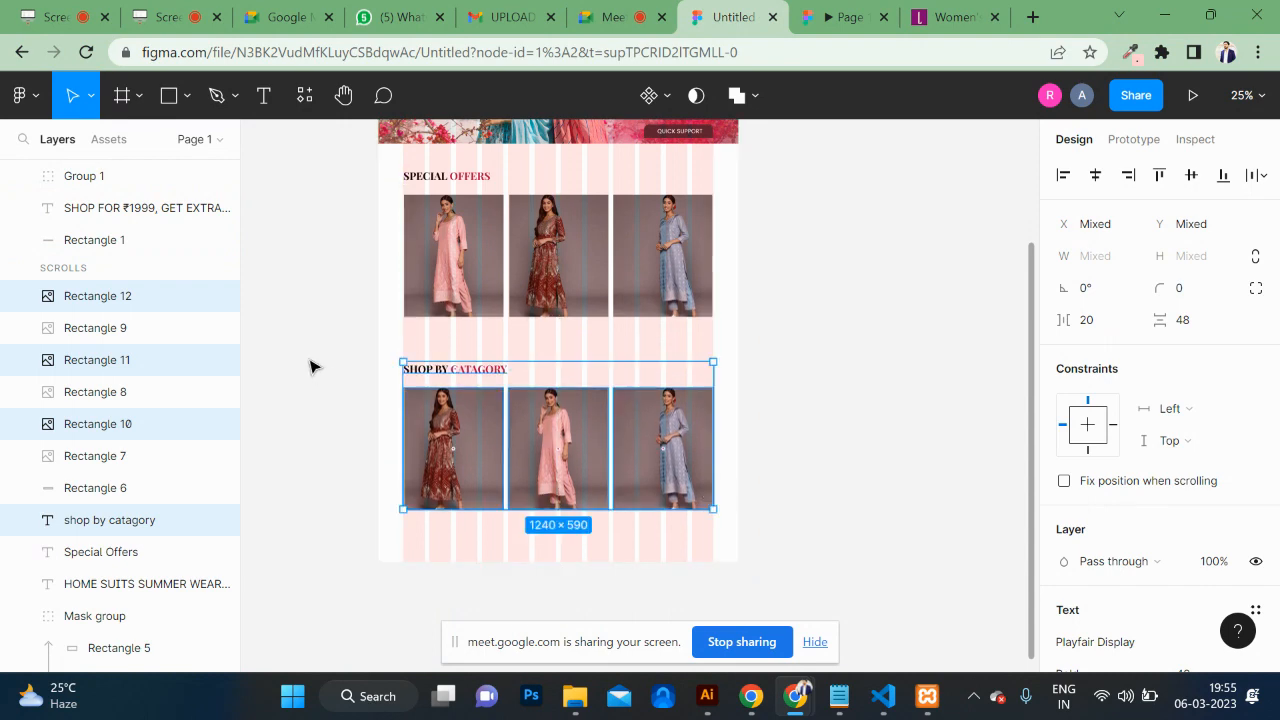
pyautogui.scroll(5, 311, 366)
pyautogui.scroll(4, 311, 366)
pyautogui.hscroll(-4, 311, 366)
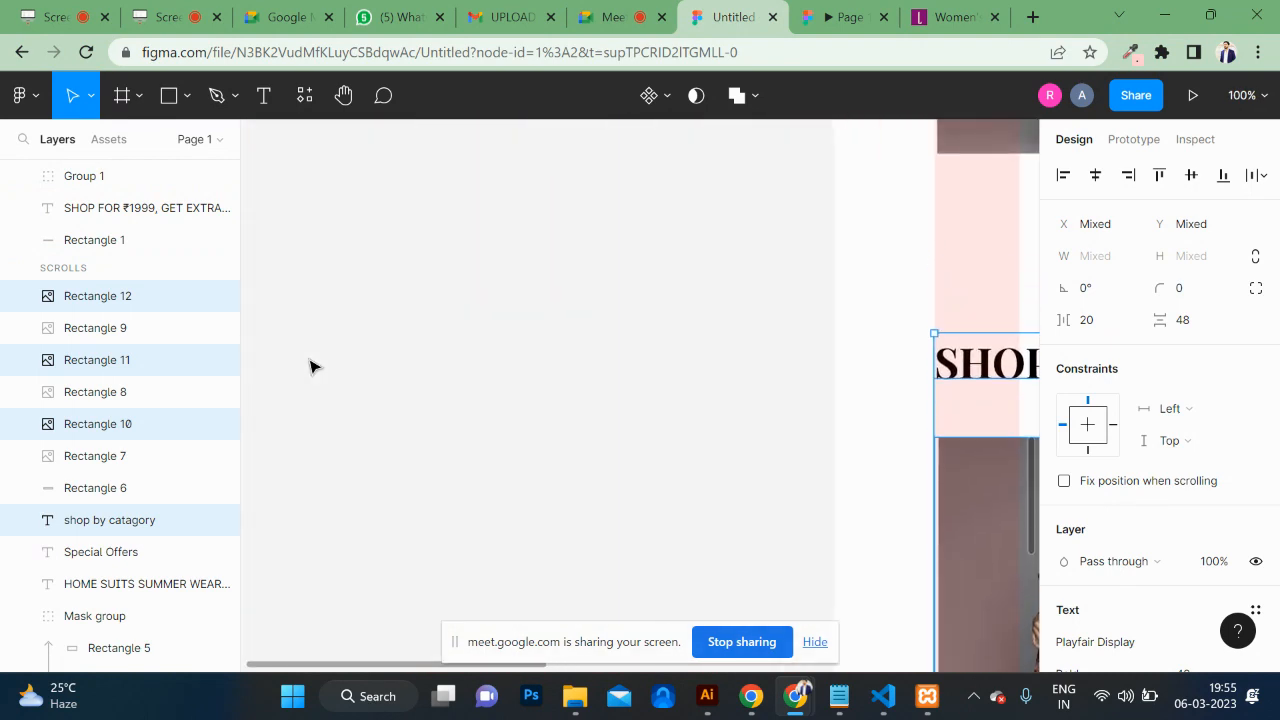
pyautogui.hscroll(10, 311, 366)
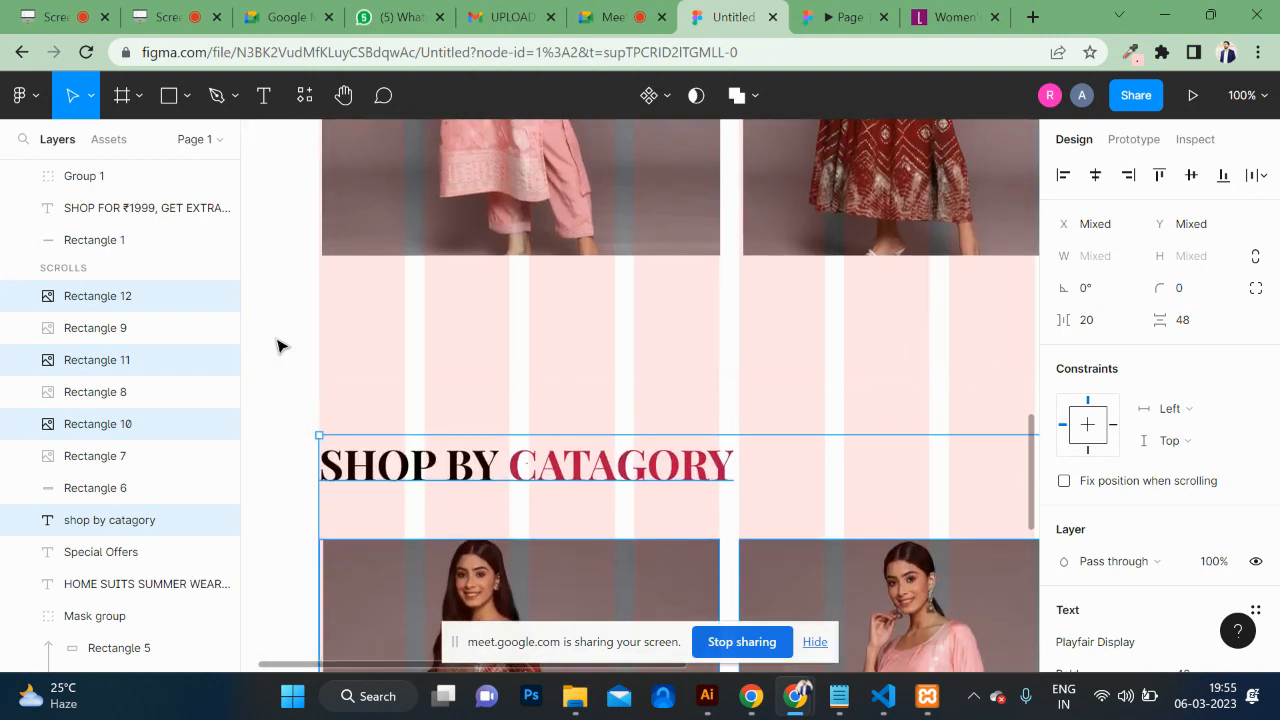
# Step: Add a 'LADIES SUITS PINK' caption below the offer images at font size 17
pyautogui.click(264, 96)
pyautogui.hscroll(-2, 383, 322)
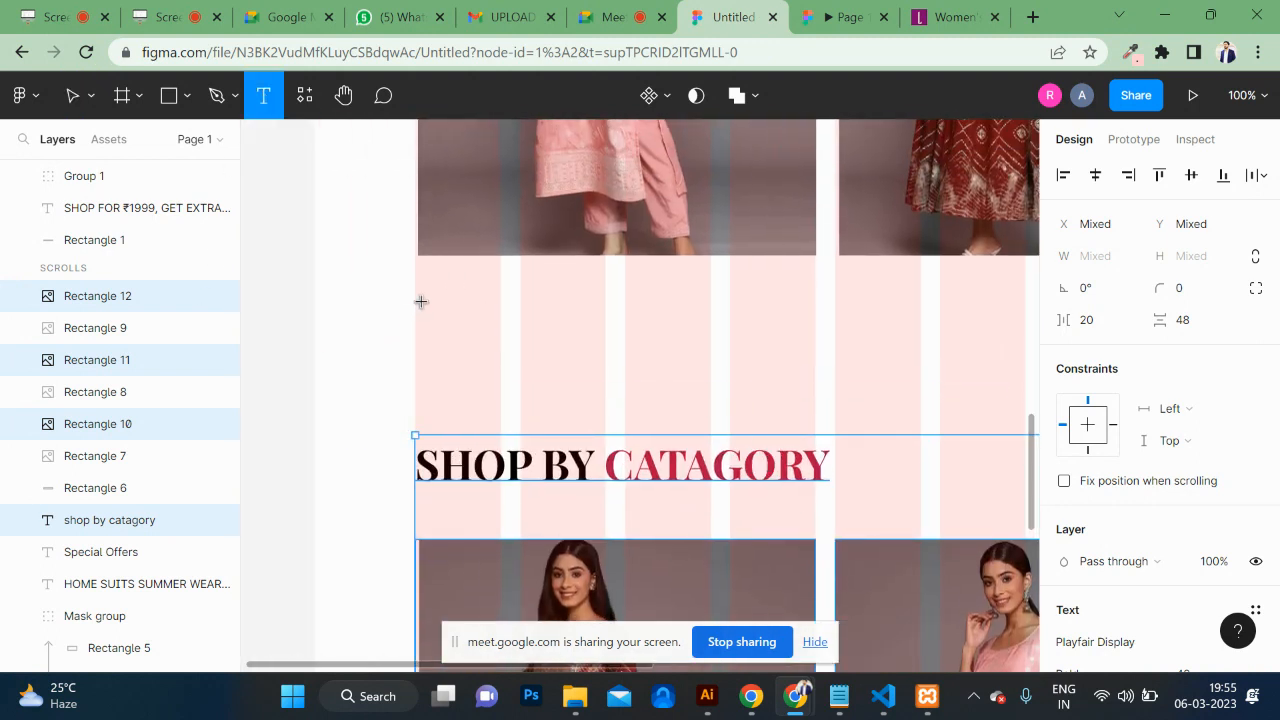
pyautogui.click(630, 357)
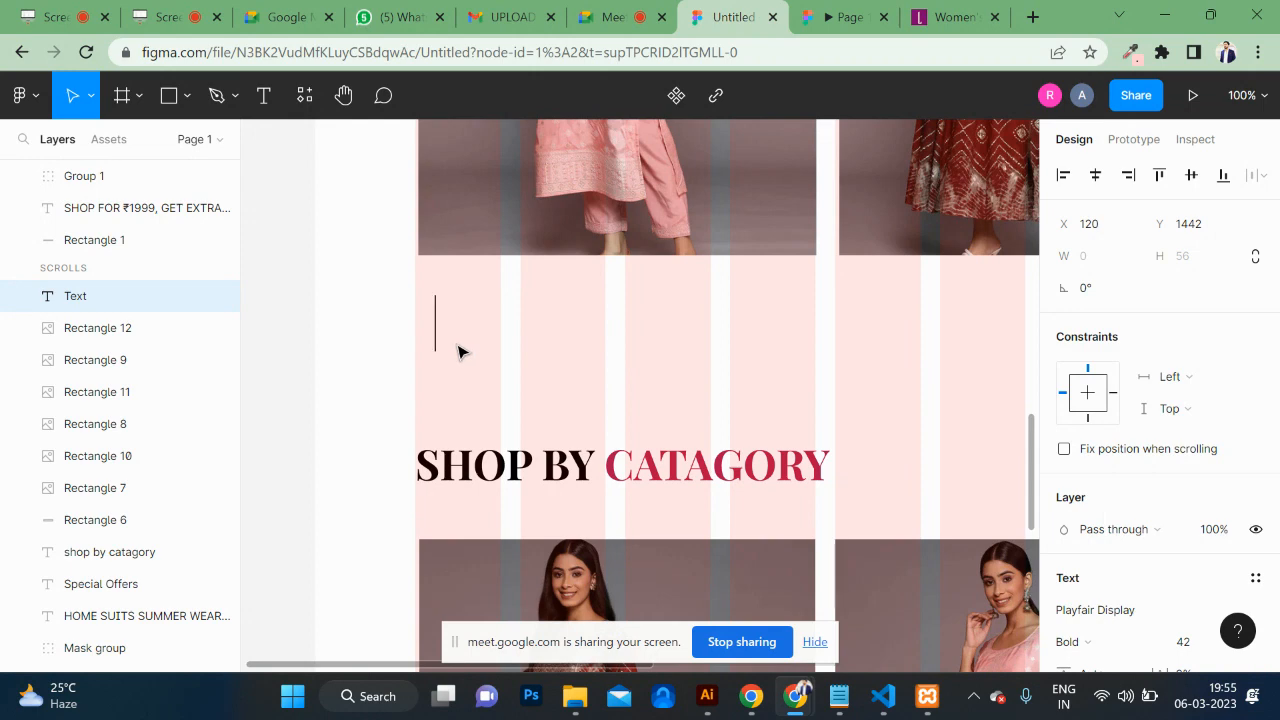
pyautogui.press('capslock')
pyautogui.write('LAD')
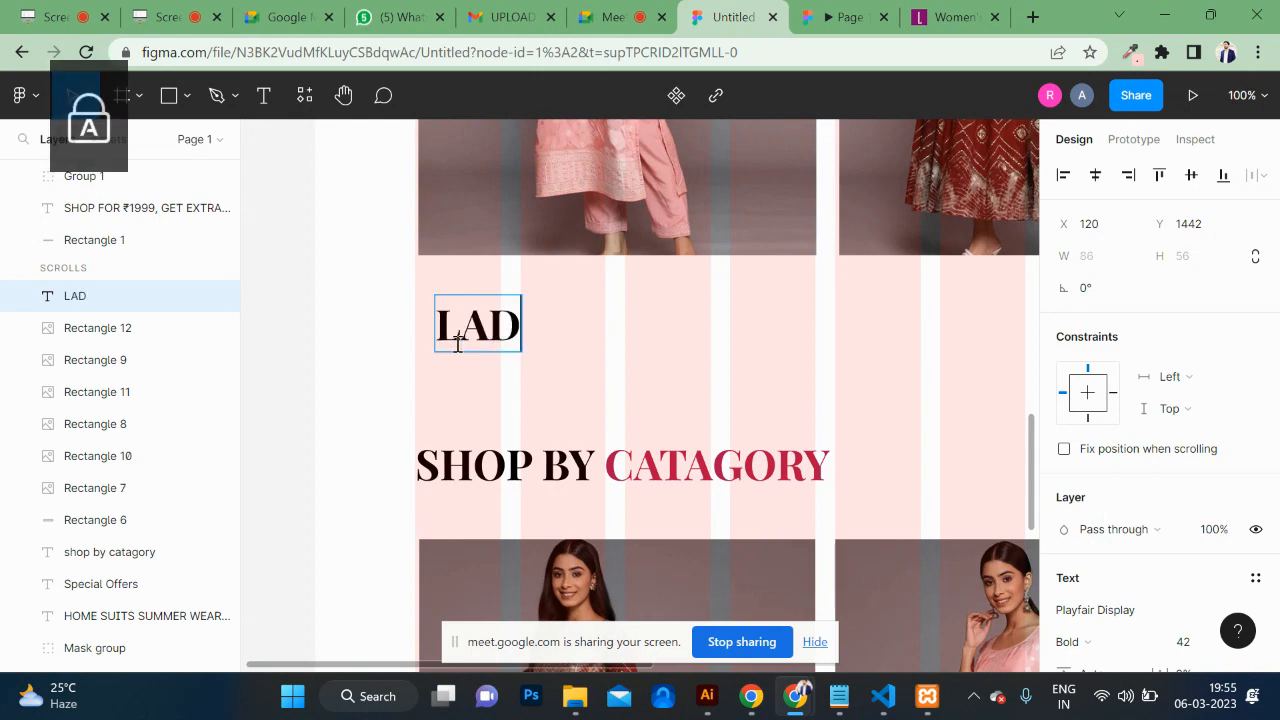
pyautogui.write('IES SUI')
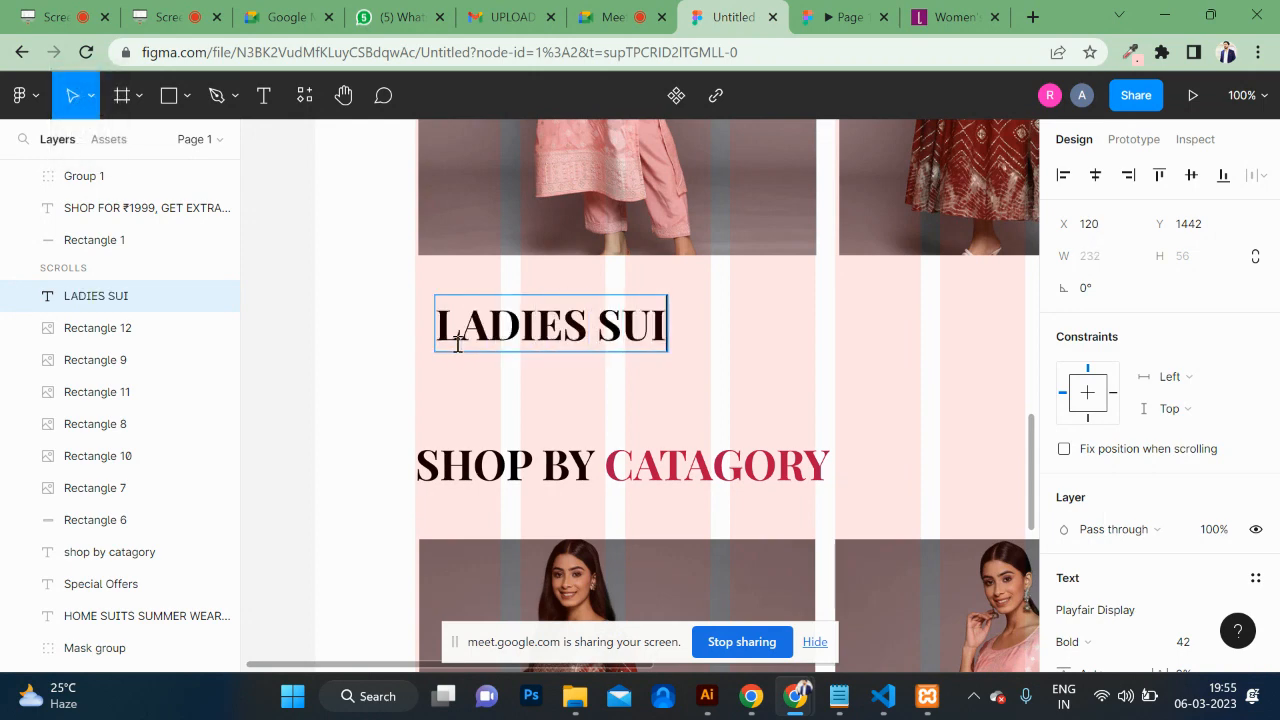
pyautogui.write('TS')
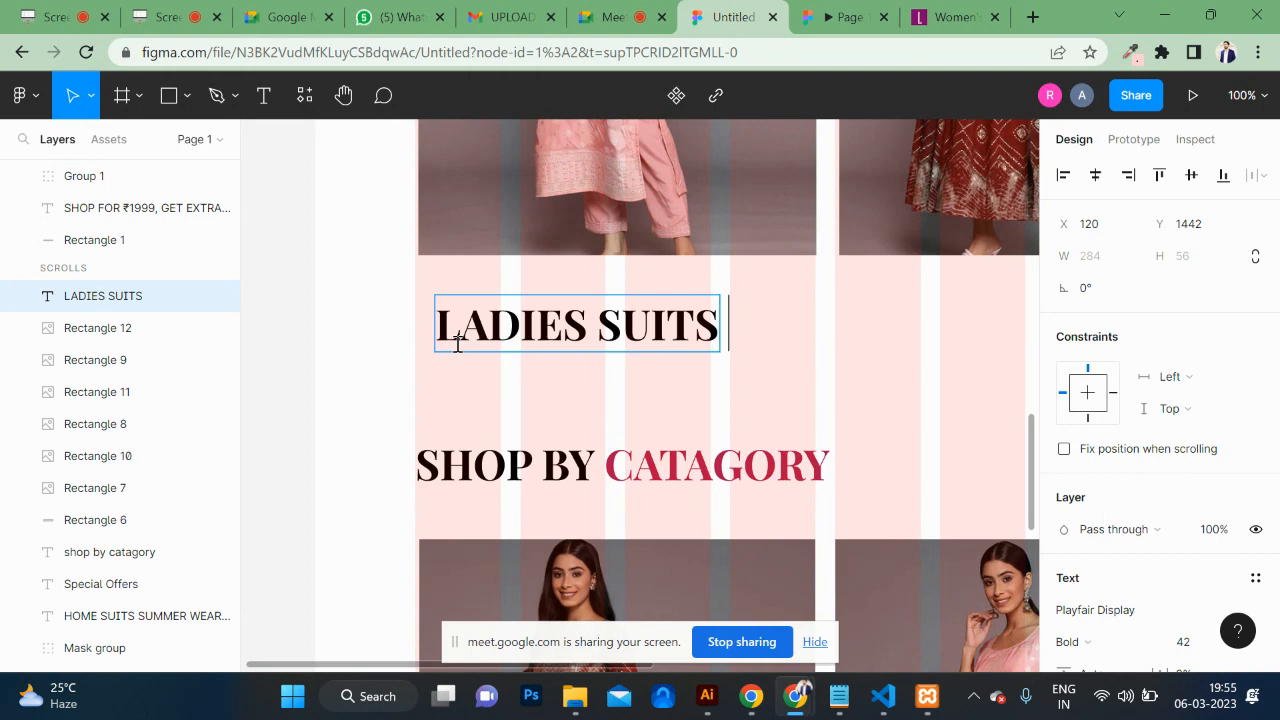
pyautogui.write(' PINK')
pyautogui.hotkey('ctrl', 'a')
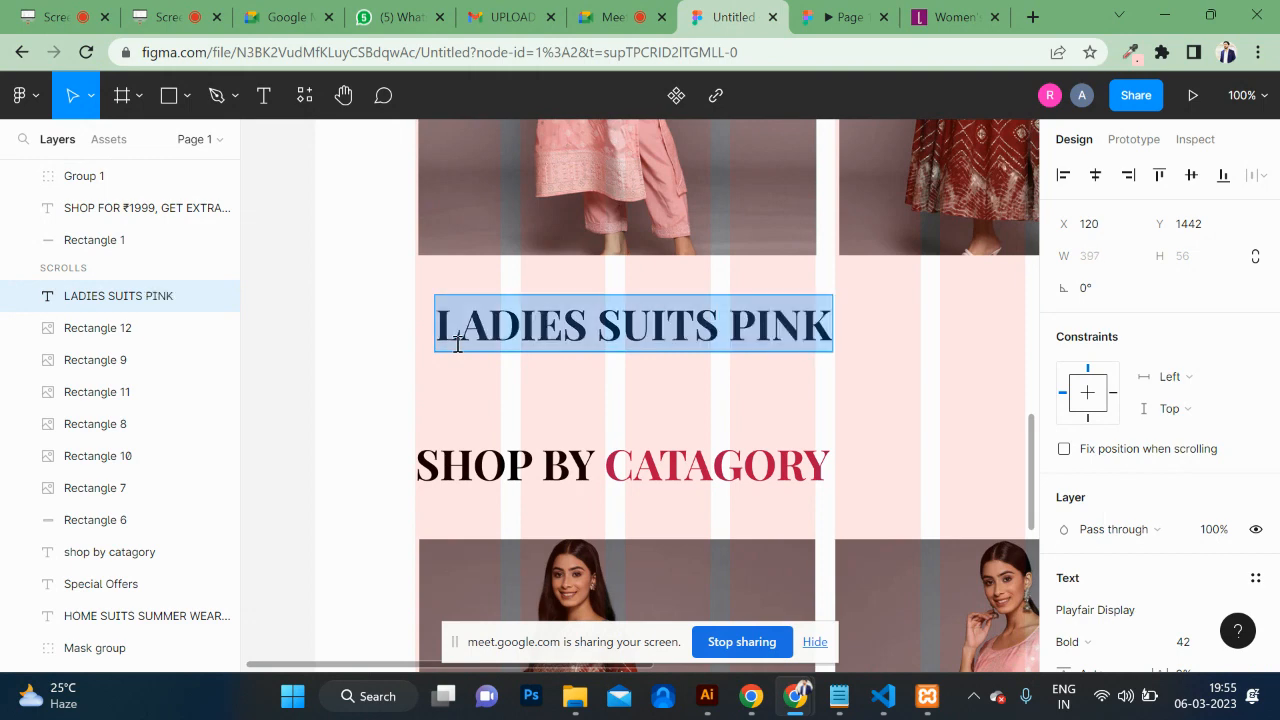
pyautogui.hotkey('ctrl', 'shift', ',')
pyautogui.hotkey('ctrl', 'shift', ',')
pyautogui.hotkey('ctrl', 'shift', ',')
pyautogui.hotkey('ctrl', 'shift', ',')
pyautogui.hotkey('ctrl', 'shift', ',')
pyautogui.hotkey('ctrl', 'shift', ',')
pyautogui.hotkey('ctrl', 'shift', ',')
pyautogui.hotkey('ctrl', 'shift', ',')
pyautogui.hotkey('ctrl', 'shift', ',')
pyautogui.hotkey('ctrl', 'shift', ',')
pyautogui.hotkey('ctrl', 'shift', ',')
pyautogui.hotkey('ctrl', 'shift', ',')
pyautogui.hotkey('ctrl', 'shift', ',')
pyautogui.hotkey('ctrl', 'shift', ',')
pyautogui.hotkey('ctrl', 'shift', ',')
pyautogui.hotkey('ctrl', 'shift', ',')
pyautogui.hotkey('ctrl', 'shift', ',')
pyautogui.hotkey('ctrl', 'shift', ',')
pyautogui.hotkey('ctrl', 'shift', ',')
pyautogui.hotkey('ctrl', 'shift', ',')
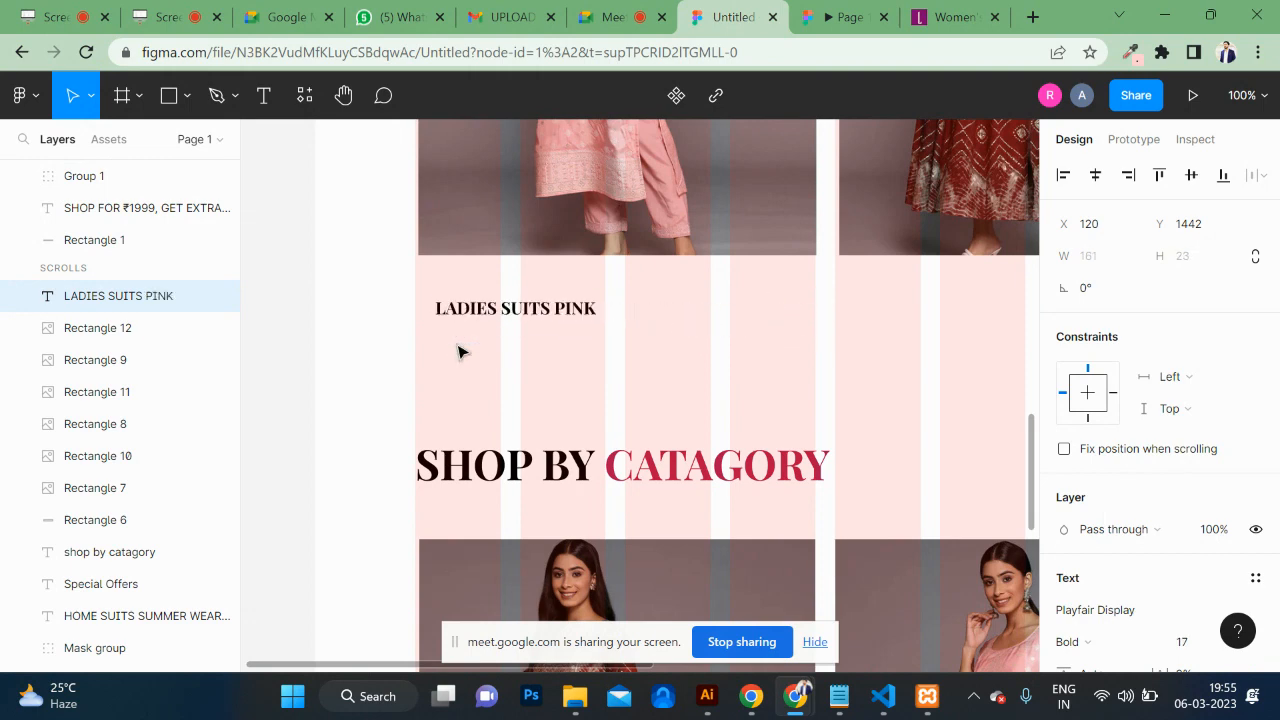
# Step: Move the caption just under the pink suit image, aligned at X 103, Y 1417
pyautogui.press('Escape')
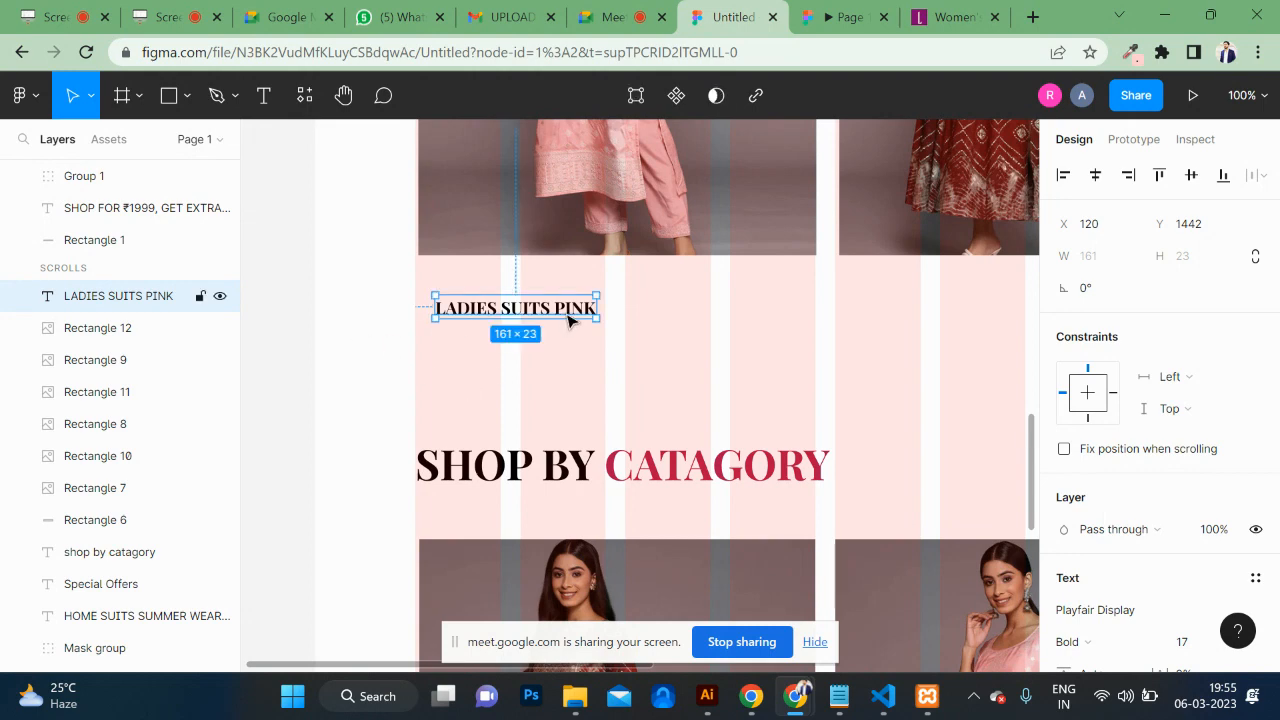
pyautogui.moveTo(568, 318); pyautogui.dragTo(553, 293)
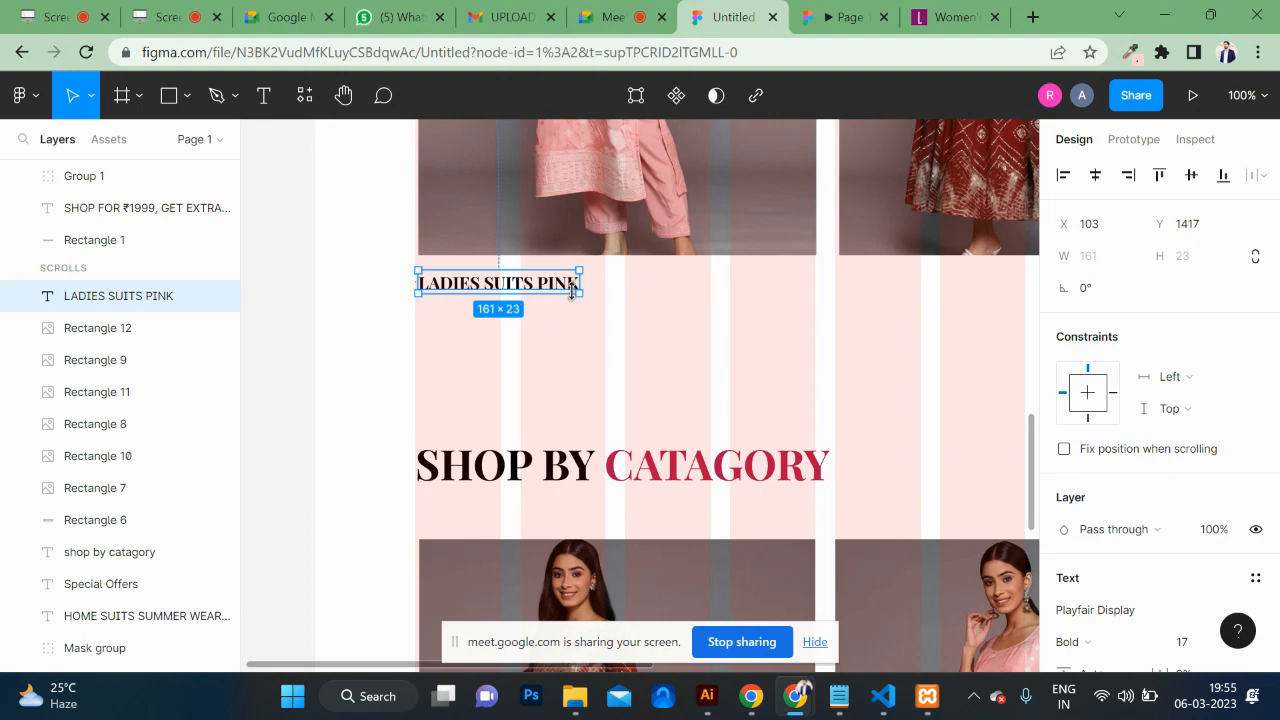
pyautogui.scroll(2, 618, 326)
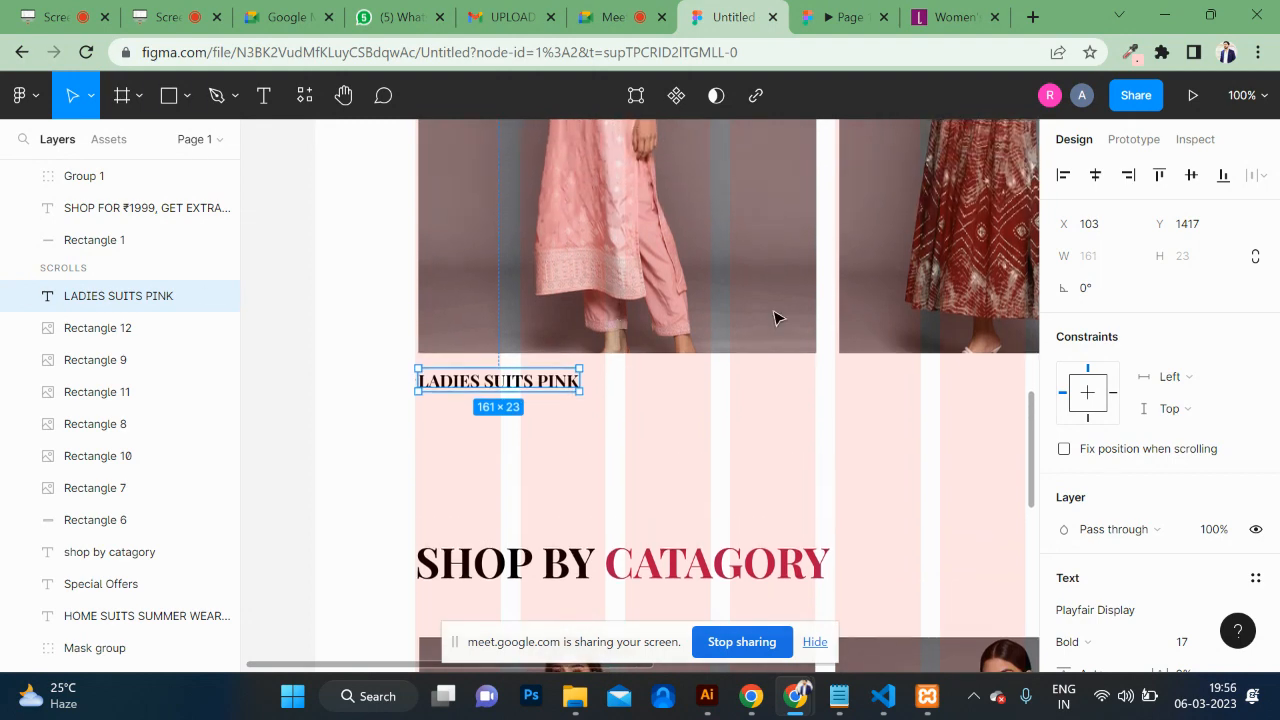
# Step: Change the caption's font to Poppins with Regular weight
pyautogui.doubleClick(557, 385)
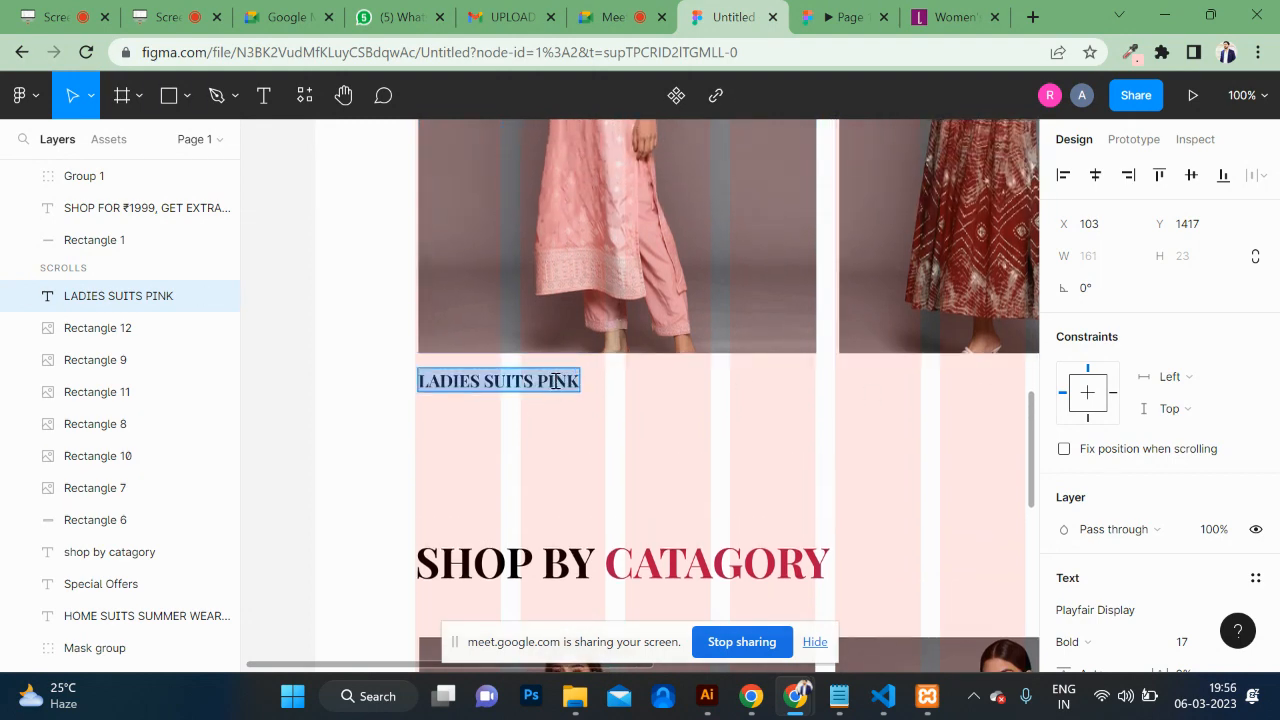
pyautogui.scroll(-4, 1065, 500)
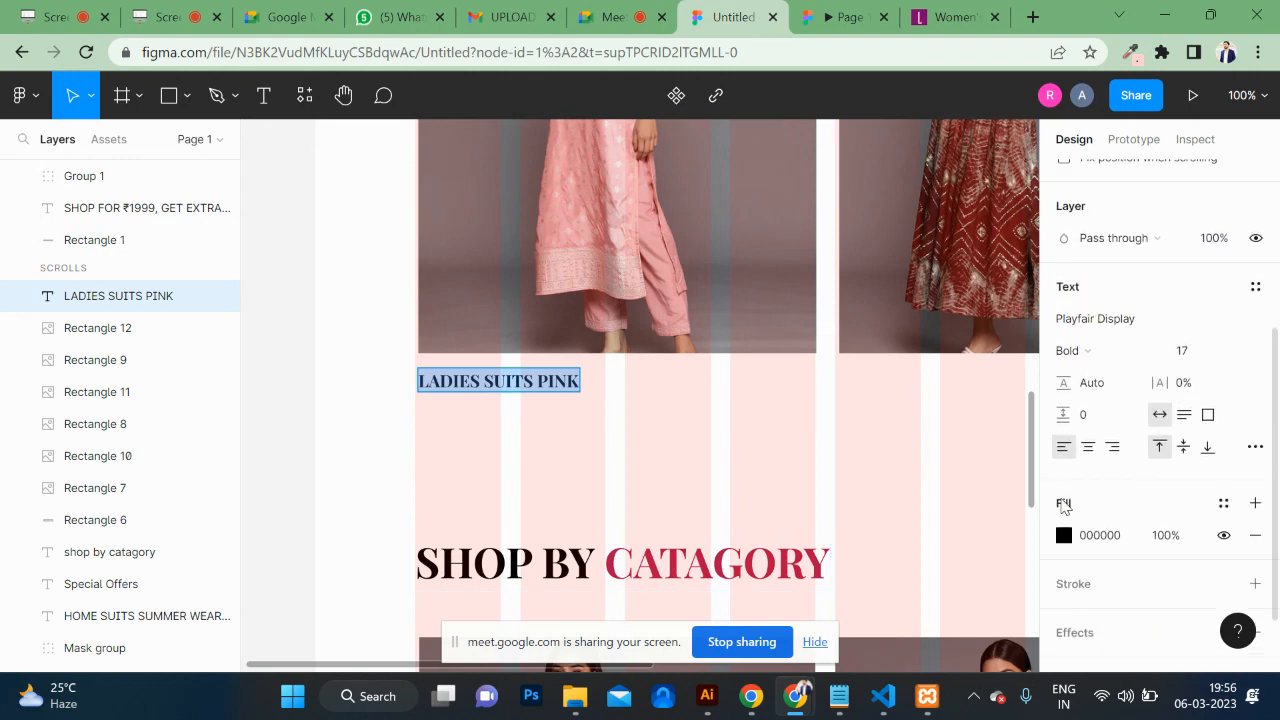
pyautogui.click(1115, 240)
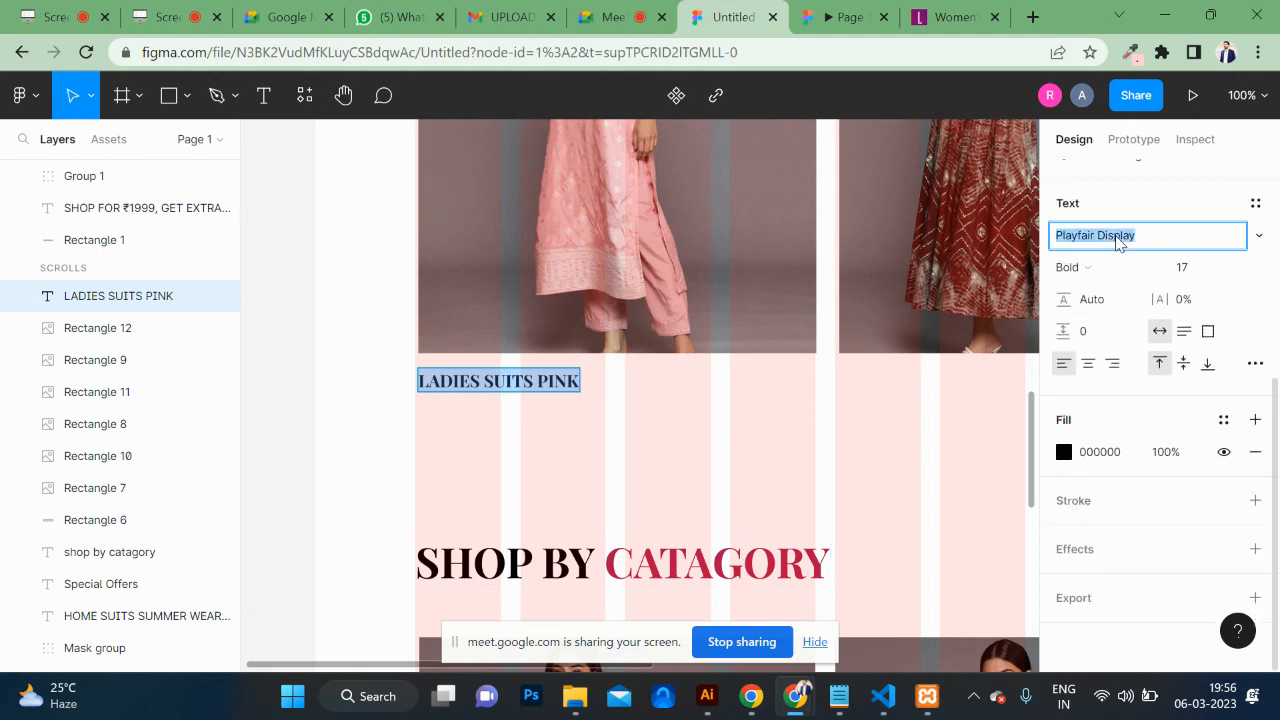
pyautogui.write('Po')
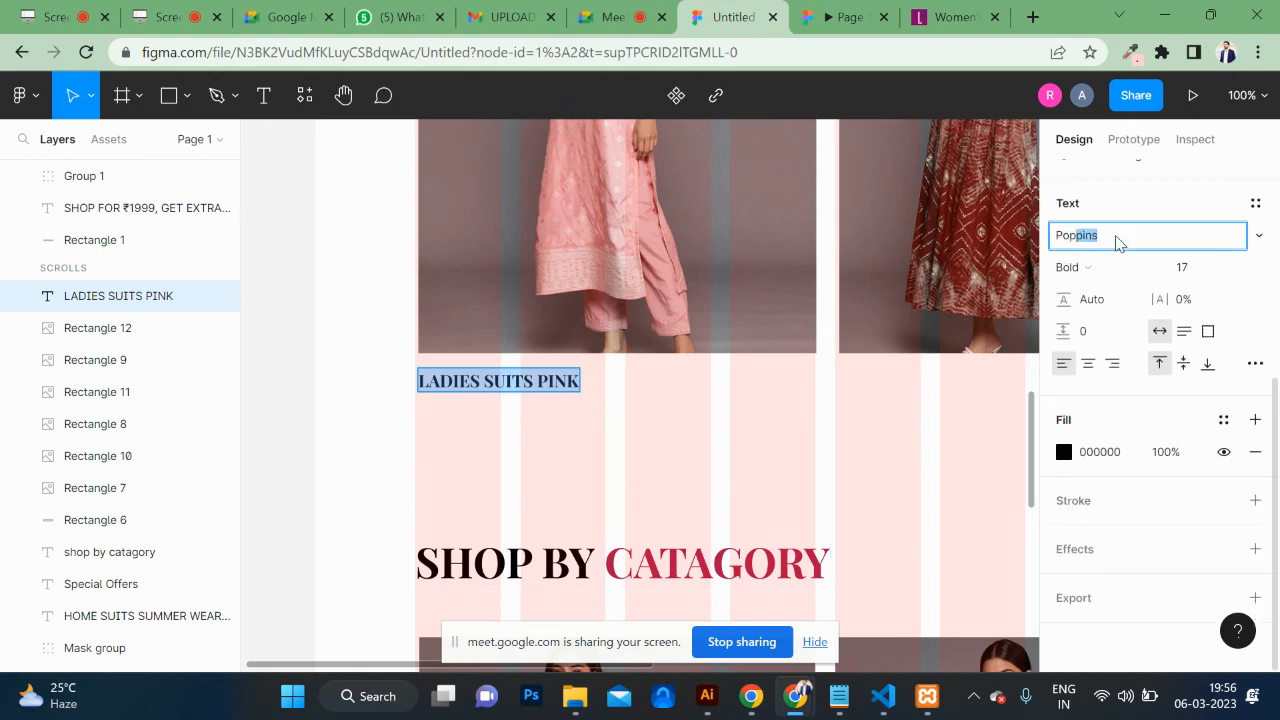
pyautogui.write('p')
pyautogui.press('Return')
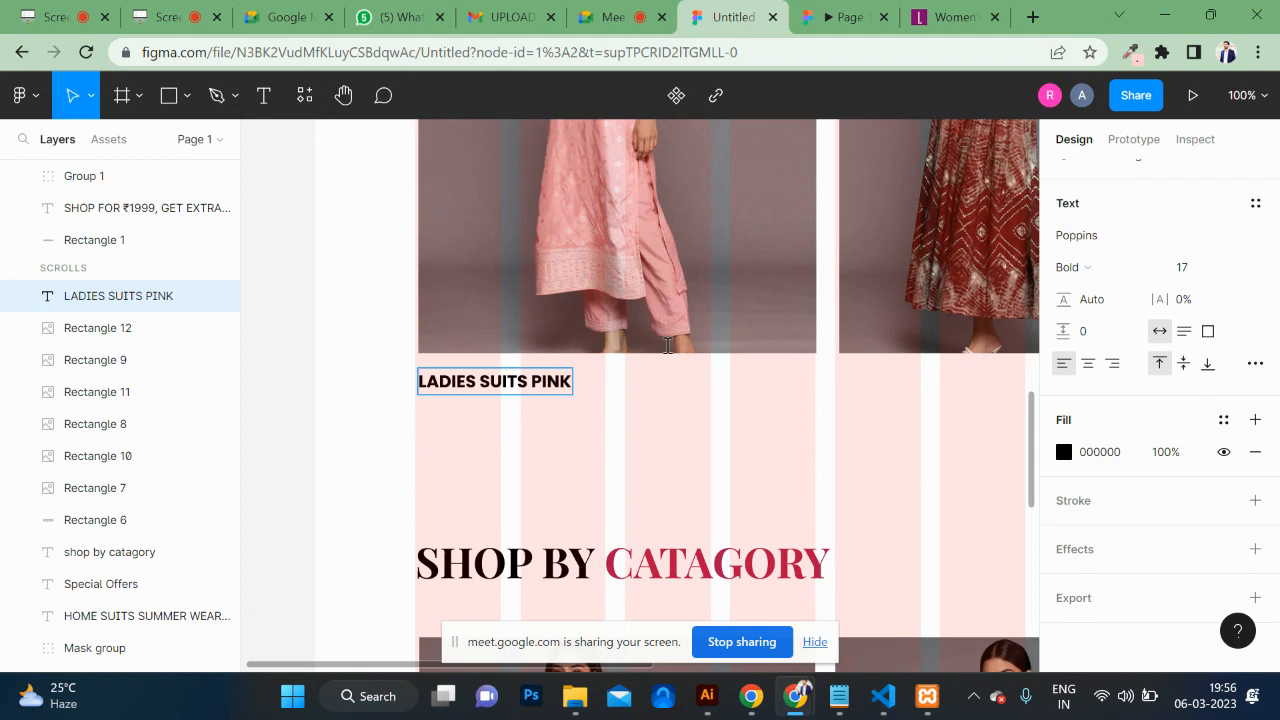
pyautogui.hotkey('ctrl', 'a')
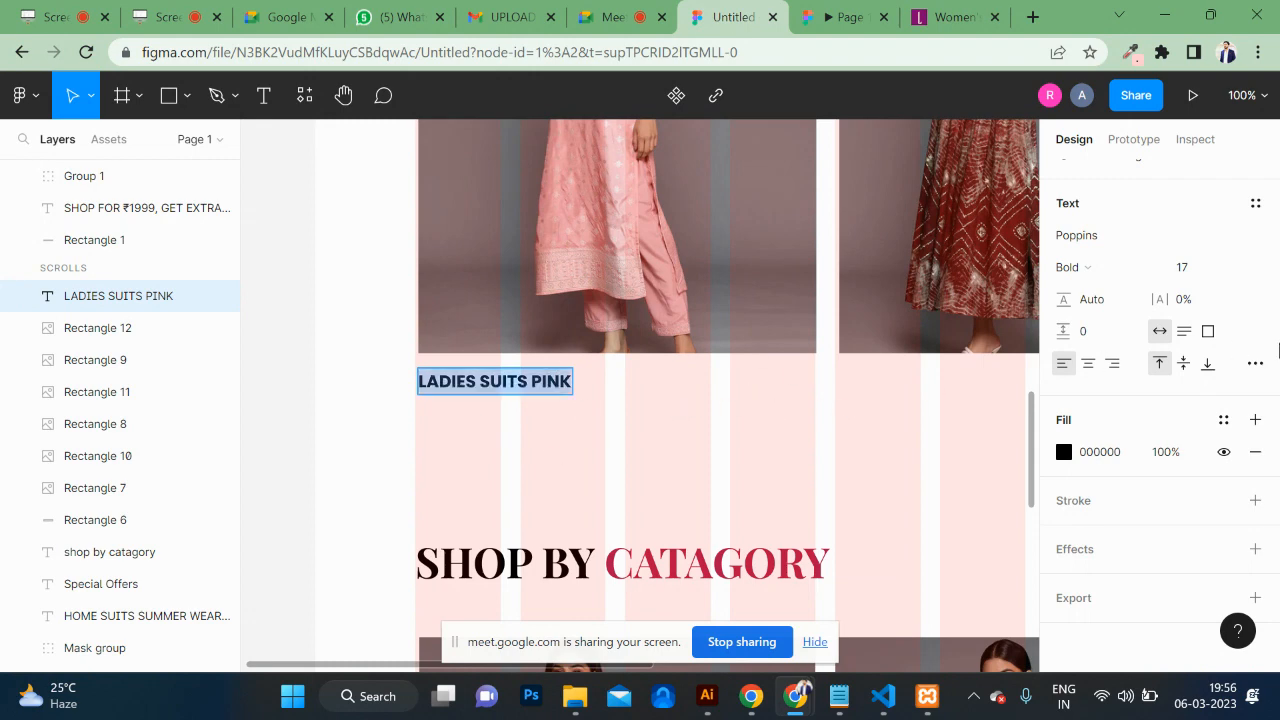
pyautogui.click(1097, 268)
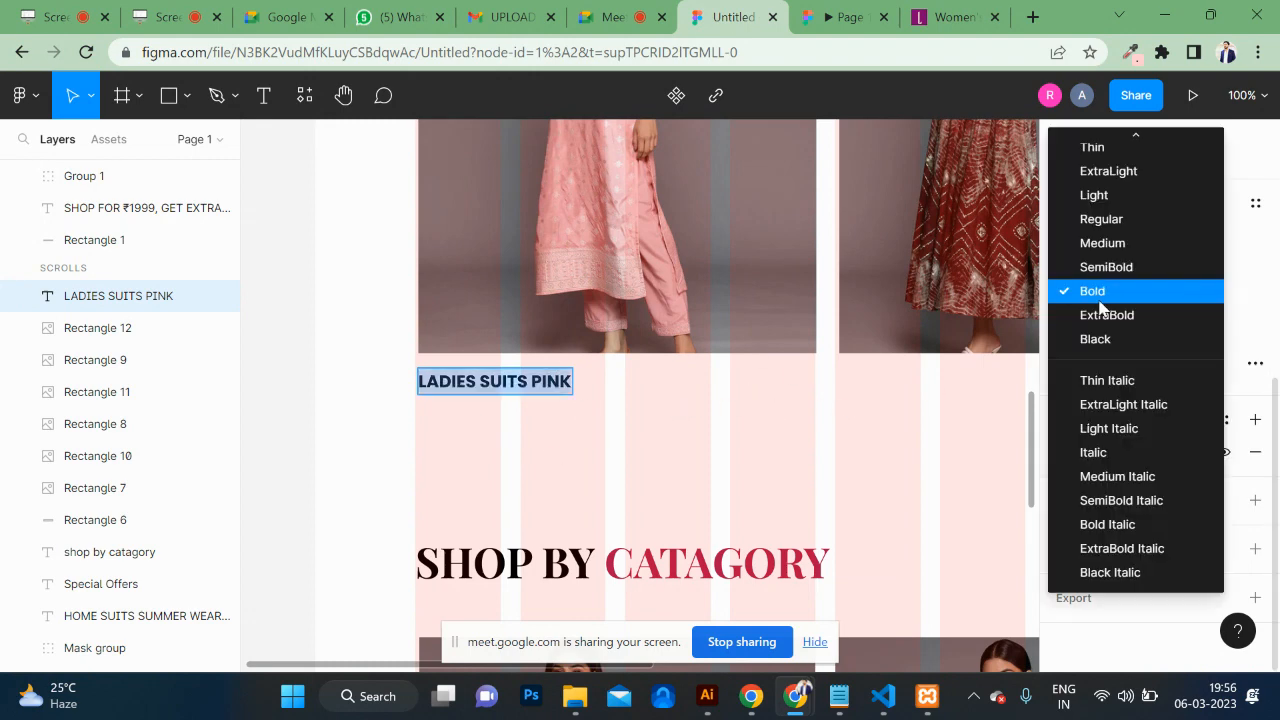
pyautogui.click(1108, 228)
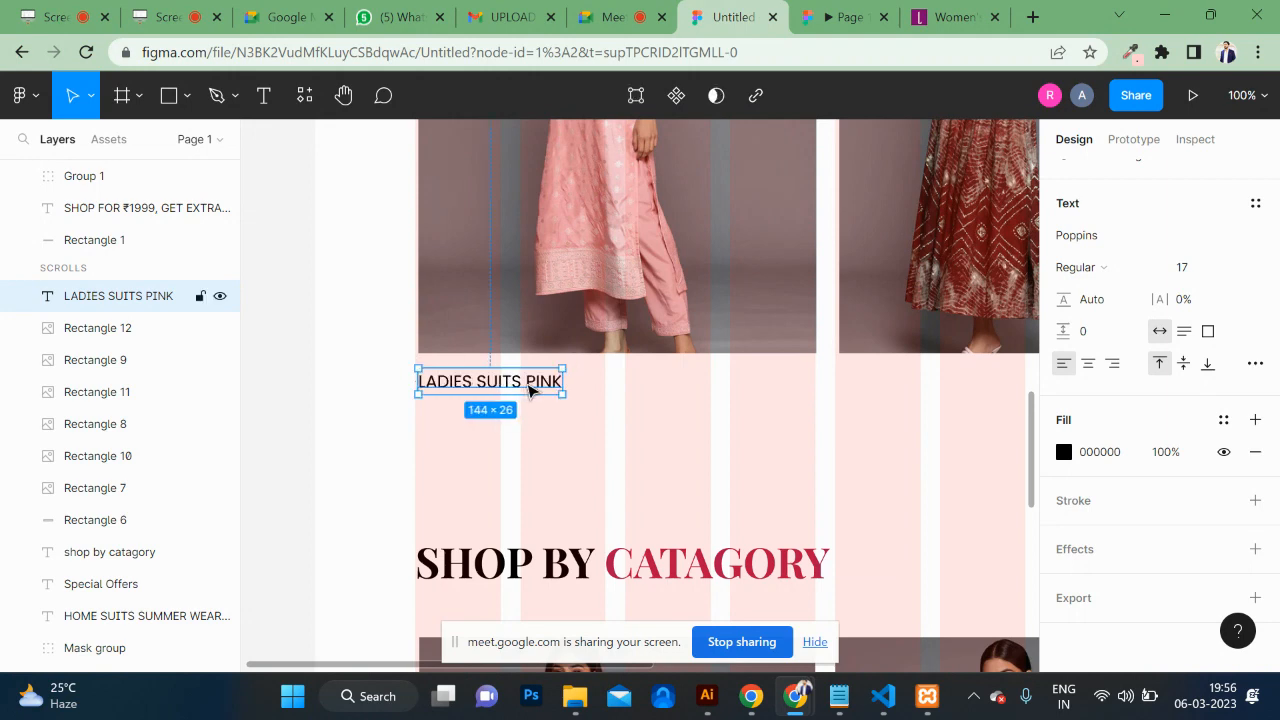
# Step: Colour only the word PINK in the caption red (C01447)
pyautogui.doubleClick(529, 390)
pyautogui.moveTo(527, 380); pyautogui.dragTo(571, 381)
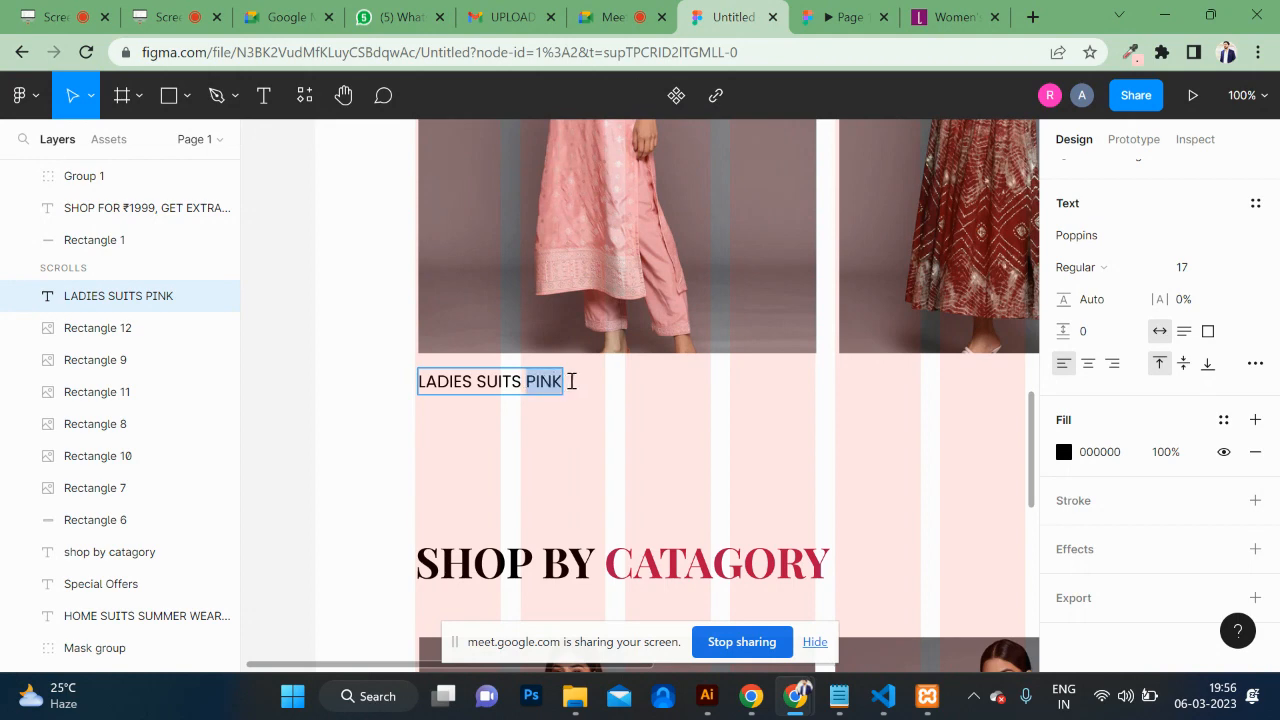
pyautogui.click(1064, 453)
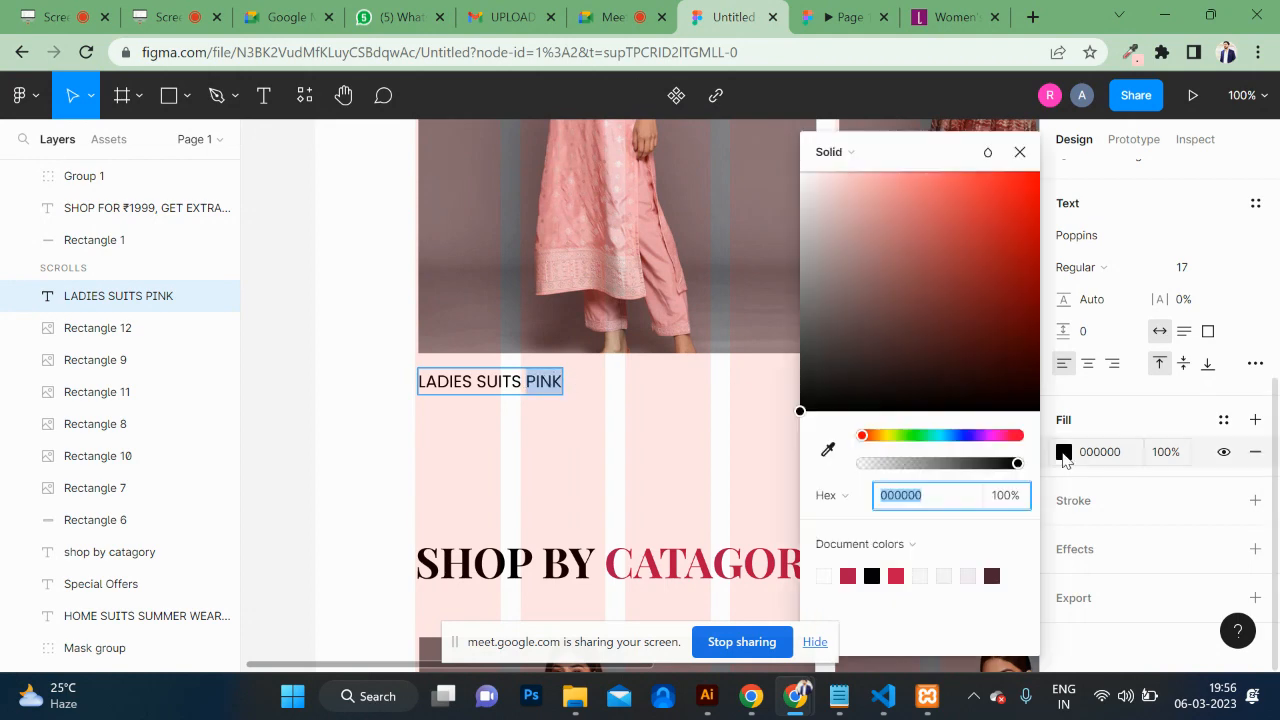
pyautogui.click(897, 576)
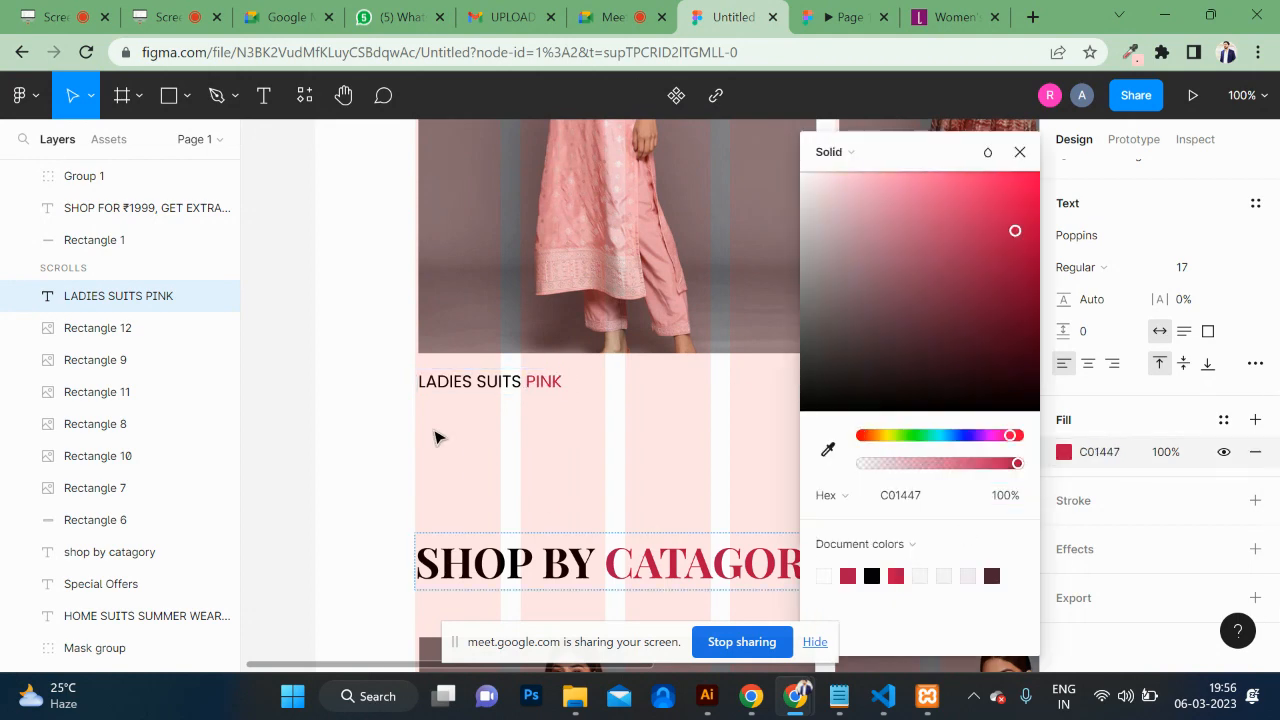
pyautogui.press('Escape')
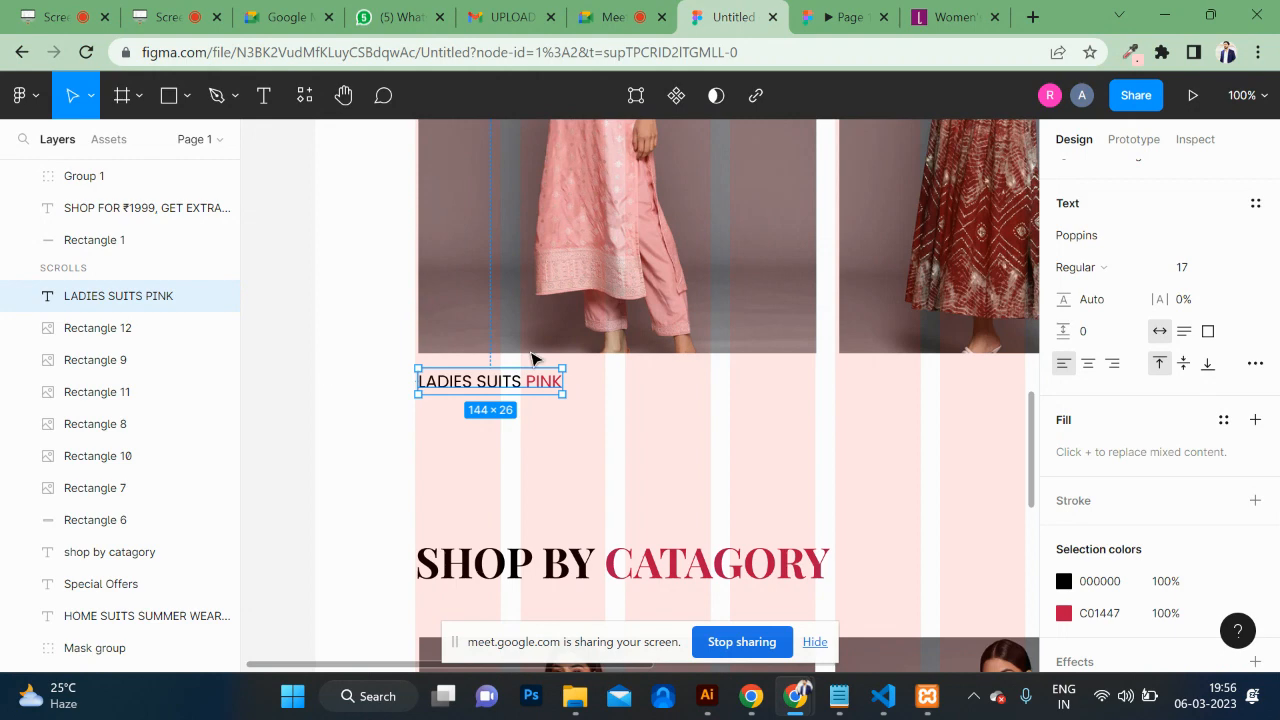
pyautogui.click(169, 95)
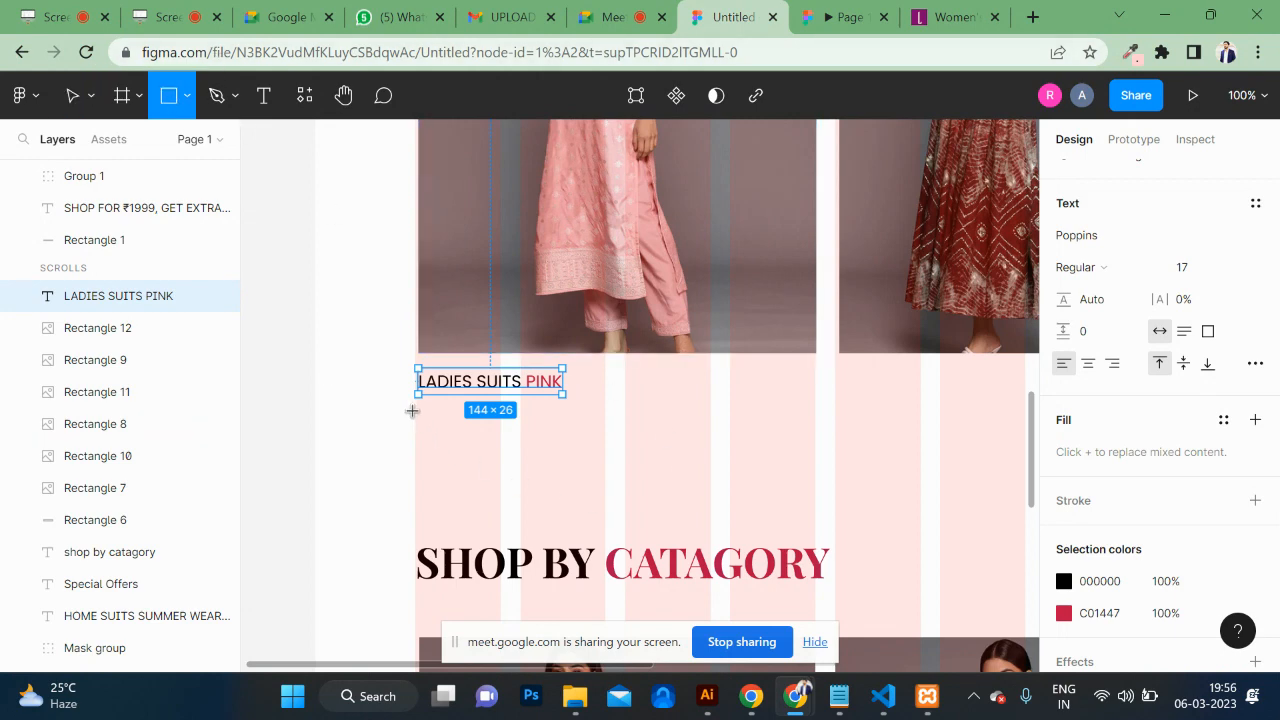
pyautogui.moveTo(417, 413); pyautogui.dragTo(538, 455)
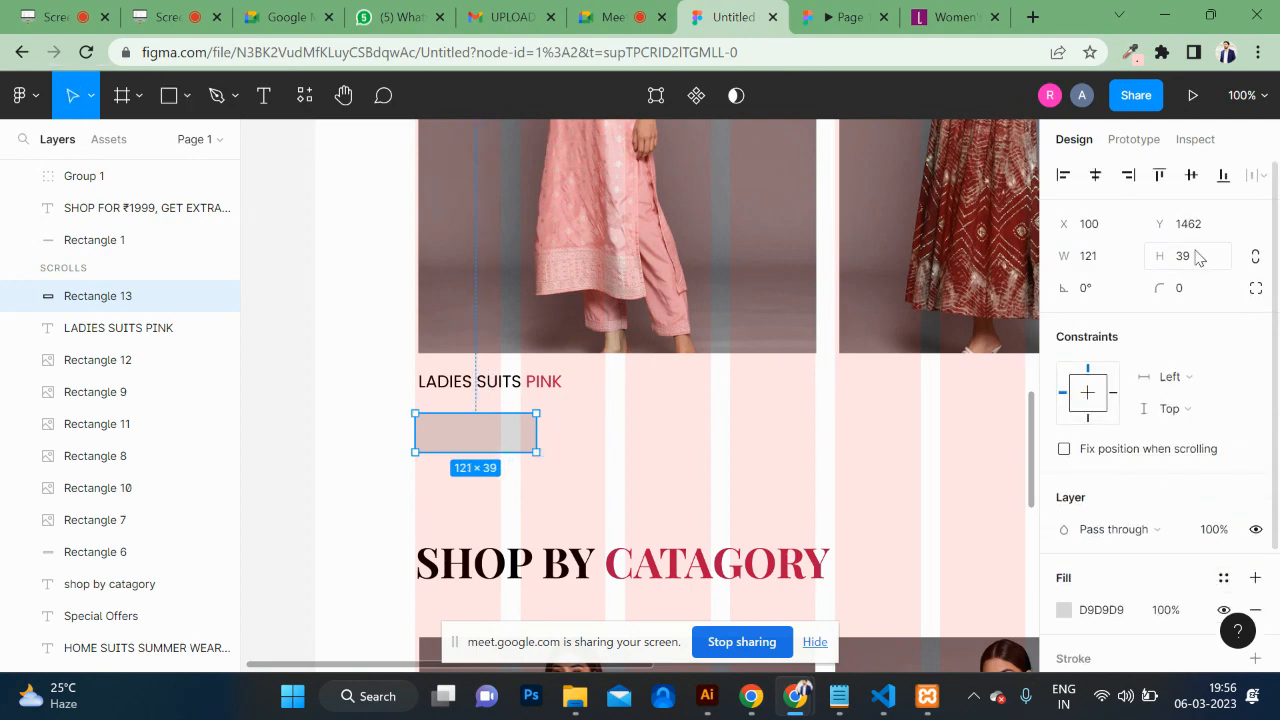
pyautogui.click(1199, 257)
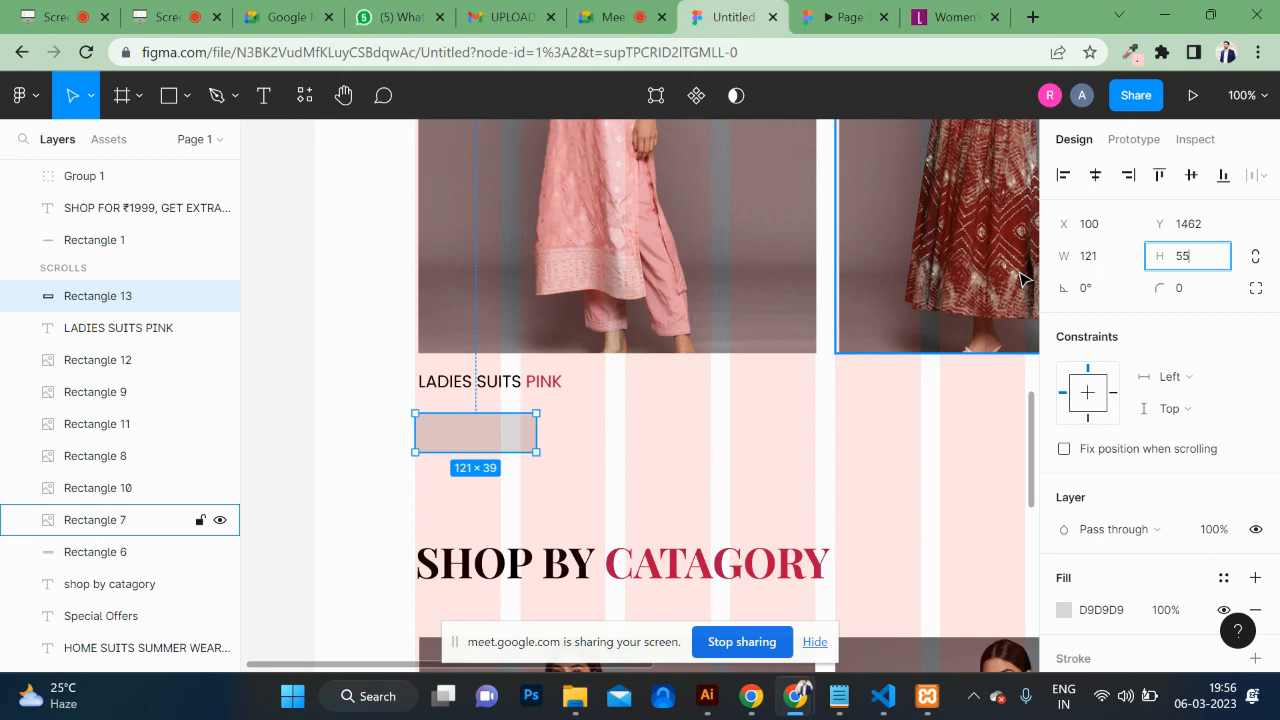
pyautogui.press('Return')
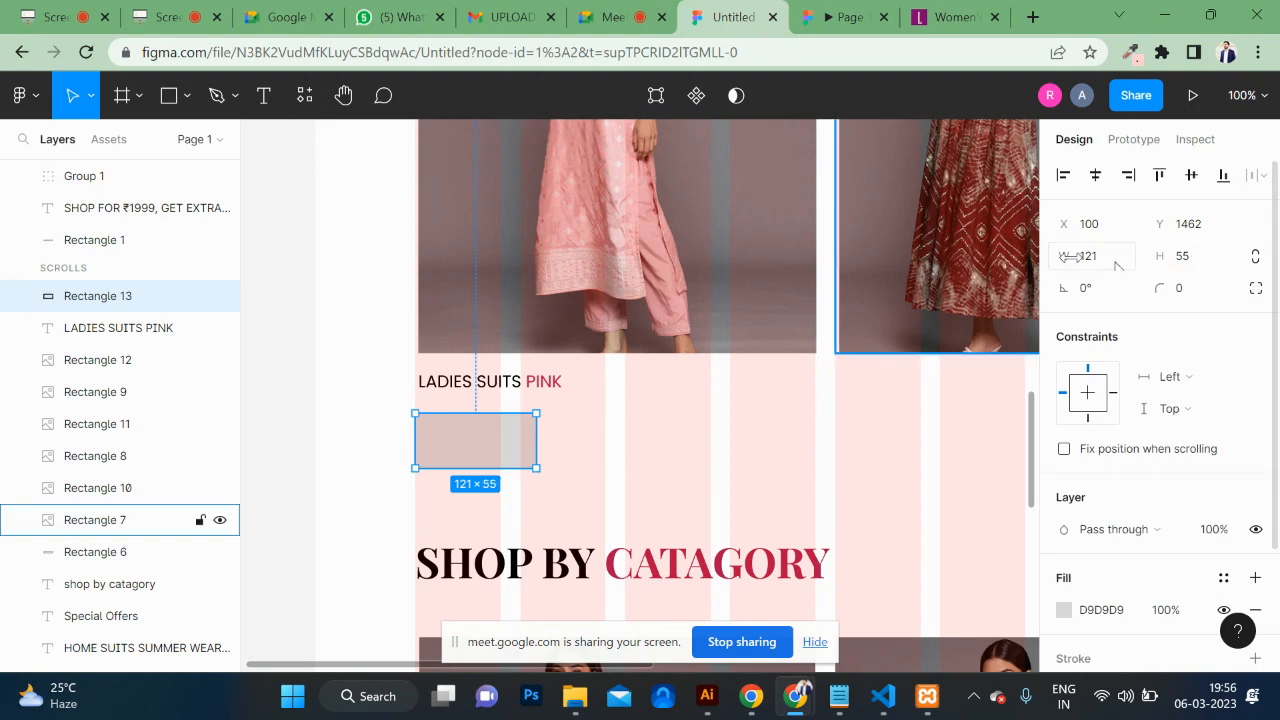
pyautogui.hotkey('ctrl', 'z')
pyautogui.hotkey('ctrl', 'z')
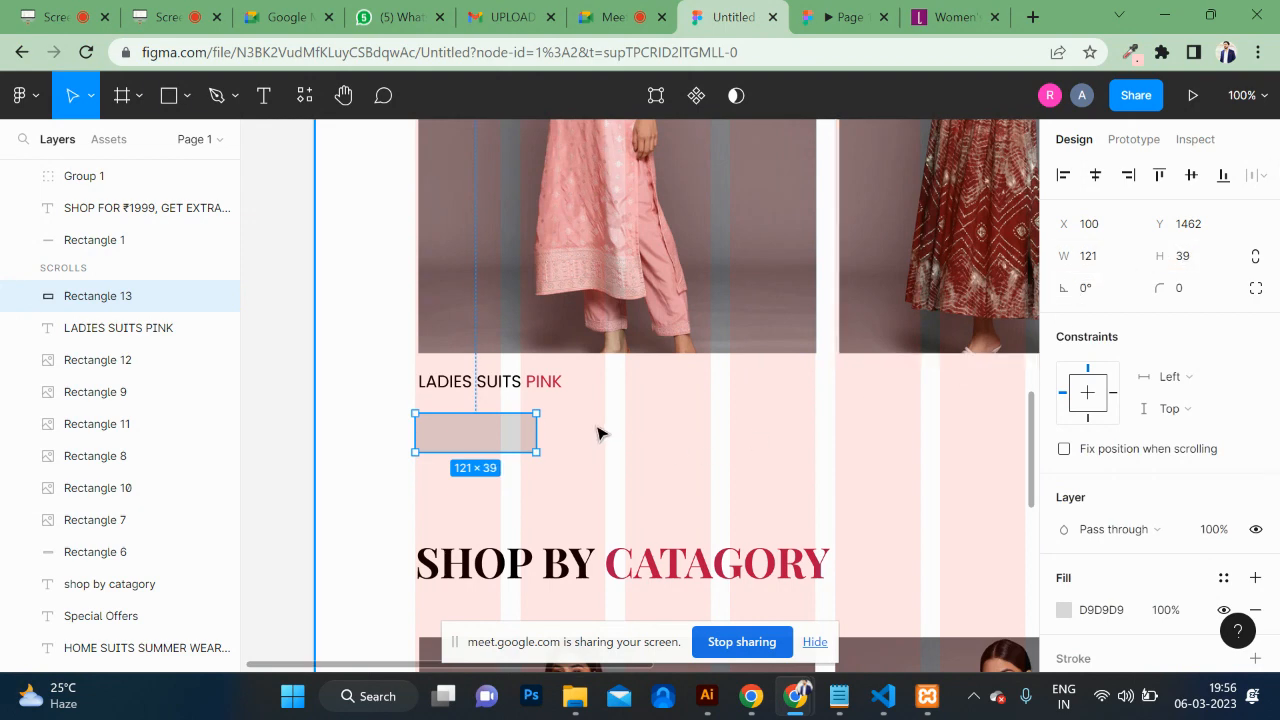
pyautogui.click(1025, 25)
# Step: Search Google Images for 'sans serif vs serif' and preview Adobe's T-versus-T comparison
pyautogui.write('S')
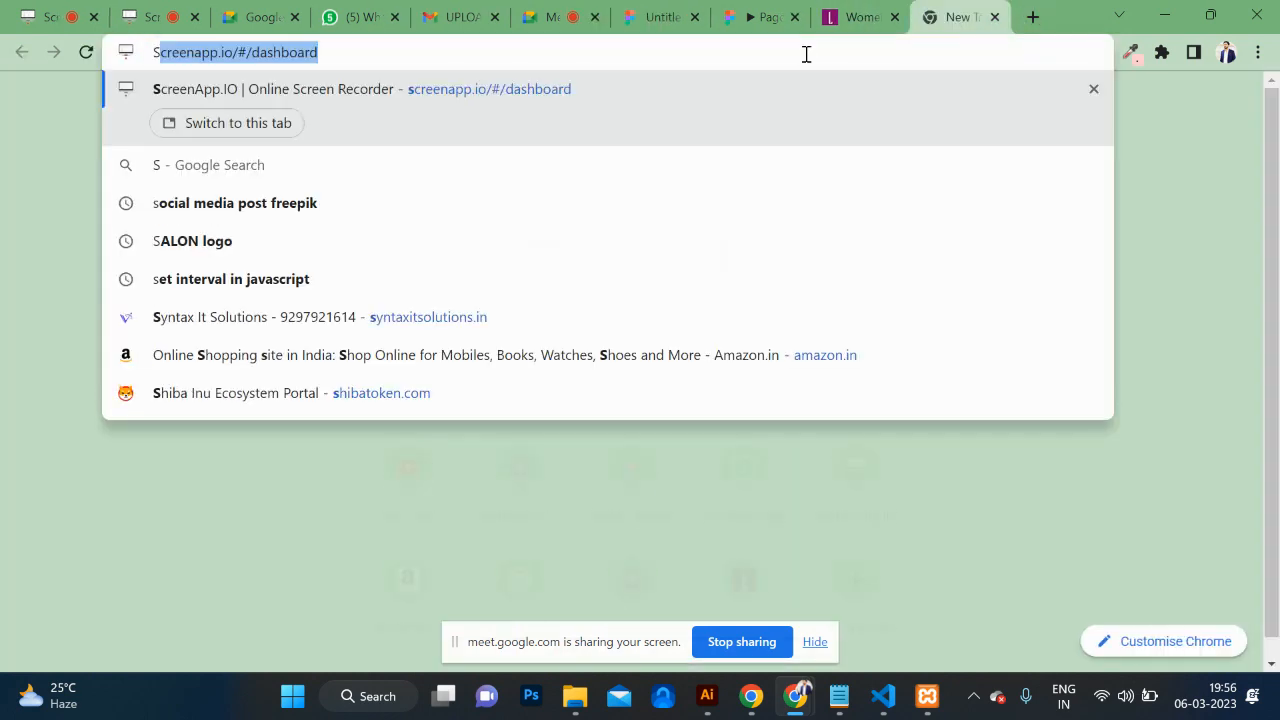
pyautogui.write('ANS')
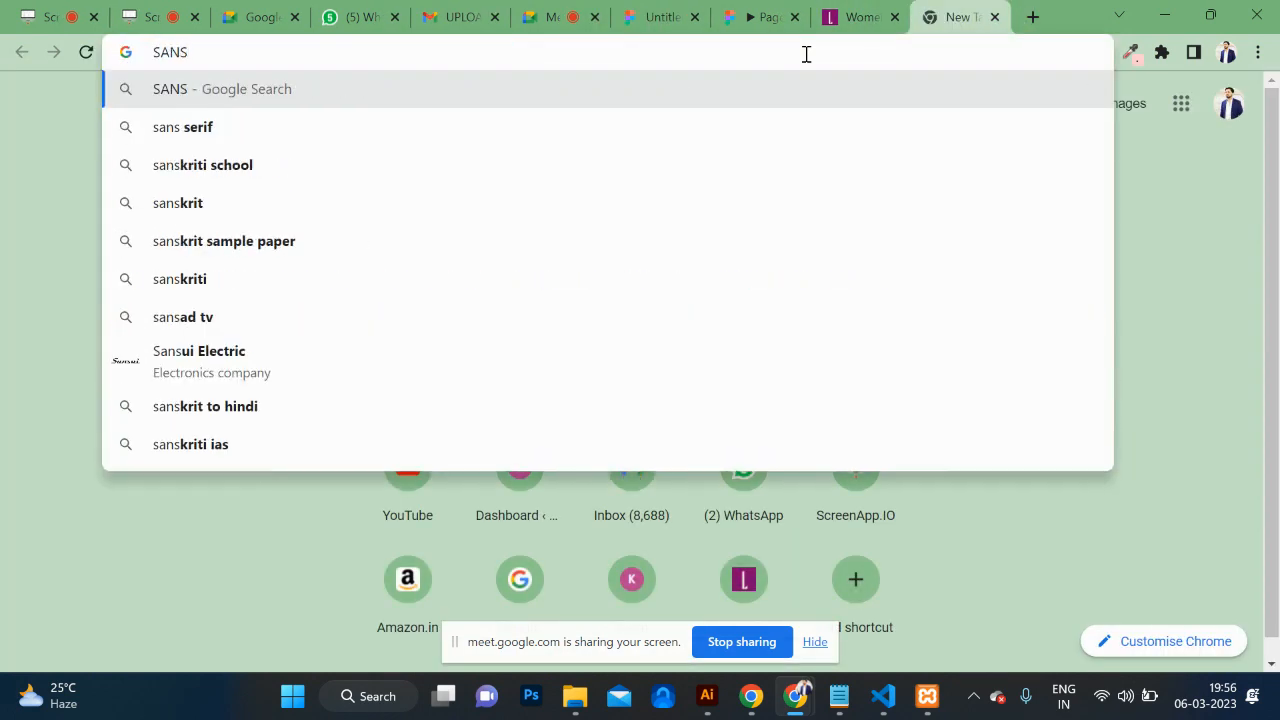
pyautogui.press('Down')
pyautogui.write('VS')
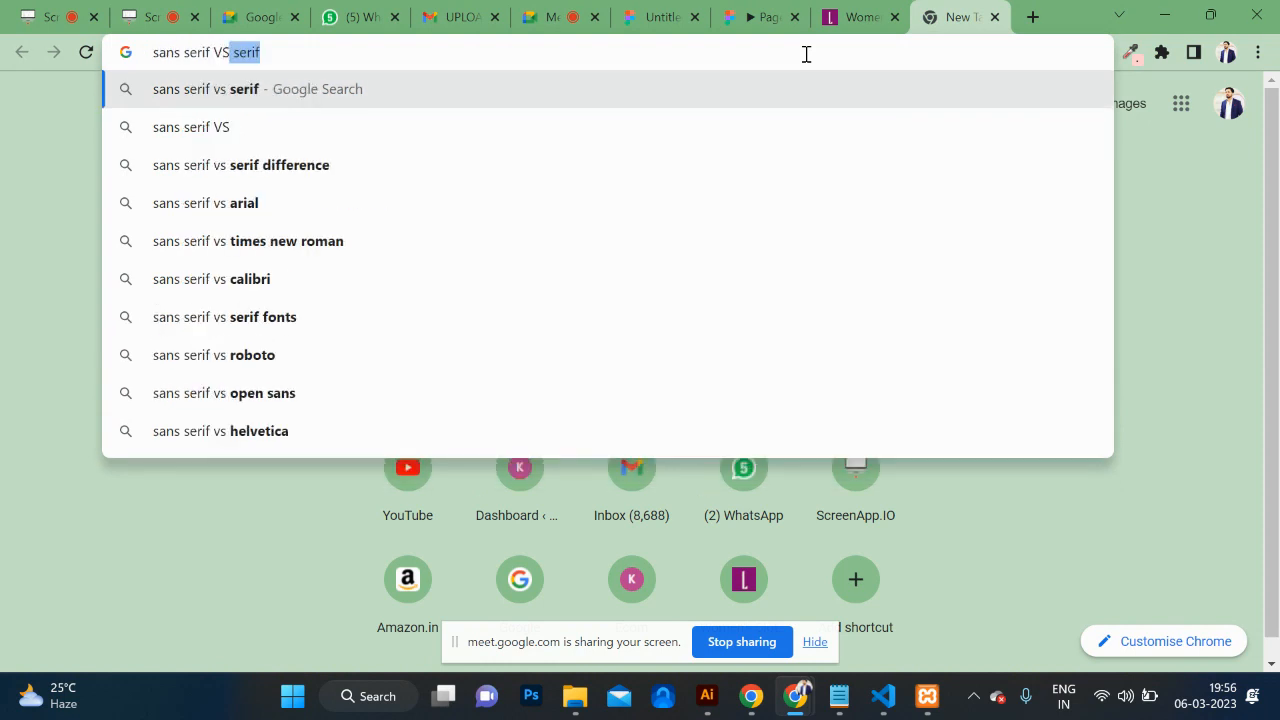
pyautogui.press('Return')
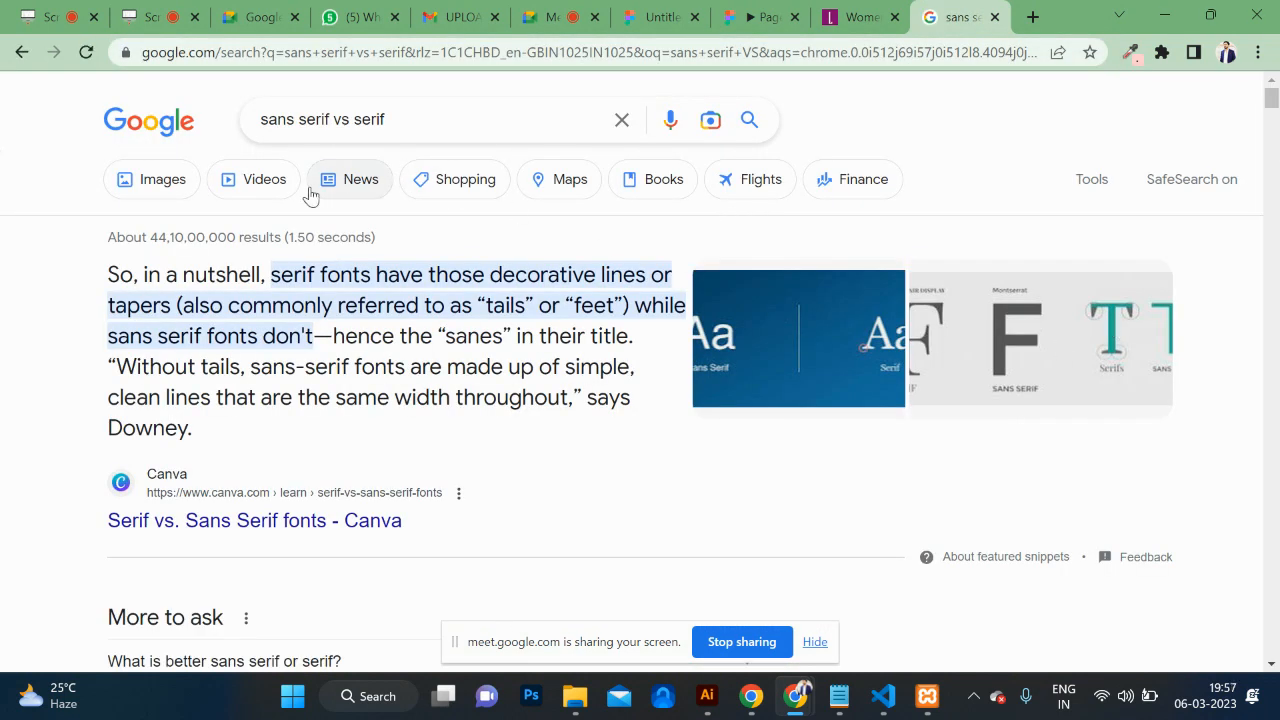
pyautogui.click(157, 190)
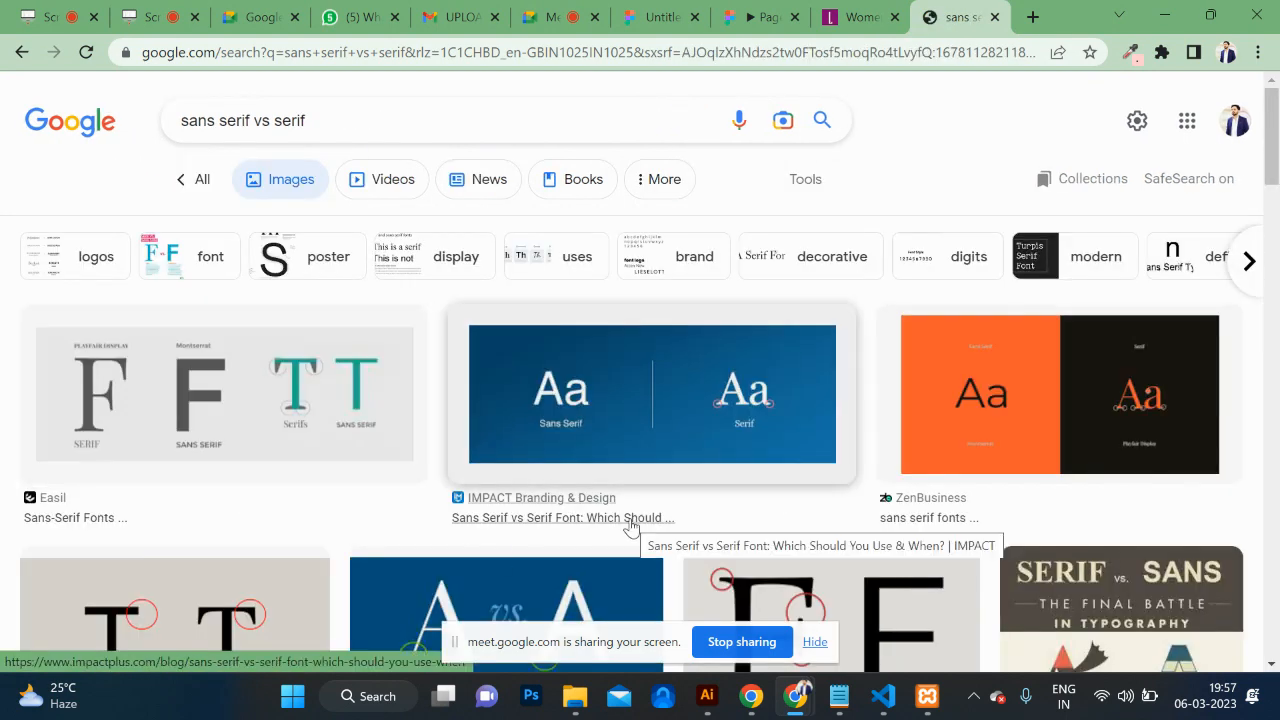
pyautogui.scroll(-3, 630, 527)
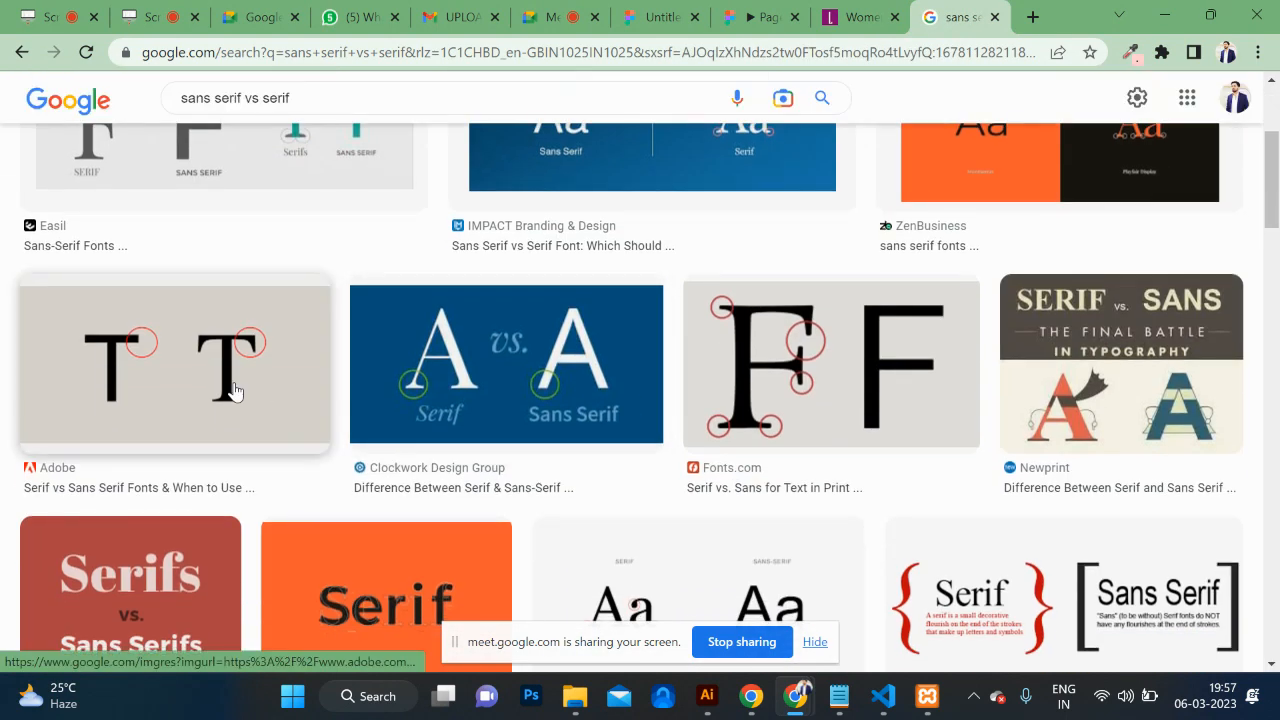
pyautogui.click(233, 391)
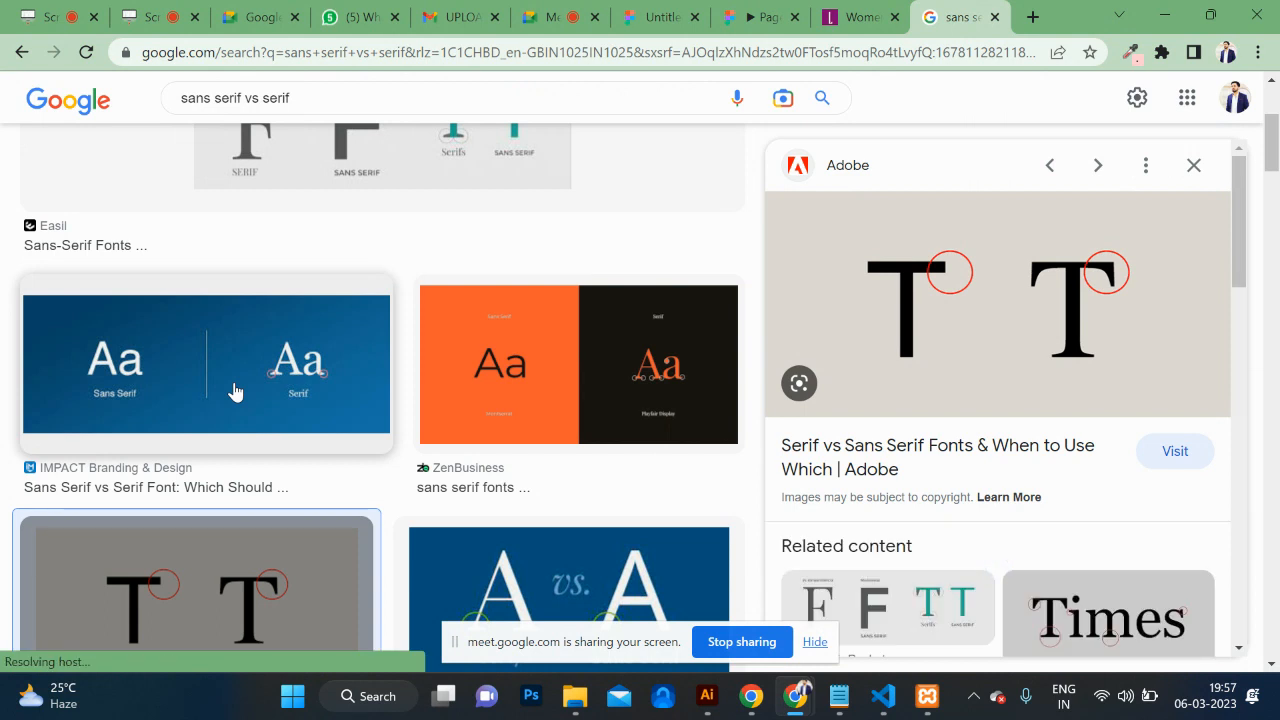
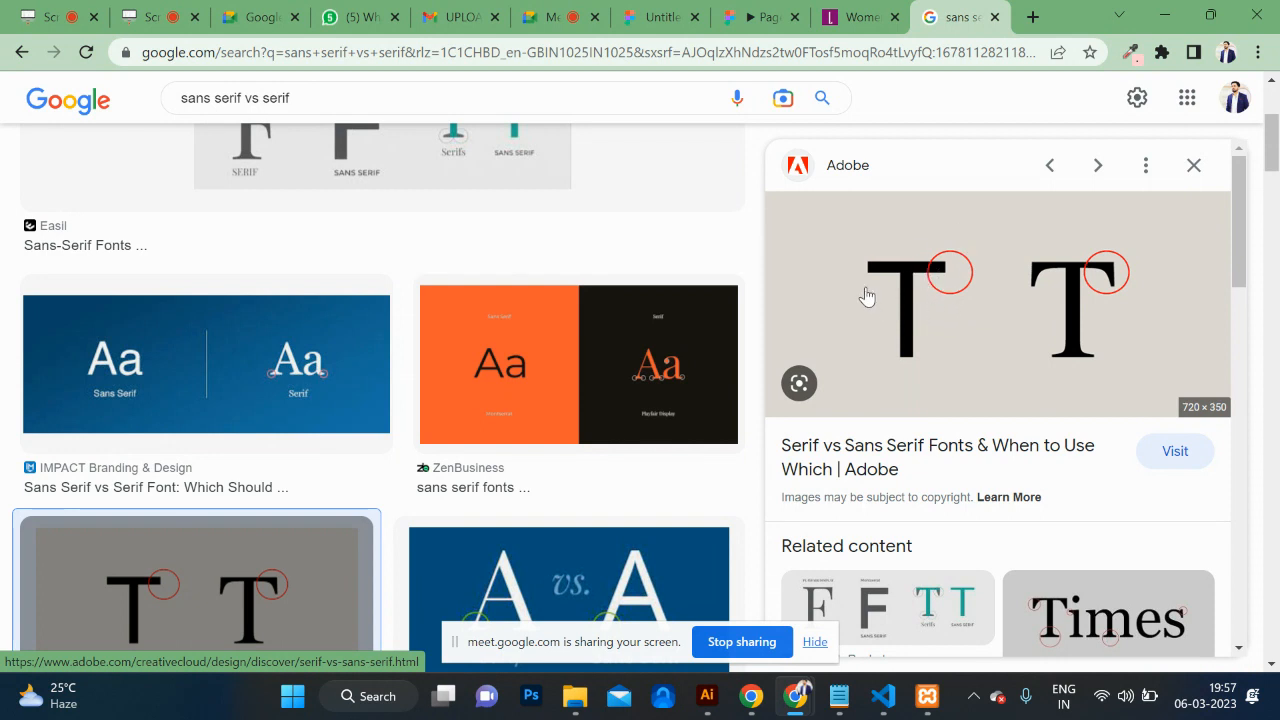
# Step: Search Google Images for 'times of india newspaper today'
pyautogui.tripleClick(685, 90)
pyautogui.write('TIMES OF')
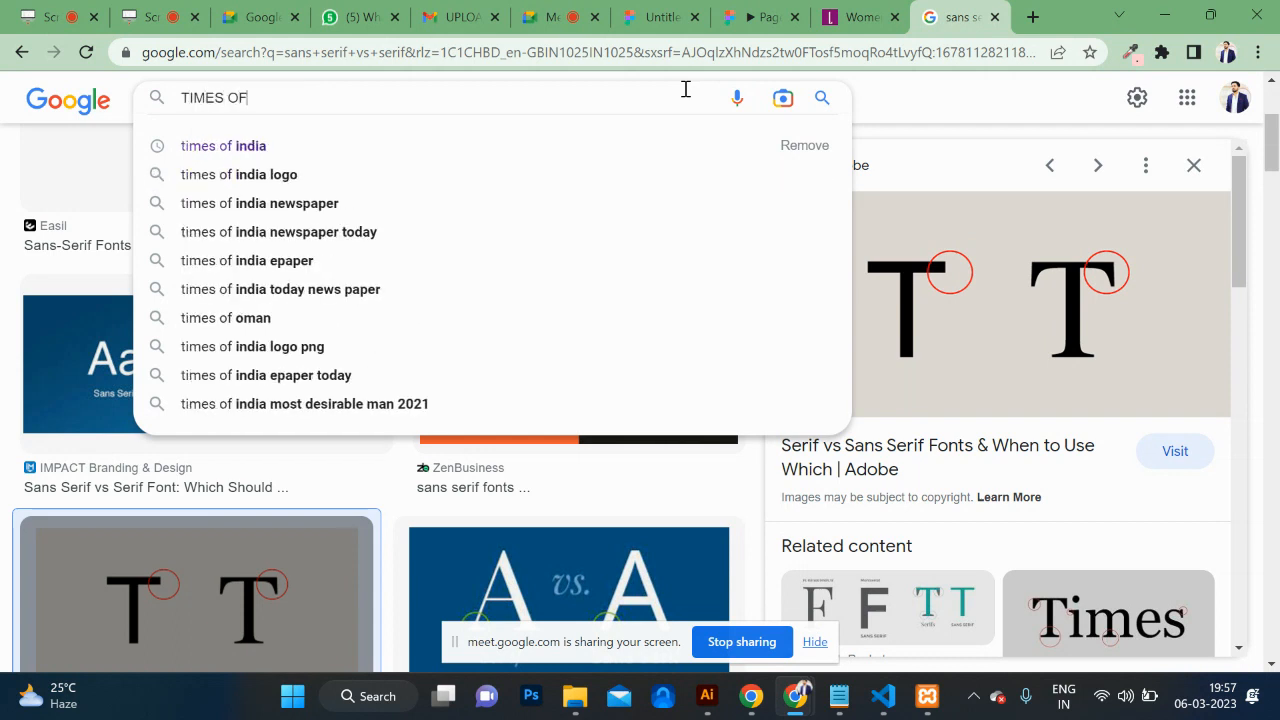
pyautogui.press('Down')
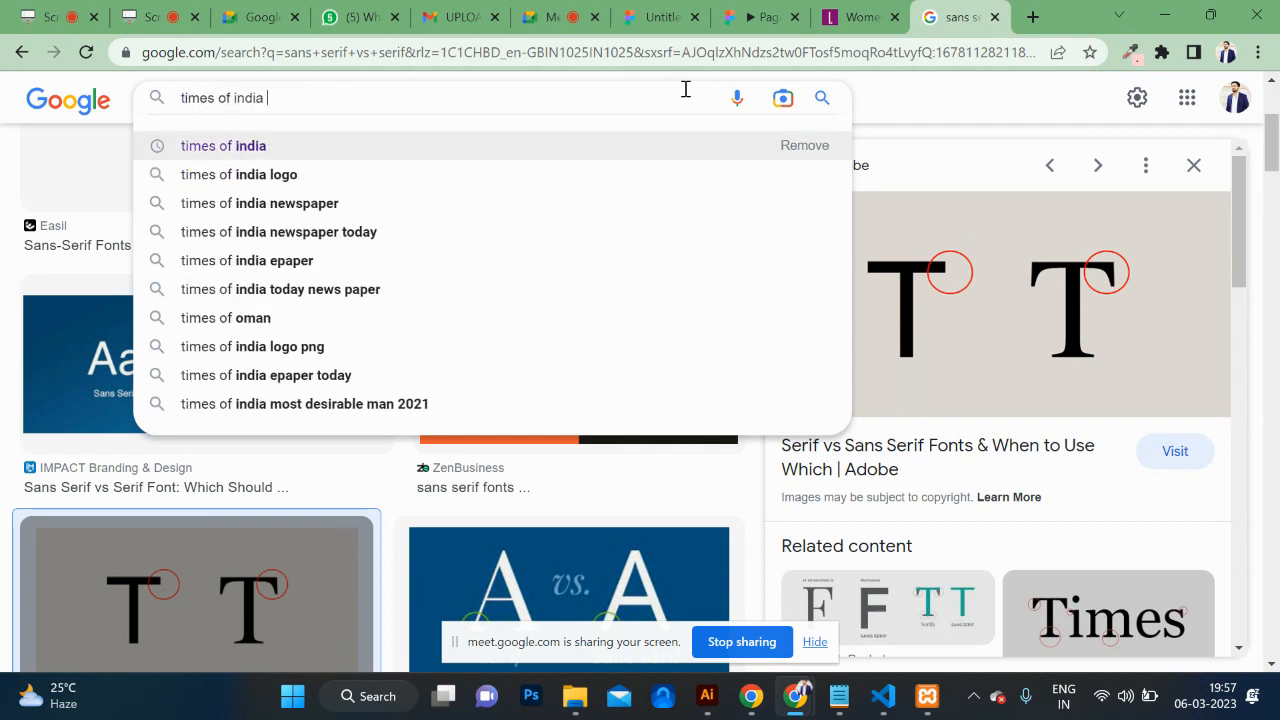
pyautogui.write('M')
pyautogui.press('BackSpace')
pyautogui.write('NEW')
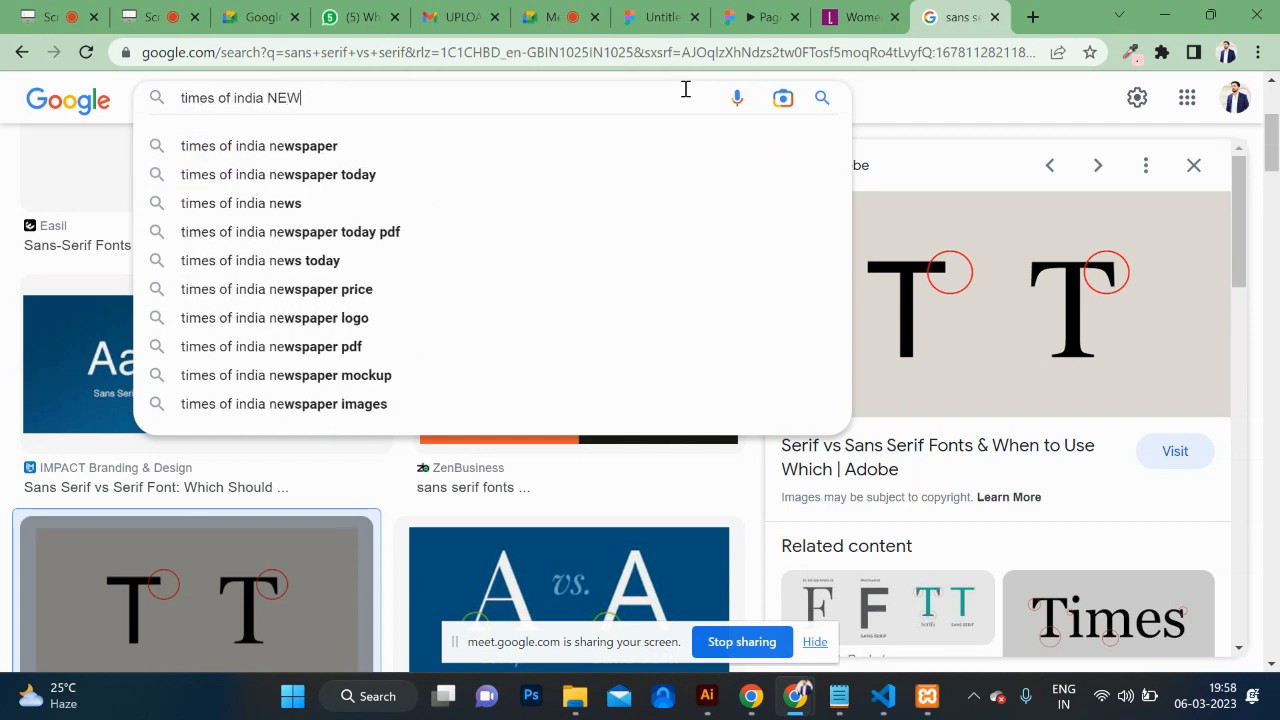
pyautogui.press('Down')
pyautogui.press('Down')
pyautogui.press('Return')
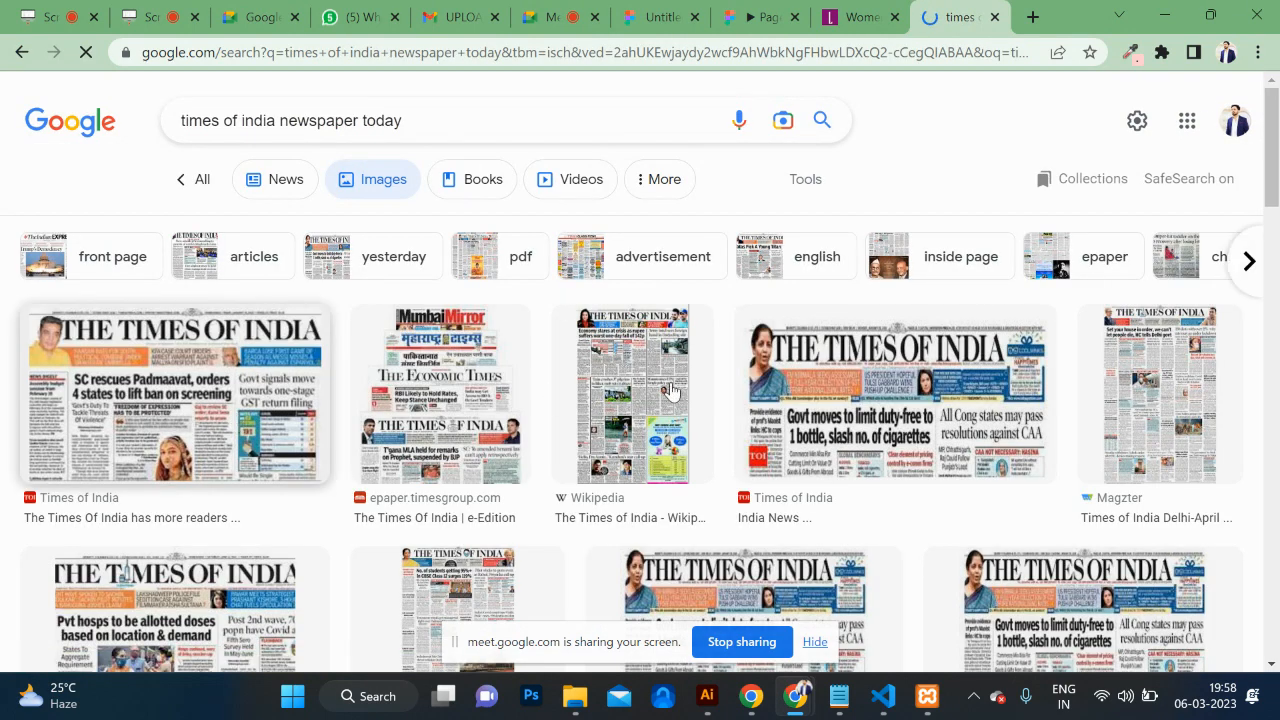
# Step: Open the first Times of India front page in a new tab at 200%, then return to the results
pyautogui.click(290, 402)
pyautogui.rightClick(940, 378)
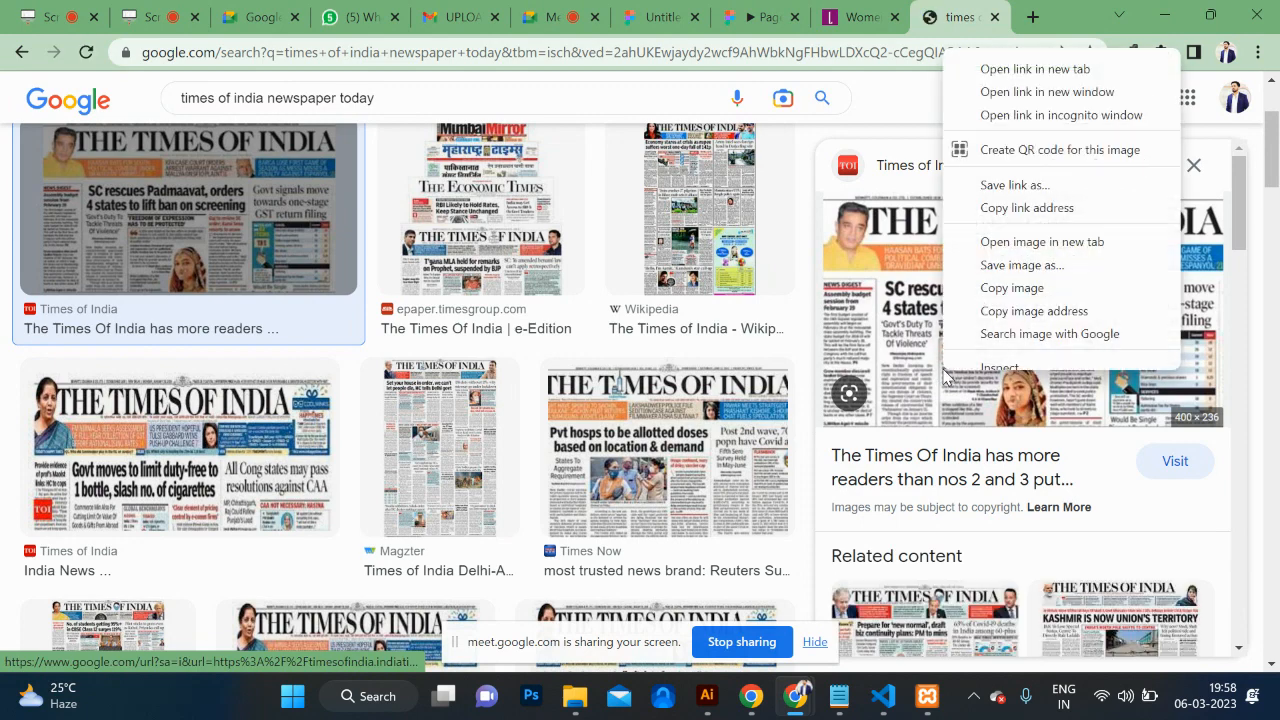
pyautogui.click(1013, 263)
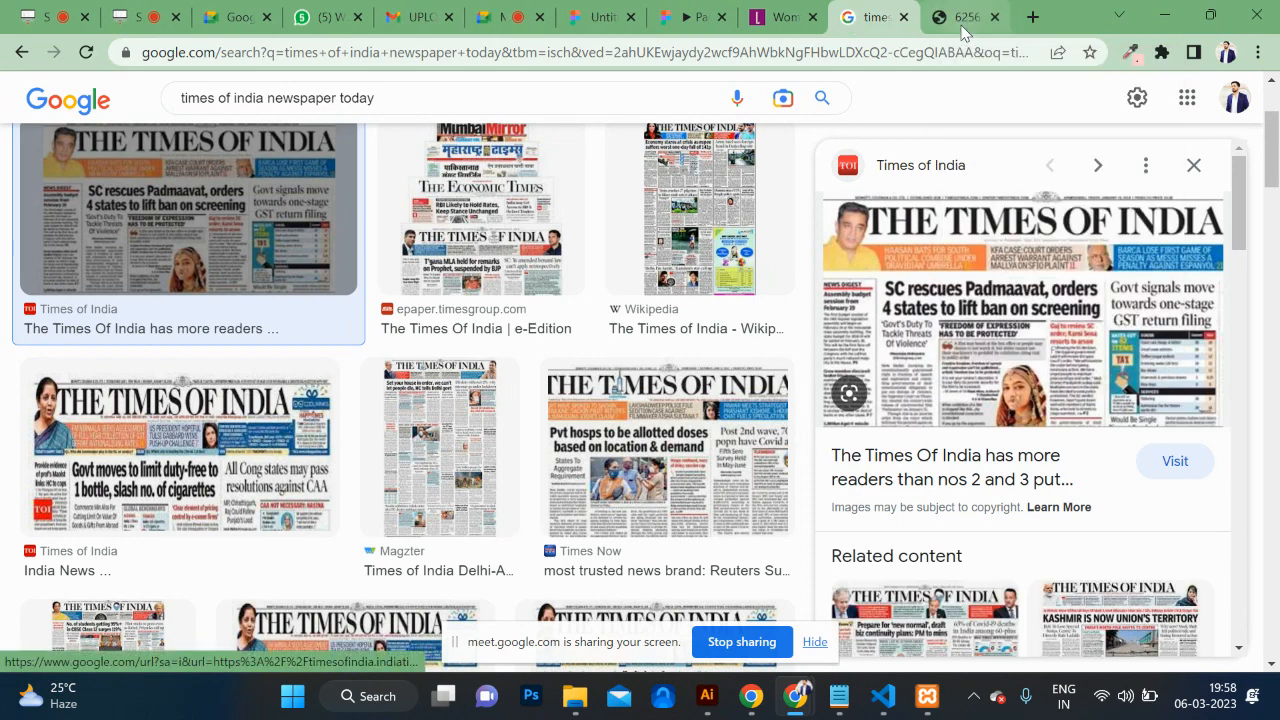
pyautogui.click(963, 30)
pyautogui.hotkey('ctrl', '+')
pyautogui.hotkey('ctrl', '+')
pyautogui.hotkey('ctrl', '+')
pyautogui.hotkey('ctrl', '+')
pyautogui.hotkey('ctrl', '+')
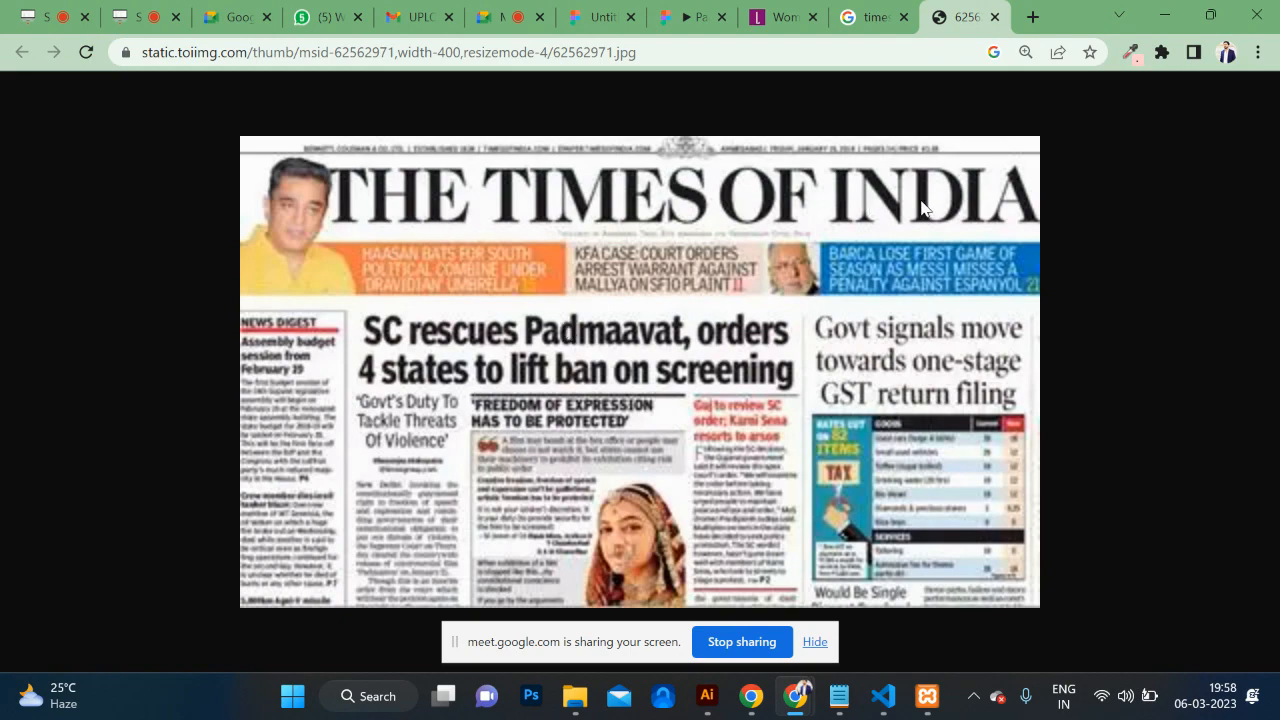
pyautogui.click(872, 16)
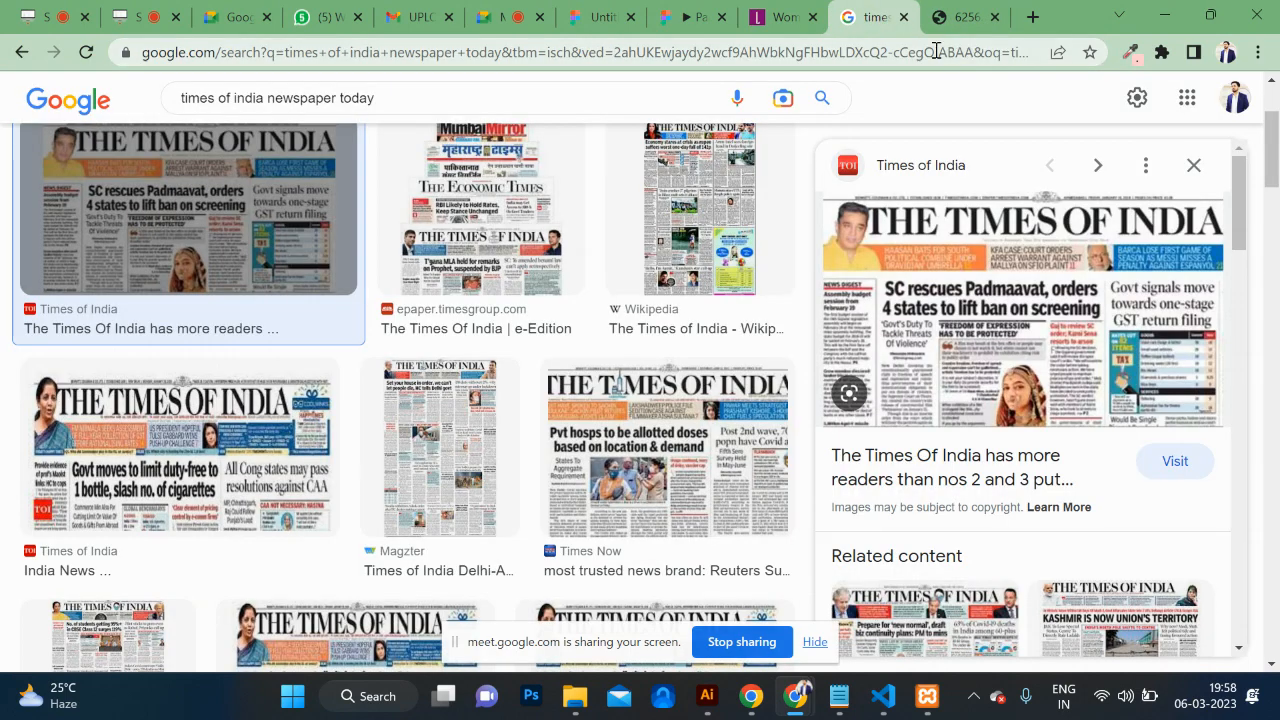
# Step: Close the developer tools on the Libas store page and scroll through it
pyautogui.click(787, 17)
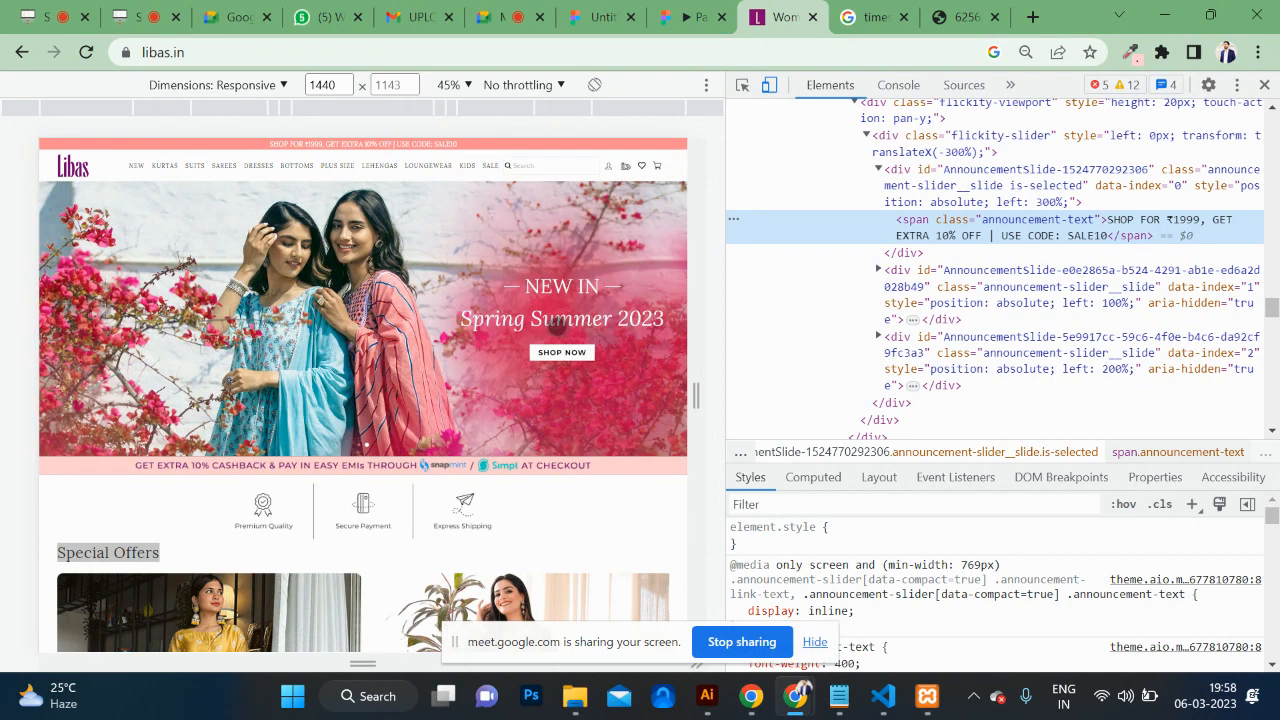
pyautogui.scroll(-3, 558, 326)
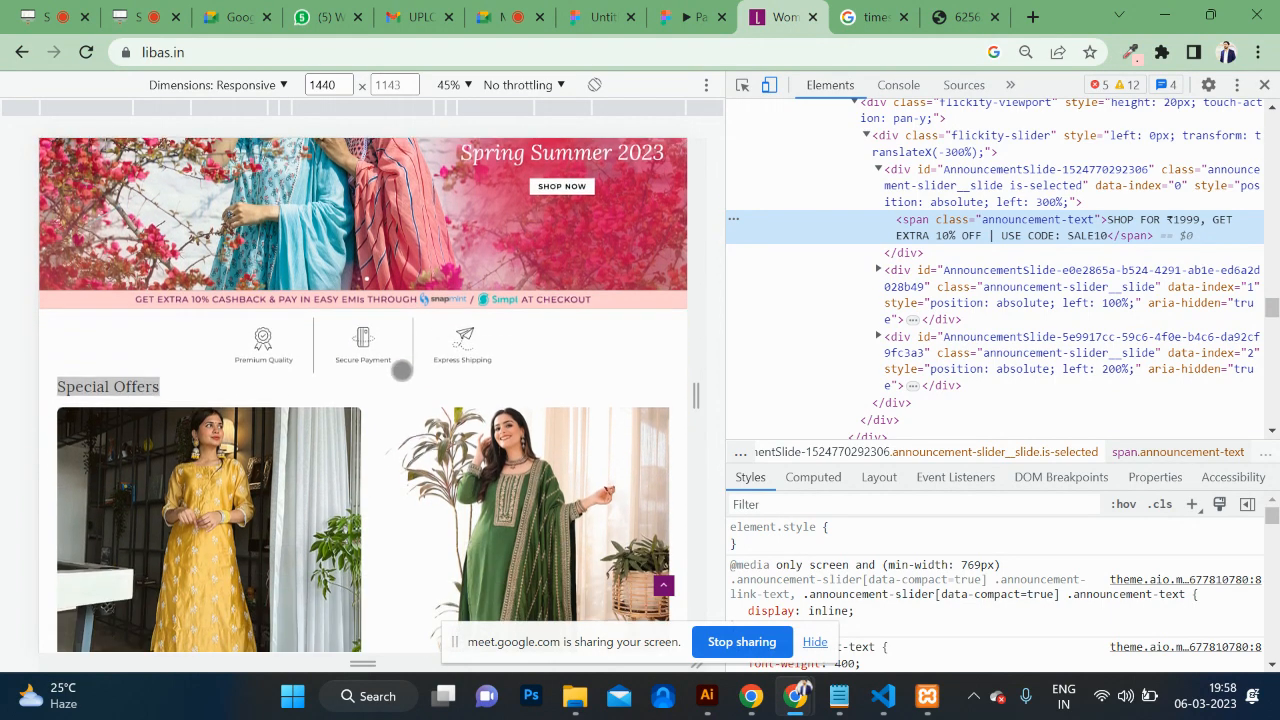
pyautogui.click(1264, 85)
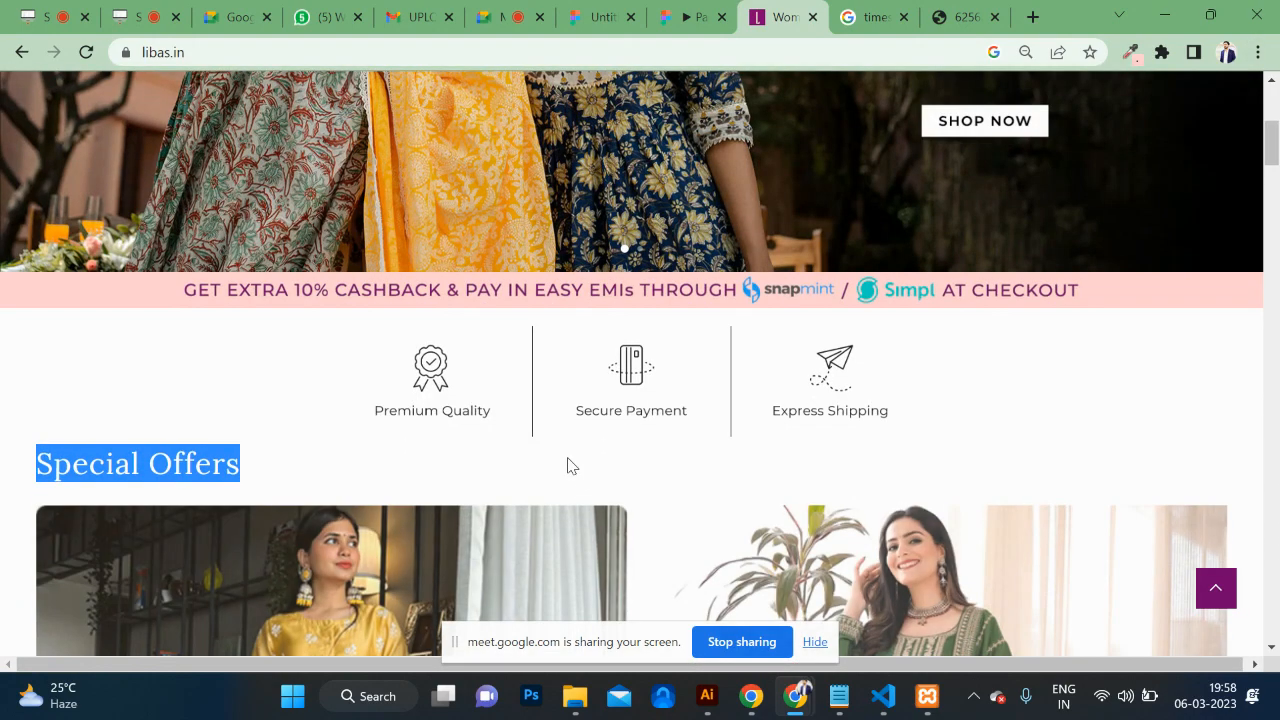
pyautogui.scroll(7, 566, 465)
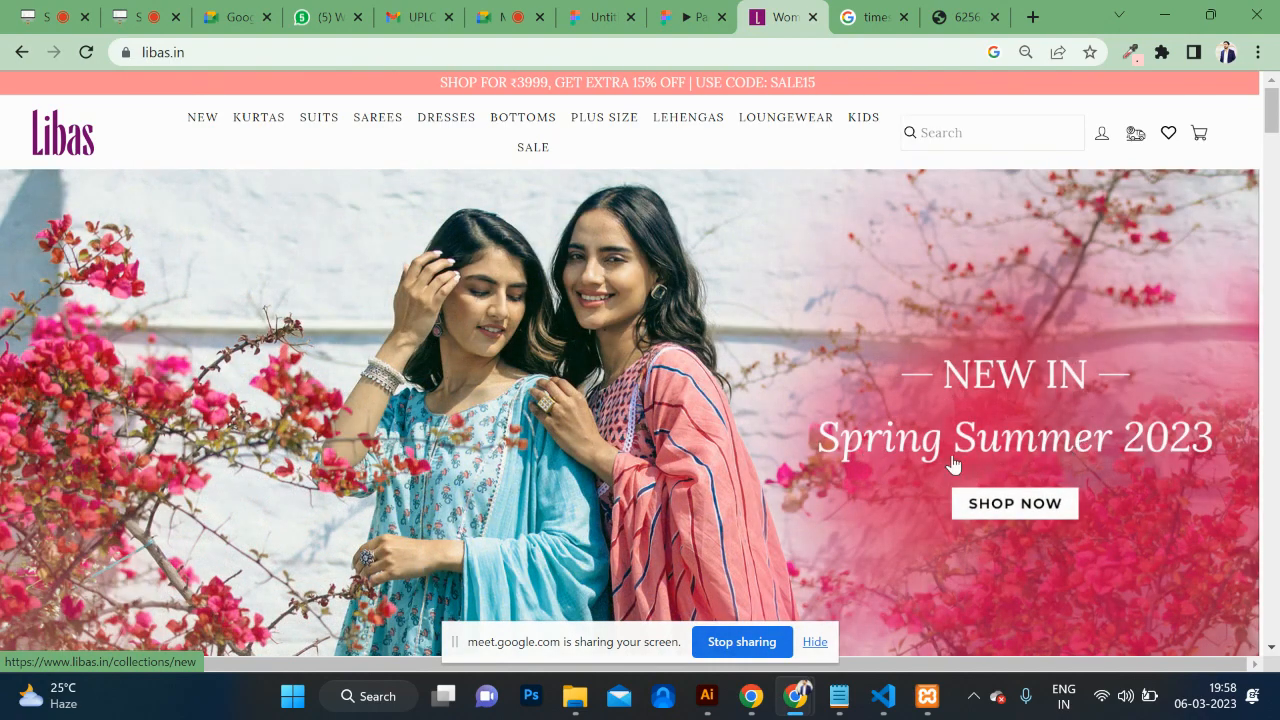
pyautogui.scroll(-8, 982, 466)
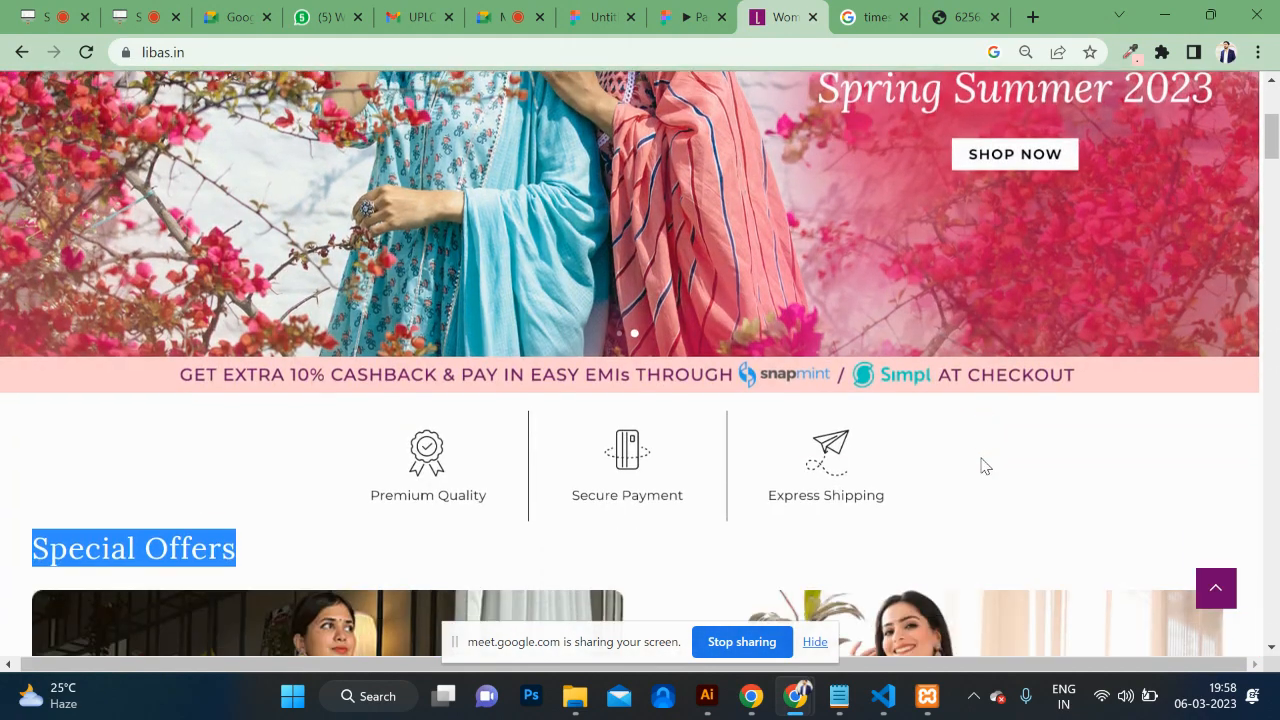
pyautogui.scroll(-10, 982, 466)
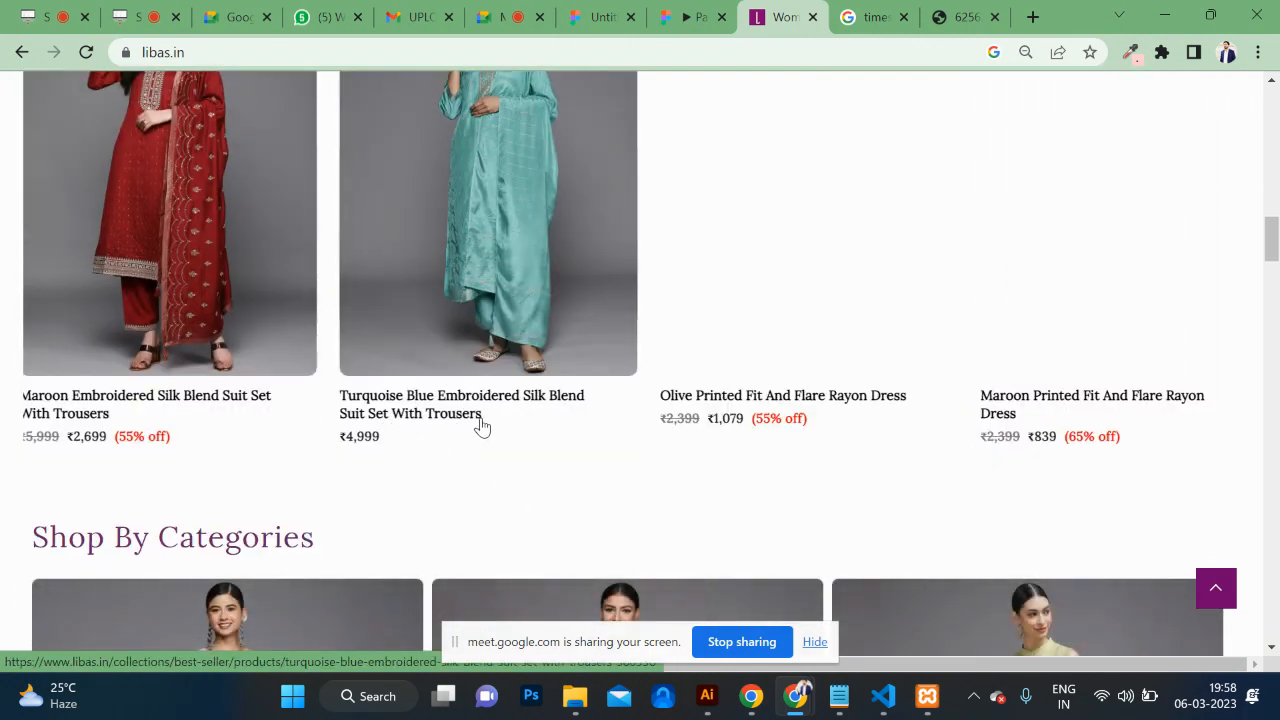
pyautogui.scroll(-15, 508, 456)
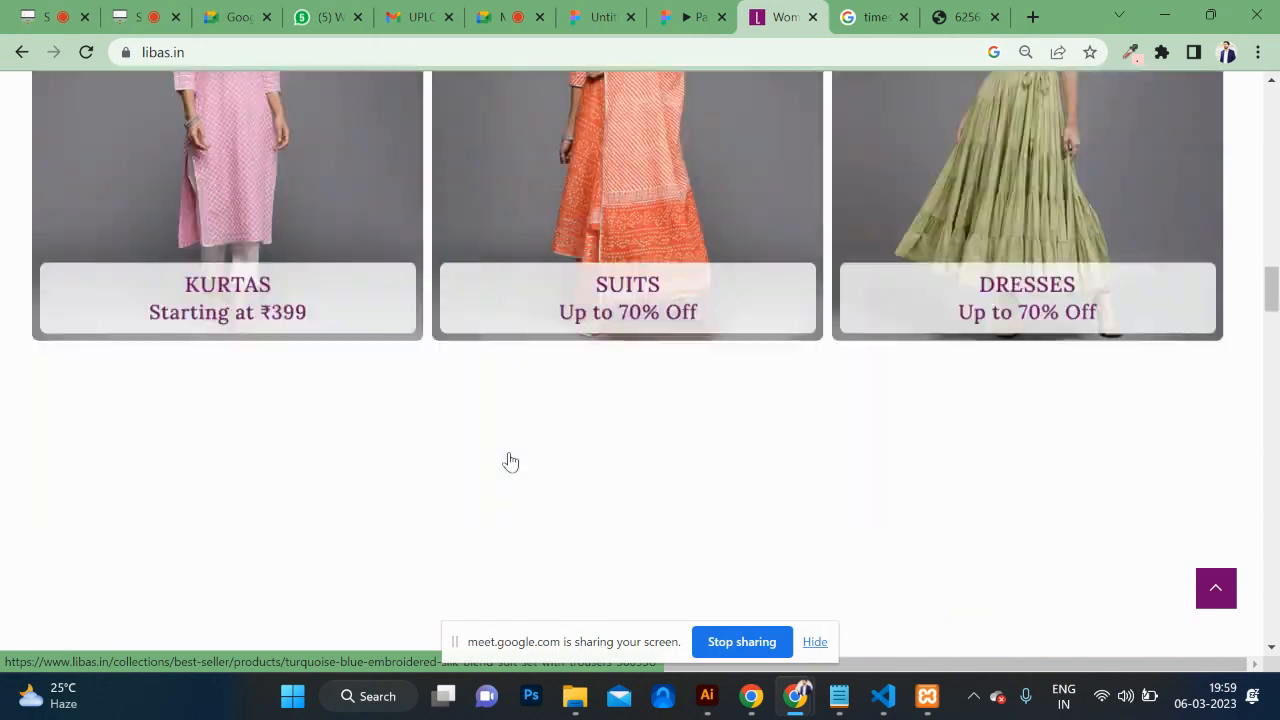
pyautogui.scroll(-1, 510, 453)
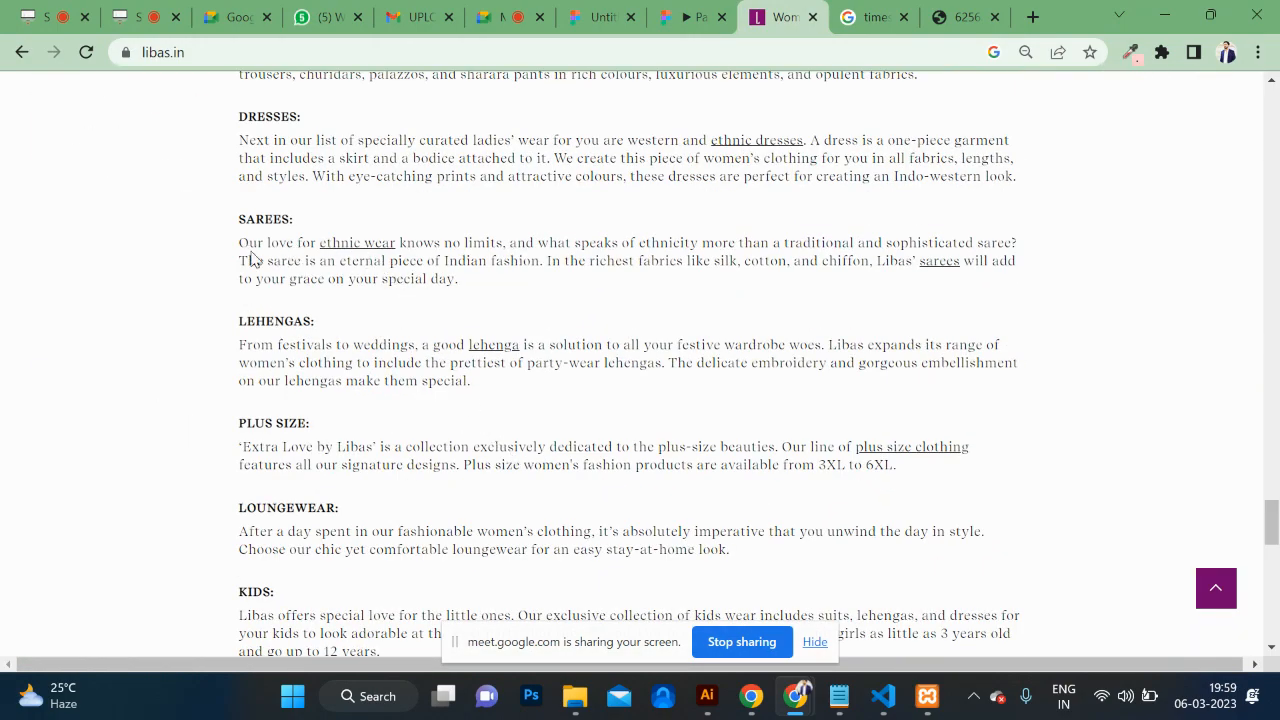
# Step: Select the SAREES description paragraph, scroll back up, and switch to the Cadbury prototype
pyautogui.moveTo(233, 254); pyautogui.dragTo(597, 287)
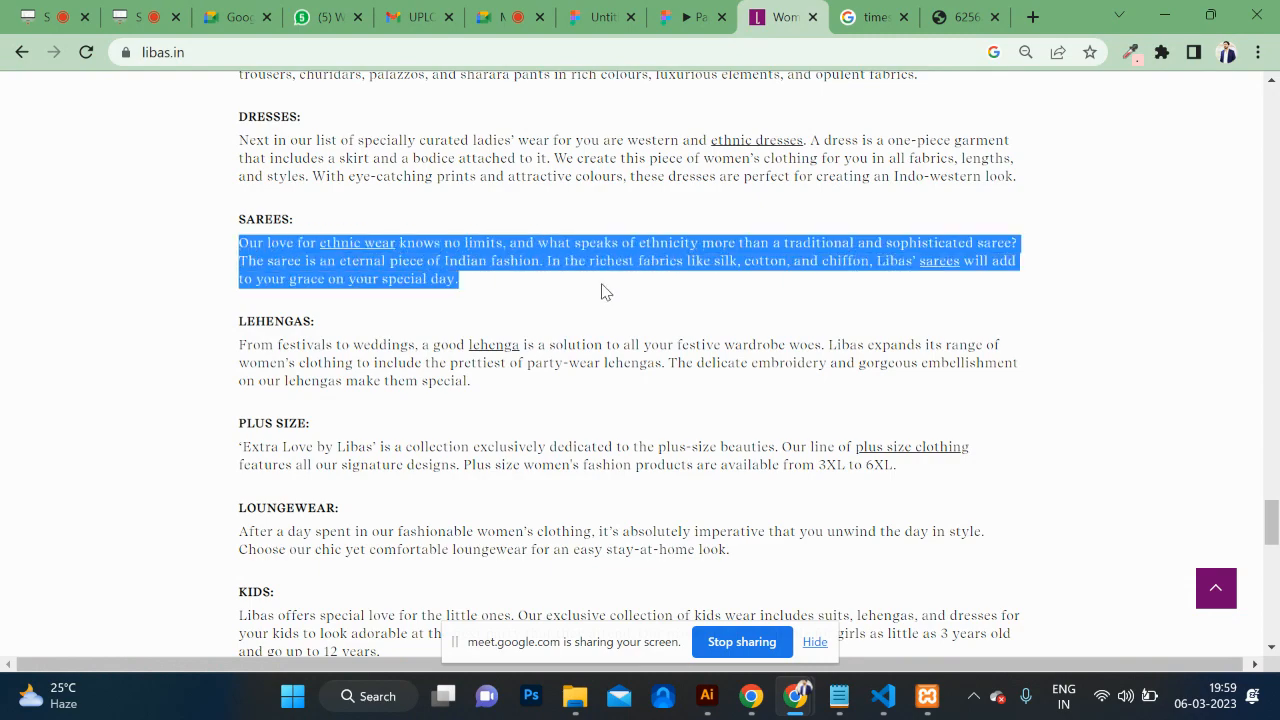
pyautogui.scroll(5, 601, 291)
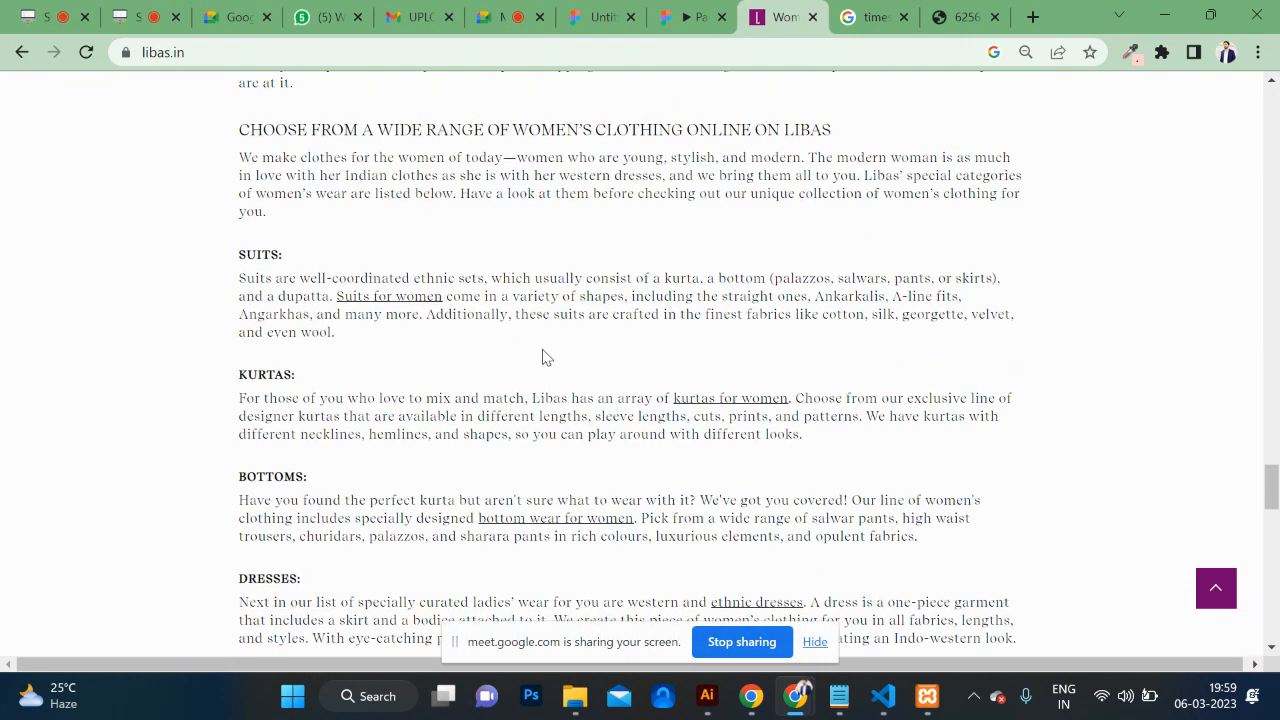
pyautogui.scroll(20, 542, 358)
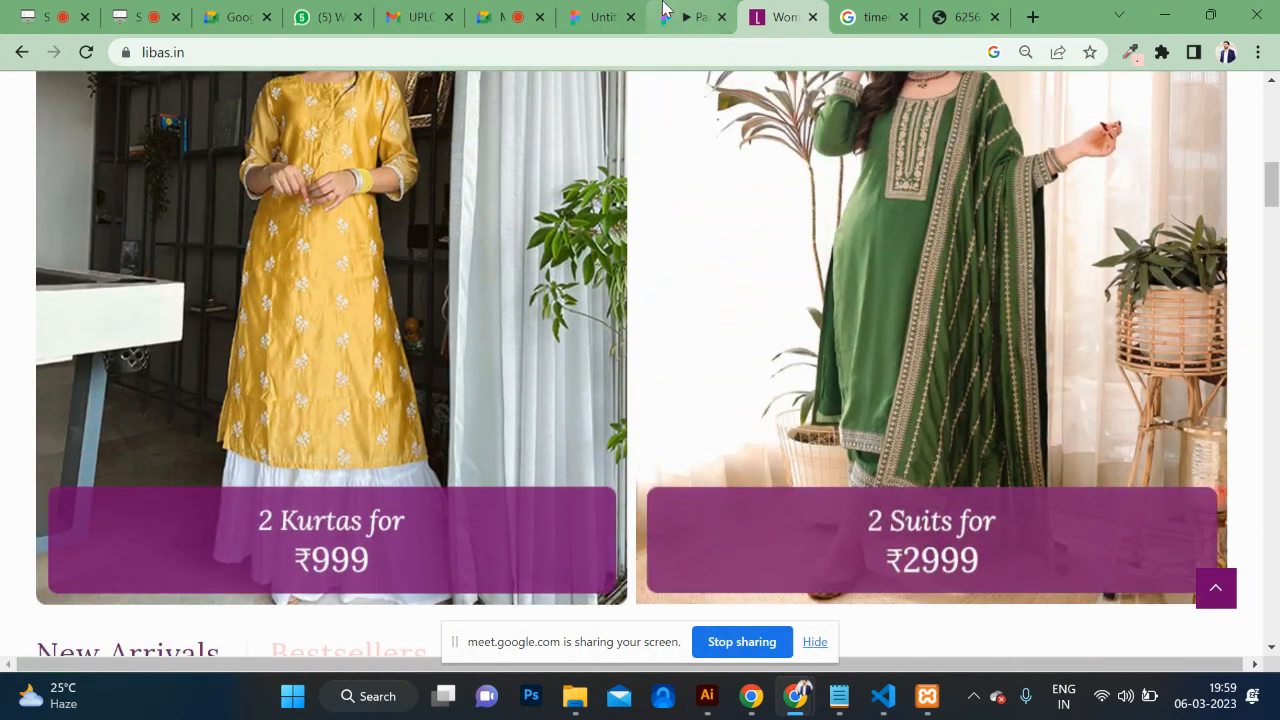
pyautogui.click(665, 12)
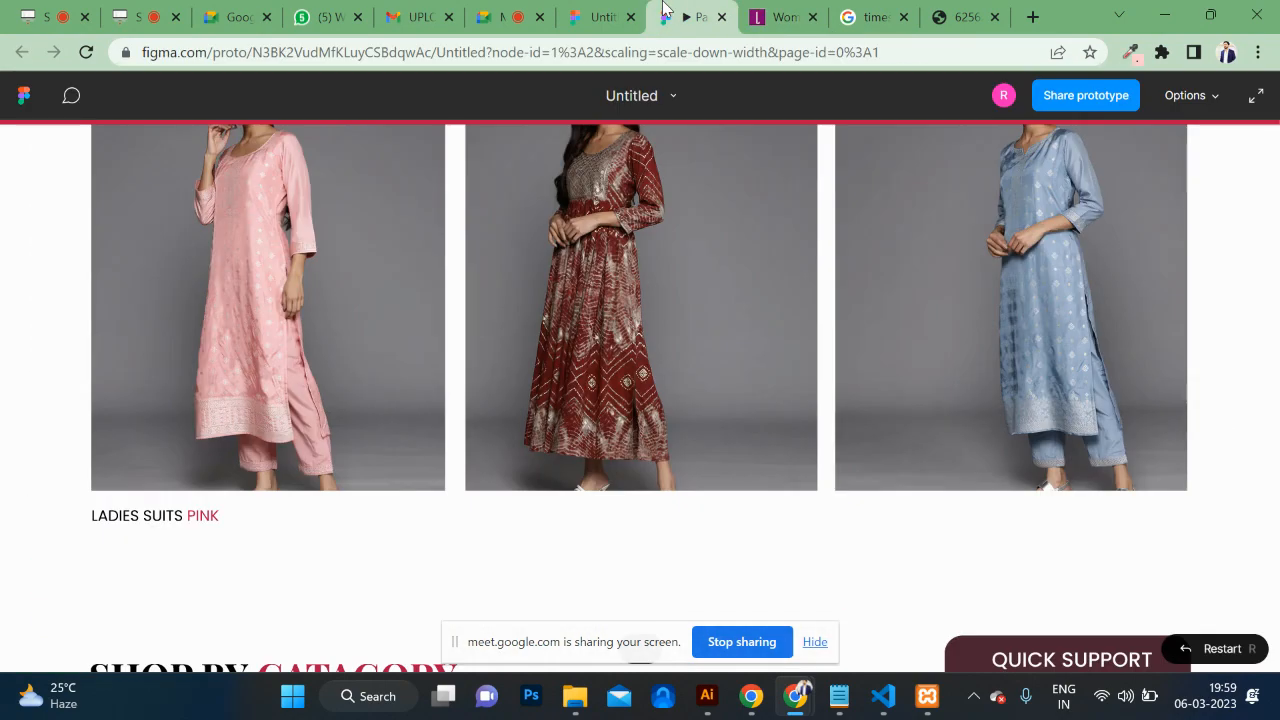
pyautogui.scroll(1, 577, 396)
pyautogui.scroll(-2, 576, 389)
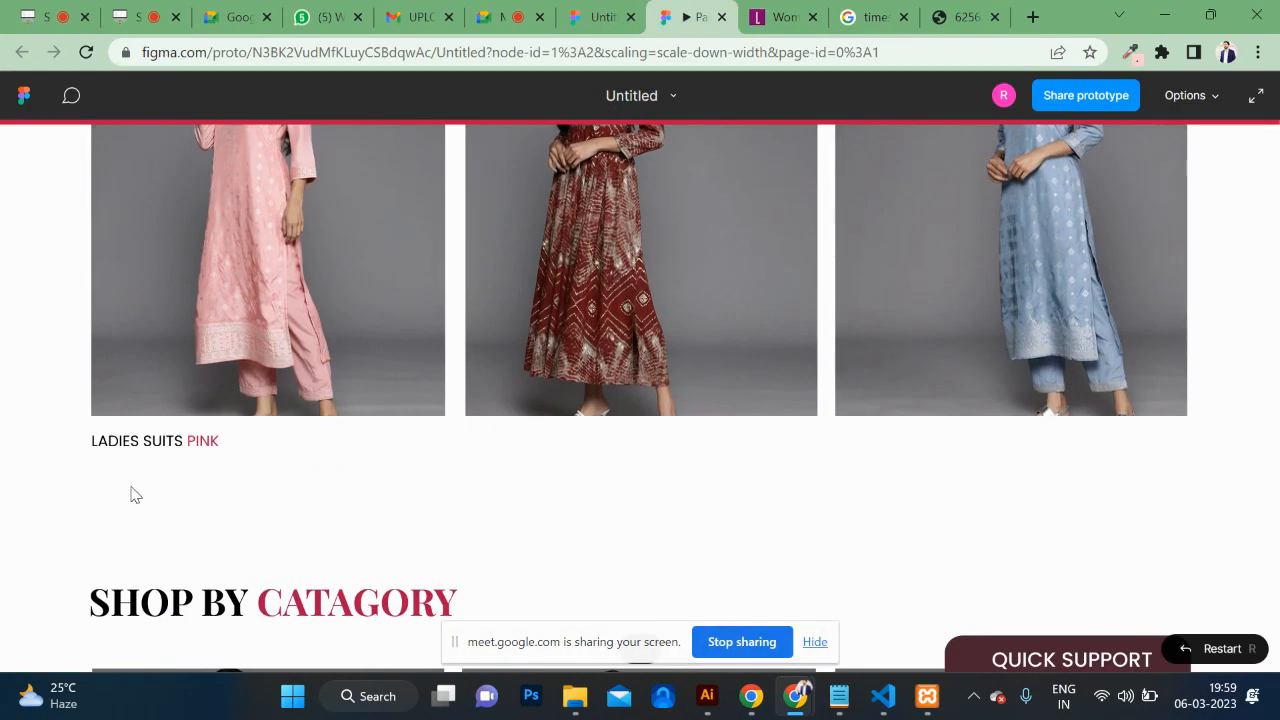
pyautogui.scroll(12, 463, 366)
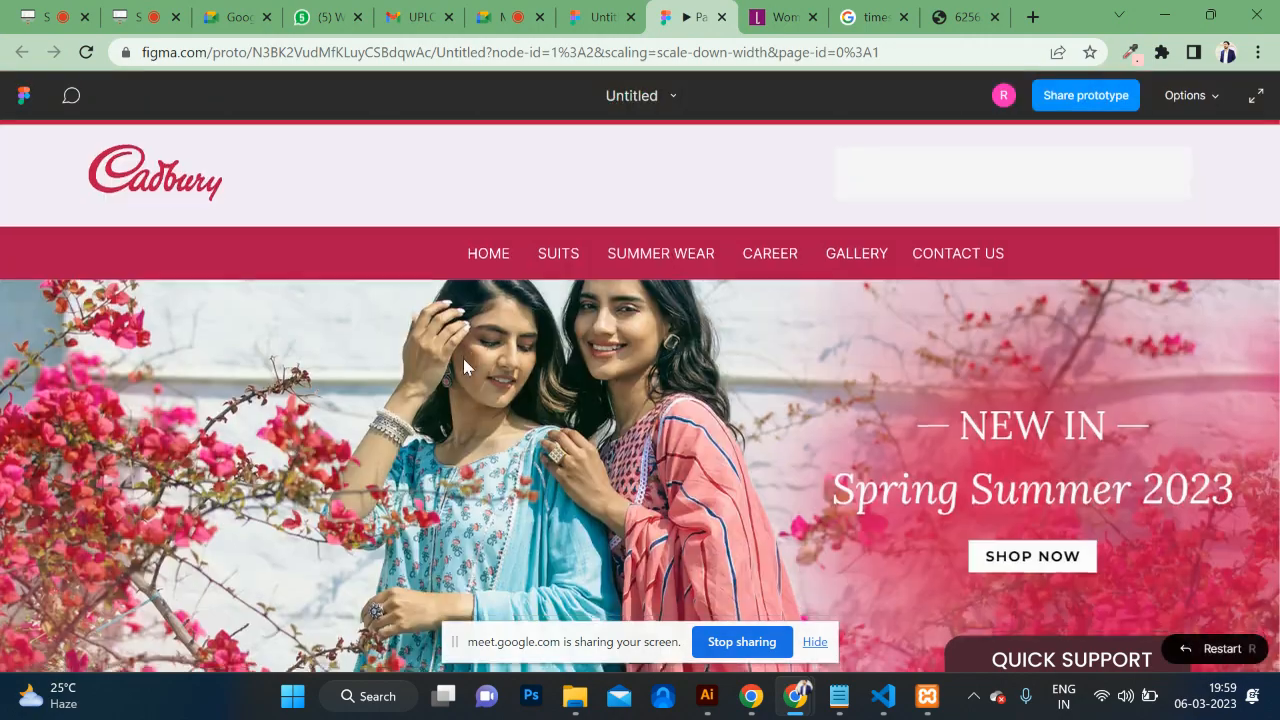
pyautogui.scroll(-14, 463, 366)
pyautogui.scroll(-5, 463, 368)
pyautogui.scroll(9, 463, 368)
pyautogui.scroll(-8, 463, 368)
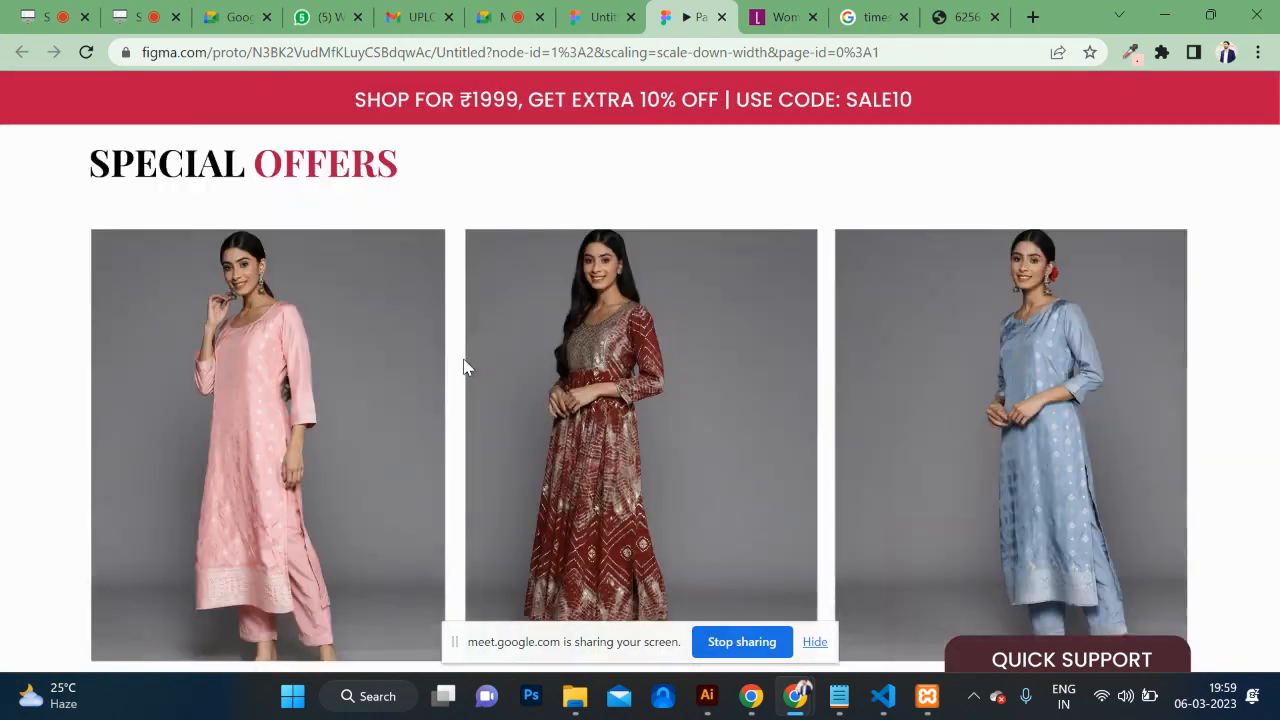
pyautogui.scroll(12, 463, 368)
pyautogui.scroll(-13, 463, 368)
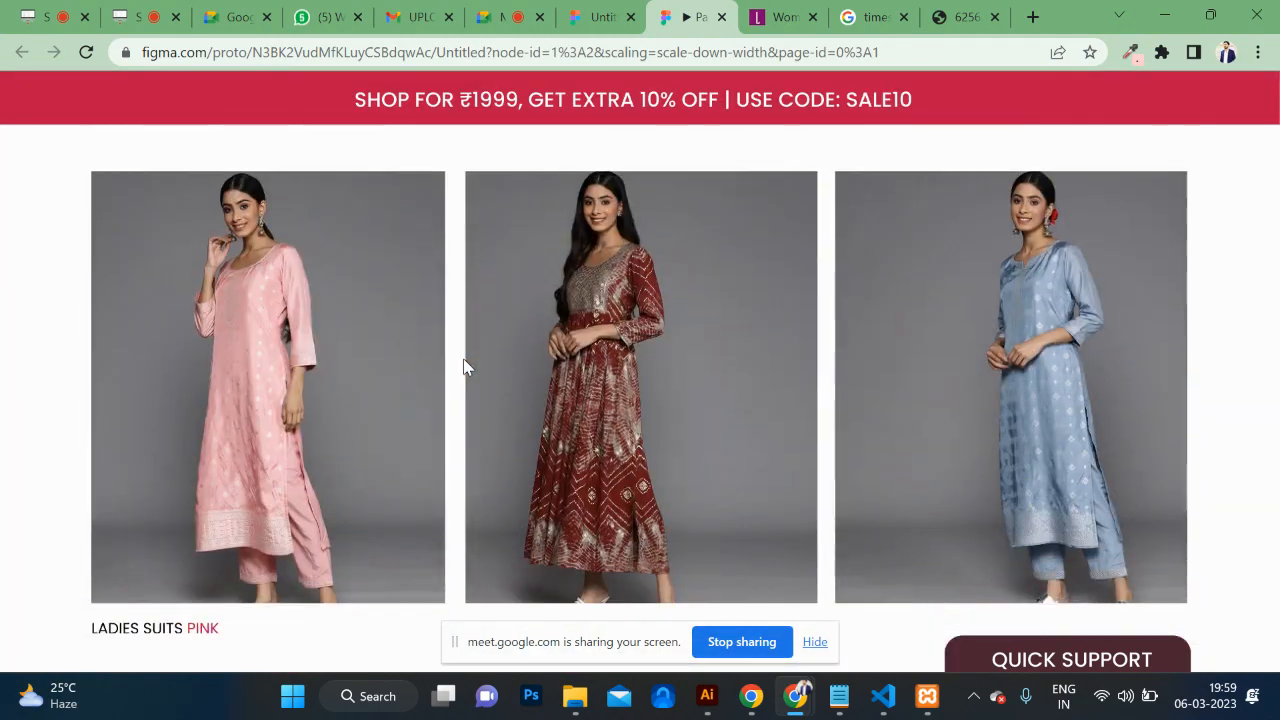
pyautogui.scroll(12, 463, 366)
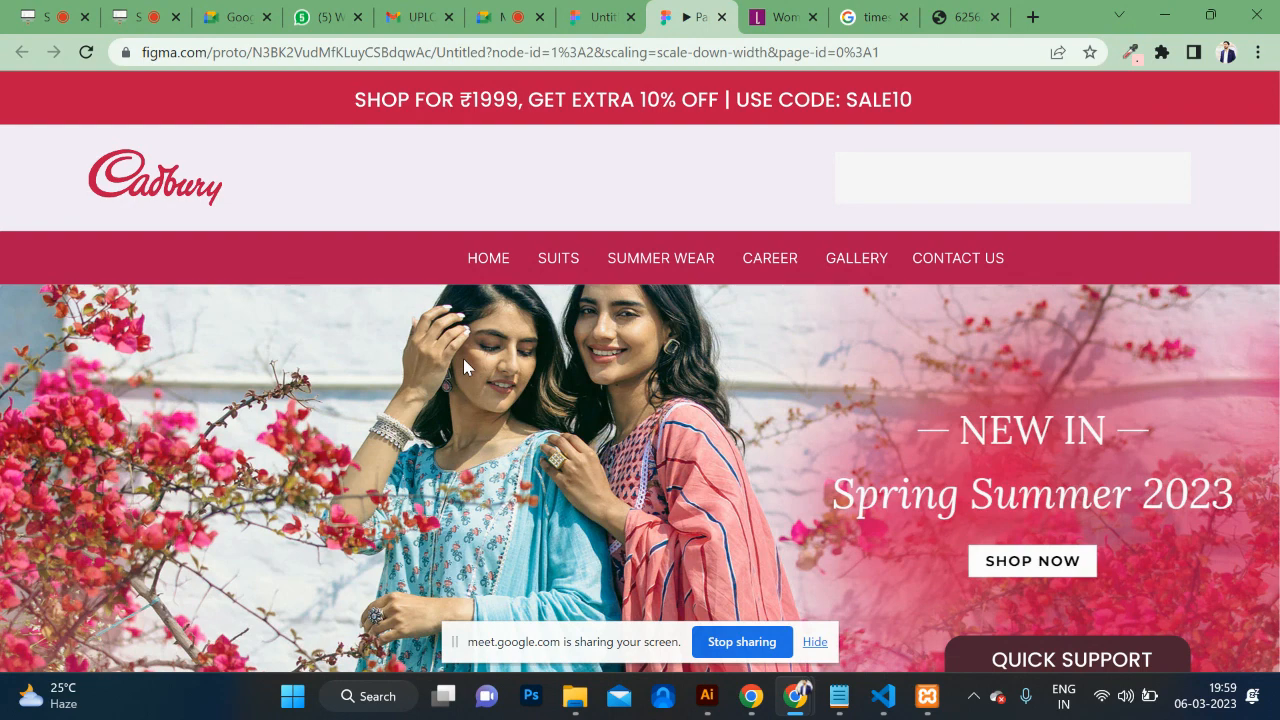
# Step: Move the 1440×472 hero banner out of Desktop - 1 onto empty canvas beside it
pyautogui.click(615, 8)
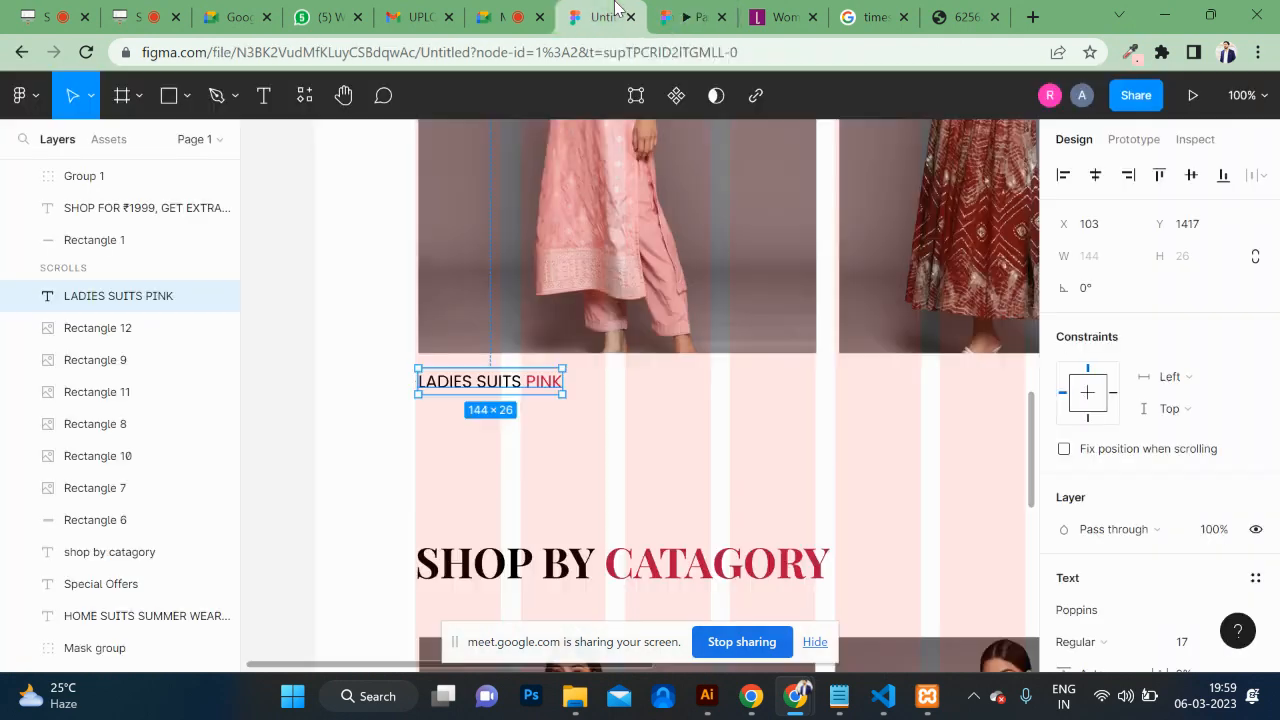
pyautogui.hotkey('ctrl', '-')
pyautogui.hotkey('ctrl', '-')
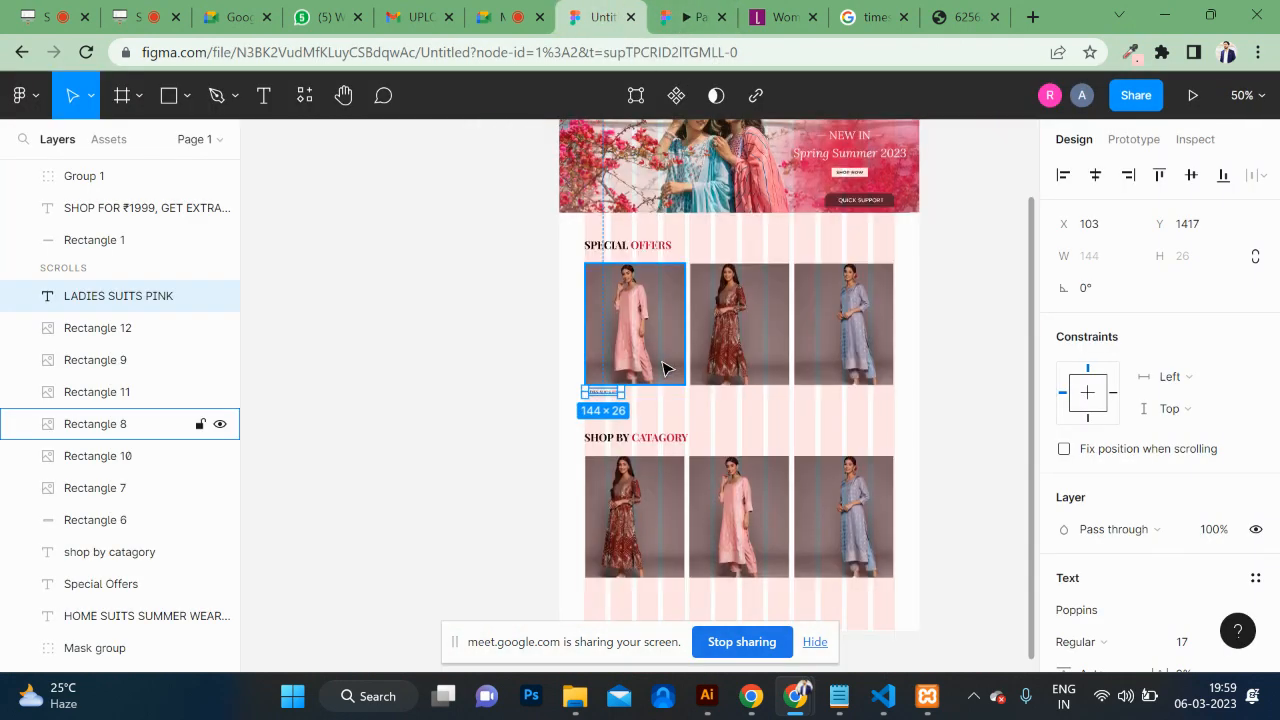
pyautogui.scroll(2, 662, 366)
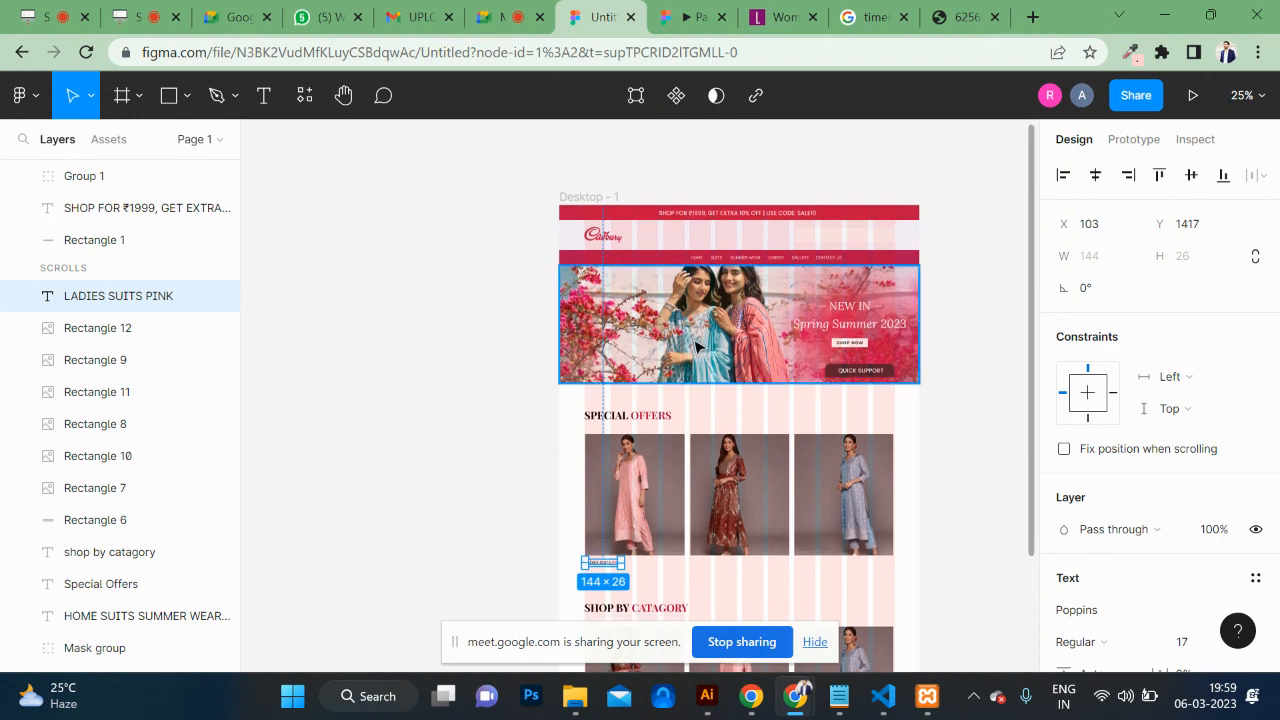
pyautogui.hscroll(5, 694, 346)
pyautogui.moveTo(480, 333); pyautogui.dragTo(888, 470)
pyautogui.hotkey('ctrl', 'z')
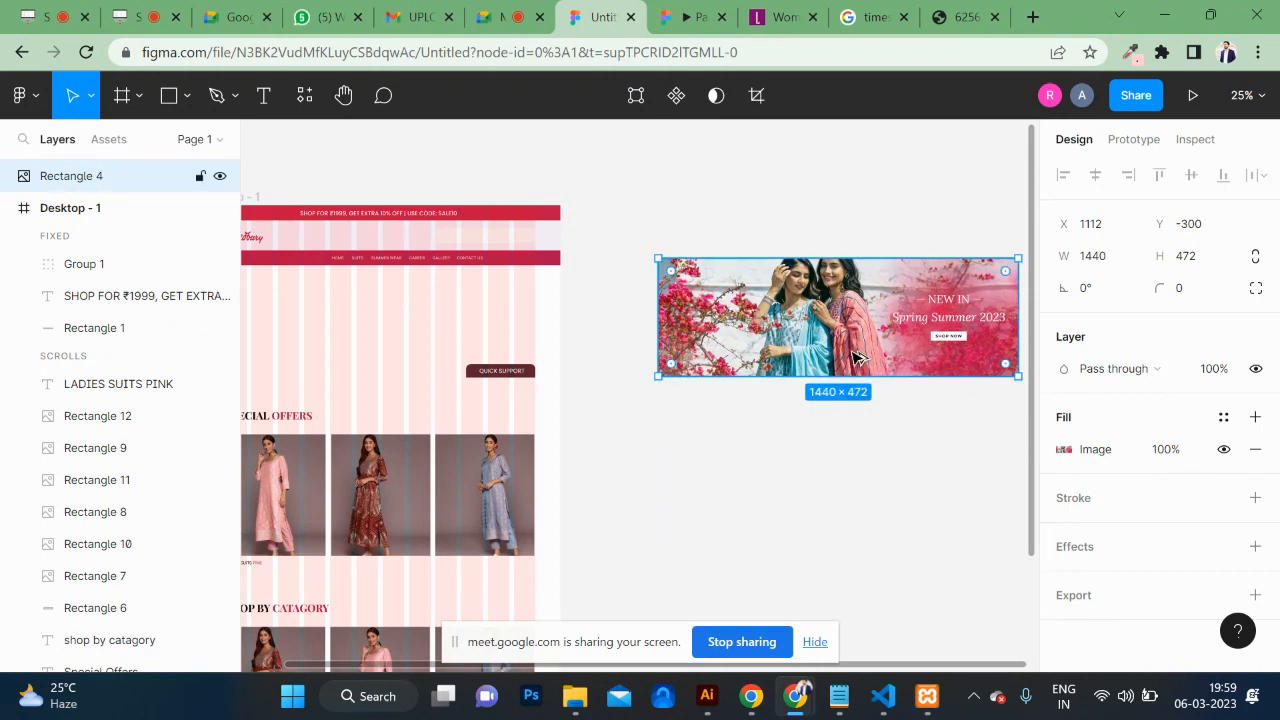
pyautogui.keyDown('alt'); pyautogui.moveTo(857, 357); pyautogui.dragTo(849, 507); pyautogui.keyUp('alt')
pyautogui.hotkey('ctrl', 'z')
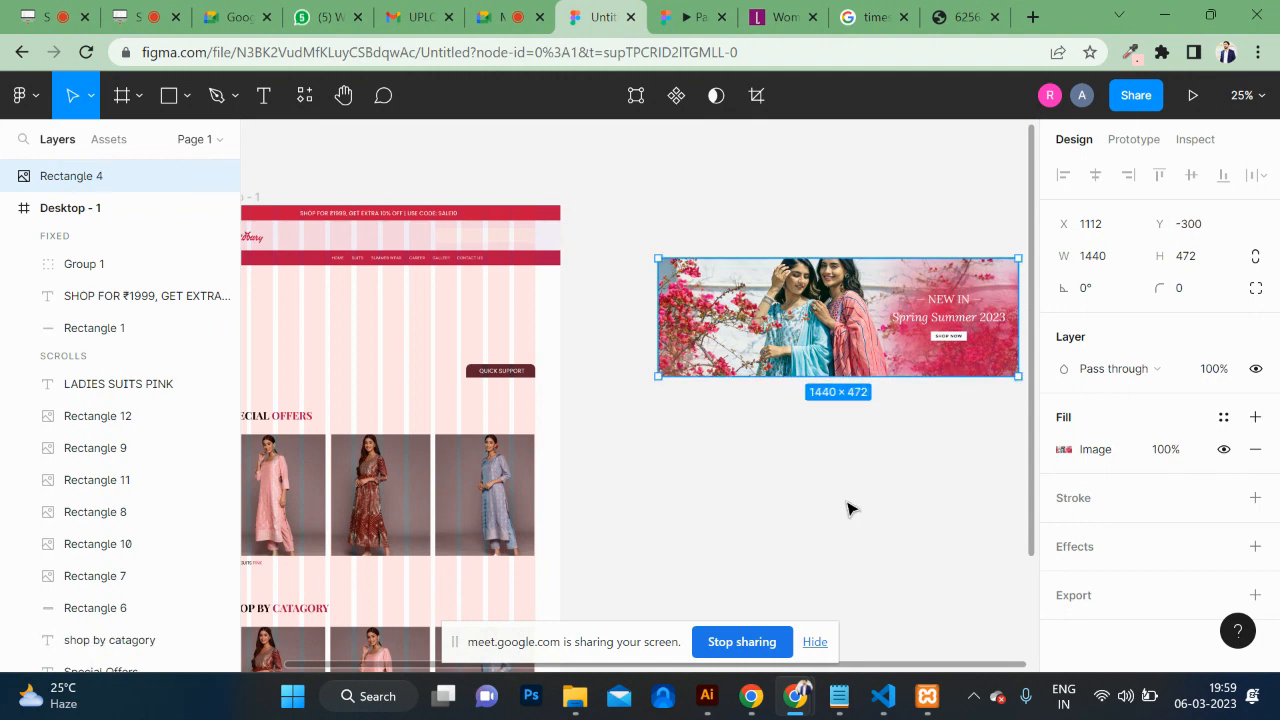
pyautogui.doubleClick(808, 357)
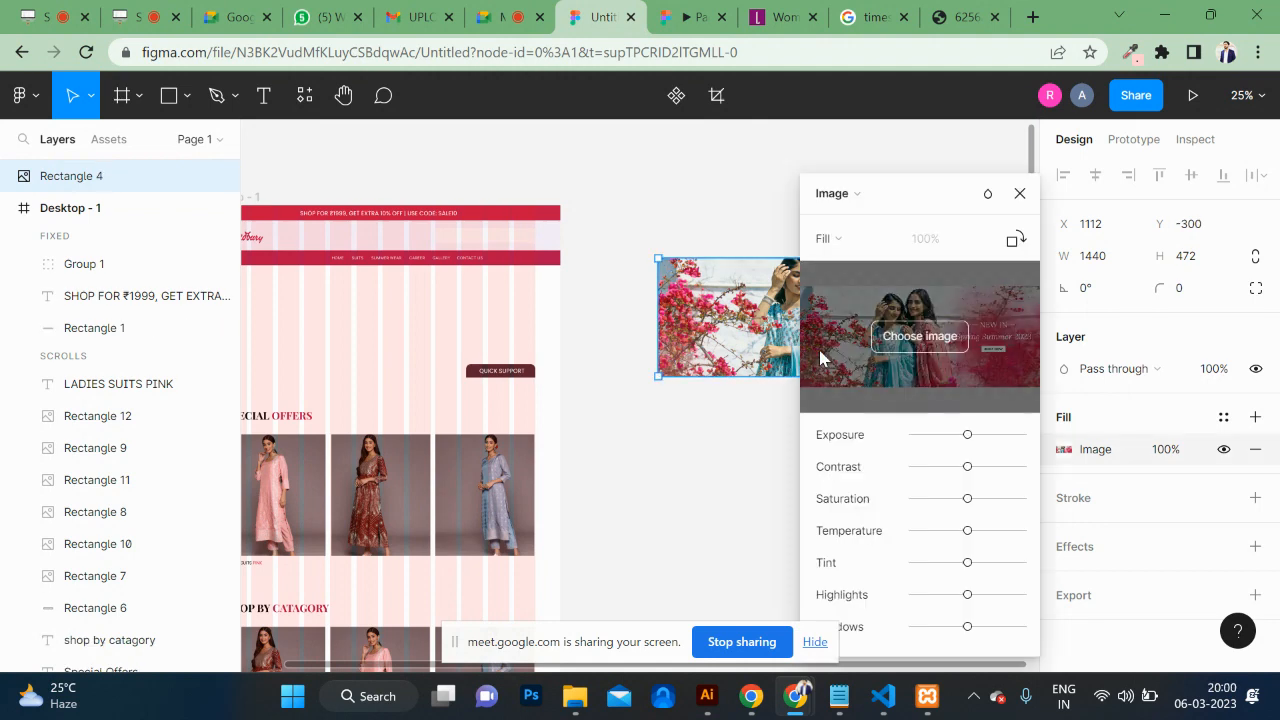
pyautogui.click(720, 217)
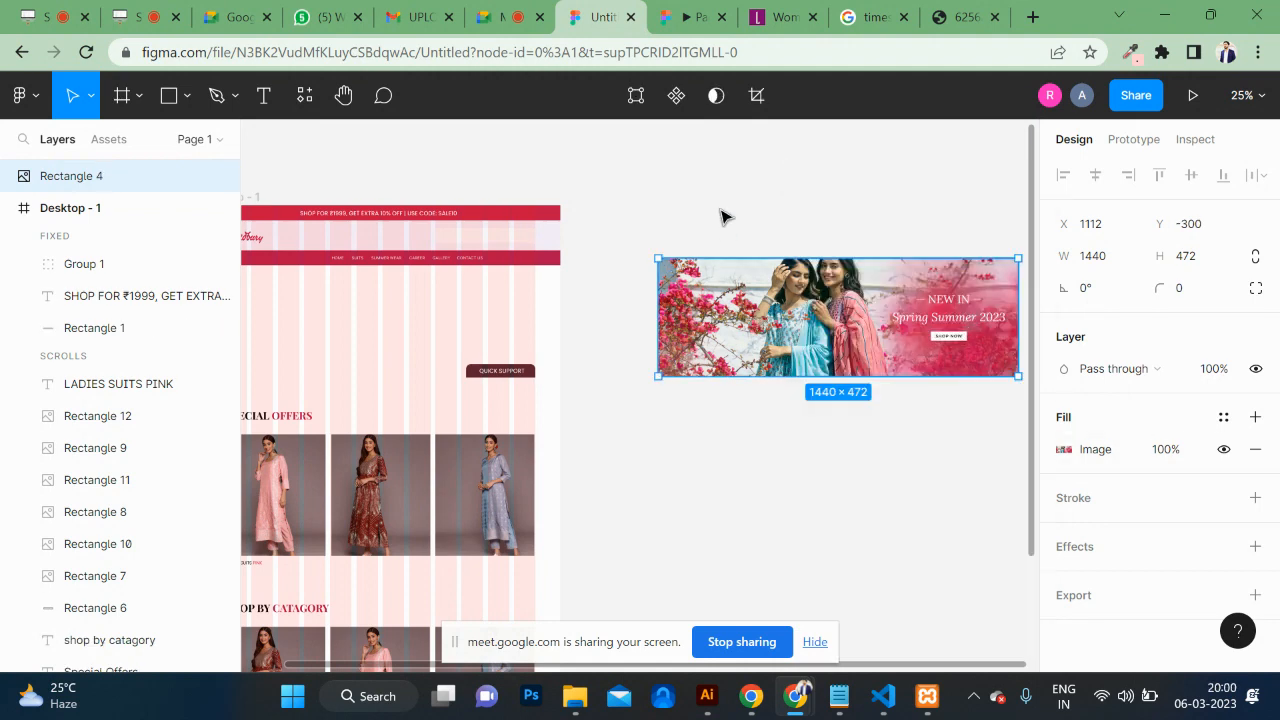
# Step: Duplicate the banner below and replace the copy's fill with the i1 Women's Day SALE image
pyautogui.moveTo(797, 297); pyautogui.dragTo(797, 443)
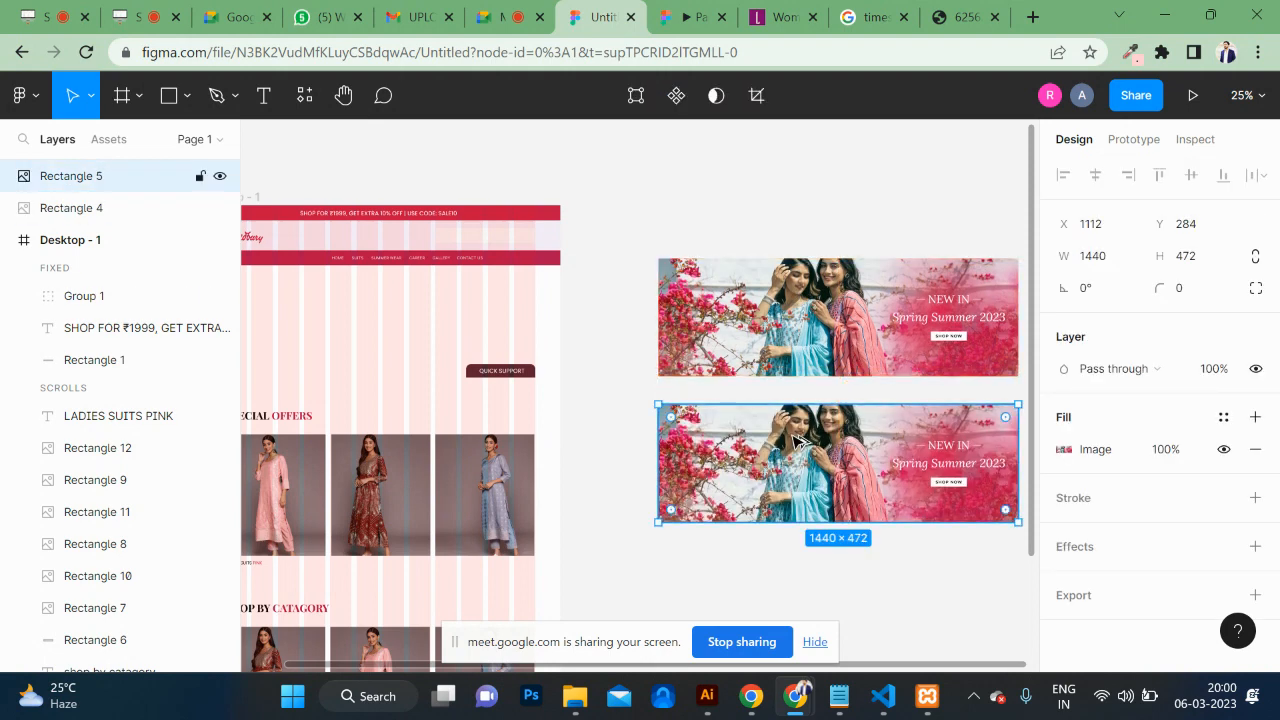
pyautogui.doubleClick(794, 441)
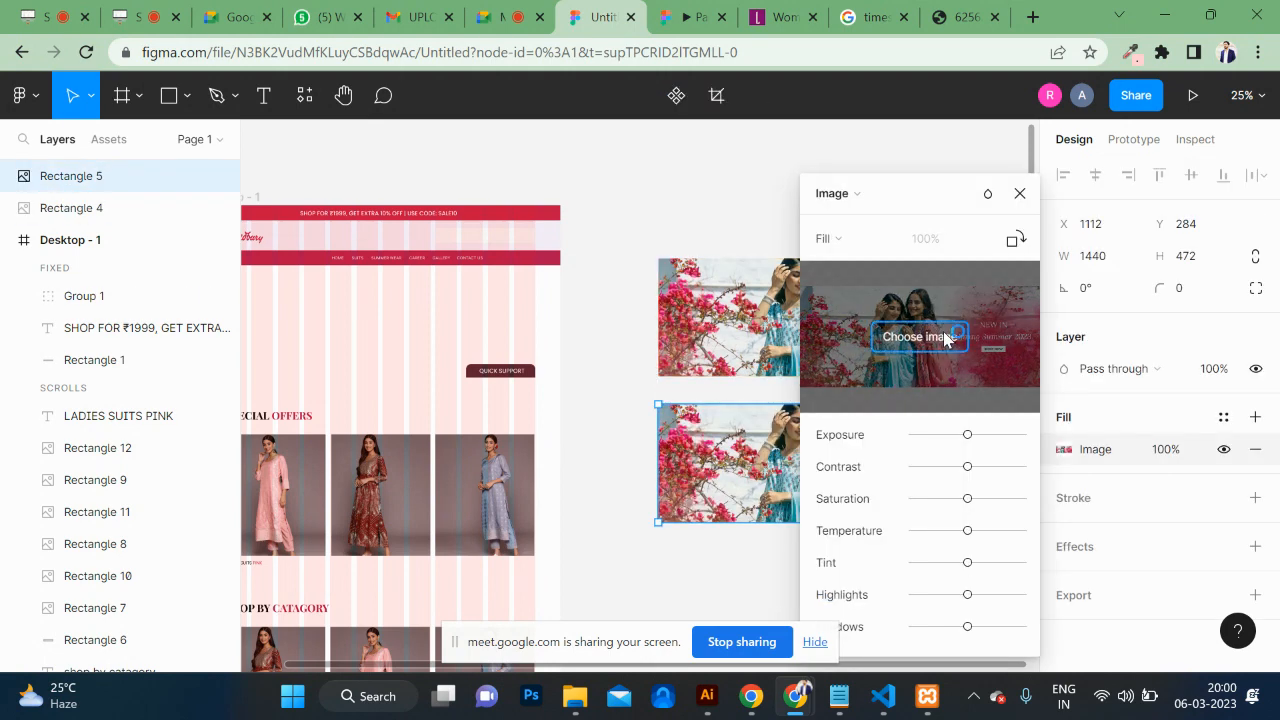
pyautogui.click(943, 336)
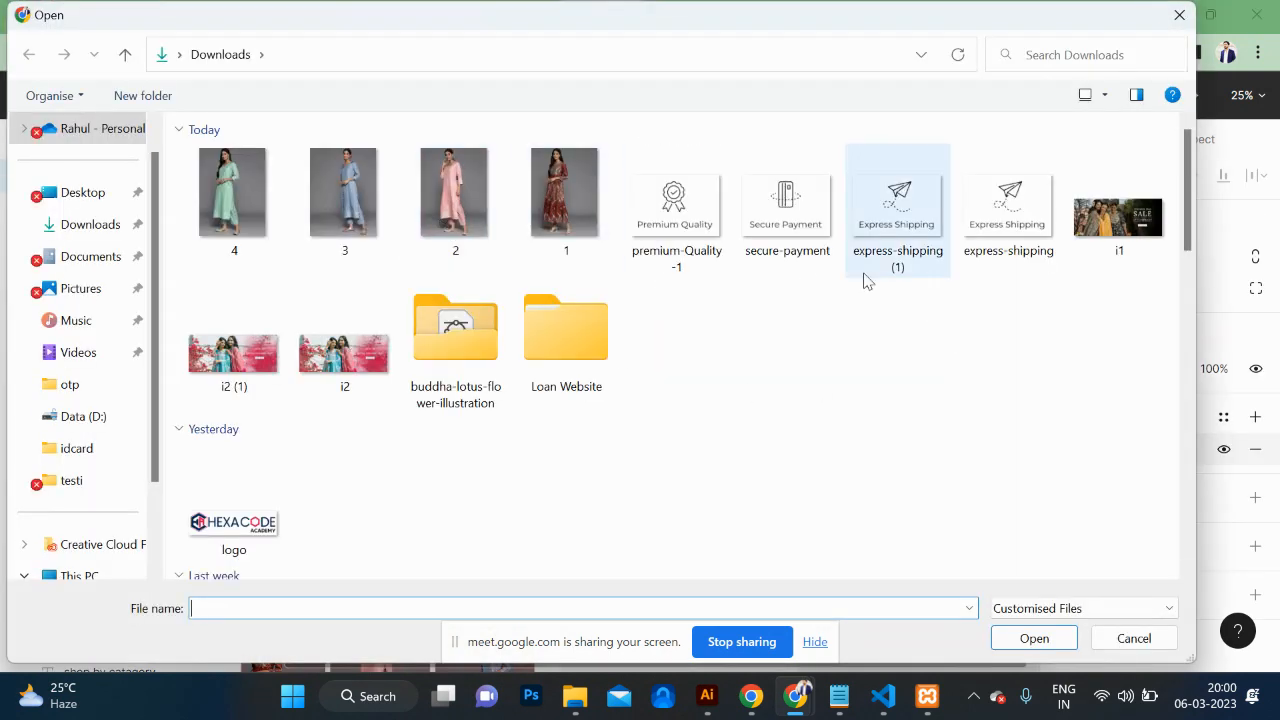
pyautogui.click(1112, 238)
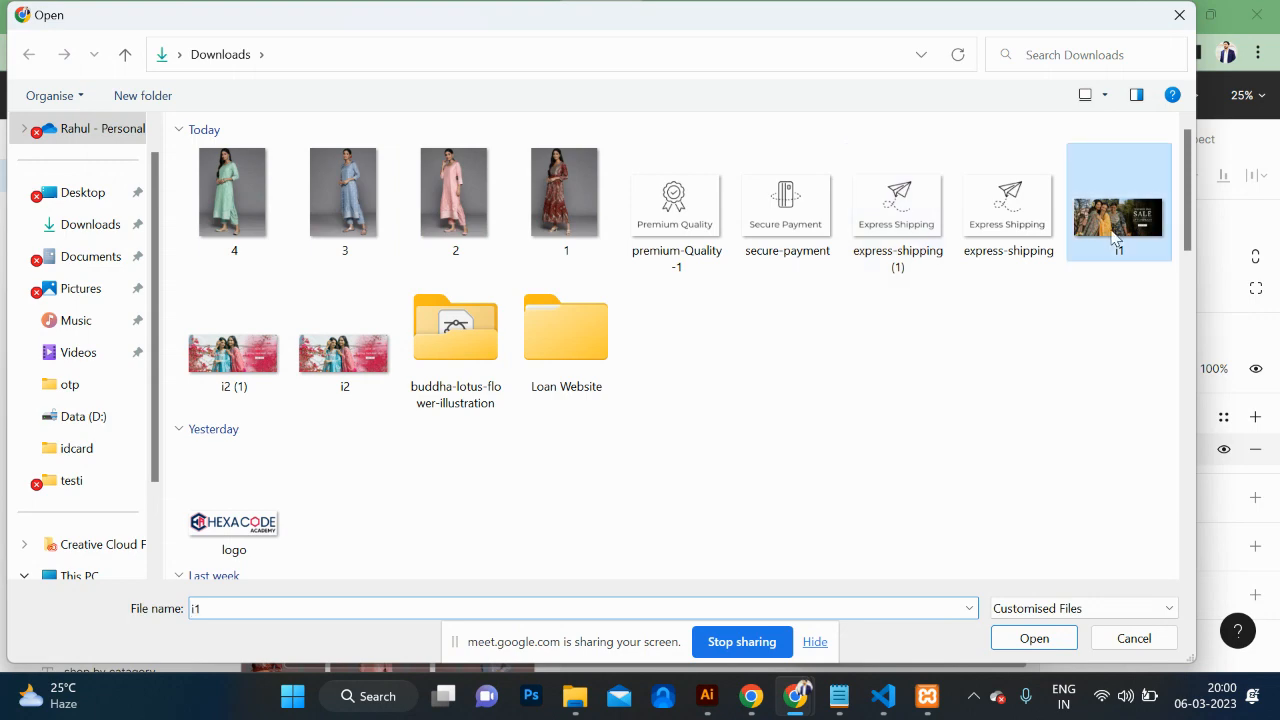
pyautogui.click(1058, 647)
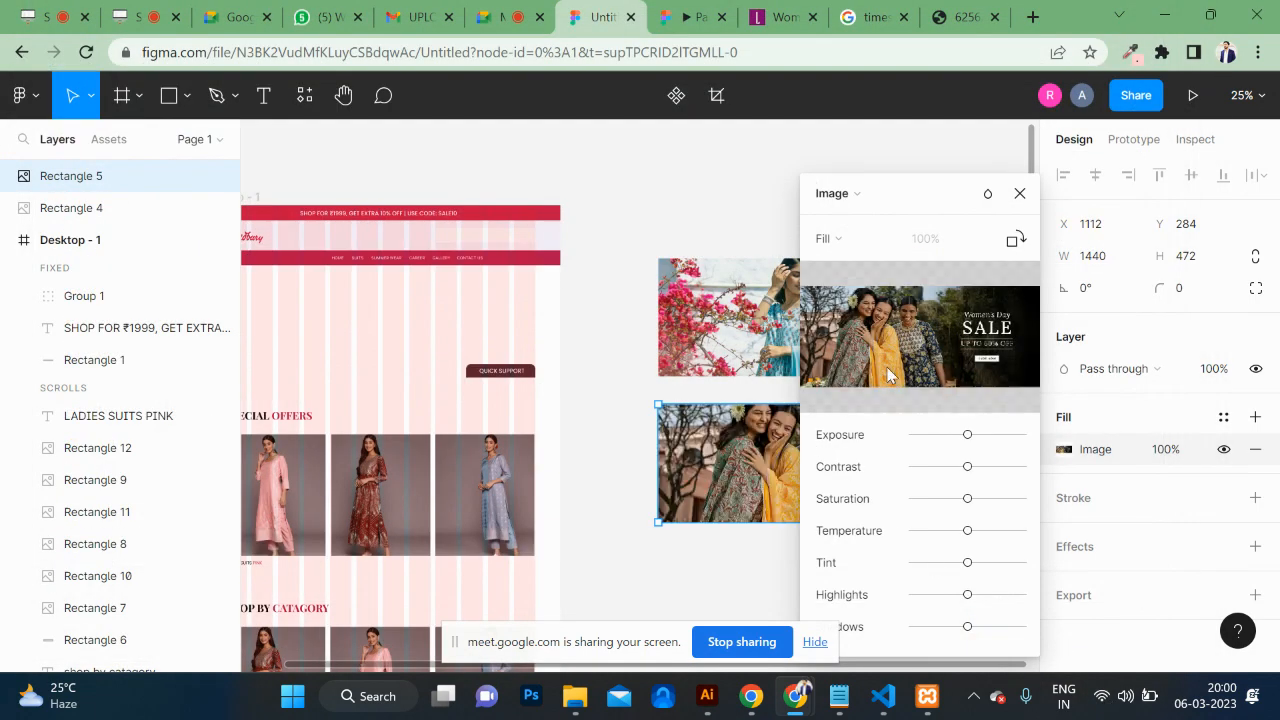
pyautogui.click(1020, 194)
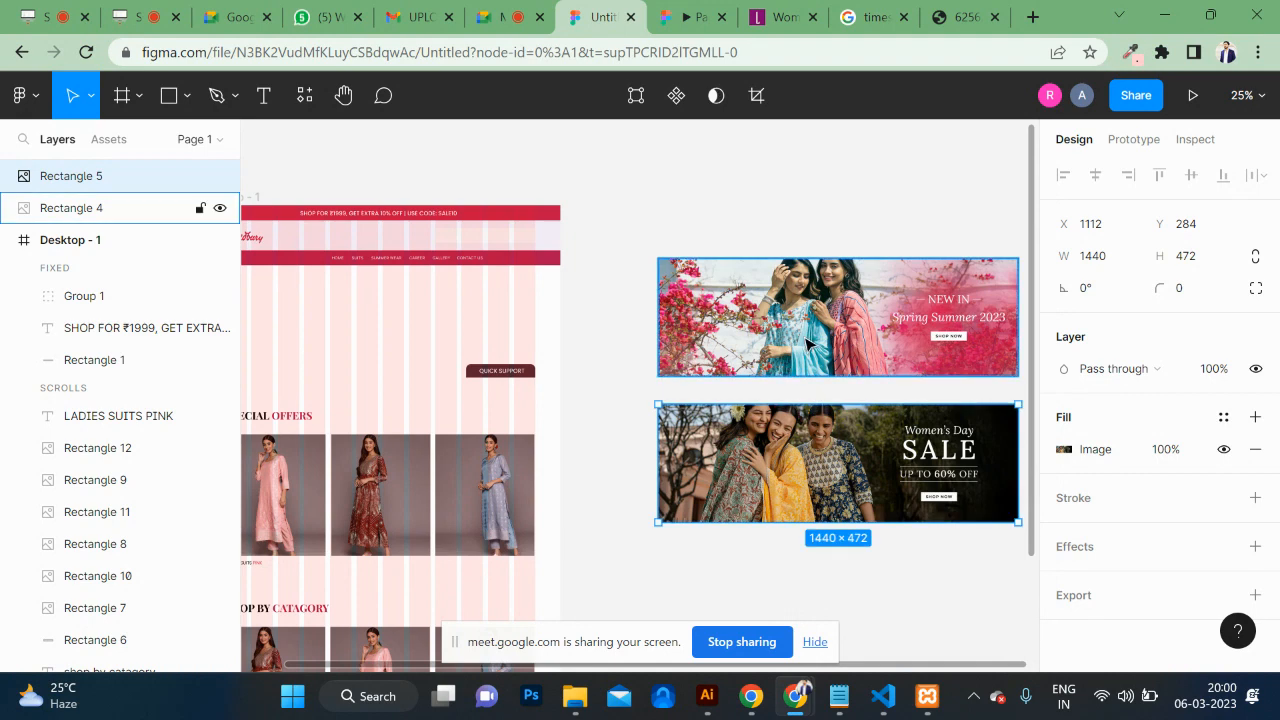
# Step: Wrap the top Spring Summer banner in its own frame, Frame 1
pyautogui.keyDown('shift'); pyautogui.click(100, 207); pyautogui.keyUp('shift')
pyautogui.moveTo(842, 198); pyautogui.dragTo(843, 277)
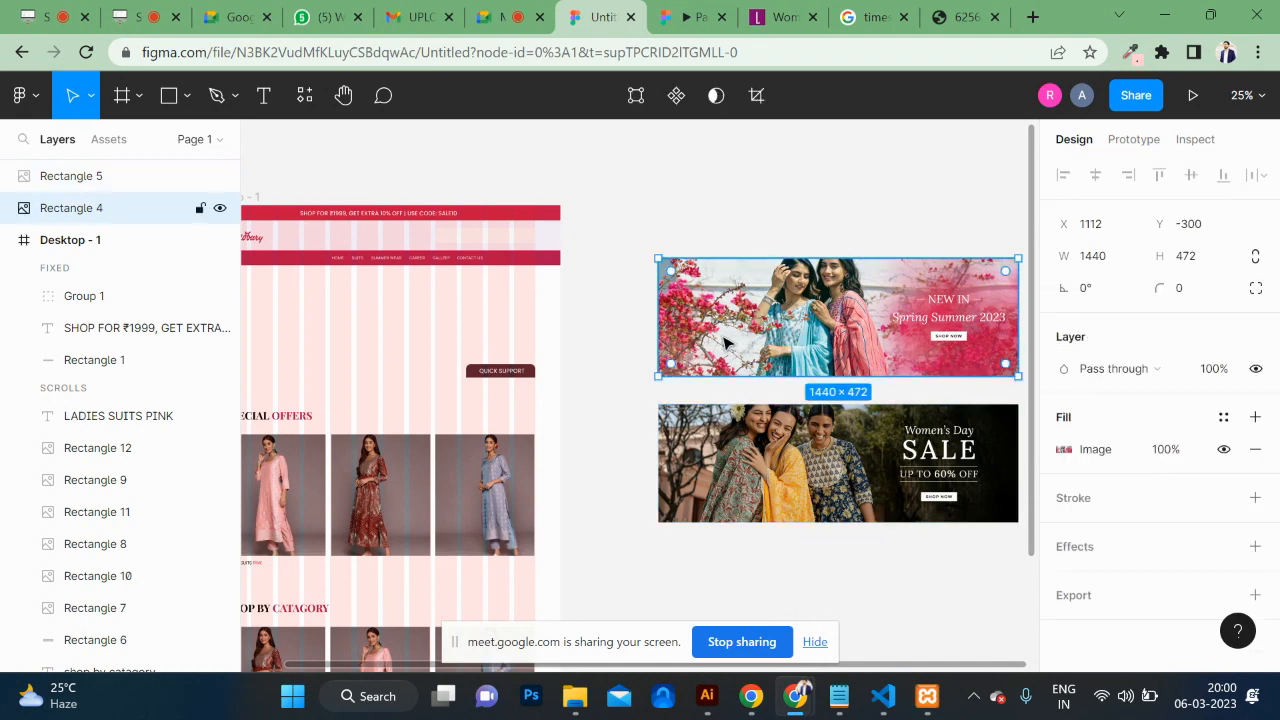
pyautogui.doubleClick(723, 337)
pyautogui.rightClick(725, 340)
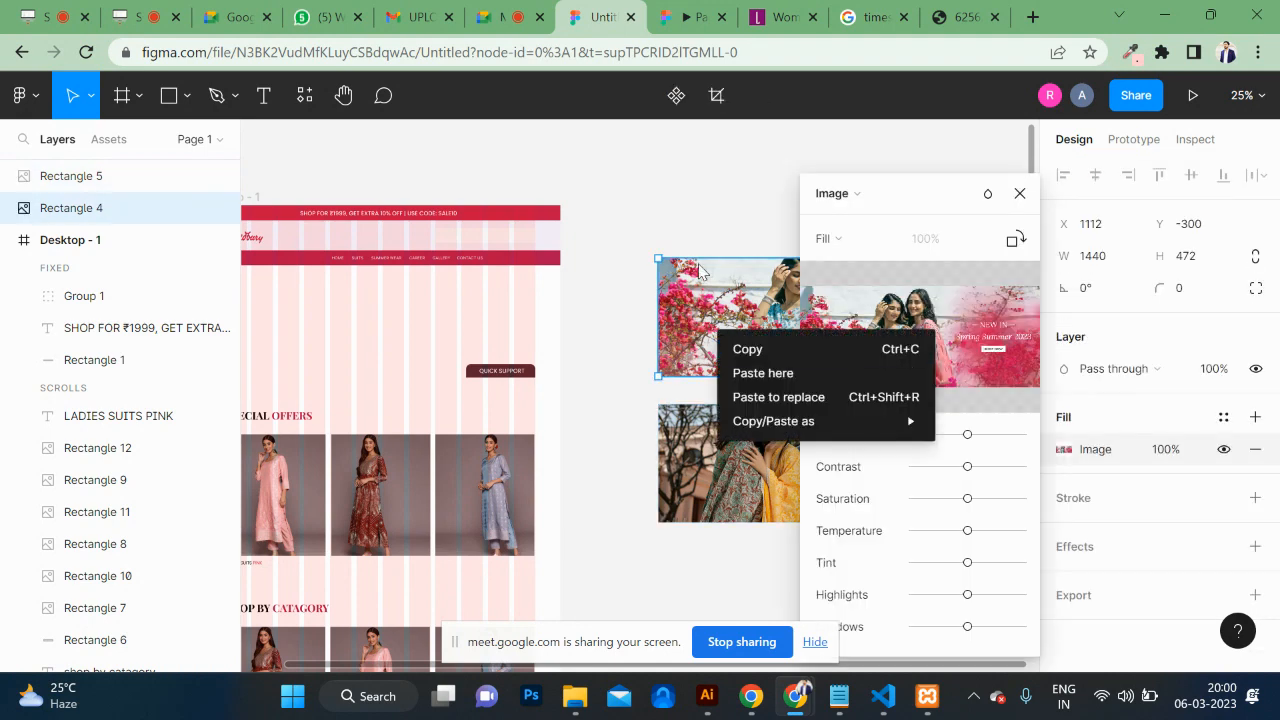
pyautogui.press('Escape')
pyautogui.press('Escape')
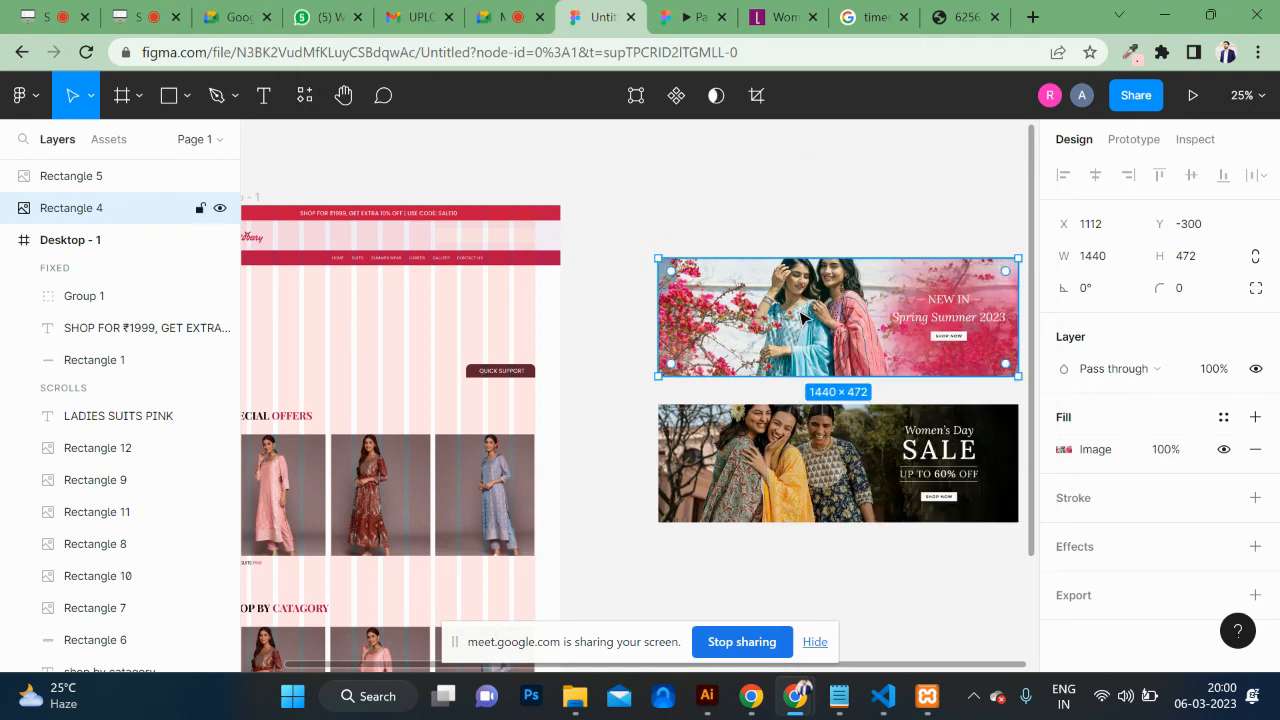
pyautogui.rightClick(792, 318)
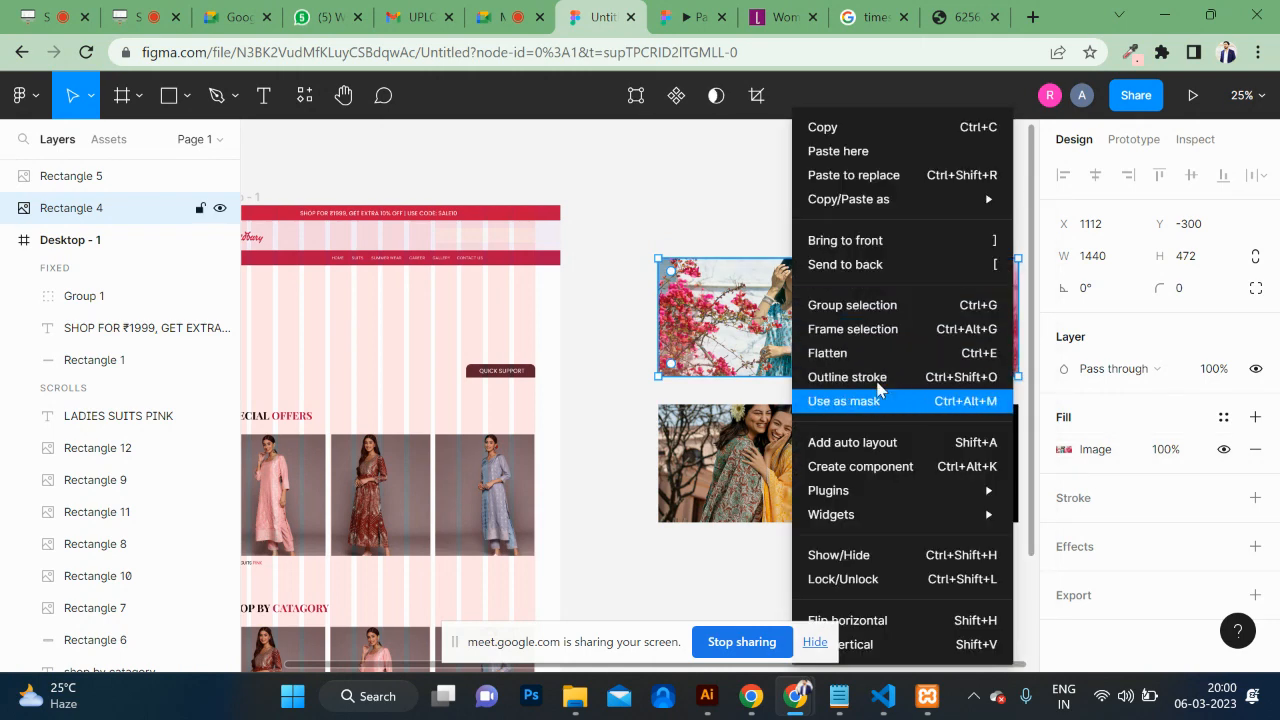
pyautogui.click(880, 330)
# Step: Wrap the lower Women's Day banner in its own frame, Frame 2
pyautogui.click(965, 452)
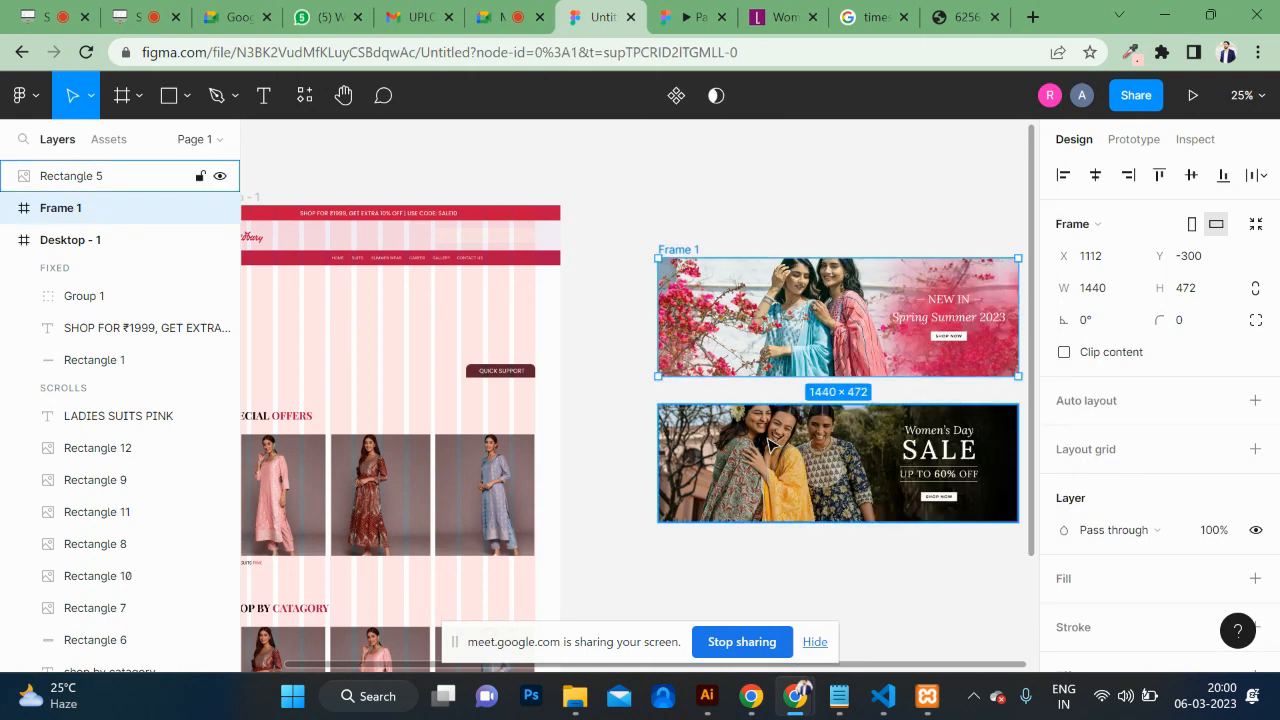
pyautogui.rightClick(770, 440)
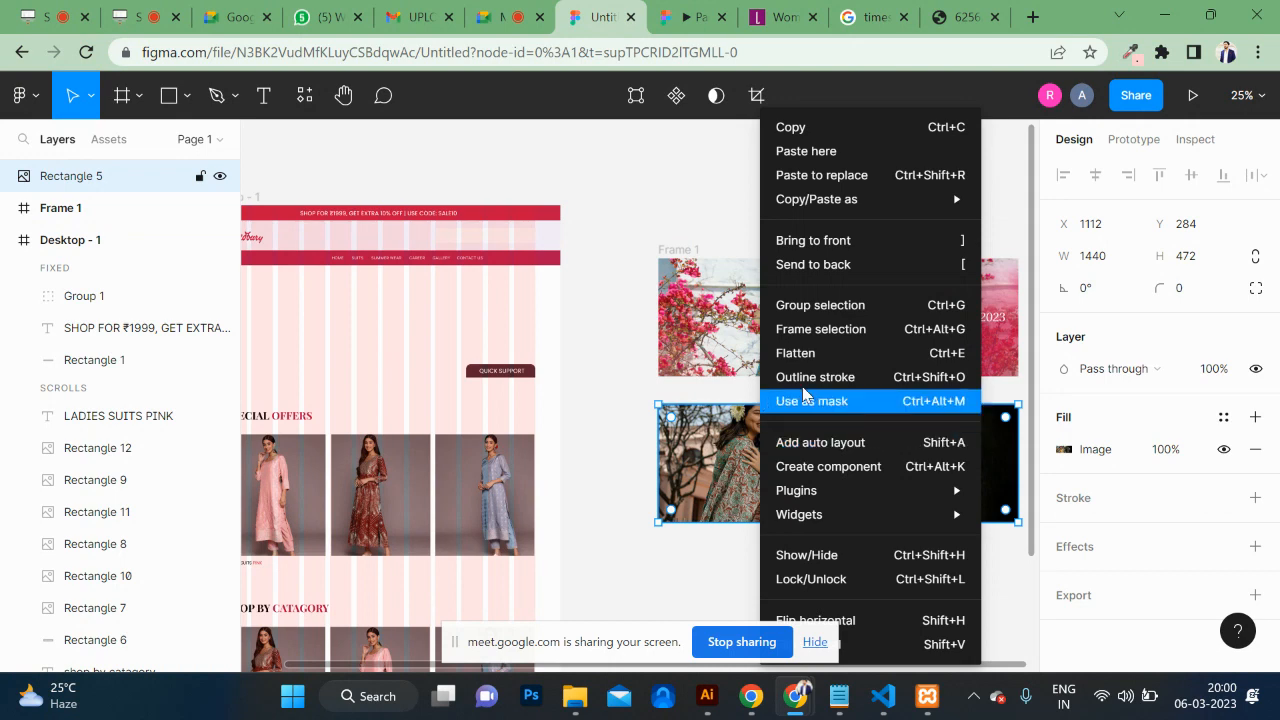
pyautogui.click(829, 341)
# Step: Make Frame 1 and Frame 2 components and combine them as variants of Component 1
pyautogui.click(678, 251)
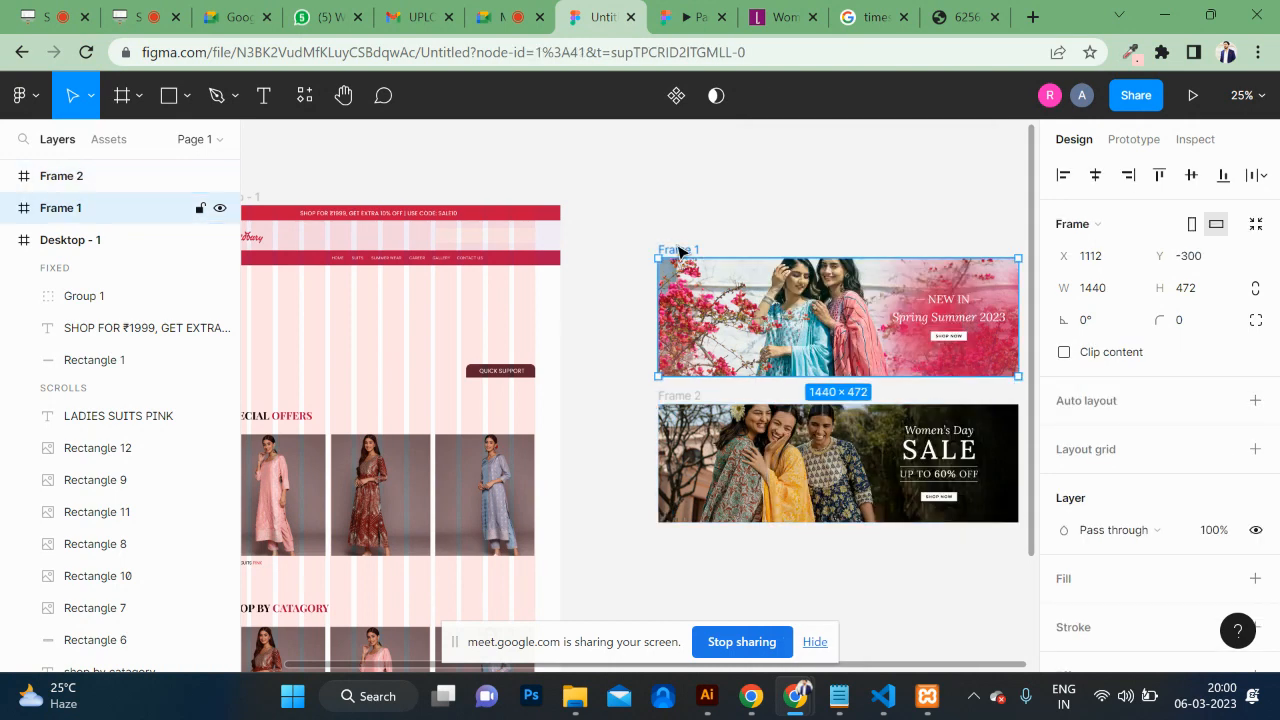
pyautogui.hotkey('ctrl', 'alt', 'k')
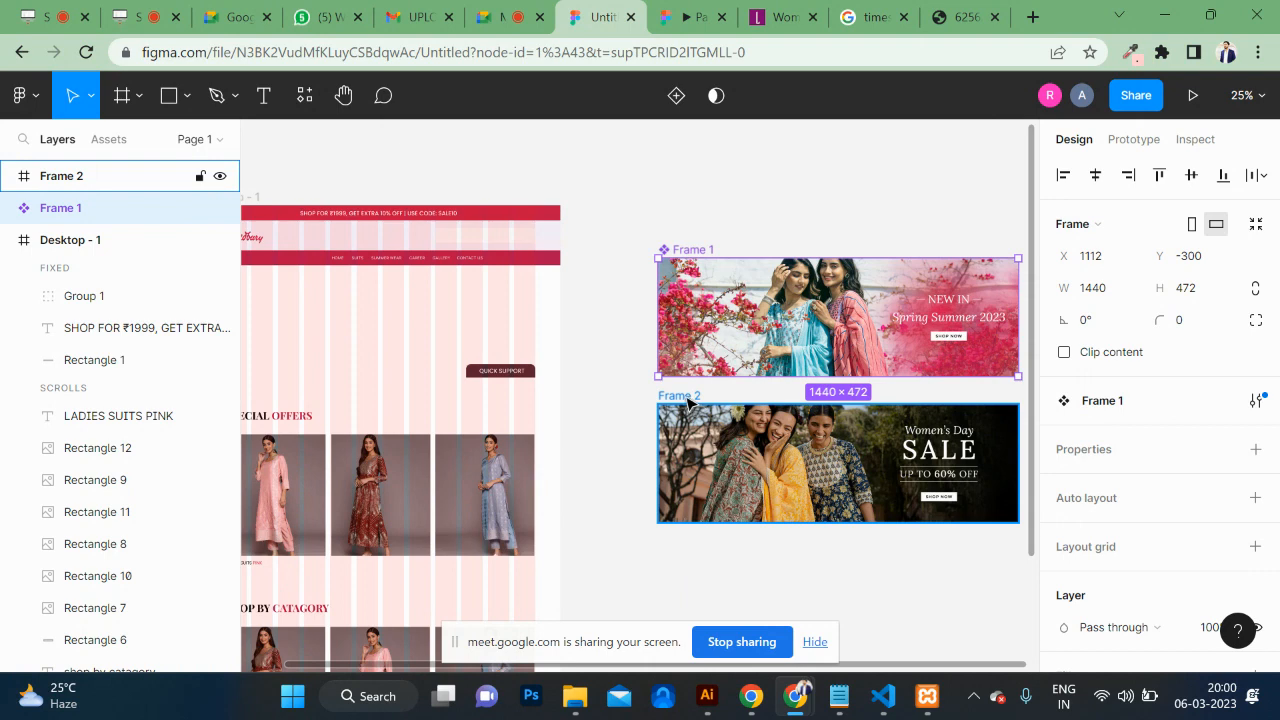
pyautogui.press('Escape')
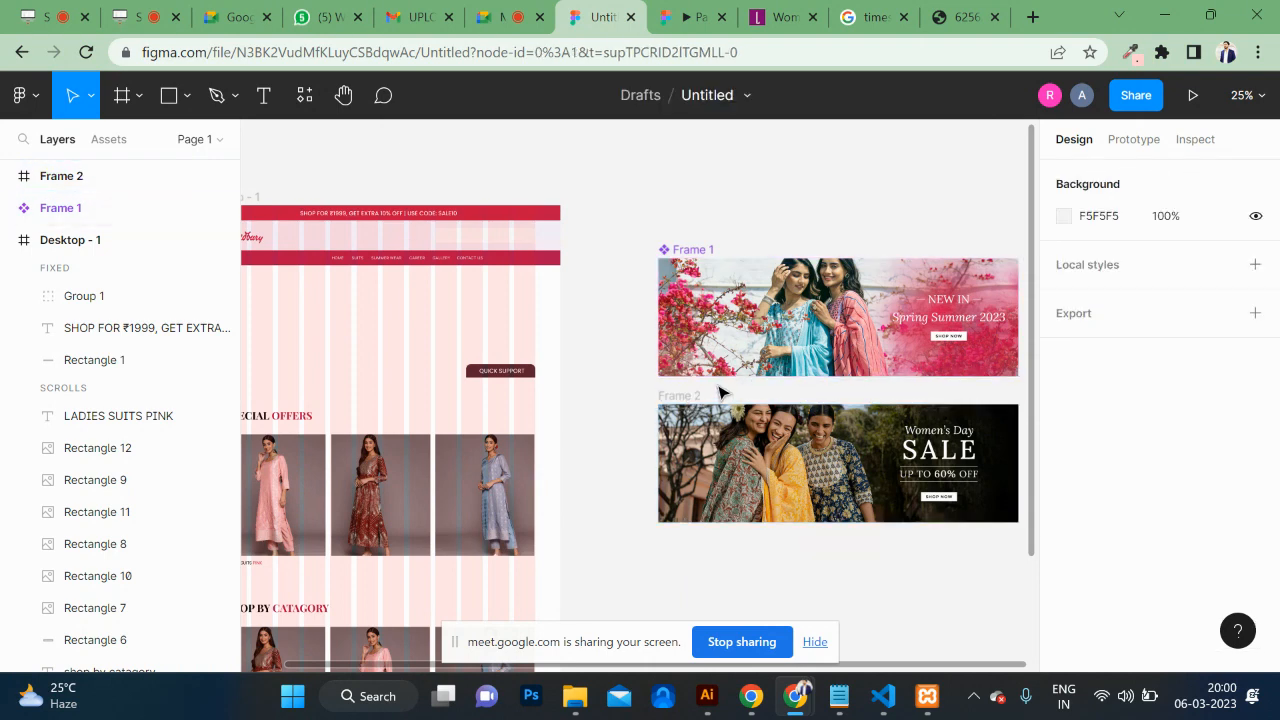
pyautogui.click(681, 397)
pyautogui.press('Escape')
pyautogui.click(690, 397)
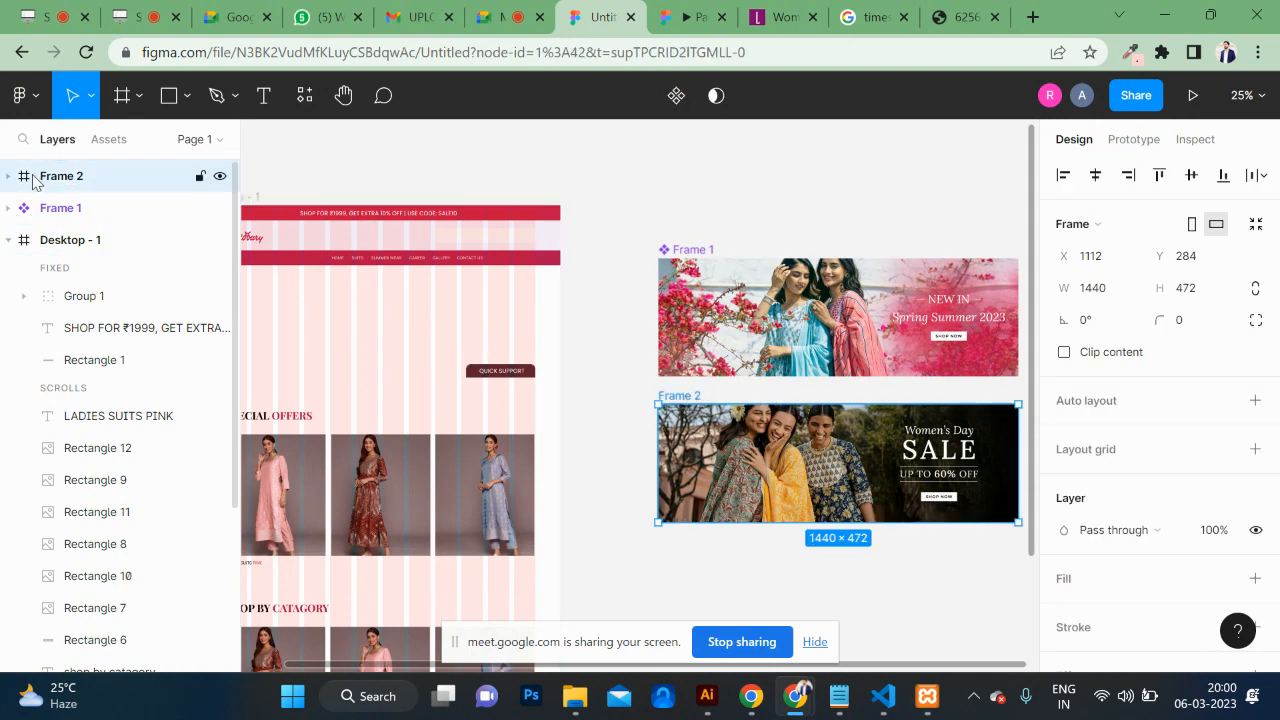
pyautogui.click(676, 95)
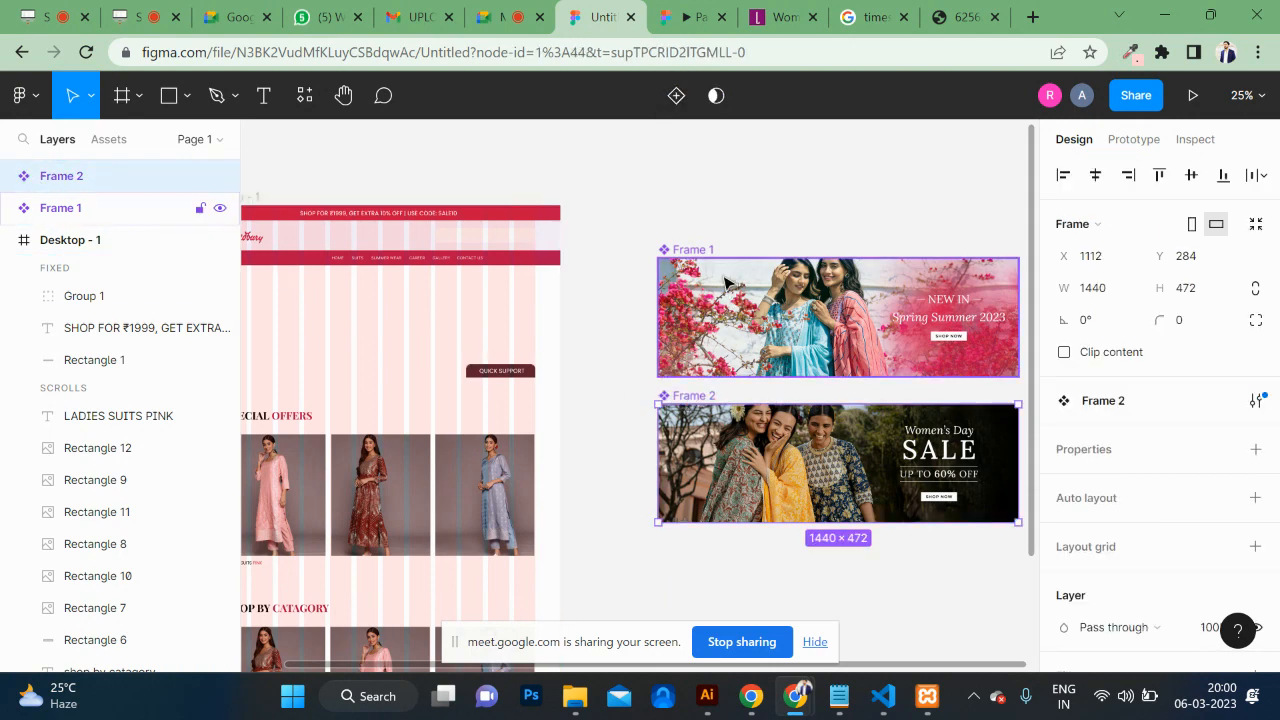
pyautogui.click(688, 250)
pyautogui.keyDown('shift'); pyautogui.click(742, 452); pyautogui.keyUp('shift')
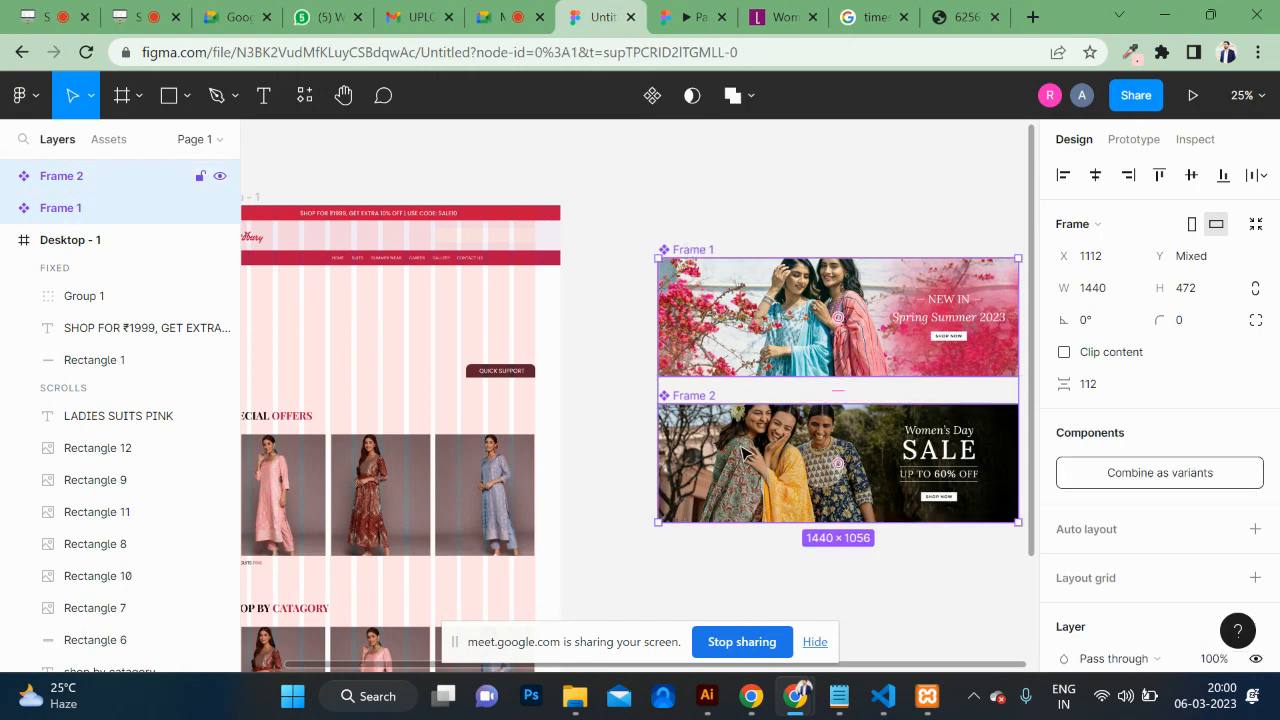
pyautogui.click(1203, 476)
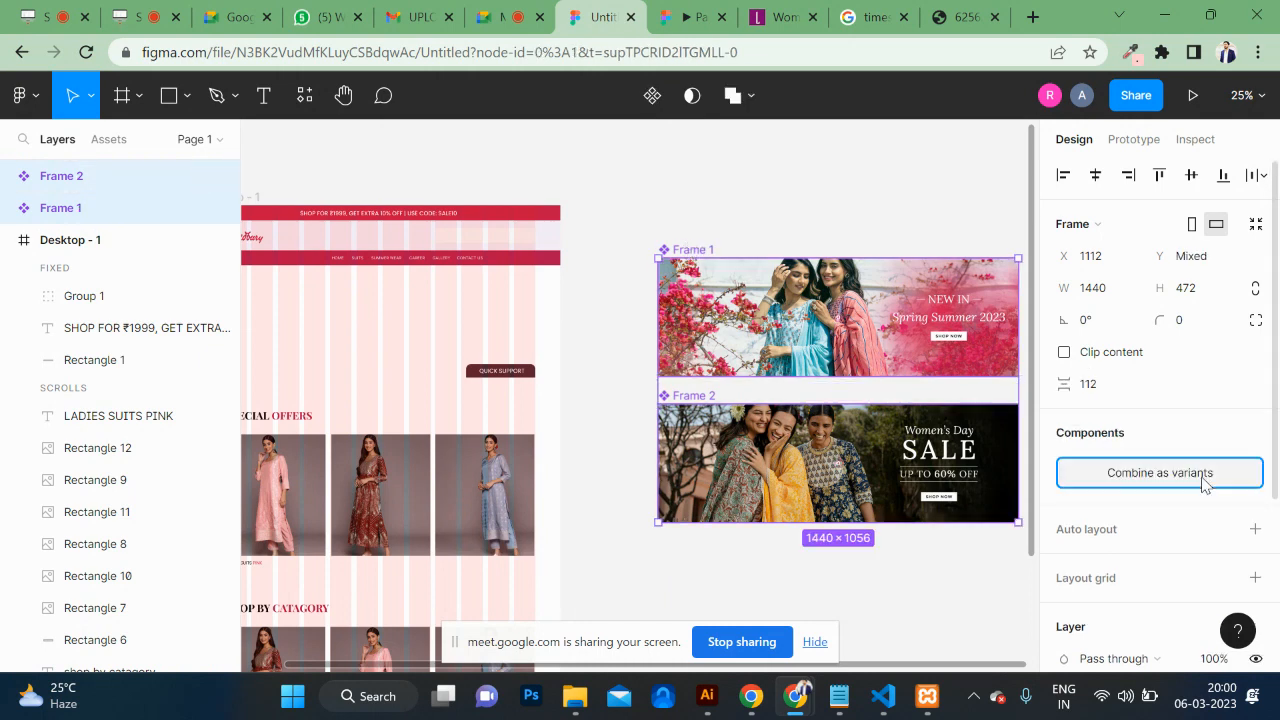
# Step: Link Frame 1 to Frame 2 with an 800ms After delay trigger and Smart animate Ease out
pyautogui.click(1195, 140)
pyautogui.click(1134, 141)
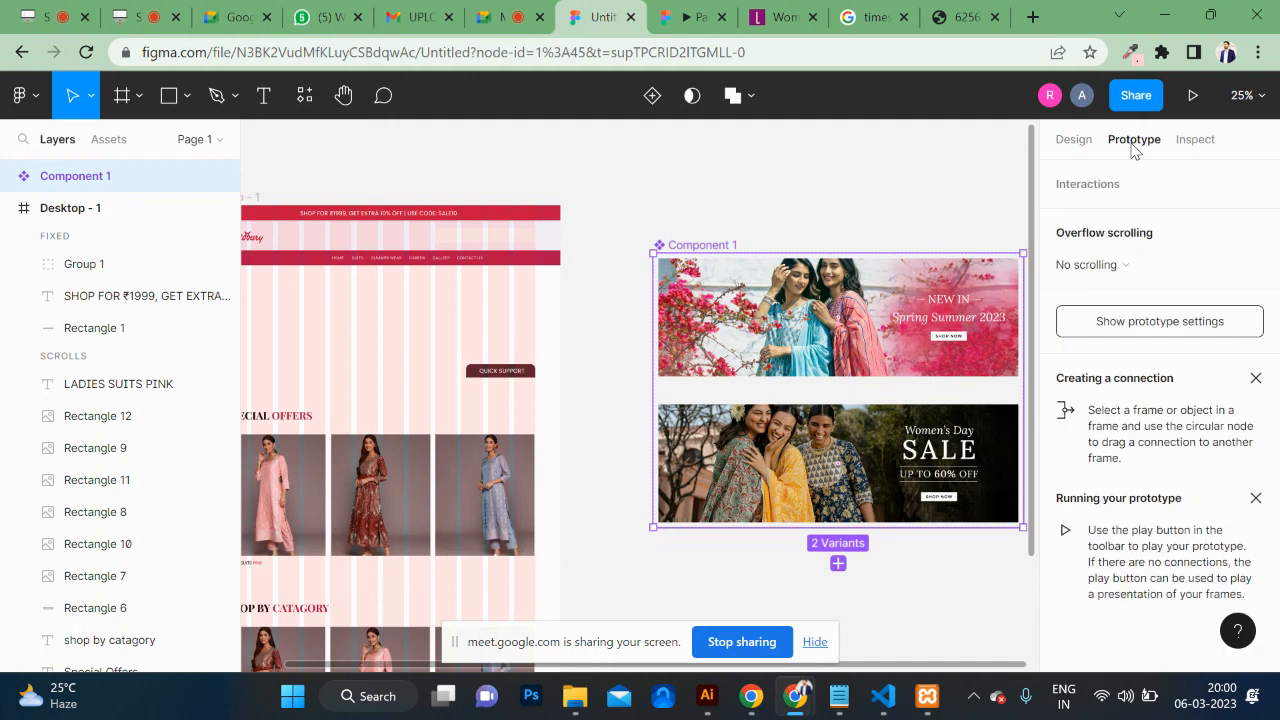
pyautogui.click(832, 330)
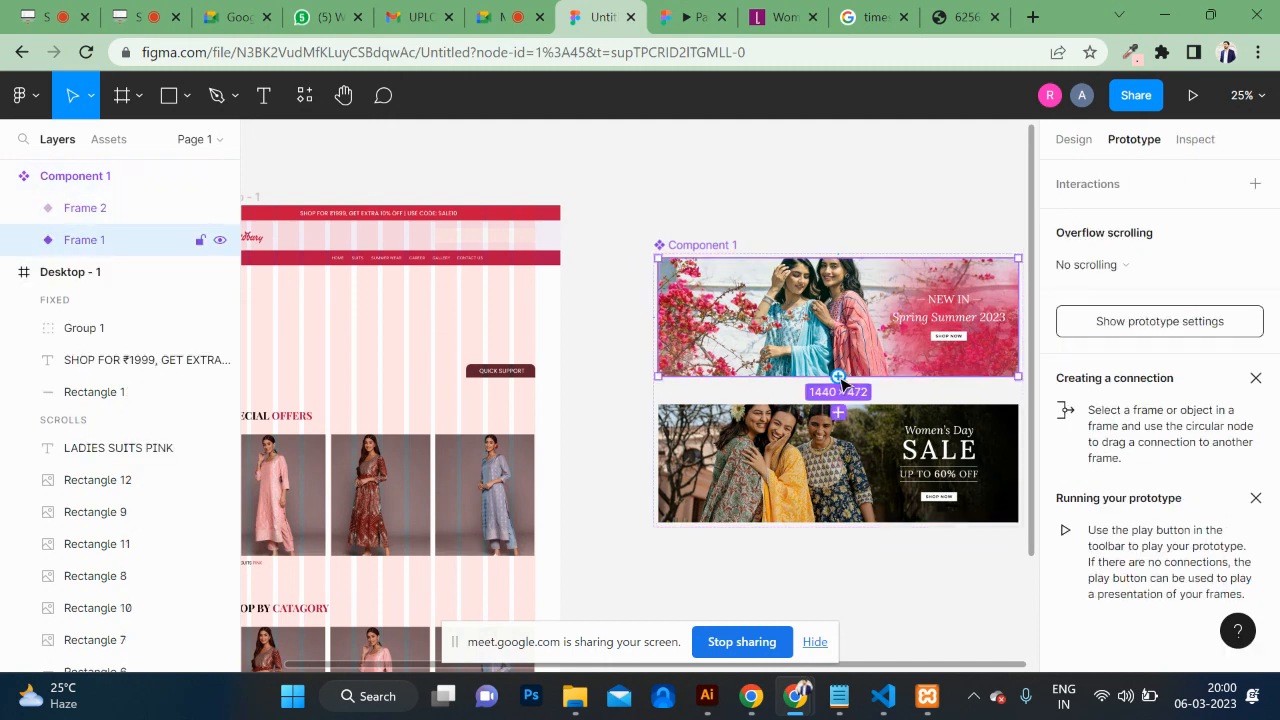
pyautogui.moveTo(839, 377); pyautogui.dragTo(840, 425)
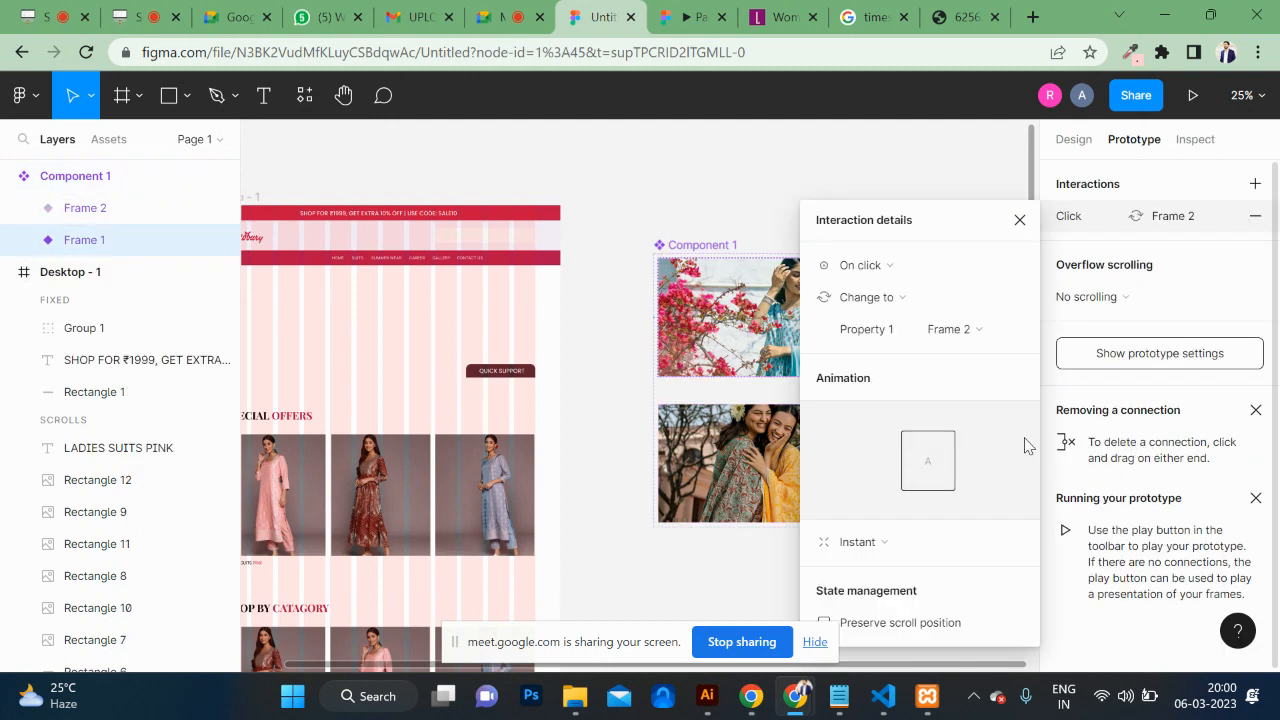
pyautogui.click(883, 266)
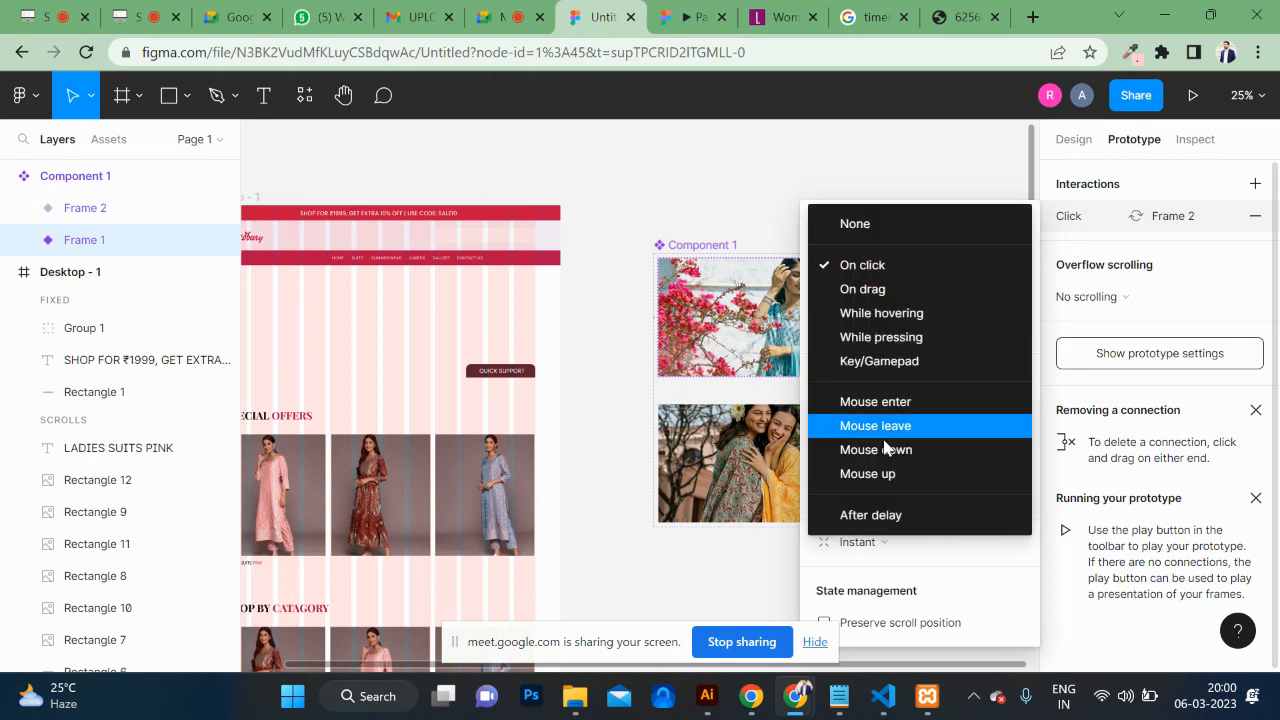
pyautogui.click(870, 515)
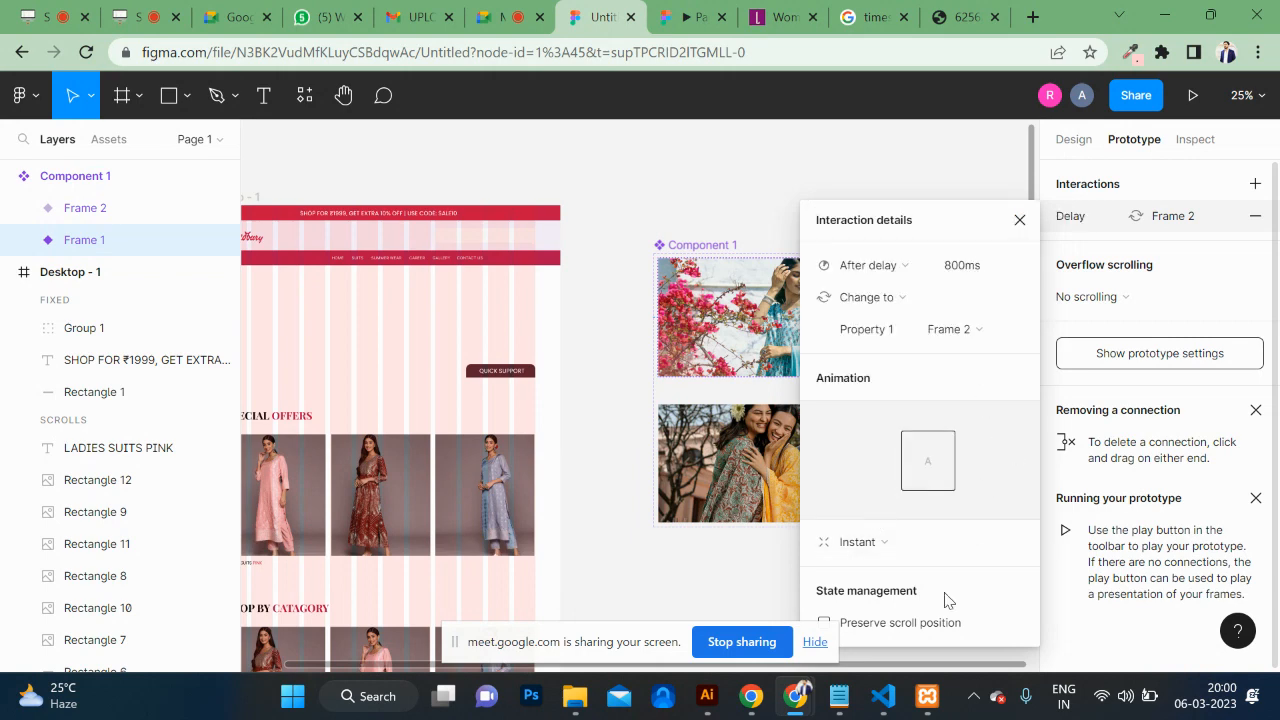
pyautogui.click(894, 543)
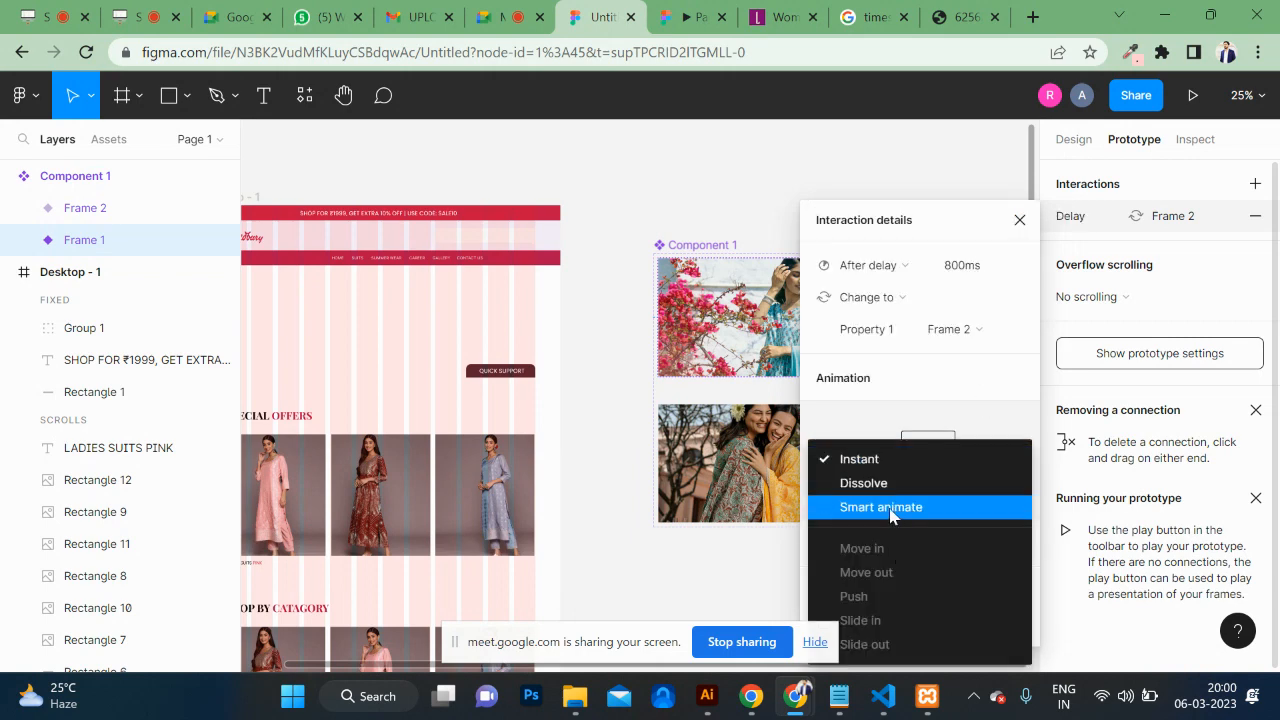
pyautogui.click(892, 512)
pyautogui.click(965, 582)
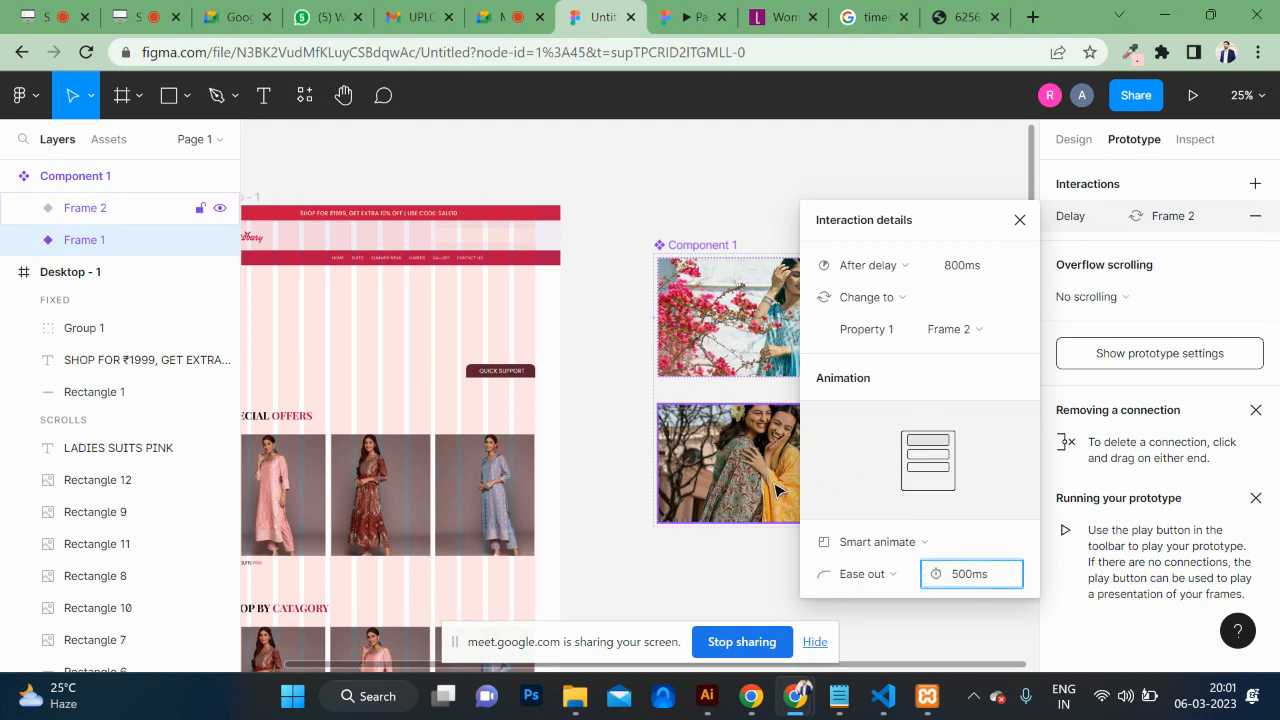
pyautogui.click(85, 208)
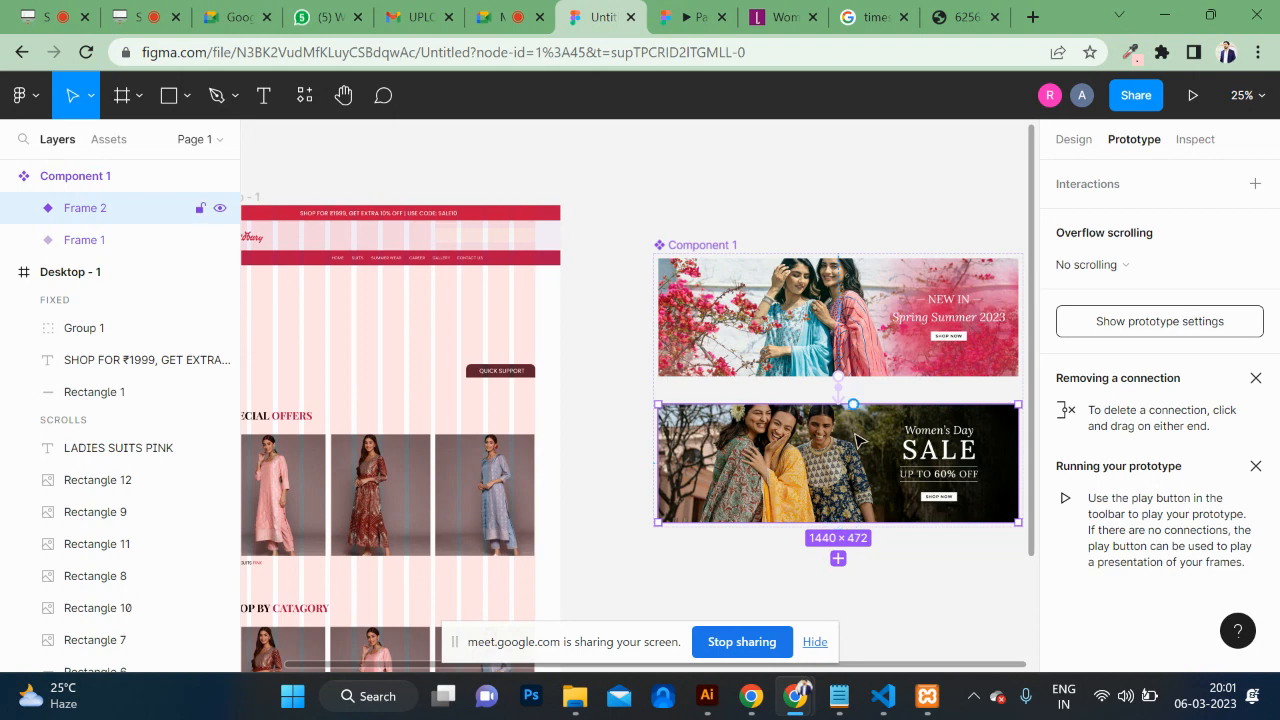
# Step: Link Frame 2 back to Frame 1 with the same 800ms After delay trigger
pyautogui.moveTo(853, 405); pyautogui.dragTo(862, 340)
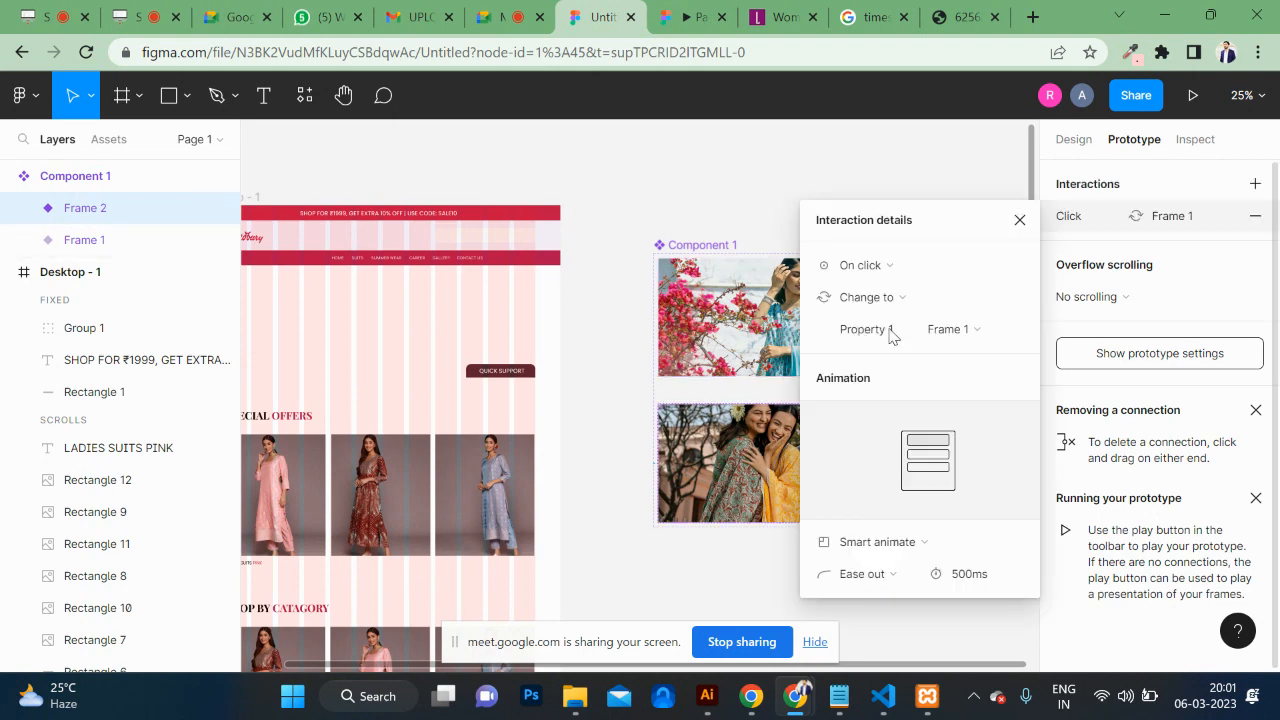
pyautogui.click(897, 272)
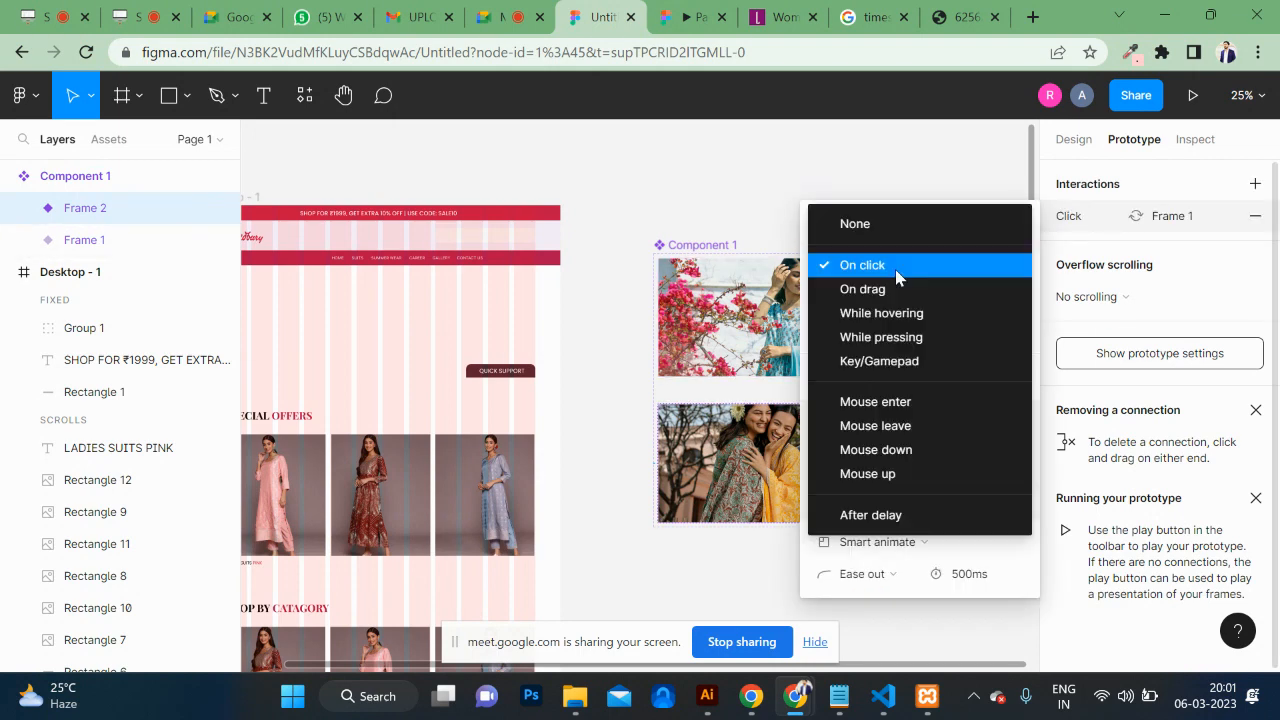
pyautogui.click(884, 522)
pyautogui.click(961, 578)
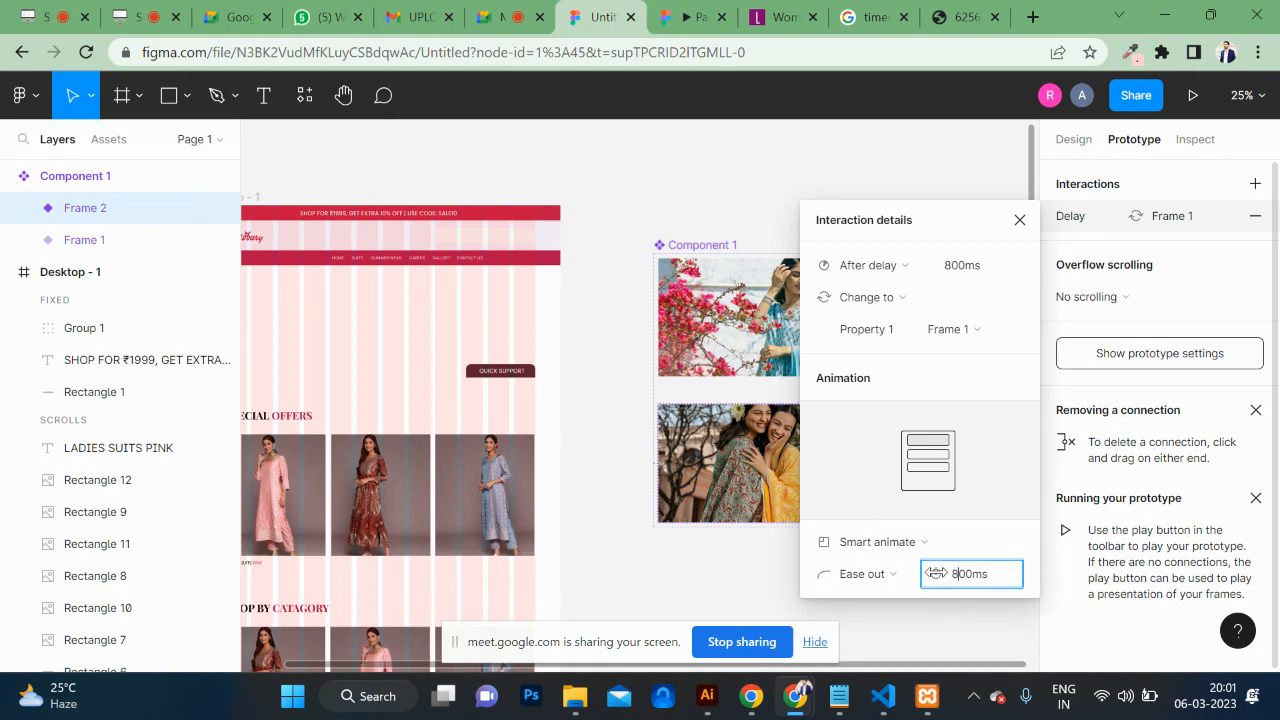
pyautogui.click(1019, 220)
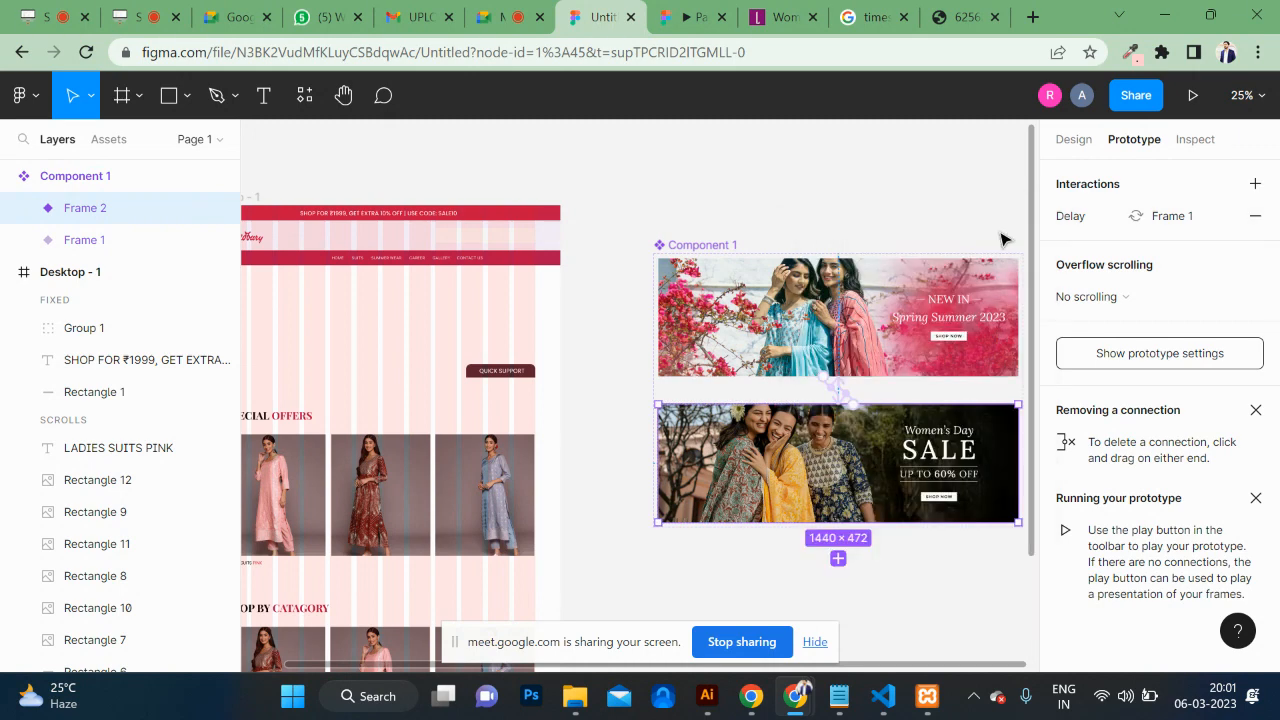
pyautogui.click(702, 245)
# Step: Place a Component 1 instance under the nav bar in Desktop - 1 and preview the frame
pyautogui.click(125, 140)
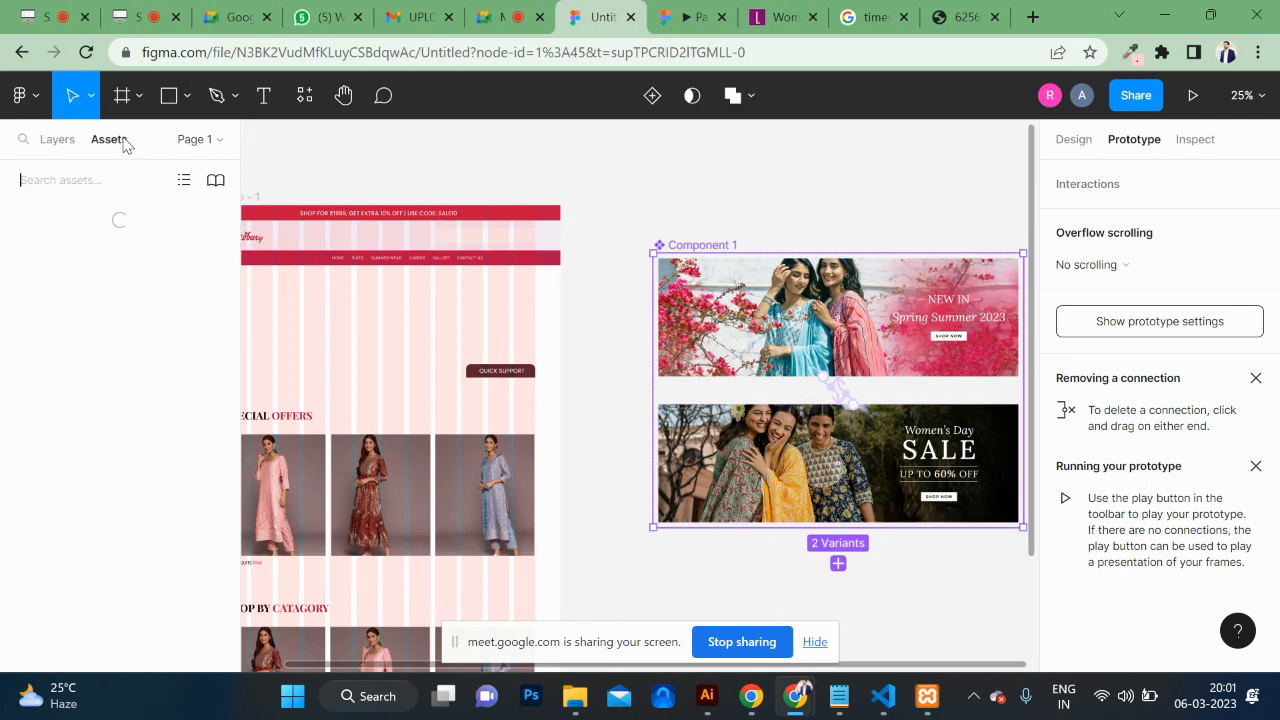
pyautogui.moveTo(200, 285); pyautogui.dragTo(370, 335)
pyautogui.hscroll(-3, 370, 340)
pyautogui.hscroll(-3, 460, 335)
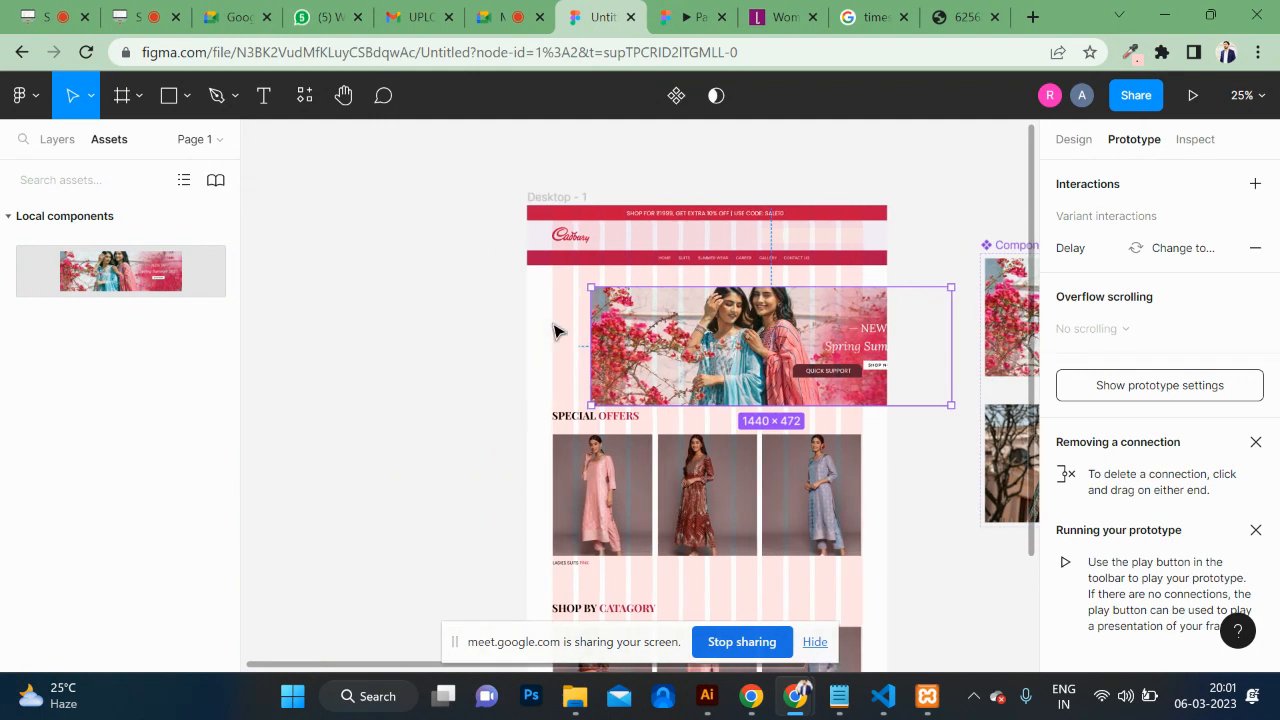
pyautogui.moveTo(620, 335); pyautogui.dragTo(555, 314)
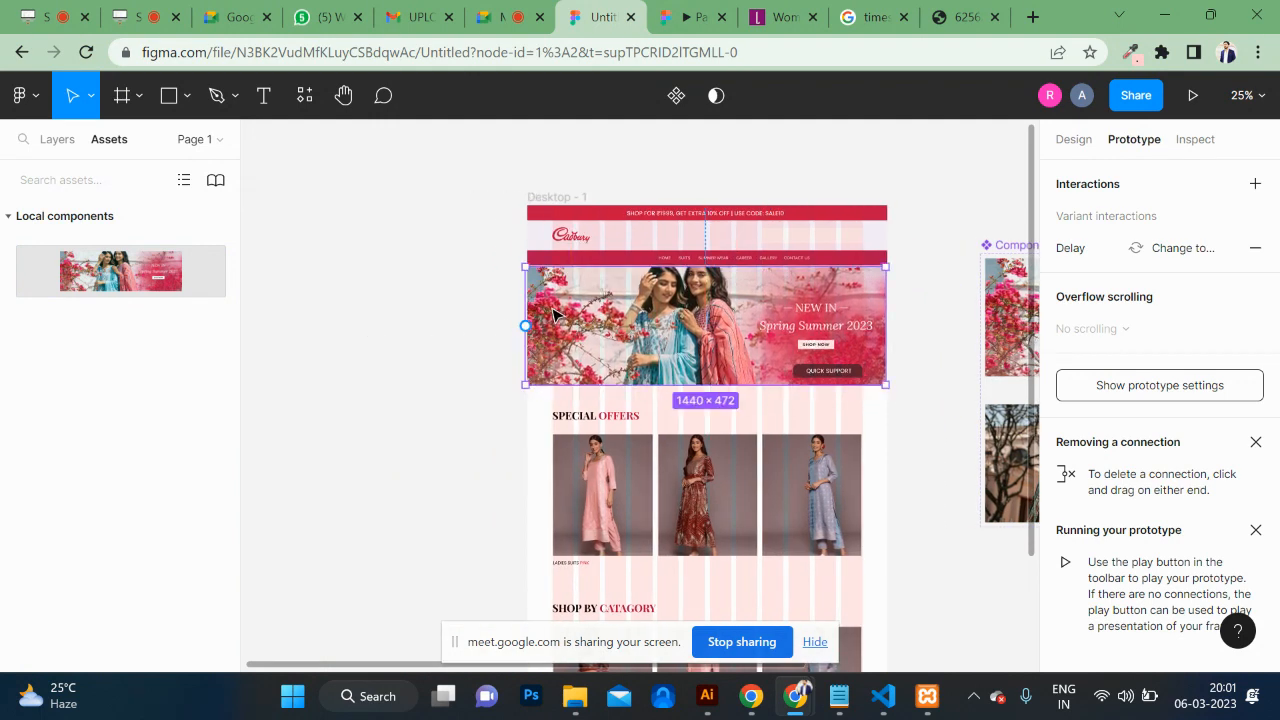
pyautogui.press('Up')
pyautogui.press('Up')
pyautogui.press('Up')
pyautogui.press('Up')
pyautogui.press('Up')
pyautogui.press('Up')
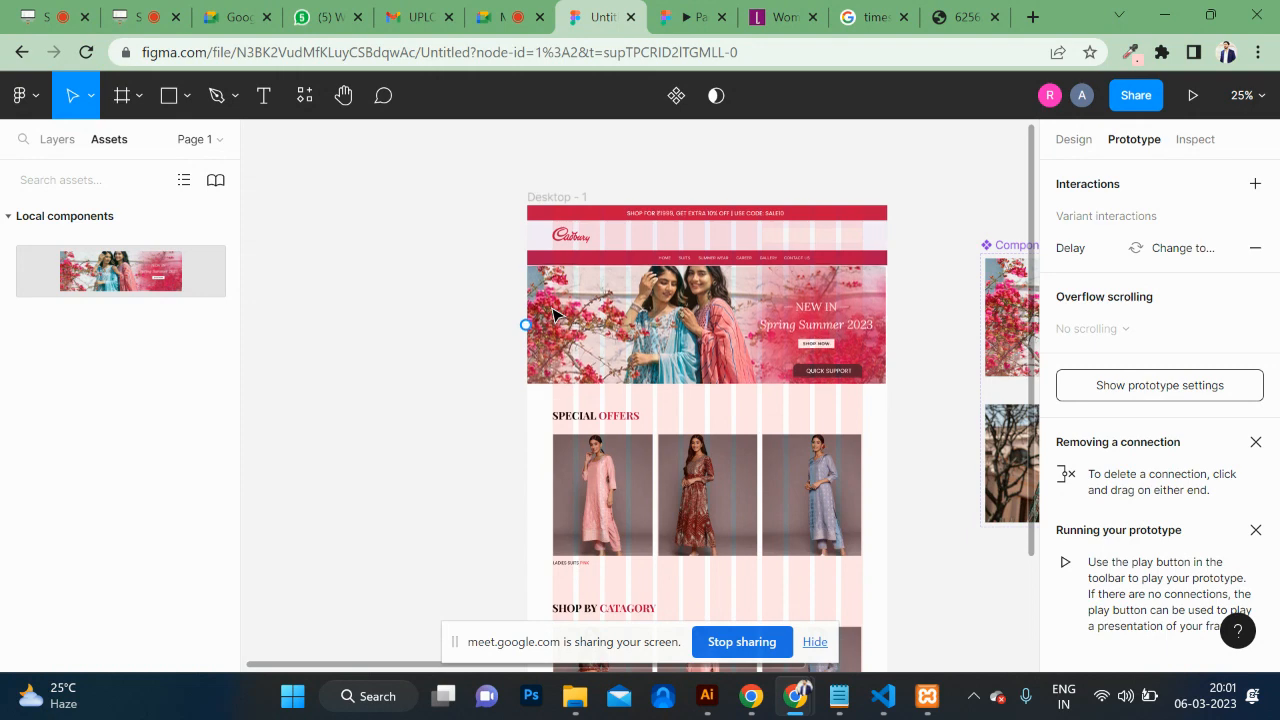
pyautogui.click(838, 186)
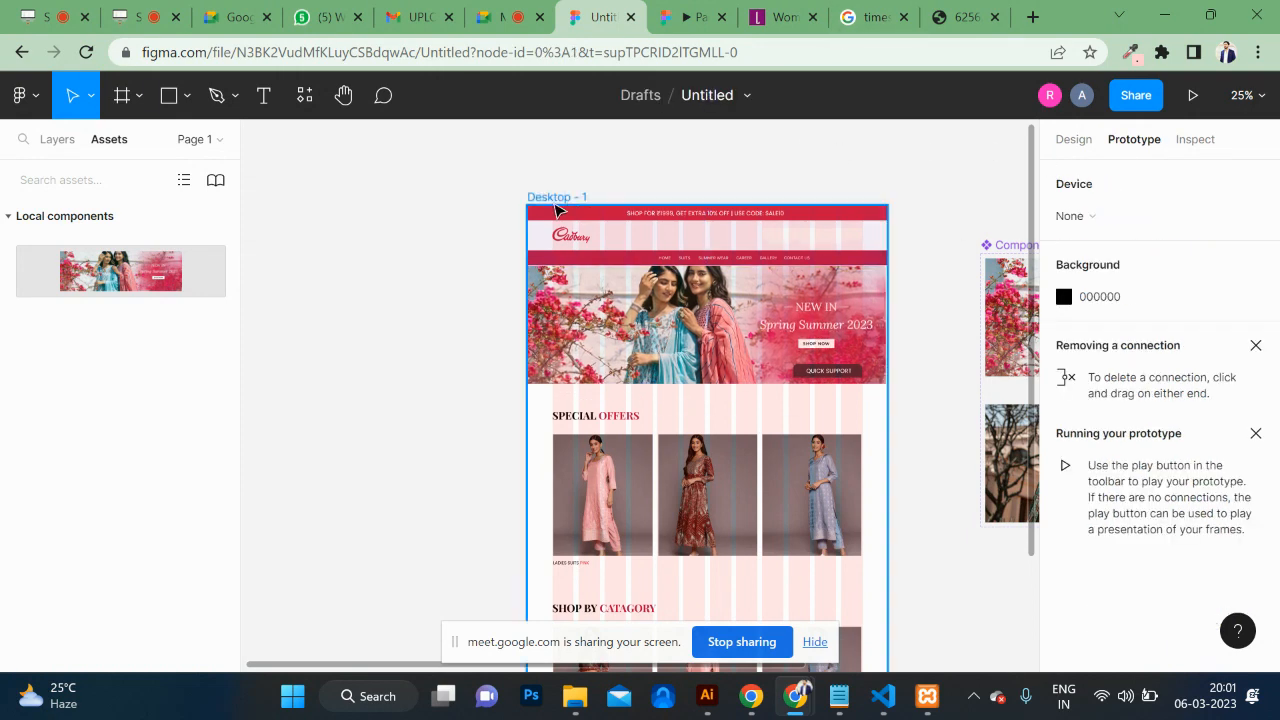
pyautogui.click(555, 197)
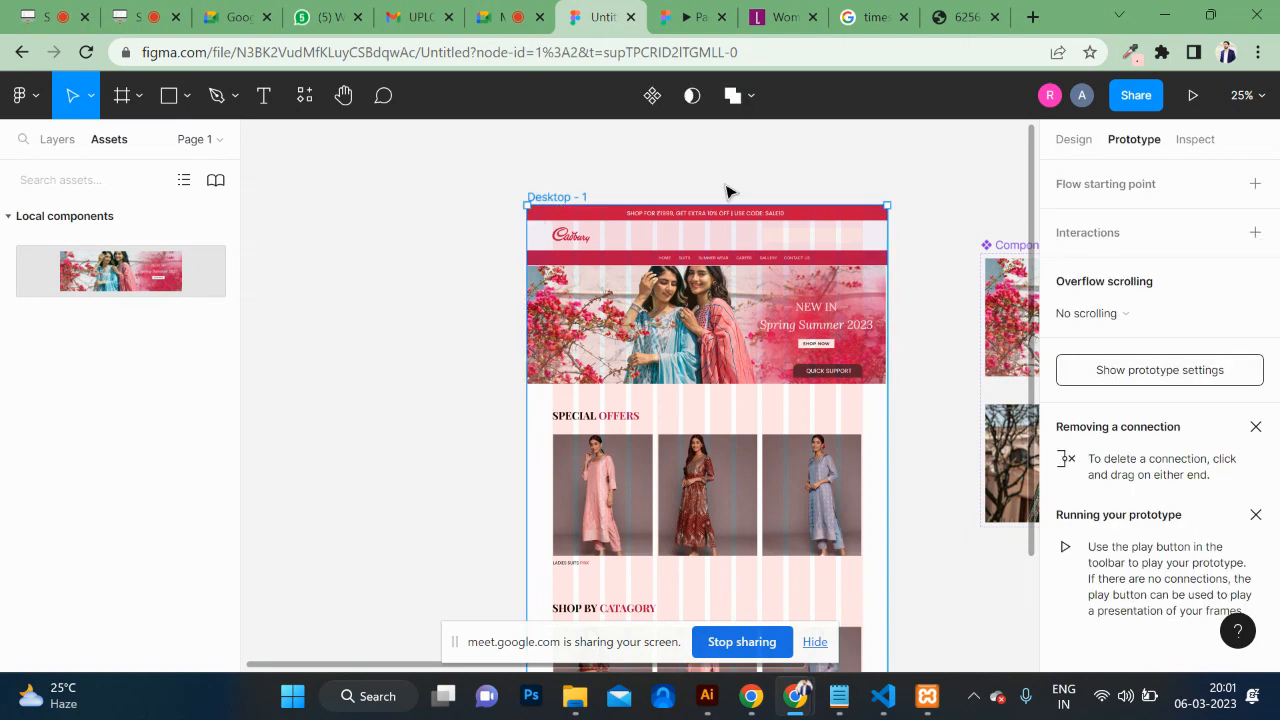
pyautogui.click(1193, 95)
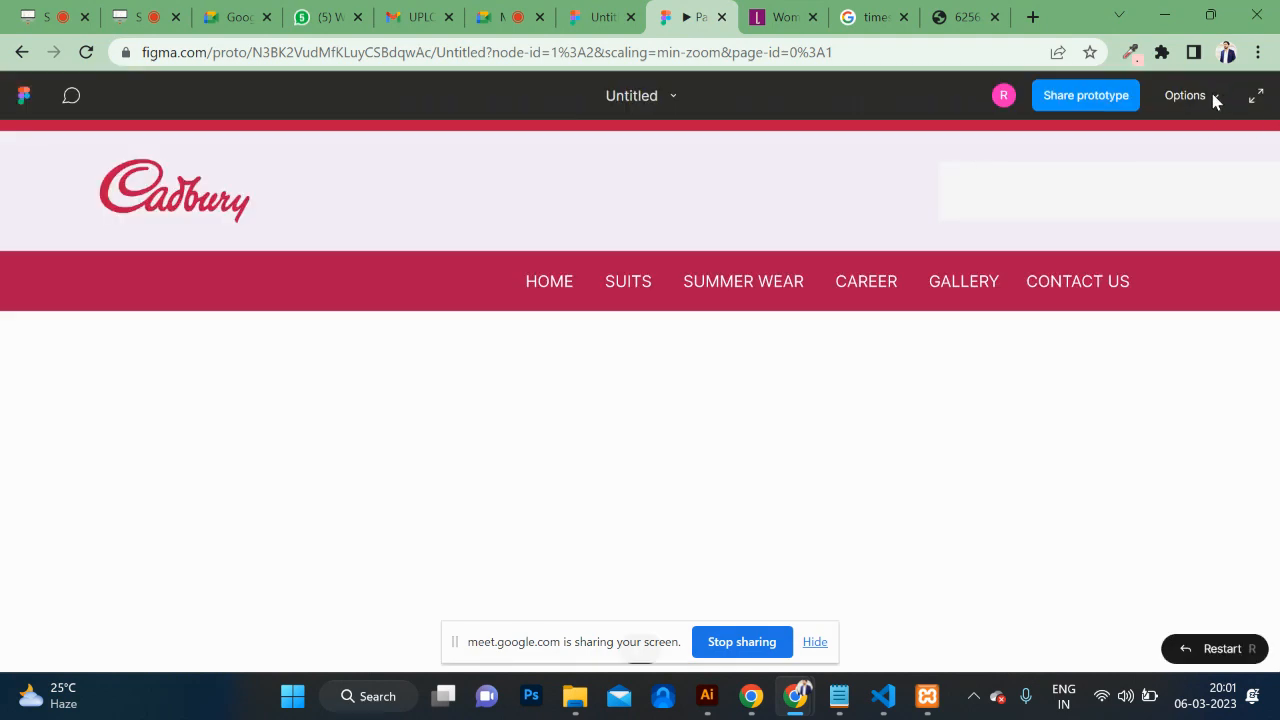
# Step: Set the prototype viewer to Fit width and scroll through the Cadbury page
pyautogui.click(1185, 95)
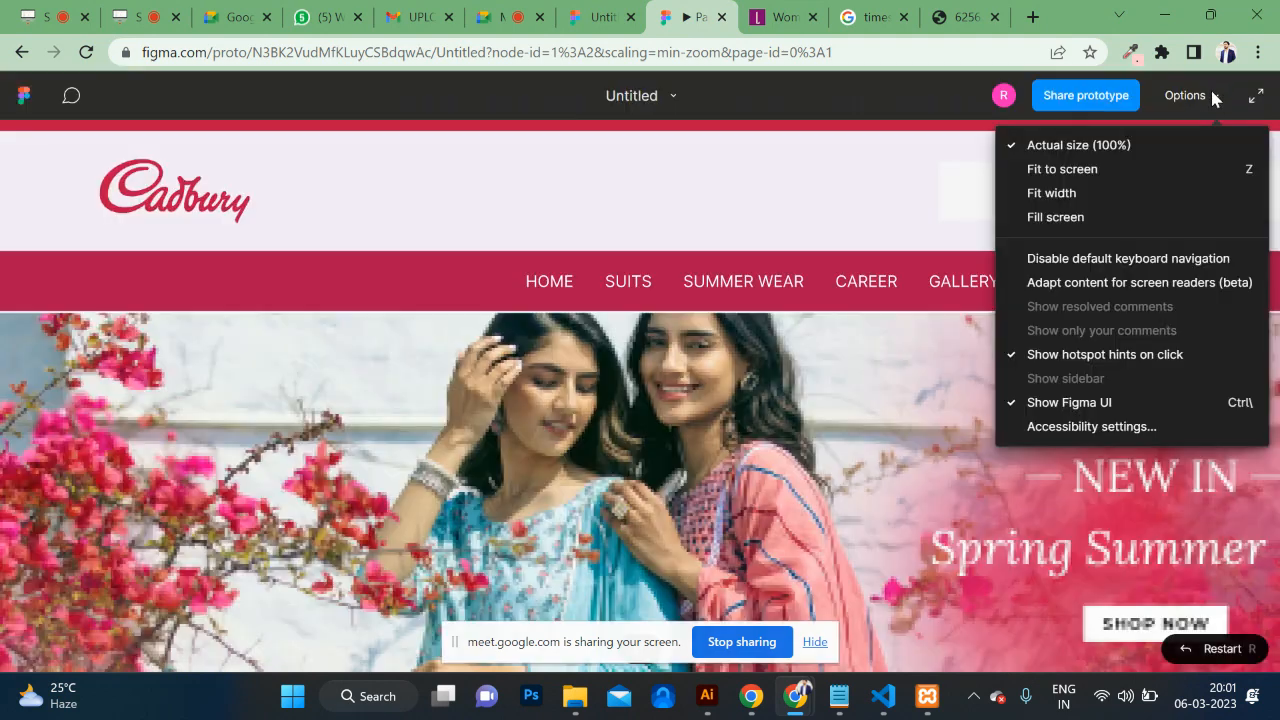
pyautogui.click(1155, 192)
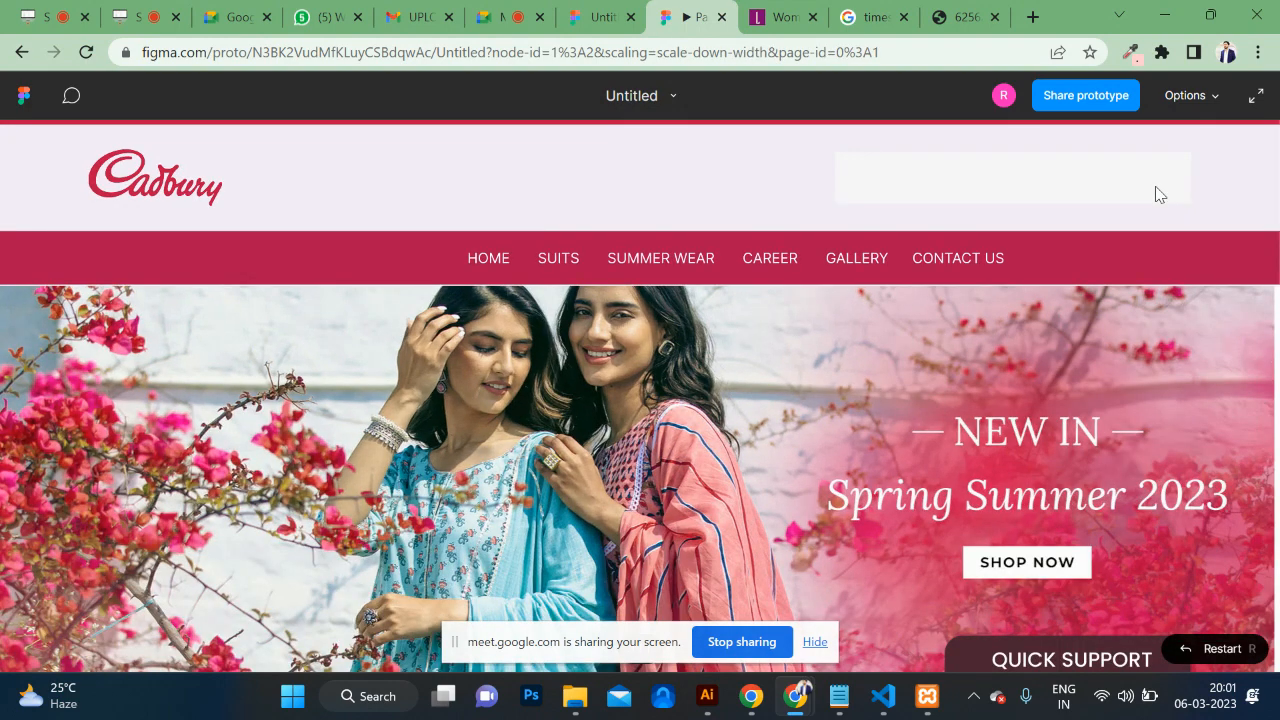
pyautogui.scroll(-4, 976, 234)
pyautogui.scroll(4, 976, 234)
pyautogui.scroll(-2, 976, 234)
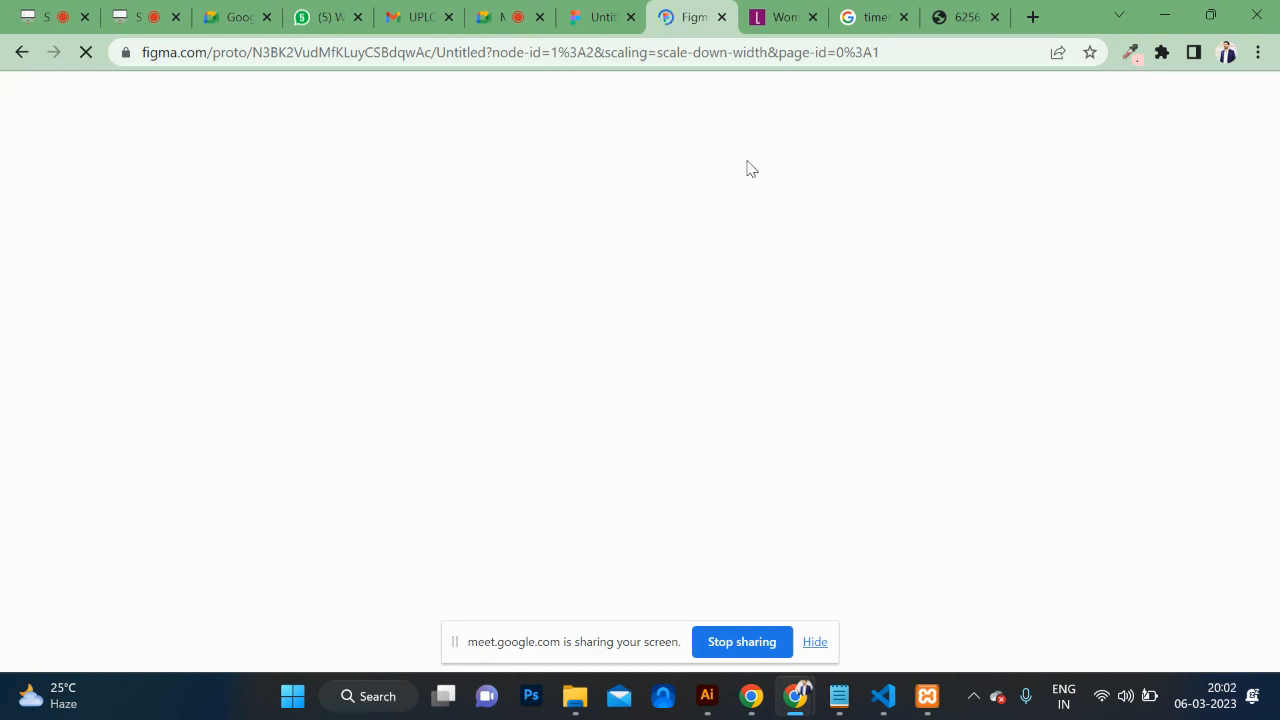
# Step: Check the delay interactions on Component 1 and its Women's Day SALE variant, then rerun the prototype
pyautogui.click(595, 16)
pyautogui.hscroll(3, 945, 300)
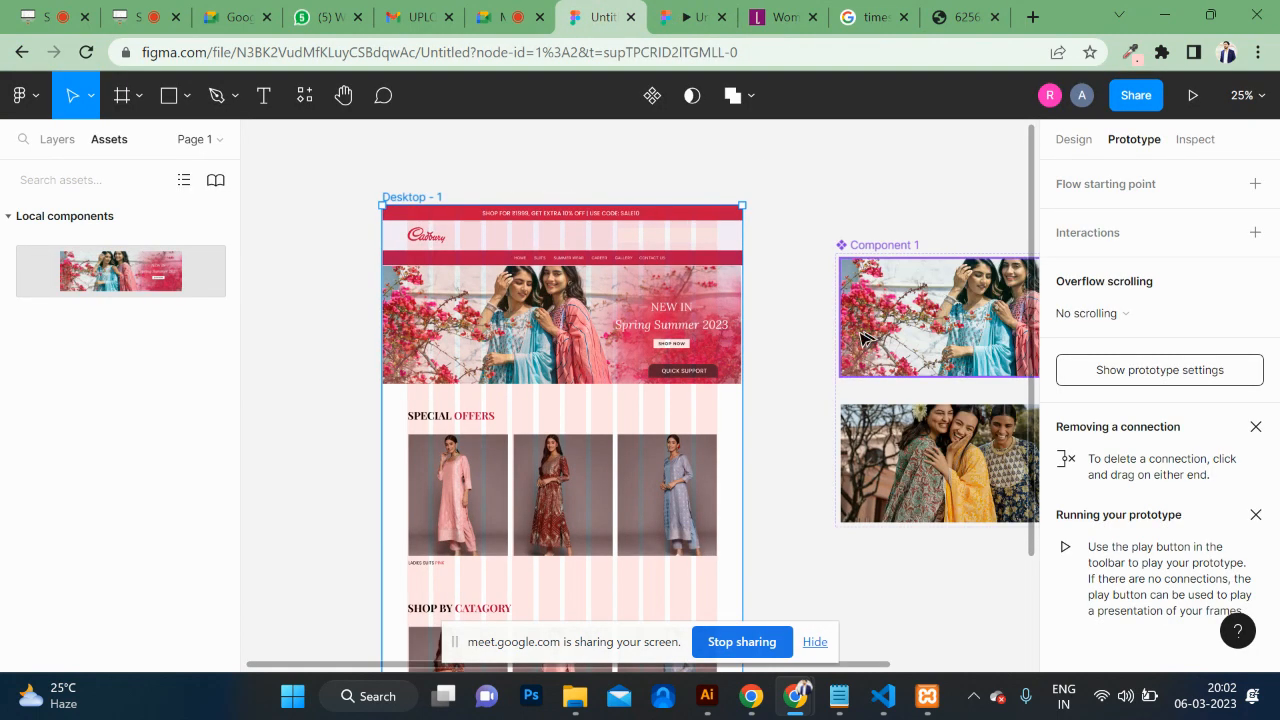
pyautogui.click(893, 347)
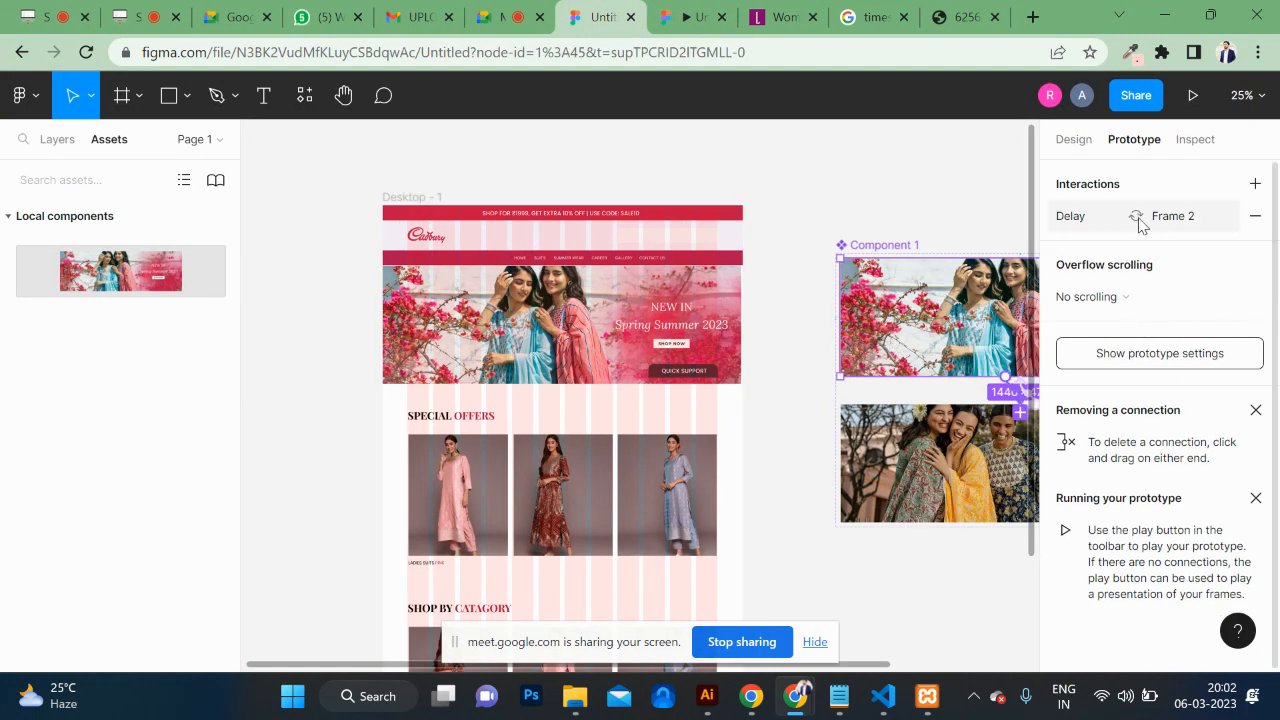
pyautogui.hscroll(5, 943, 323)
pyautogui.click(900, 478)
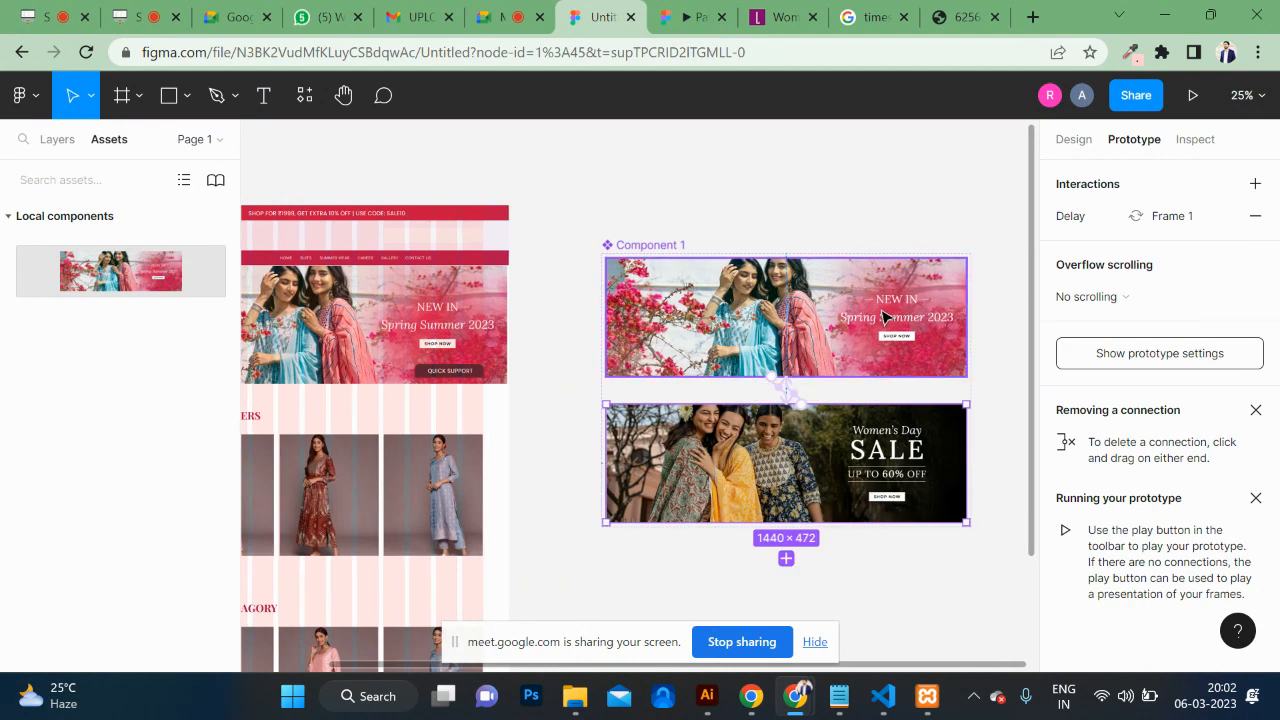
pyautogui.click(1090, 140)
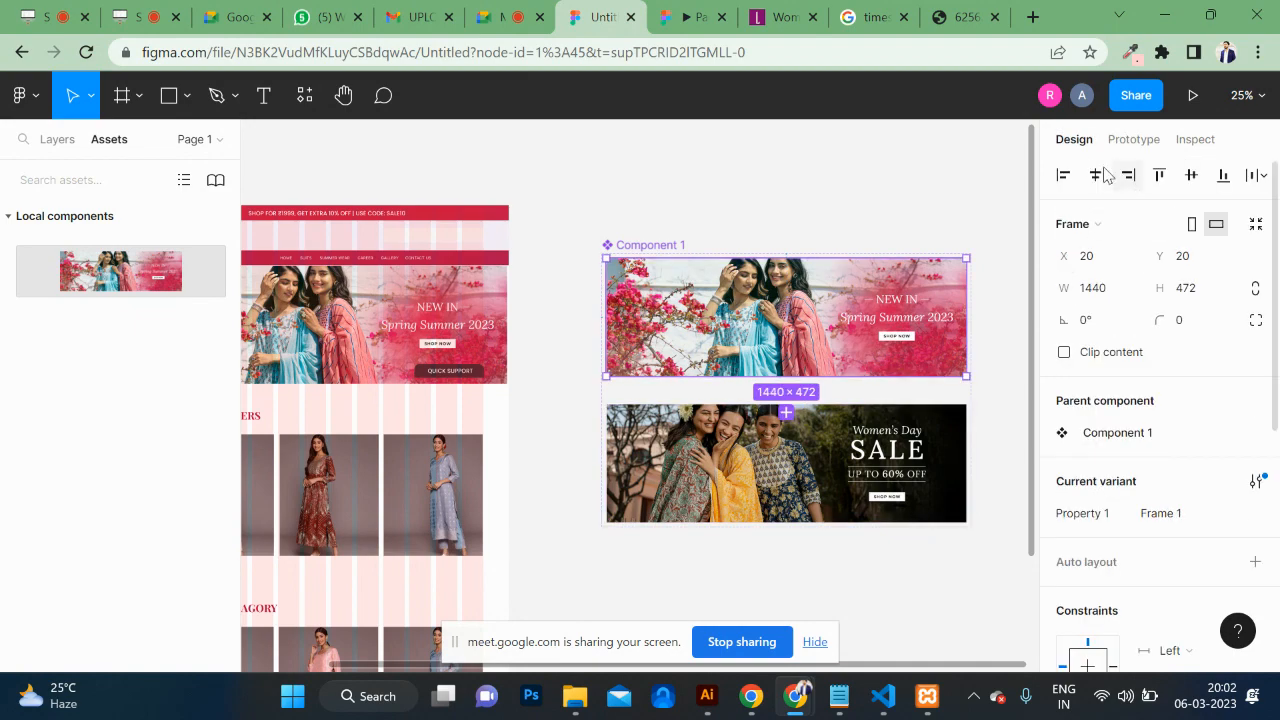
pyautogui.click(670, 14)
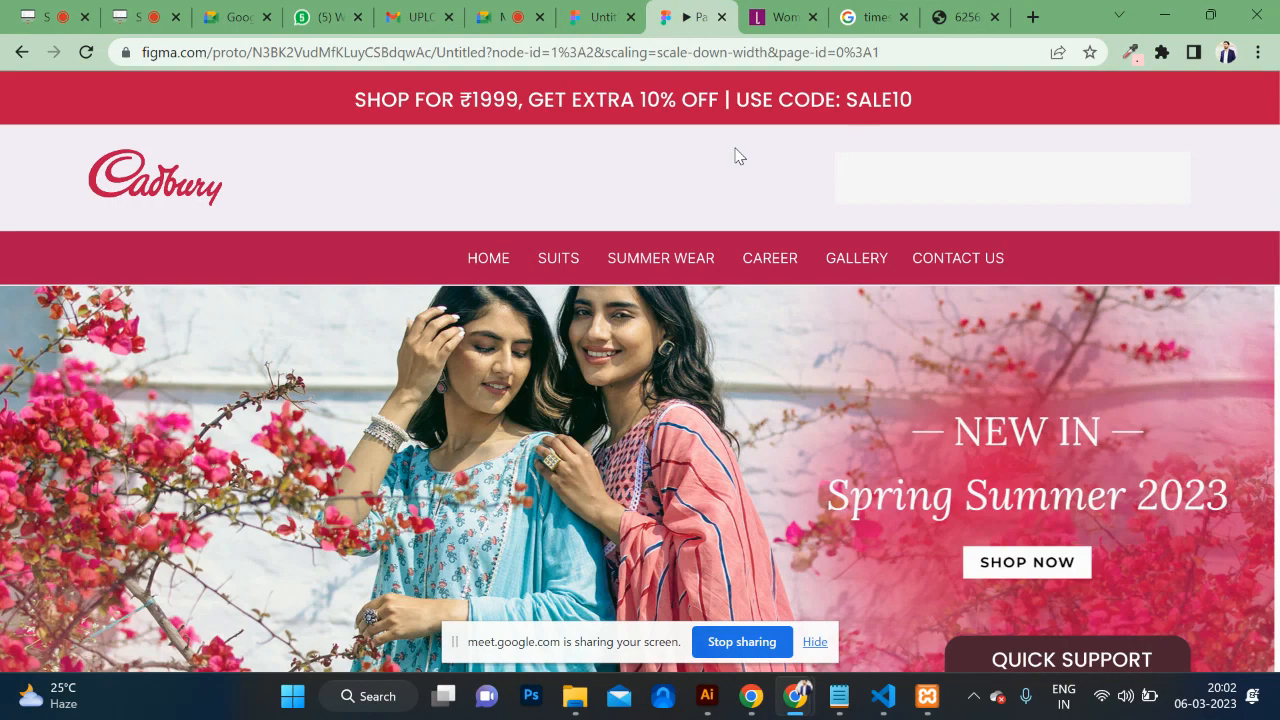
pyautogui.scroll(-6, 737, 155)
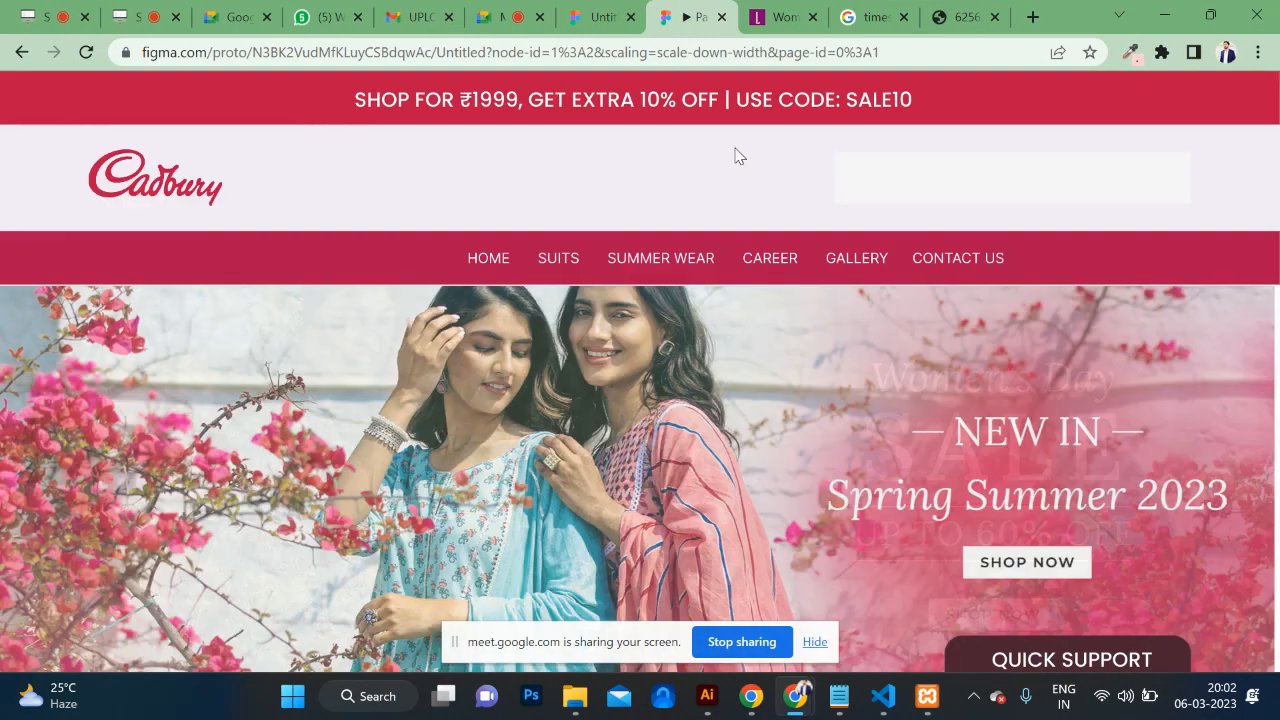
pyautogui.scroll(-3, 737, 155)
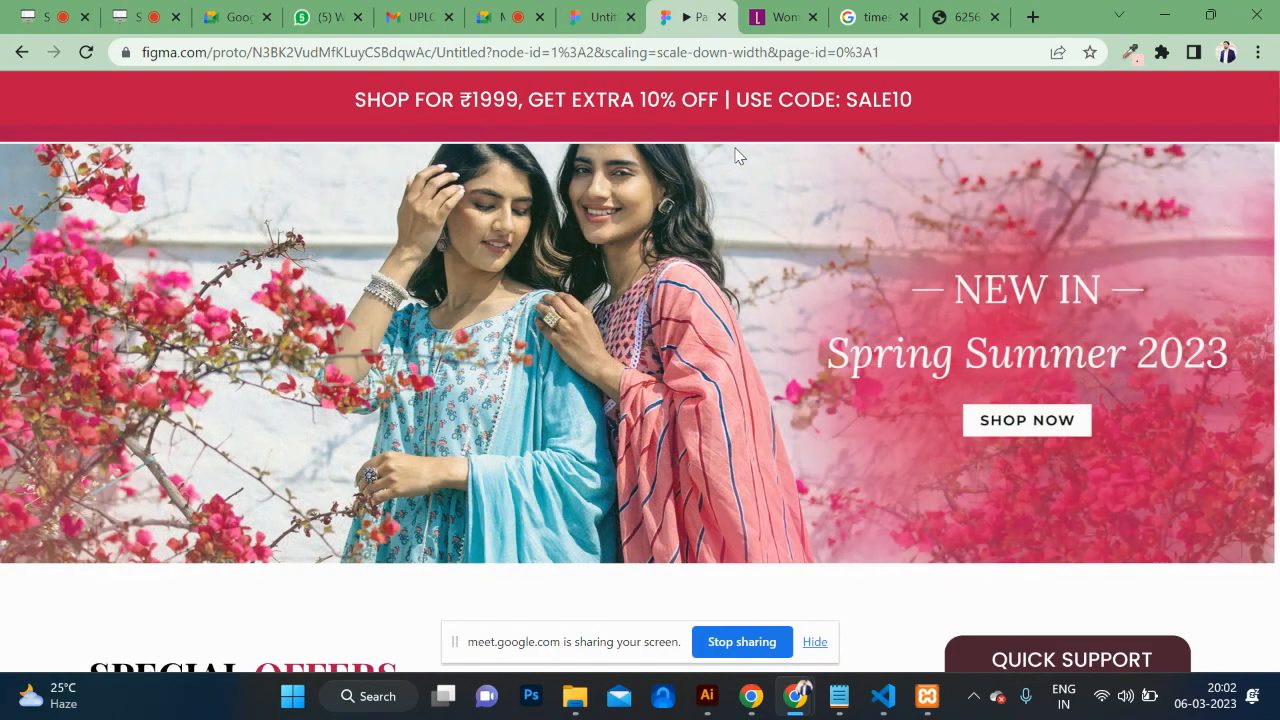
pyautogui.scroll(-9, 735, 155)
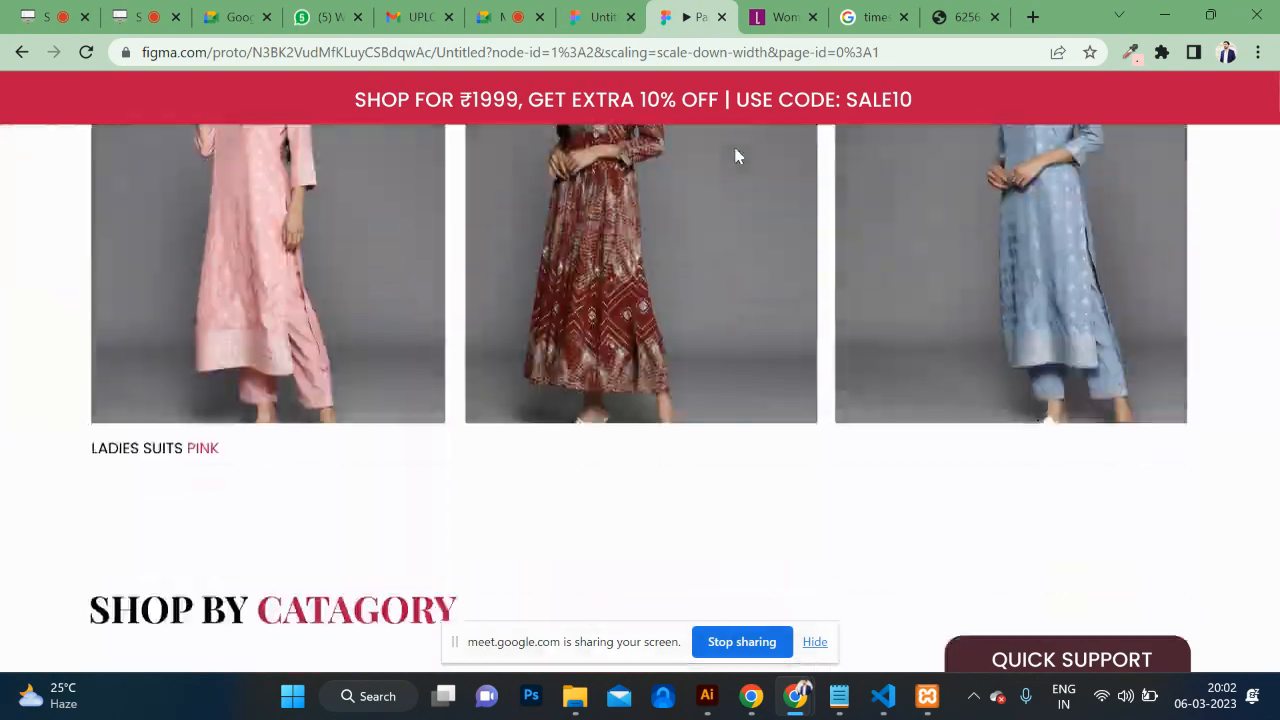
pyautogui.scroll(7, 735, 155)
pyautogui.scroll(-3, 735, 155)
pyautogui.scroll(6, 737, 154)
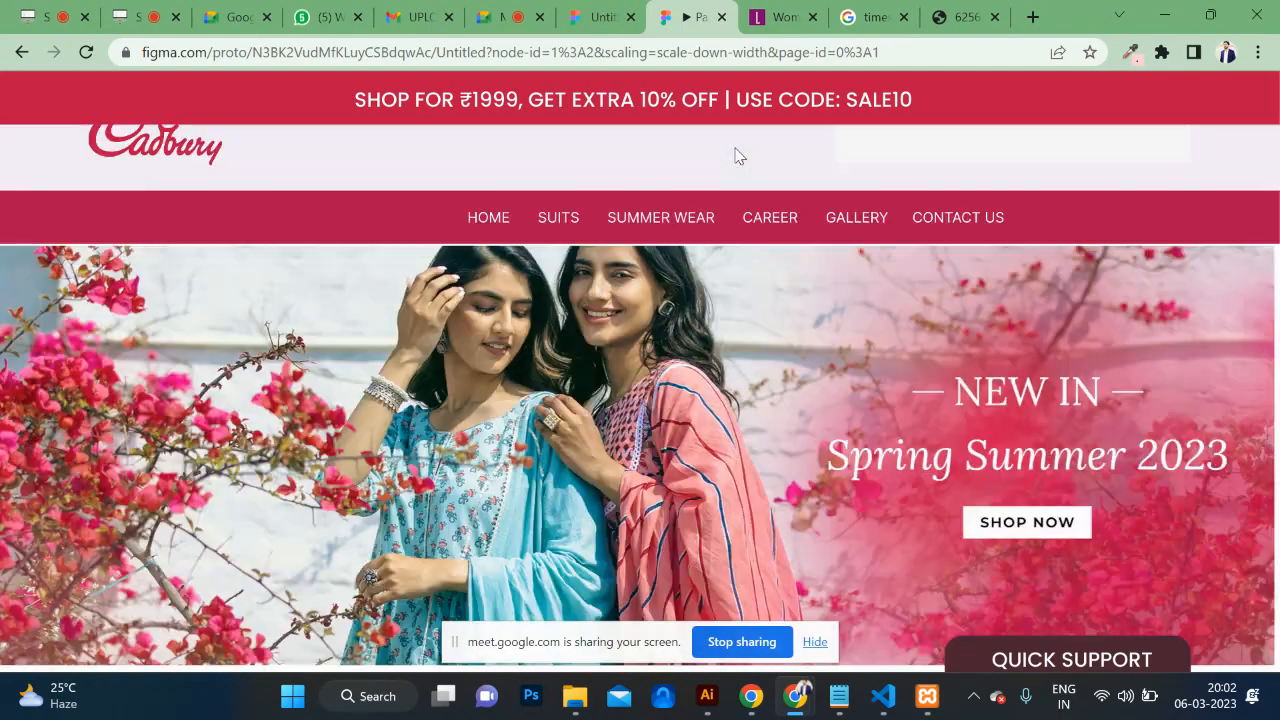
pyautogui.scroll(-6, 925, 233)
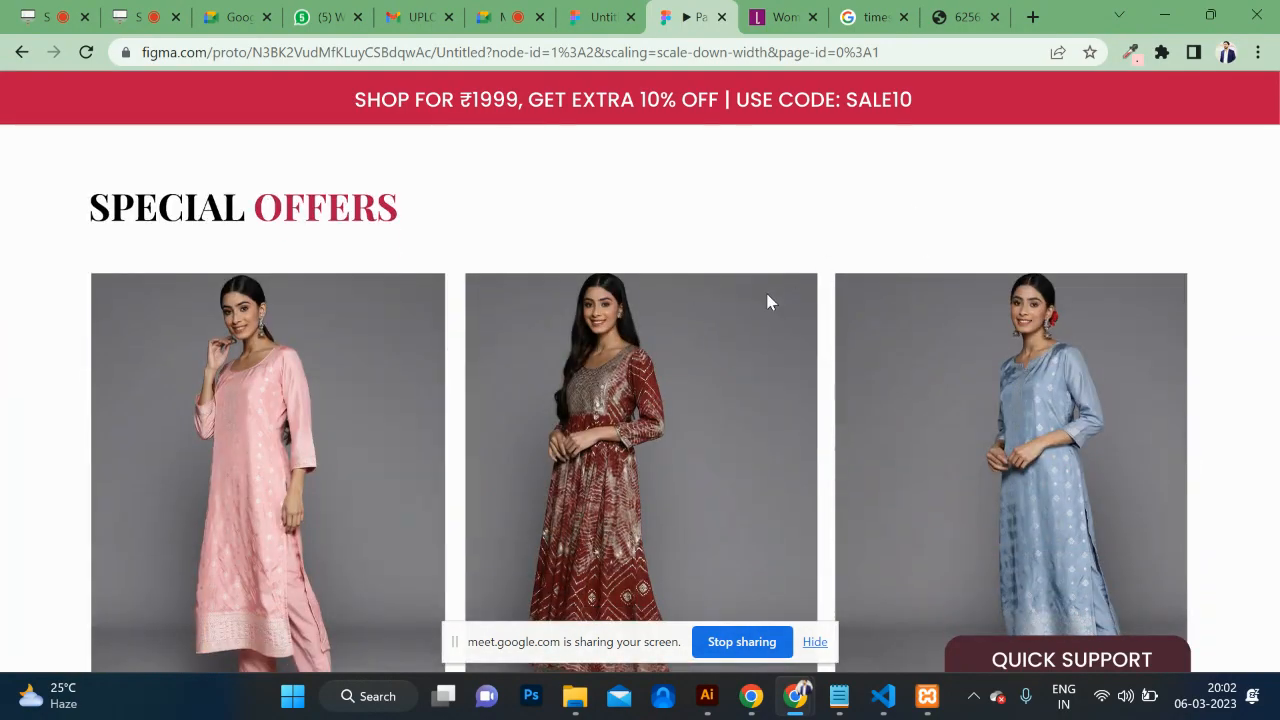
pyautogui.scroll(-6, 768, 302)
pyautogui.scroll(5, 768, 302)
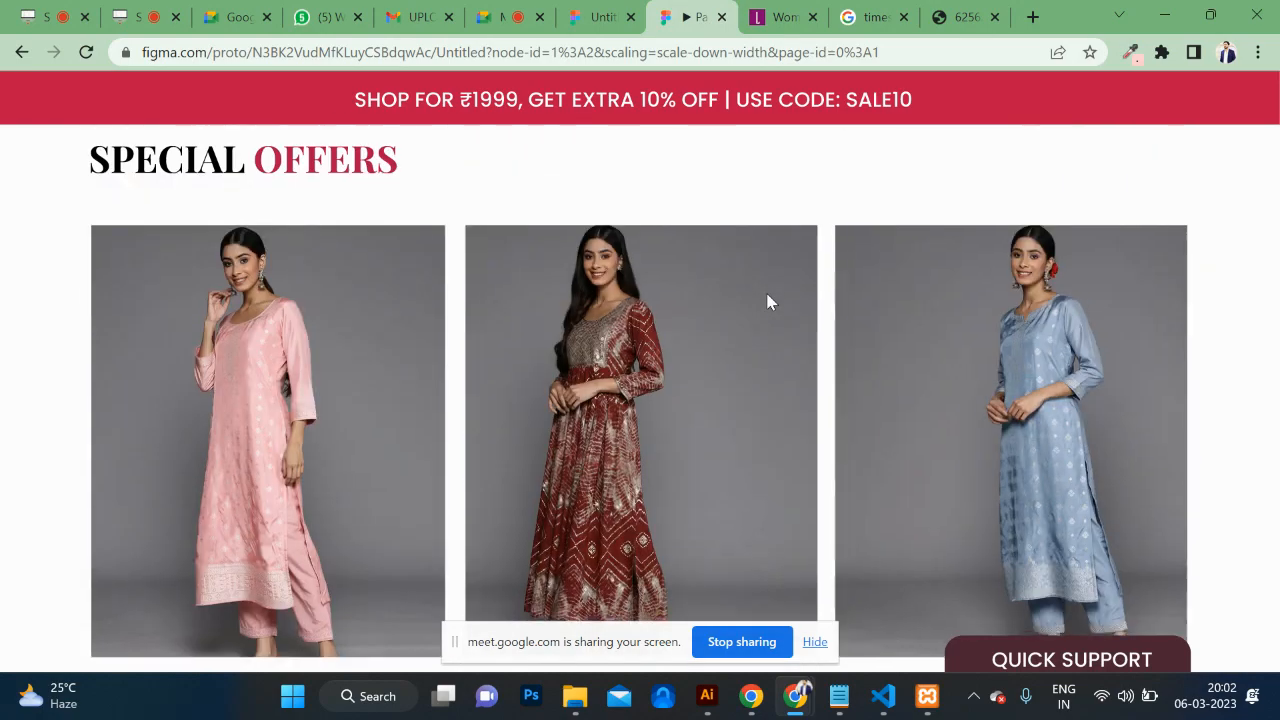
pyautogui.scroll(6, 768, 302)
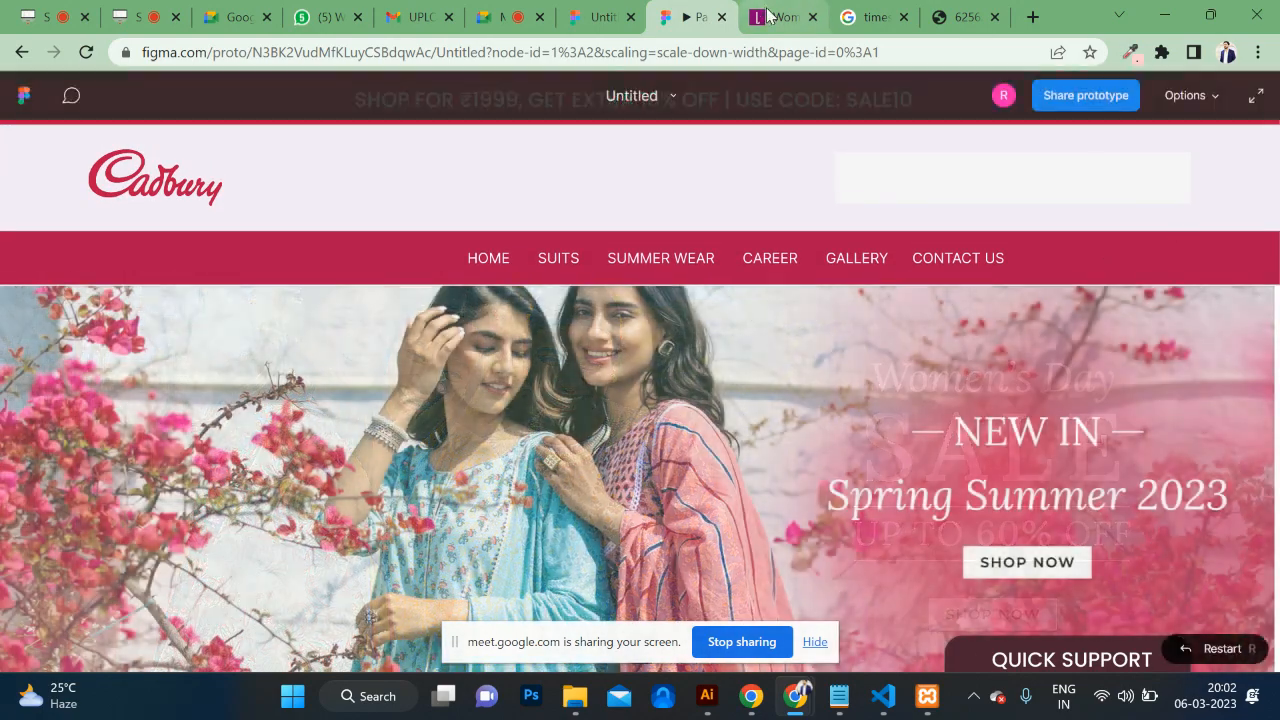
pyautogui.click(768, 16)
# Step: Scroll through the Libas homepage categories and back up to its Women's Day Sale hero banner
pyautogui.scroll(6, 640, 354)
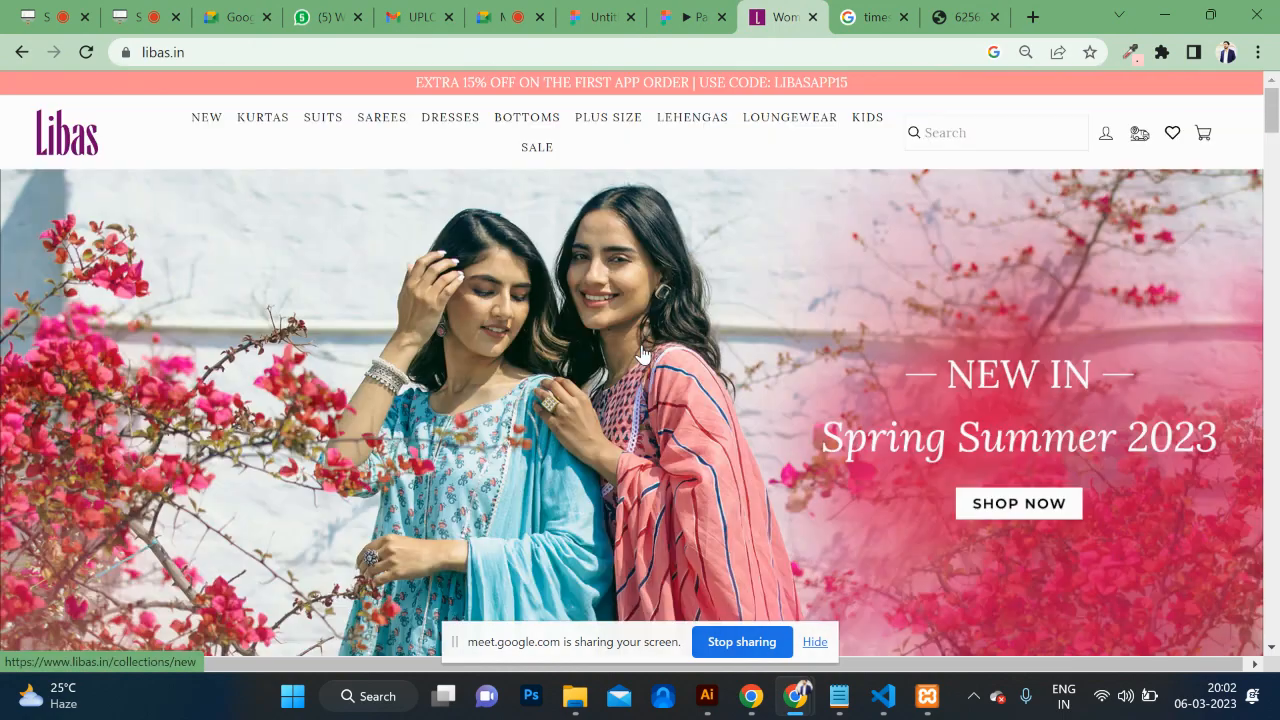
pyautogui.scroll(-12, 643, 355)
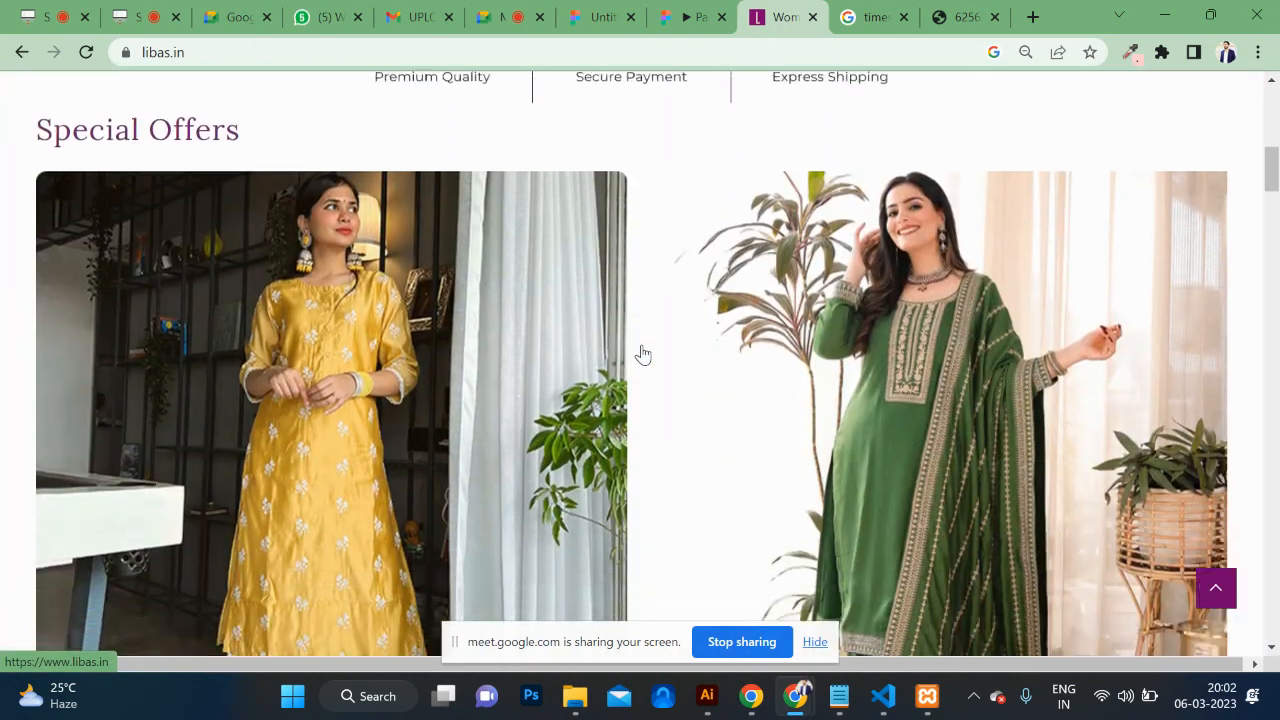
pyautogui.scroll(-9, 643, 355)
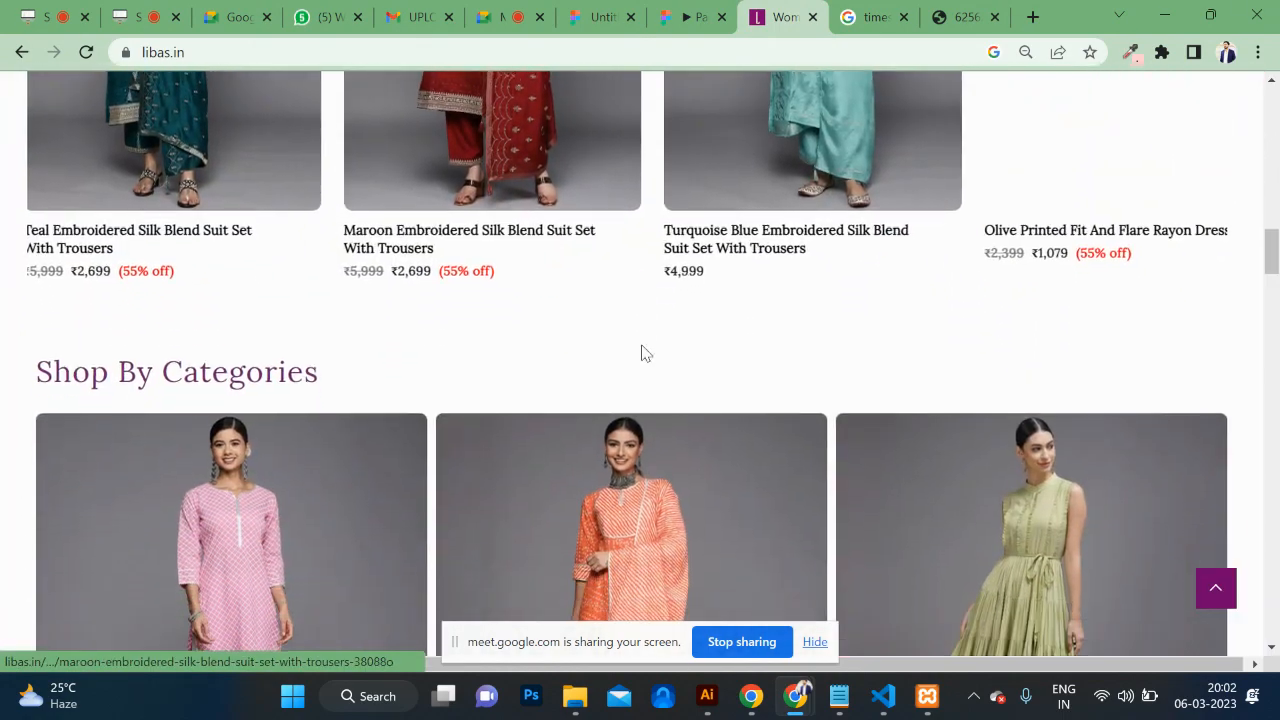
pyautogui.scroll(-15, 643, 355)
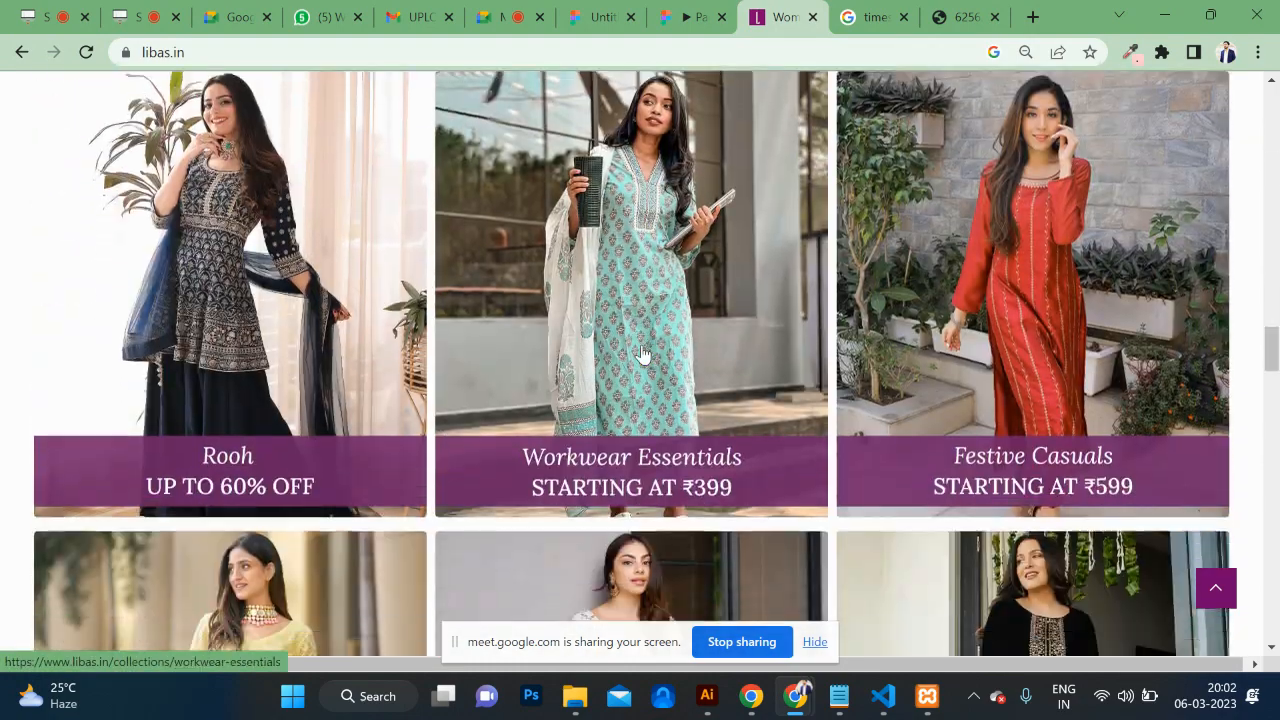
pyautogui.scroll(-15, 643, 355)
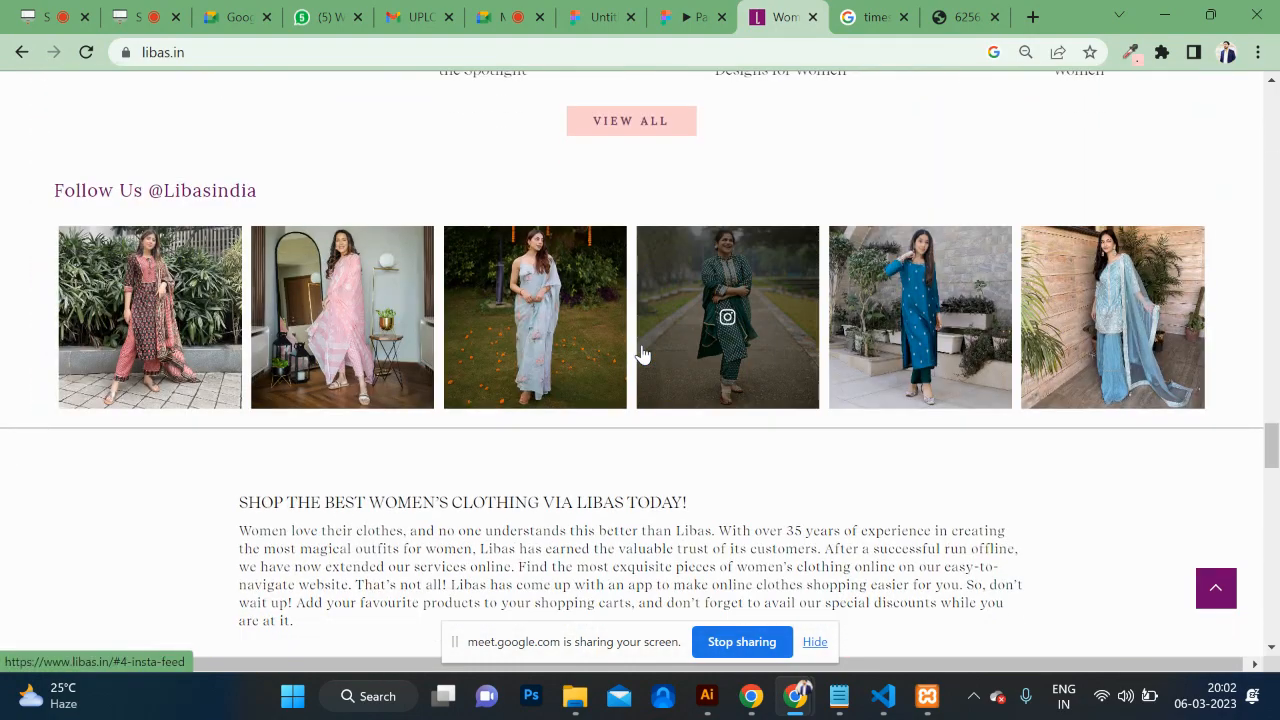
pyautogui.scroll(20, 643, 355)
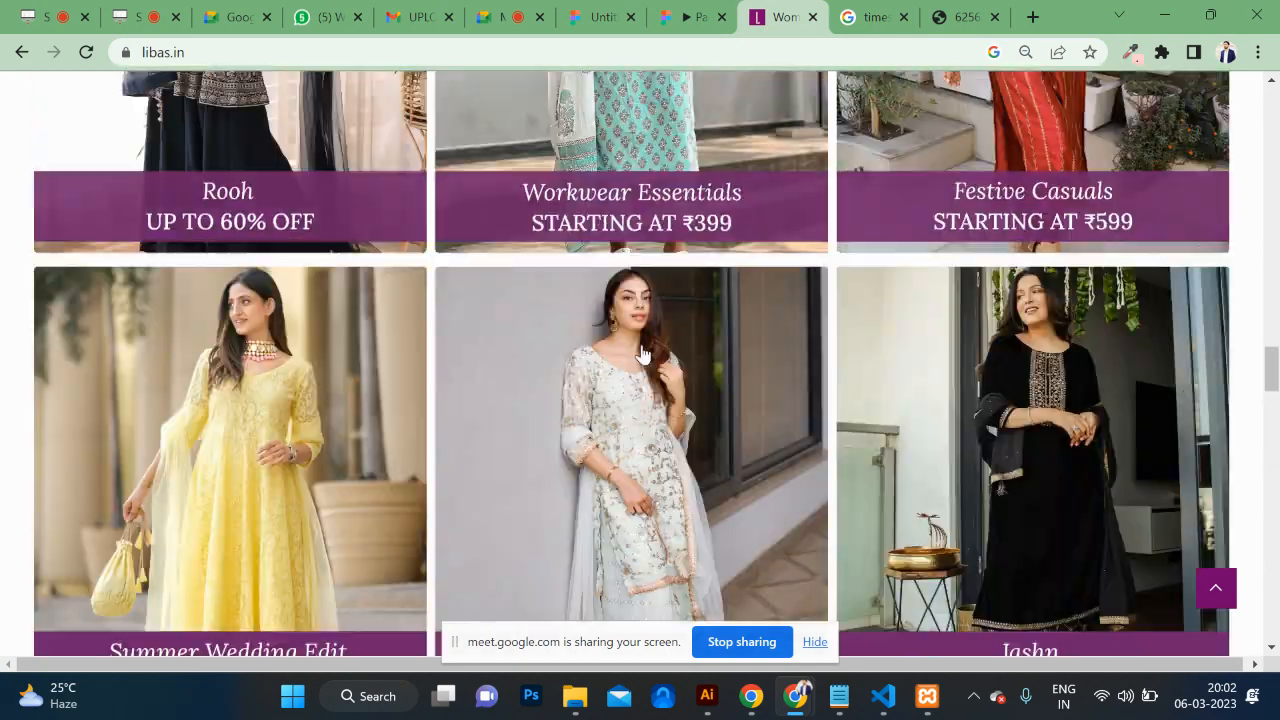
pyautogui.scroll(2, 643, 355)
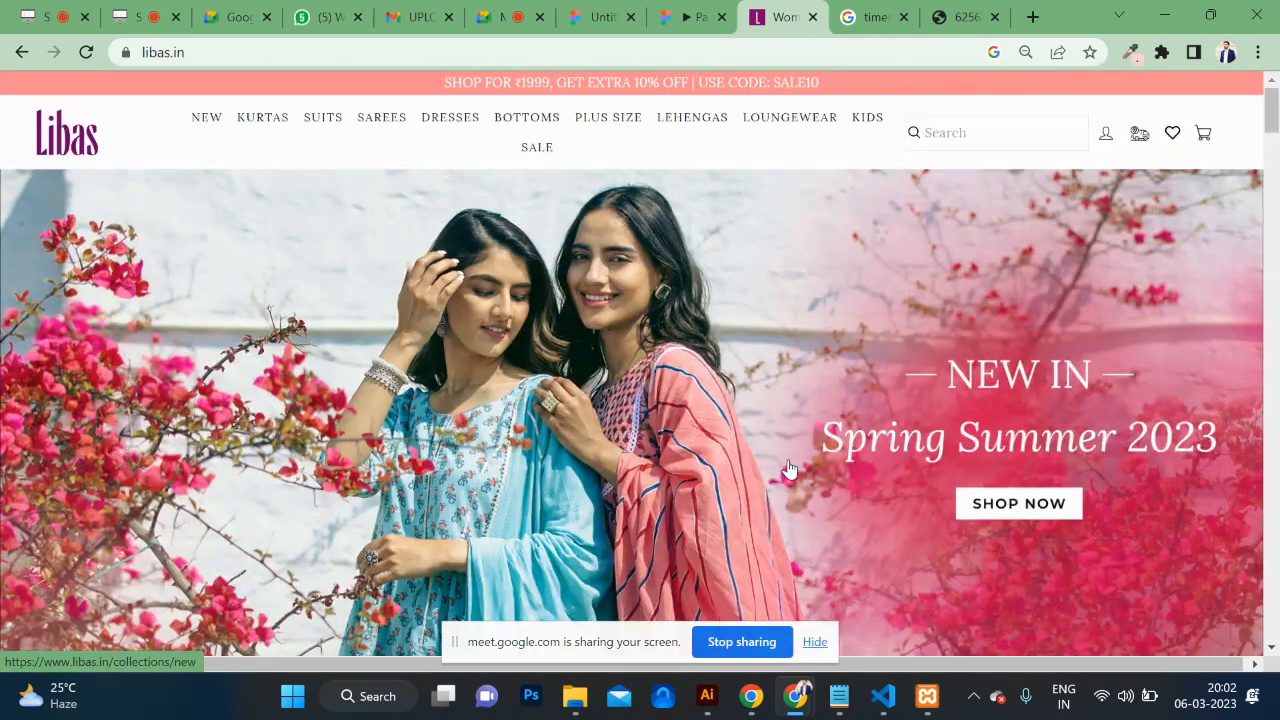
pyautogui.scroll(-12, 788, 468)
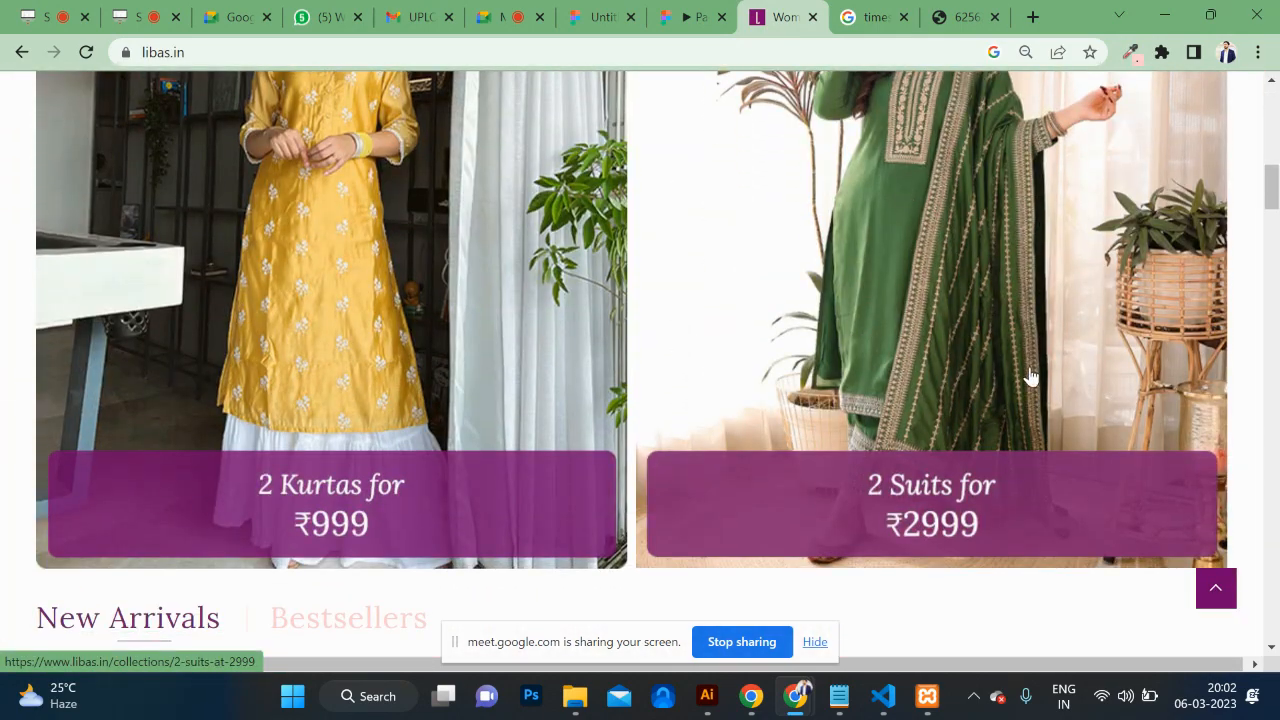
pyautogui.scroll(-9, 798, 390)
pyautogui.scroll(2, 798, 390)
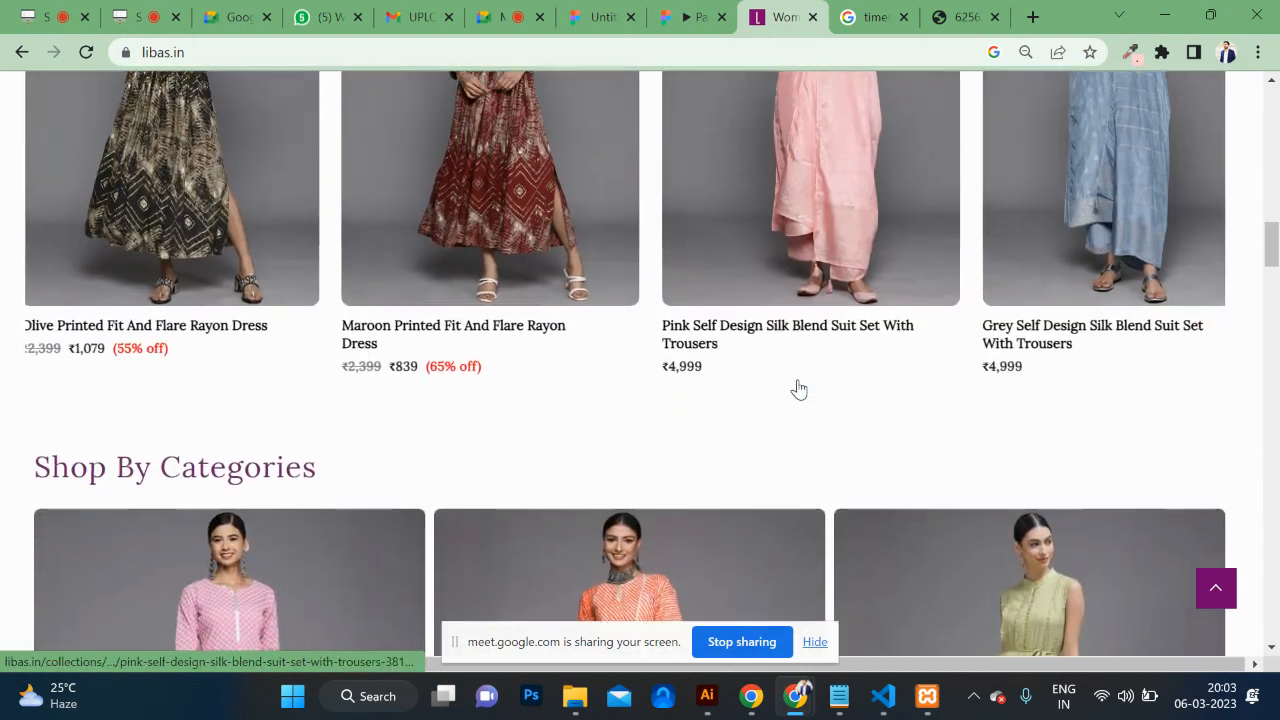
pyautogui.scroll(-9, 864, 495)
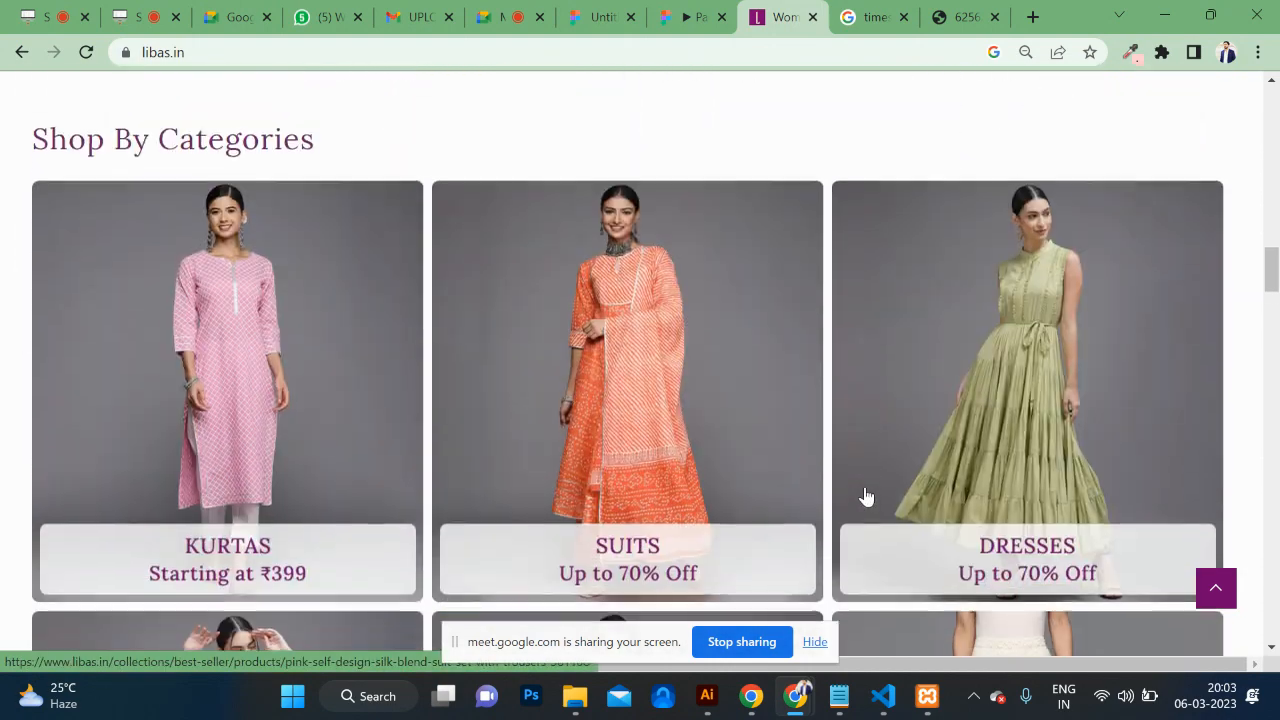
pyautogui.scroll(-1, 866, 497)
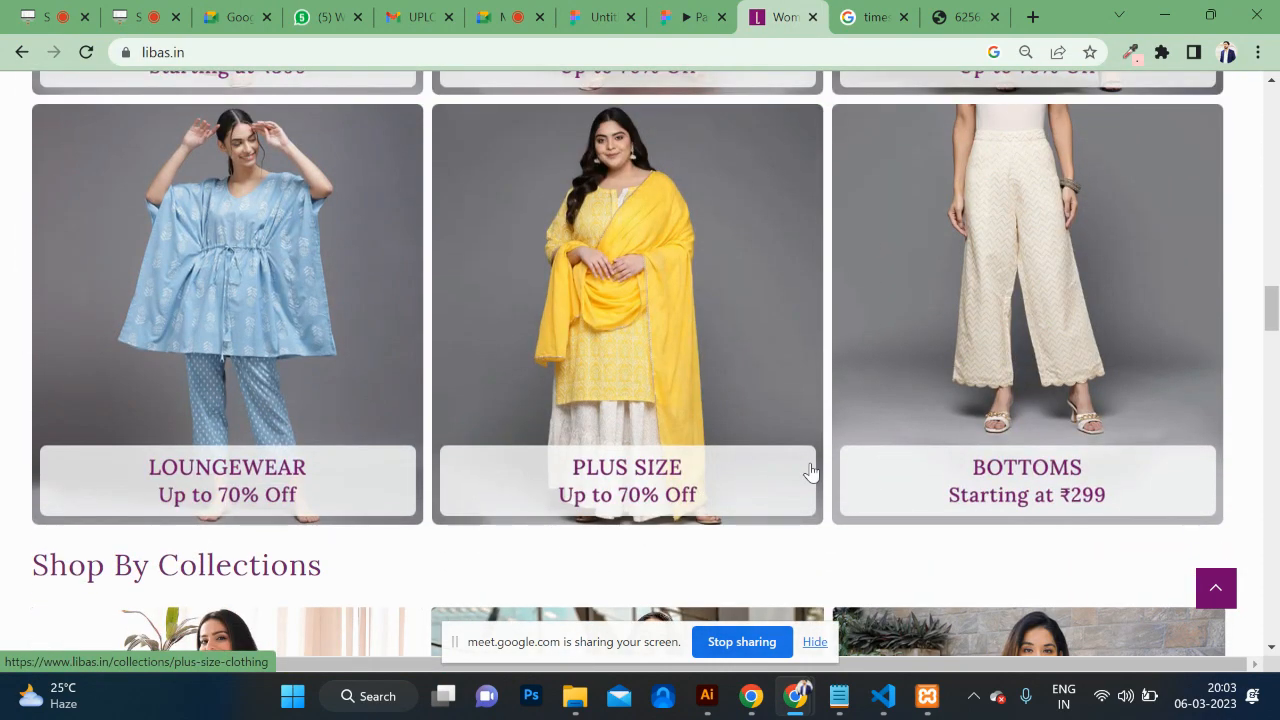
pyautogui.scroll(-18, 810, 471)
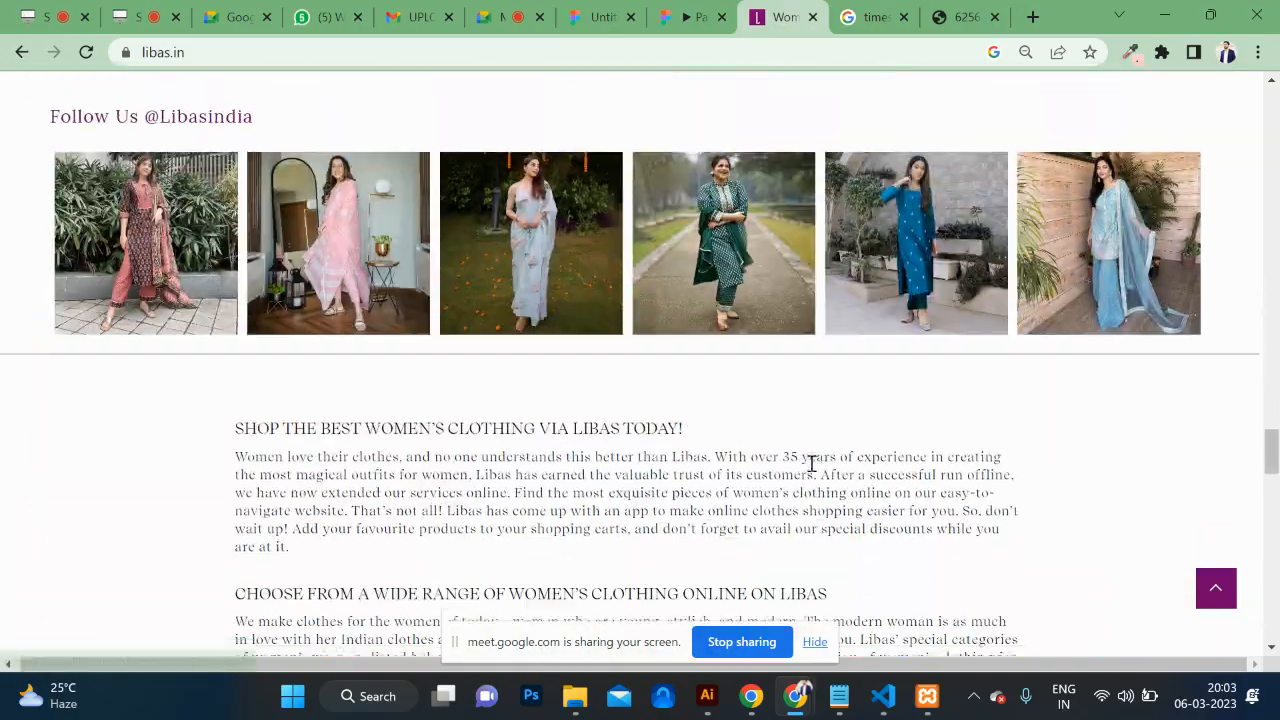
pyautogui.scroll(-5, 810, 462)
pyautogui.scroll(20, 810, 465)
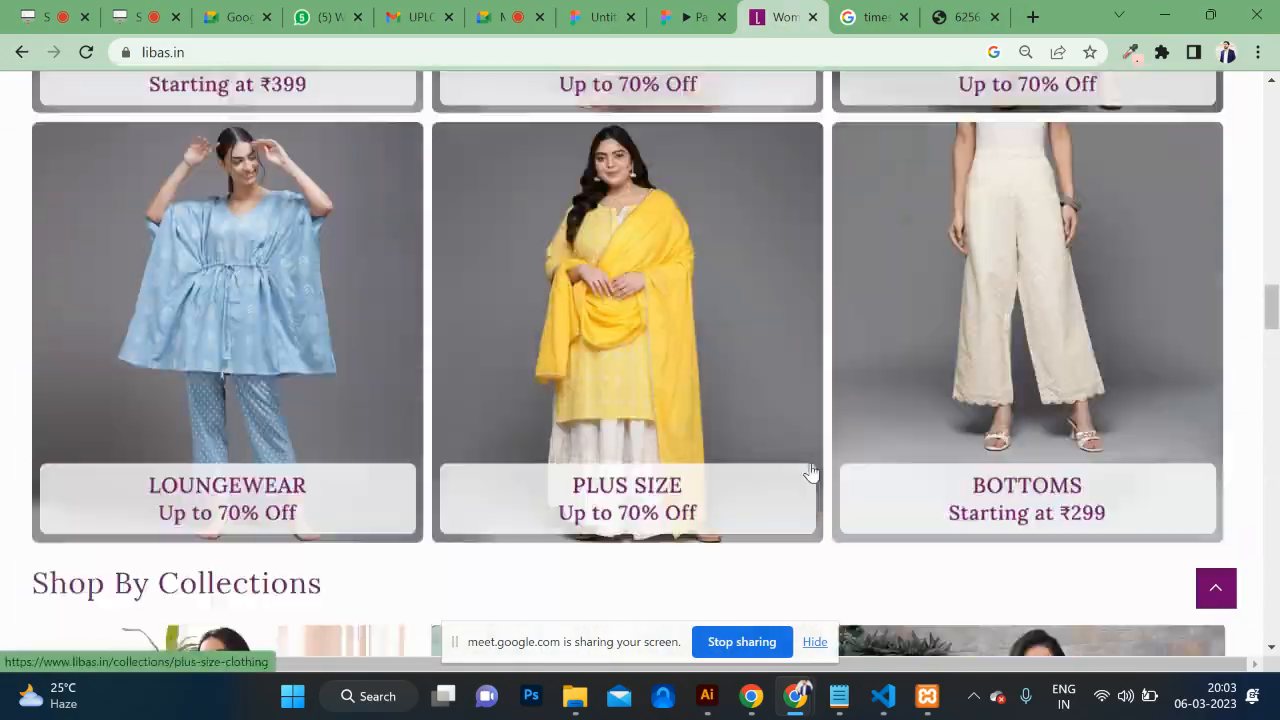
pyautogui.scroll(15, 810, 471)
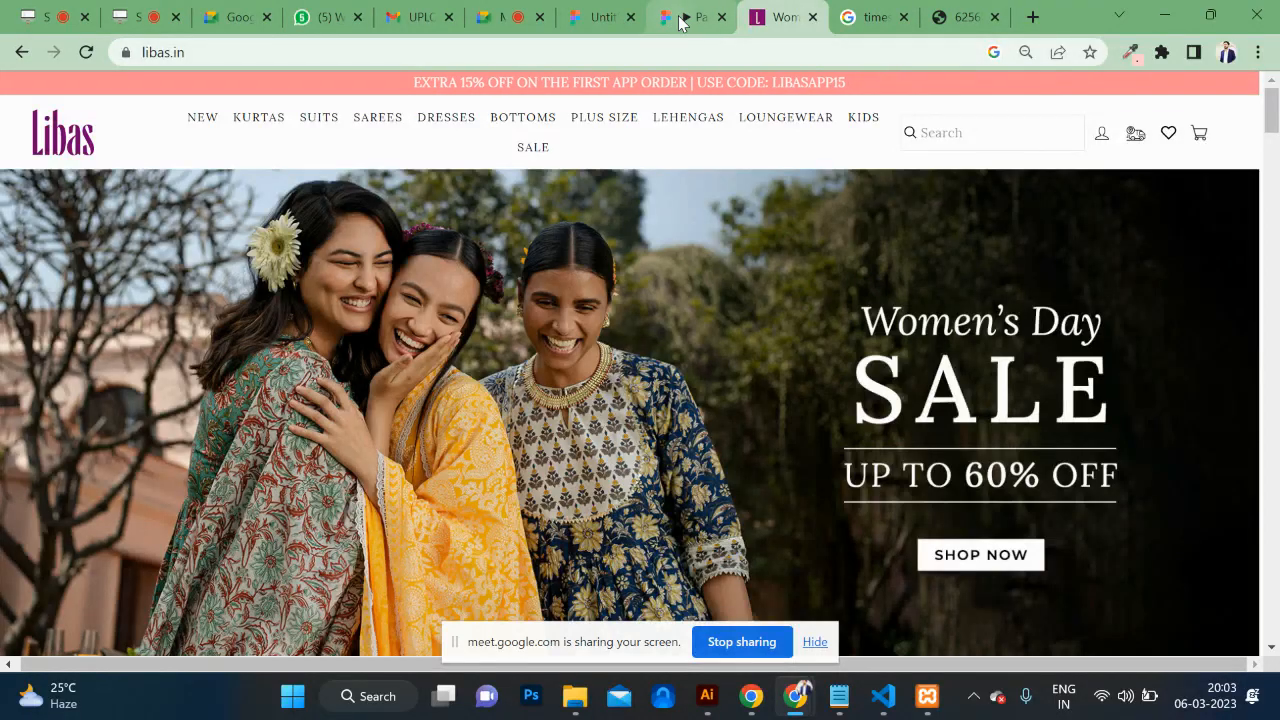
# Step: Preview the Cadbury prototype to watch the hero banner cycle, then return to the Untitled design file
pyautogui.click(690, 17)
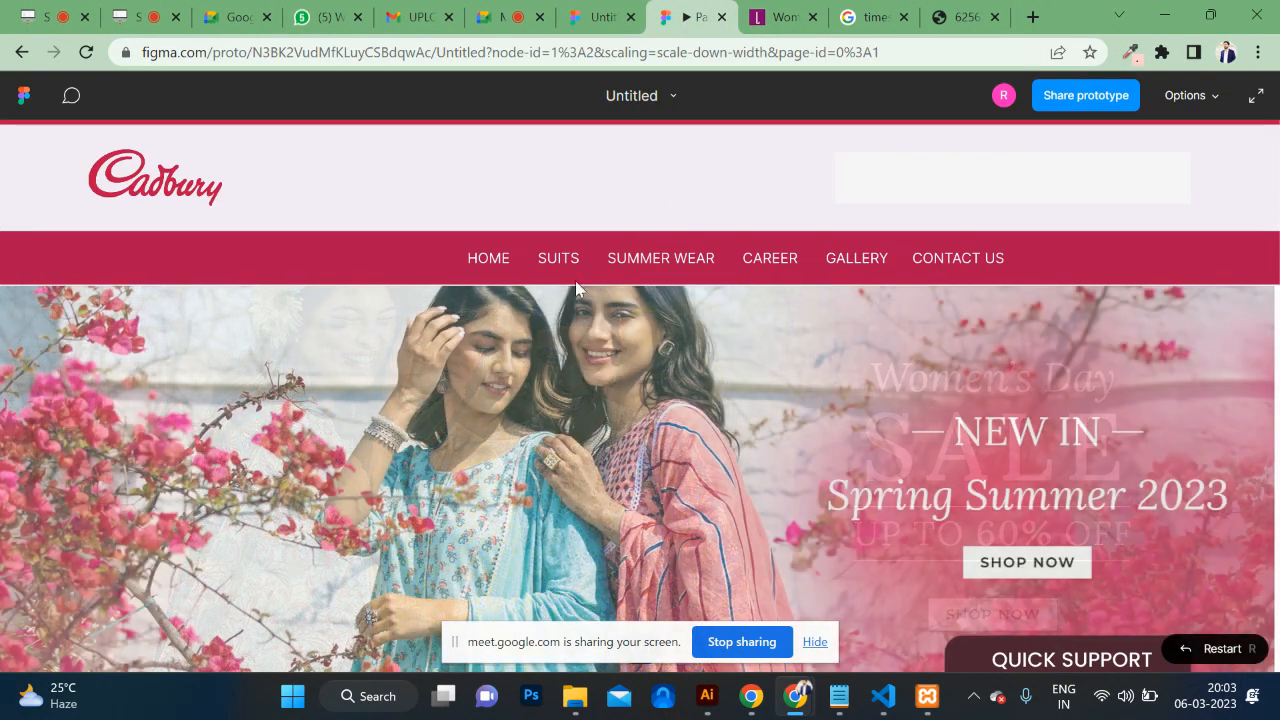
pyautogui.scroll(-10, 640, 463)
pyautogui.scroll(10, 641, 464)
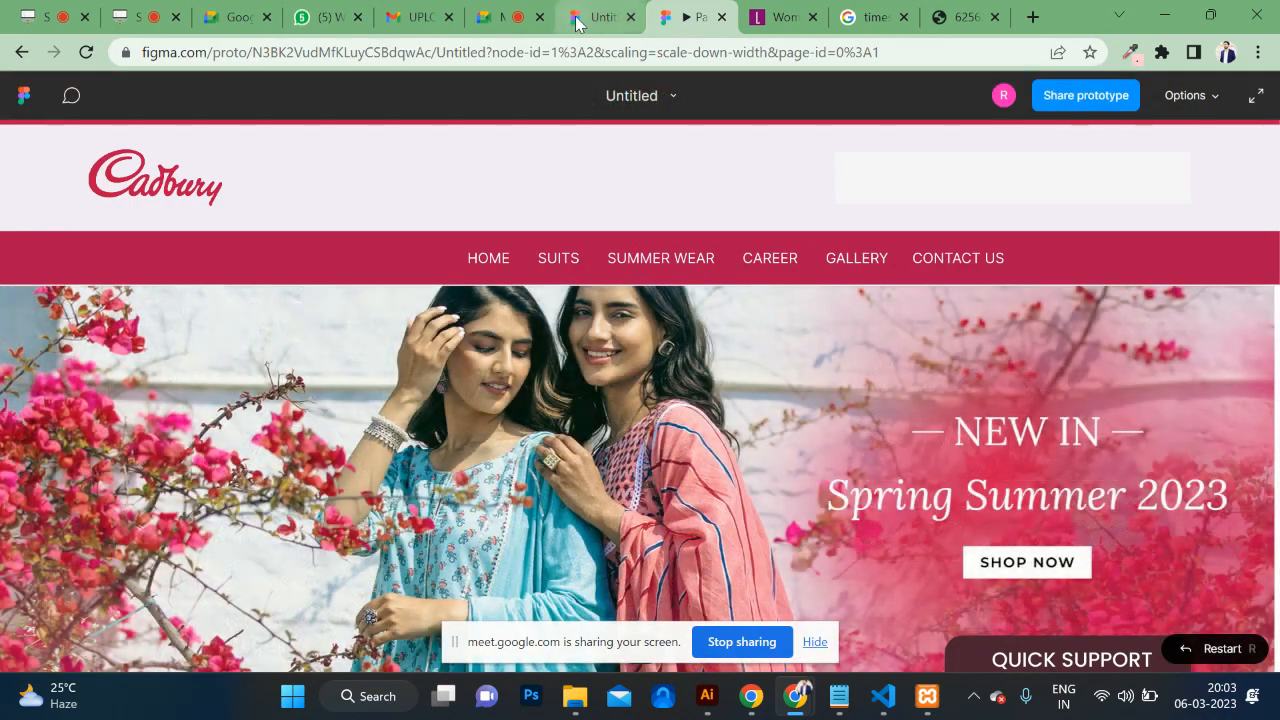
pyautogui.click(585, 20)
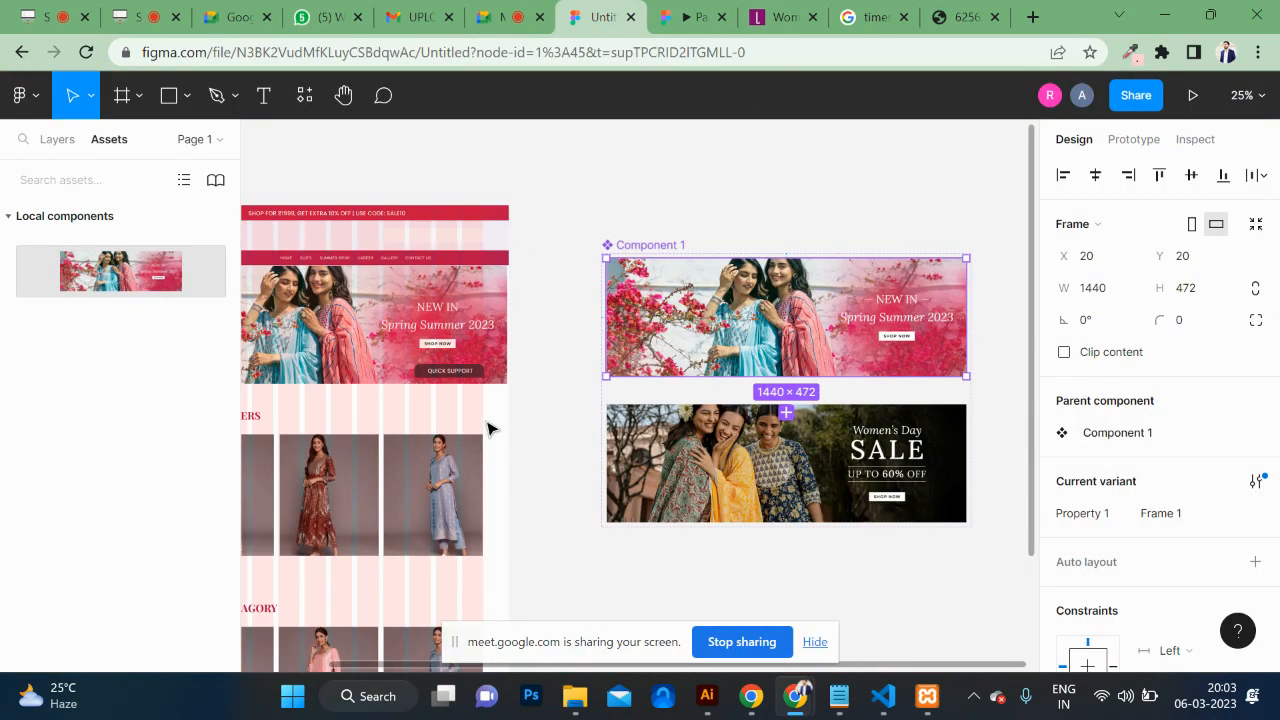
# Step: Place the IMG_7023 image from Downloads into the first Special Offers product slot
pyautogui.hscroll(-5, 491, 429)
pyautogui.scroll(-4, 514, 532)
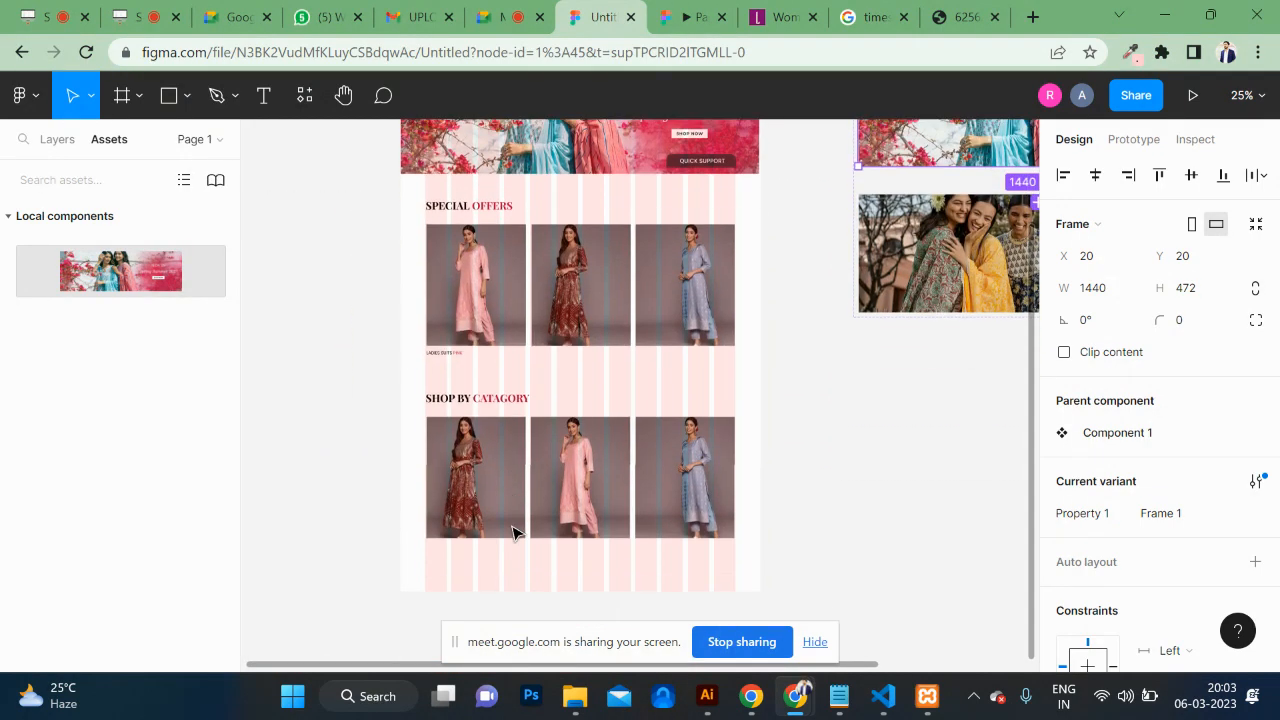
pyautogui.click(455, 297)
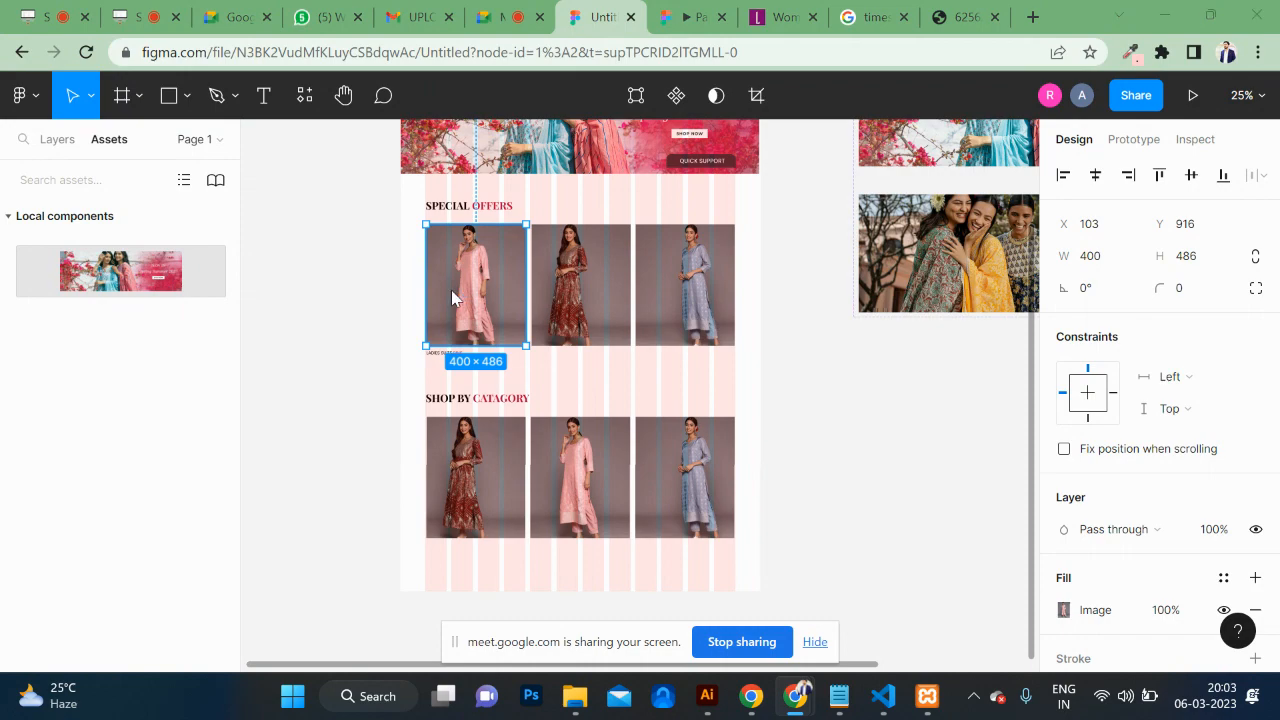
pyautogui.hotkey('ctrl', 'shift', 'k')
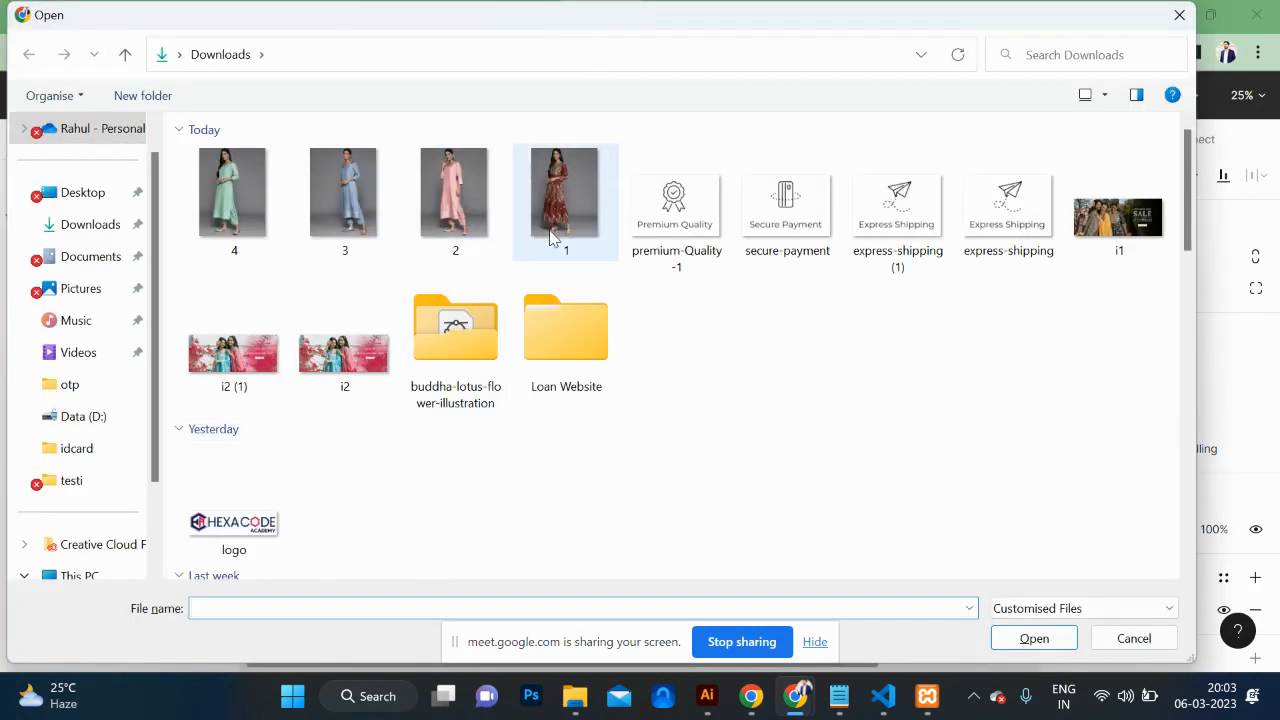
pyautogui.scroll(-5, 475, 447)
pyautogui.scroll(1, 475, 447)
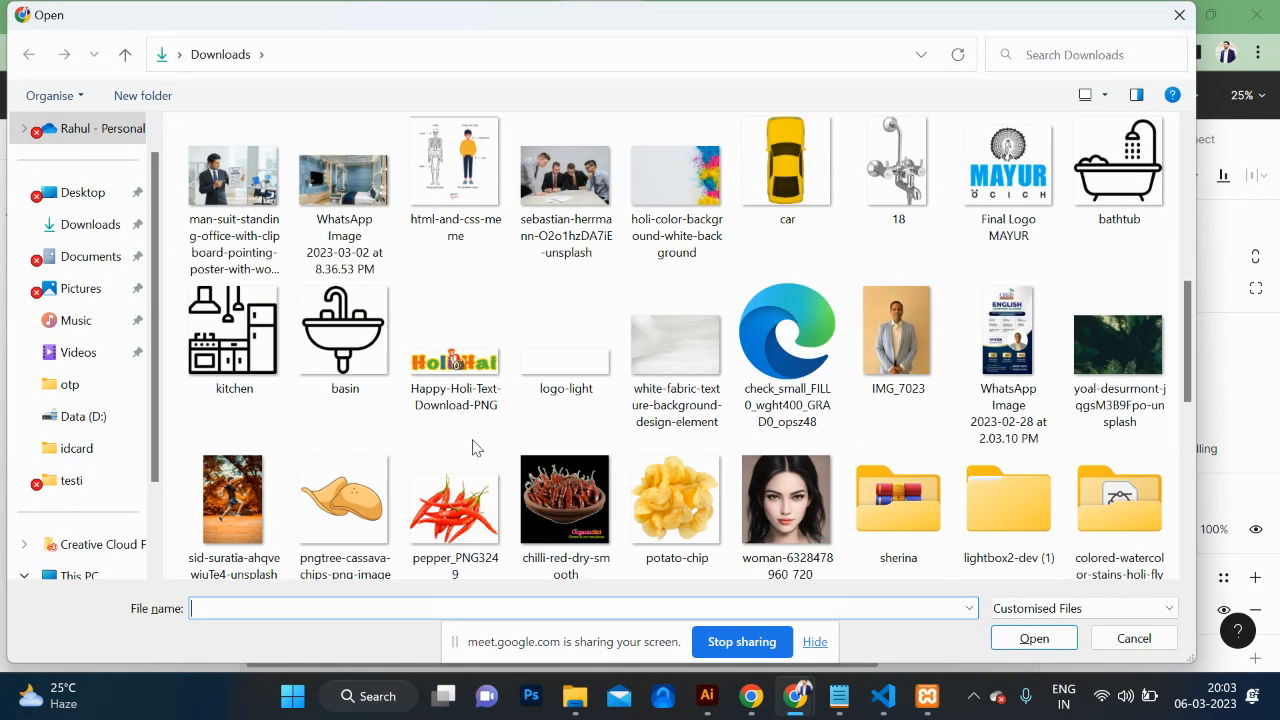
pyautogui.click(587, 196)
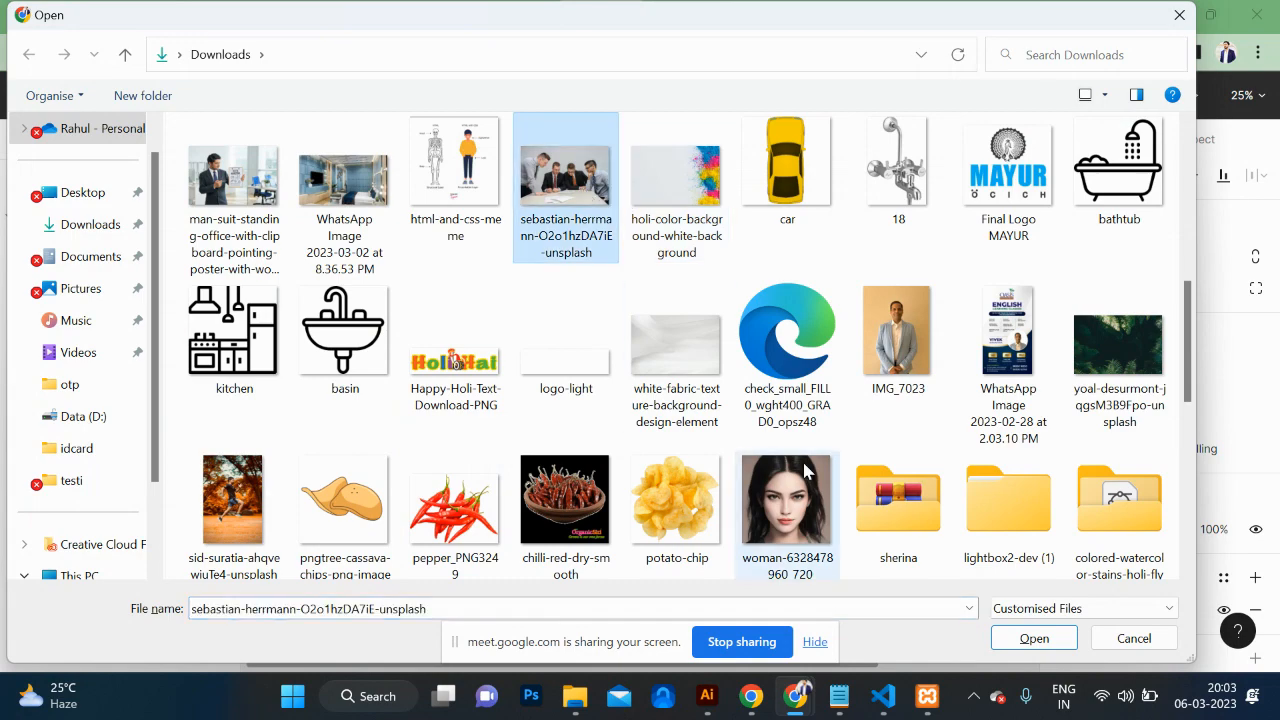
pyautogui.click(786, 500)
pyautogui.scroll(-1, 790, 480)
pyautogui.click(910, 316)
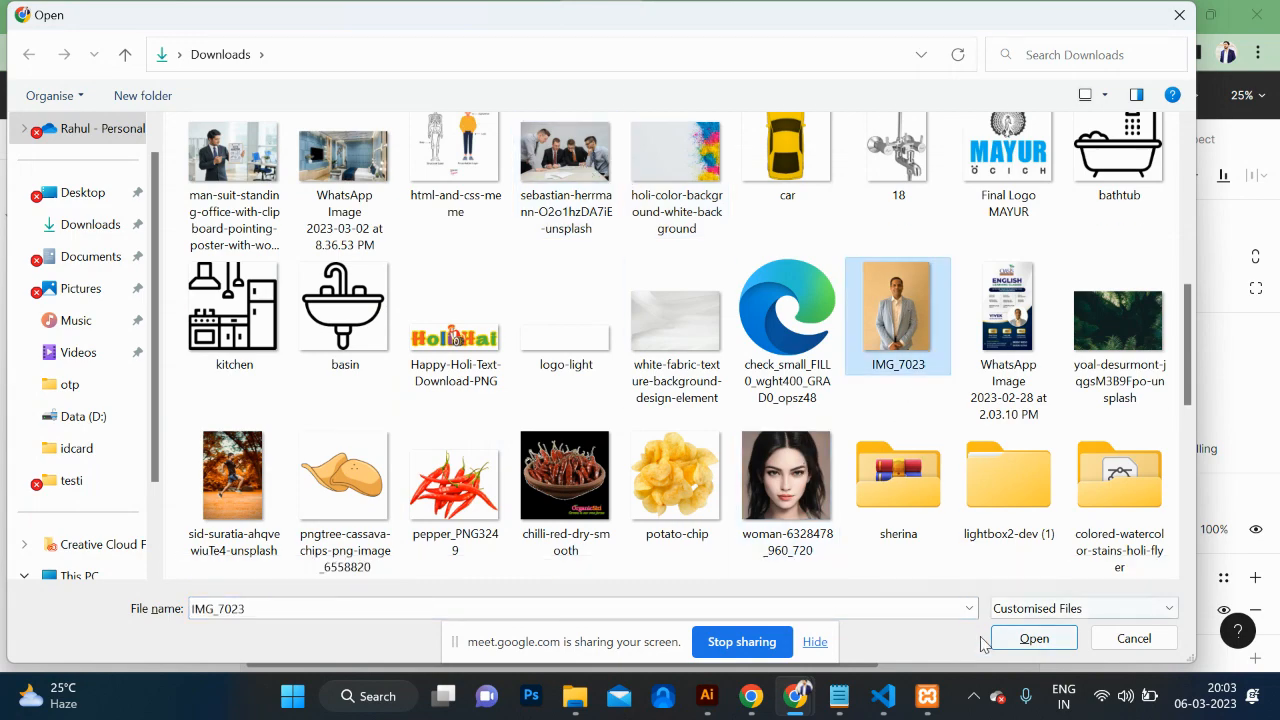
pyautogui.click(1030, 638)
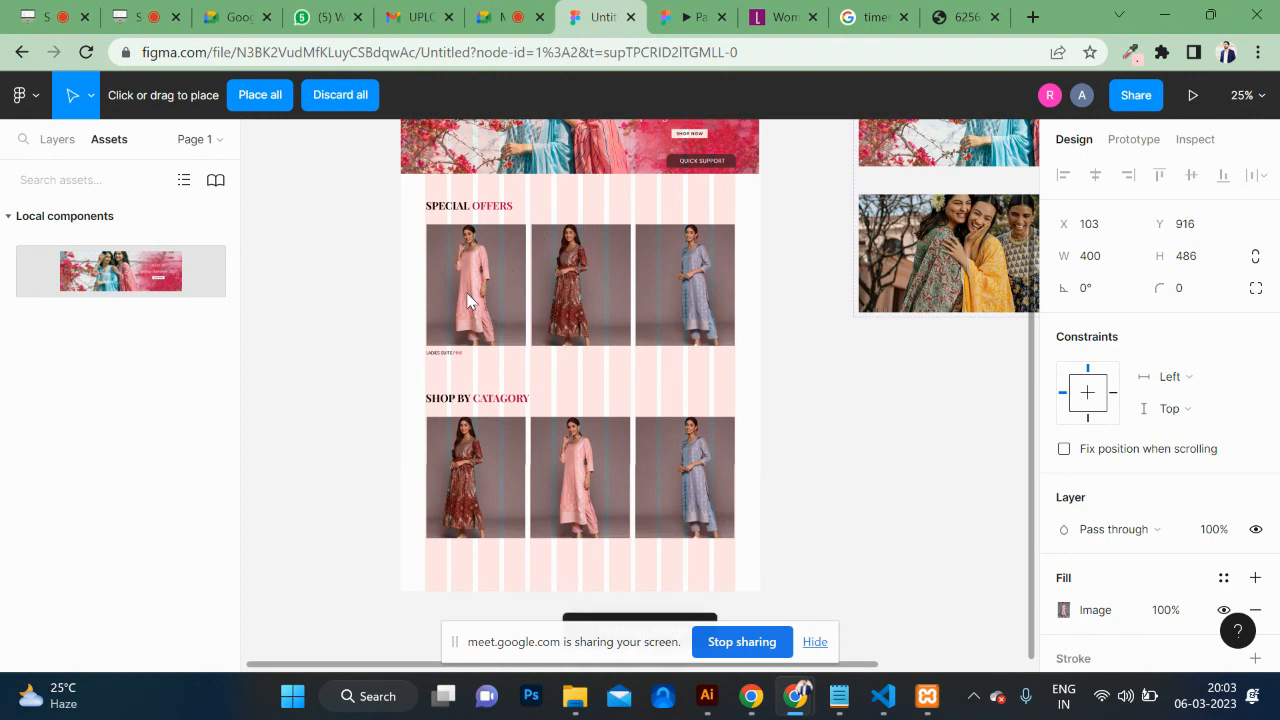
pyautogui.click(263, 95)
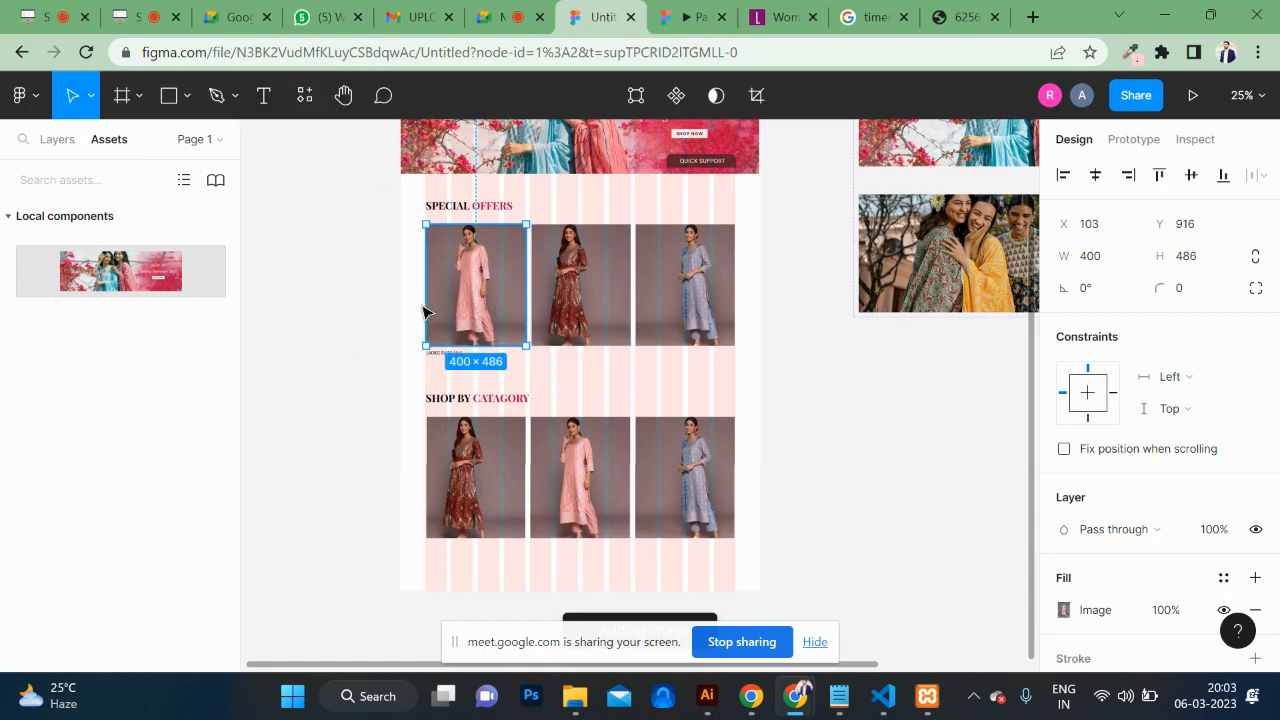
# Step: Replace the first Special Offers image fill with image file 1, the maroon dress
pyautogui.click(352, 350)
pyautogui.click(465, 310)
pyautogui.doubleClick(480, 291)
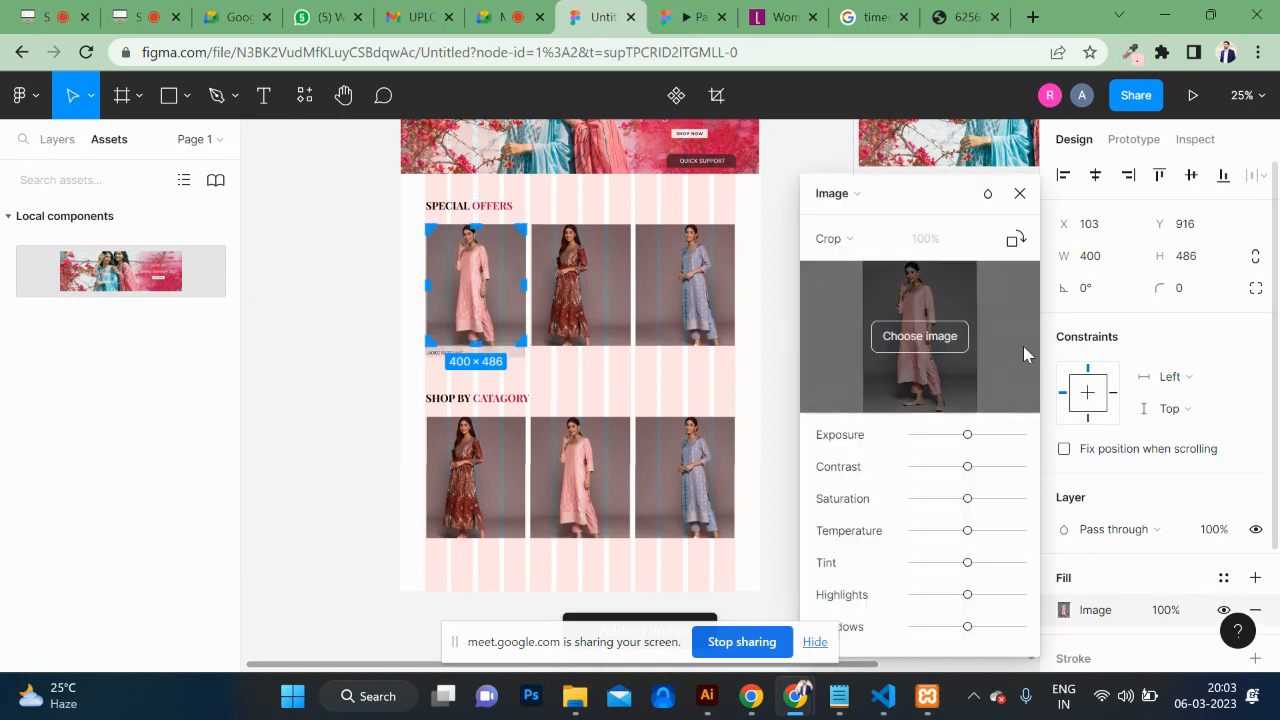
pyautogui.click(928, 340)
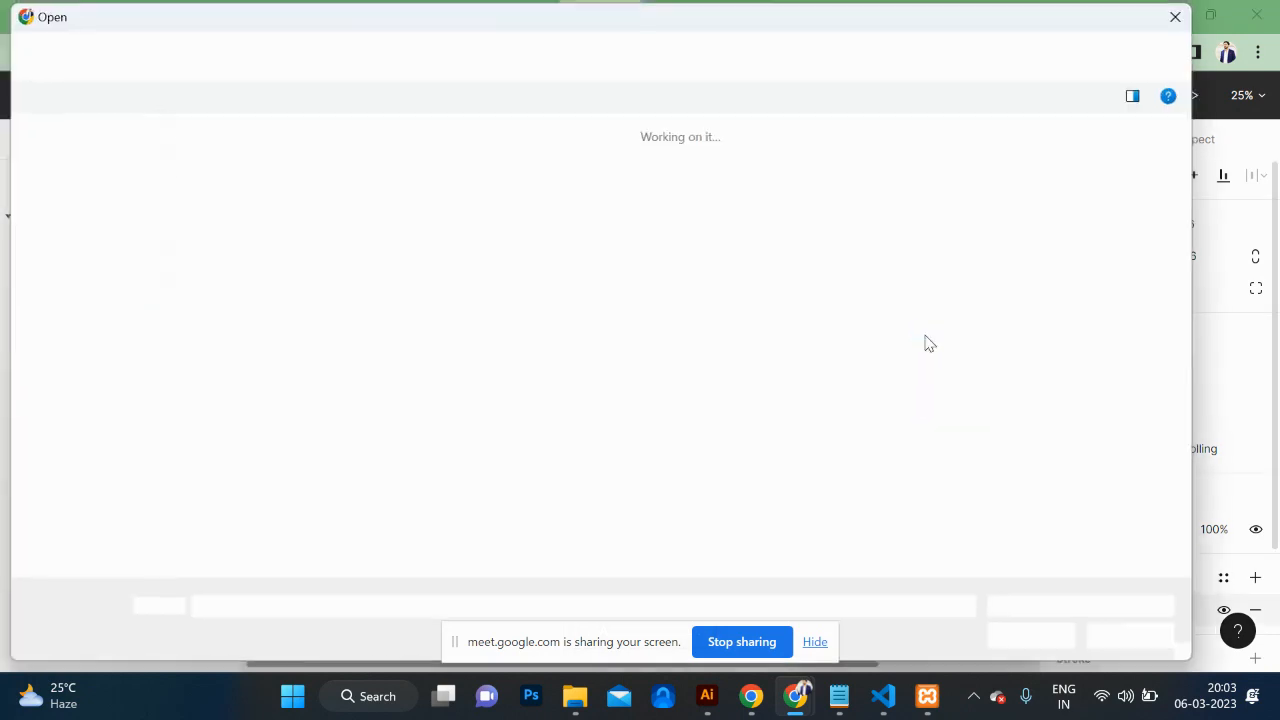
pyautogui.click(556, 205)
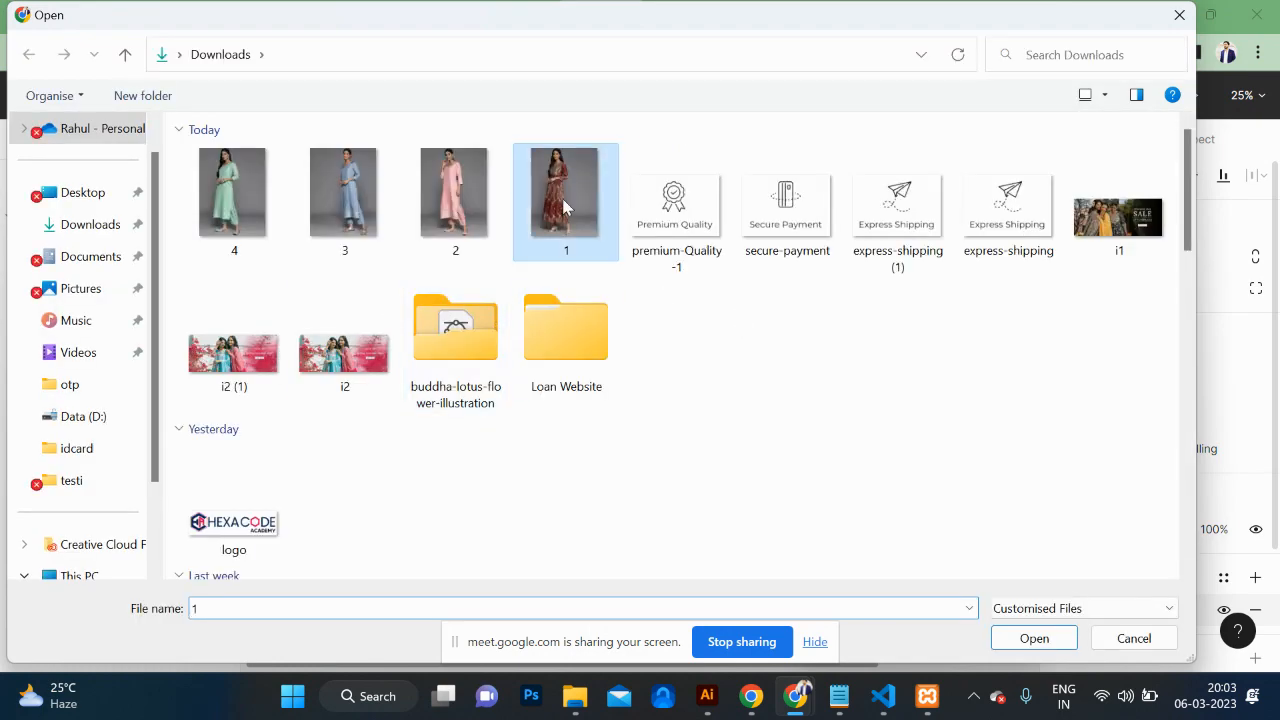
pyautogui.click(1040, 641)
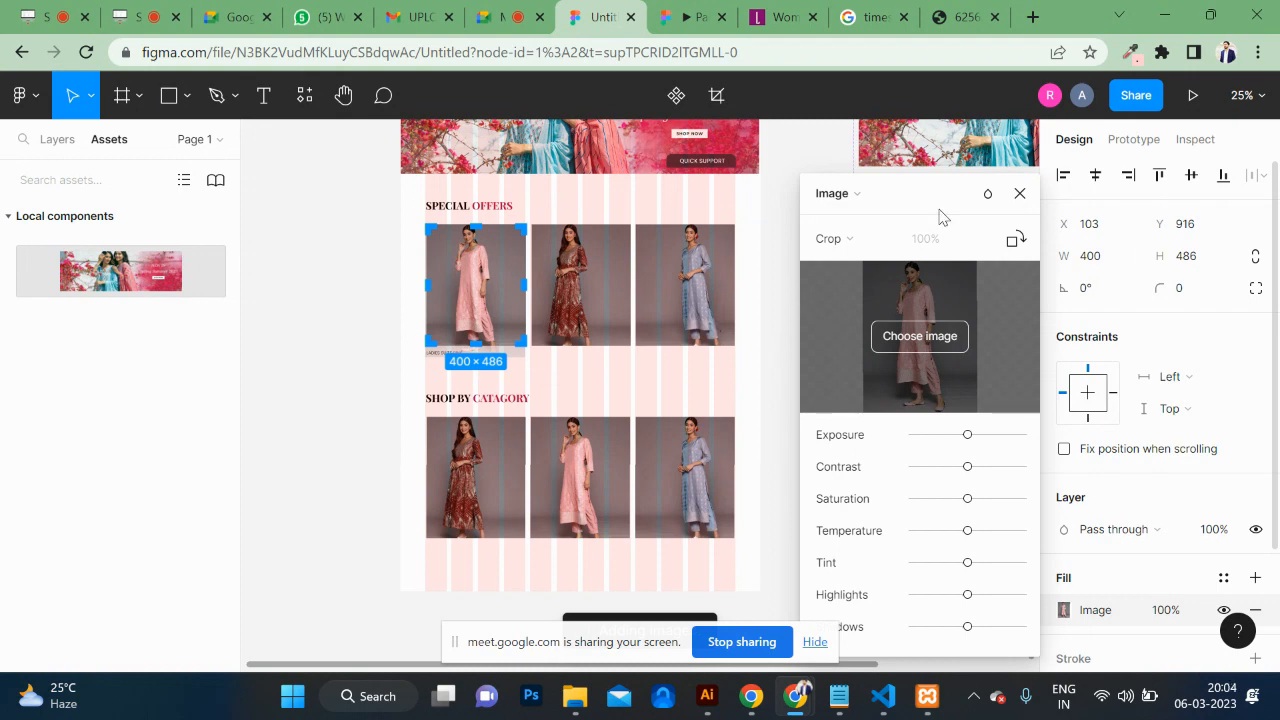
# Step: Swap Component 1's Spring Summer banner image for the WhatsApp Image 2023-03-02 at 8.36.53 PM file
pyautogui.click(1020, 194)
pyautogui.click(650, 386)
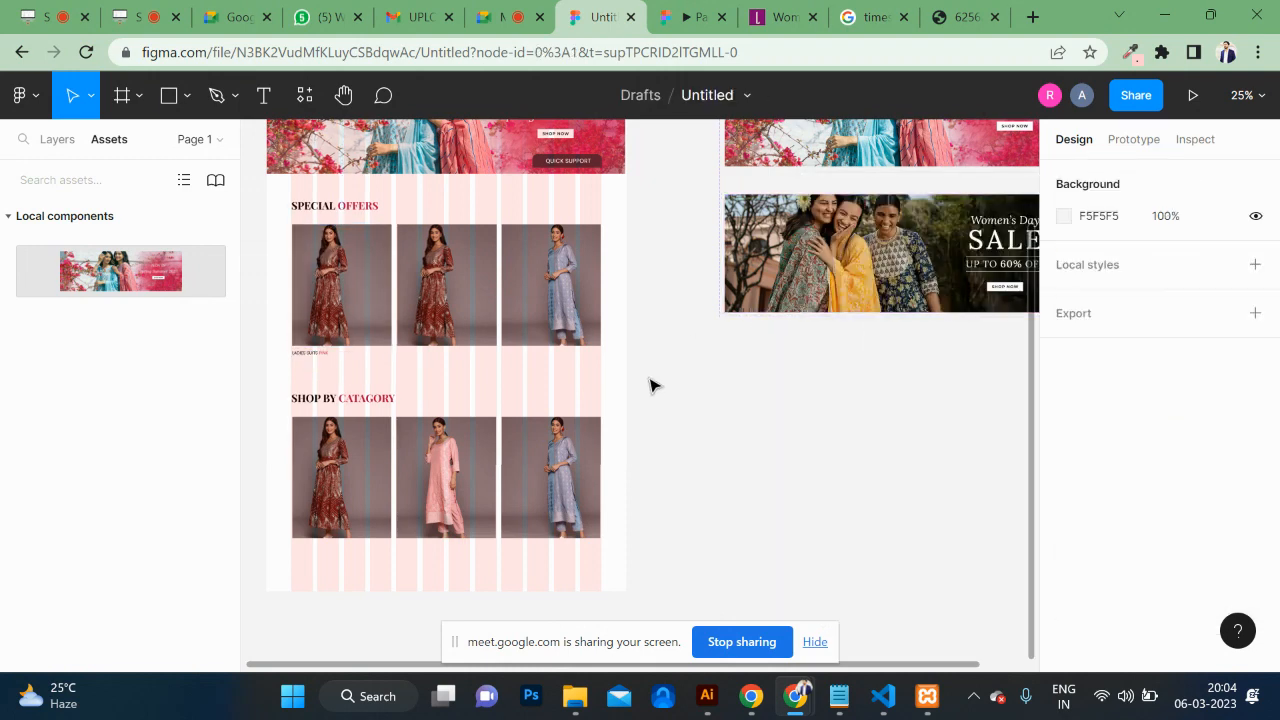
pyautogui.scroll(2, 650, 386)
pyautogui.hscroll(3, 650, 386)
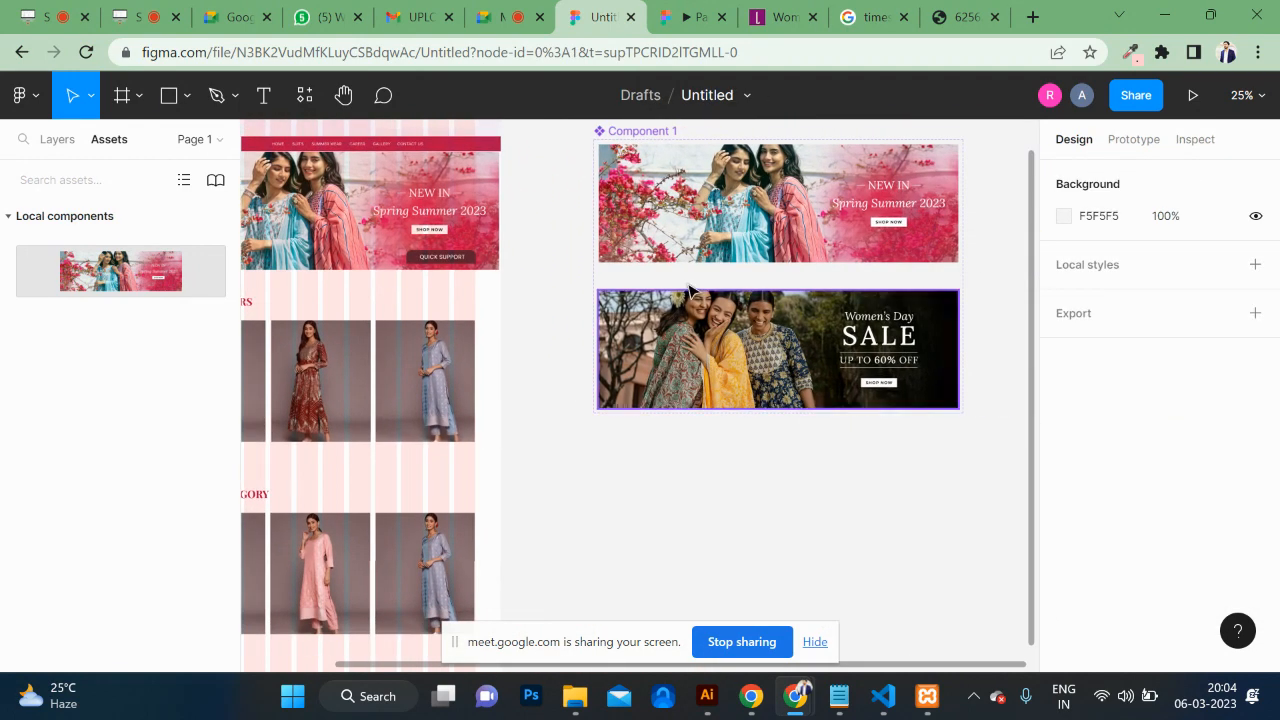
pyautogui.doubleClick(697, 207)
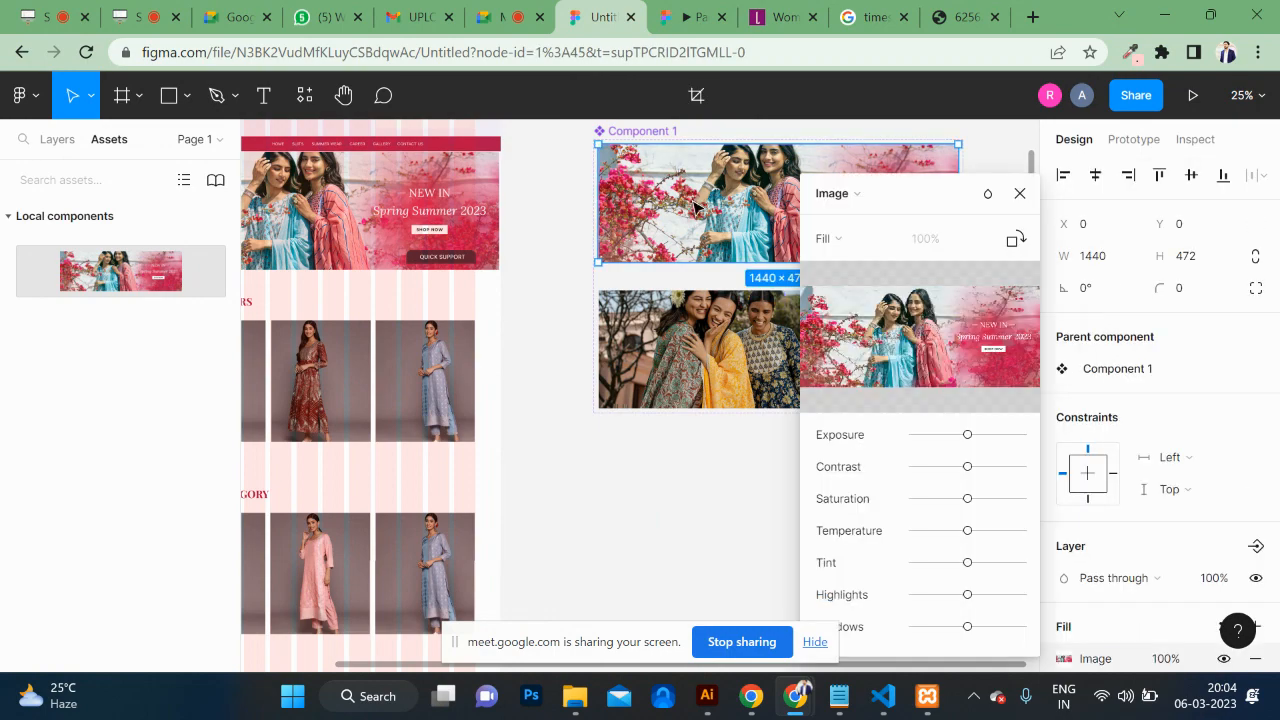
pyautogui.click(906, 337)
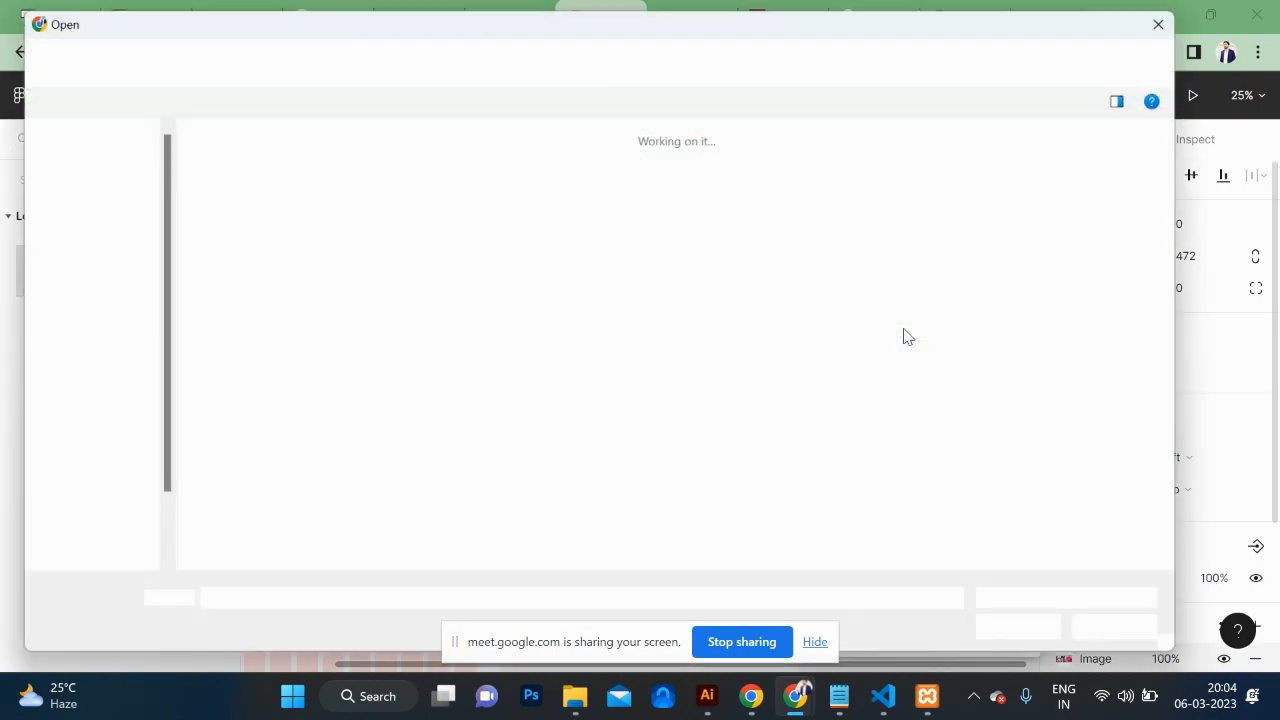
pyautogui.scroll(-10, 670, 412)
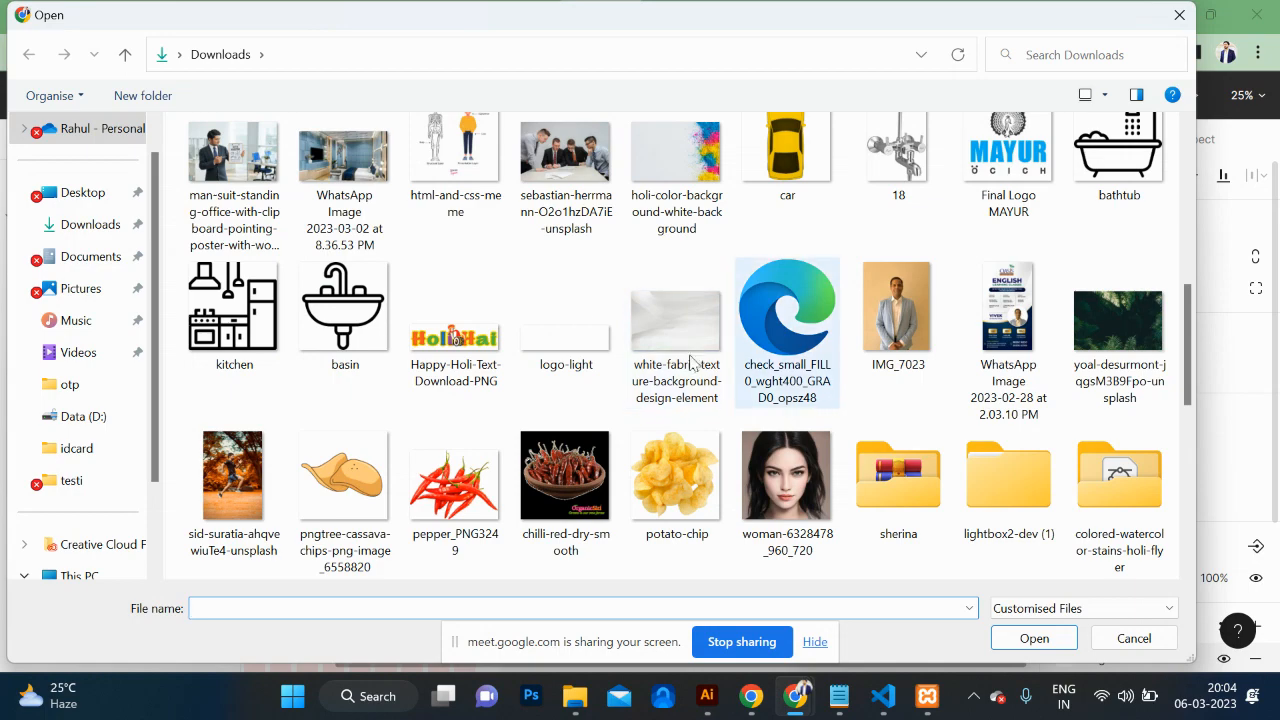
pyautogui.click(356, 163)
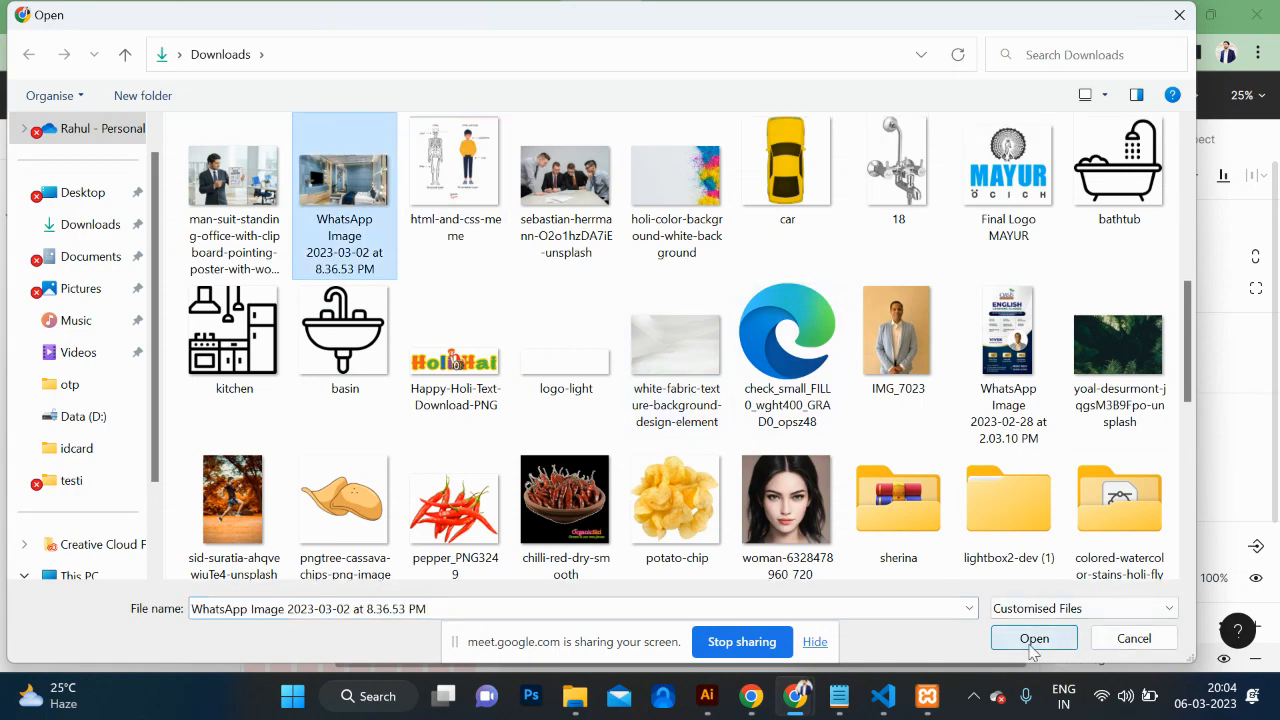
pyautogui.click(1033, 640)
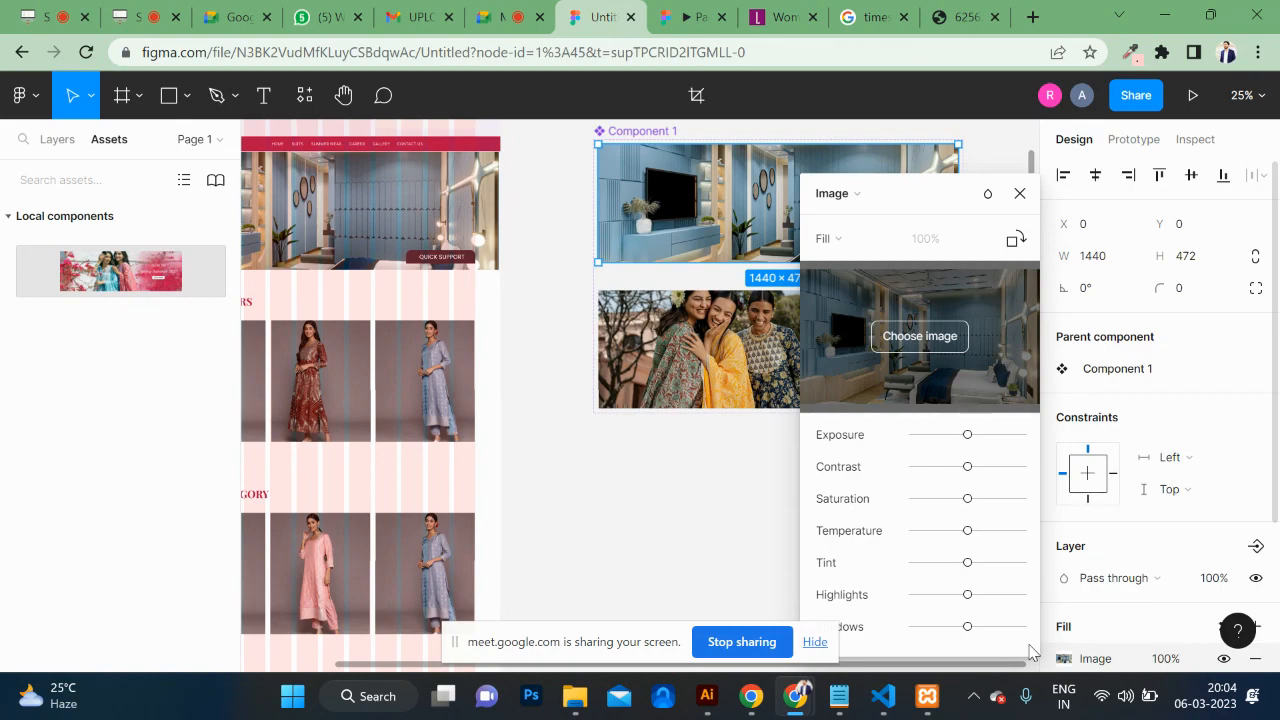
# Step: Reload the Cadbury prototype to check the blue room hero image, then switch to the ScreenApp page
pyautogui.click(690, 17)
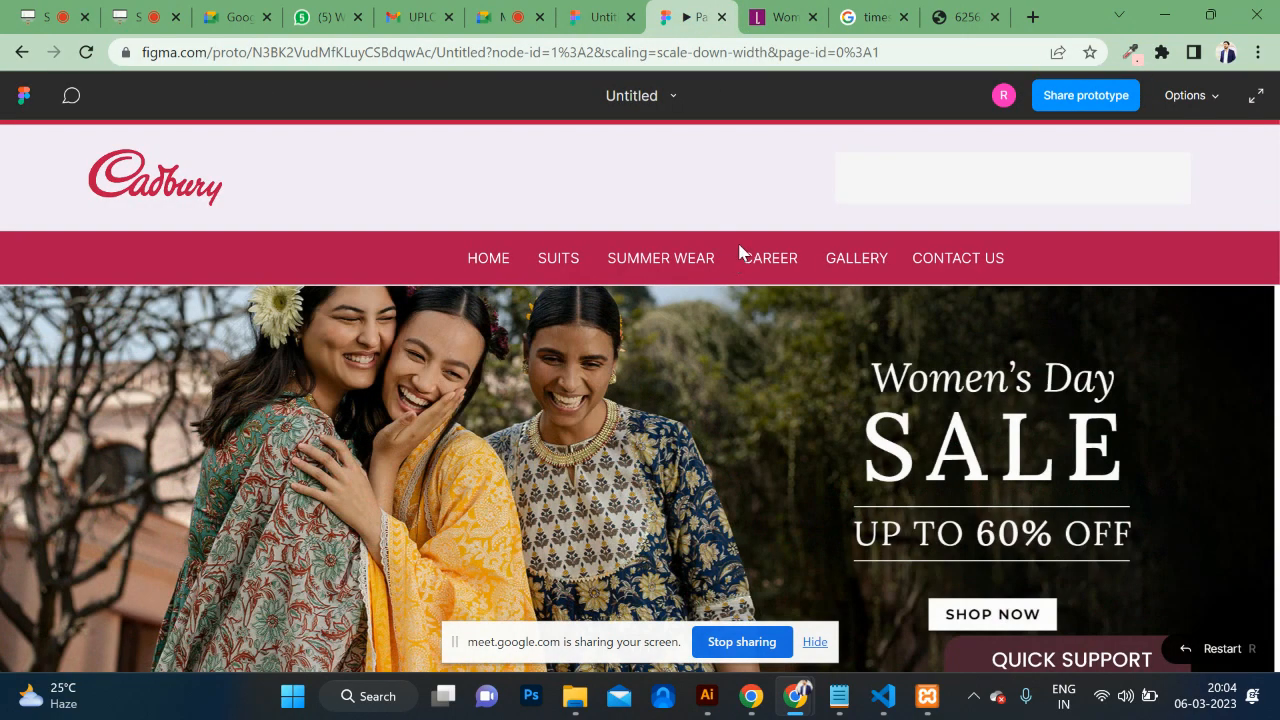
pyautogui.click(686, 52)
pyautogui.press('Return')
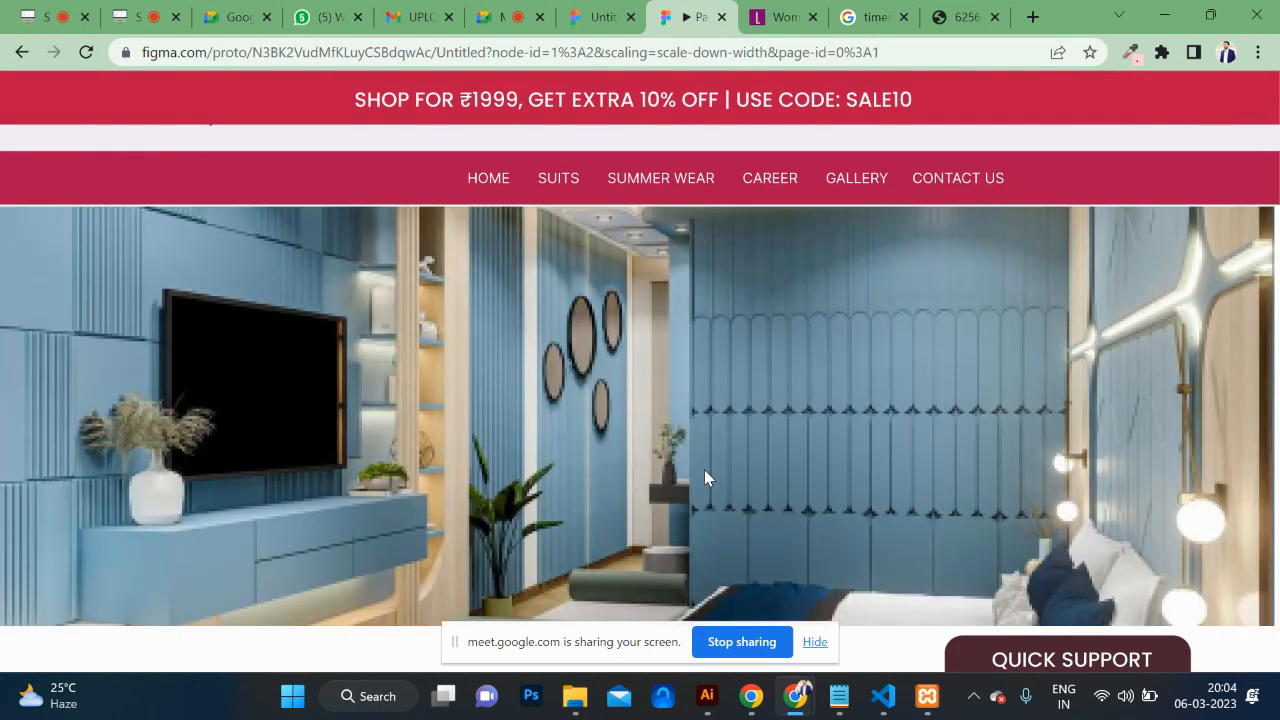
pyautogui.scroll(-10, 704, 470)
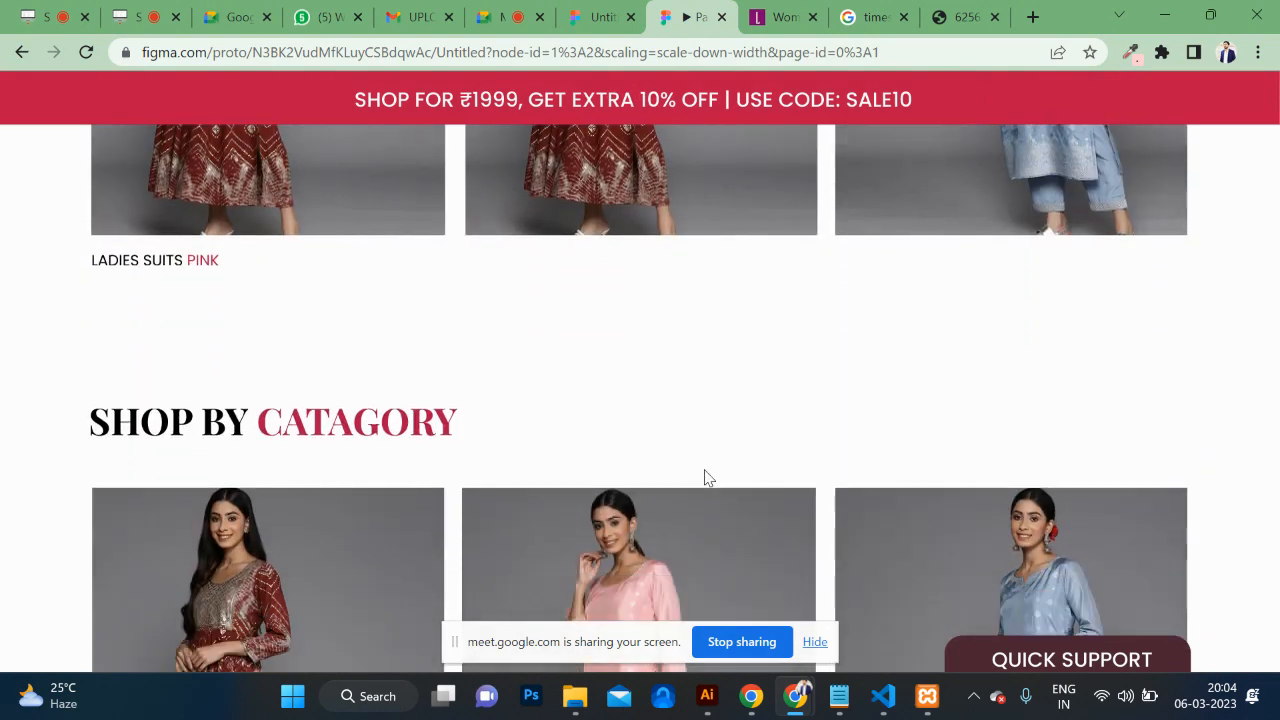
pyautogui.scroll(15, 704, 477)
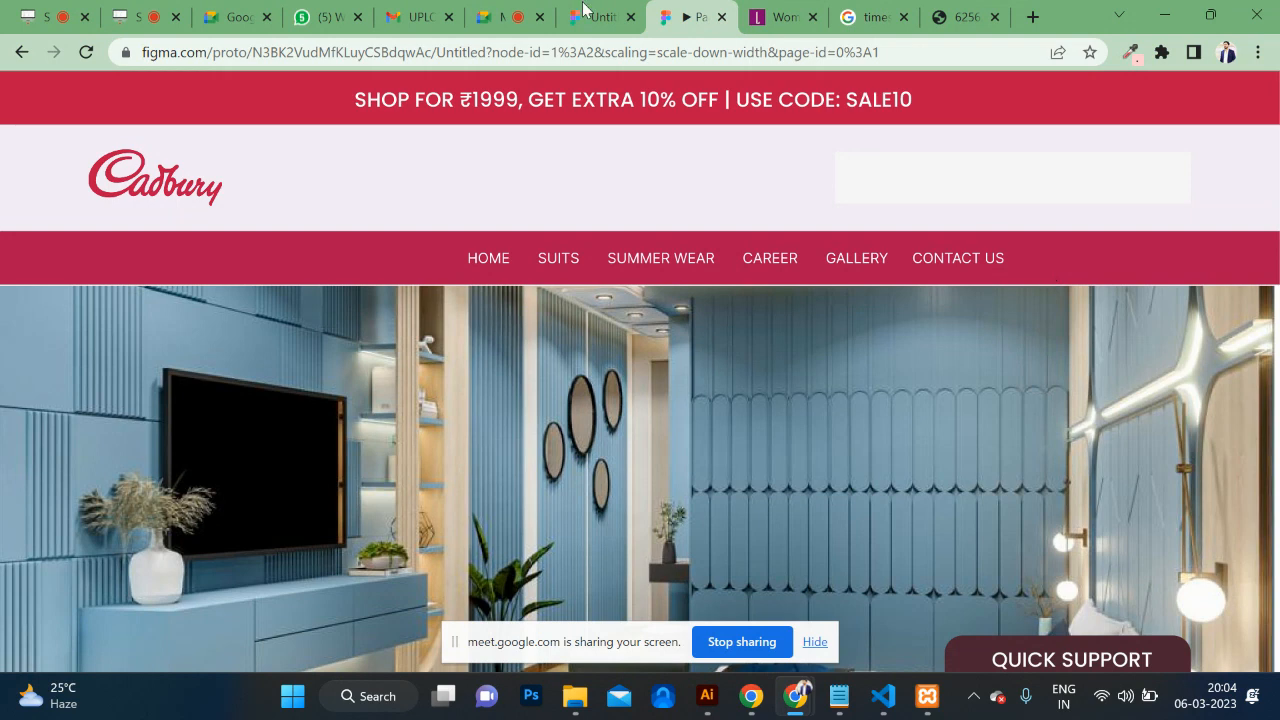
pyautogui.click(137, 12)
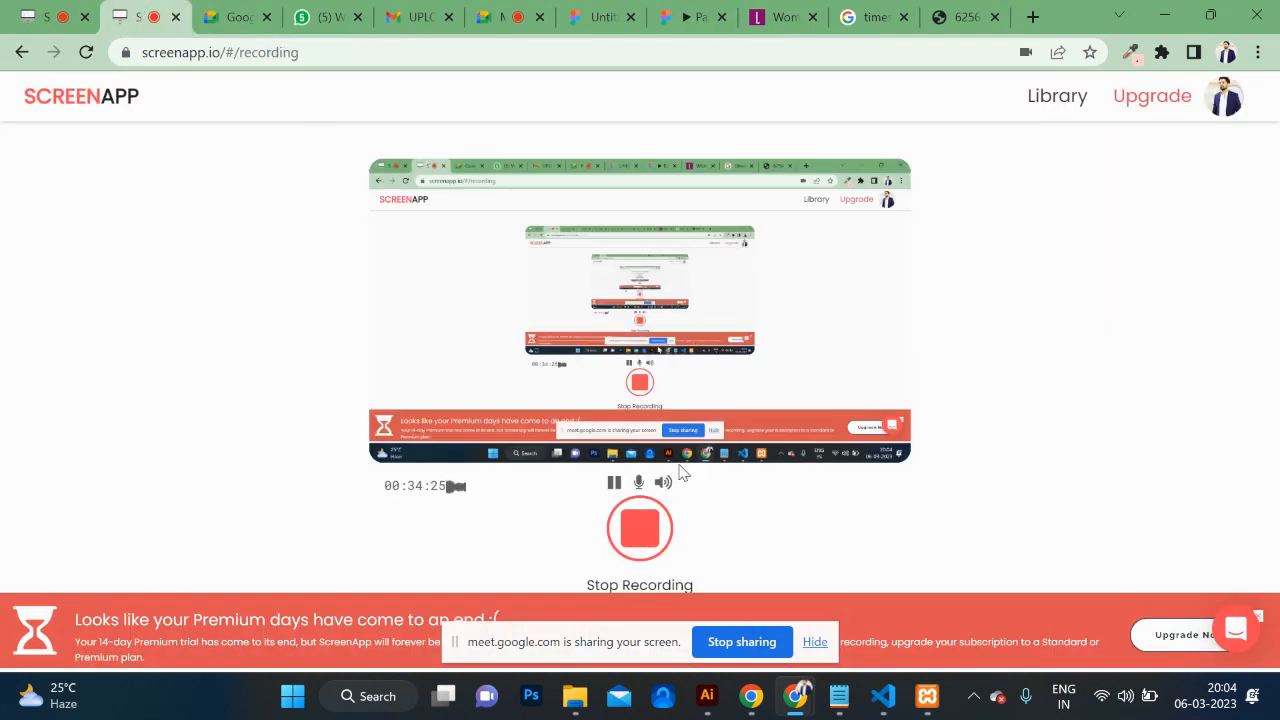